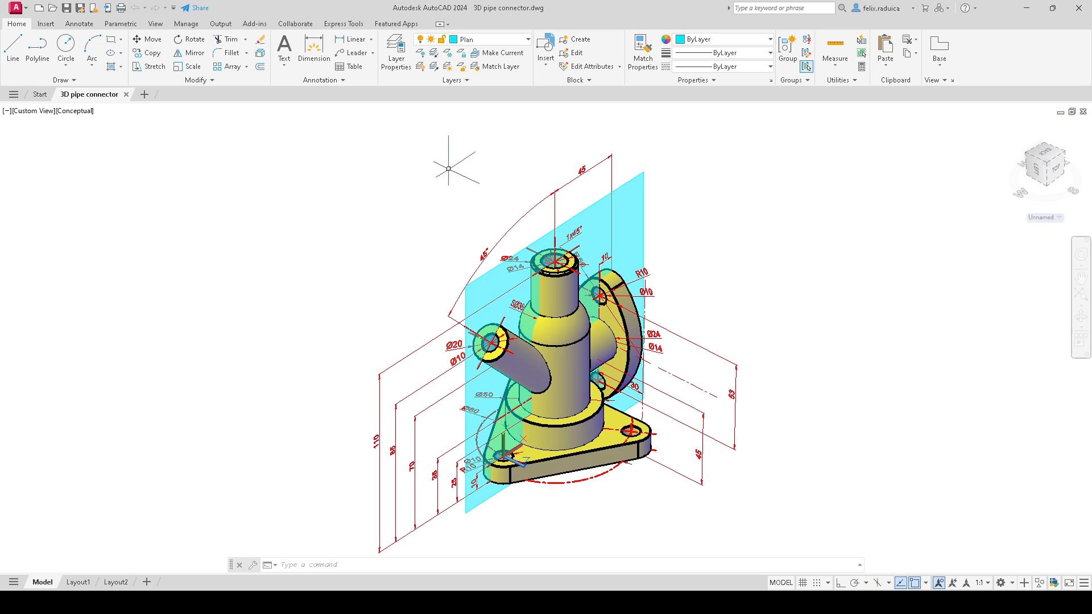
# Step: Create a new drawing from the acad template and turn the grid off
pyautogui.click(16, 8)
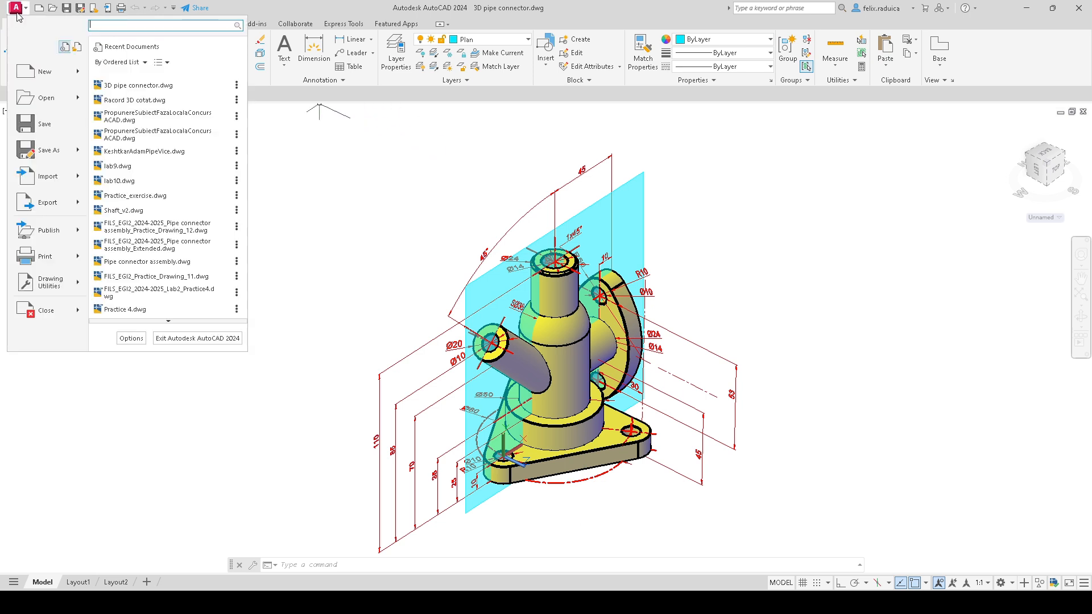
pyautogui.click(21, 78)
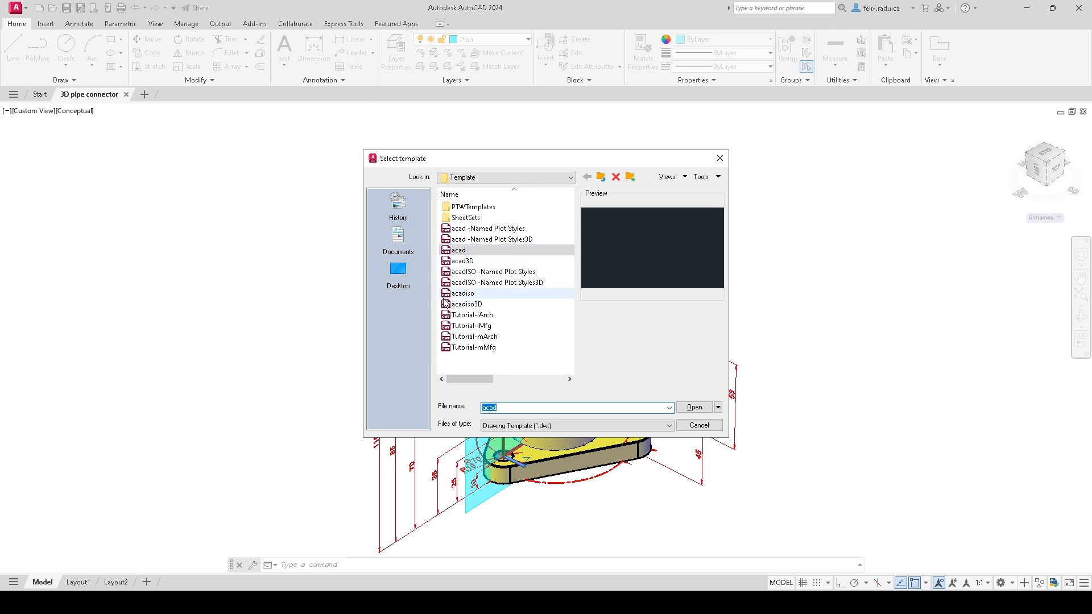
pyautogui.doubleClick(487, 251)
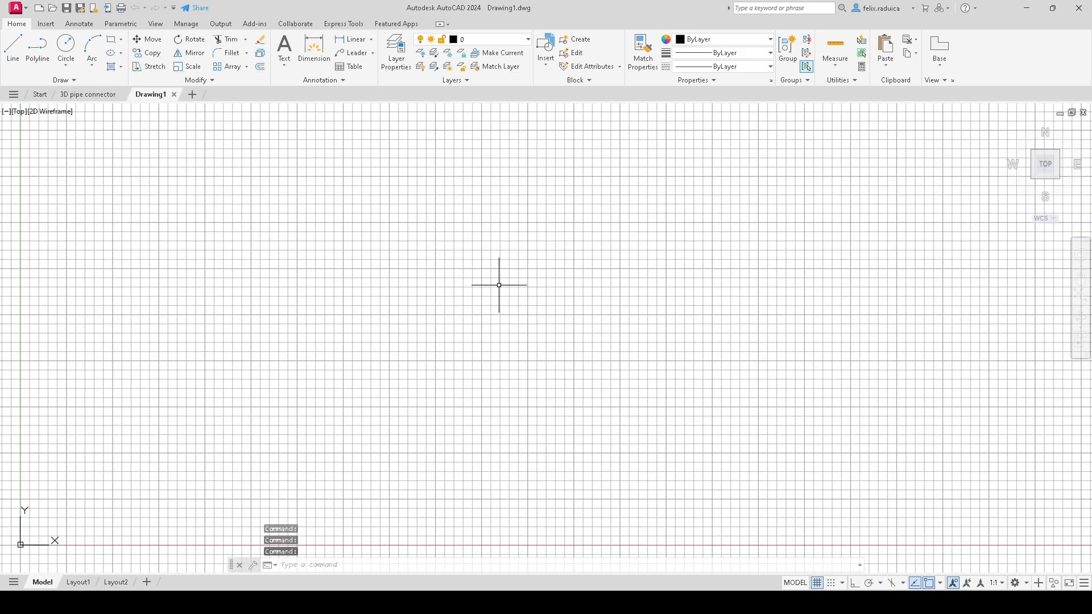
pyautogui.press('F7')
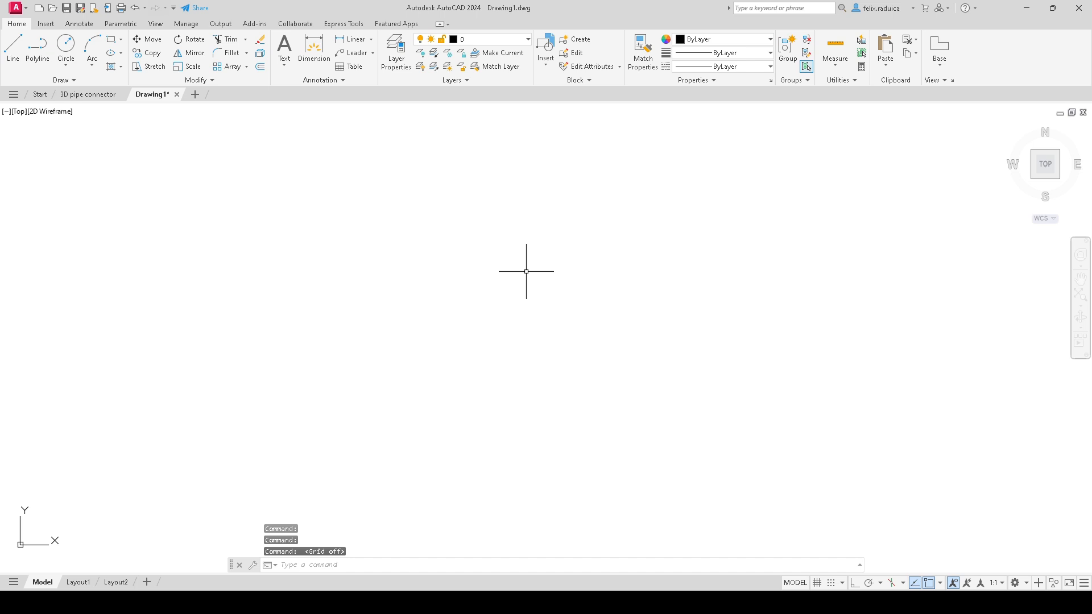
# Step: Set the drawing's insertion scale units to Millimeters
pyautogui.write('units')
pyautogui.press('Return')
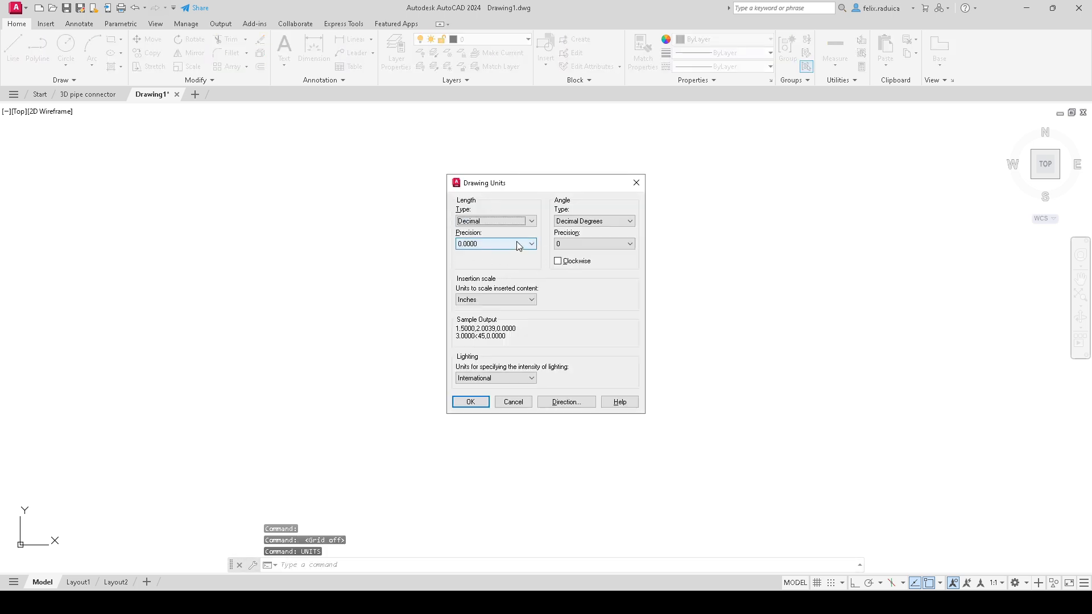
pyautogui.click(522, 306)
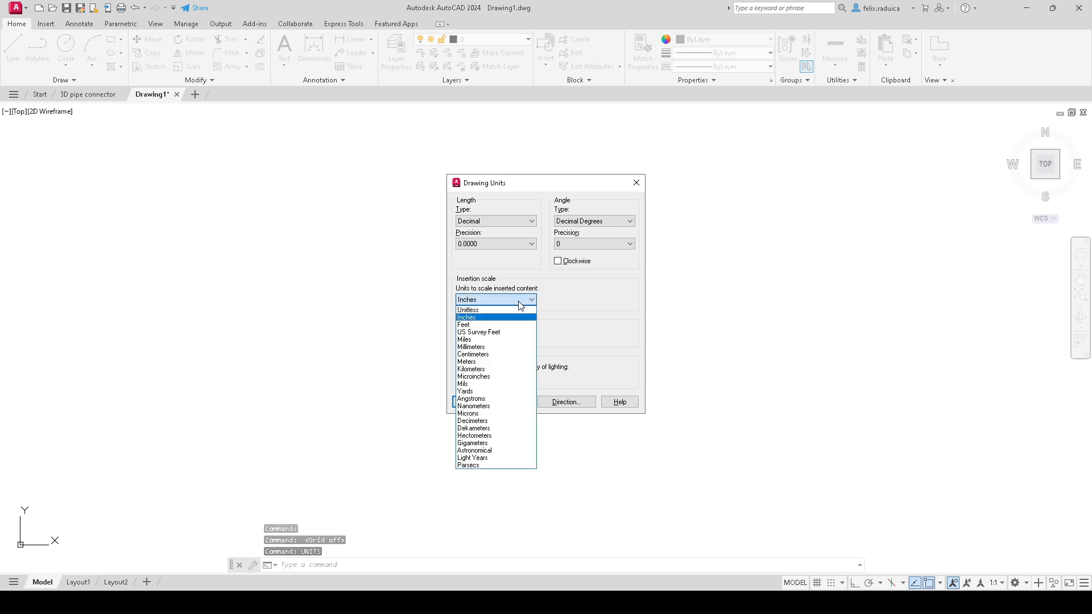
pyautogui.click(489, 346)
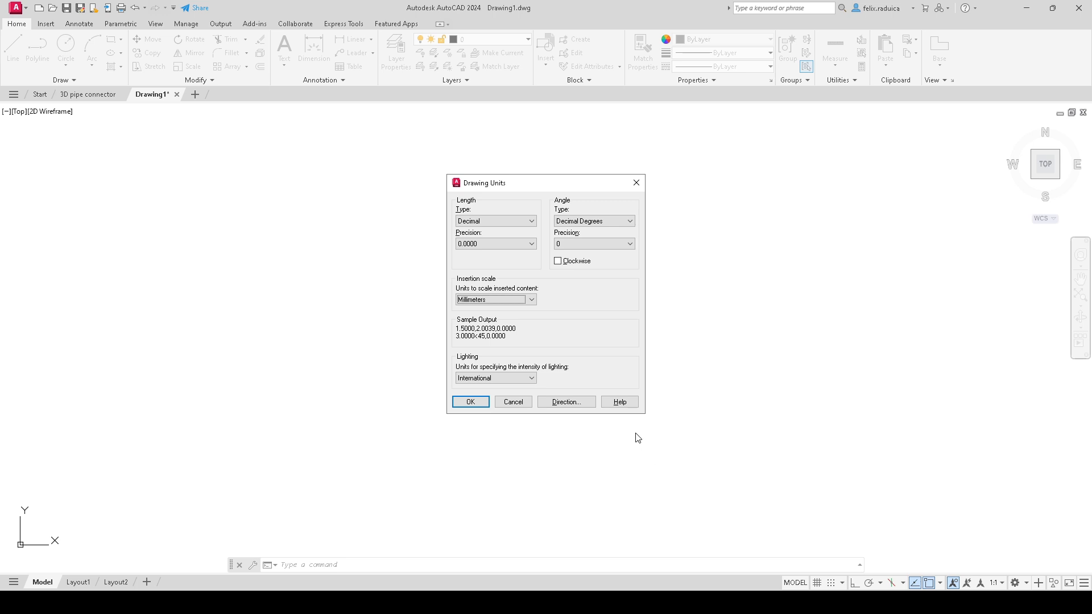
pyautogui.click(475, 403)
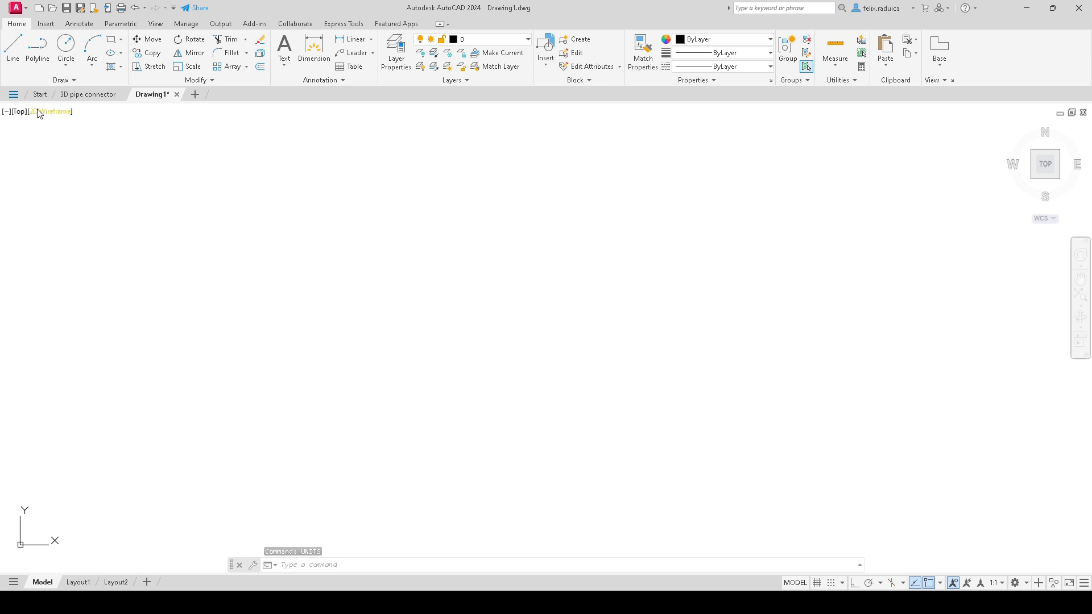
# Step: Examine the 3D pipe connector reference drawing and make Axis the current layer in Drawing1
pyautogui.click(74, 98)
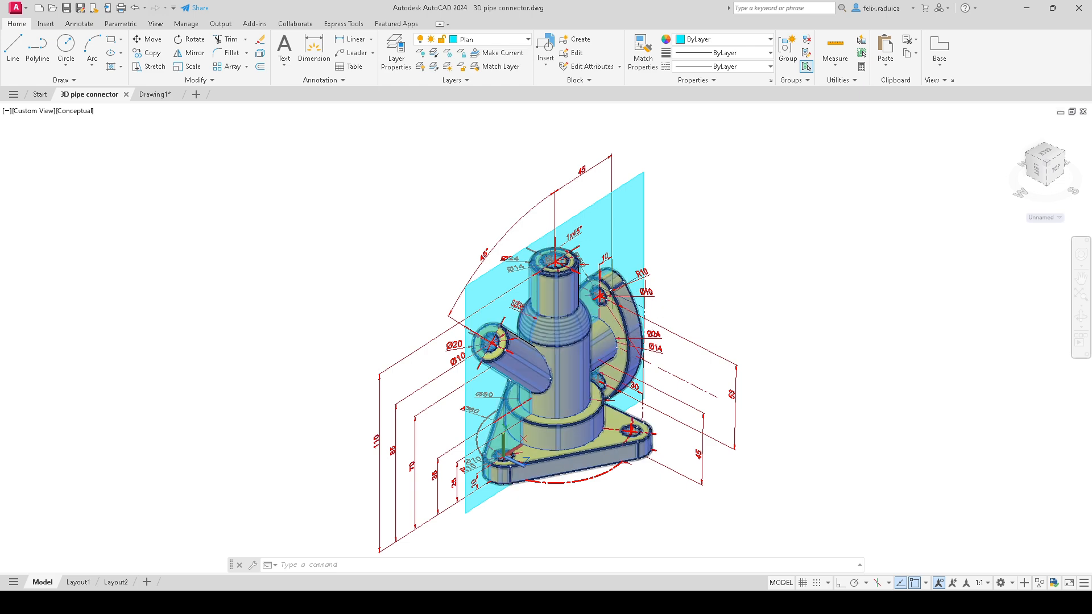
pyautogui.moveTo(636, 350)
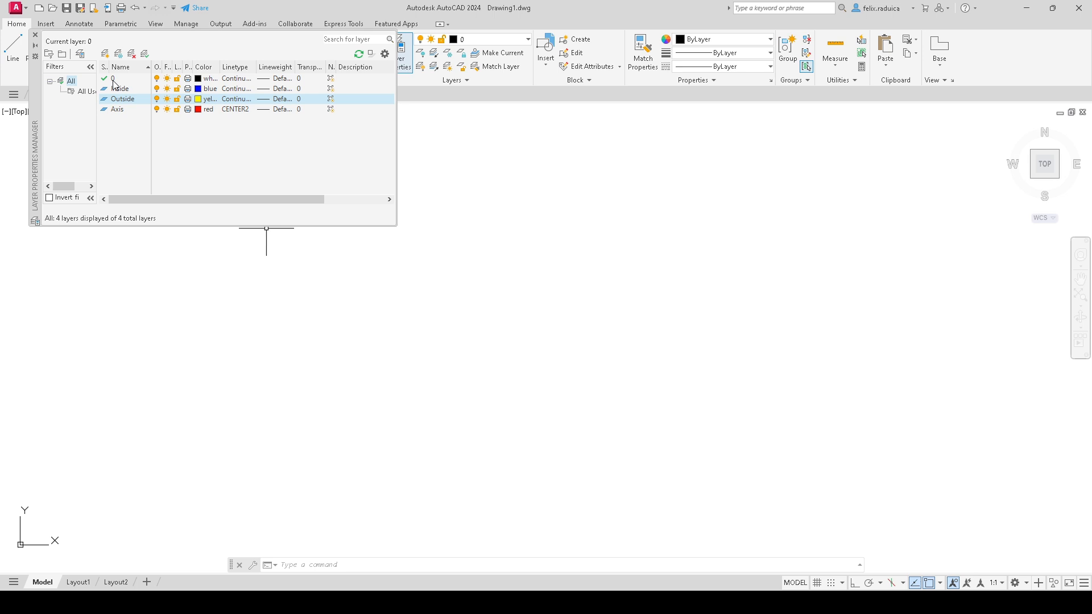
pyautogui.doubleClick(124, 110)
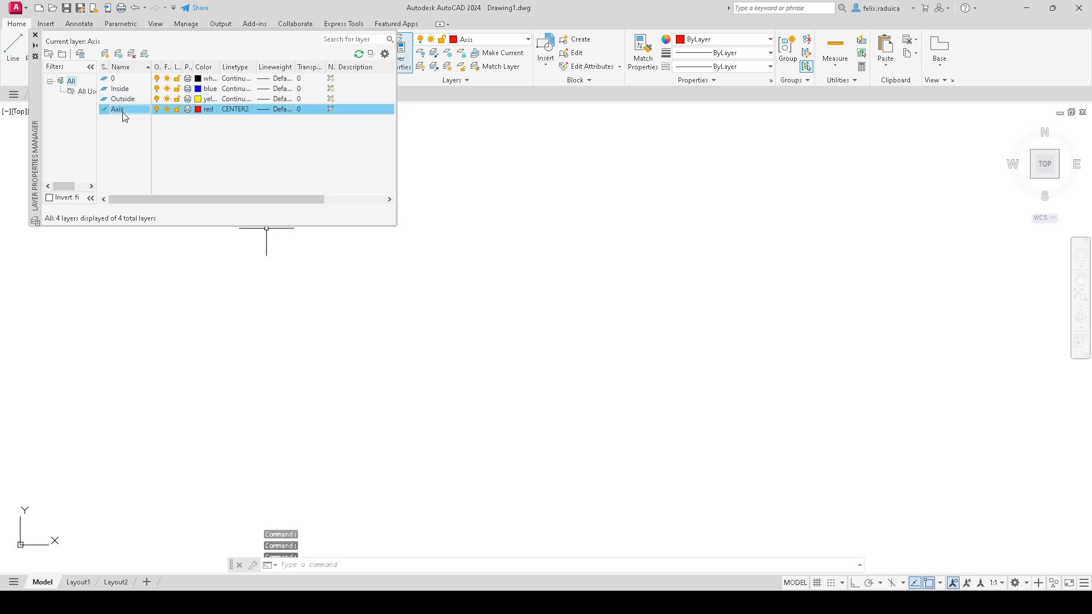
pyautogui.click(36, 36)
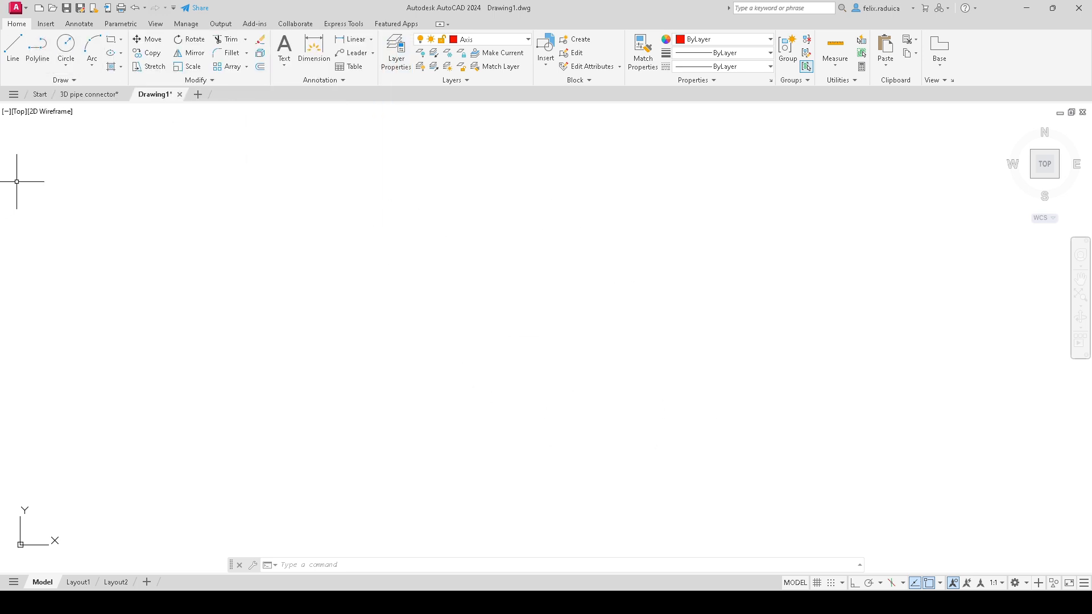
# Step: Draw a circle centred at 0,0 with a diameter of 80 on the Axis layer
pyautogui.scroll(-2, 185, 269)
pyautogui.middleClick(292, 257)
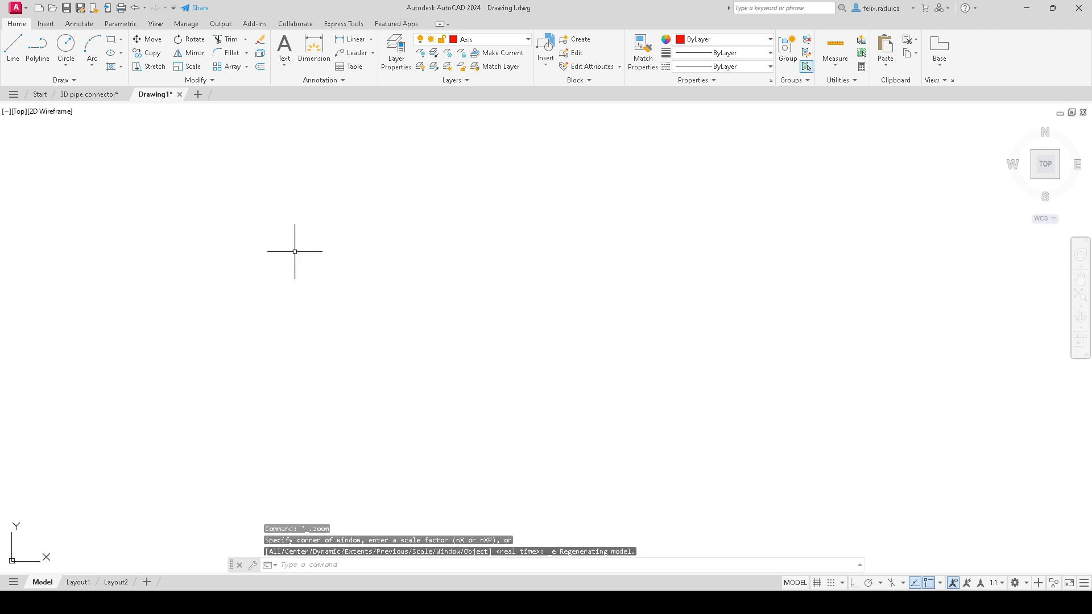
pyautogui.write('c')
pyautogui.press('Return')
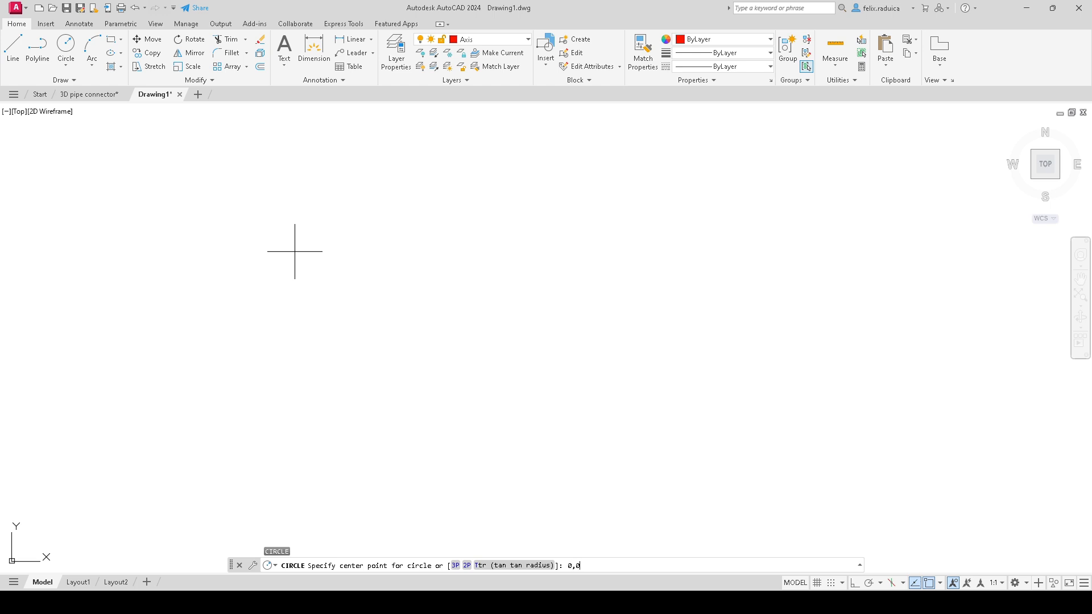
pyautogui.write('0,0')
pyautogui.press('Return')
pyautogui.write('d')
pyautogui.press('Return')
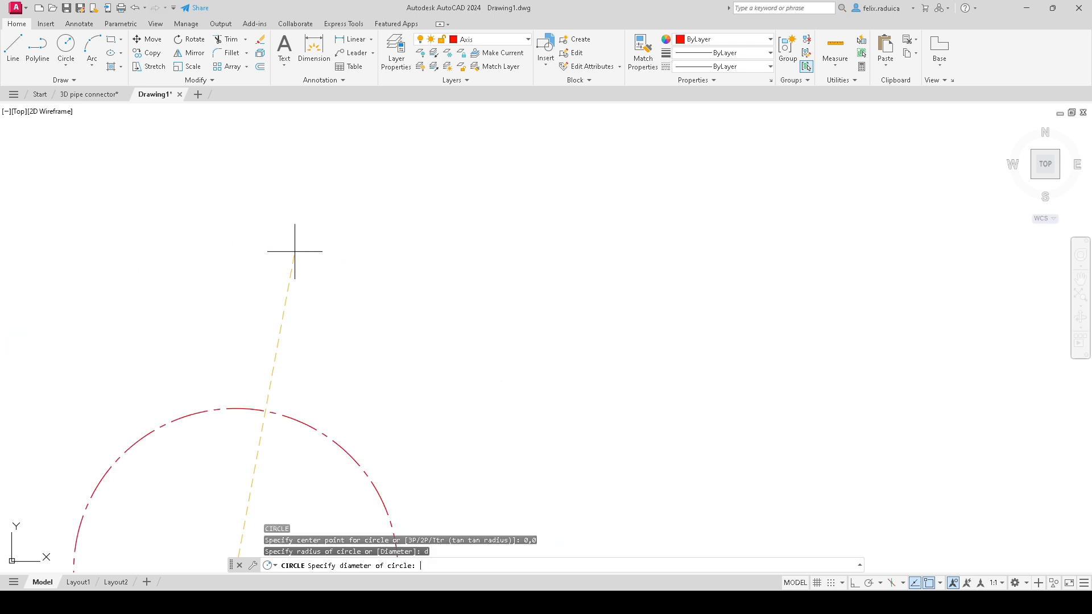
pyautogui.write('80')
pyautogui.press('Return')
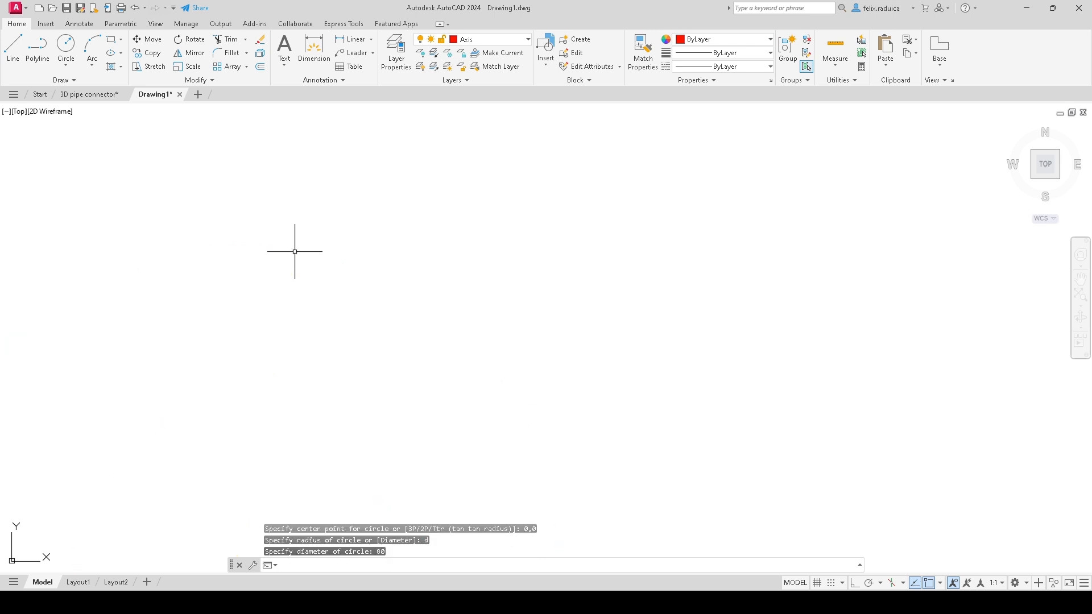
pyautogui.middleClick(293, 234)
pyautogui.middleClick(293, 234)
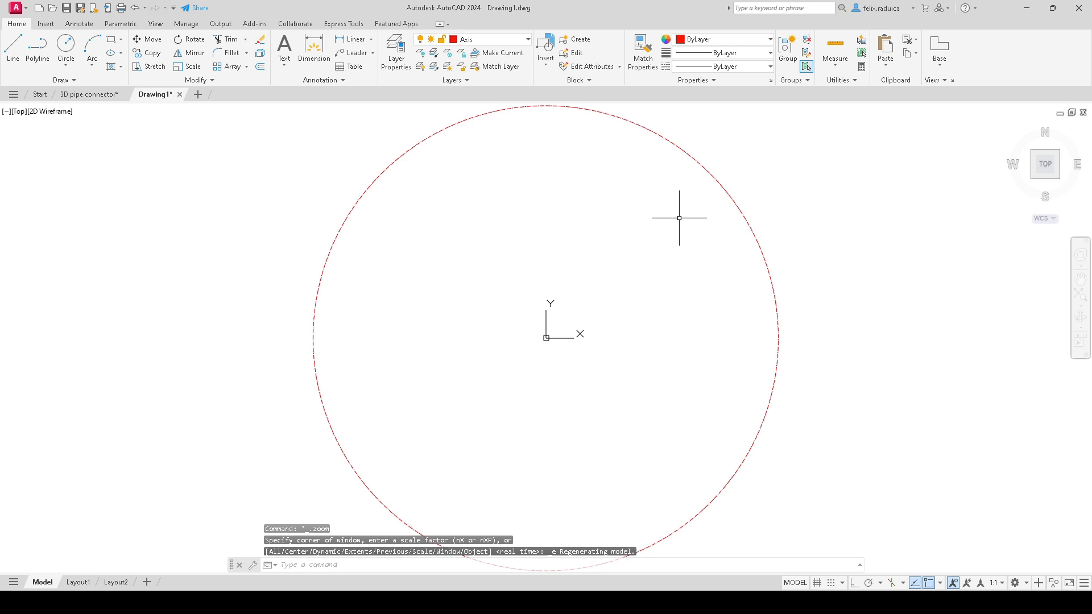
pyautogui.scroll(-4, 626, 217)
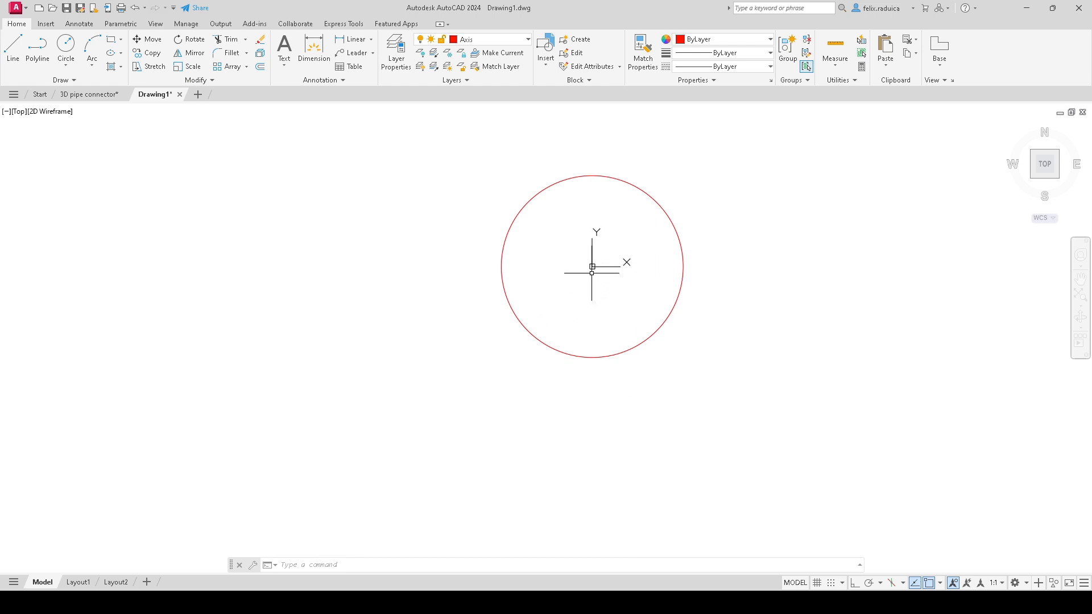
pyautogui.write('ltscale')
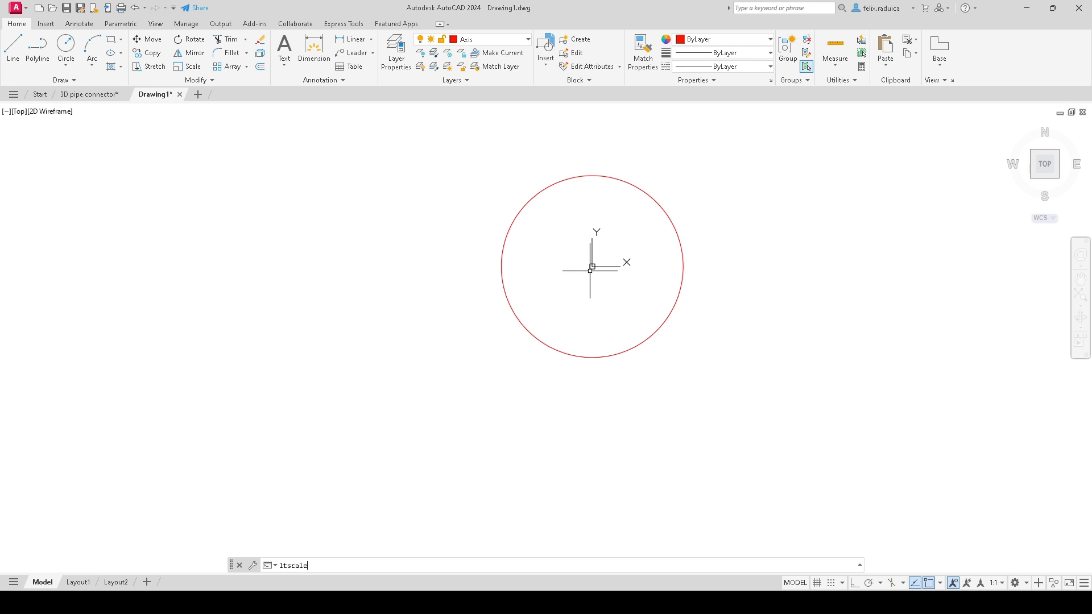
pyautogui.press('Return')
pyautogui.hotkey('ctrl', 'a')
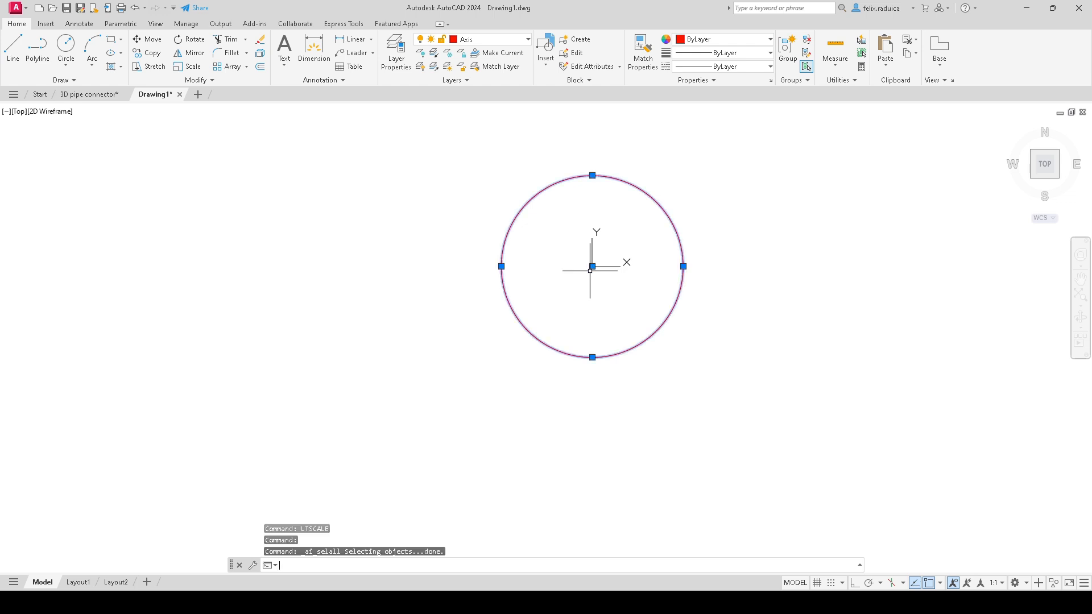
pyautogui.press('Escape')
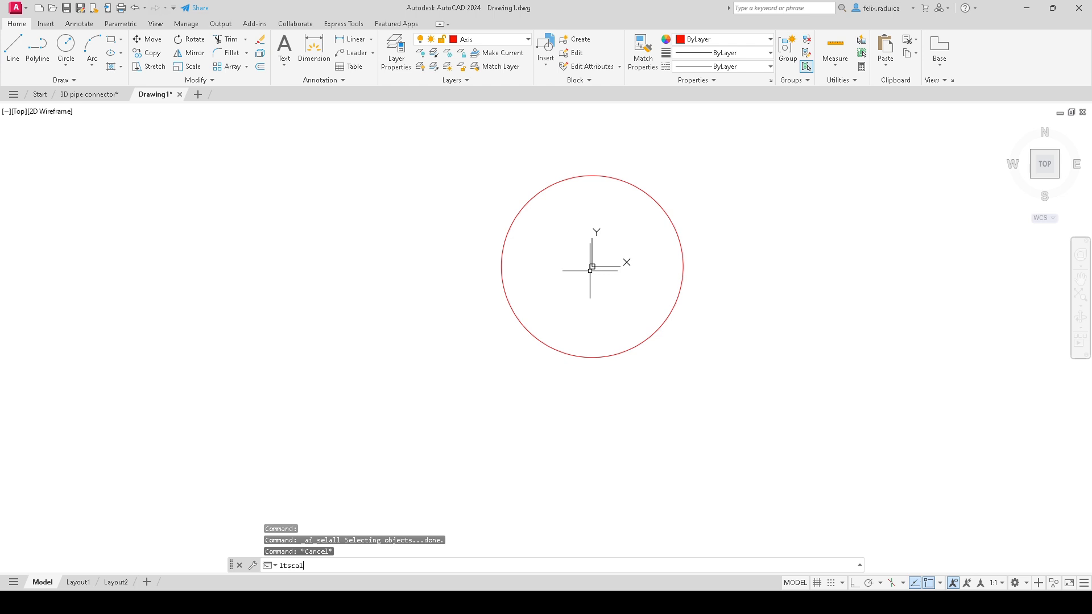
# Step: Set the global linetype scale factor (LTSCALE) to 7
pyautogui.write('ltscale')
pyautogui.press('Return')
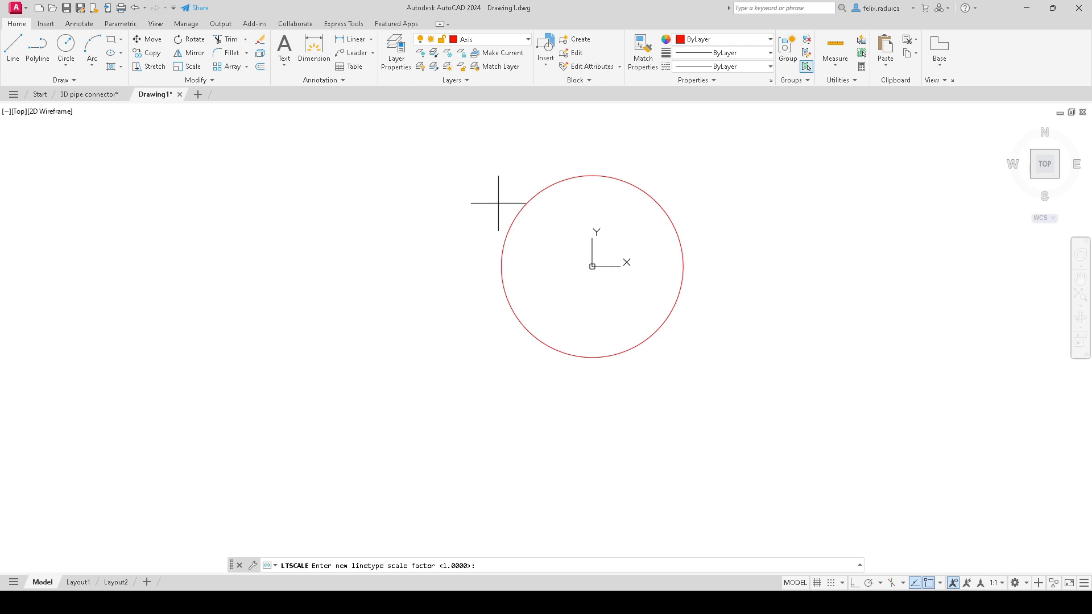
pyautogui.press('Return')
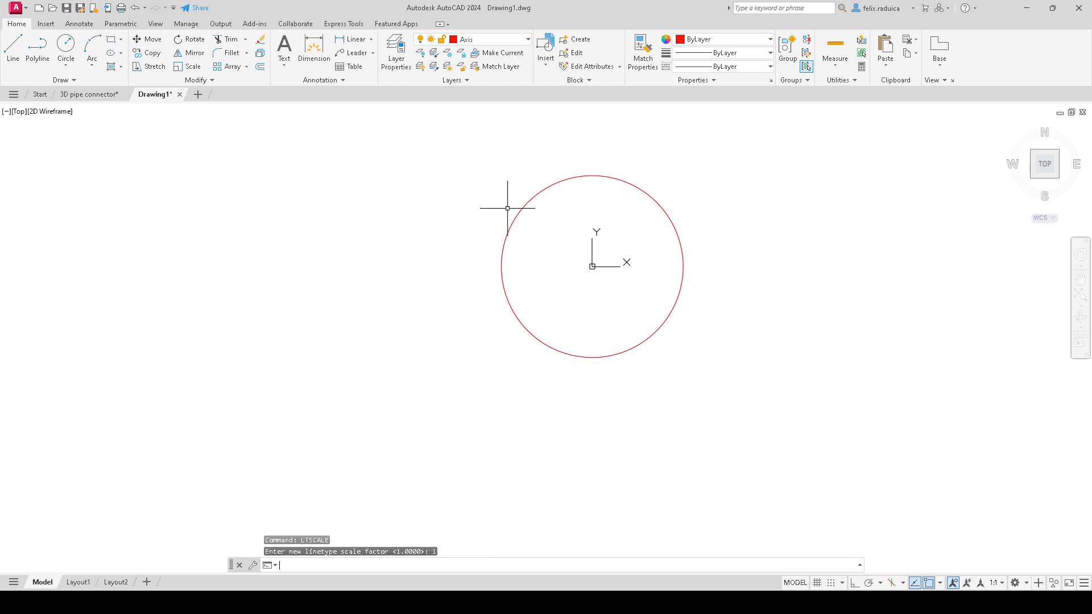
pyautogui.press('Return')
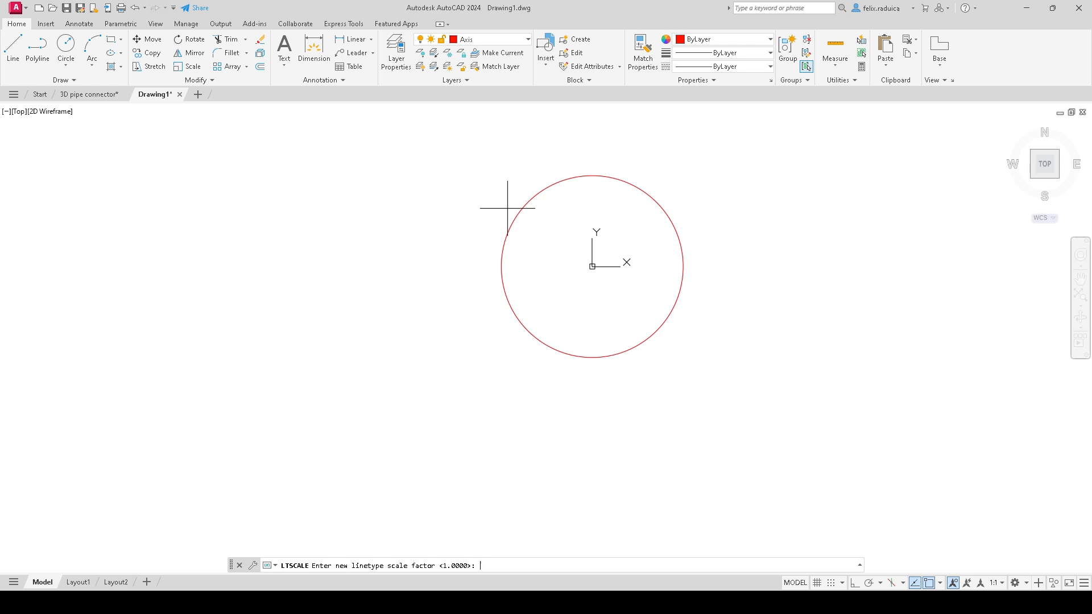
pyautogui.write('7')
pyautogui.press('Return')
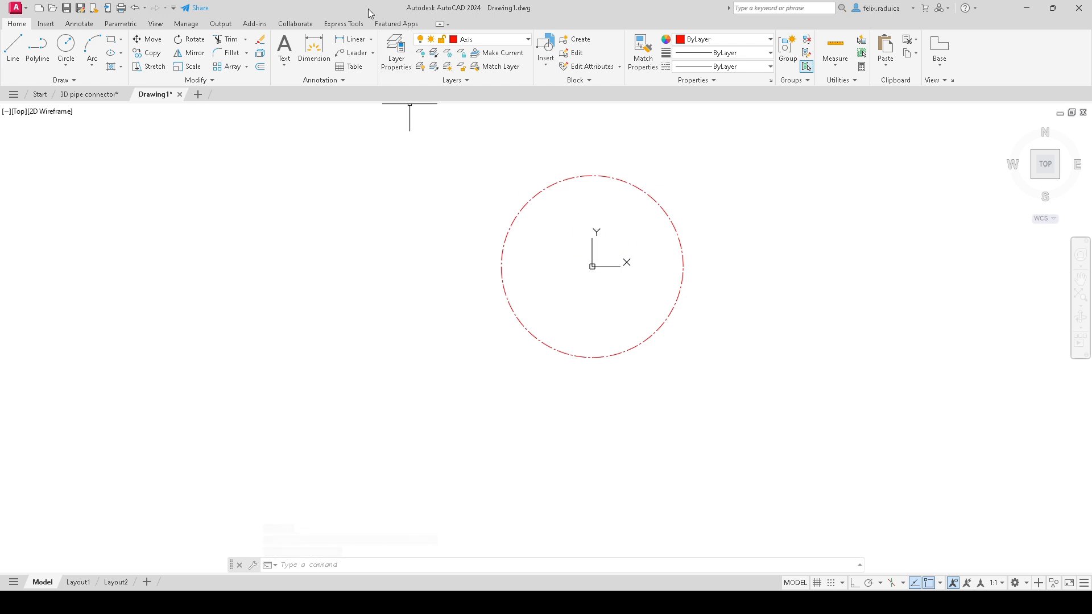
# Step: Examine the axes and dimensions in the 3D pipe connector drawing and return to Drawing1
pyautogui.click(87, 95)
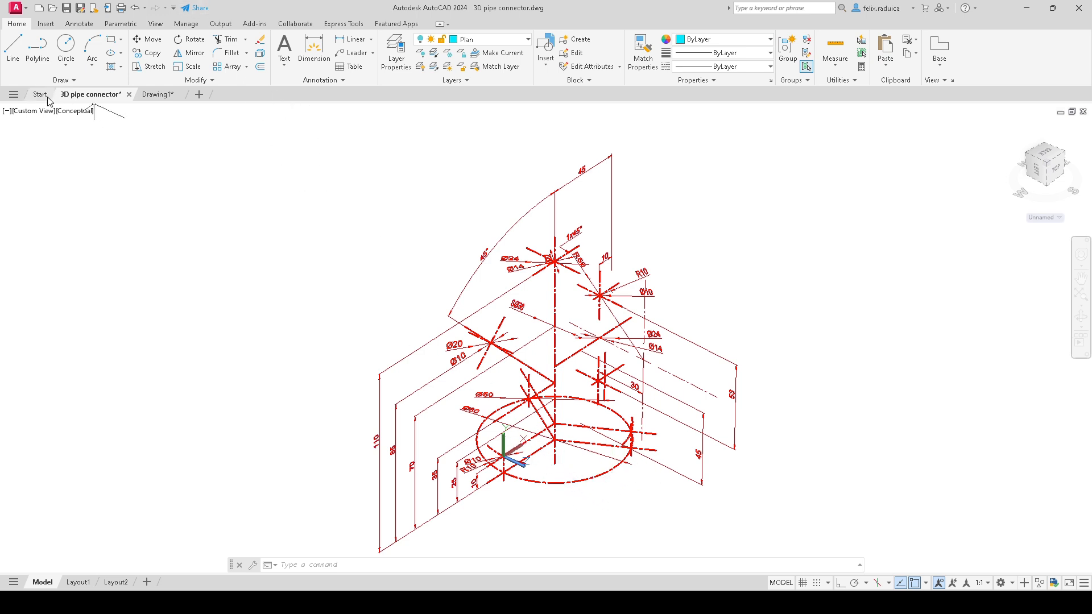
pyautogui.click(158, 94)
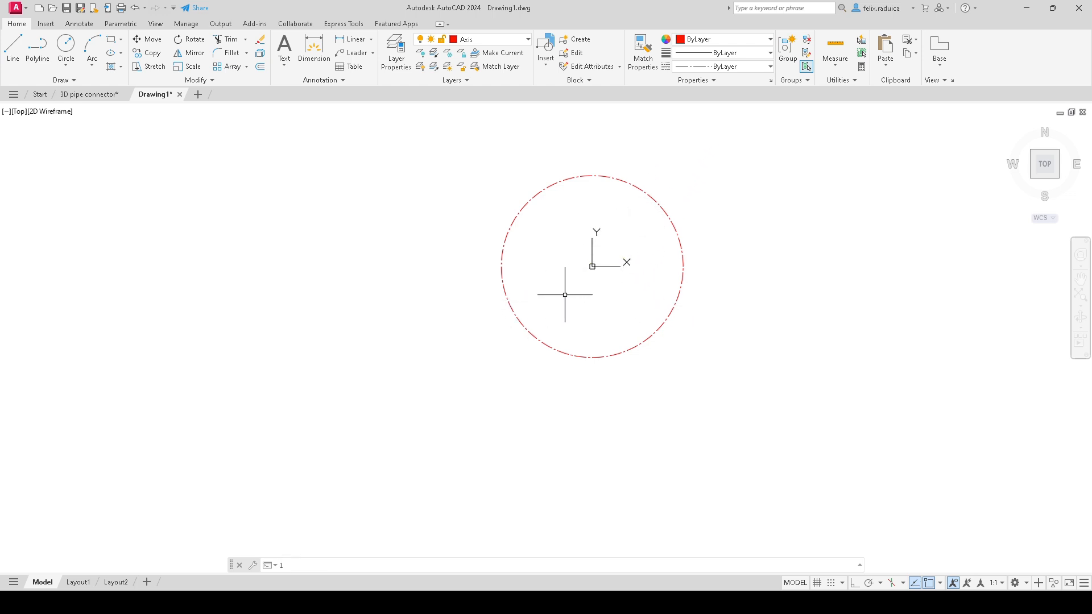
pyautogui.press('Return')
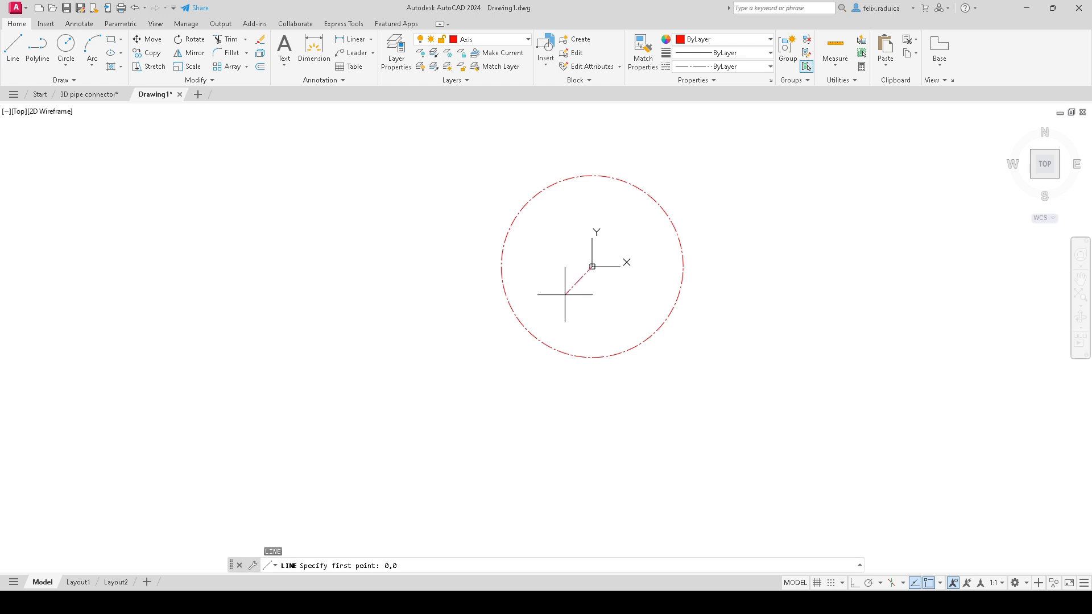
pyautogui.press('Return')
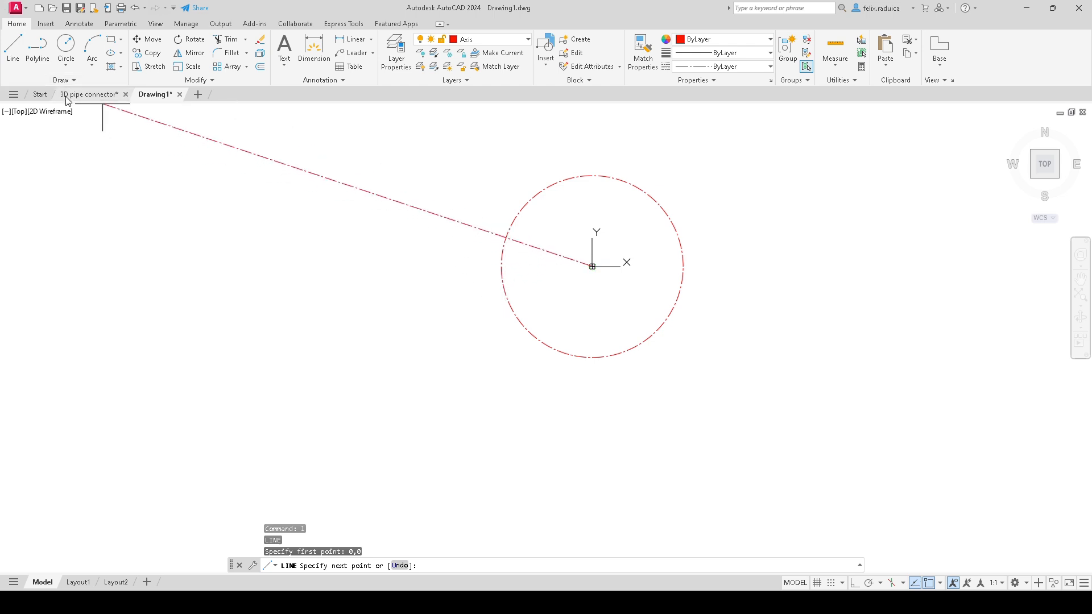
pyautogui.press('Escape')
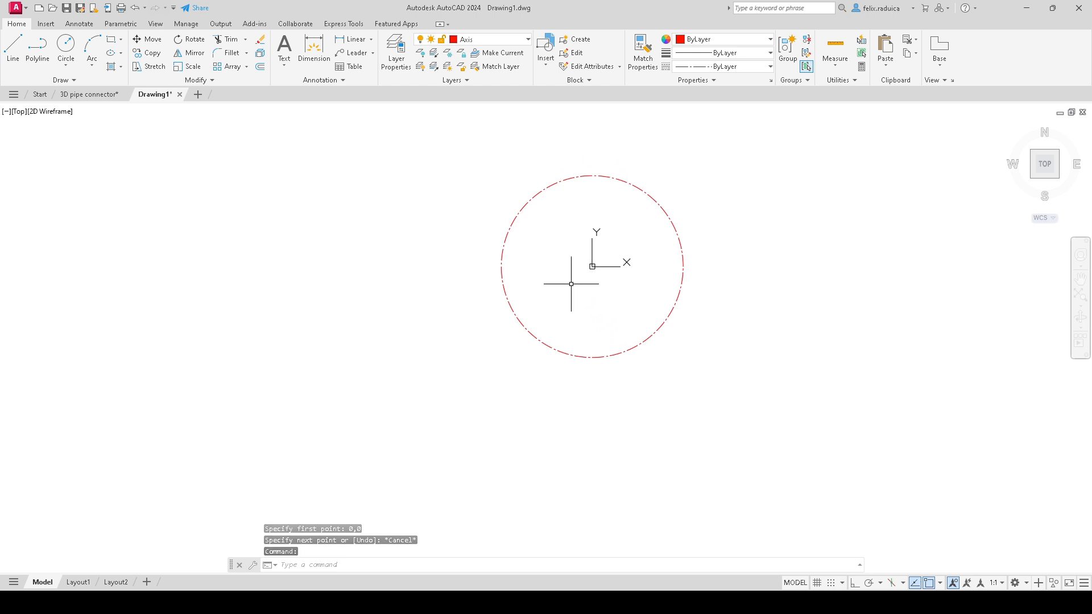
pyautogui.press('Escape')
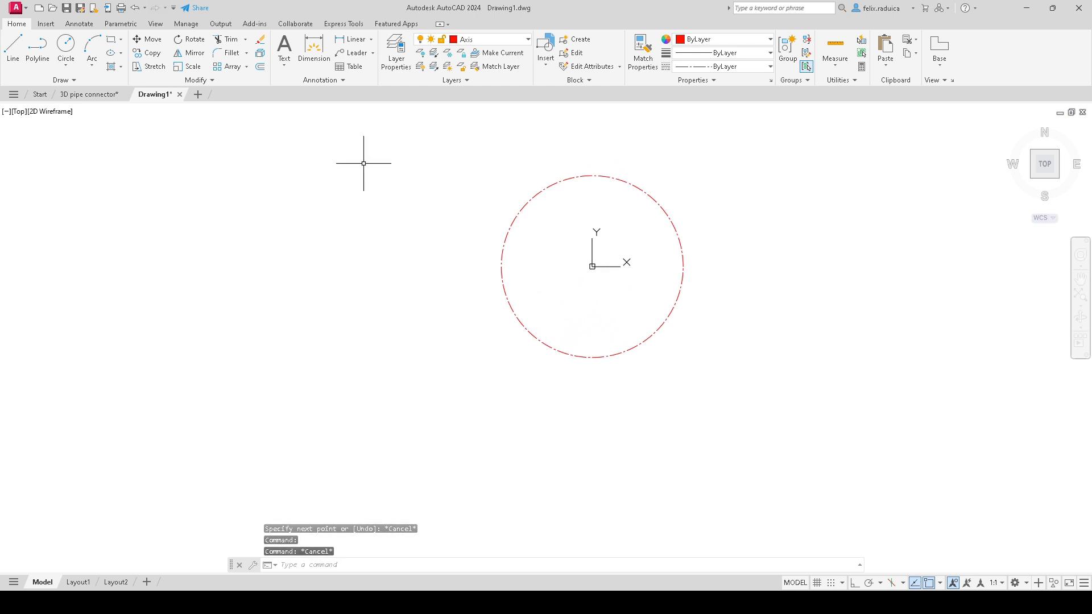
# Step: Check the dimensions in the 3D pipe connector drawing, and draw a line from 0,0 to @-53,0 on the Axis layer of Drawing1
pyautogui.click(90, 95)
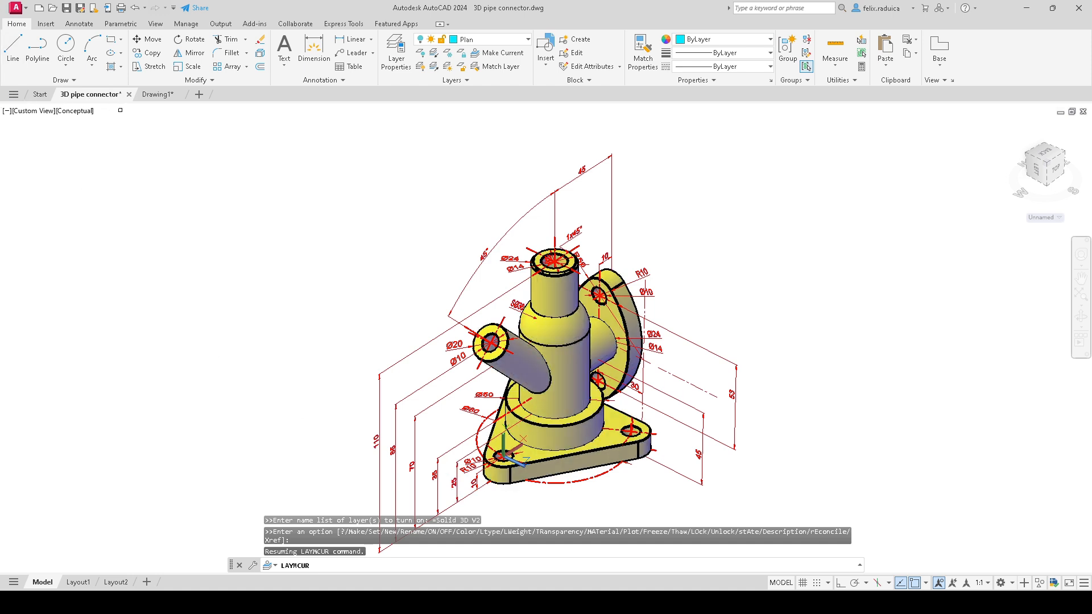
pyautogui.click(157, 94)
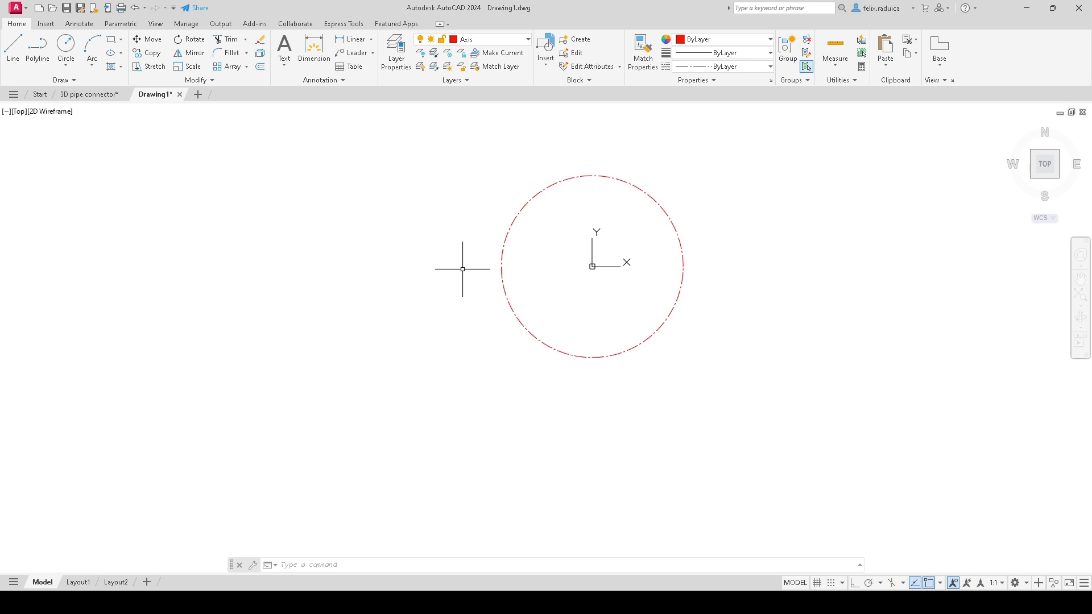
pyautogui.press('Escape')
pyautogui.press('Return')
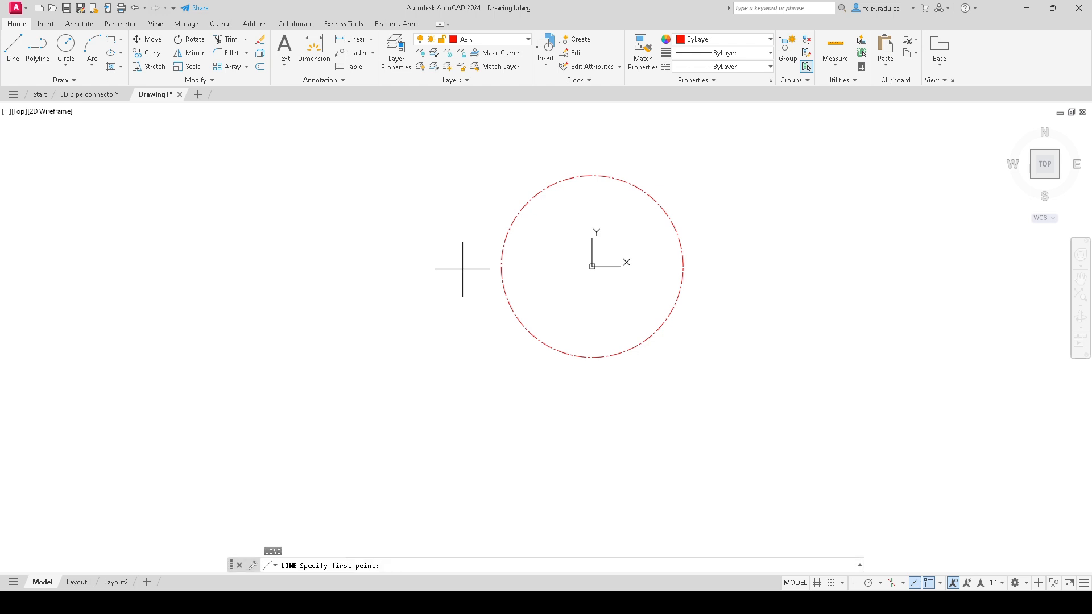
pyautogui.press('Return')
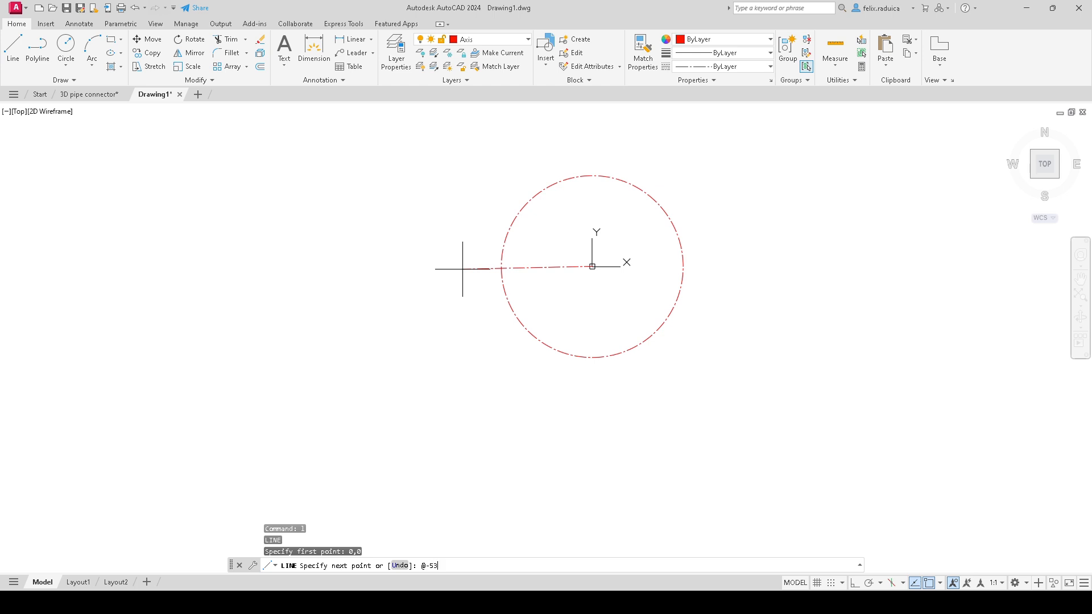
pyautogui.press('Return')
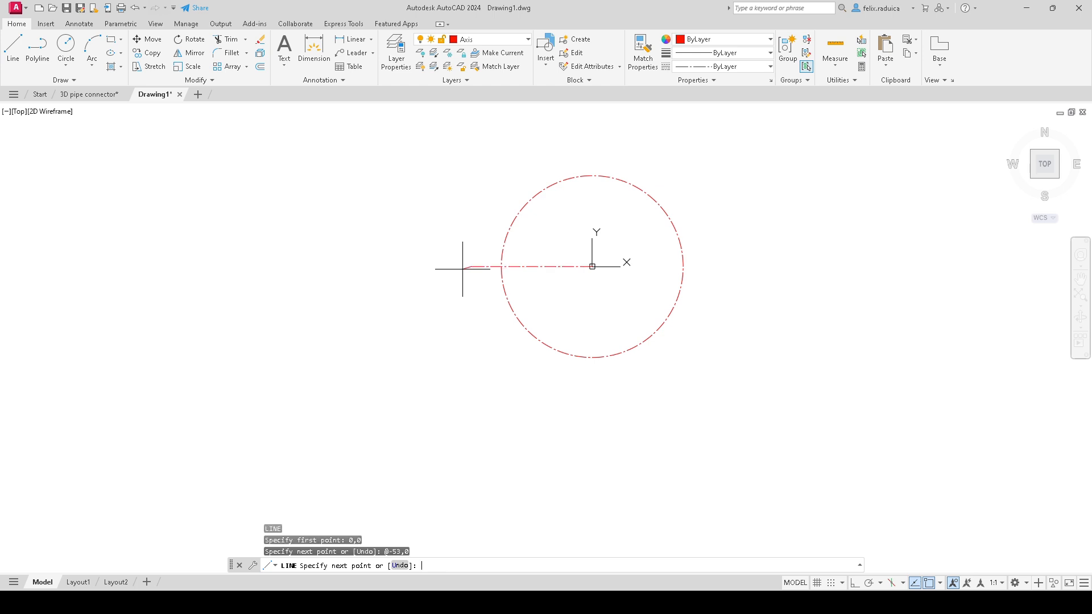
pyautogui.press('Return')
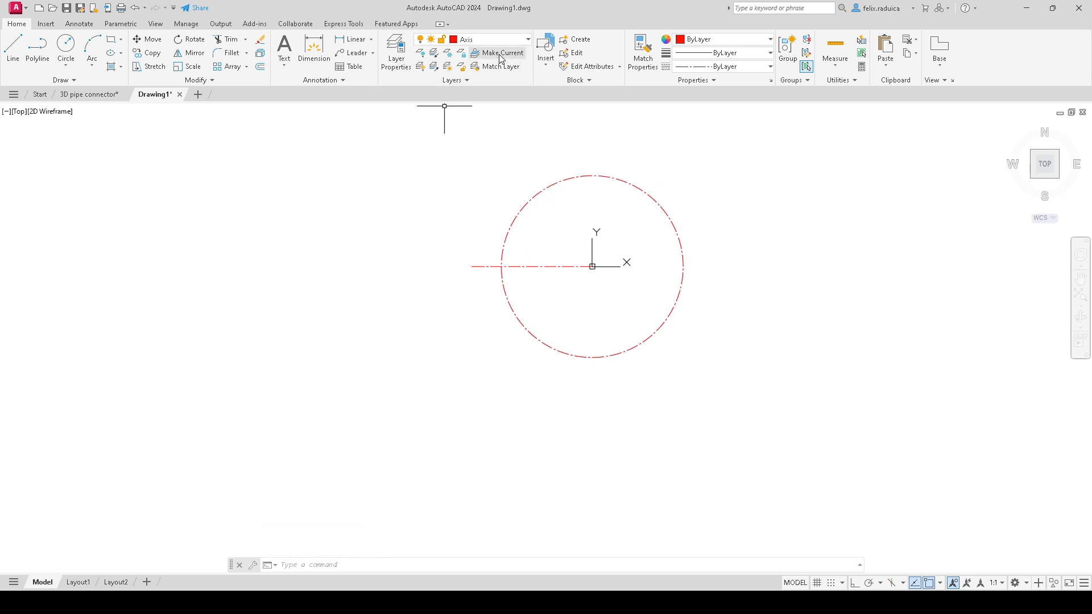
# Step: Make layer 0 the current layer in the layer properties
pyautogui.write('LA')
pyautogui.press('Return')
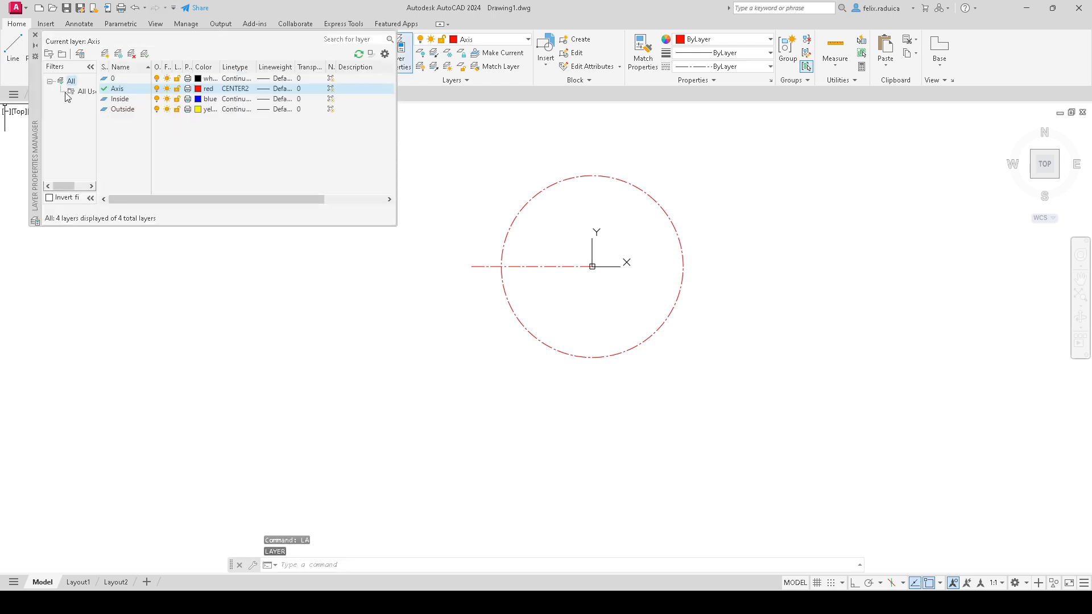
pyautogui.doubleClick(128, 78)
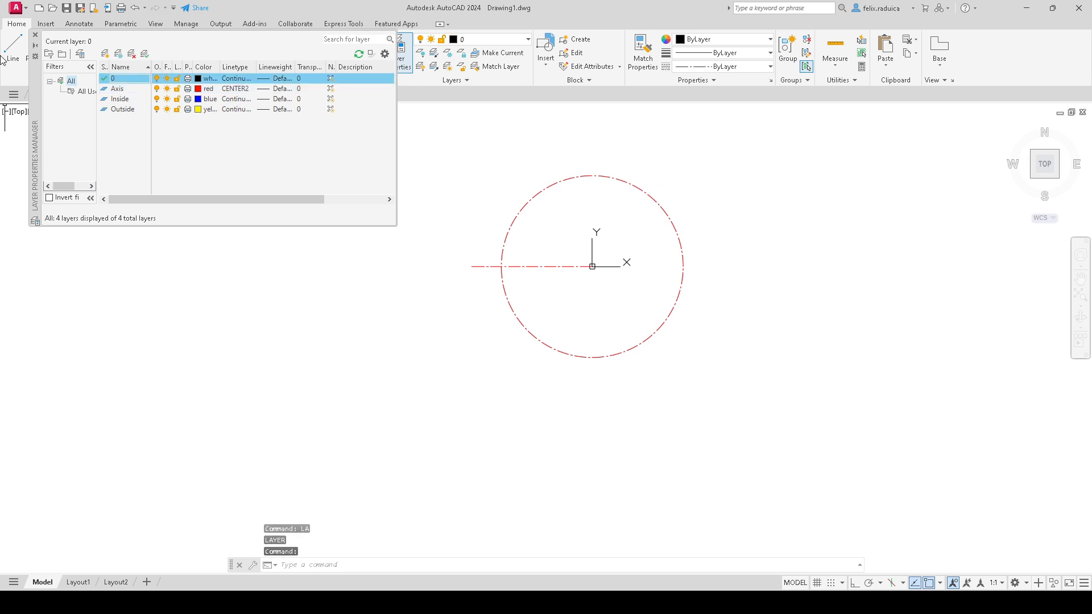
pyautogui.click(35, 35)
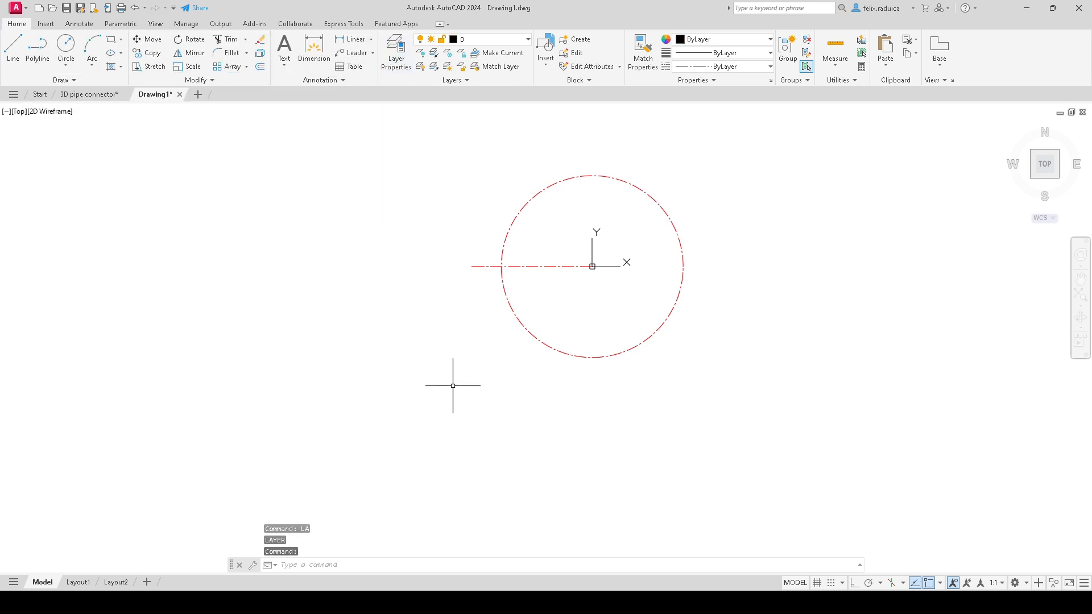
# Step: Draw a circle with a diameter of 10 centred where the horizontal axis line crosses the 80-diameter axis circle
pyautogui.write('c')
pyautogui.press('Return')
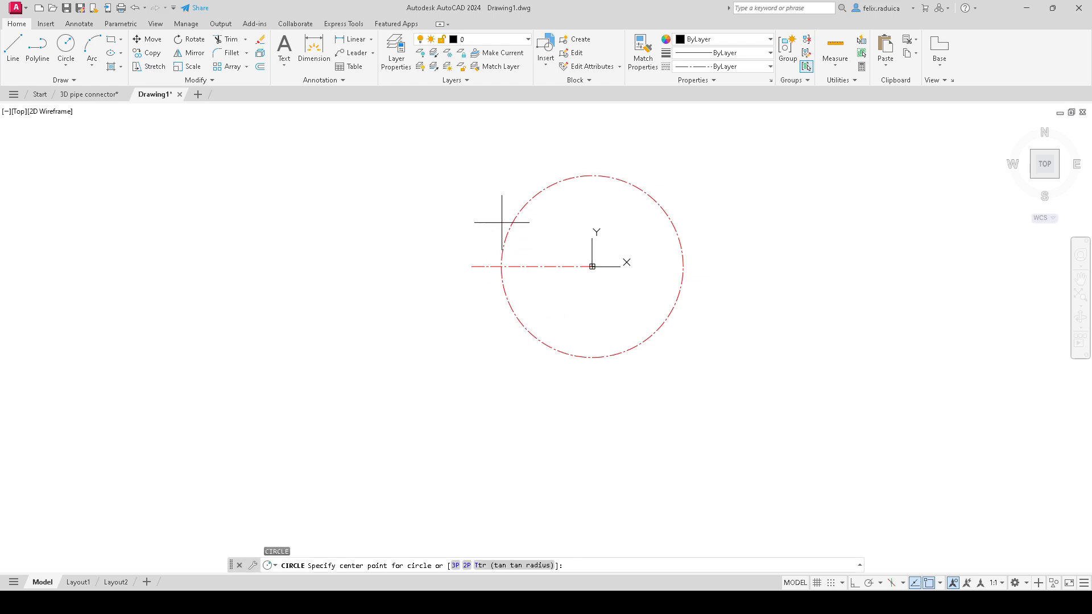
pyautogui.click(501, 266)
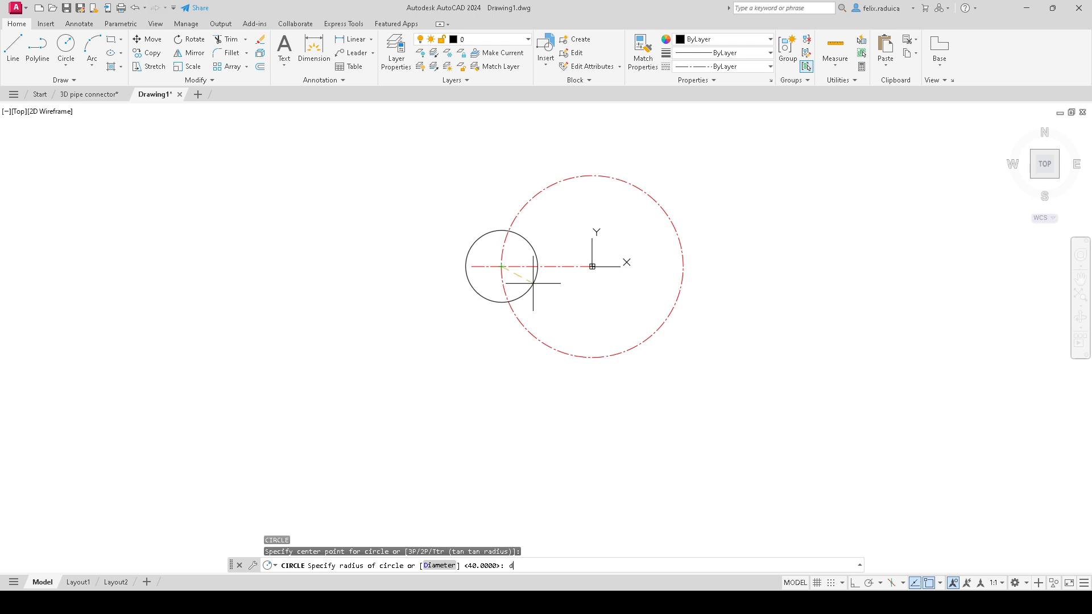
pyautogui.write('d')
pyautogui.press('Return')
pyautogui.press('Return')
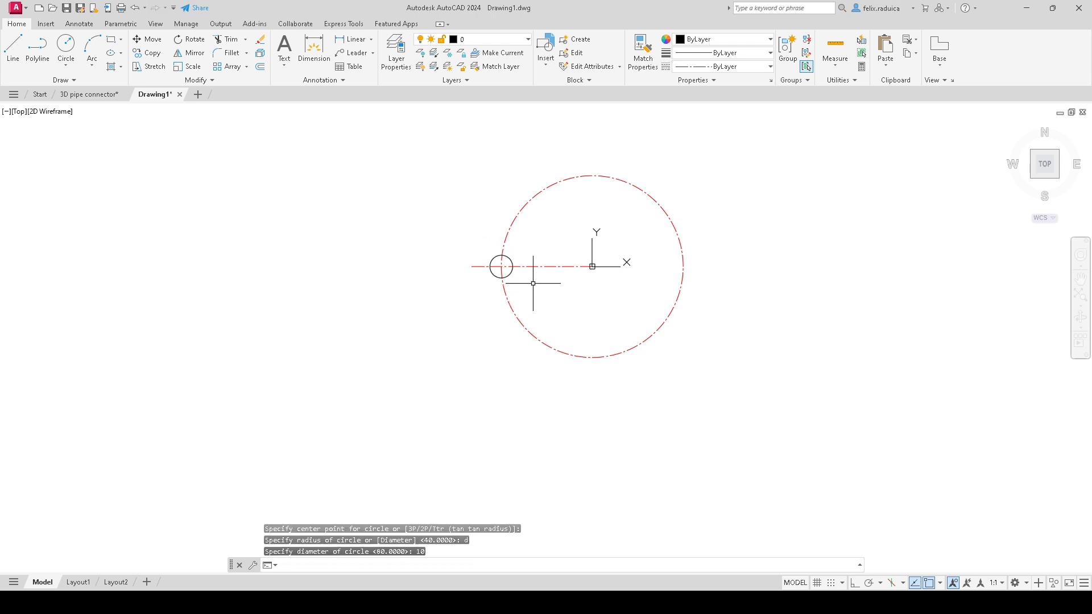
# Step: Draw a concentric circle with a radius of 10 around the 10-diameter circle, reusing the last centre point (@)
pyautogui.press('Return')
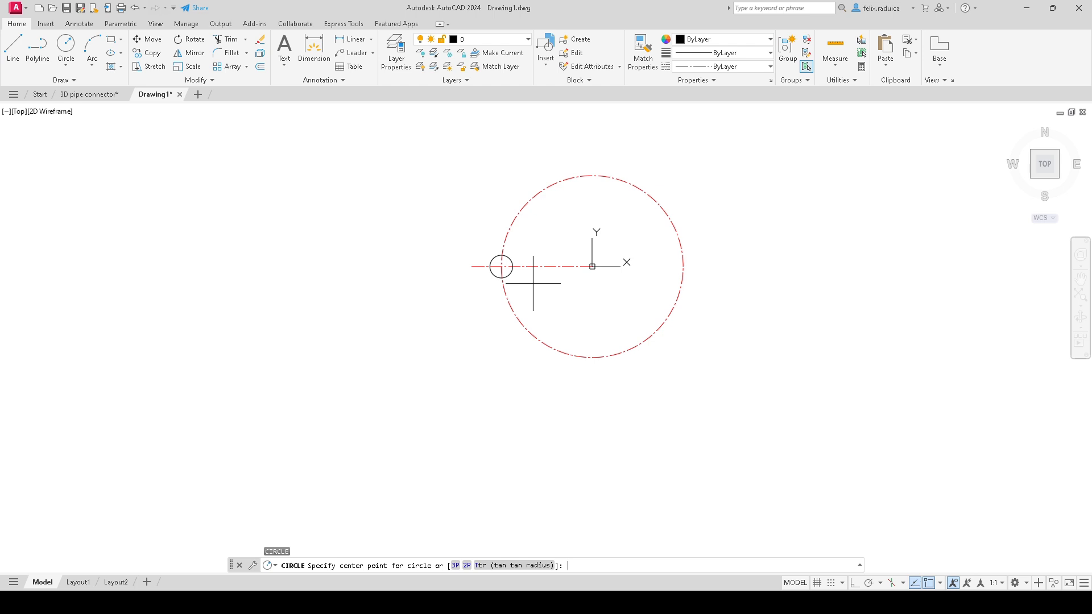
pyautogui.write('@')
pyautogui.press('Return')
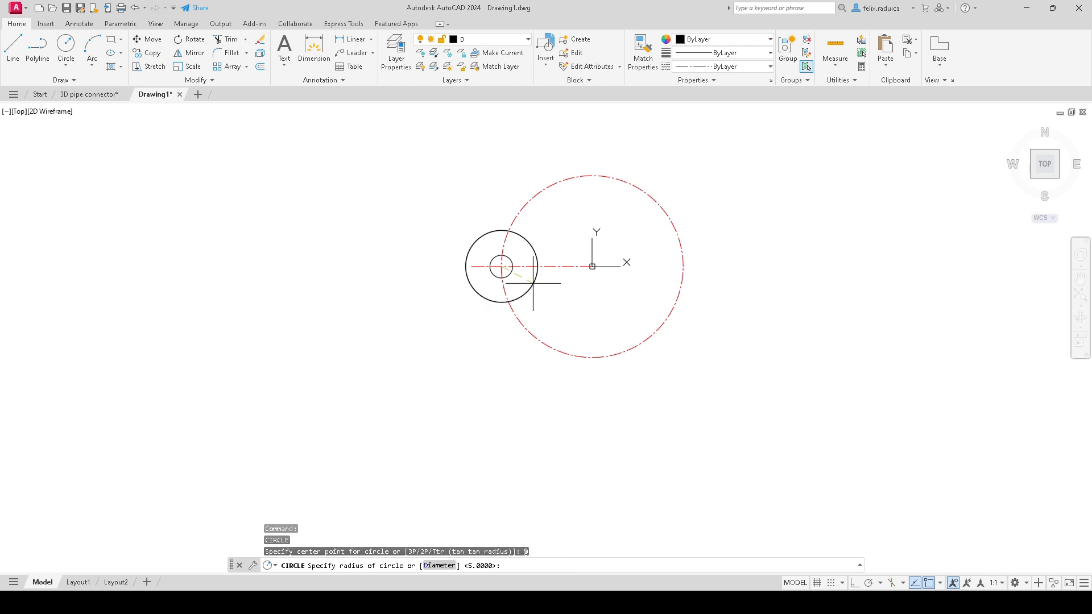
pyautogui.write('10')
pyautogui.press('Return')
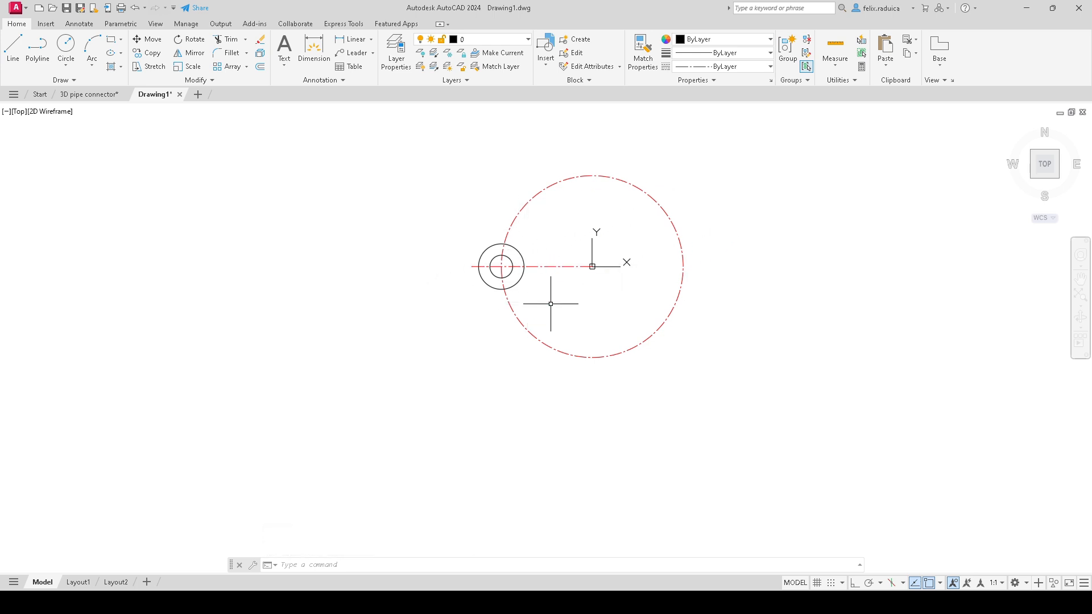
# Step: Create a polar array of the two small circles and the horizontal axis line about the centre of the large axis circle
pyautogui.write('r')
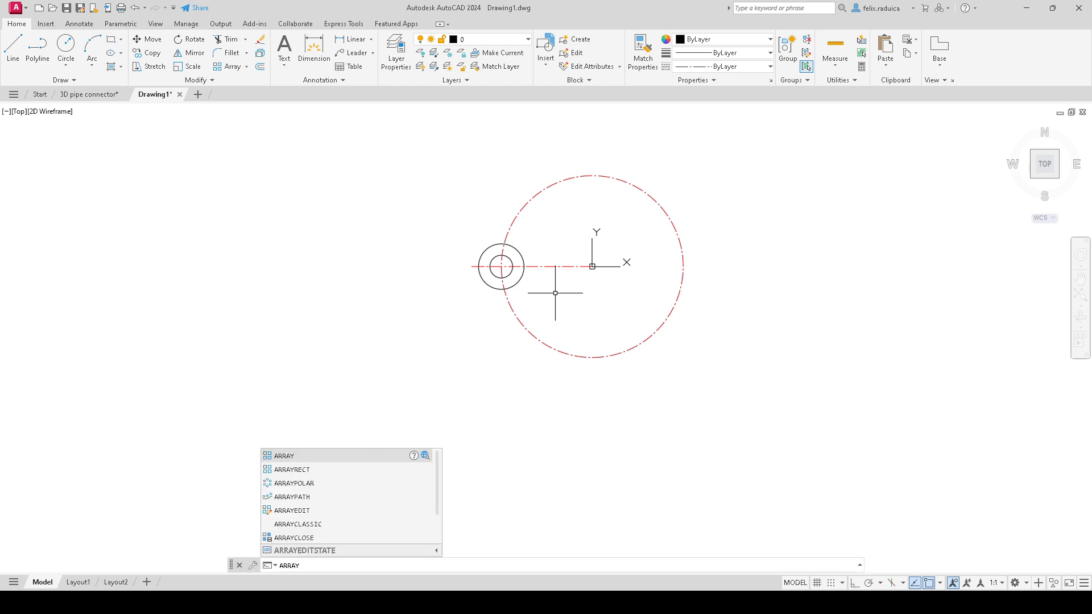
pyautogui.press('Return')
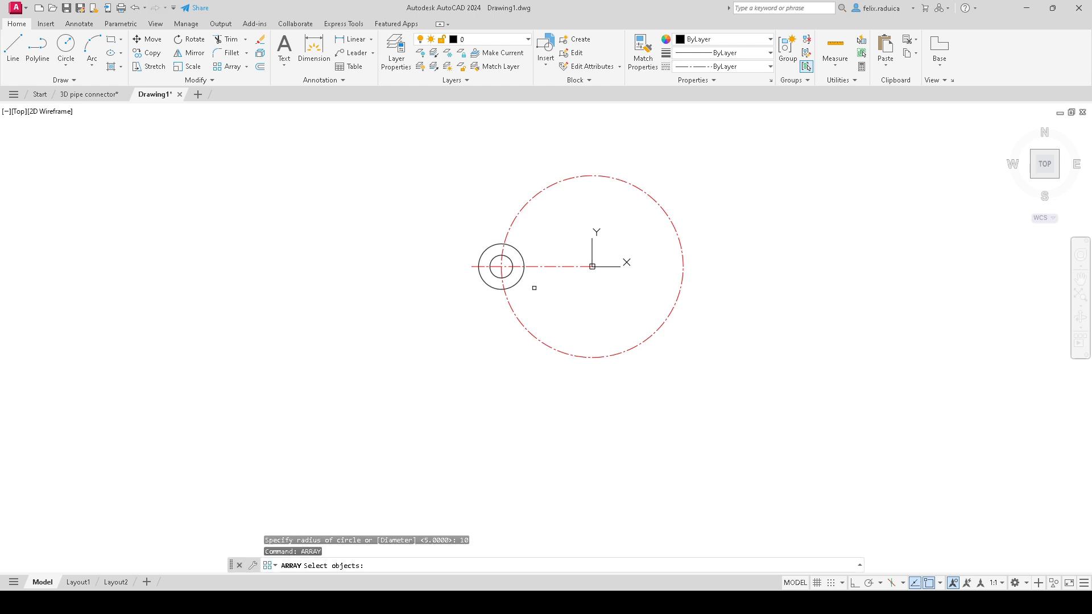
pyautogui.click(519, 281)
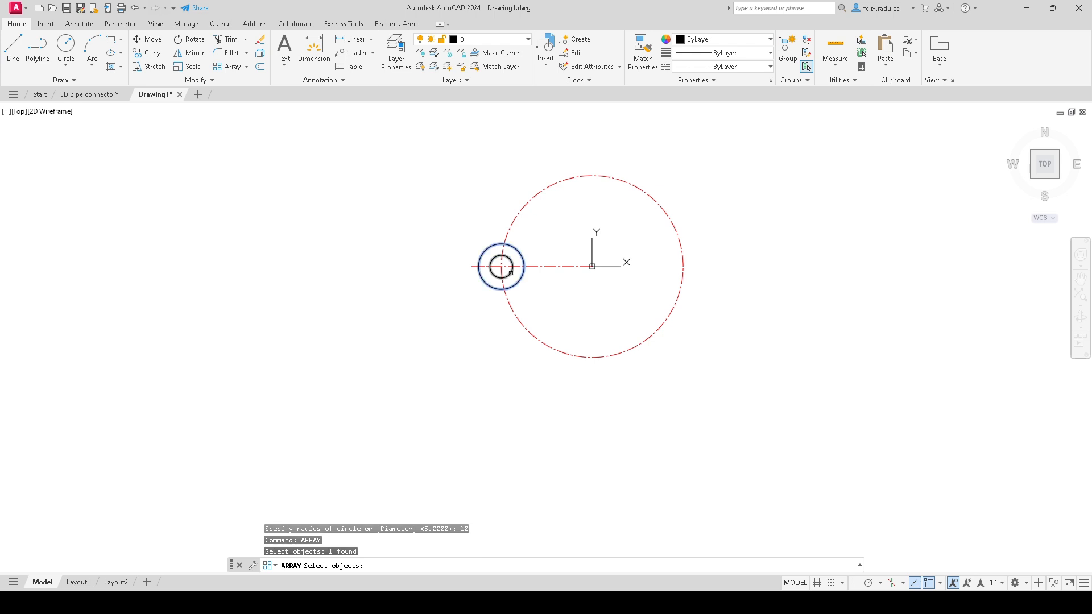
pyautogui.click(510, 273)
pyautogui.click(592, 283)
pyautogui.click(526, 228)
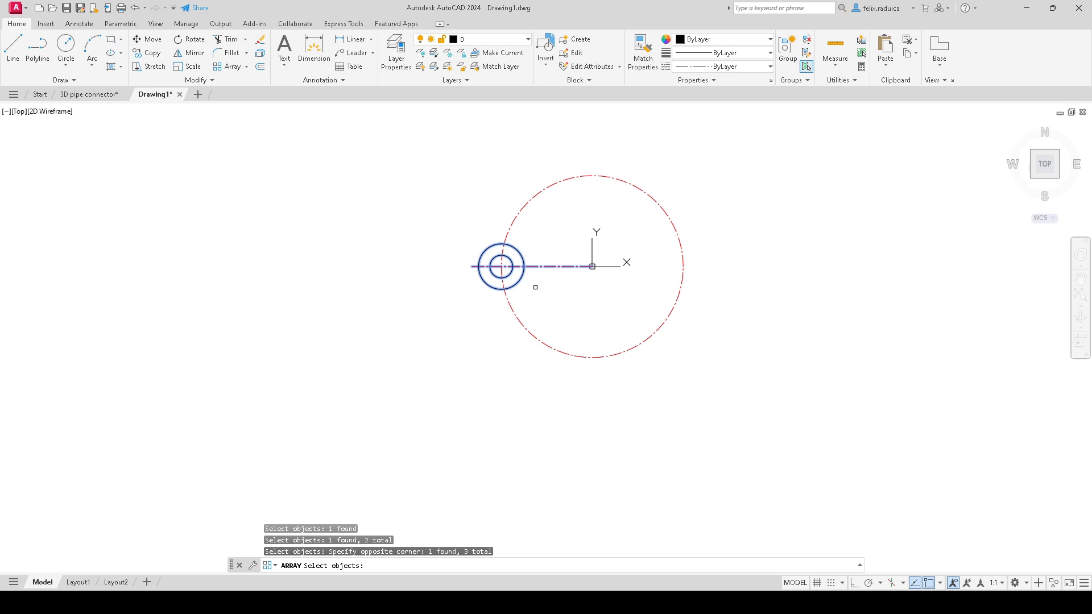
pyautogui.press('Return')
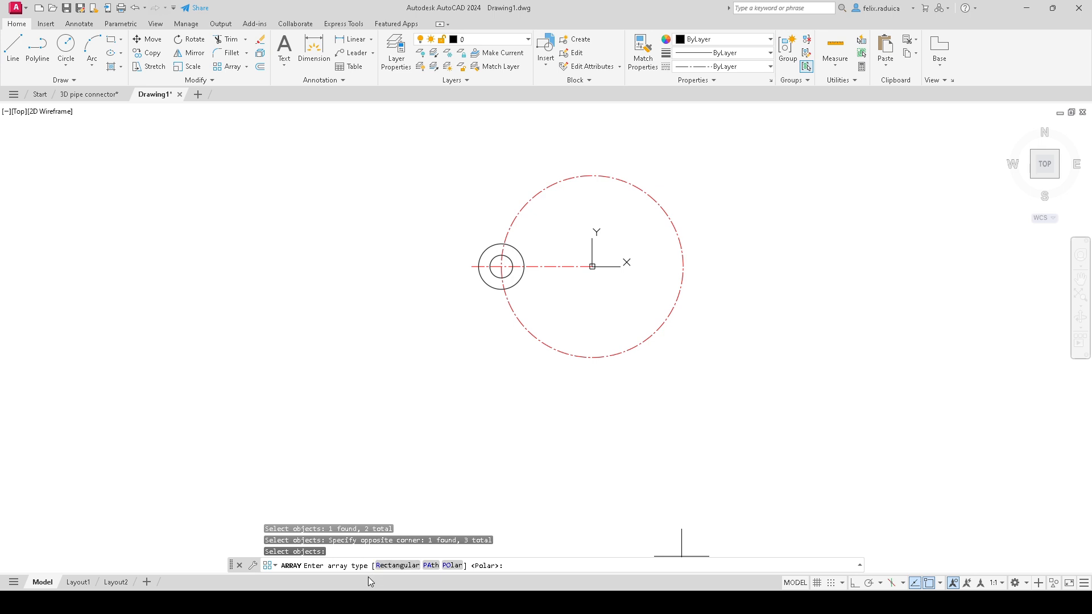
pyautogui.click(453, 566)
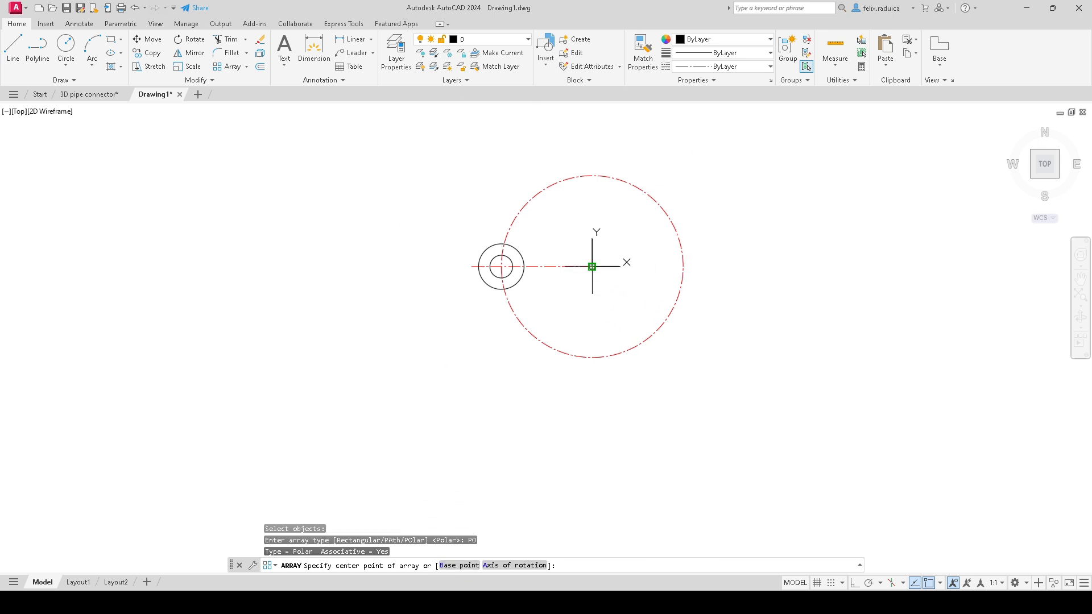
pyautogui.click(592, 266)
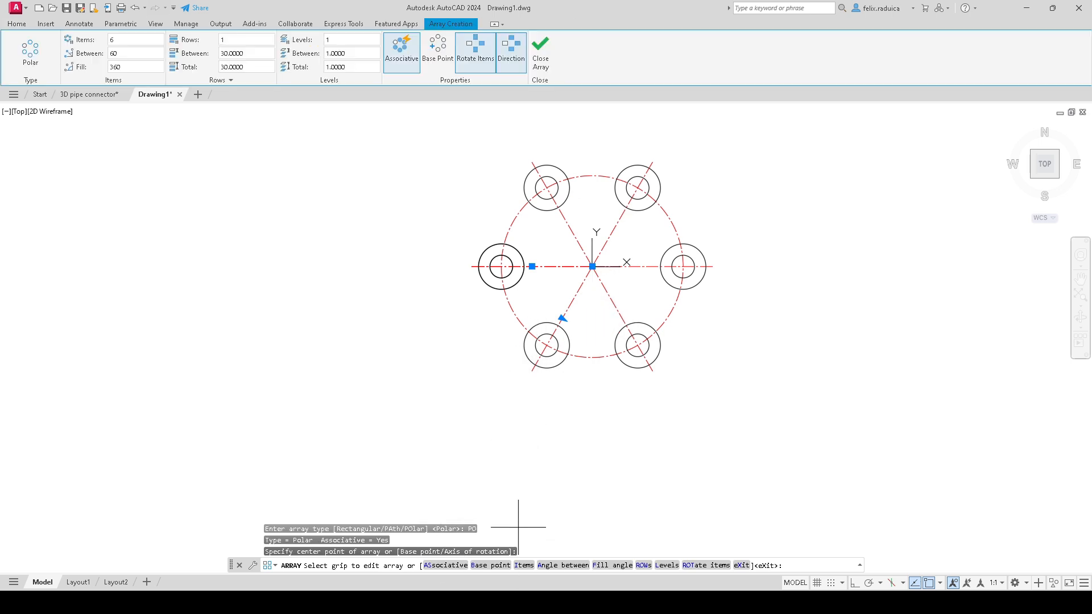
# Step: Set the polar array's number of items to 3 and finish the array
pyautogui.press('Return')
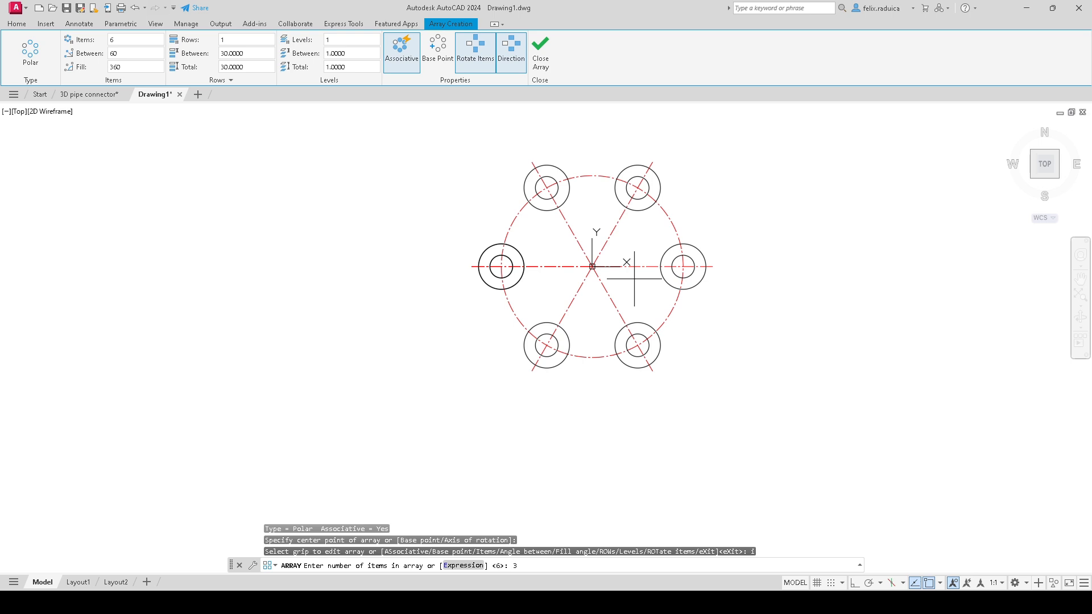
pyautogui.write('3')
pyautogui.press('Return')
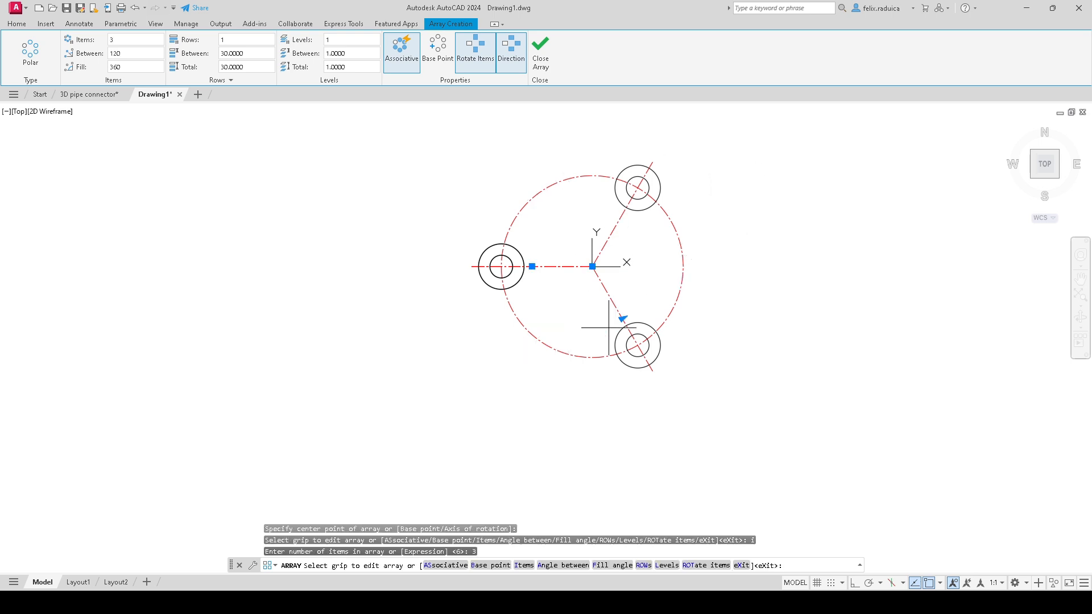
pyautogui.press('Return')
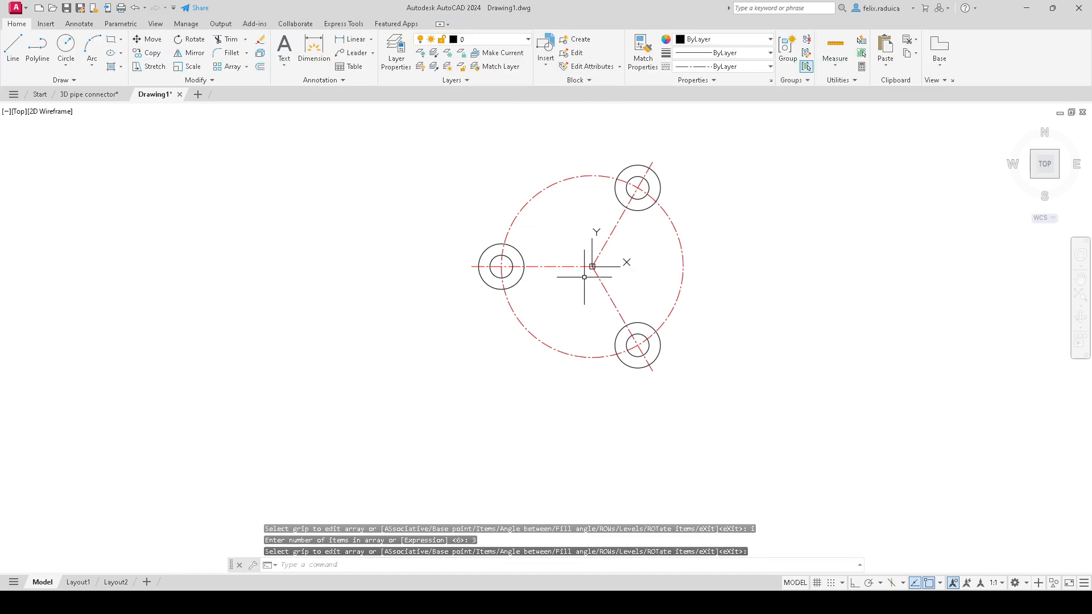
# Step: Explode the polar array of circles and axis lines into separate objects
pyautogui.click(552, 268)
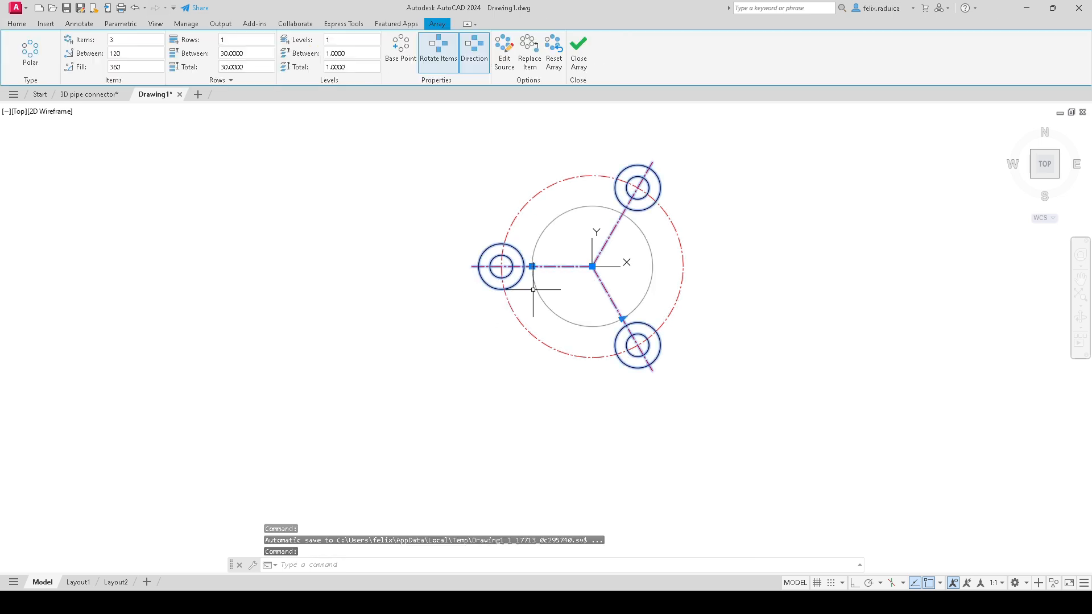
pyautogui.press('Escape')
pyautogui.write('explode')
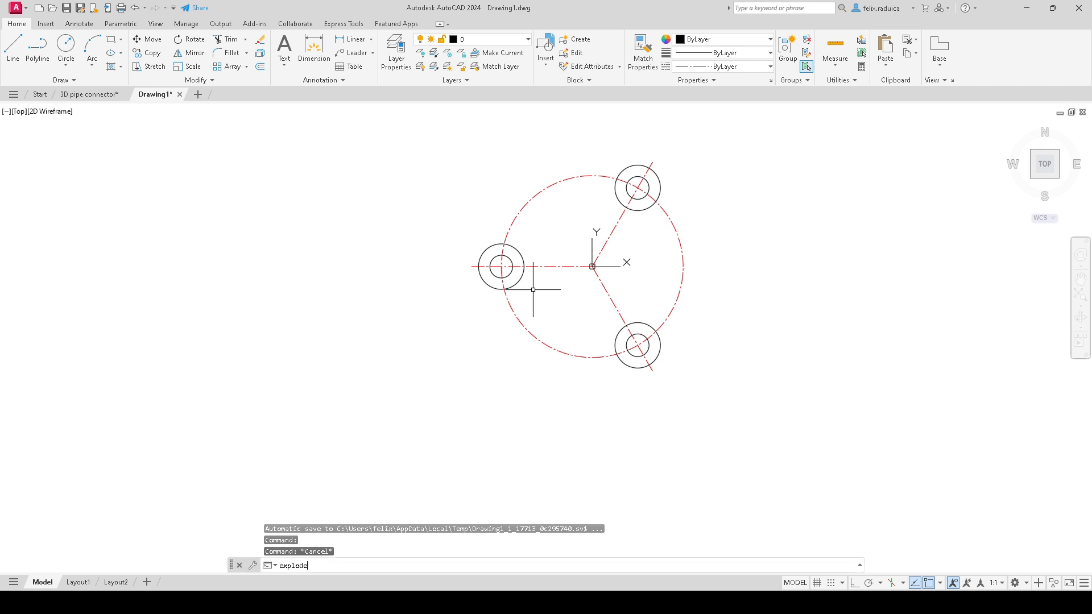
pyautogui.press('Return')
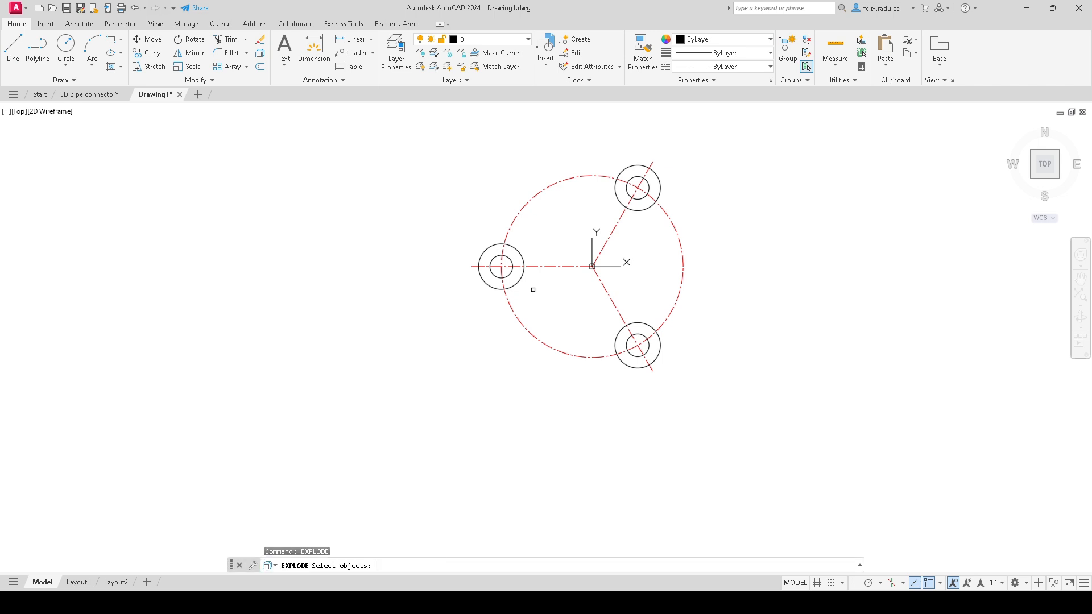
pyautogui.click(572, 288)
pyautogui.click(552, 265)
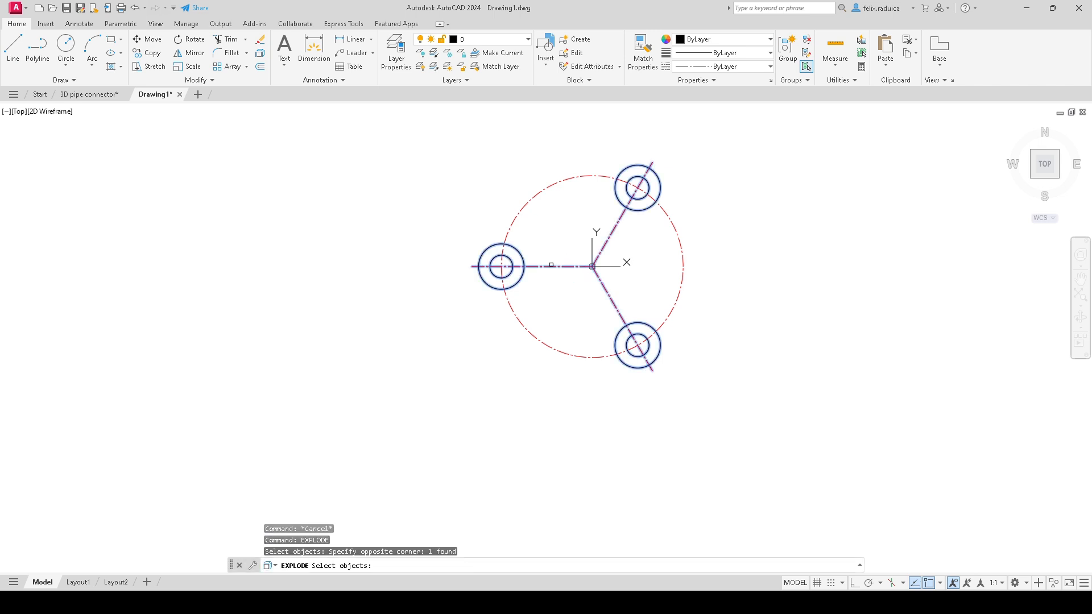
pyautogui.press('Return')
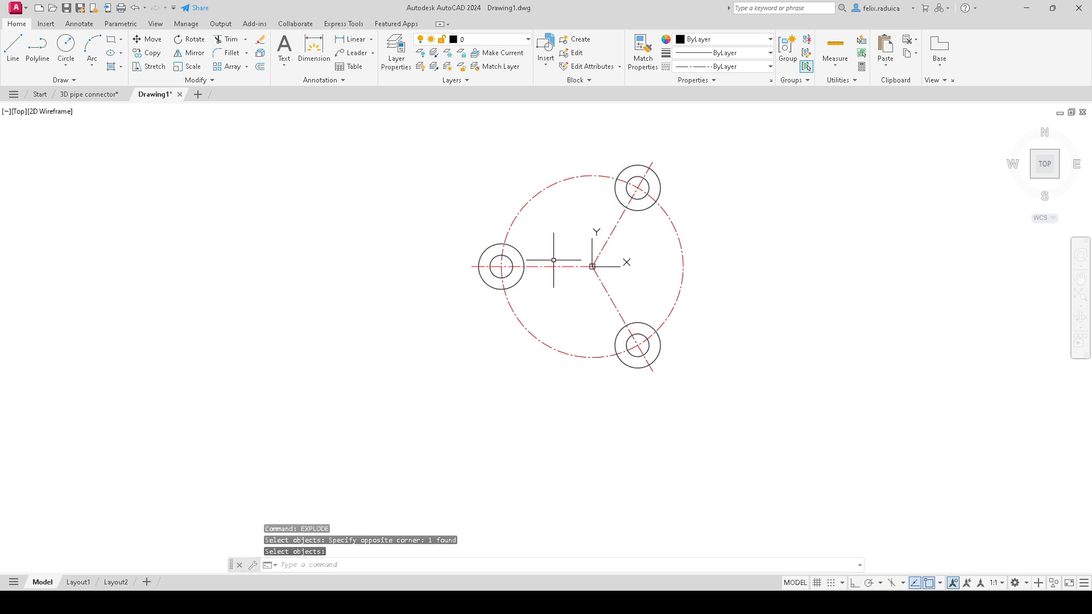
pyautogui.click(540, 291)
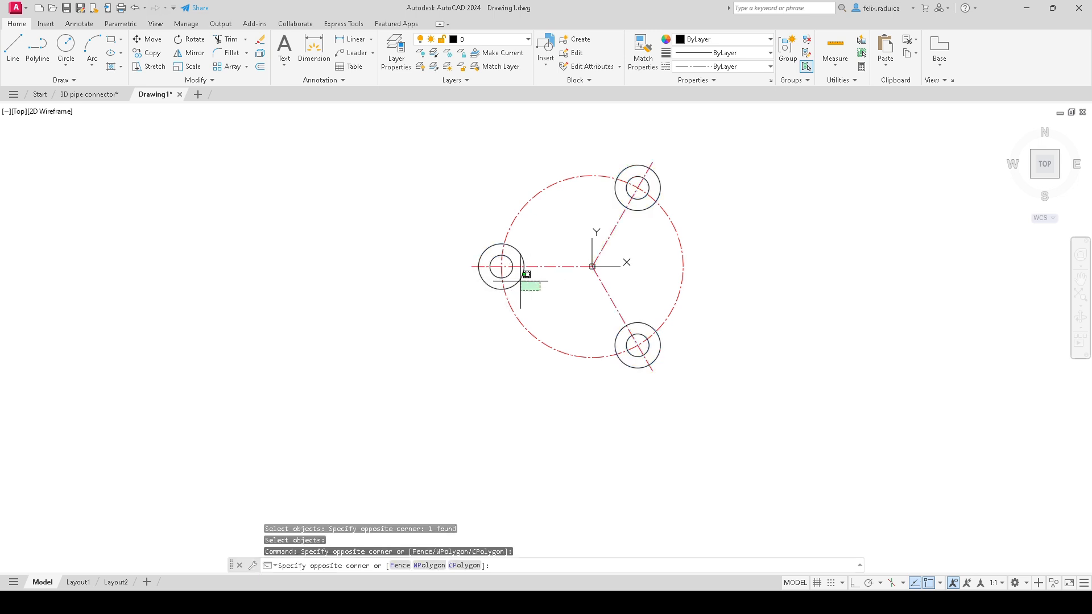
pyautogui.click(521, 281)
pyautogui.press('Escape')
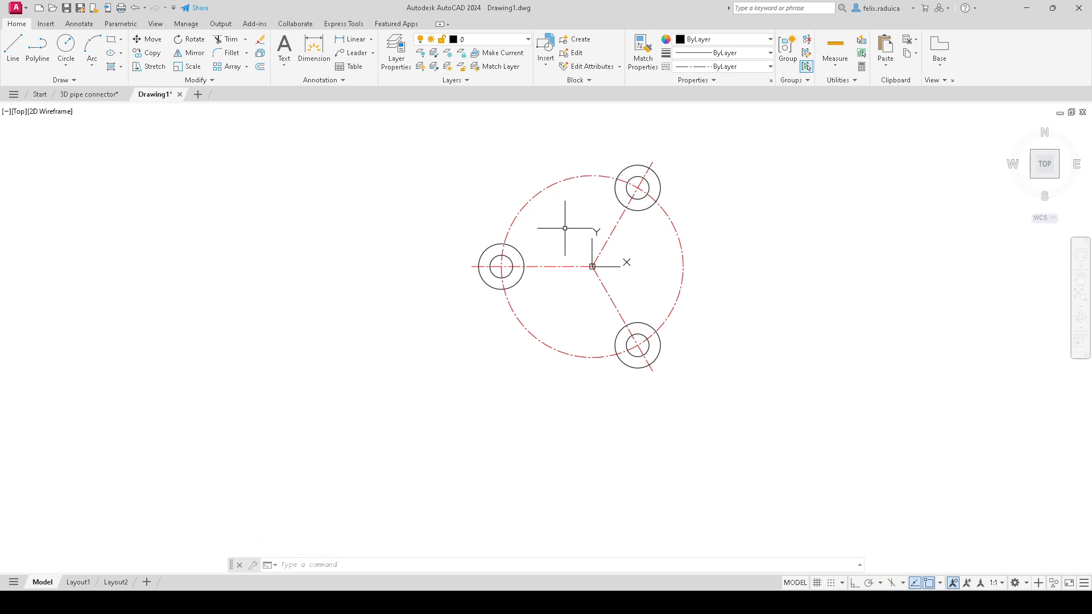
# Step: Draw a line tangent to the upper-right outer circle and the left outer circle
pyautogui.press('Return')
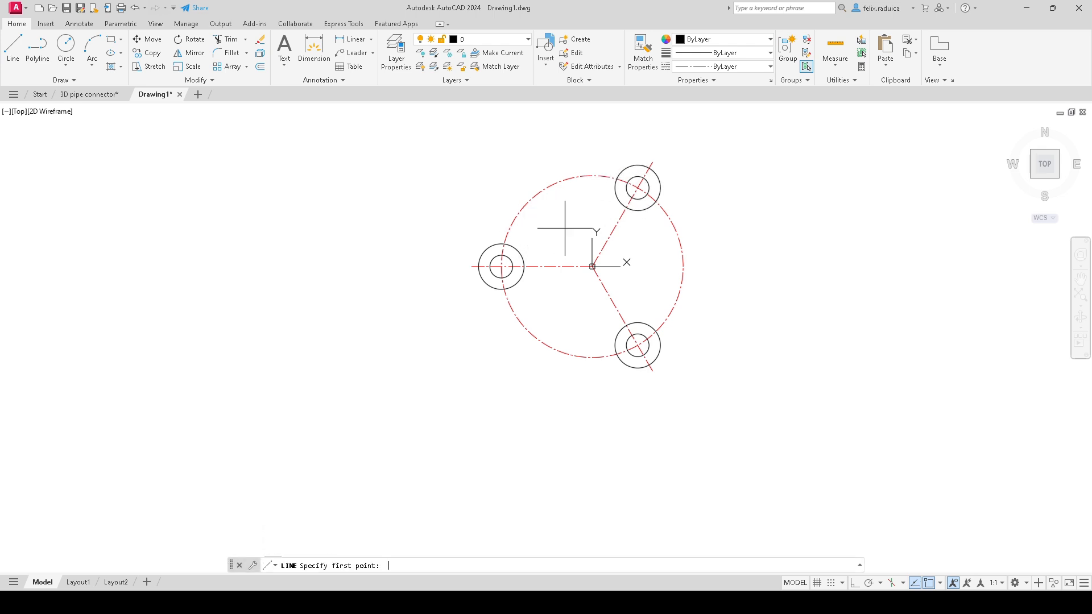
pyautogui.press('Return')
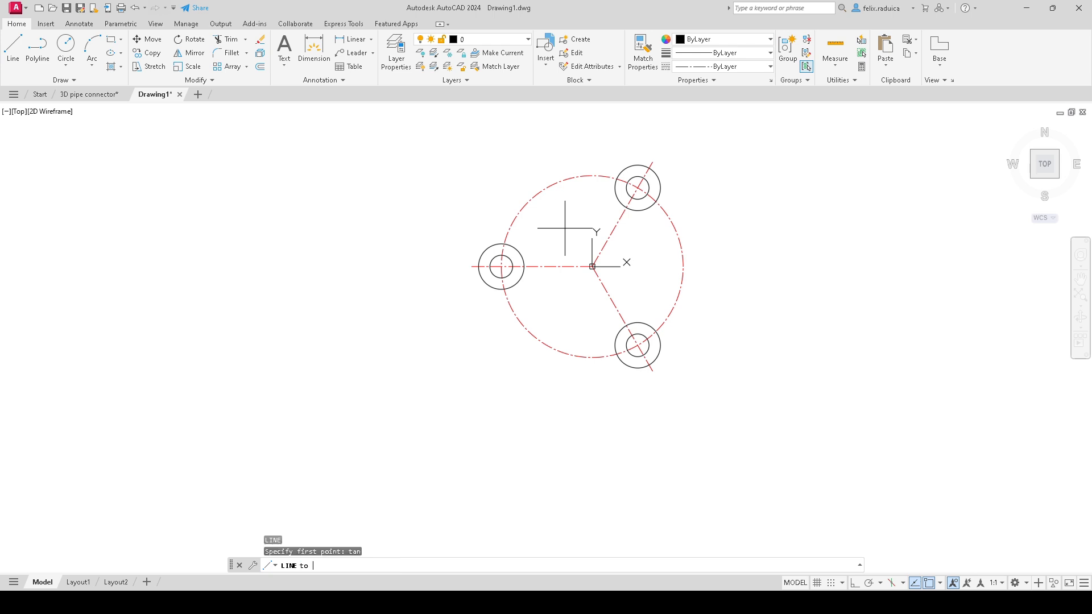
pyautogui.click(625, 166)
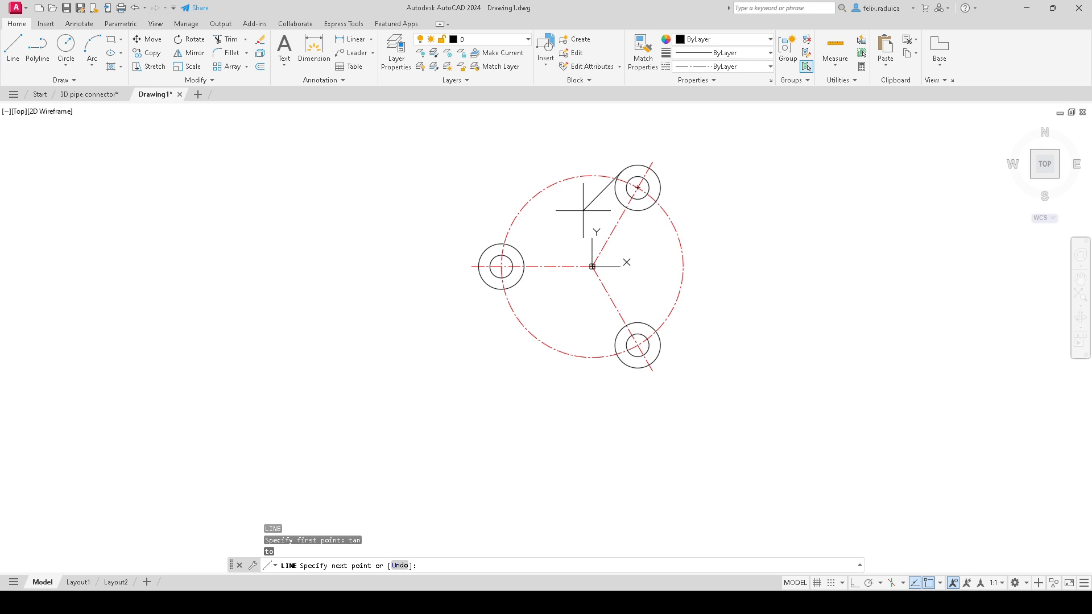
pyautogui.press('Return')
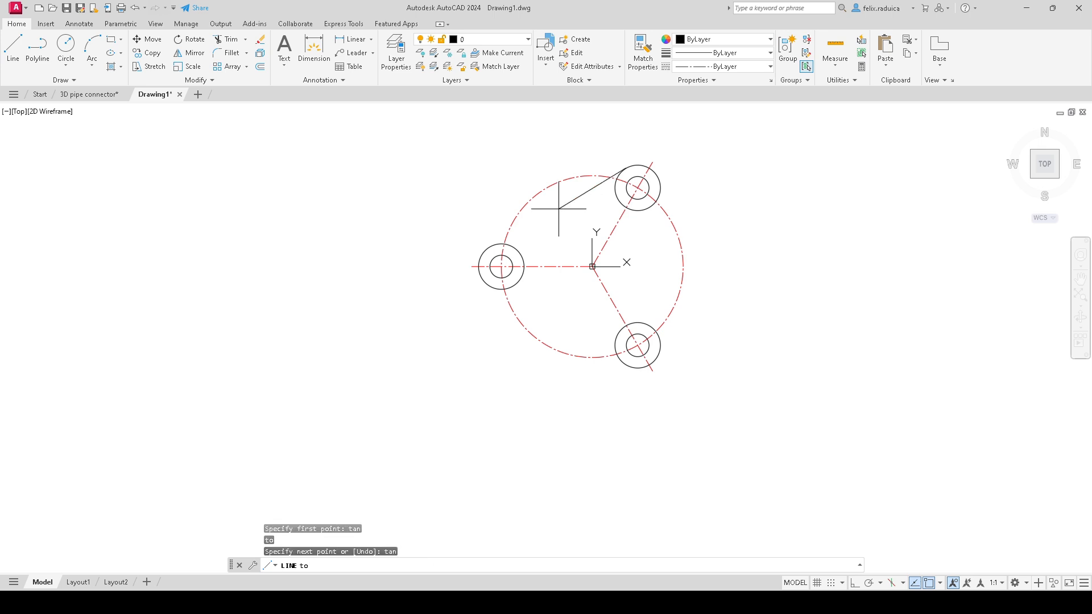
pyautogui.click(500, 247)
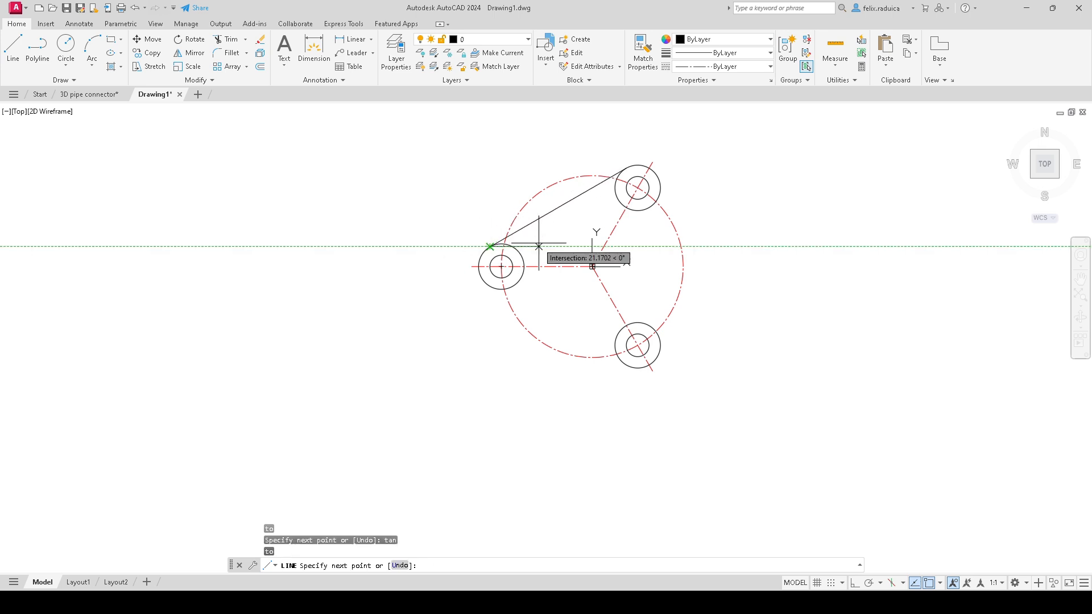
pyautogui.press('Return')
# Step: Draw a line tangent to the left outer circle and the lower-right outer circle
pyautogui.press('Return')
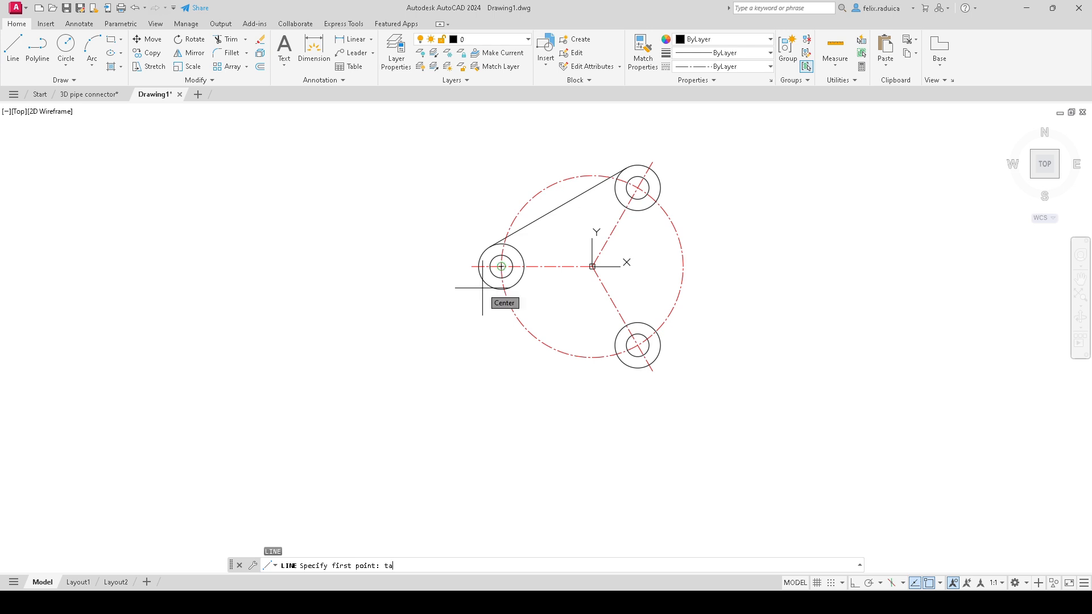
pyautogui.press('Return')
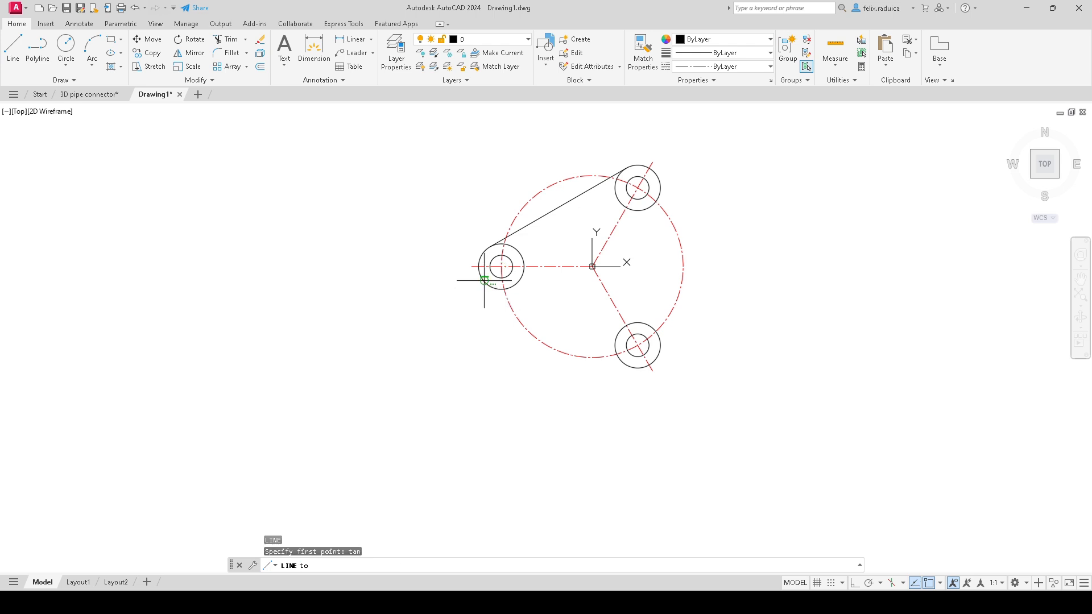
pyautogui.click(481, 282)
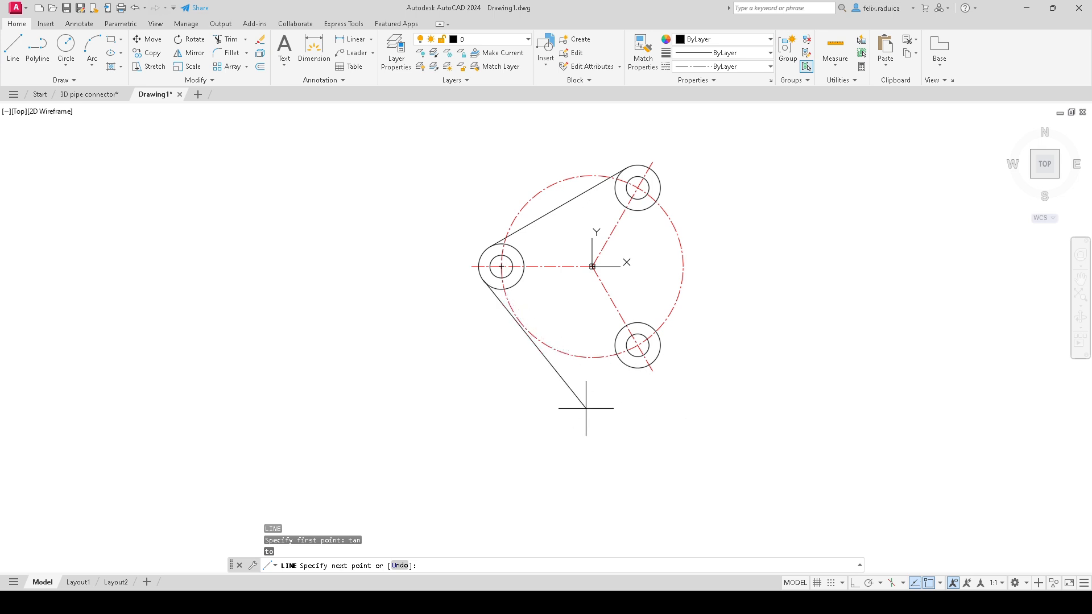
pyautogui.write('tan')
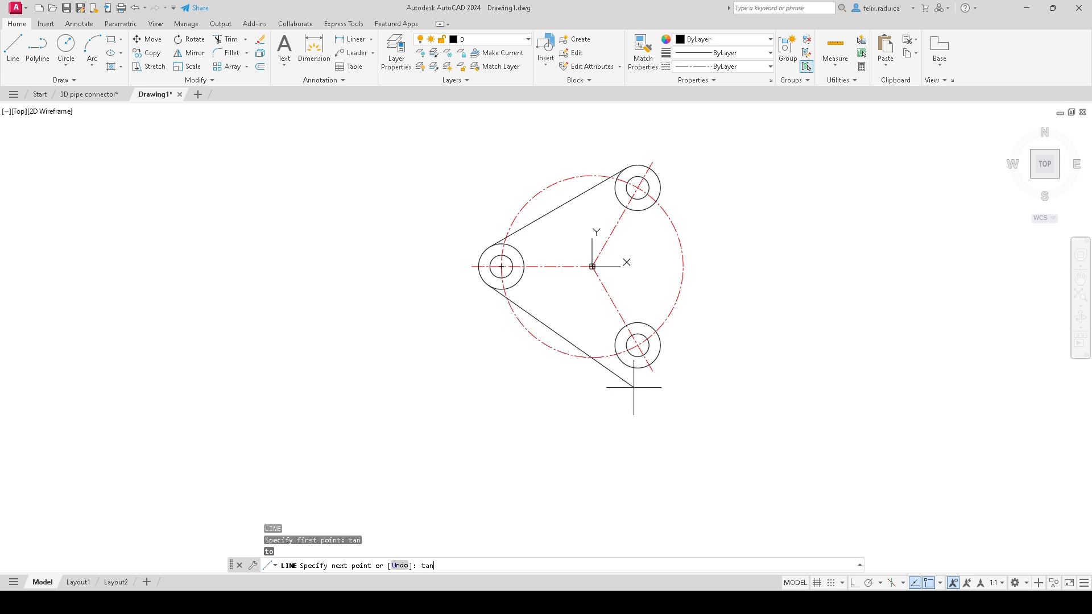
pyautogui.press('Return')
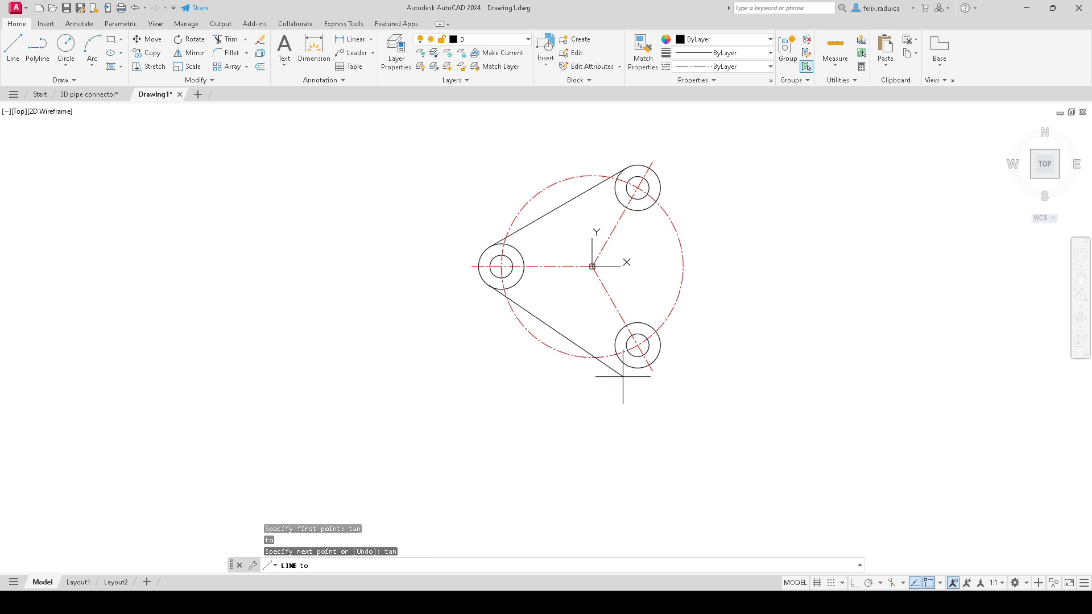
pyautogui.click(627, 365)
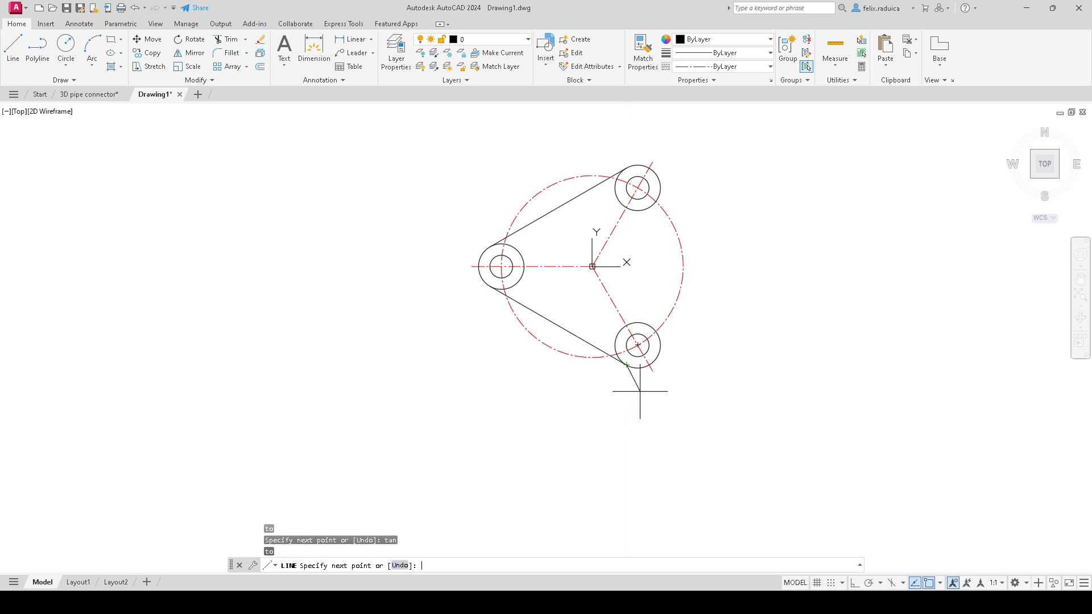
pyautogui.press('Return')
# Step: Draw a vertical line tangent to the outer sides of the lower-right and upper-right outer circles
pyautogui.press('Return')
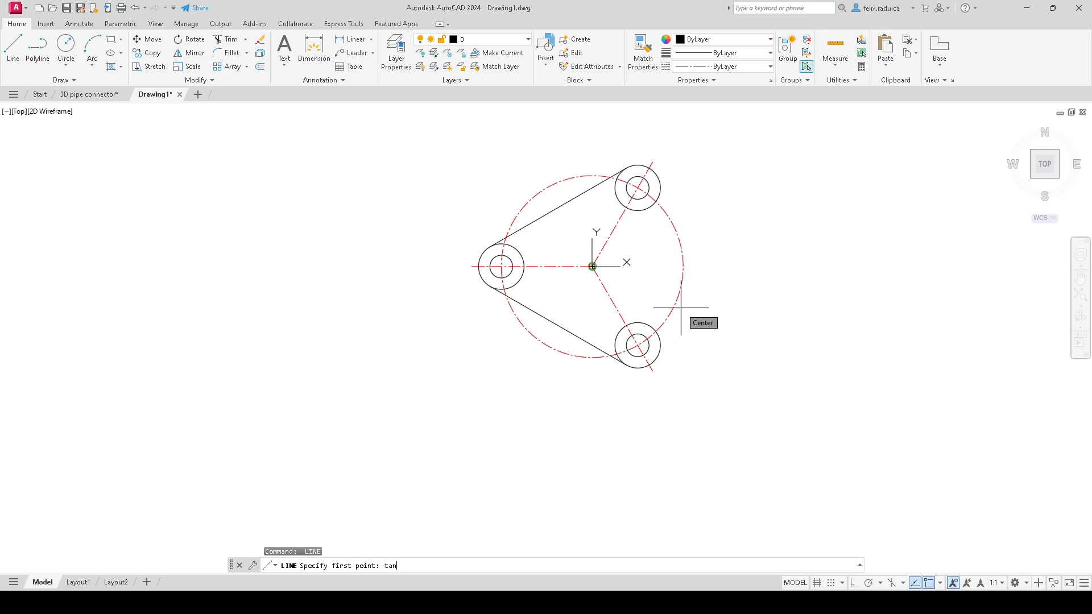
pyautogui.write('tan')
pyautogui.press('Return')
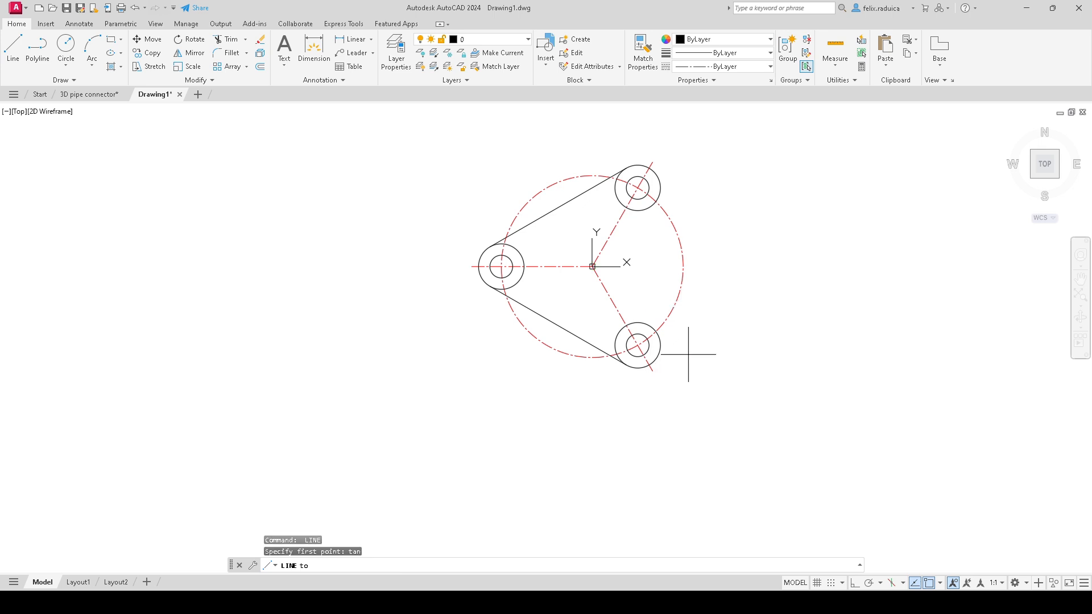
pyautogui.click(665, 347)
pyautogui.write('ta')
pyautogui.press('Return')
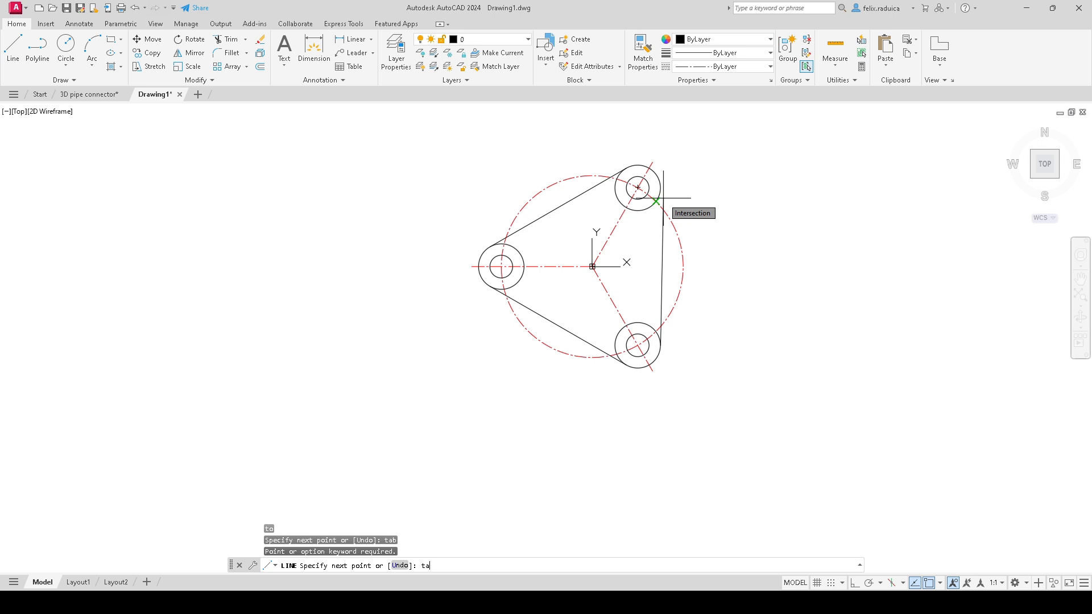
pyautogui.press('Return')
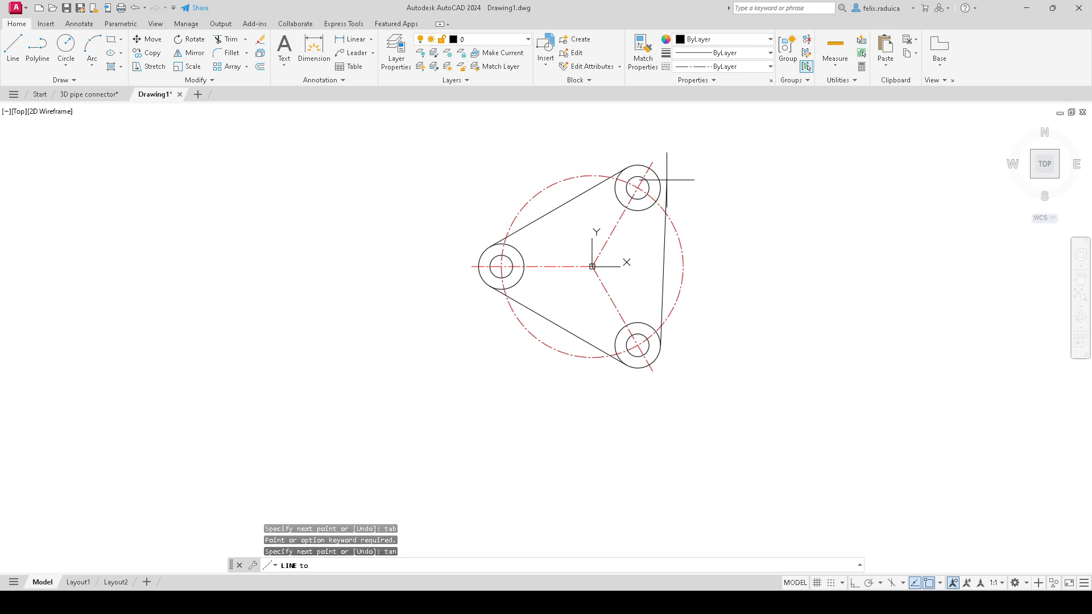
pyautogui.click(663, 190)
pyautogui.press('Return')
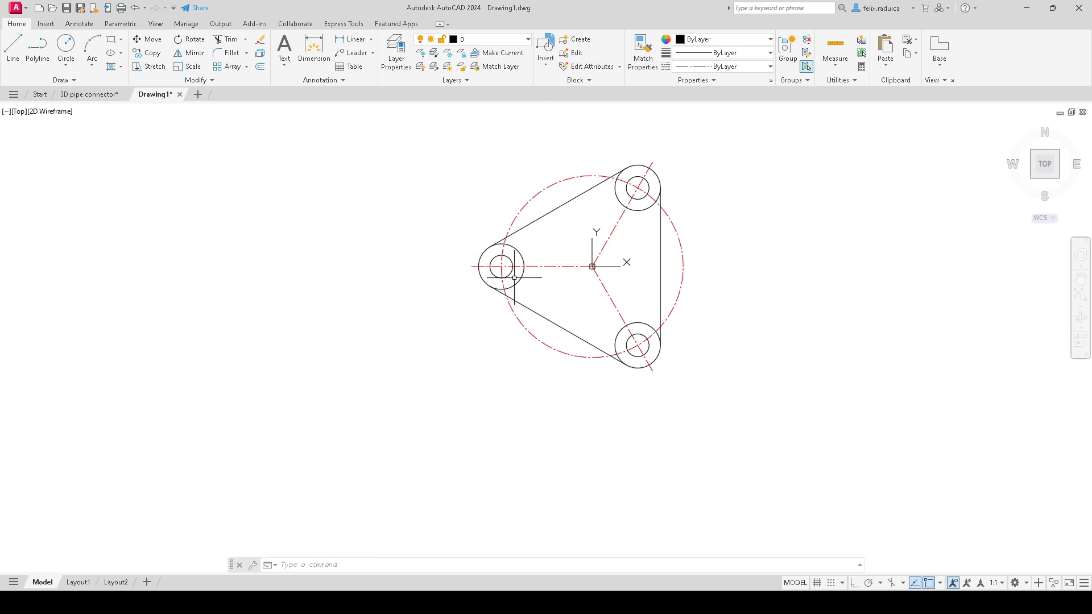
# Step: Trim away the inner arcs of the three outer circles, using the three tangent lines as cutting edges
pyautogui.write('tr')
pyautogui.press('Return')
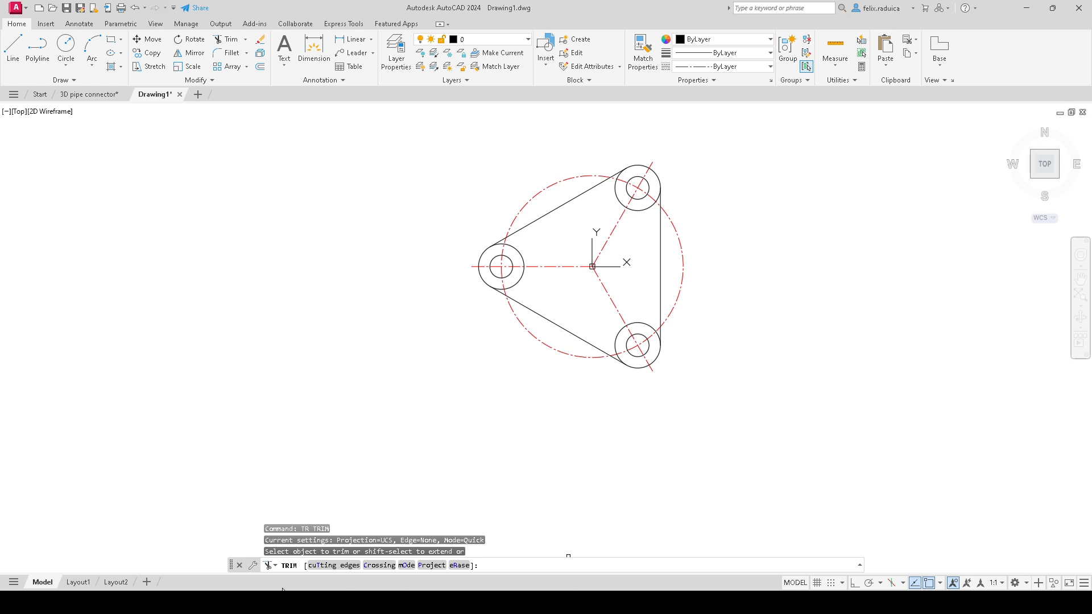
pyautogui.click(338, 570)
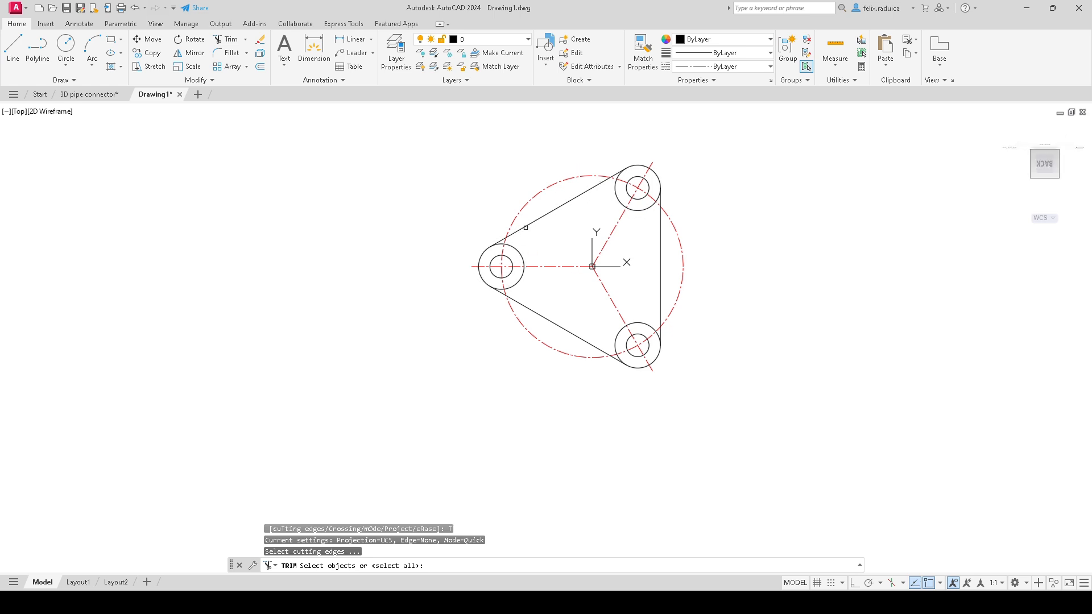
pyautogui.click(525, 227)
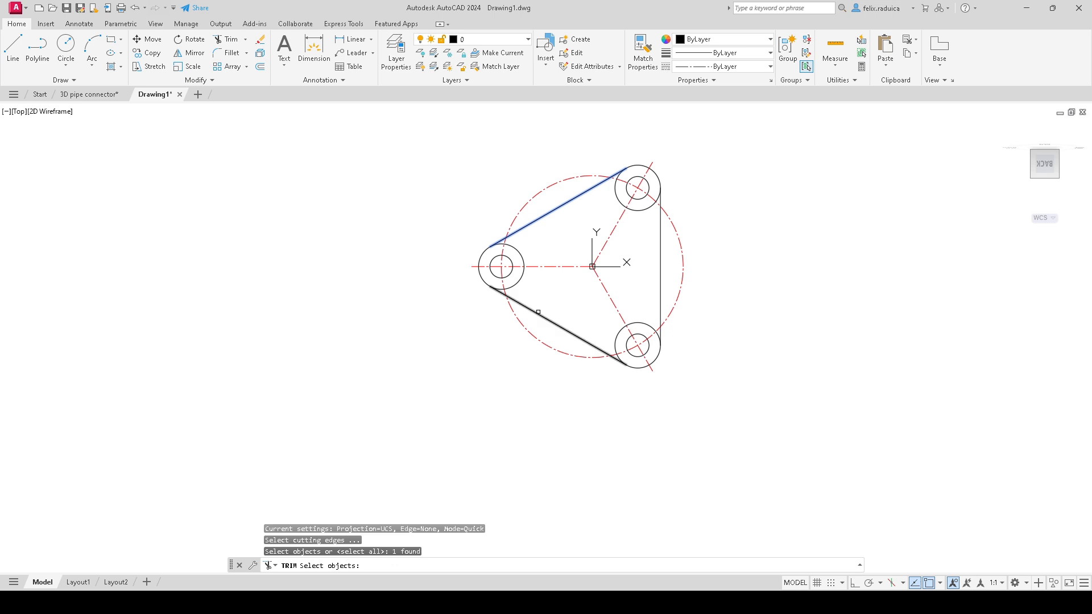
pyautogui.click(539, 316)
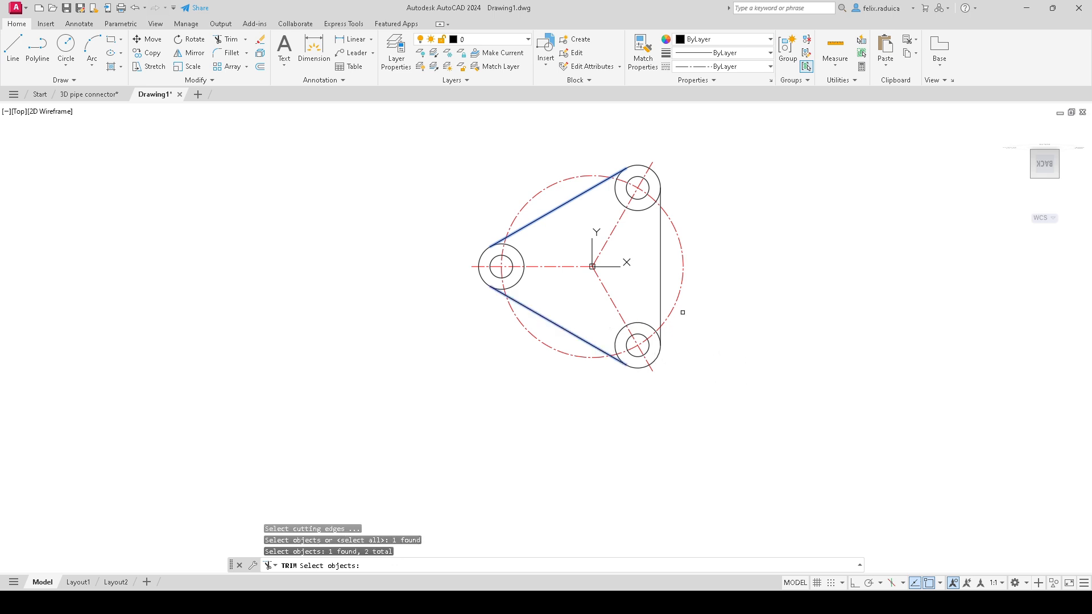
pyautogui.click(660, 304)
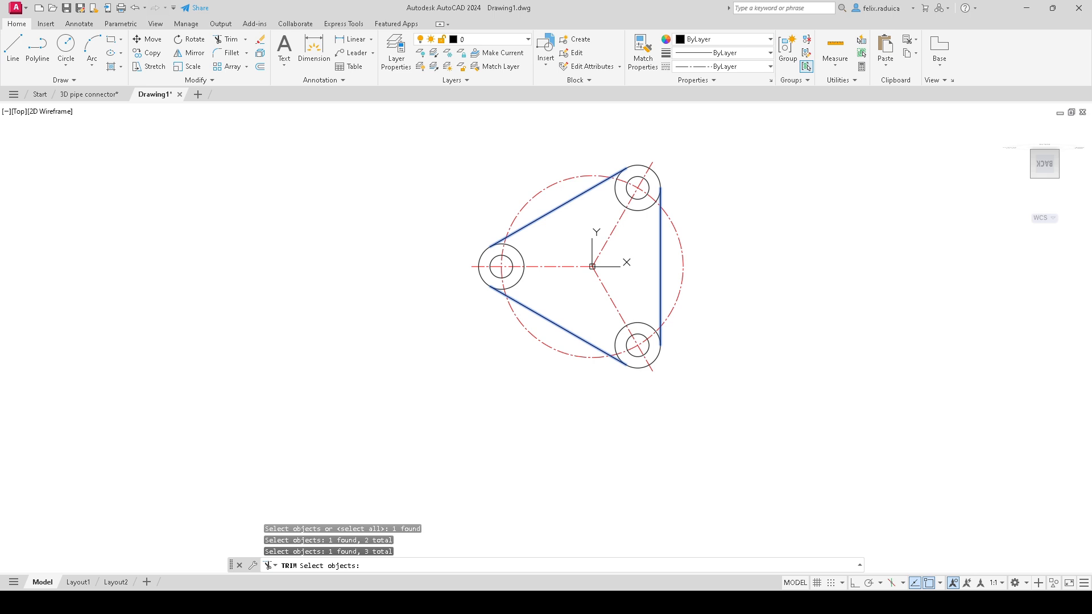
pyautogui.press('Return')
pyautogui.click(619, 330)
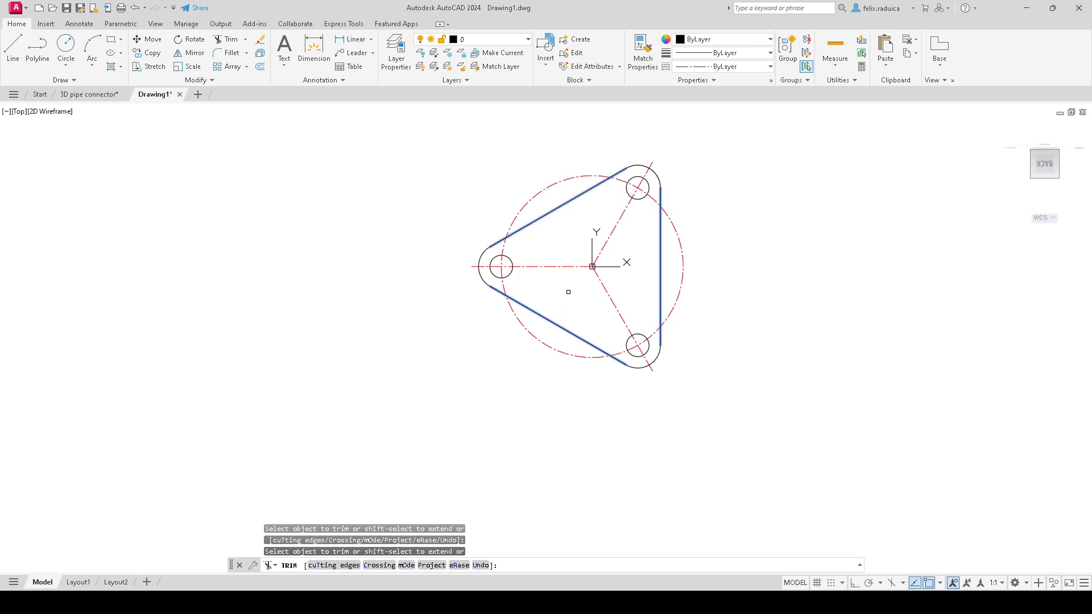
pyautogui.press('Return')
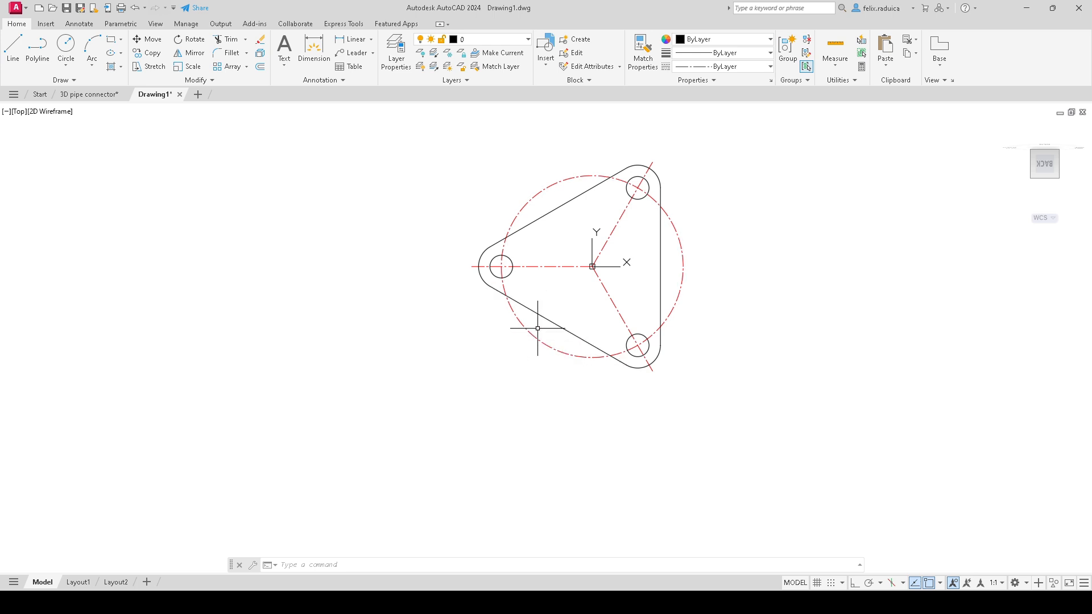
# Step: Join the three tangent lines and three corner arcs into one closed outline and check that it selects as a single object
pyautogui.click(537, 225)
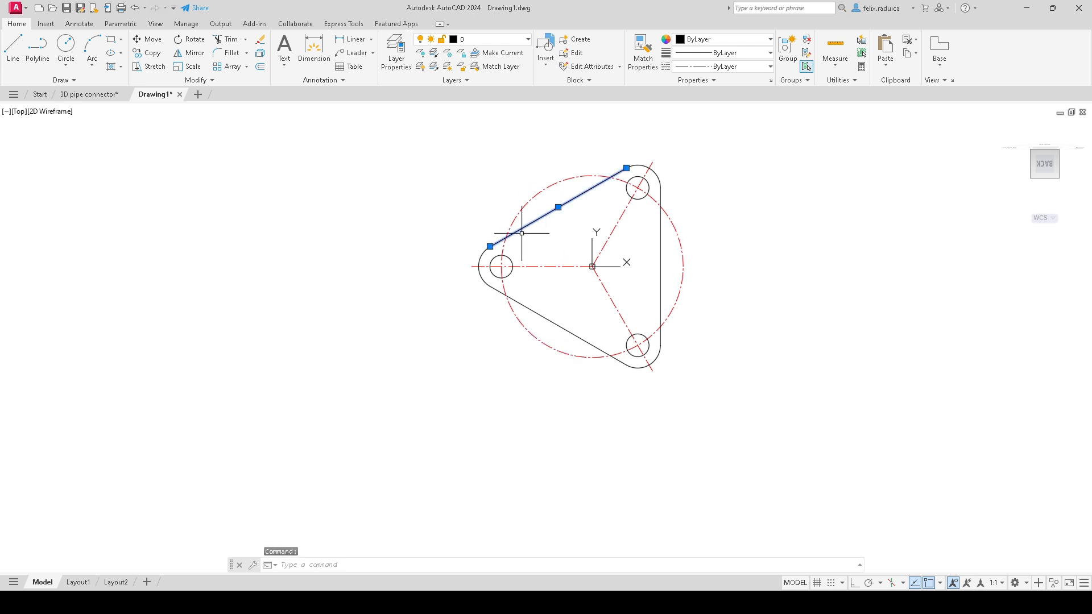
pyautogui.click(480, 271)
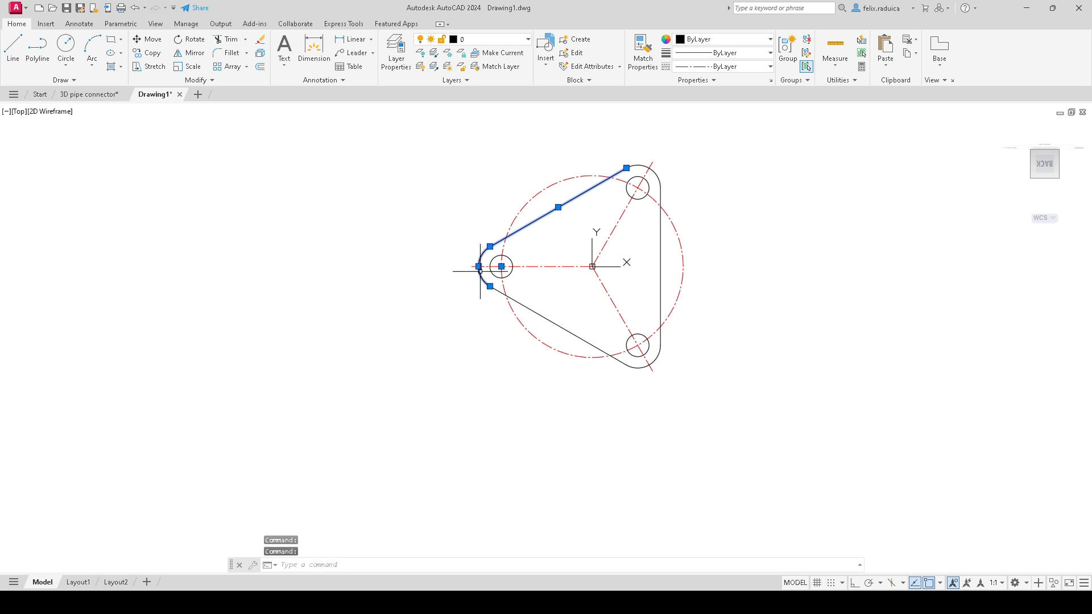
pyautogui.click(550, 316)
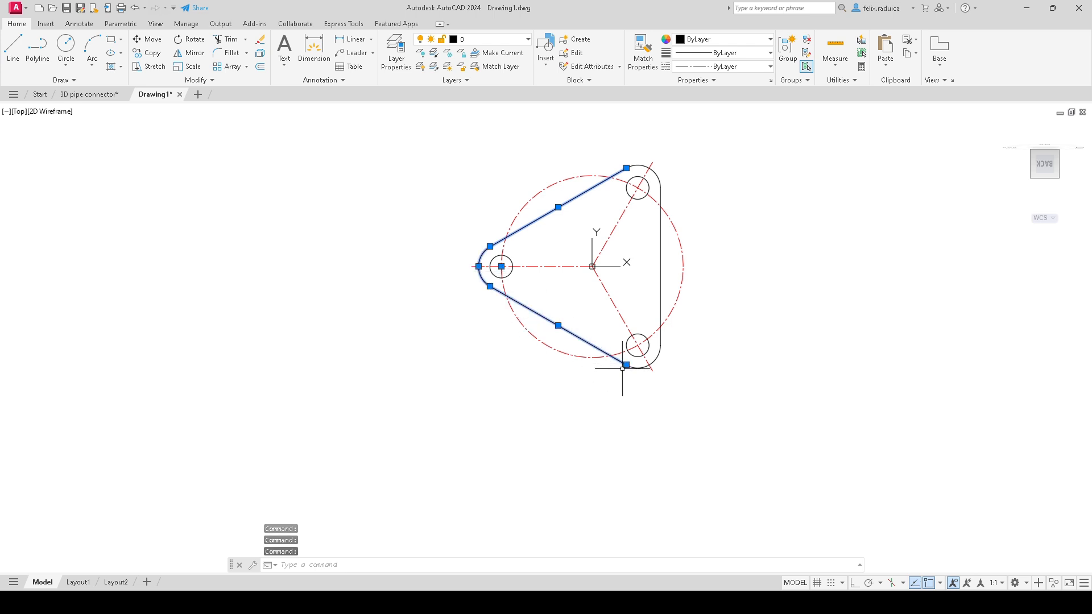
pyautogui.click(645, 367)
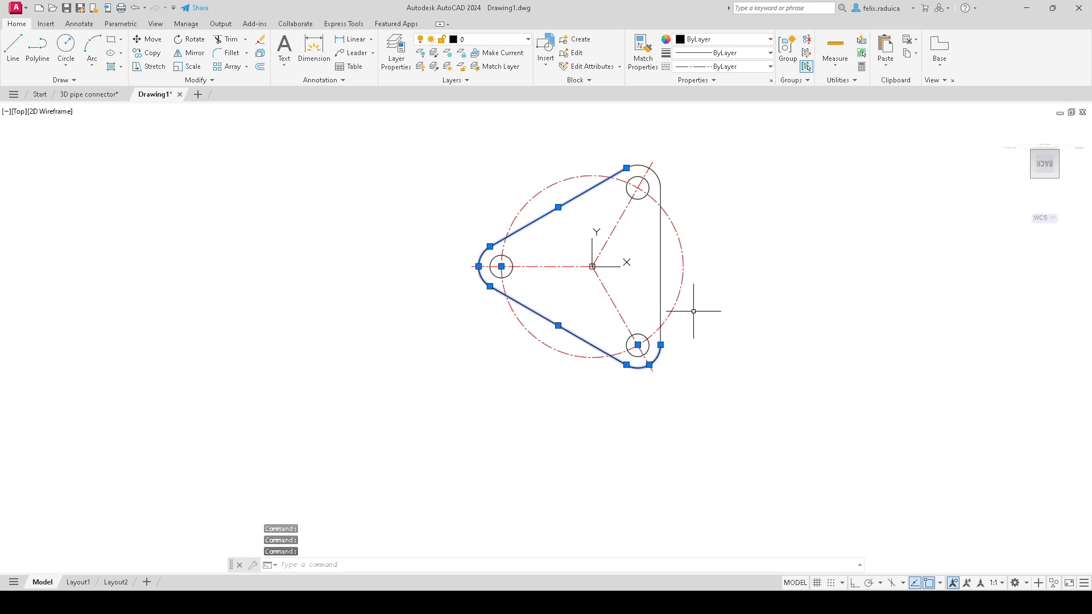
pyautogui.click(664, 286)
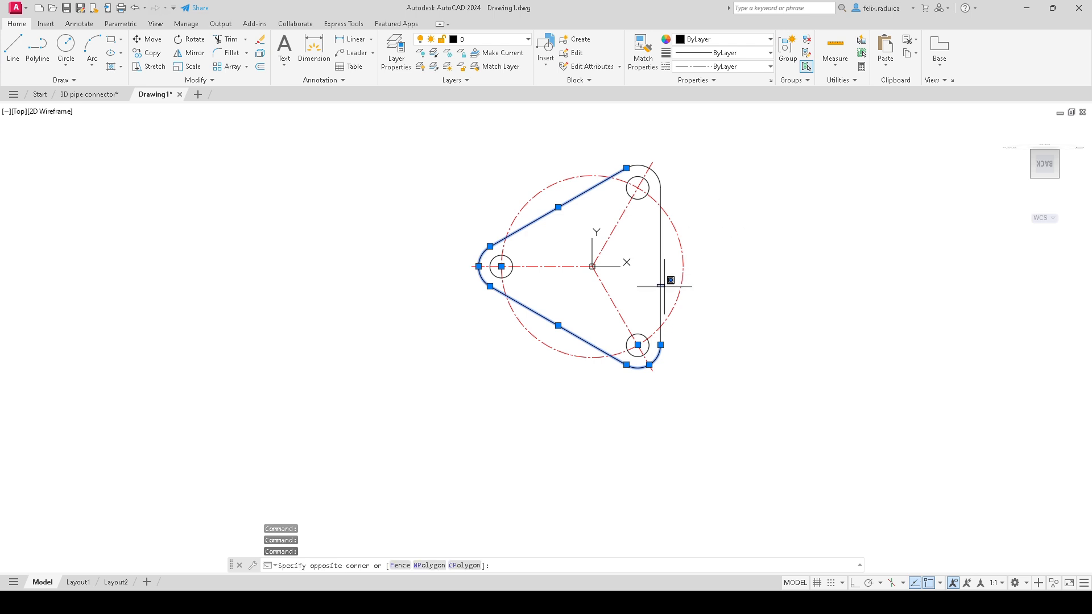
pyautogui.click(657, 287)
pyautogui.click(654, 282)
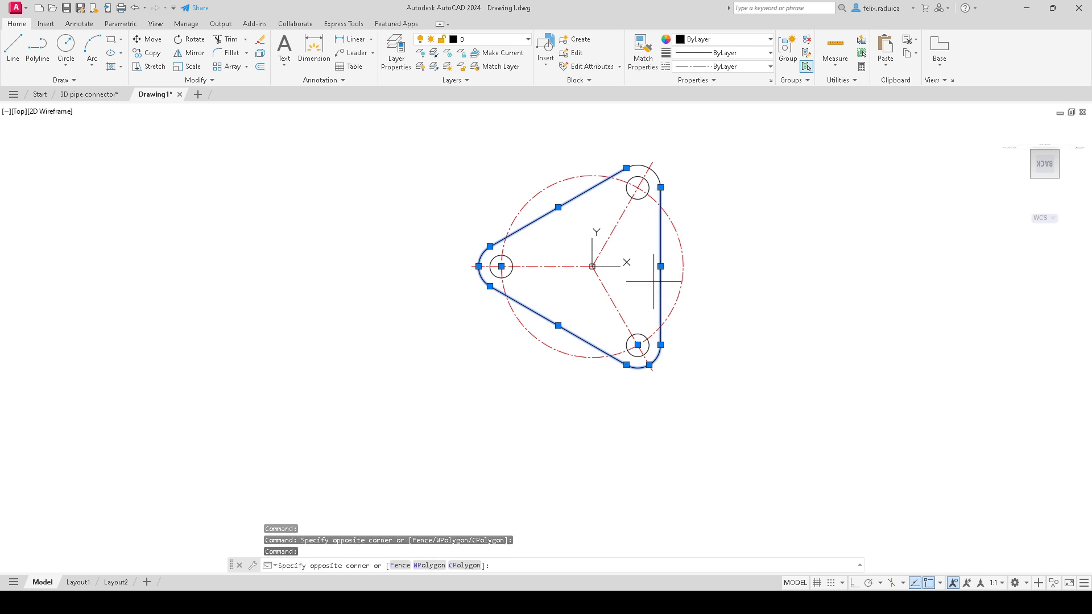
pyautogui.click(658, 254)
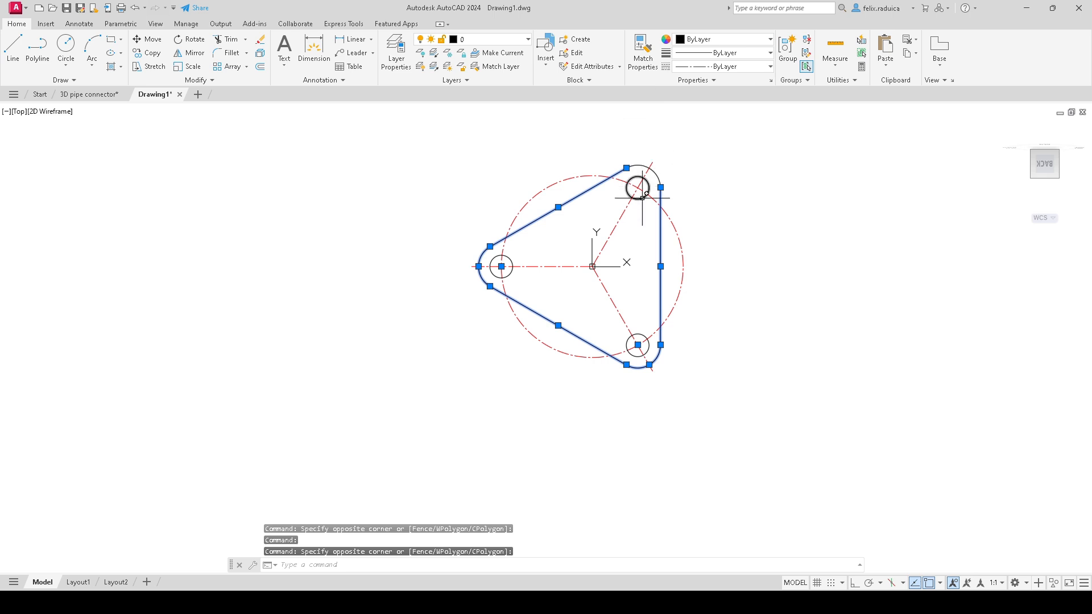
pyautogui.click(655, 165)
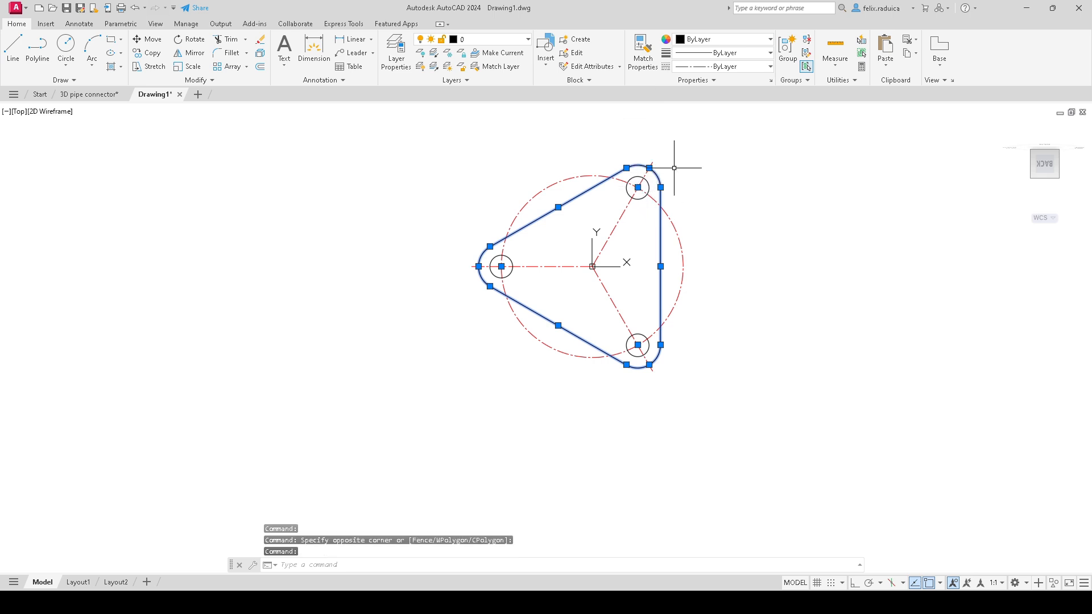
pyautogui.write('join')
pyautogui.press('Return')
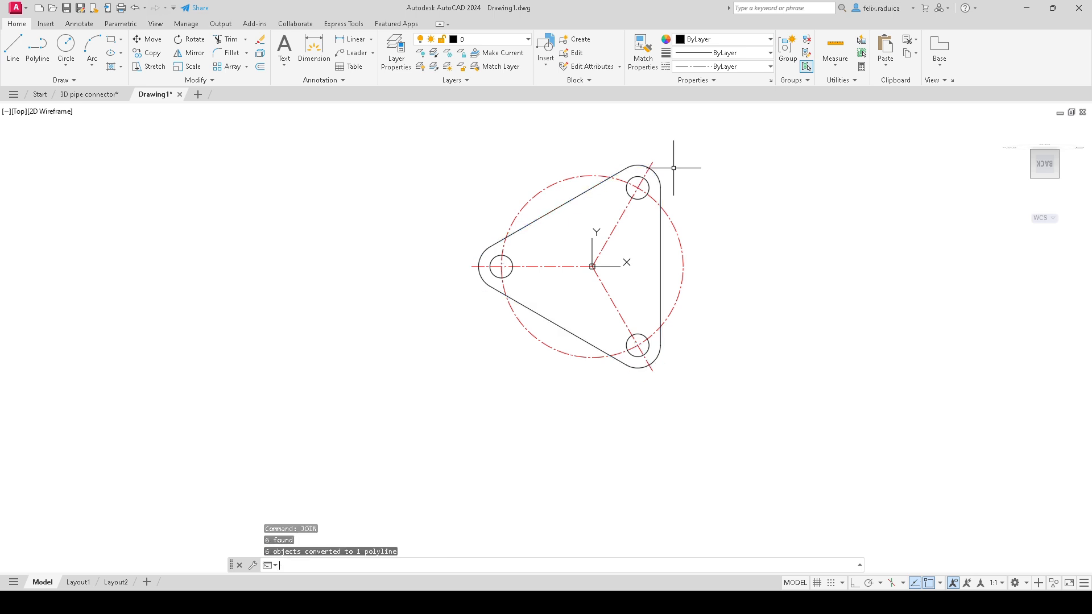
pyautogui.click(661, 257)
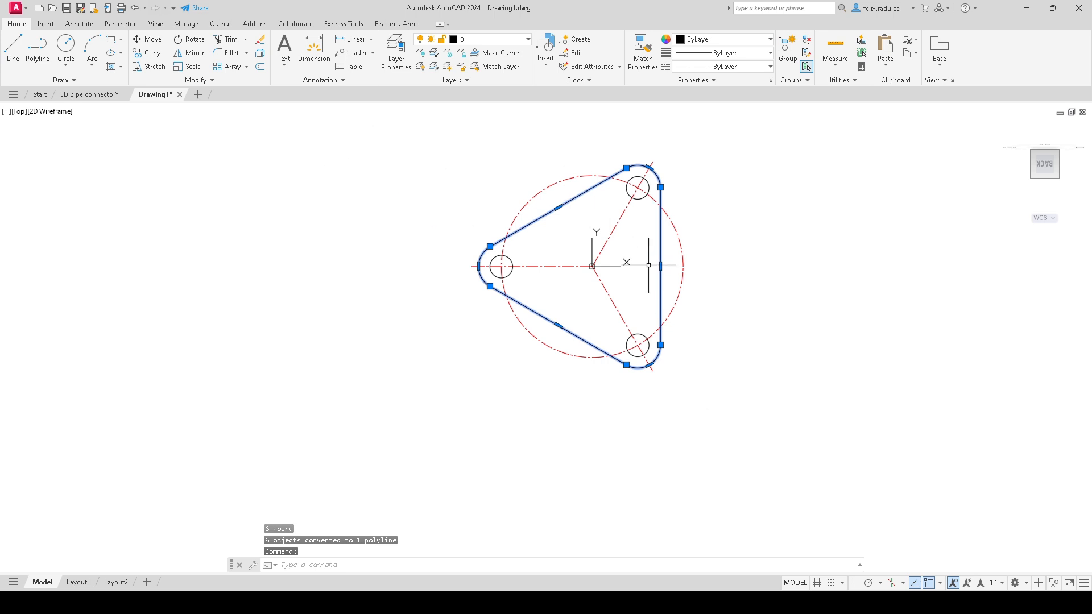
pyautogui.press('Escape')
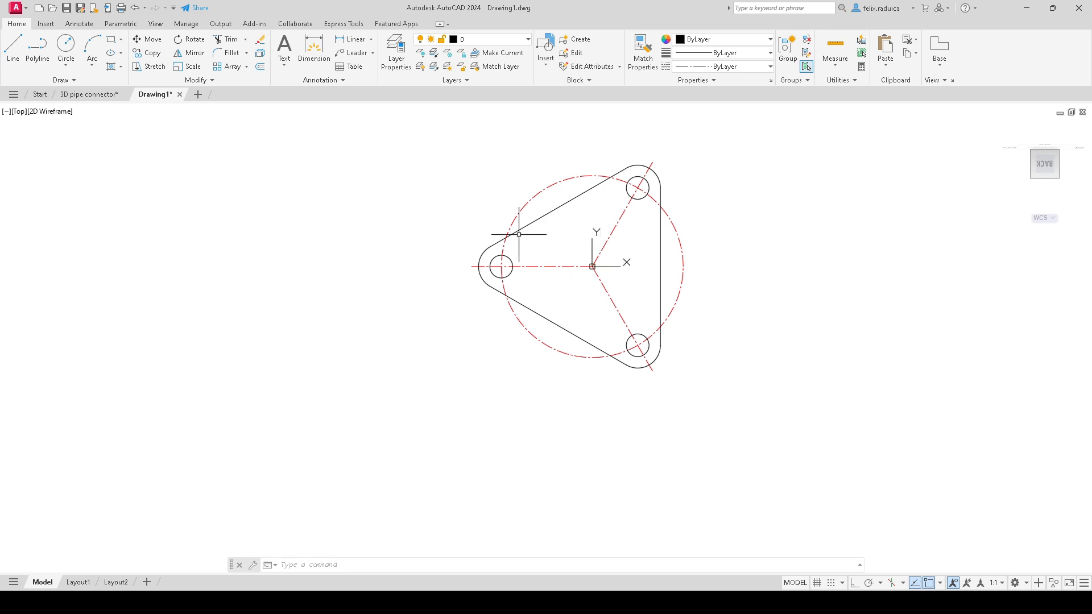
# Step: Switch the flange drawing from the top view to the SW Isometric view
pyautogui.click(18, 112)
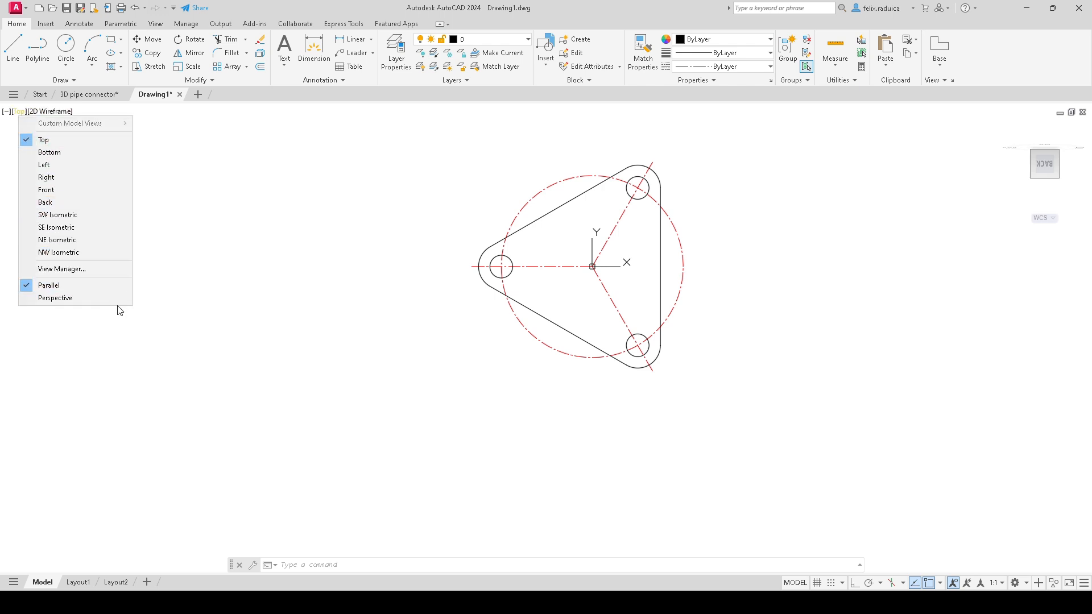
pyautogui.click(87, 215)
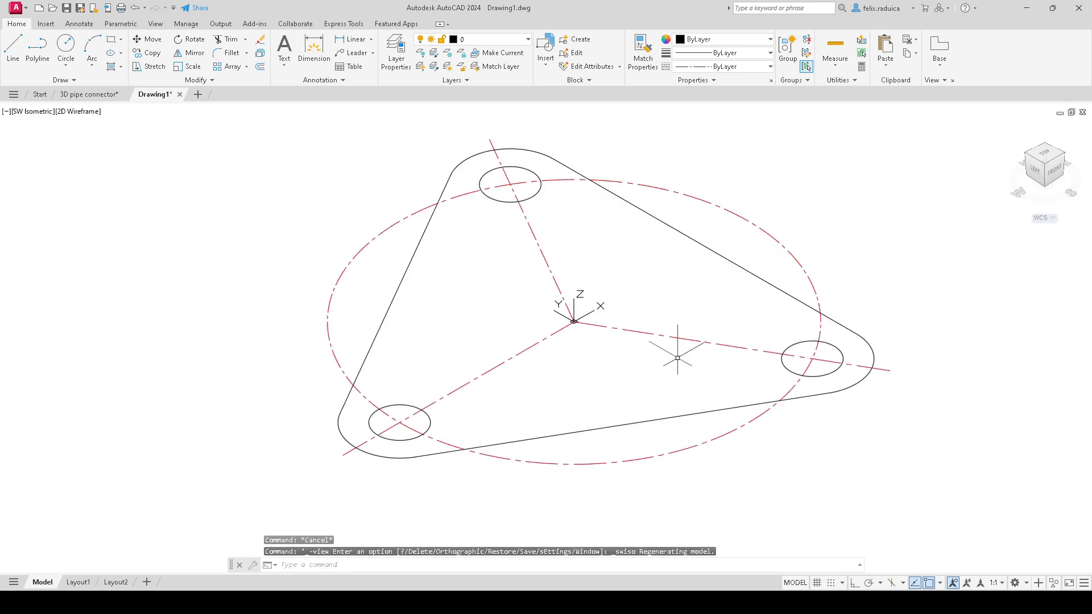
pyautogui.scroll(-5, 474, 383)
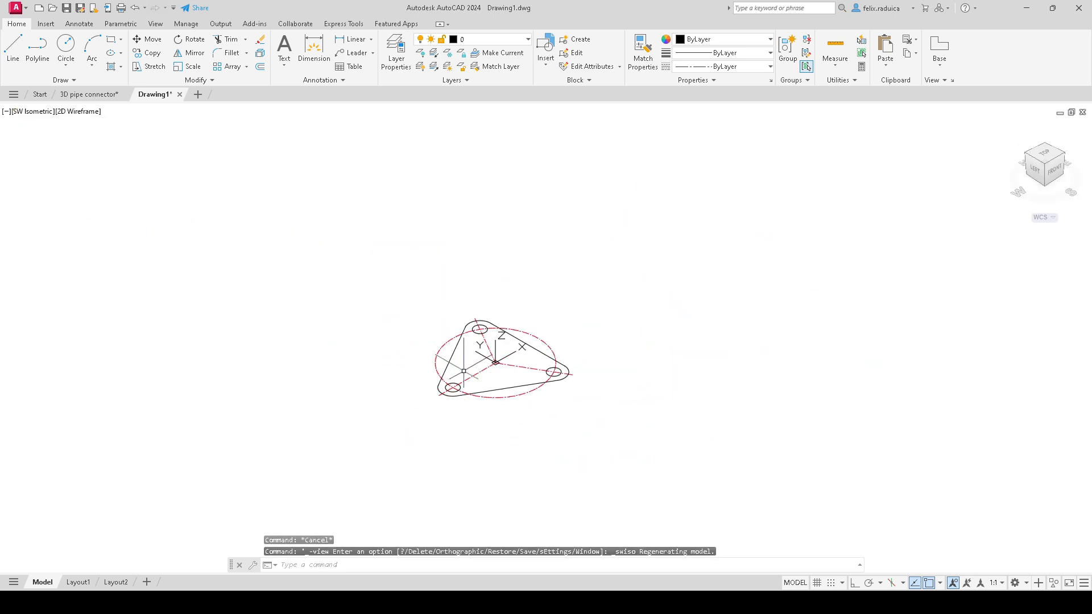
pyautogui.scroll(2, 461, 368)
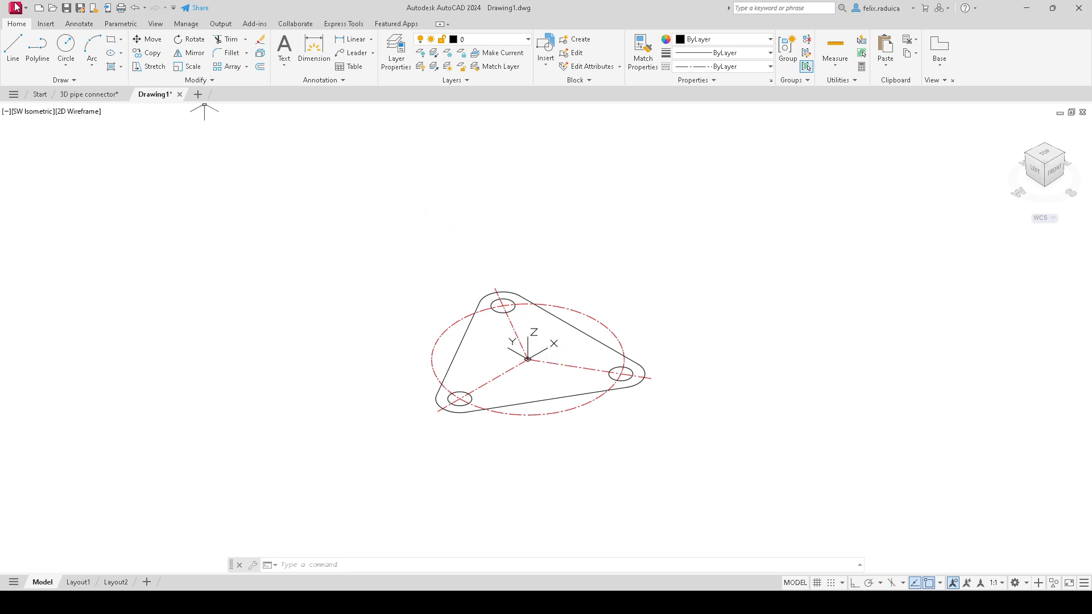
# Step: Examine the base flange thickness in the 3D pipe connector reference drawing and return to Drawing1
pyautogui.click(83, 95)
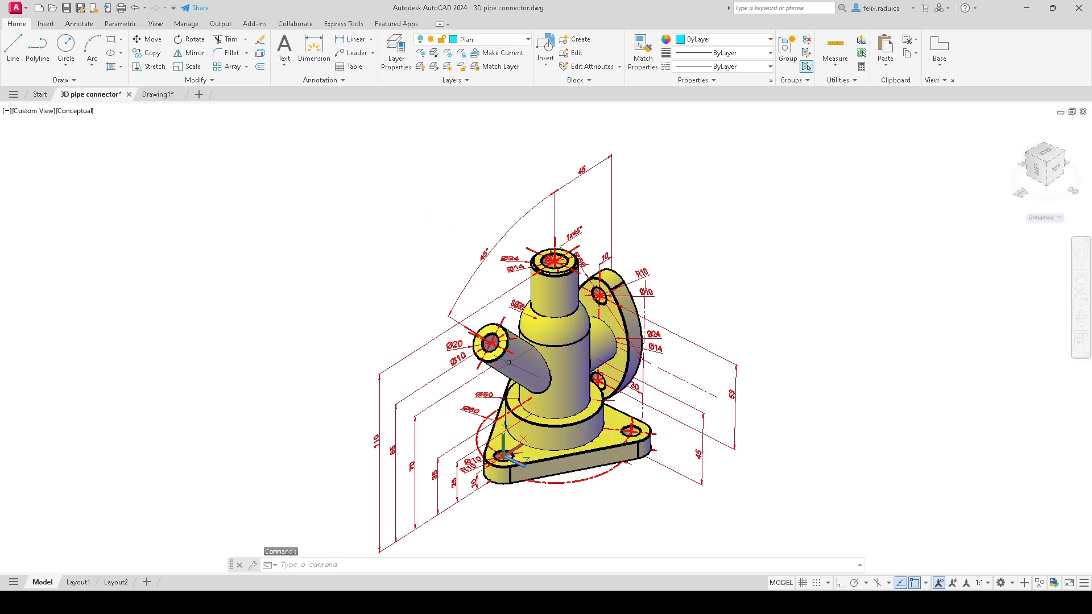
pyautogui.scroll(3, 493, 482)
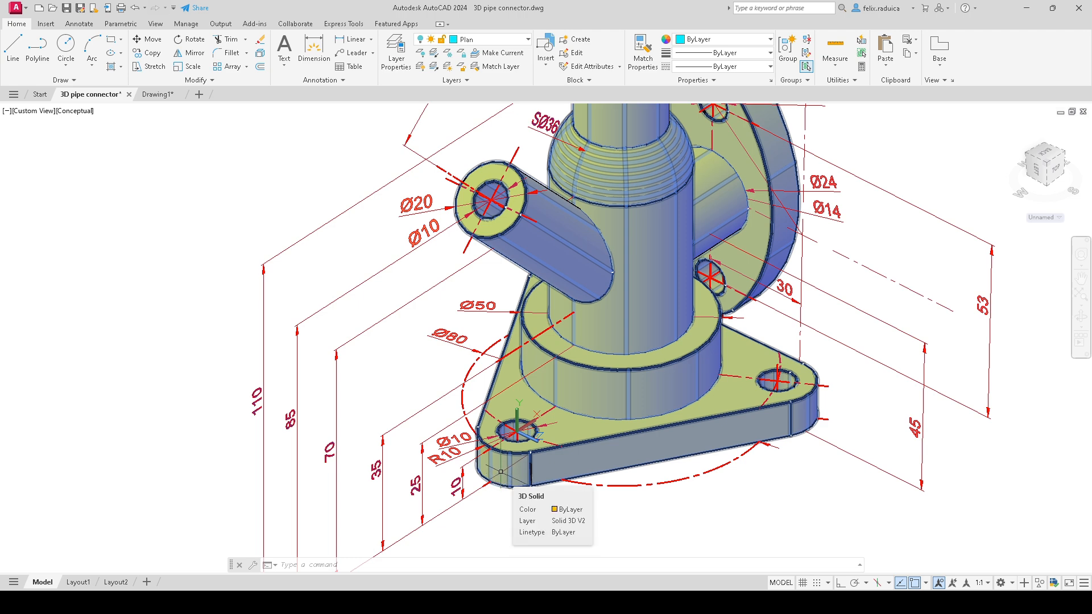
pyautogui.click(165, 94)
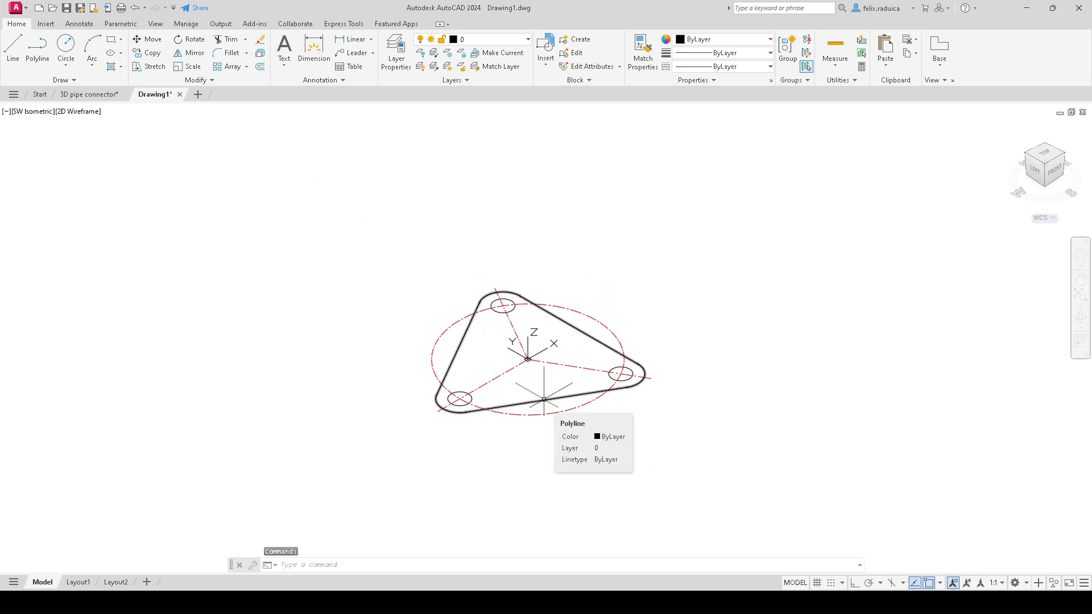
# Step: Extrude the closed flange outline and the three hole circles together to a height of 10 mm
pyautogui.write('extrude')
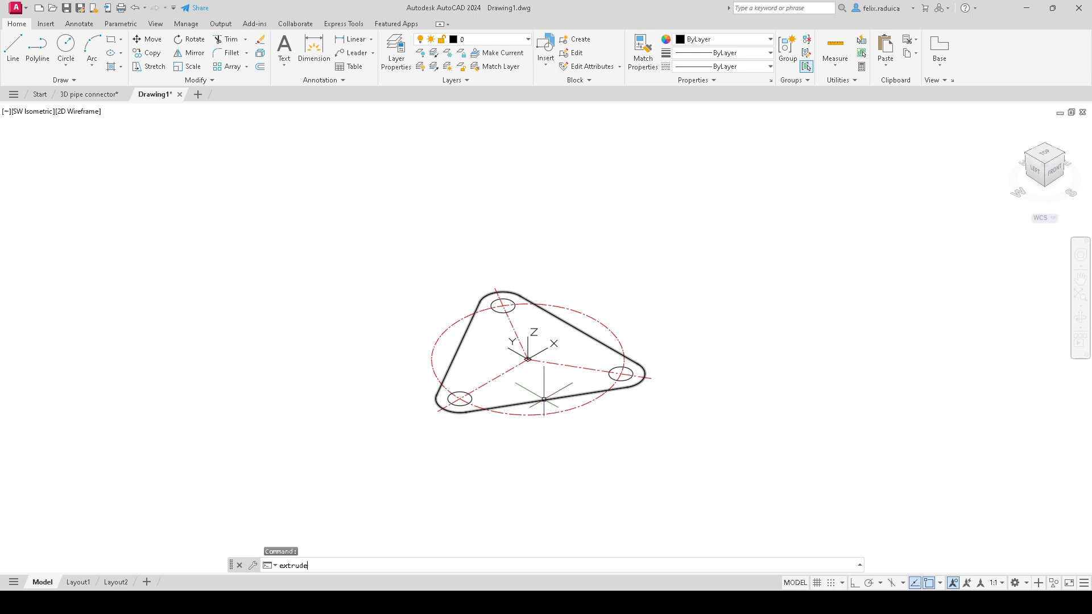
pyautogui.press('Return')
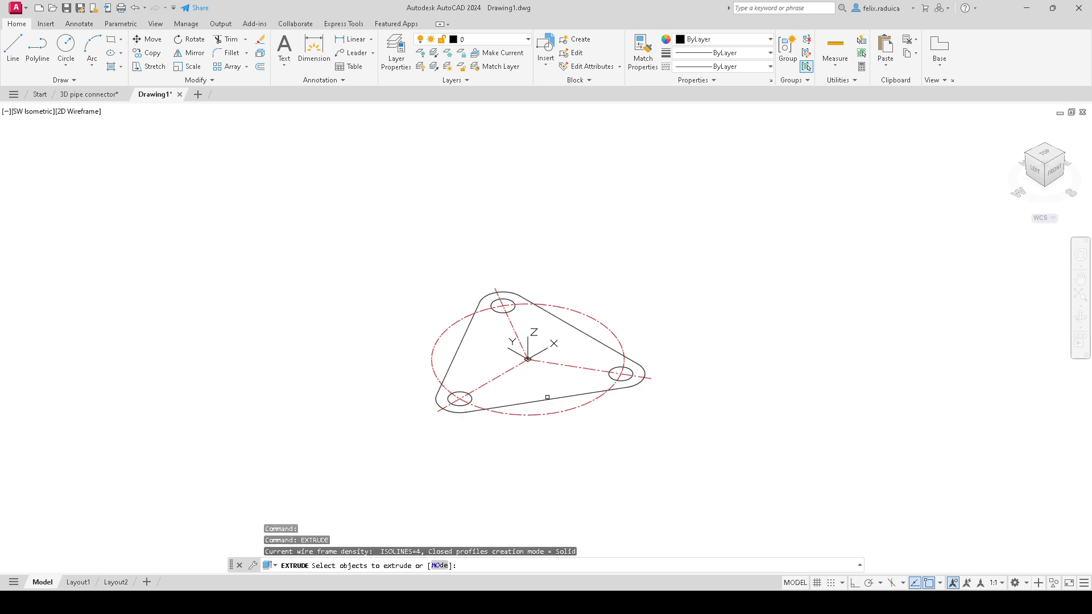
pyautogui.click(545, 398)
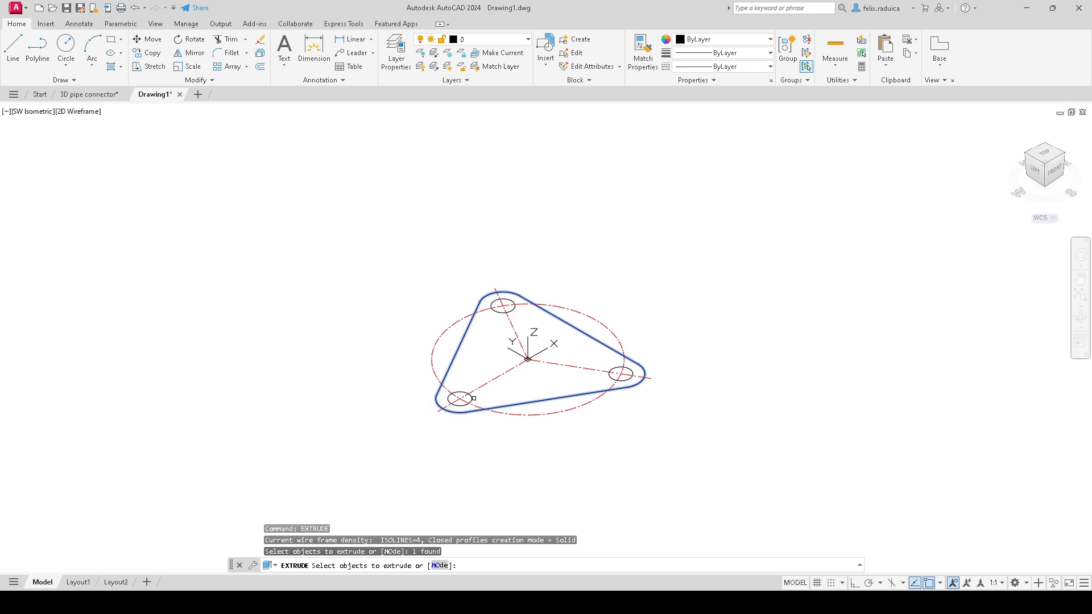
pyautogui.click(471, 398)
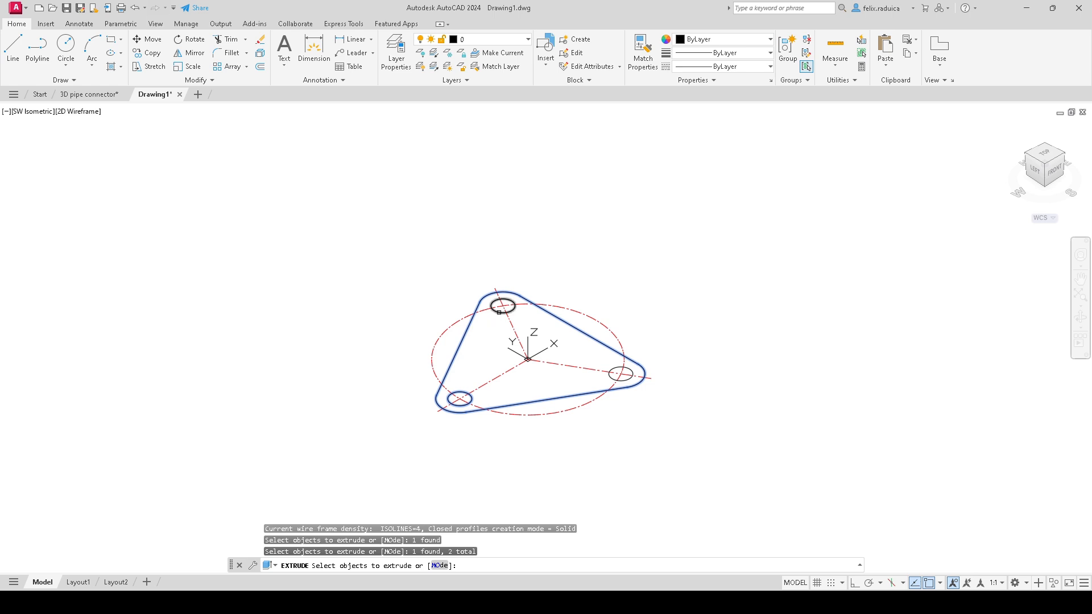
pyautogui.click(499, 312)
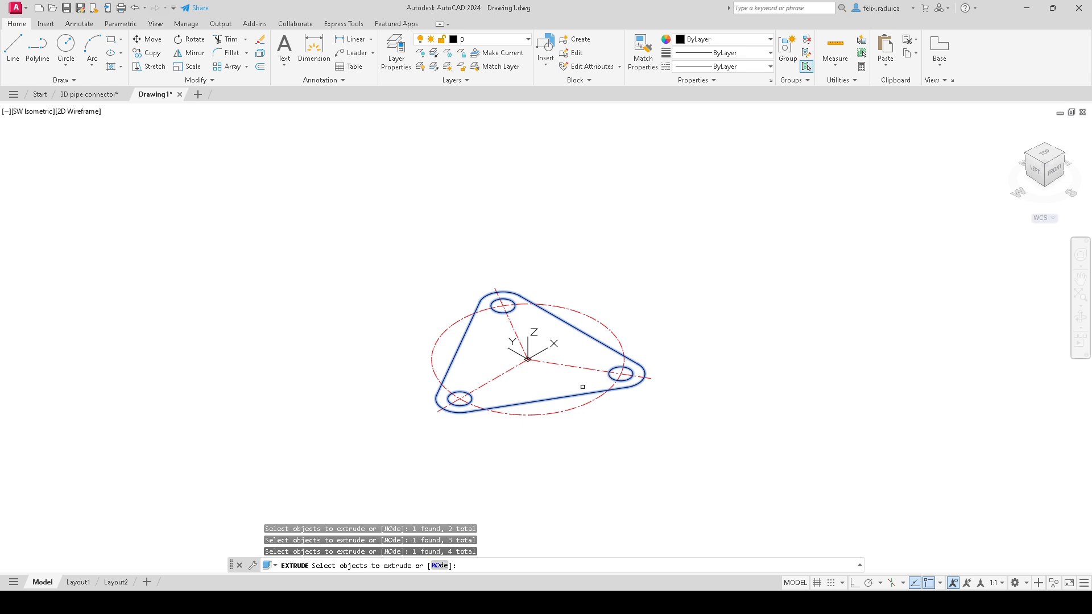
pyautogui.press('Return')
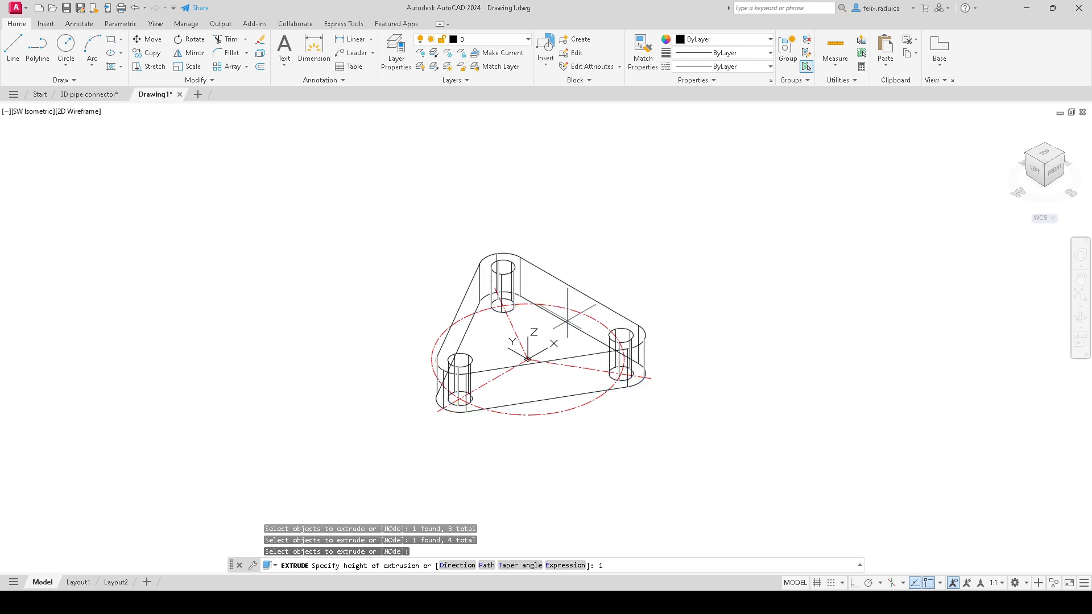
pyautogui.press('Return')
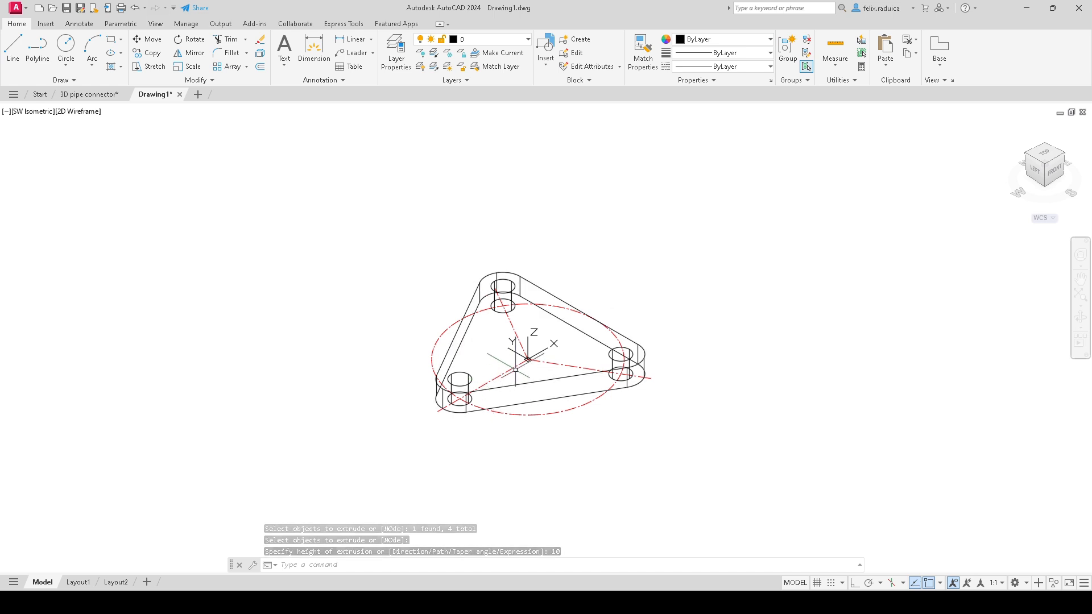
# Step: Assign the extruded triangular flange plate to the Outside layer
pyautogui.click(518, 391)
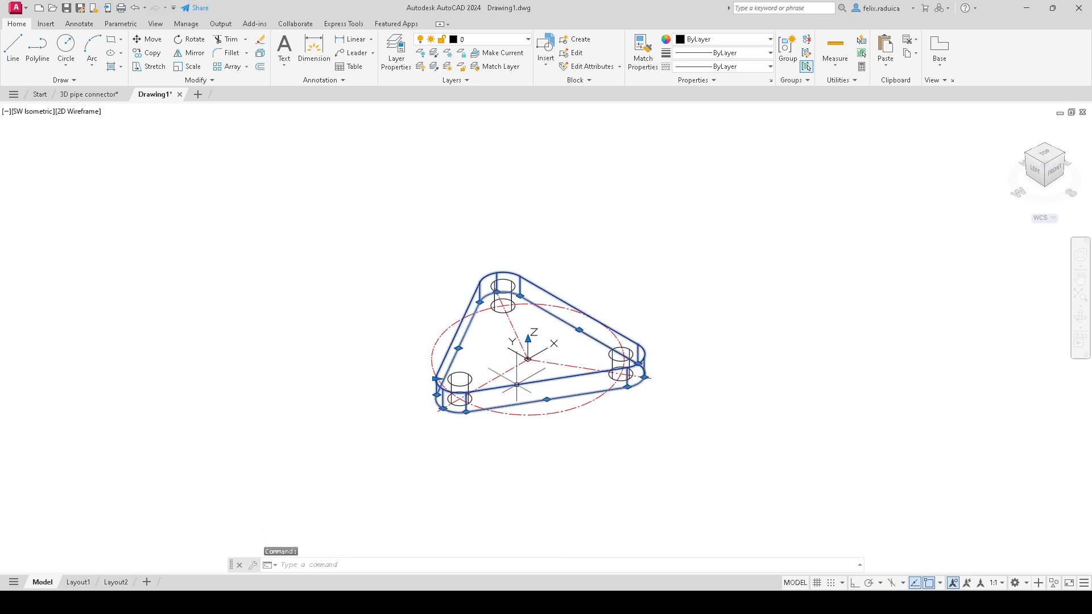
pyautogui.click(481, 41)
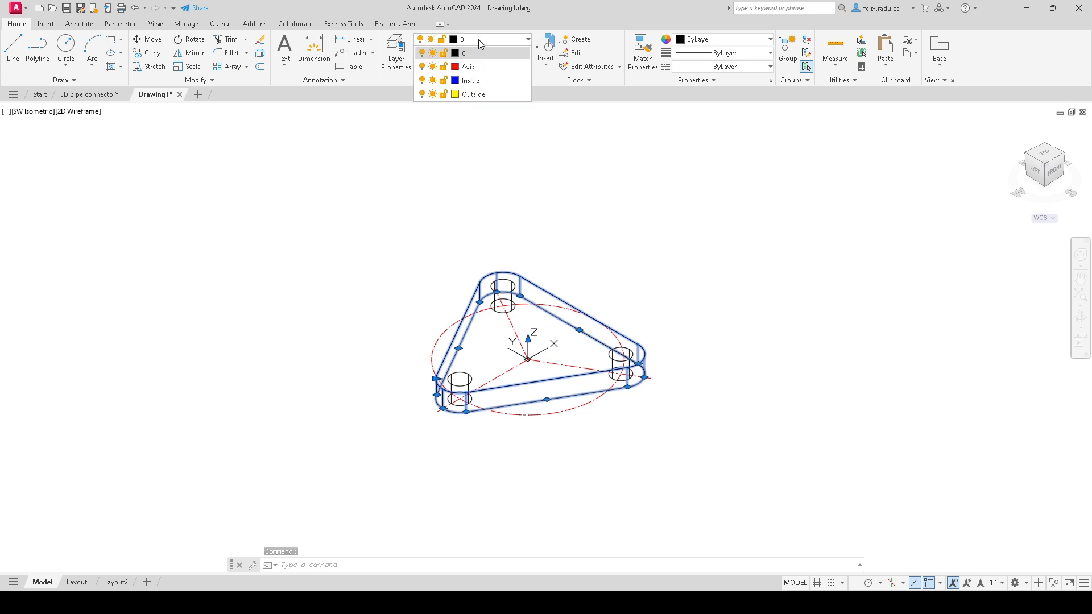
pyautogui.click(504, 95)
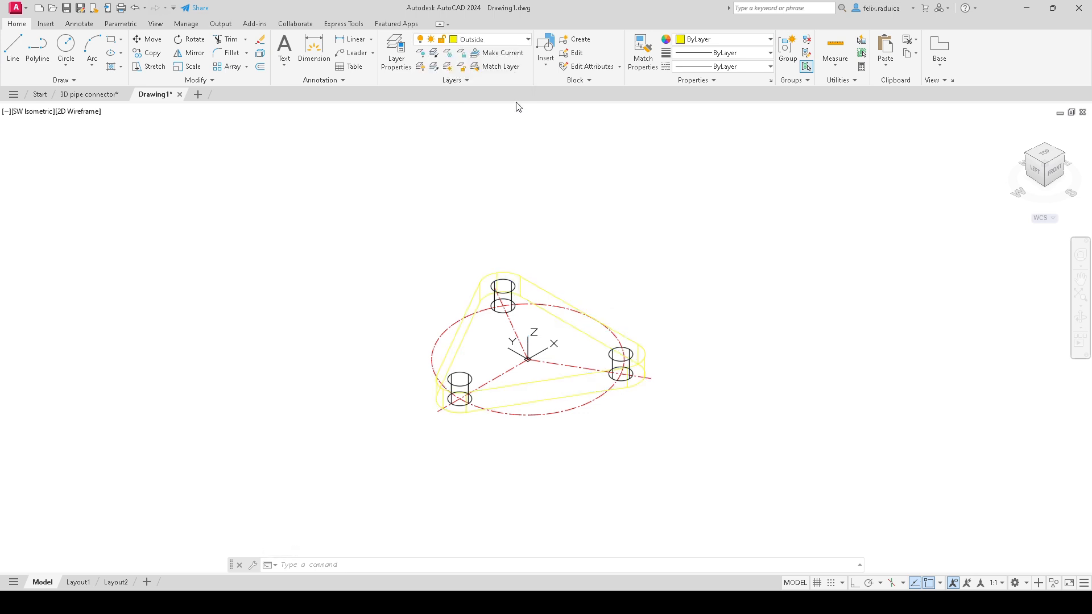
pyautogui.press('Escape')
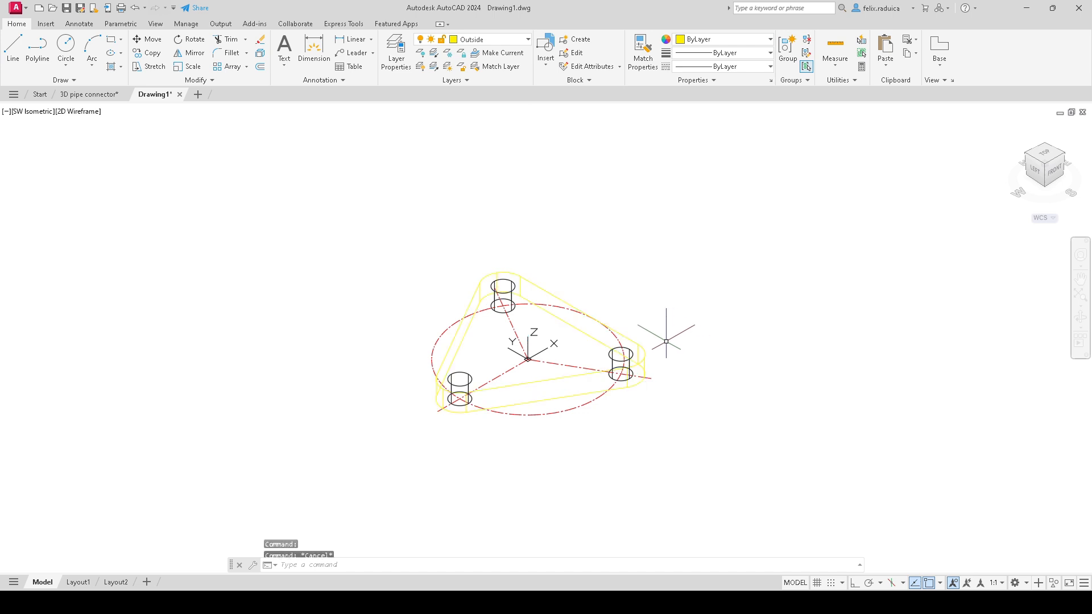
# Step: Assign the three extruded hole cylinders to the Inside layer
pyautogui.click(604, 356)
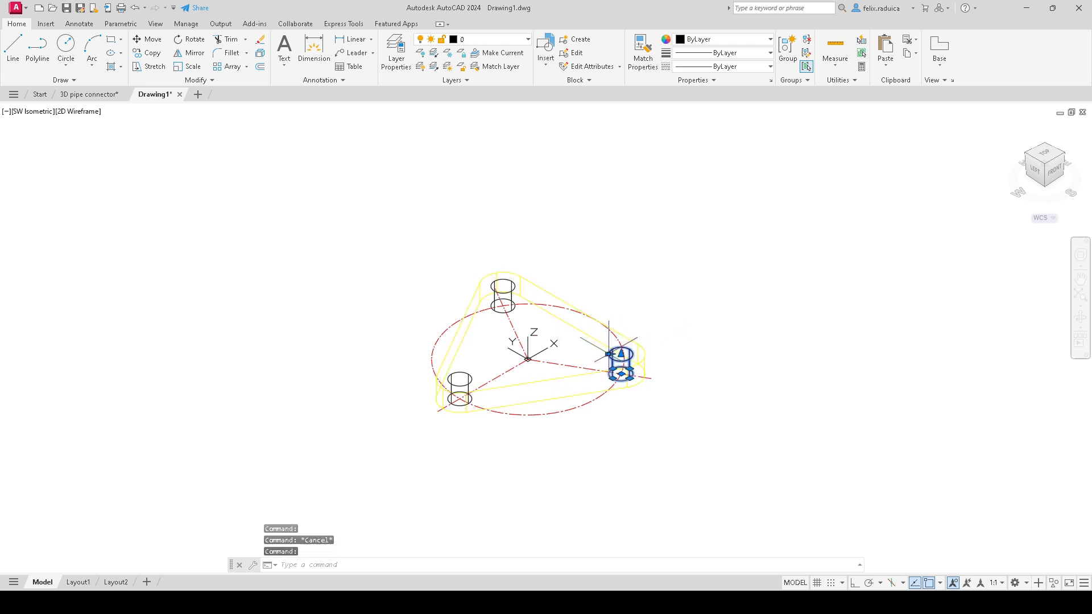
pyautogui.click(498, 297)
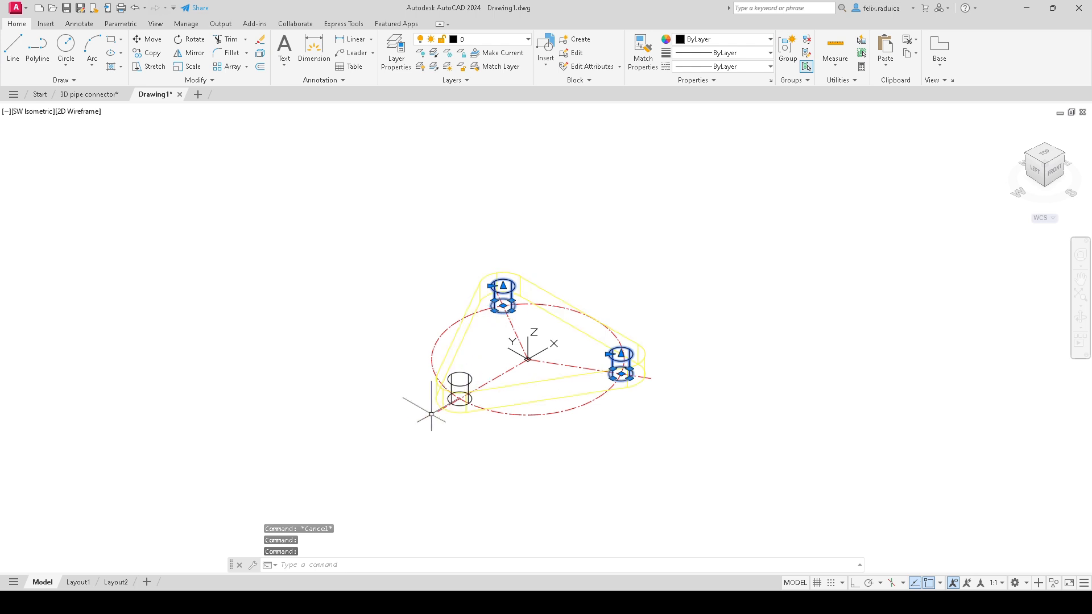
pyautogui.click(458, 383)
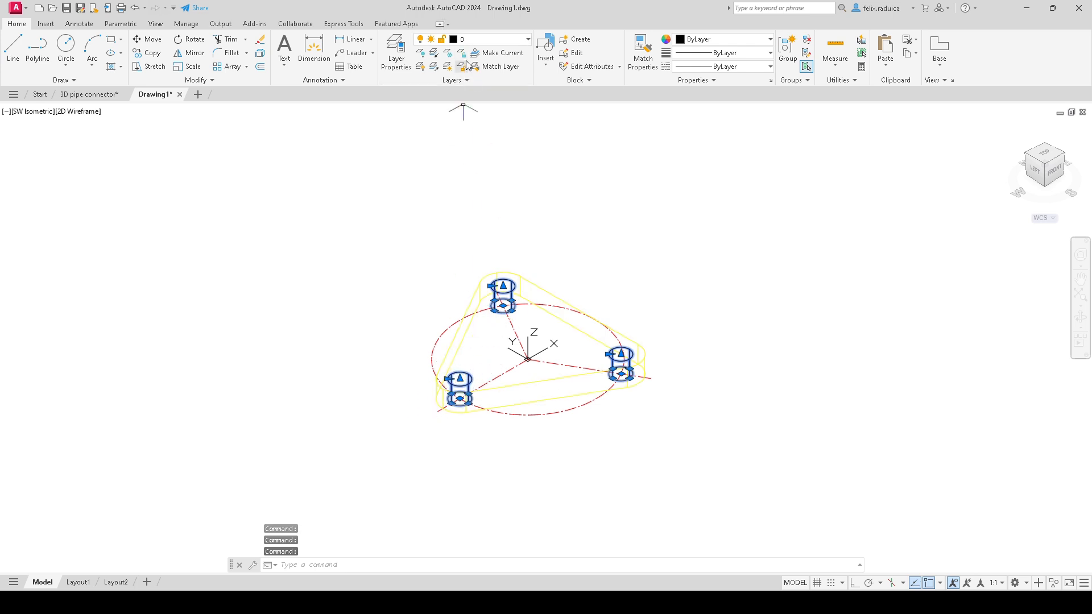
pyautogui.click(479, 39)
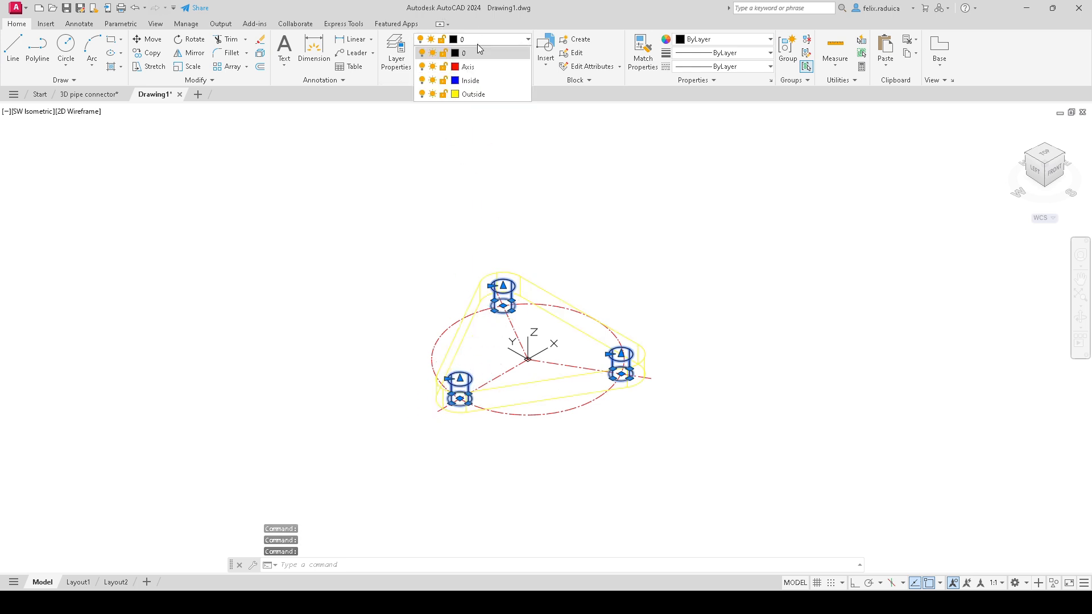
pyautogui.click(484, 81)
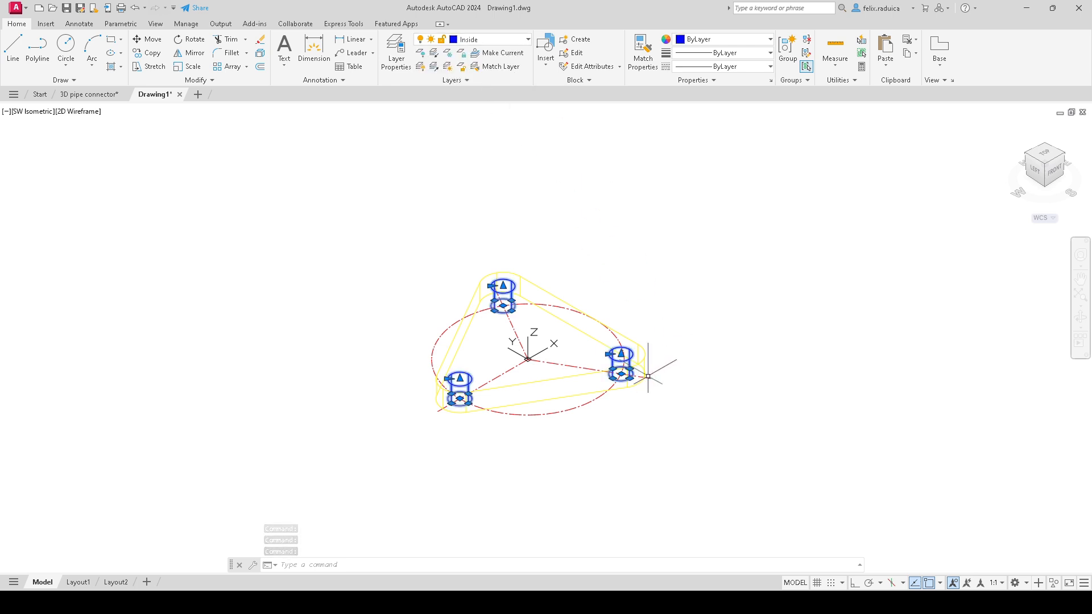
pyautogui.press('Escape')
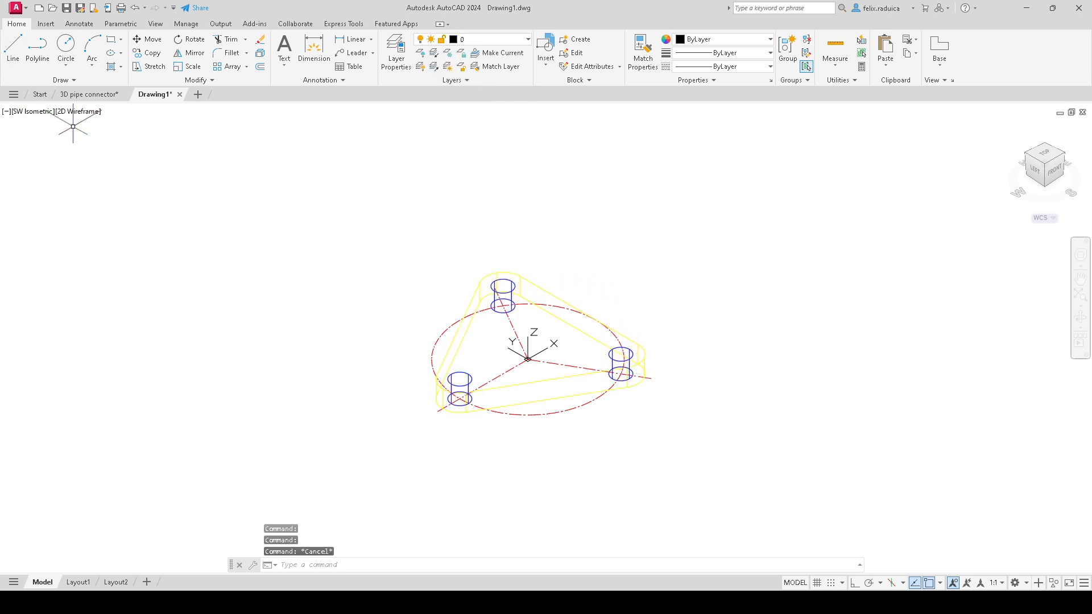
# Step: Preview the flange in the Conceptual visual style and return to 2D Wireframe
pyautogui.click(92, 112)
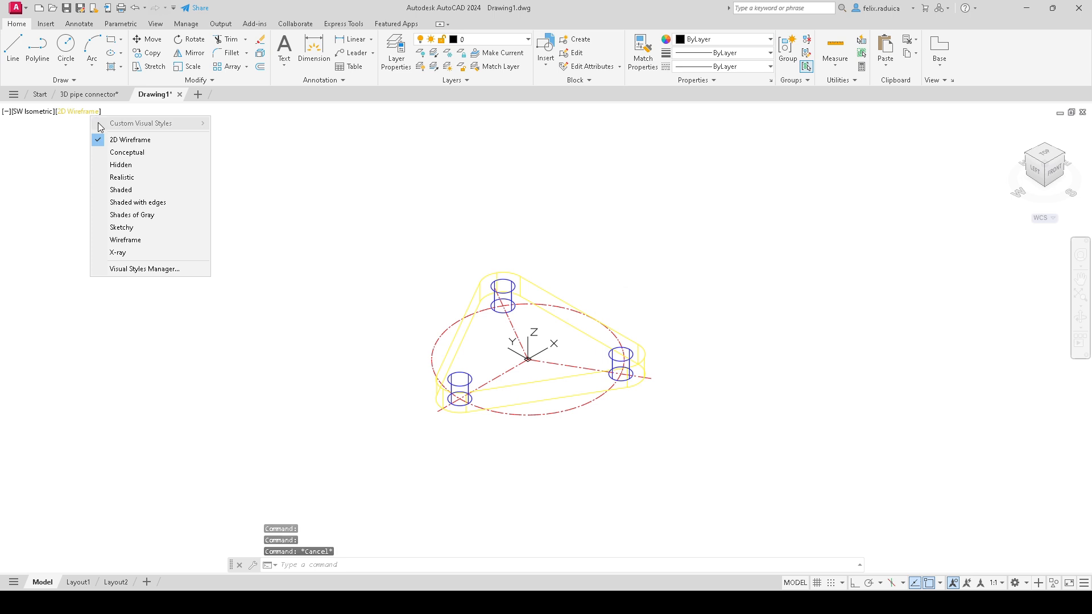
pyautogui.click(154, 151)
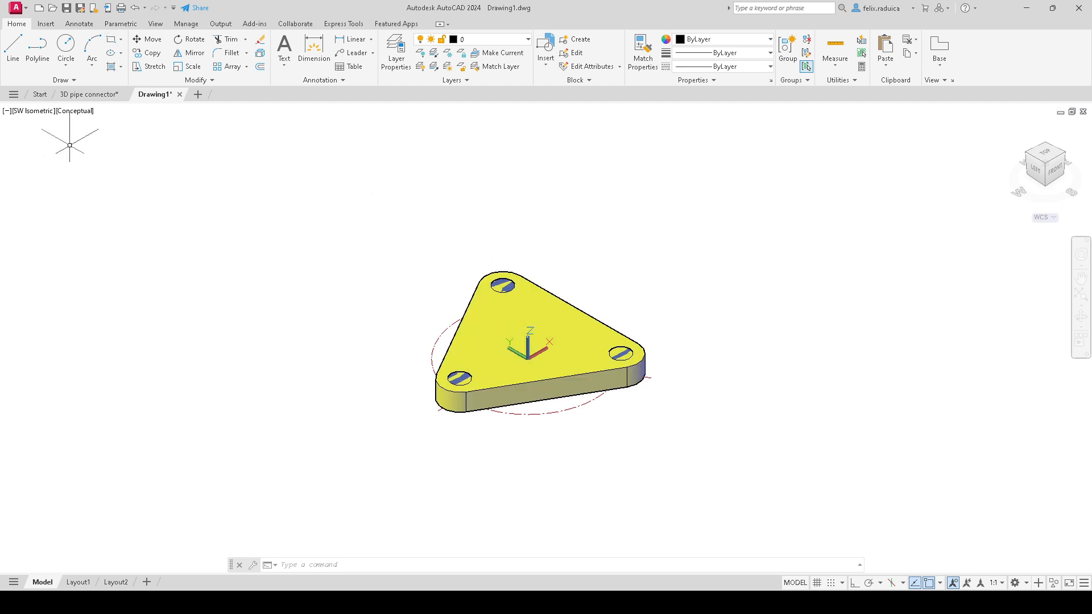
pyautogui.click(76, 111)
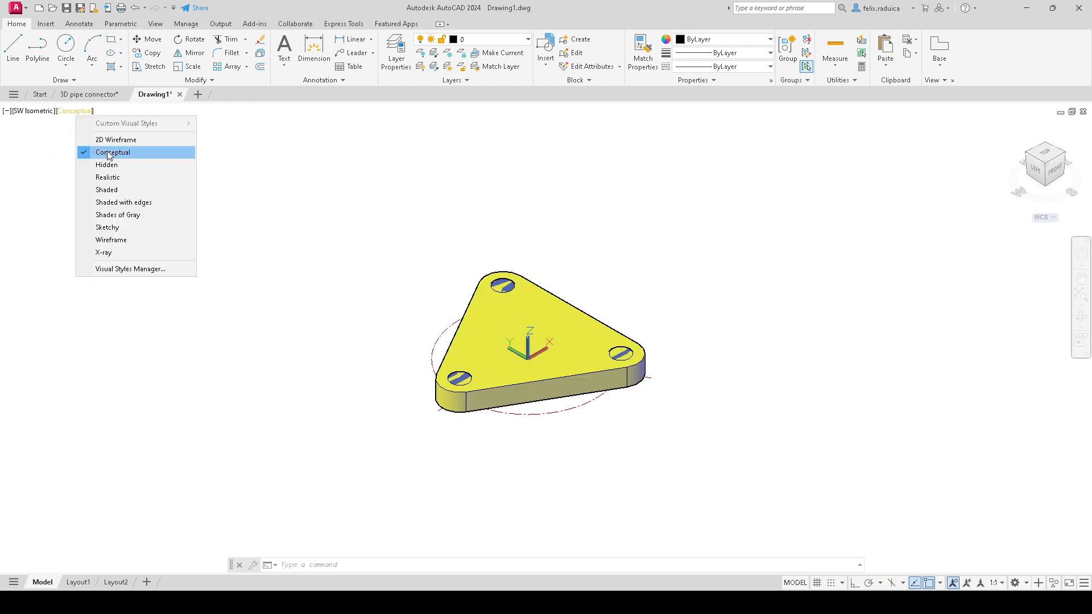
pyautogui.click(114, 140)
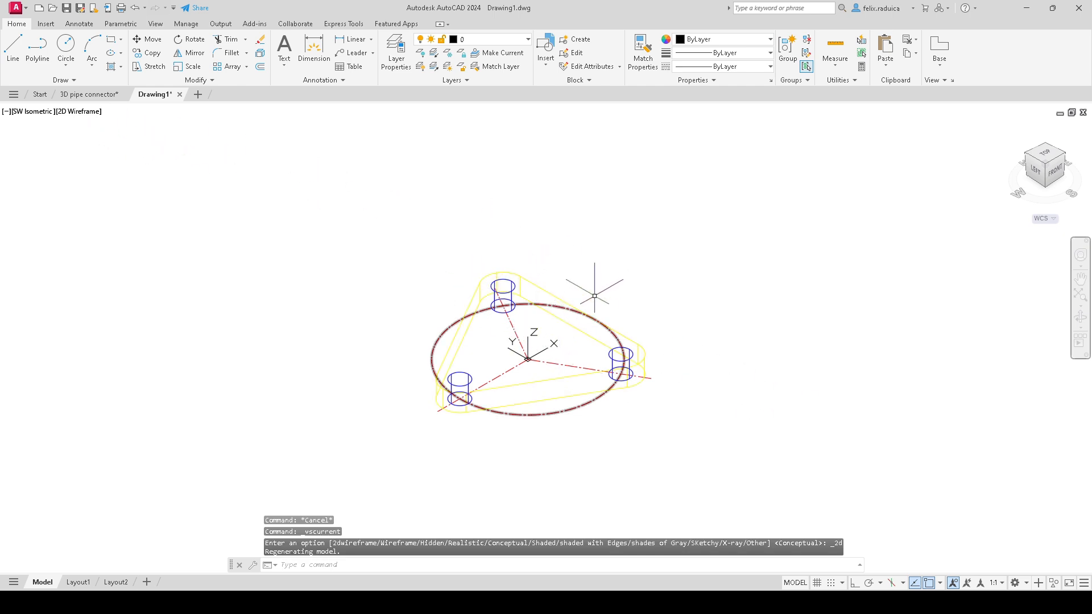
# Step: Subtract the three corner hole cylinders from the triangular flange plate
pyautogui.write('su')
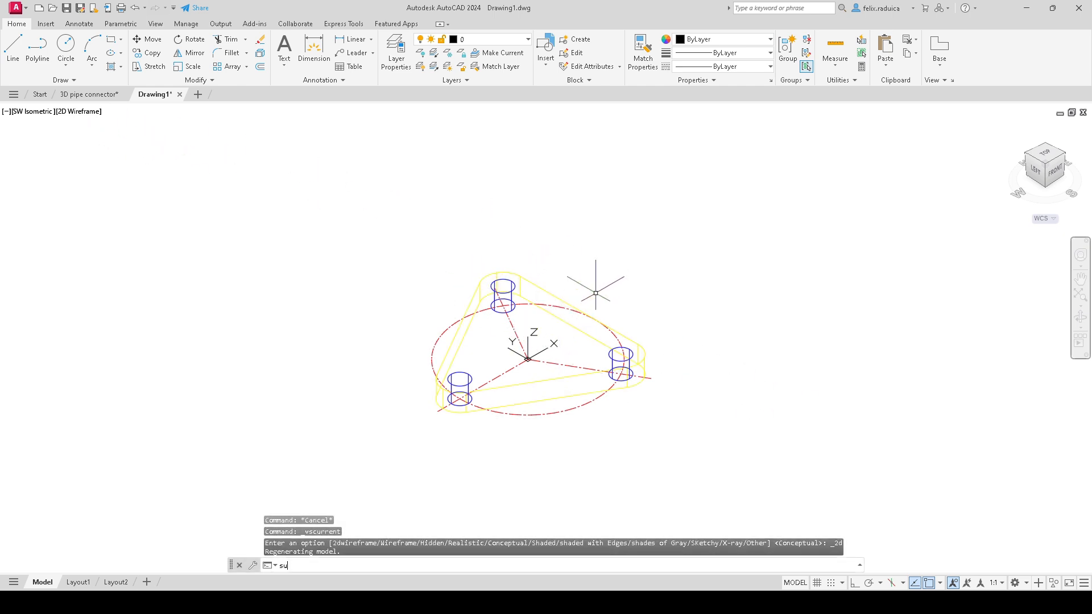
pyautogui.write('btract')
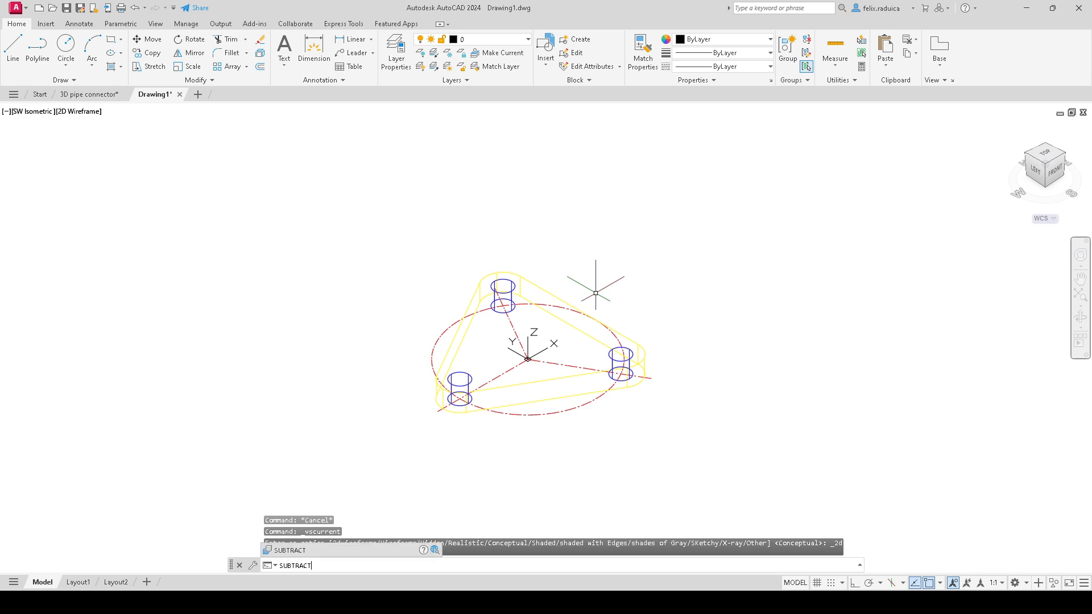
pyautogui.press('Return')
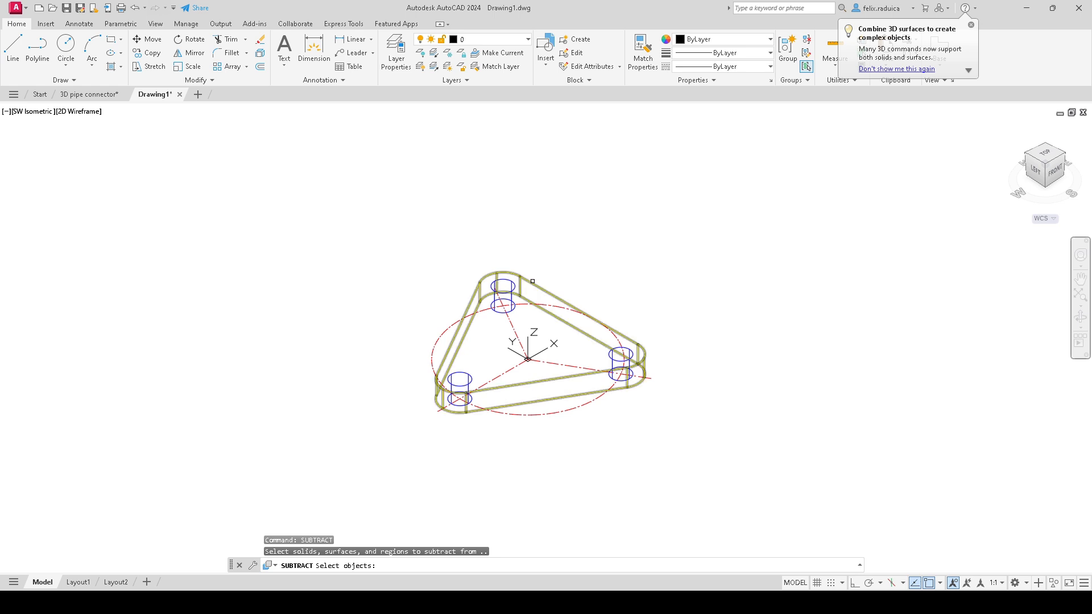
pyautogui.click(532, 281)
pyautogui.press('Return')
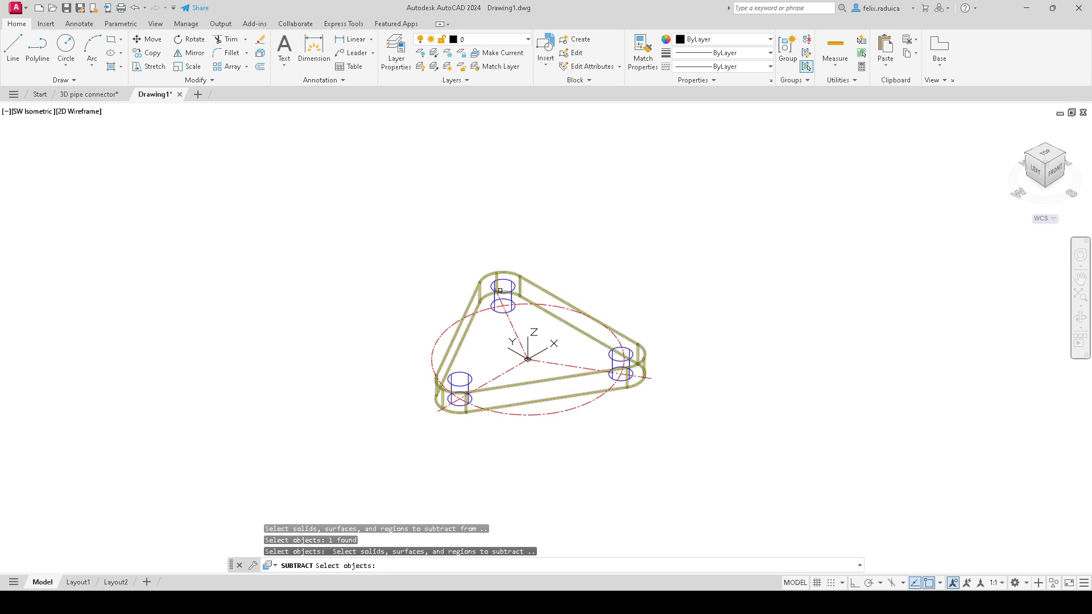
pyautogui.click(510, 287)
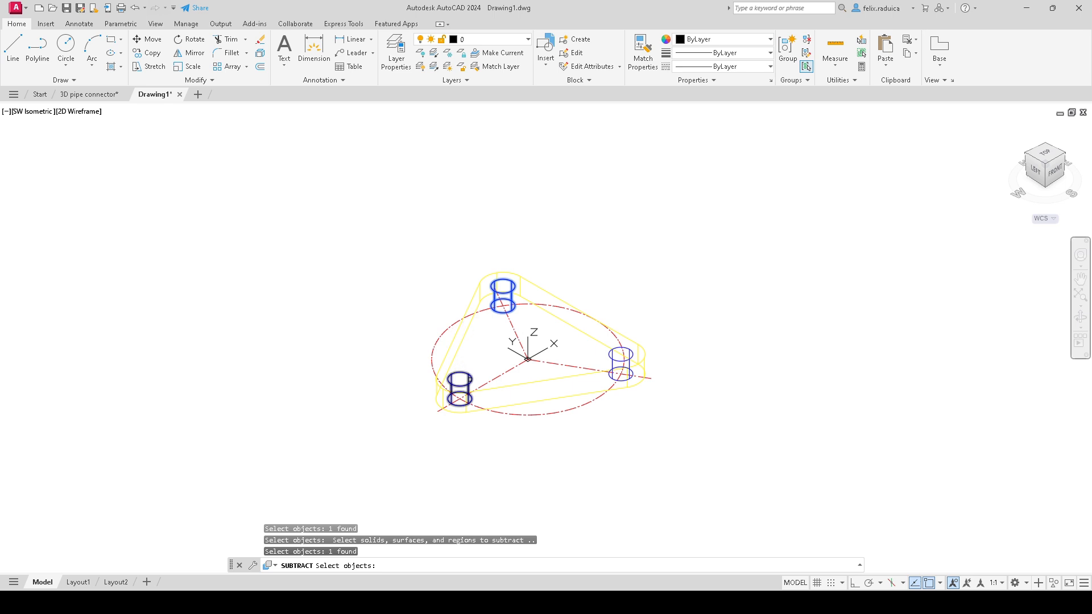
pyautogui.click(465, 370)
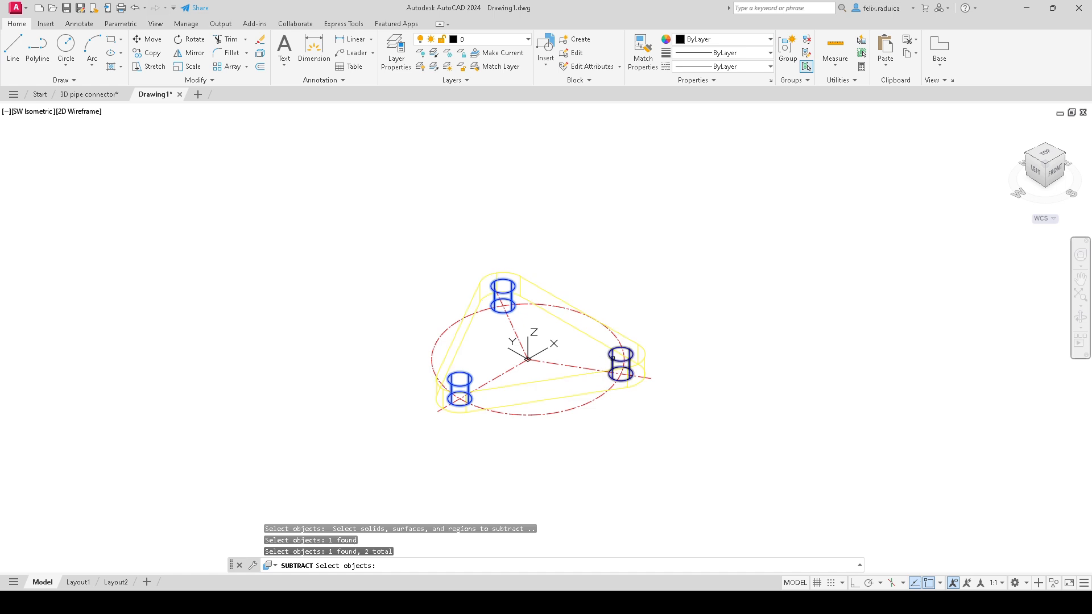
pyautogui.click(612, 358)
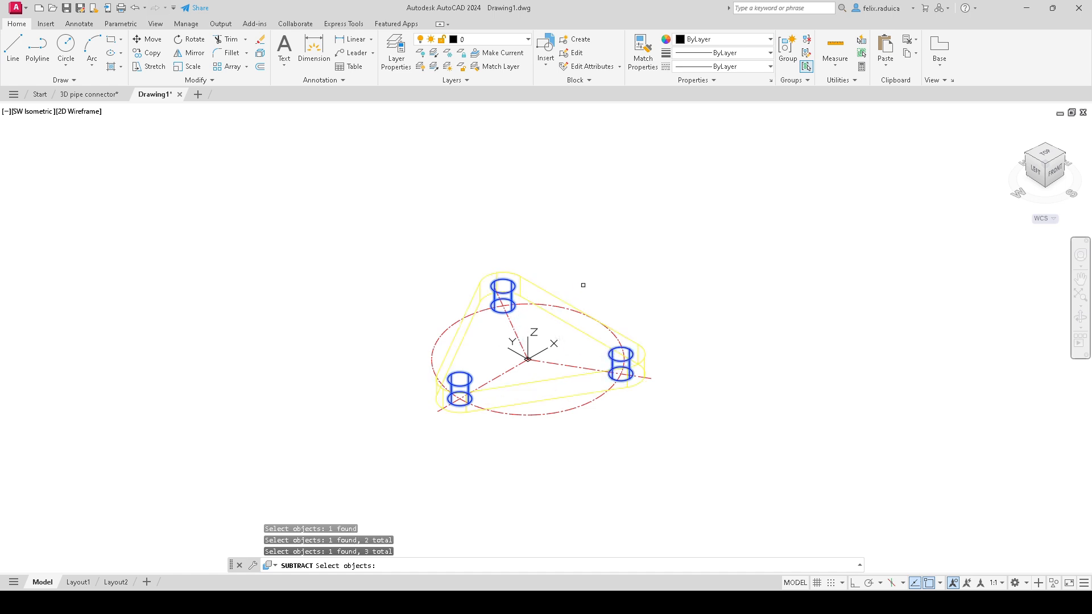
pyautogui.press('Return')
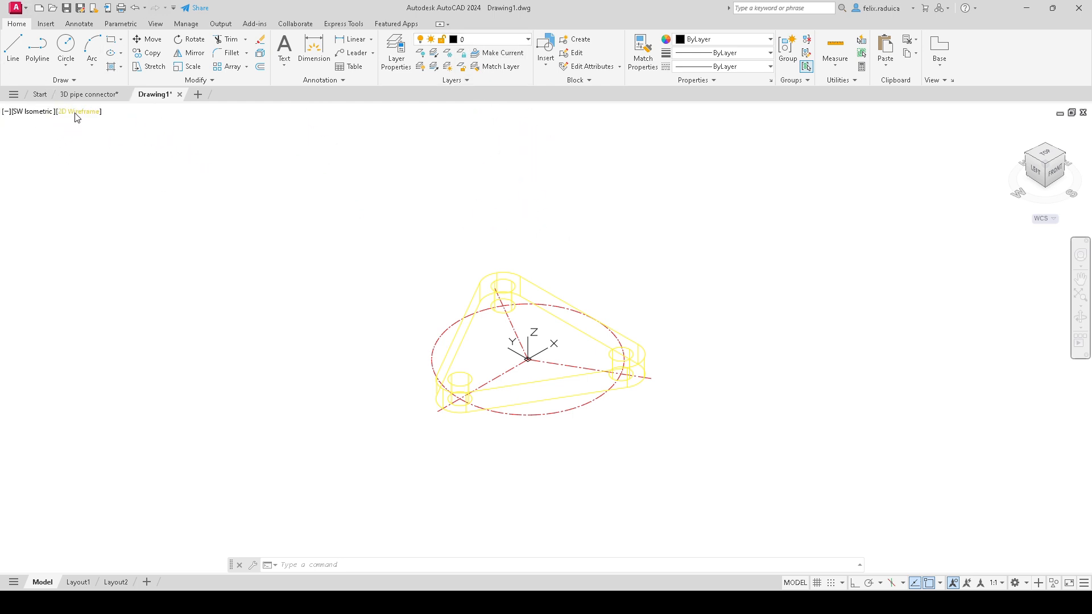
# Step: Inspect the drilled flange in the Conceptual visual style from an orbited angle, and return to the SW Isometric view
pyautogui.click(77, 112)
pyautogui.click(95, 157)
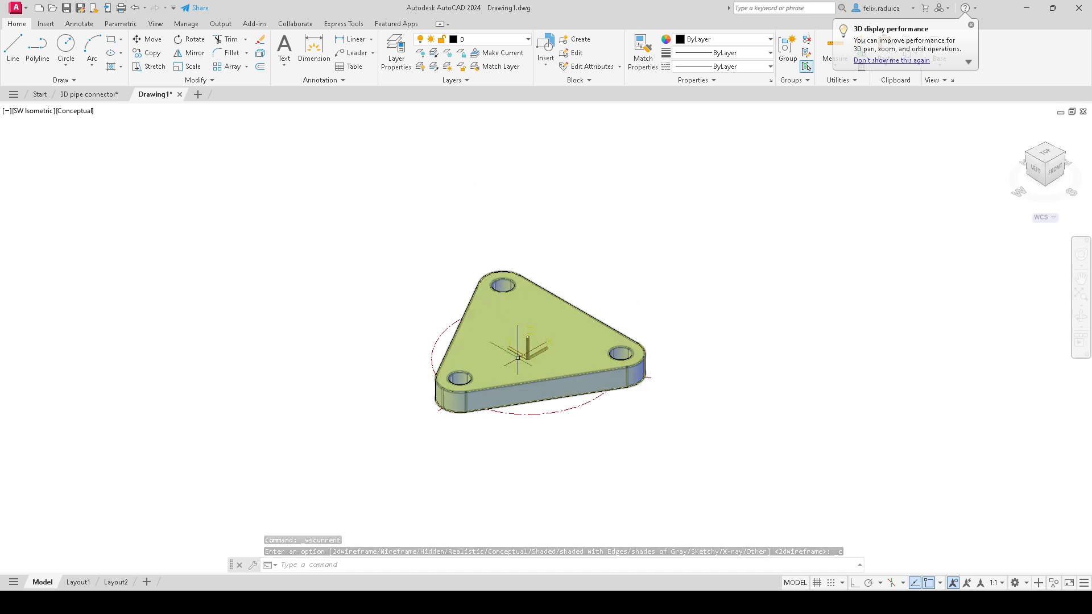
pyautogui.keyDown('shift'); pyautogui.moveTo(552, 394); pyautogui.dragTo(469, 378, button='middle'); pyautogui.keyUp('shift')
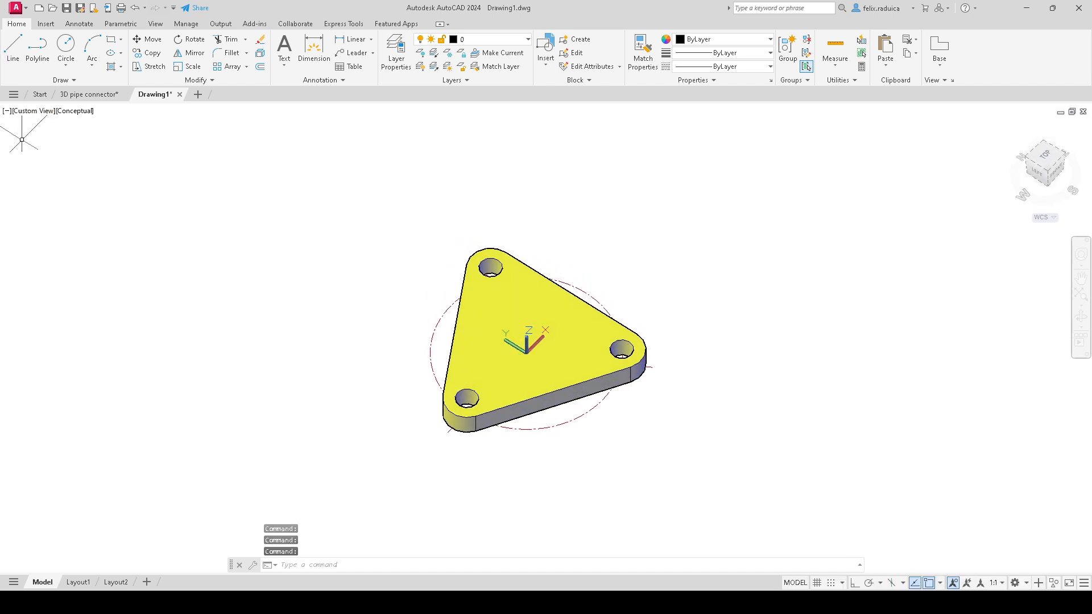
pyautogui.click(26, 111)
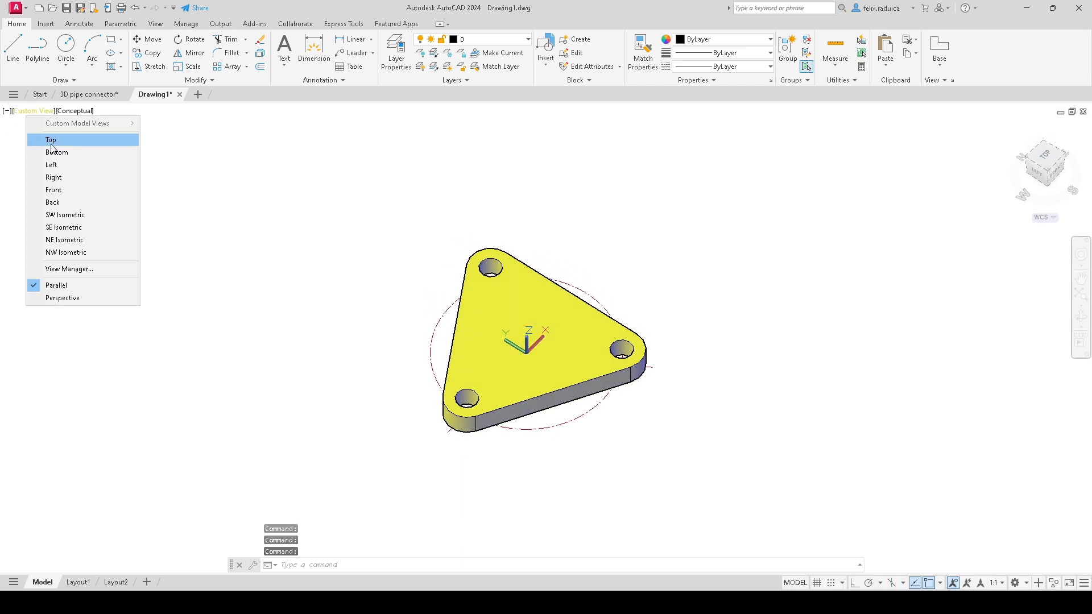
pyautogui.click(108, 221)
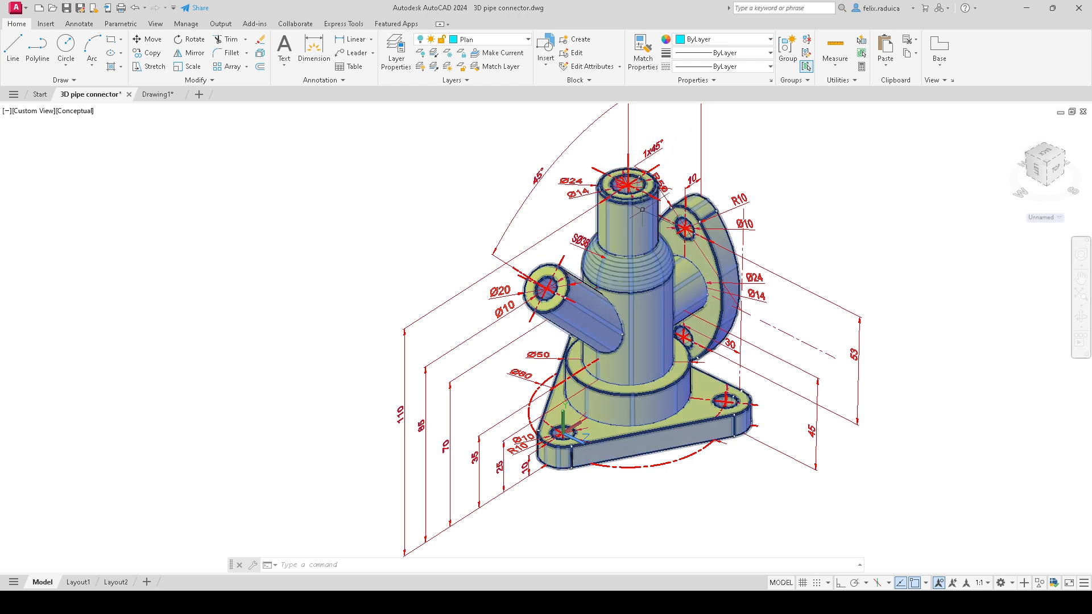
# Step: Return from the reference model to Drawing1 and display the flange in 2D Wireframe from the Top view
pyautogui.moveTo(641, 209)
pyautogui.hotkey('ctrl', 'Tab')
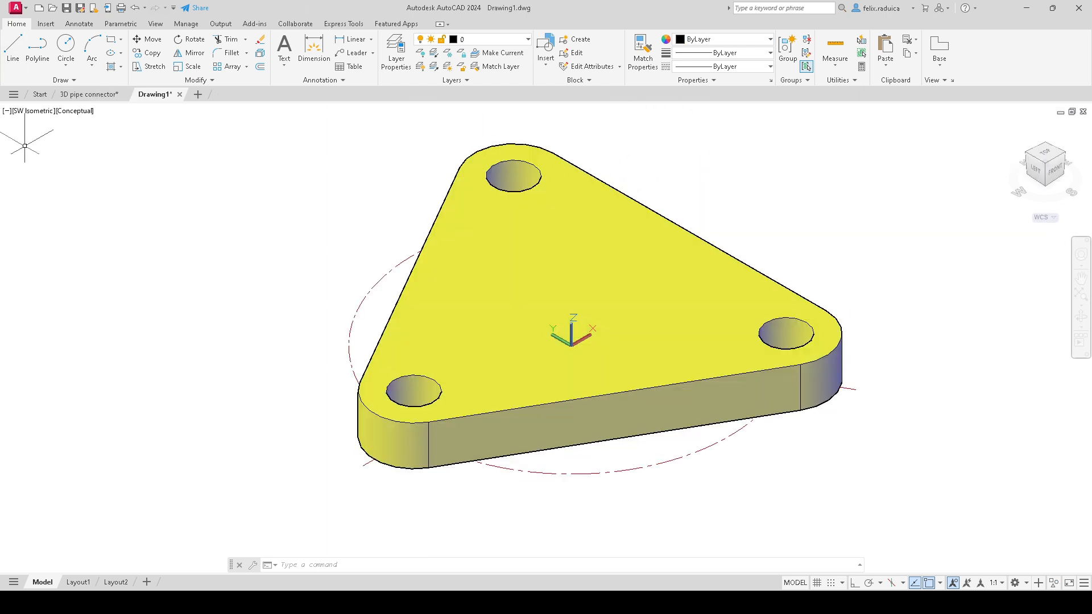
pyautogui.click(74, 112)
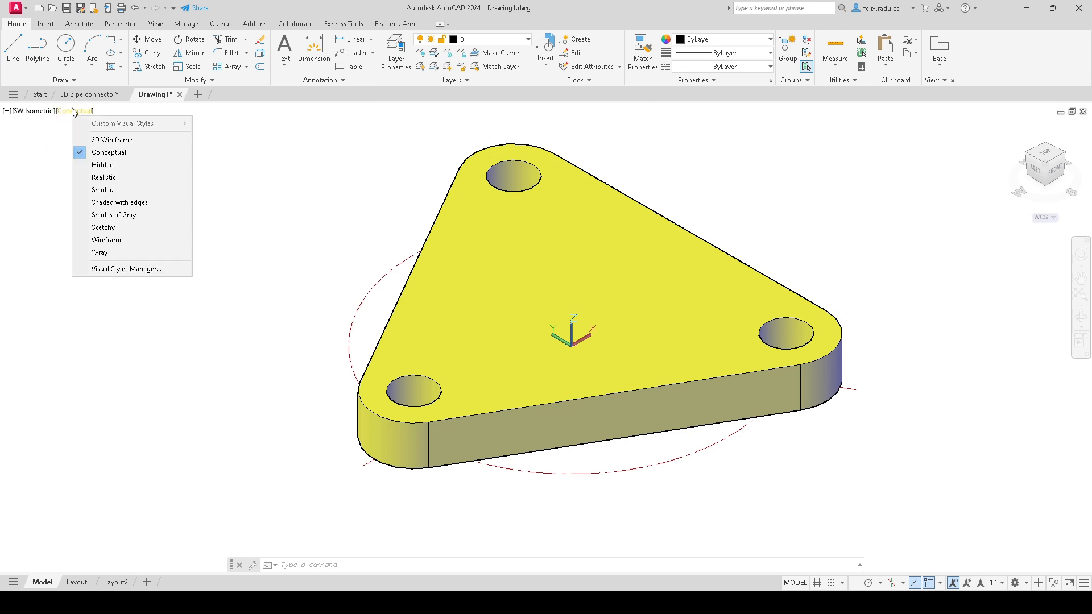
pyautogui.click(91, 139)
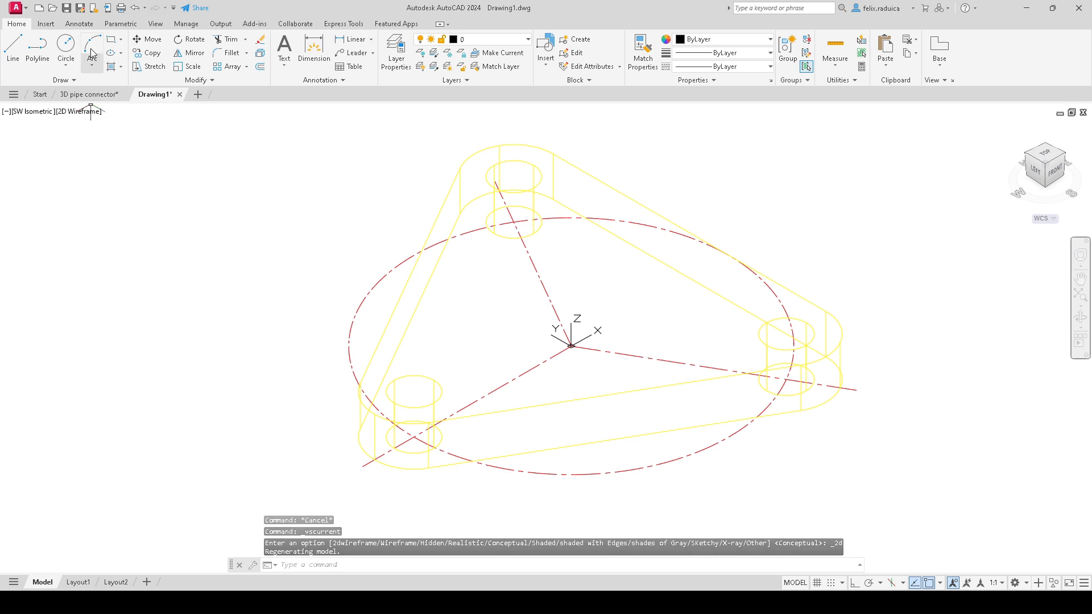
pyautogui.click(26, 112)
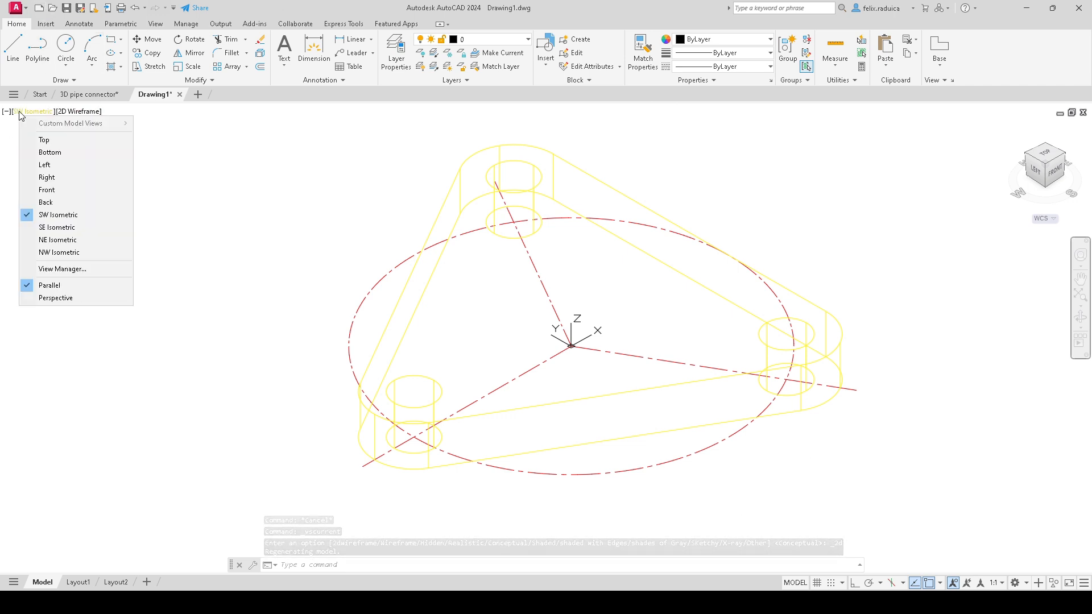
pyautogui.click(32, 142)
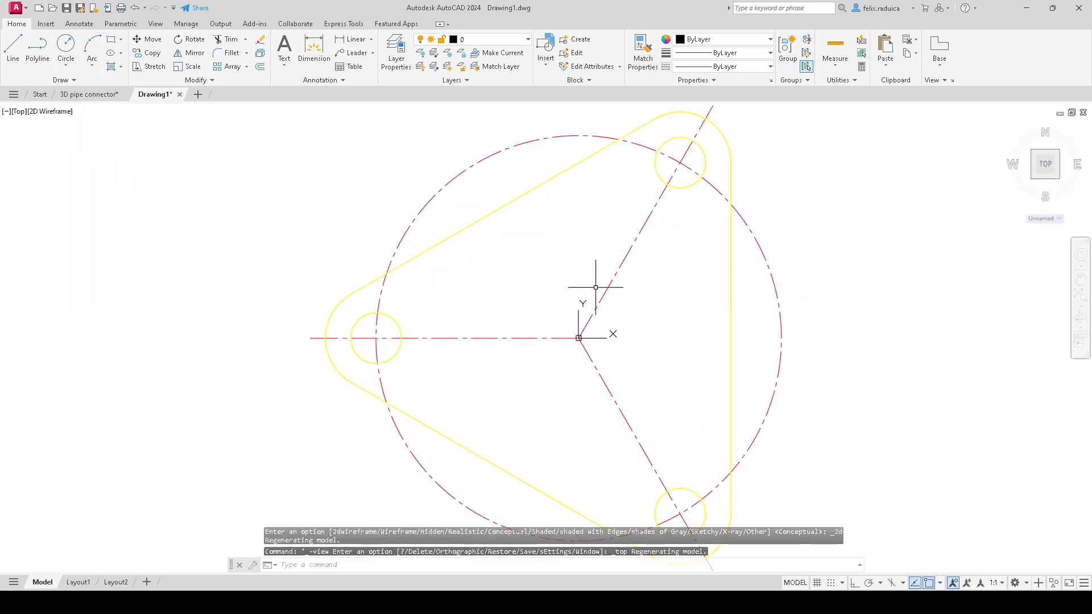
pyautogui.scroll(-3, 620, 366)
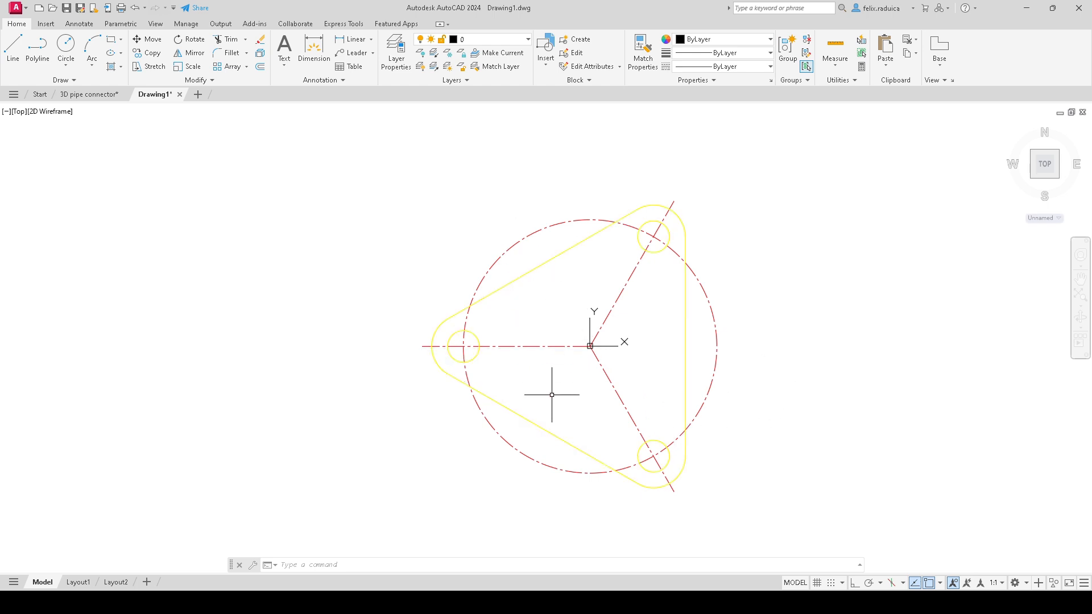
# Step: Draw a 50 mm diameter circle centred on the flange's origin, where the centre lines meet
pyautogui.write('c')
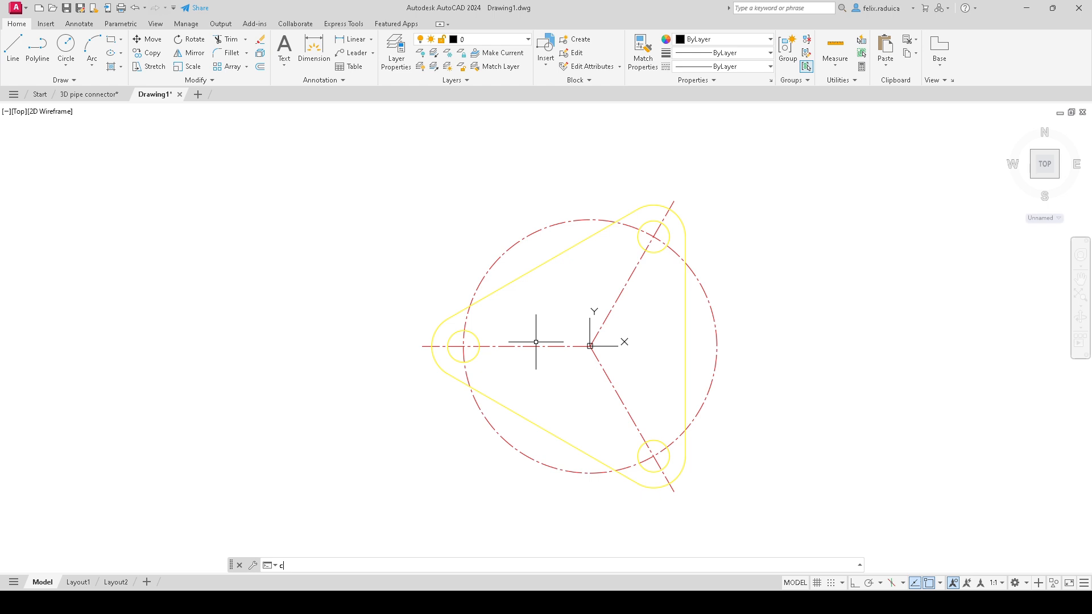
pyautogui.press('Return')
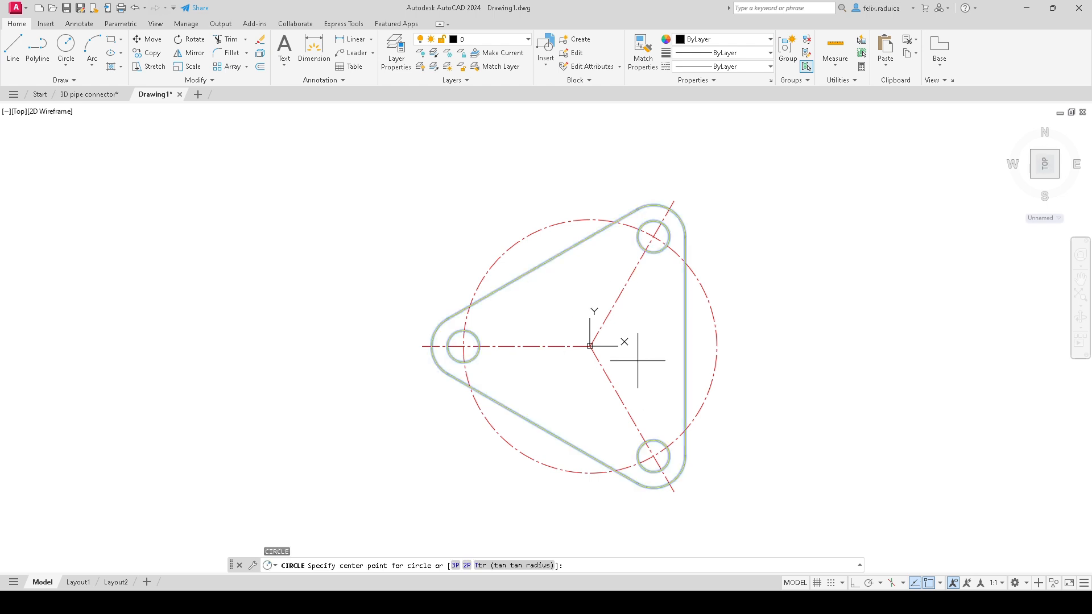
pyautogui.click(590, 346)
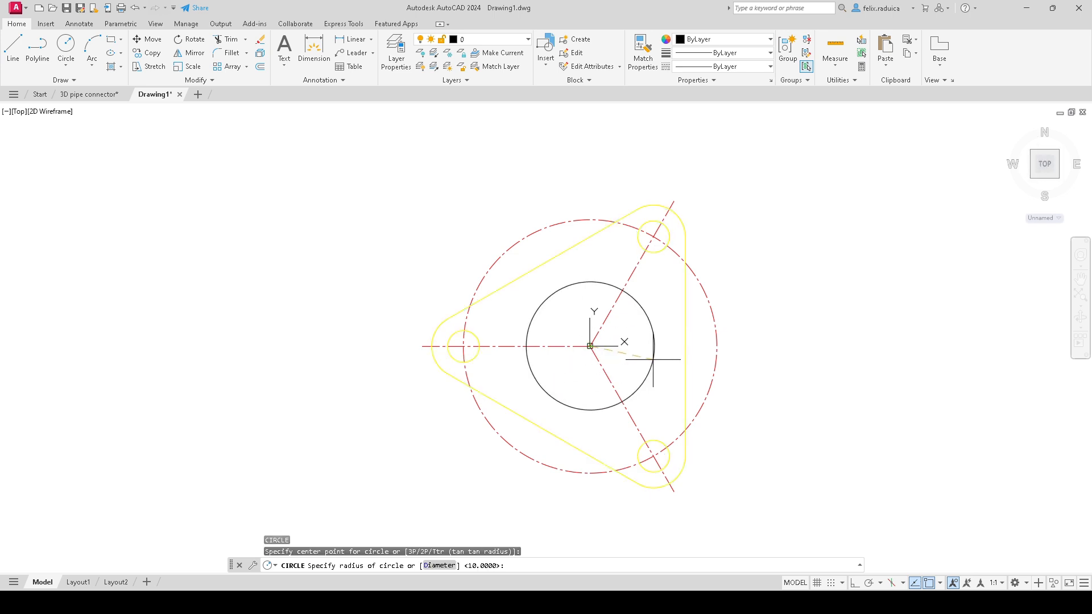
pyautogui.write('d')
pyautogui.press('Return')
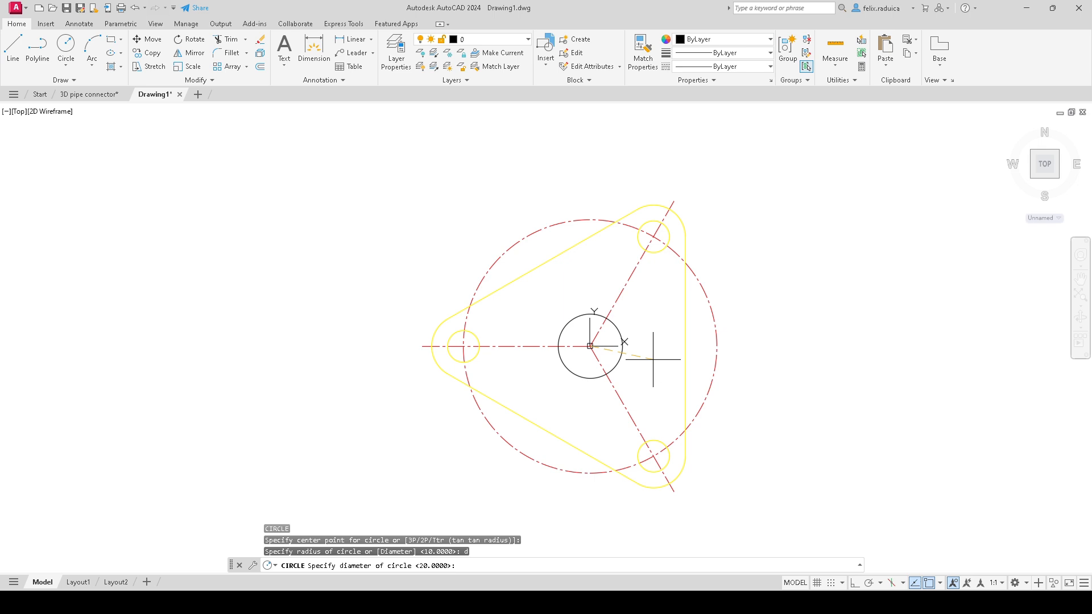
pyautogui.write('50')
pyautogui.press('Return')
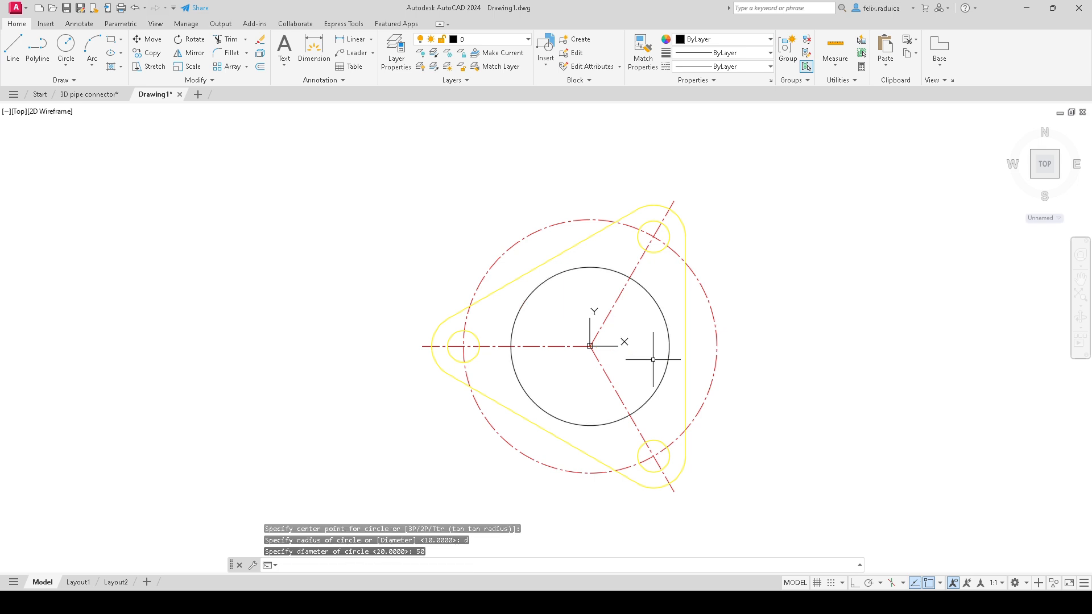
# Step: Add a concentric circle with a diameter of 36 mm at the same centre point
pyautogui.press('Return')
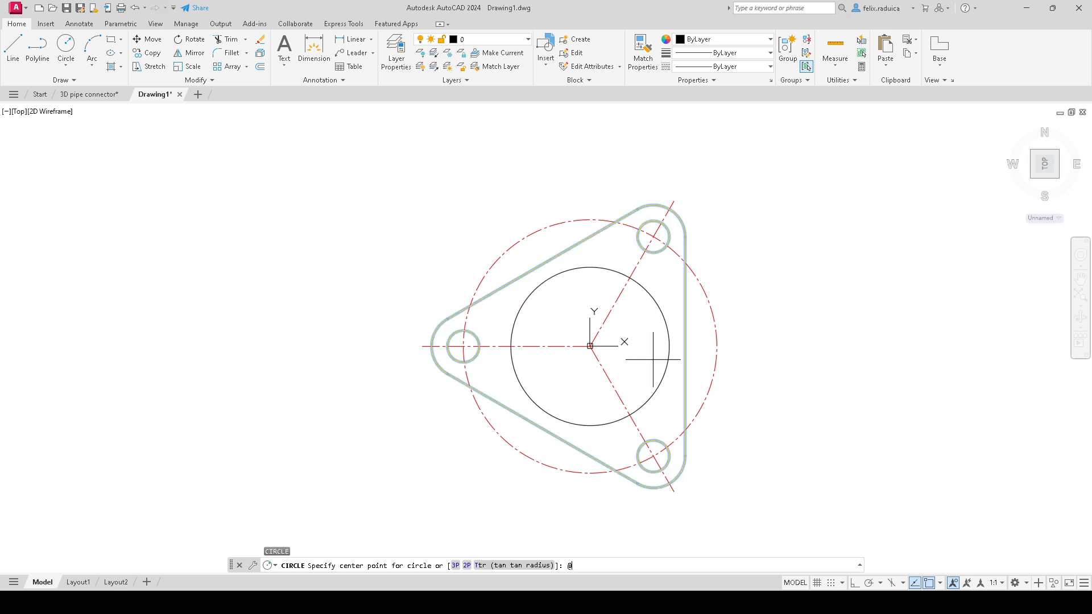
pyautogui.write('@')
pyautogui.press('Return')
pyautogui.write('d')
pyautogui.press('Return')
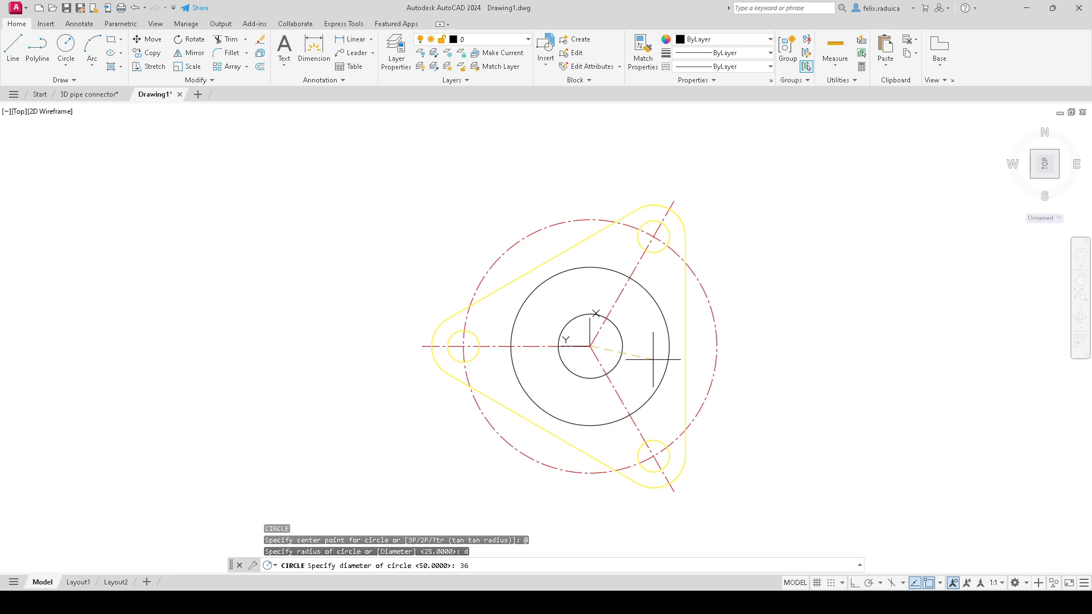
pyautogui.write('36')
pyautogui.press('Return')
# Step: Add a third concentric circle, 24 mm in diameter, inside the 36 mm circle
pyautogui.press('Return')
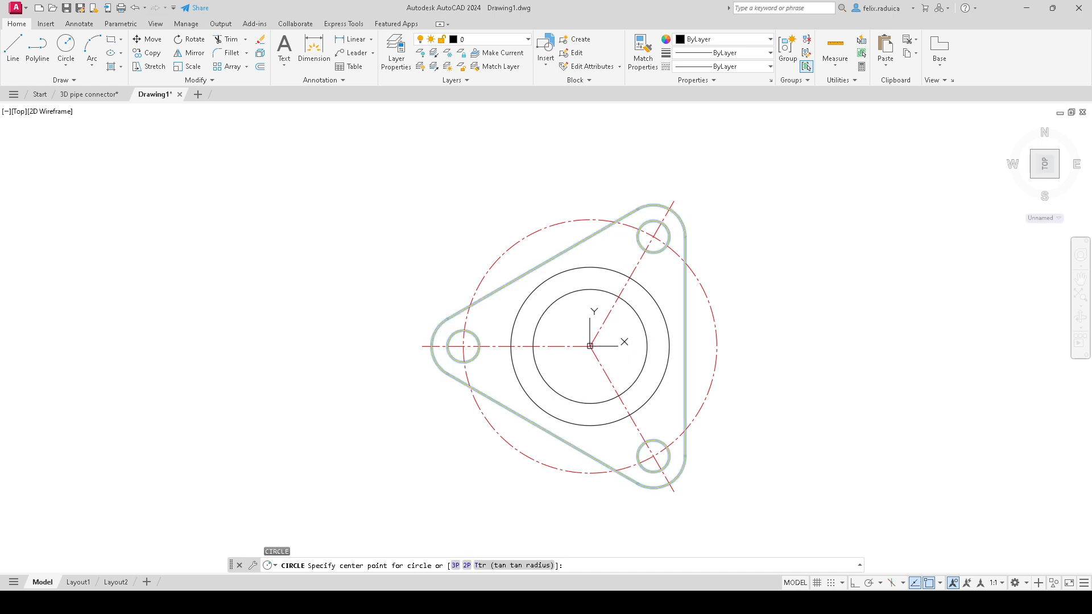
pyautogui.press('Return')
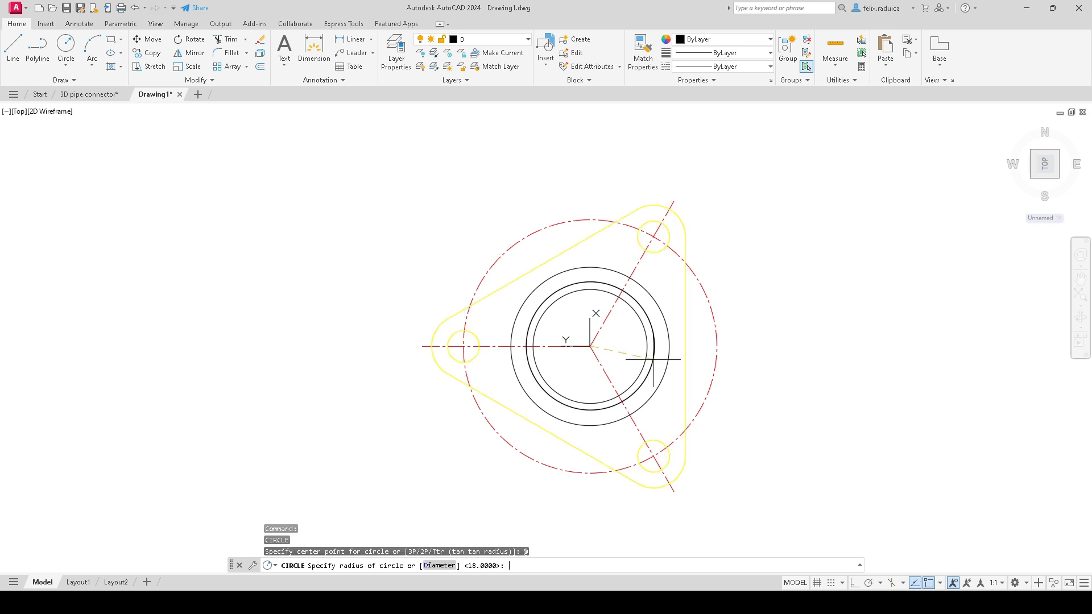
pyautogui.write('d')
pyautogui.press('Return')
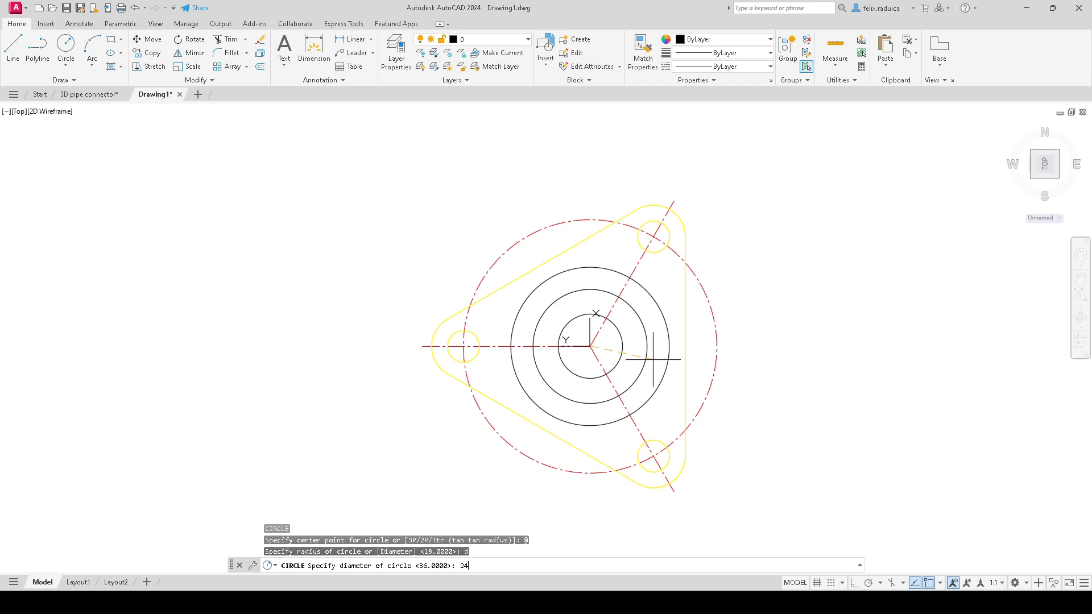
pyautogui.press('Return')
# Step: Draw the innermost concentric circle at the flange centre with a diameter of 14 mm
pyautogui.press('Return')
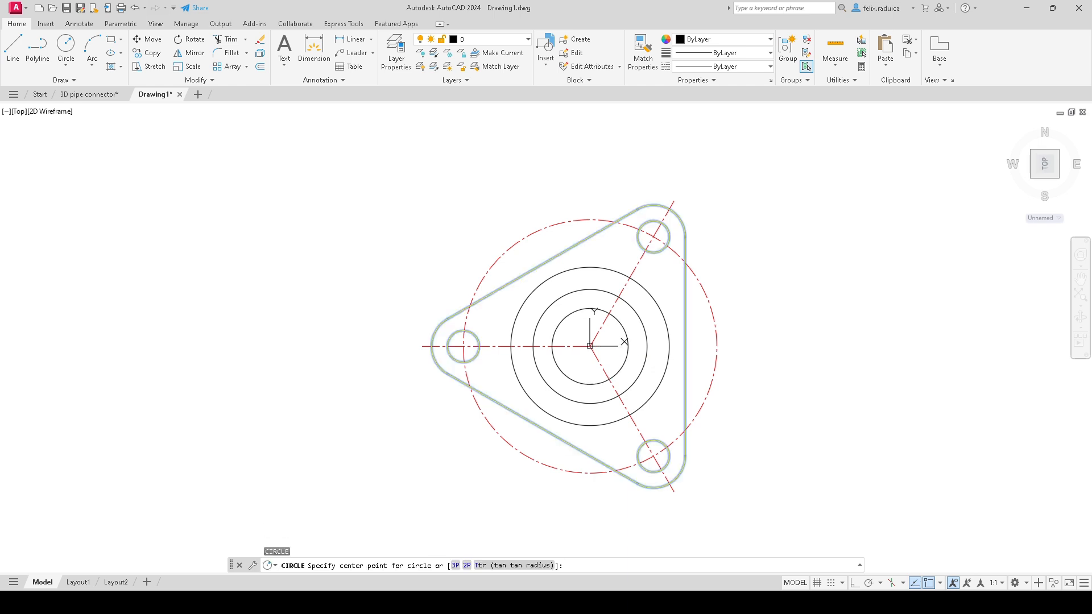
pyautogui.write('@')
pyautogui.press('Return')
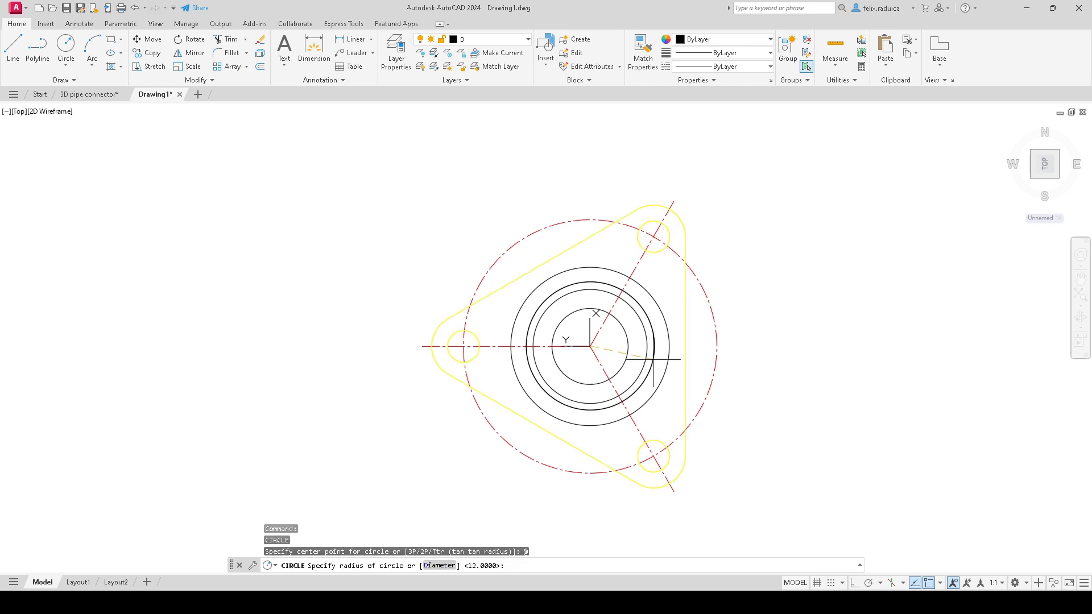
pyautogui.write('d')
pyautogui.press('Return')
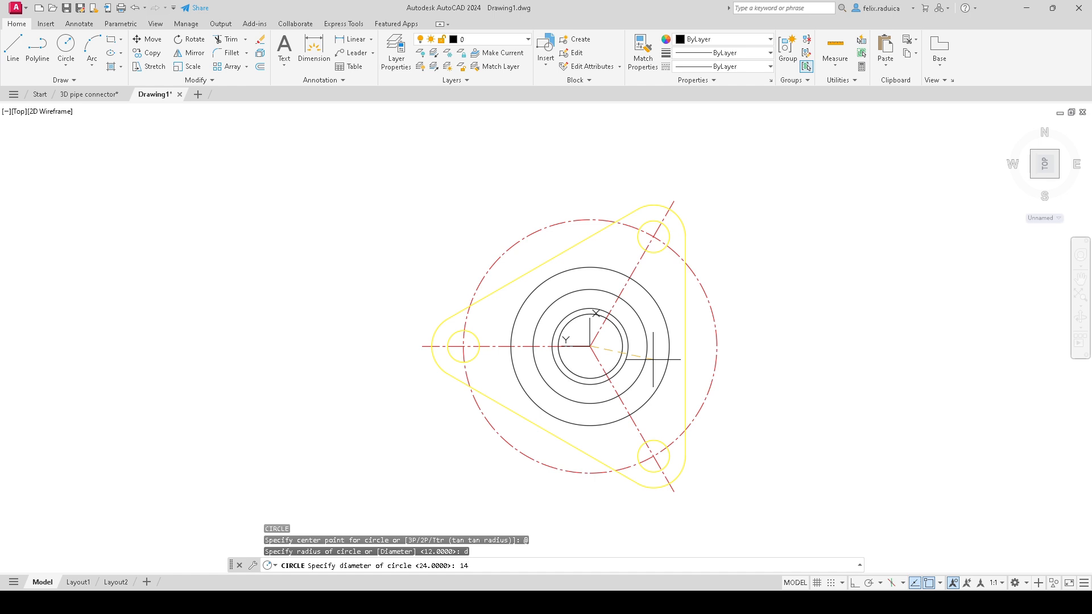
pyautogui.write('14')
pyautogui.press('Return')
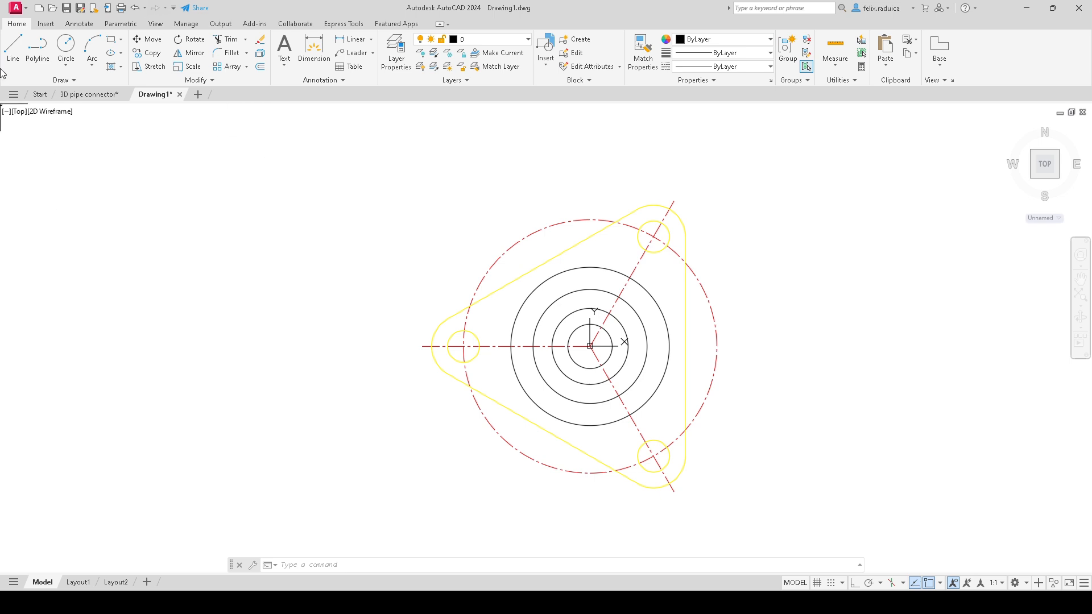
# Step: Show the flange and its four concentric circles in the SW Isometric view with free space around them
pyautogui.click(18, 113)
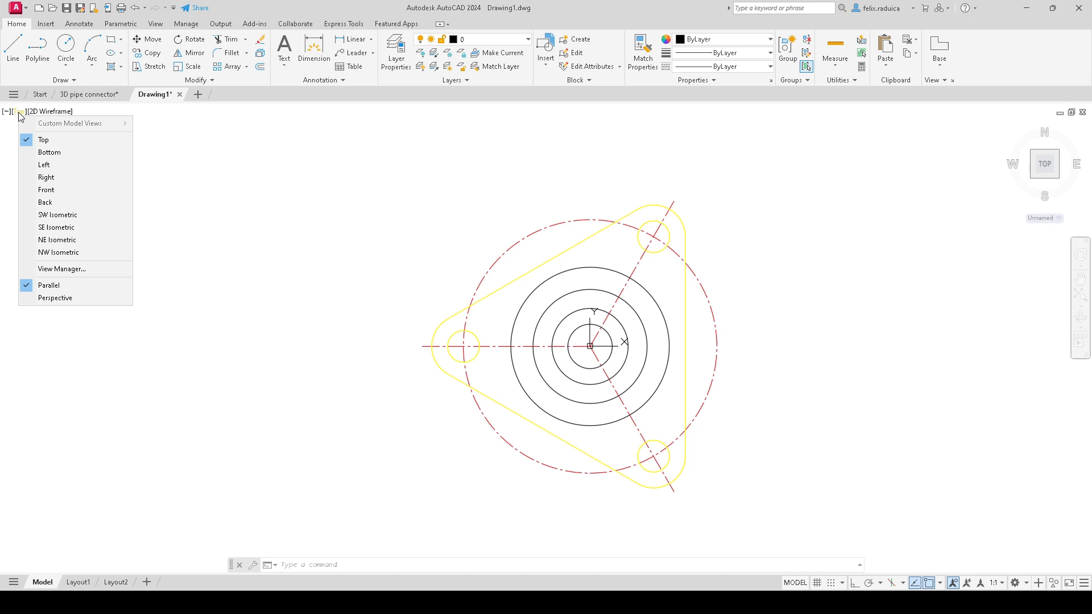
pyautogui.click(106, 213)
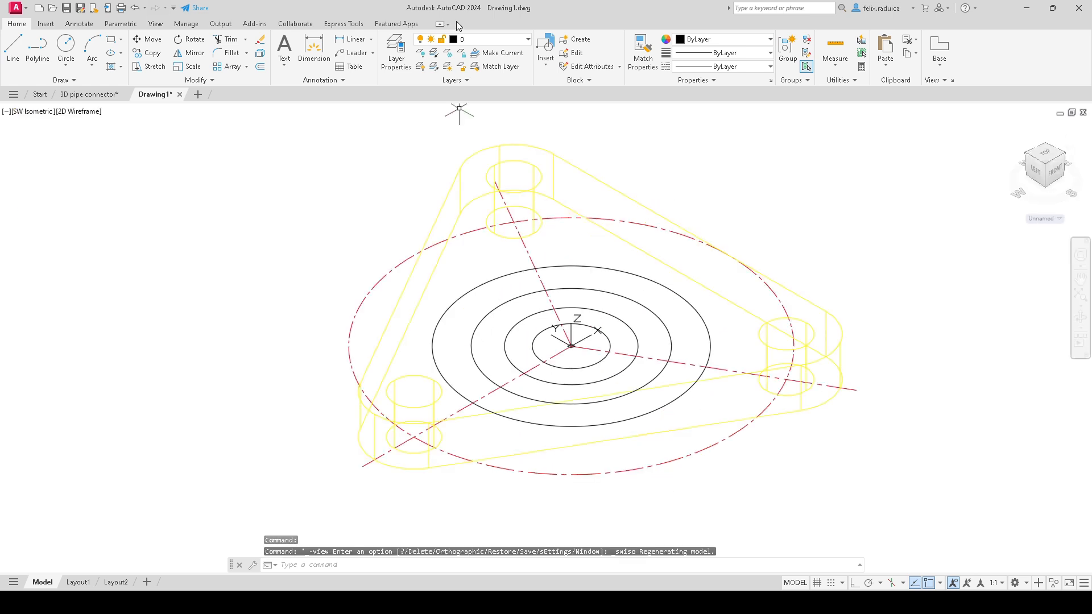
pyautogui.scroll(-4, 550, 390)
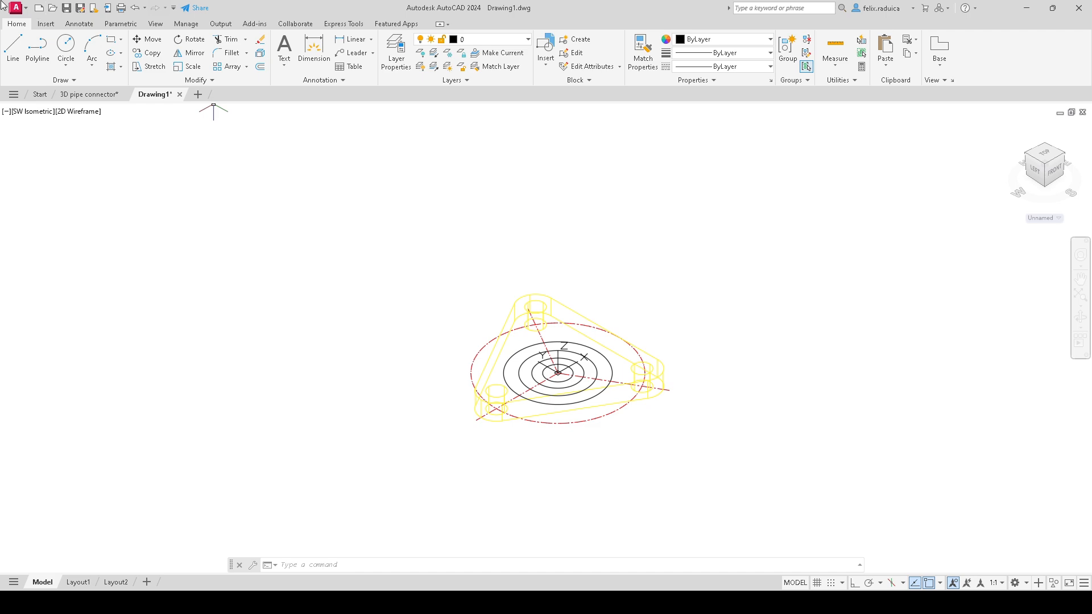
# Step: Following the reference drawing's heights, extrude the 50 mm circle 25 mm, the 36 mm circle 70 mm, and the 24 and 14 mm circles 110 mm
pyautogui.click(86, 96)
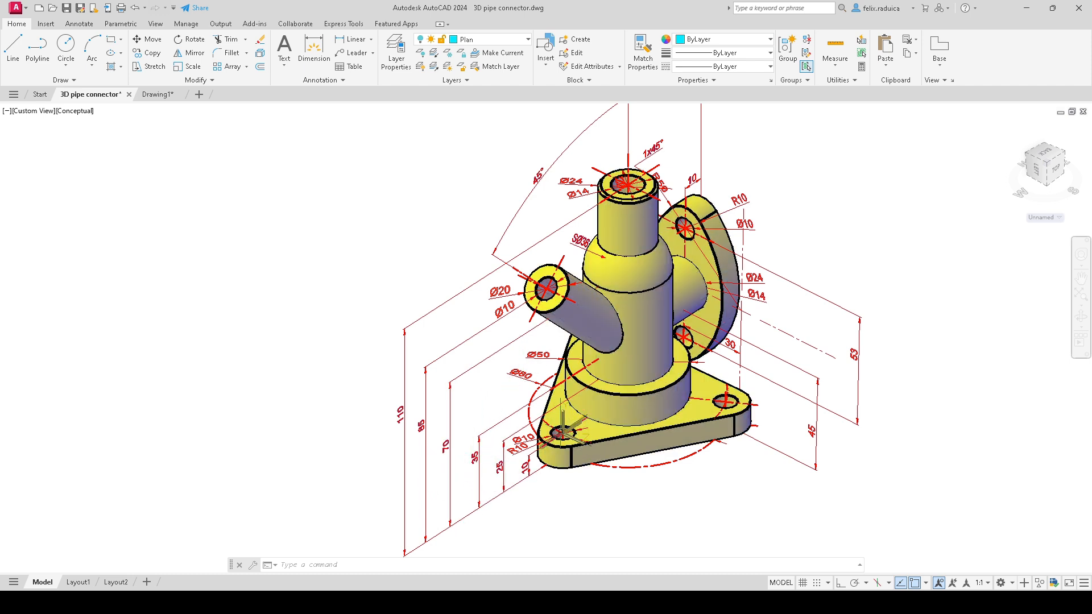
pyautogui.scroll(2, 500, 461)
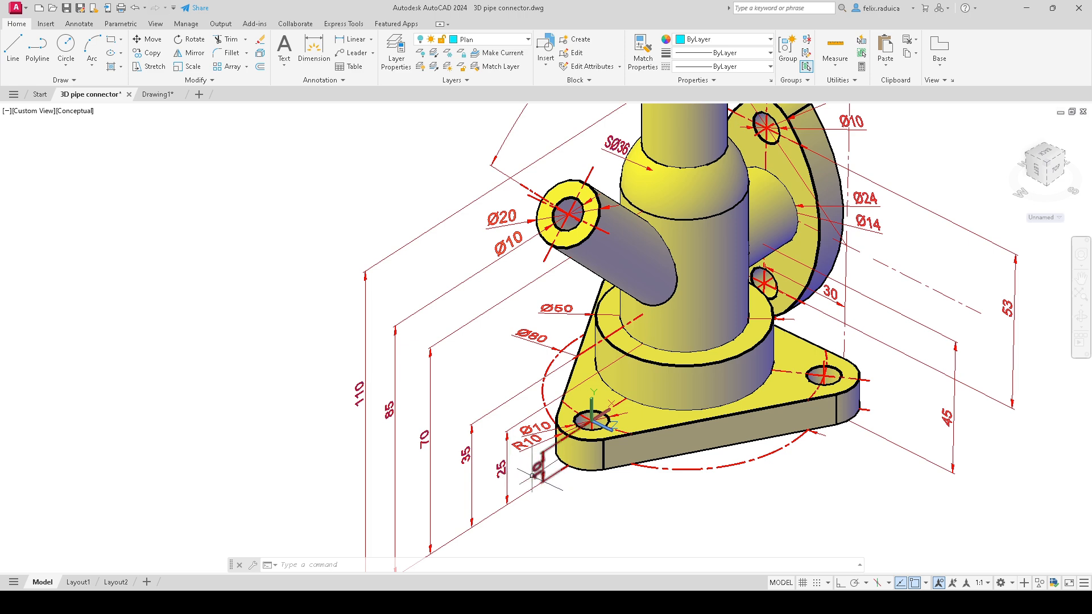
pyautogui.scroll(-2, 526, 475)
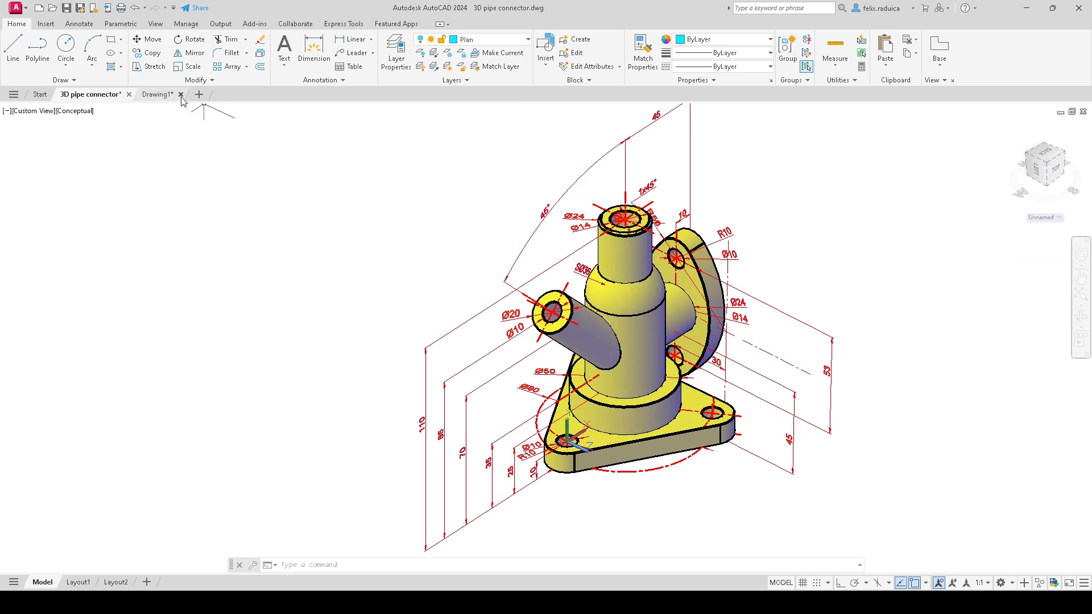
pyautogui.click(159, 97)
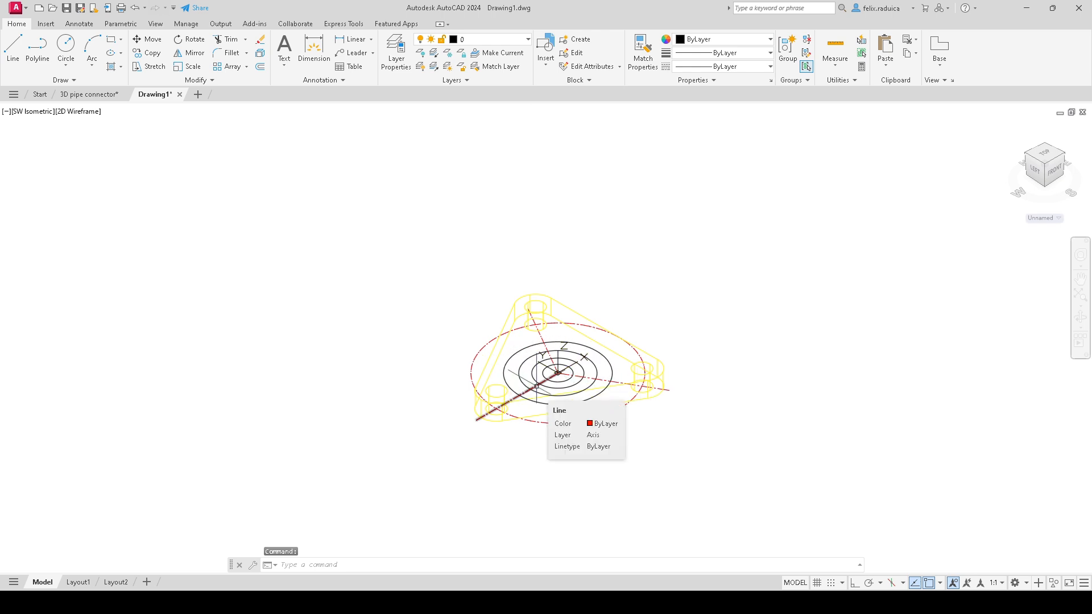
pyautogui.write('extrude')
pyautogui.press('Return')
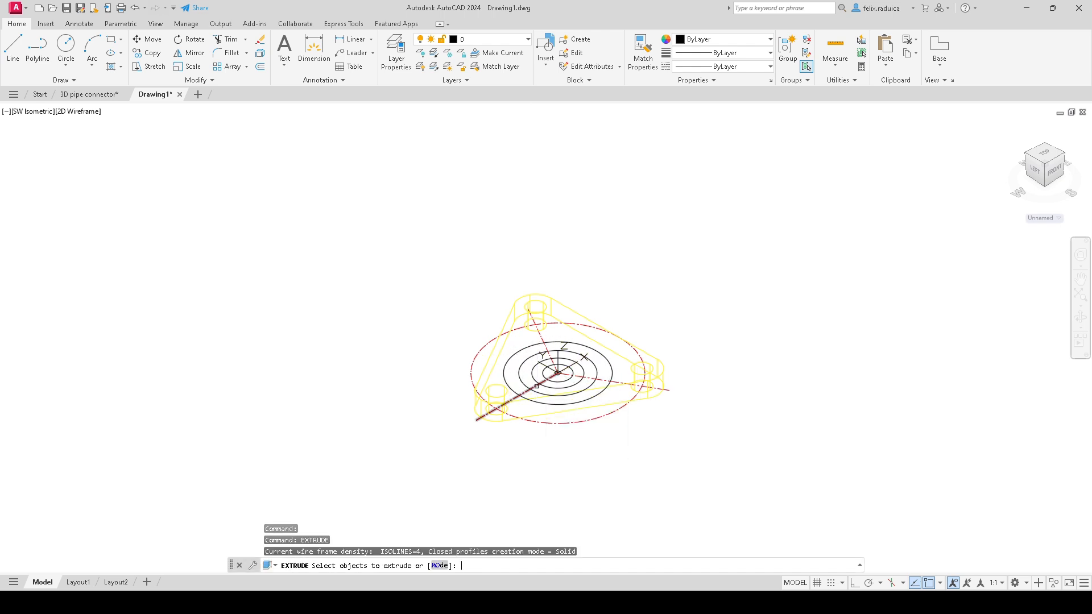
pyautogui.click(601, 393)
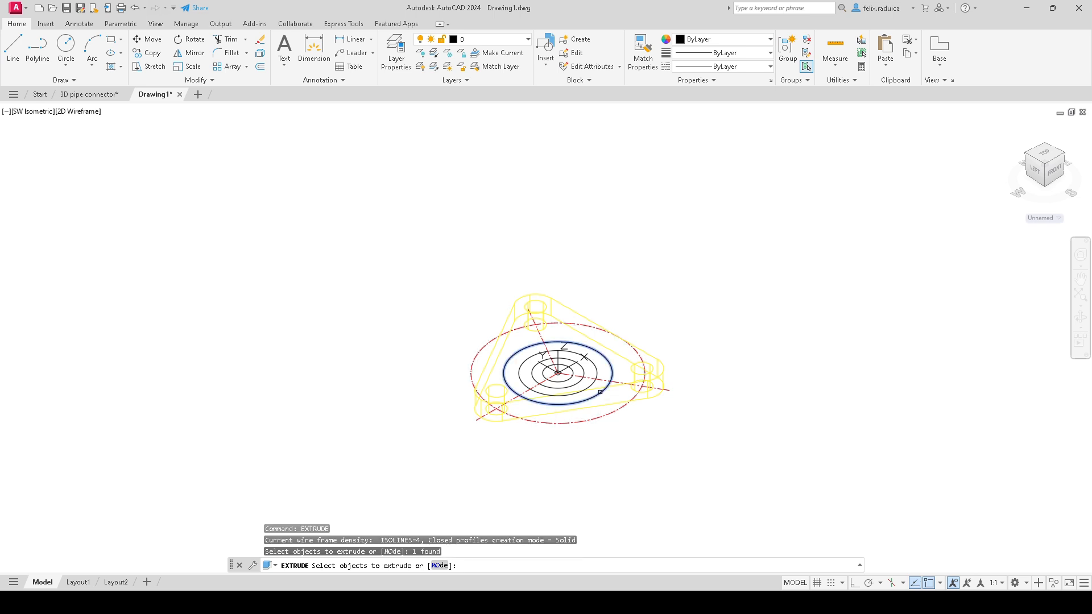
pyautogui.press('Return')
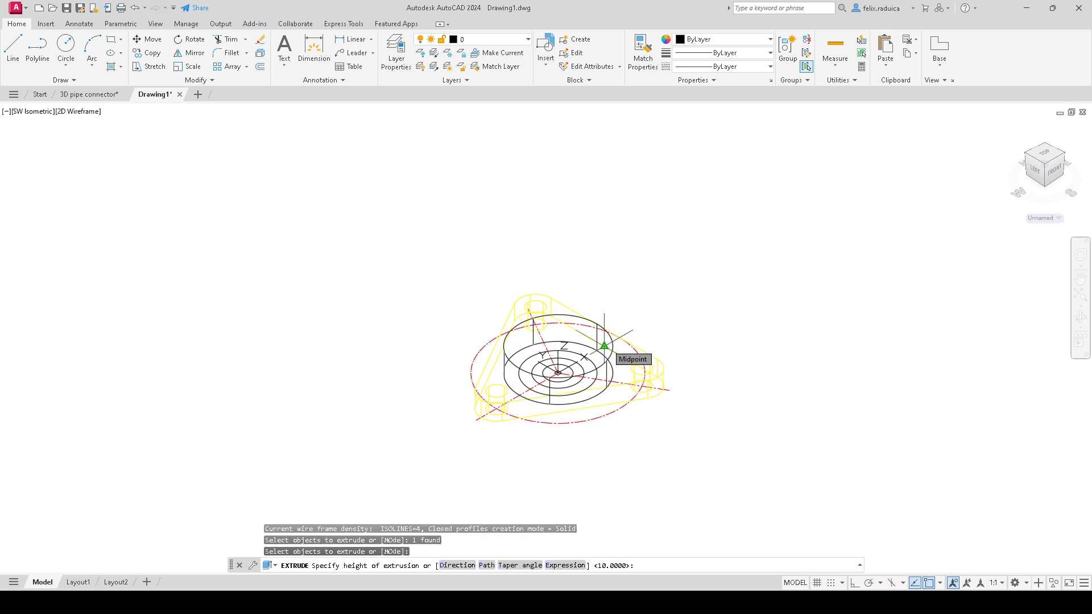
pyautogui.press('Return')
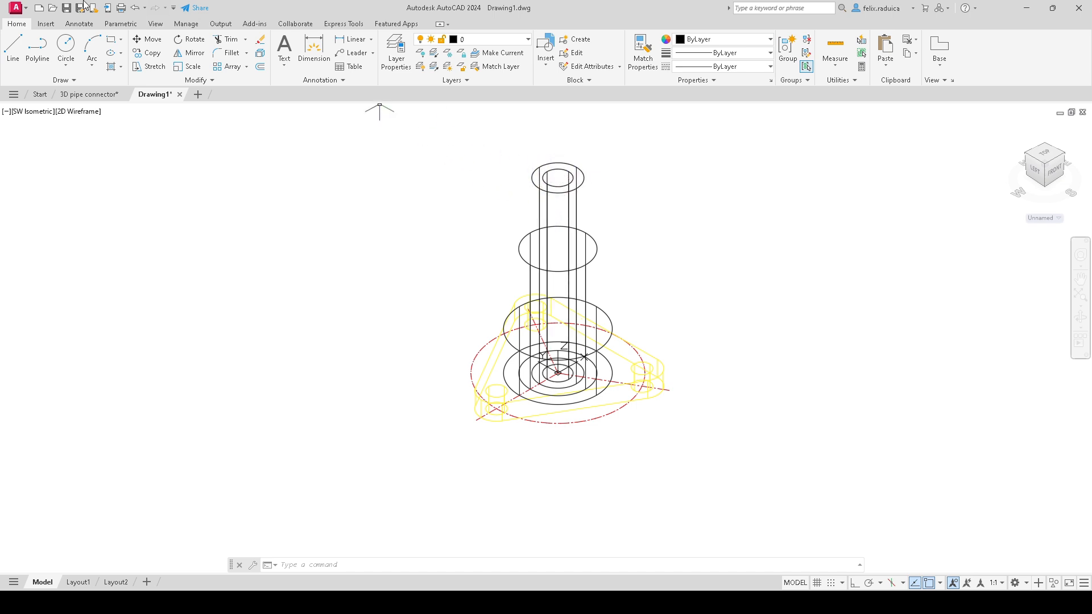
# Step: Consult the 3D pipe connector reference drawing and move the three outer cylinders of the new model to the Outside layer
pyautogui.click(80, 95)
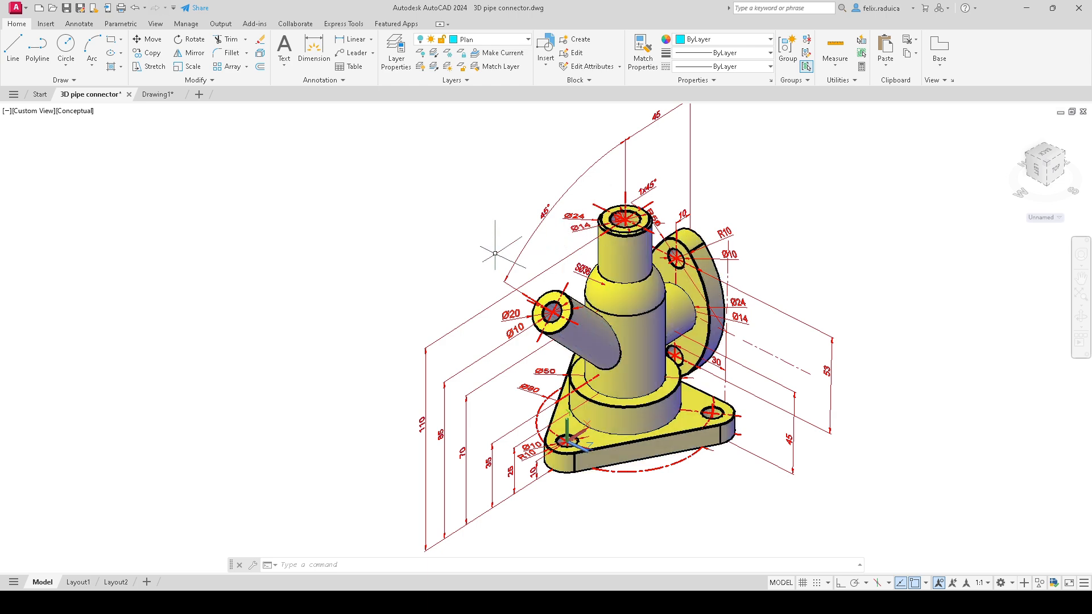
pyautogui.click(161, 95)
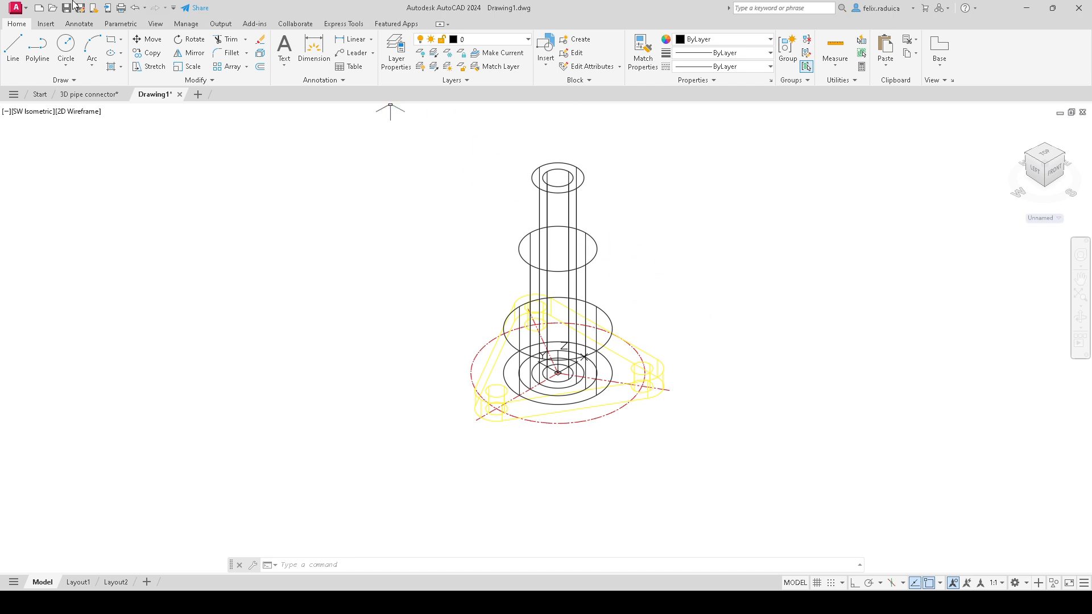
pyautogui.click(90, 94)
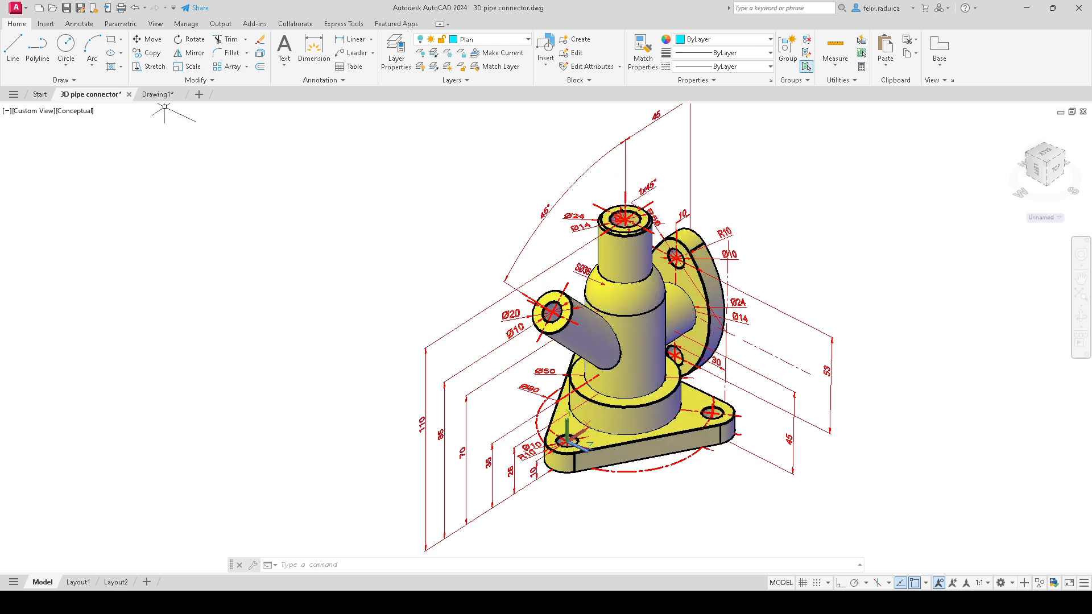
pyautogui.click(157, 94)
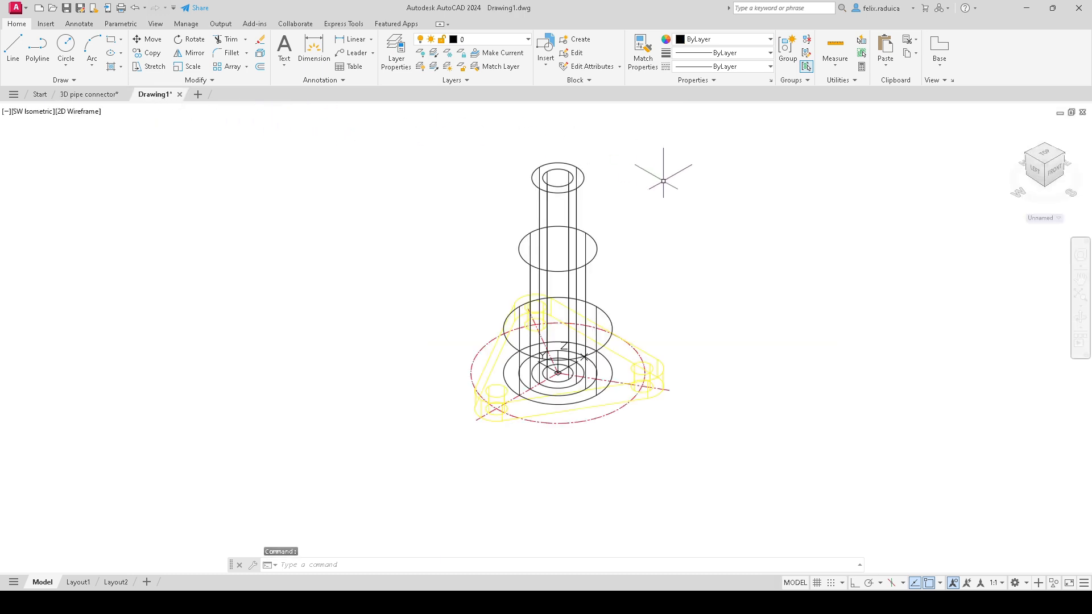
pyautogui.click(508, 315)
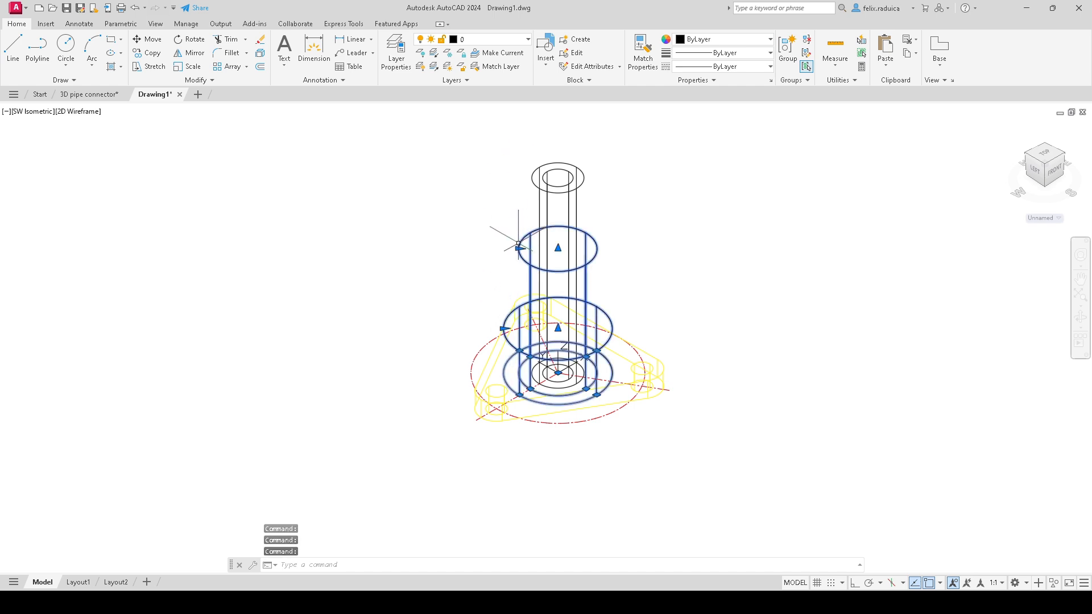
pyautogui.click(529, 170)
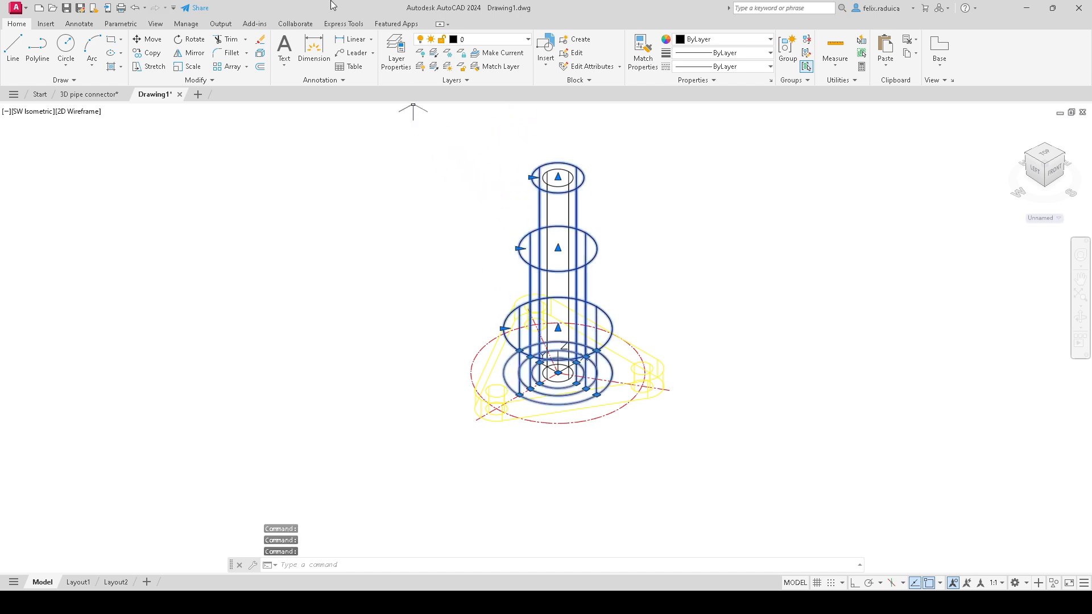
pyautogui.click(514, 40)
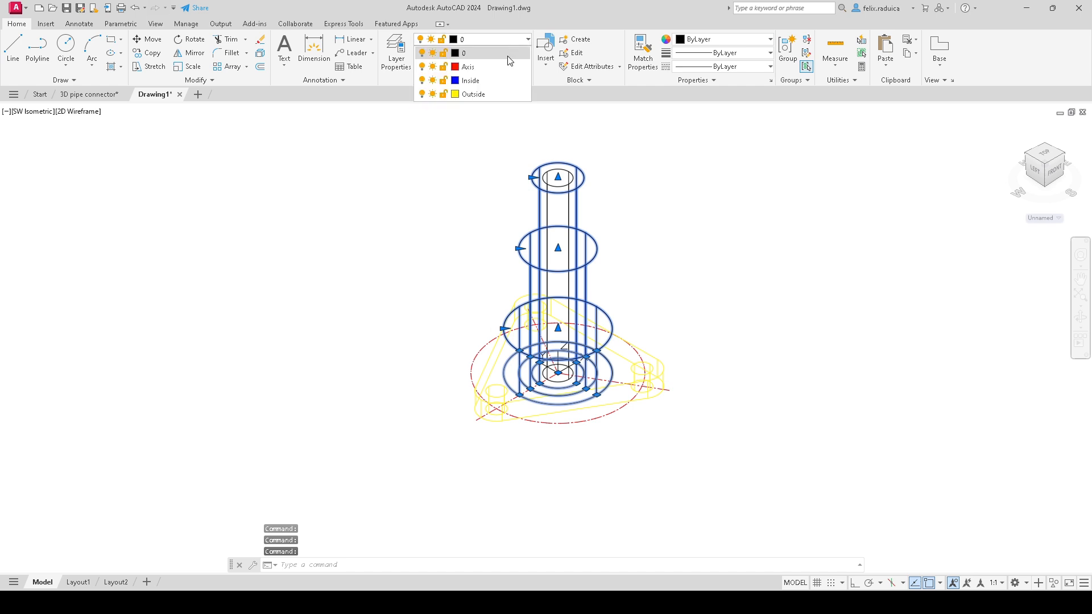
pyautogui.click(498, 94)
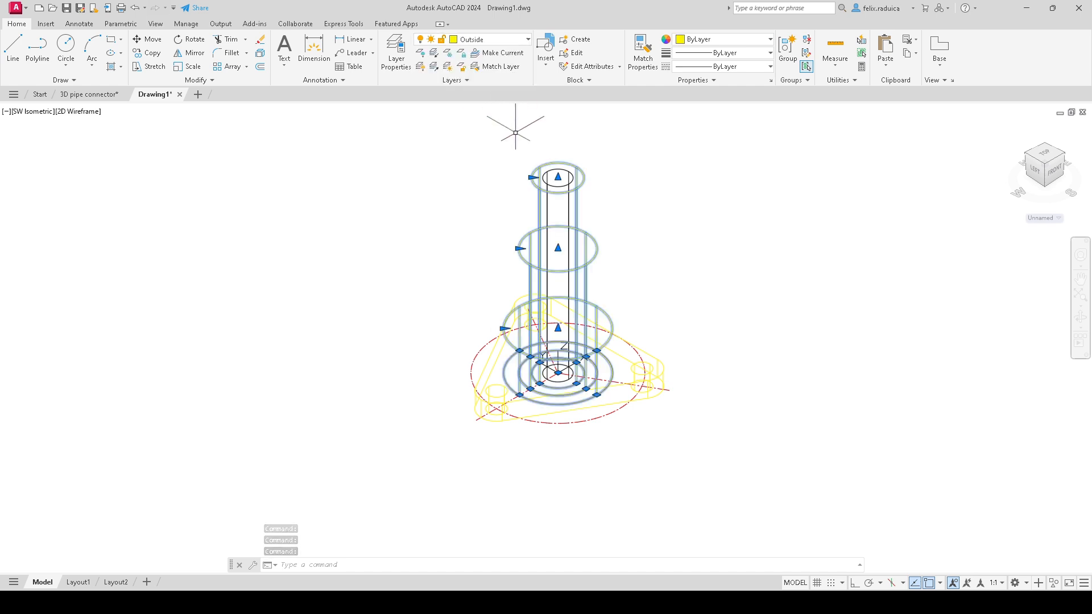
pyautogui.press('Escape')
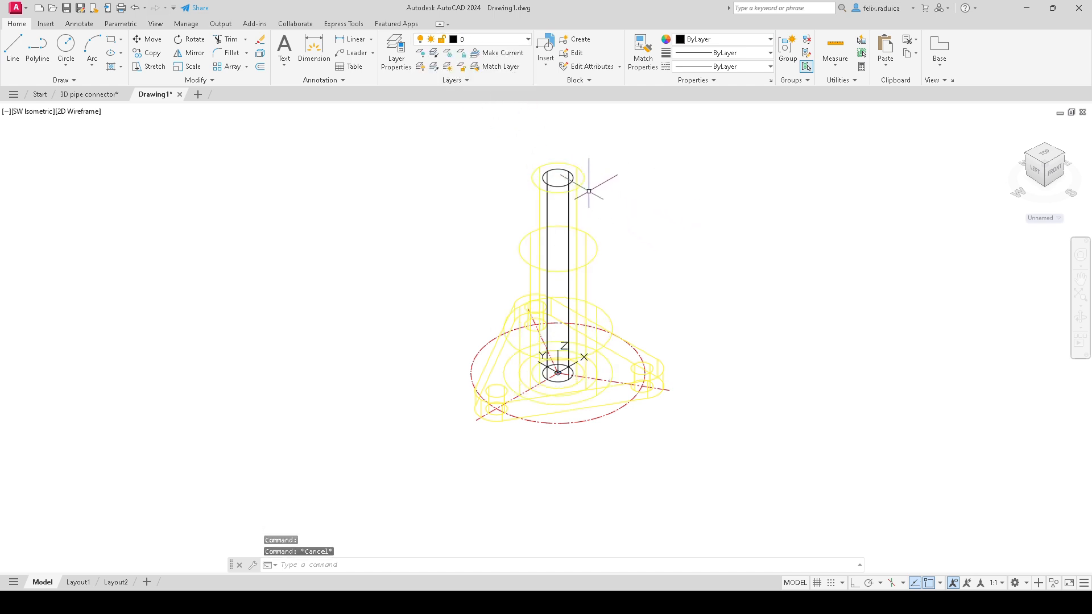
# Step: Move the innermost 14 mm cylinder to the Inside layer and display the model in the Conceptual visual style
pyautogui.click(568, 182)
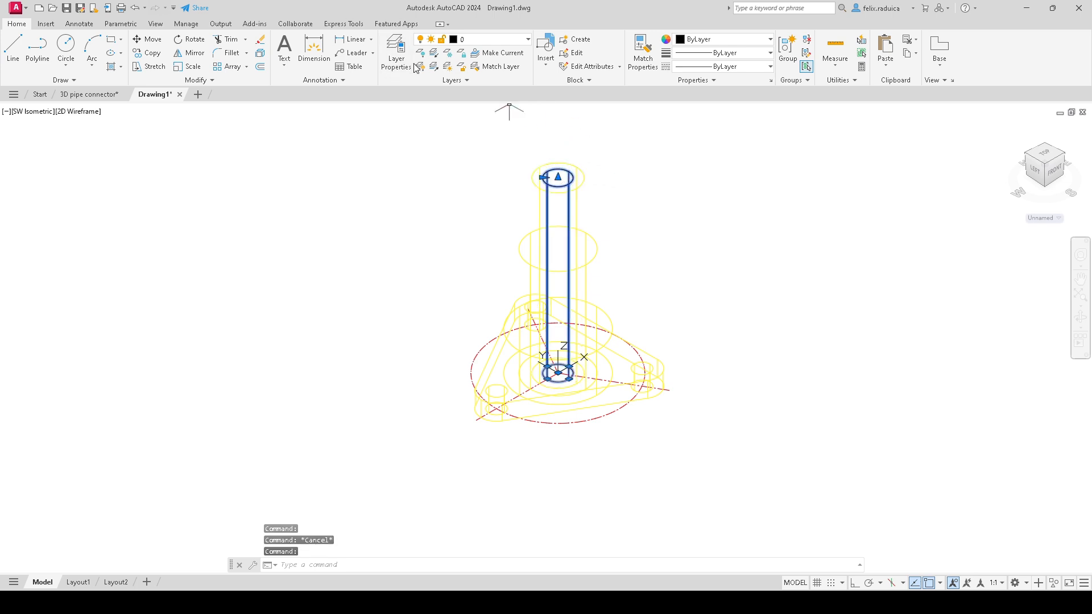
pyautogui.click(477, 45)
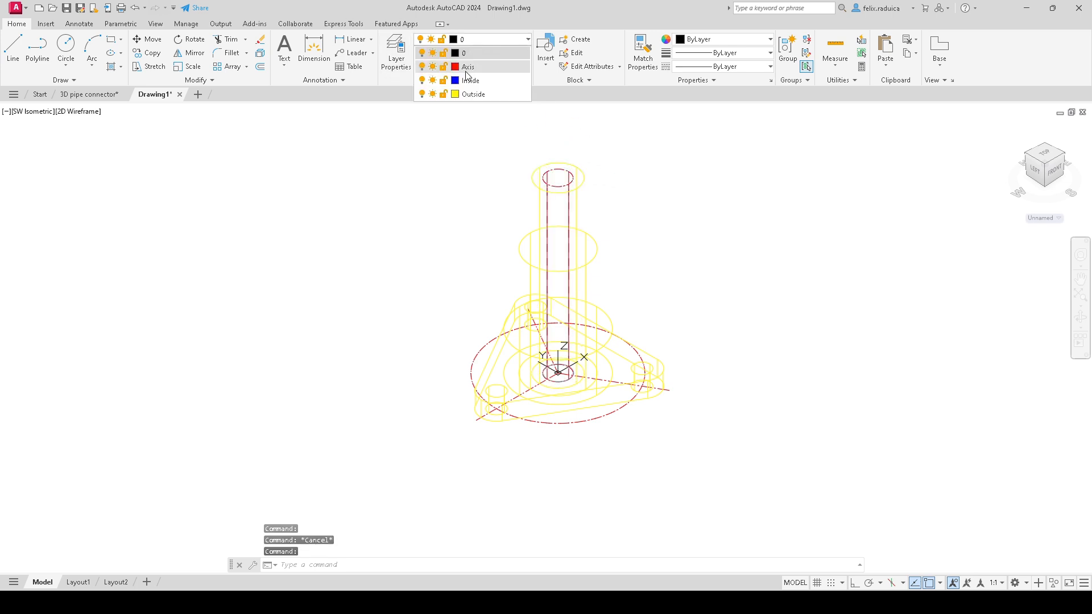
pyautogui.click(470, 84)
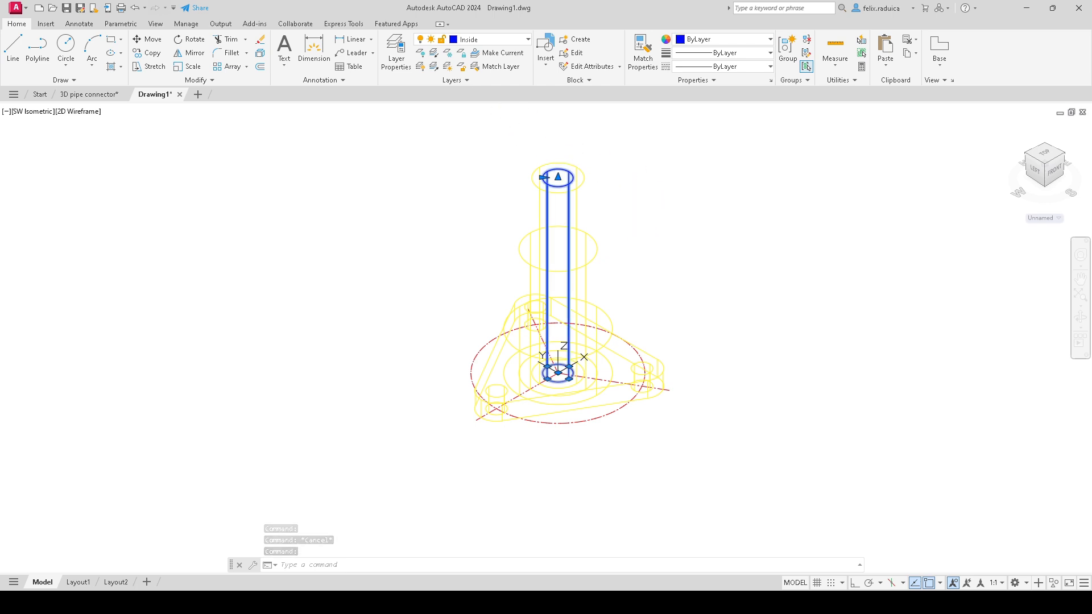
pyautogui.press('Escape')
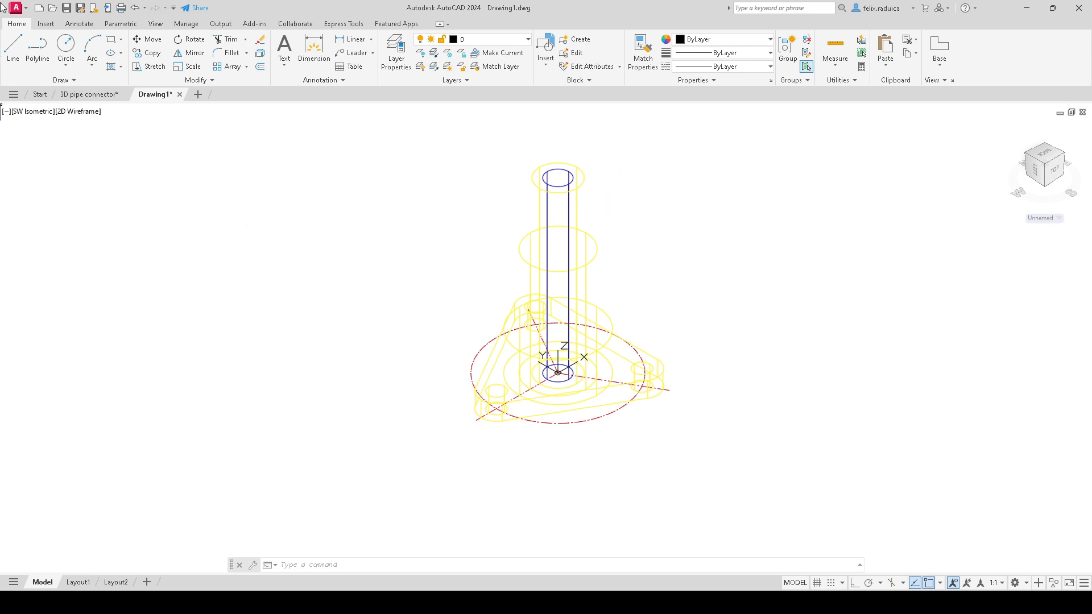
pyautogui.click(84, 112)
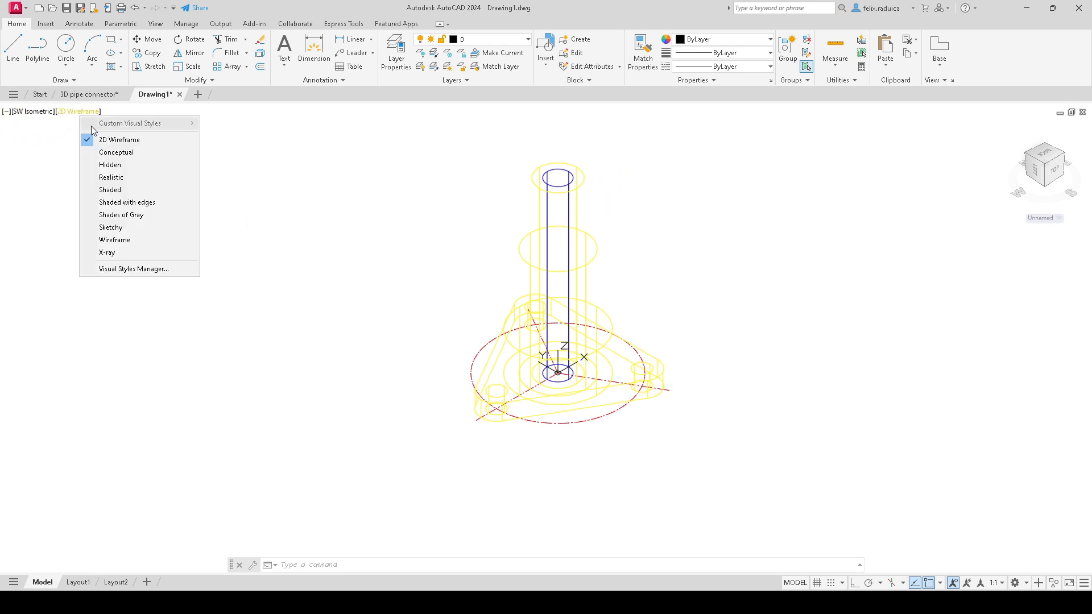
pyautogui.click(108, 149)
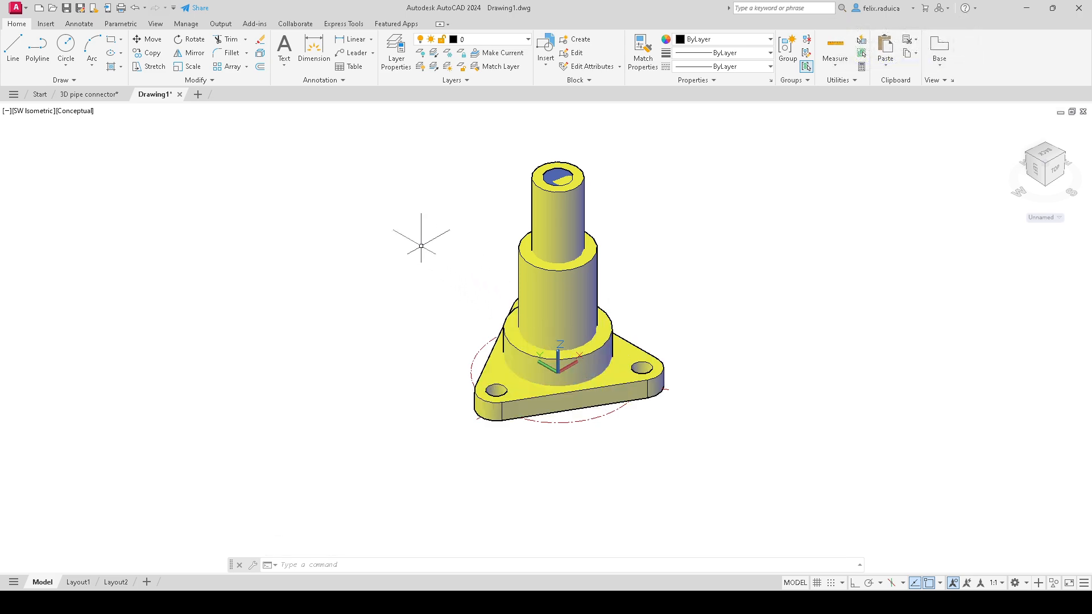
# Step: Consult the 3D pipe connector reference and place the UCS in Drawing1 at 0,0,35, keeping the X direction and pointing the Y axis up the pipe
pyautogui.click(90, 94)
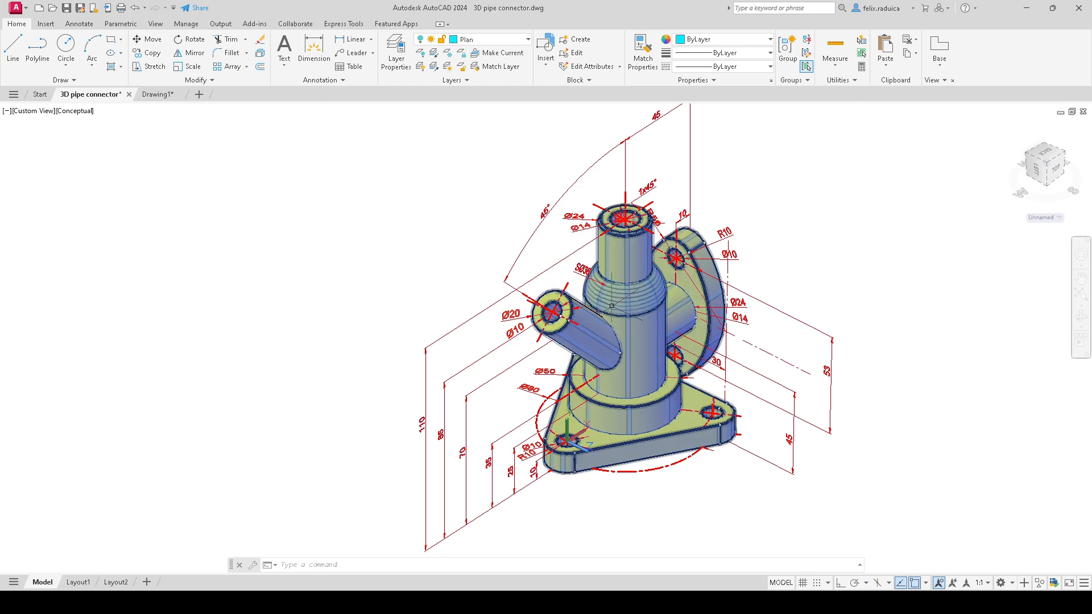
pyautogui.click(723, 266)
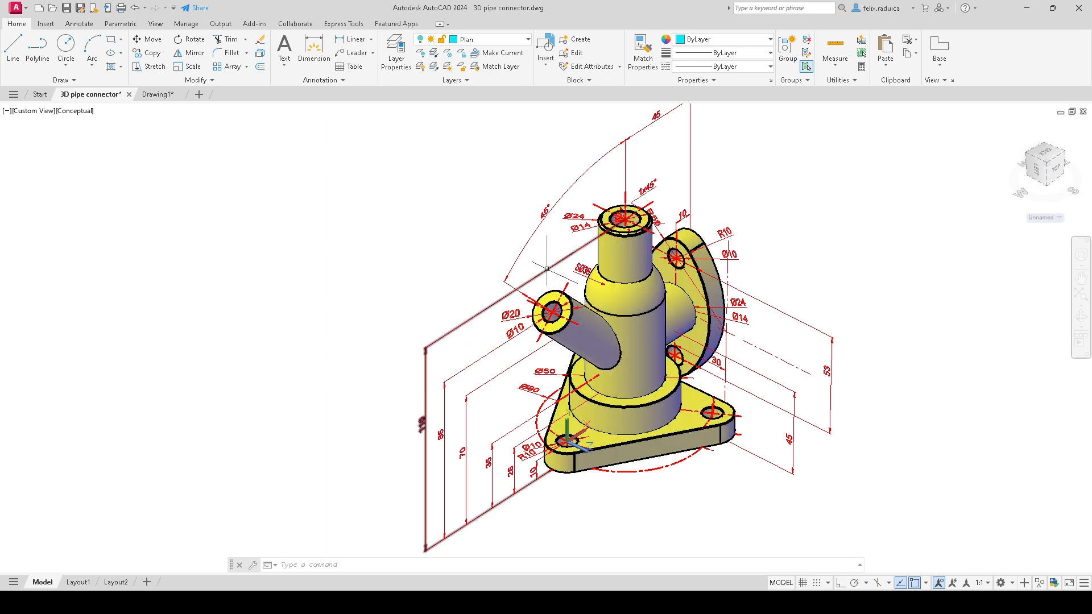
pyautogui.moveTo(547, 268)
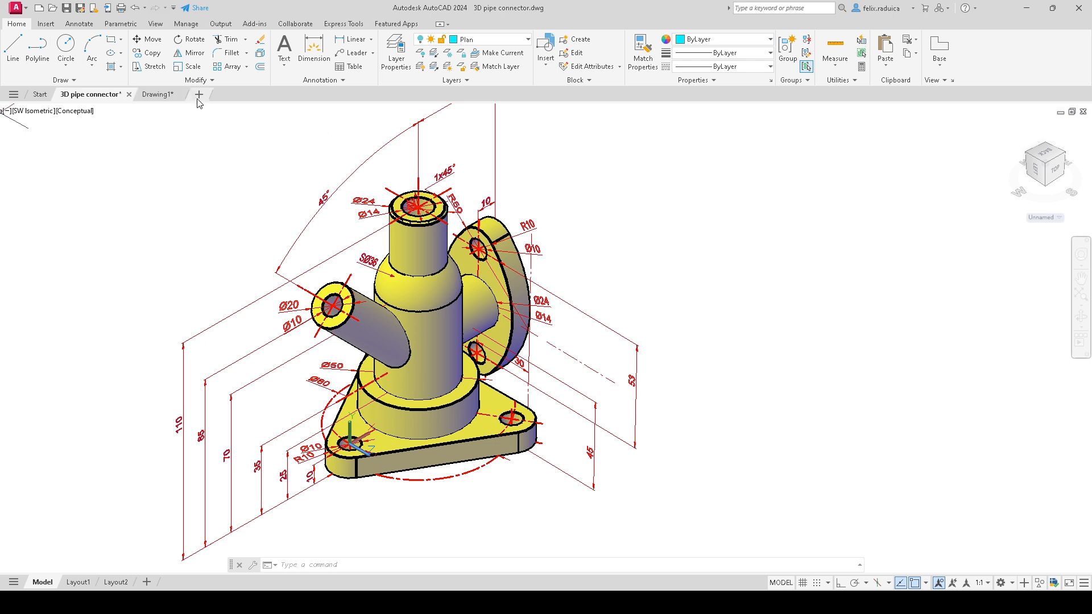
pyautogui.click(157, 95)
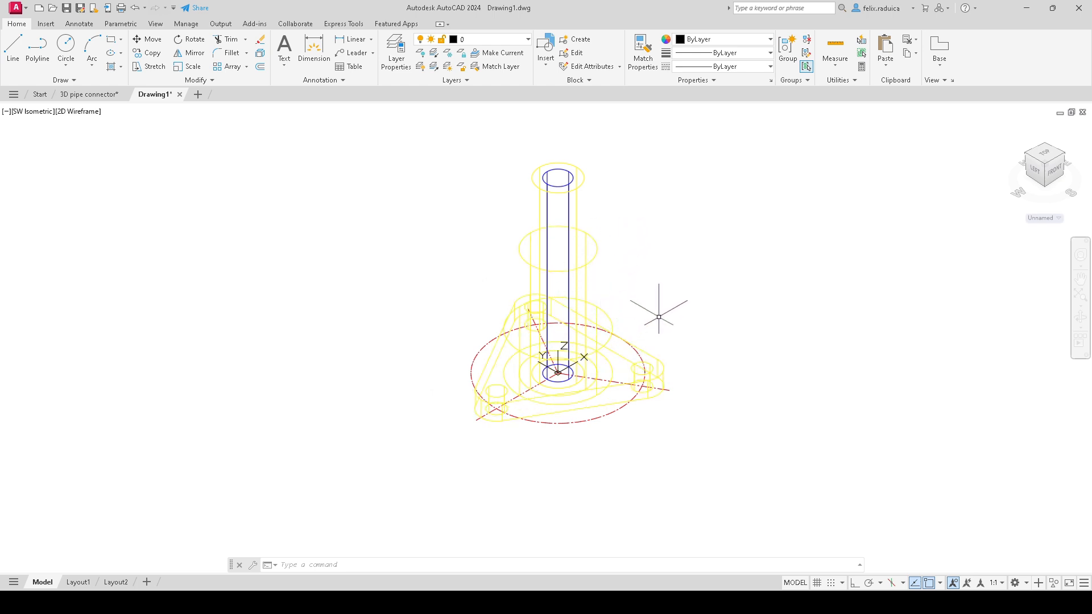
pyautogui.write('u')
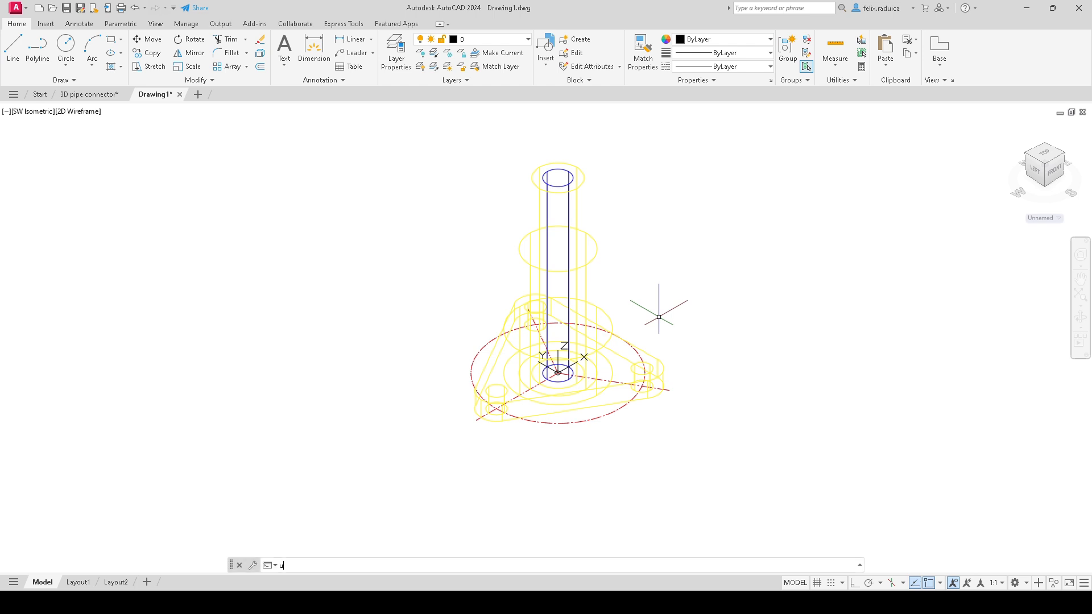
pyautogui.press('Return')
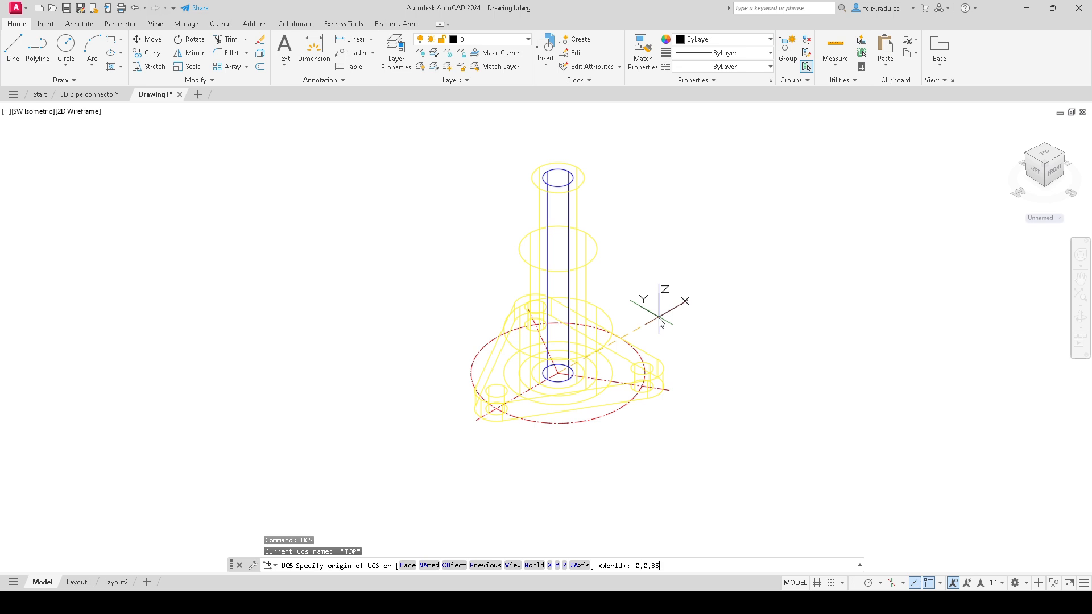
pyautogui.press('Return')
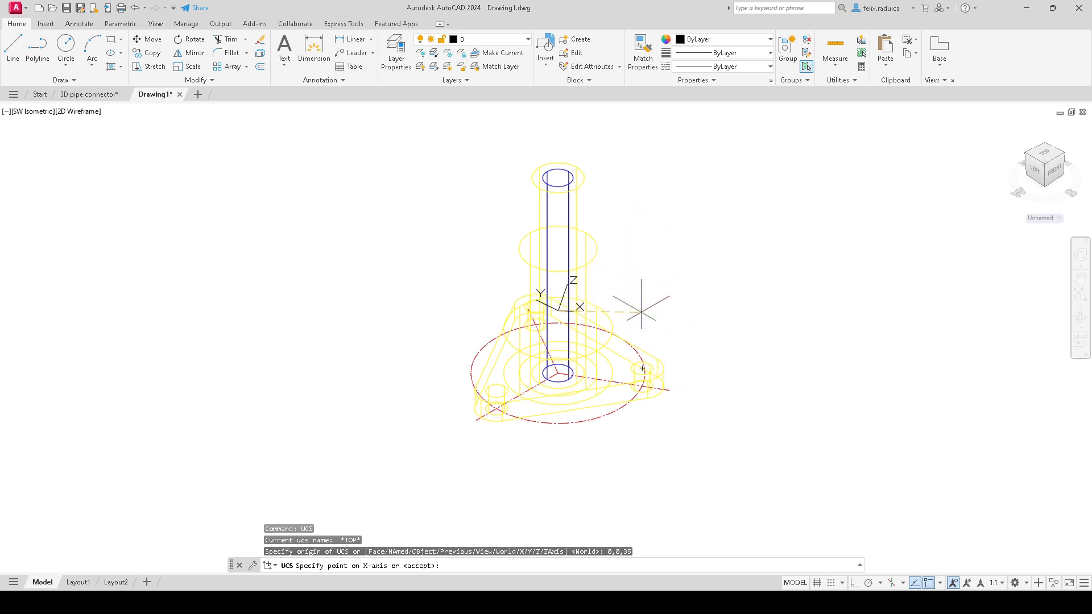
pyautogui.press('F8')
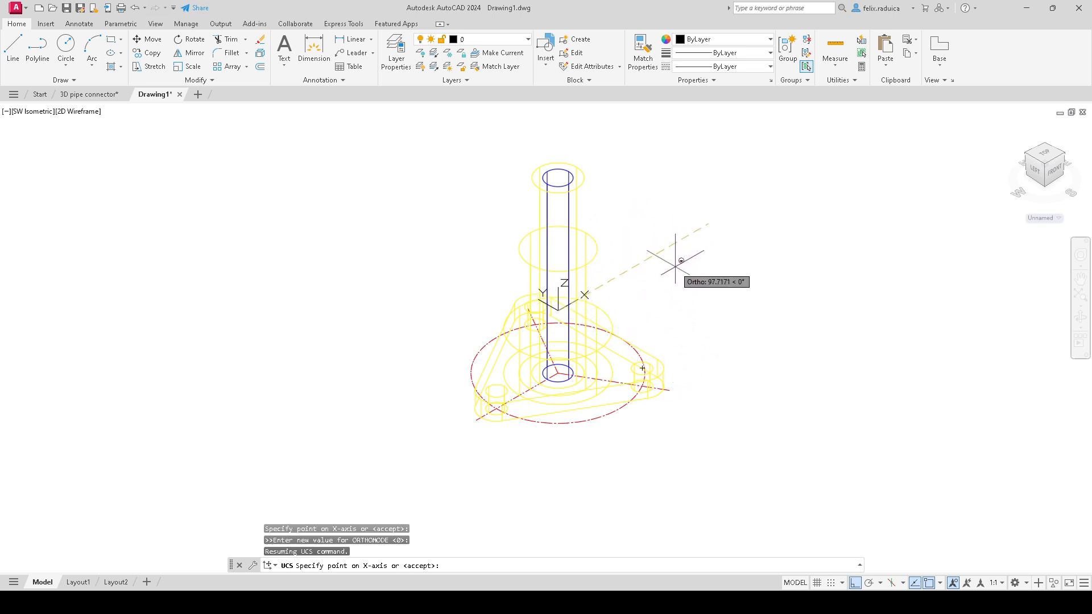
pyautogui.click(666, 257)
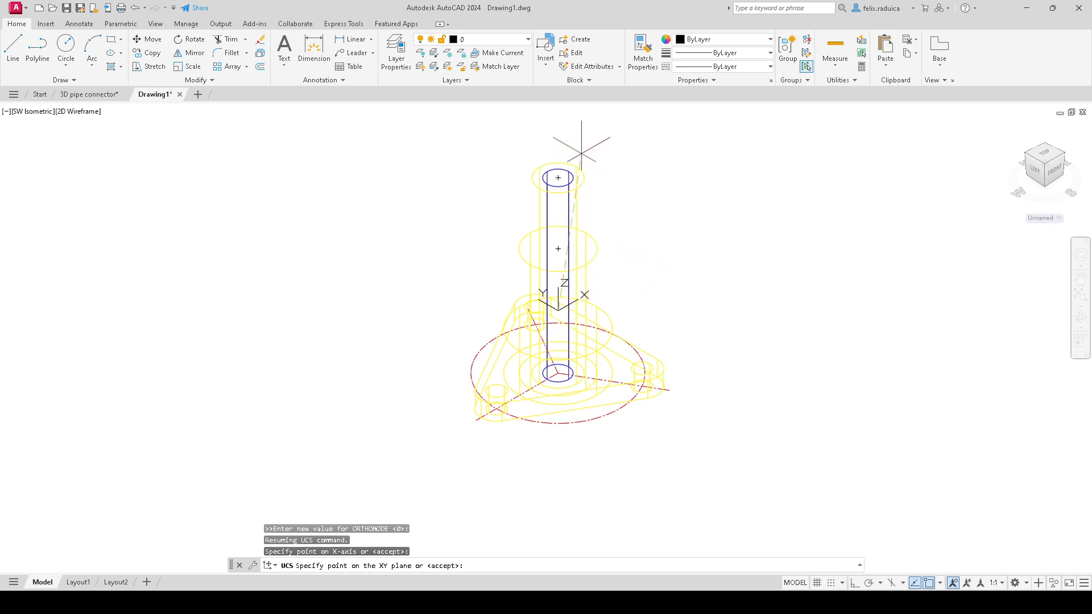
pyautogui.press('F8')
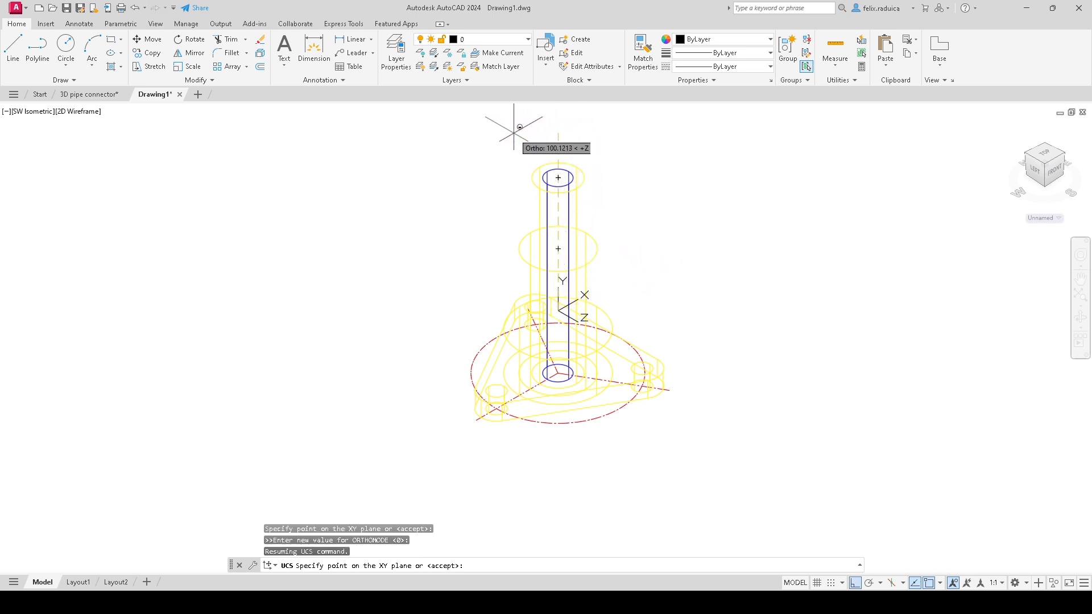
pyautogui.click(565, 129)
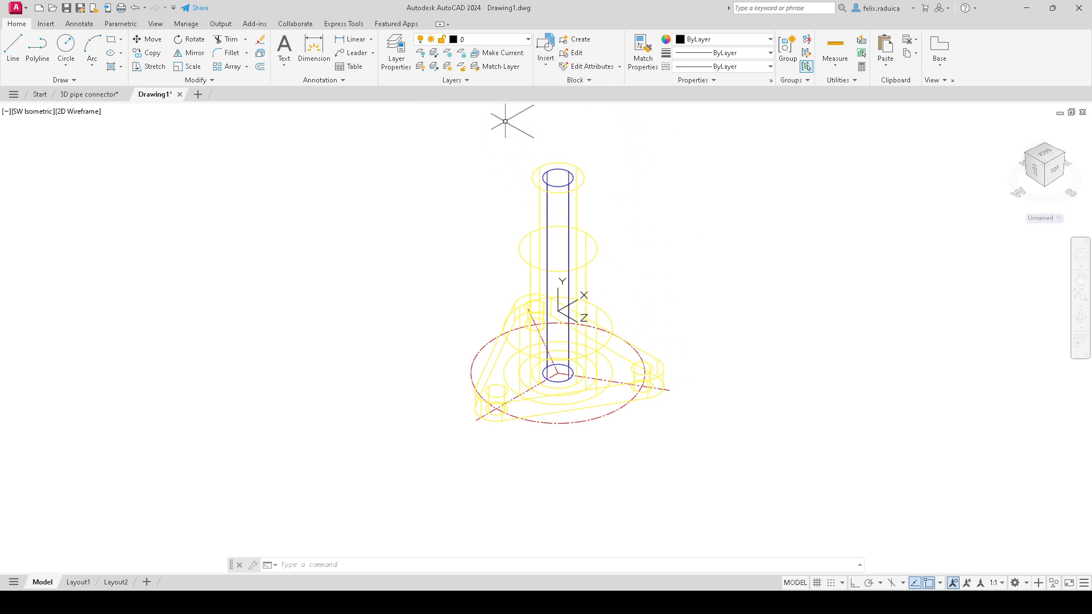
# Step: Make the Axis layer the current layer
pyautogui.write('a')
pyautogui.press('Return')
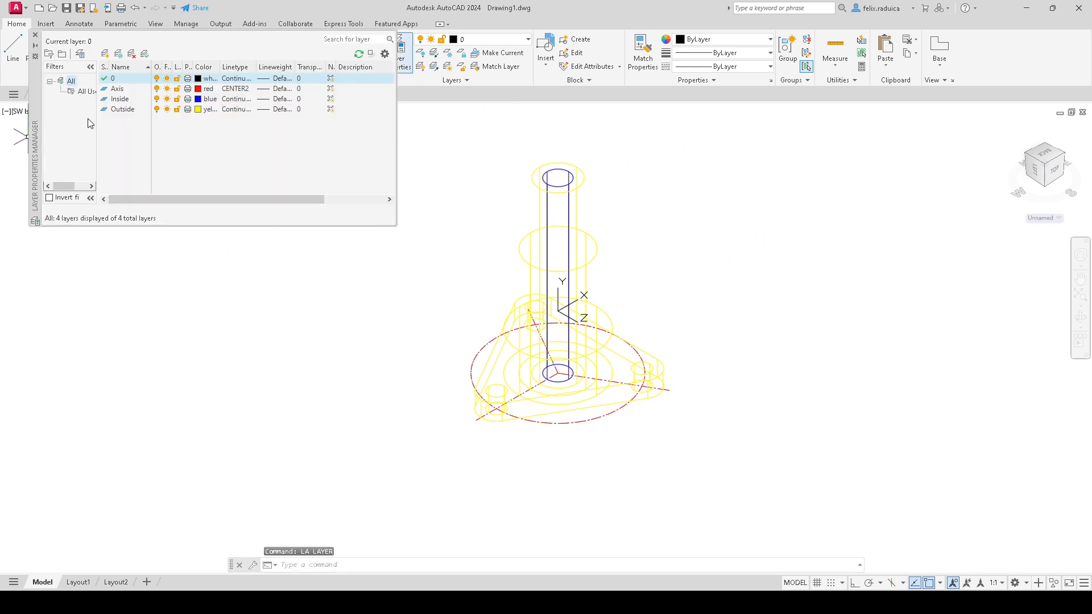
pyautogui.doubleClick(124, 89)
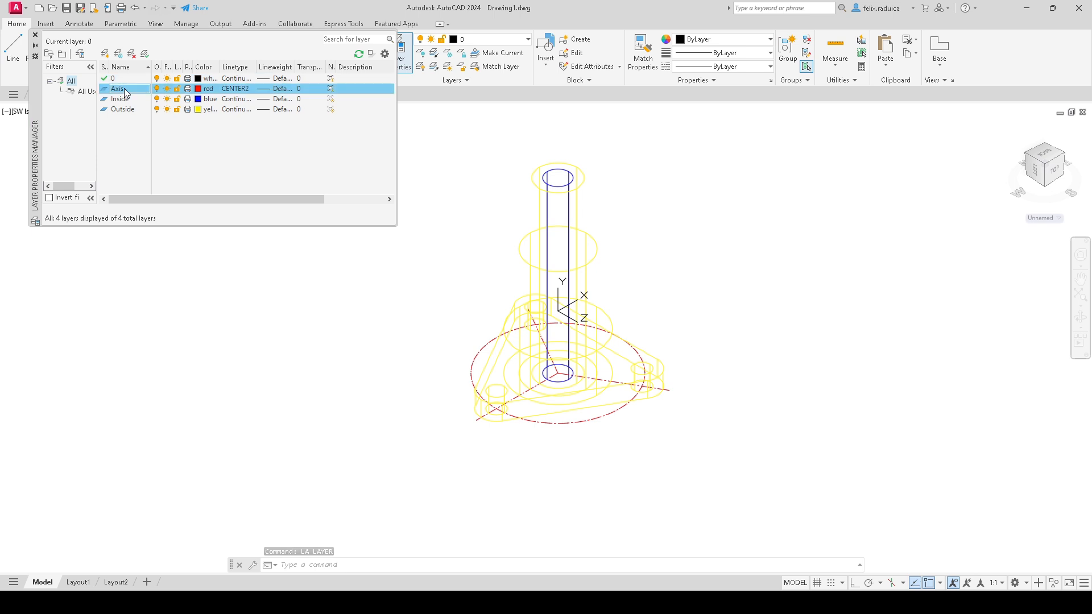
pyautogui.click(35, 35)
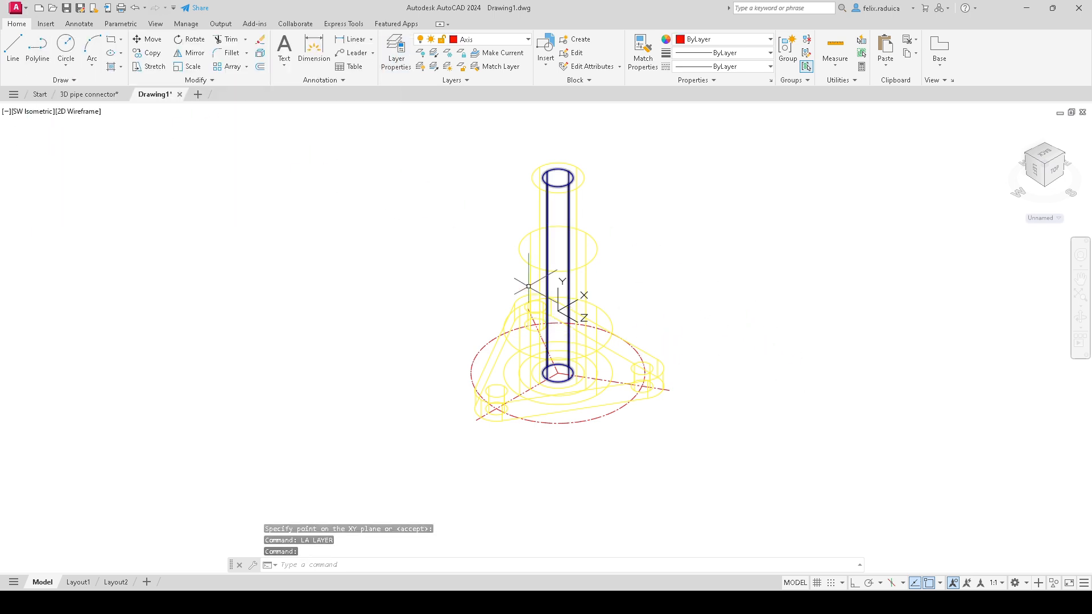
# Step: Draw the inclined branch's centre line from 0,0, 100 mm long at 135 degrees
pyautogui.write('1')
pyautogui.press('Return')
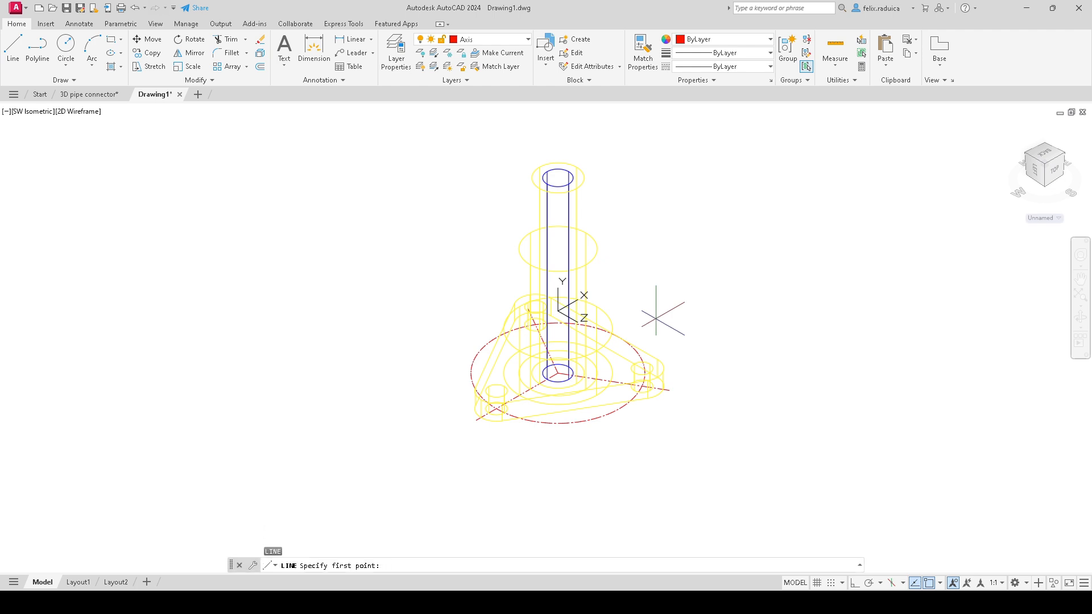
pyautogui.press('Return')
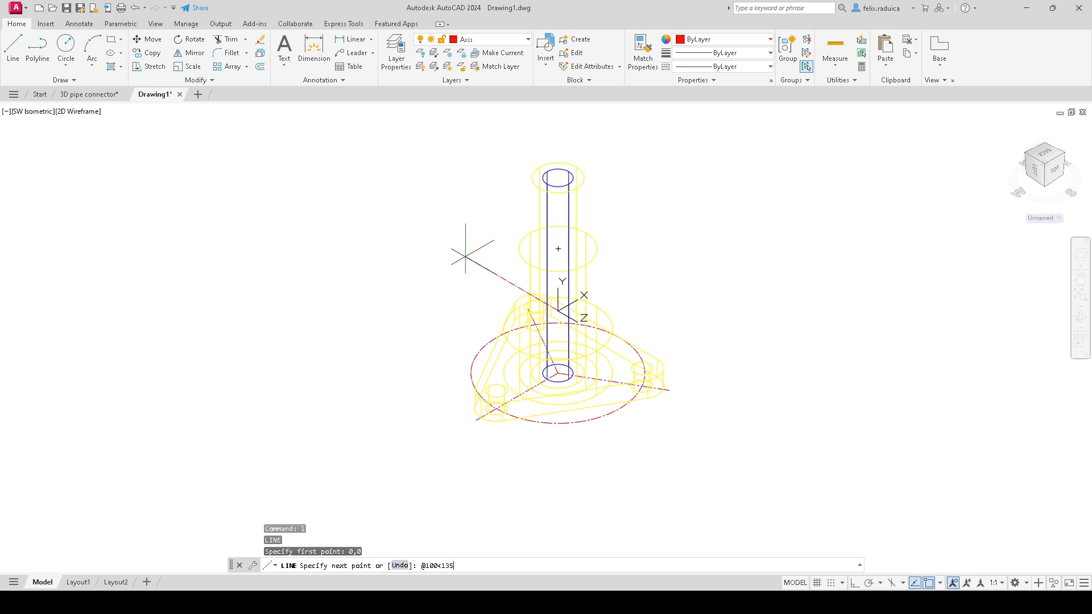
pyautogui.press('Return')
pyautogui.press('Return')
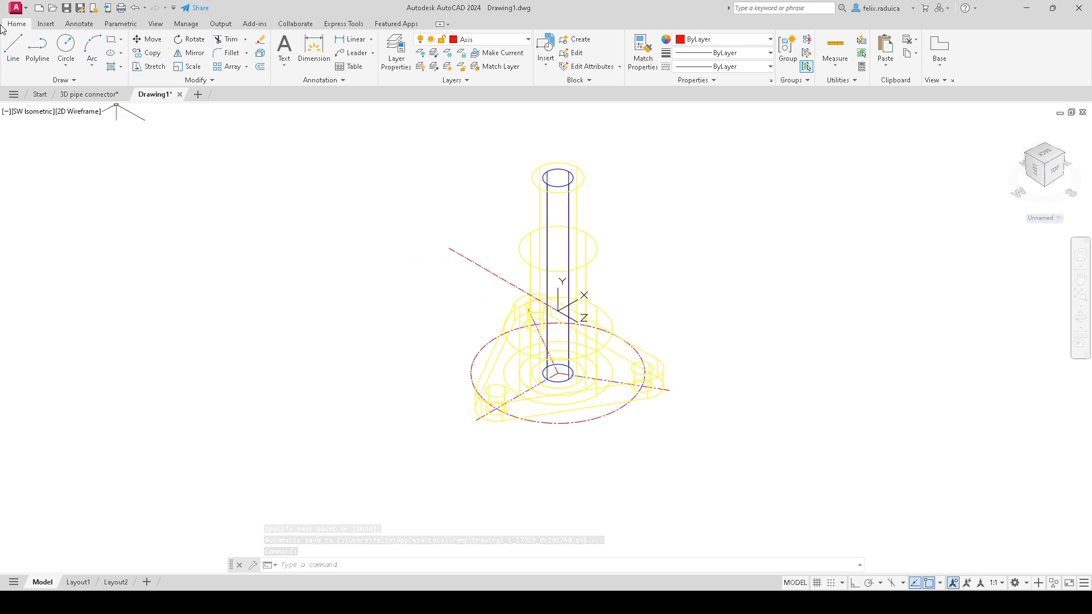
# Step: Consult the 3D pipe connector reference and draw a 10 mm diameter circle centred at 0,0 in Drawing1
pyautogui.click(88, 95)
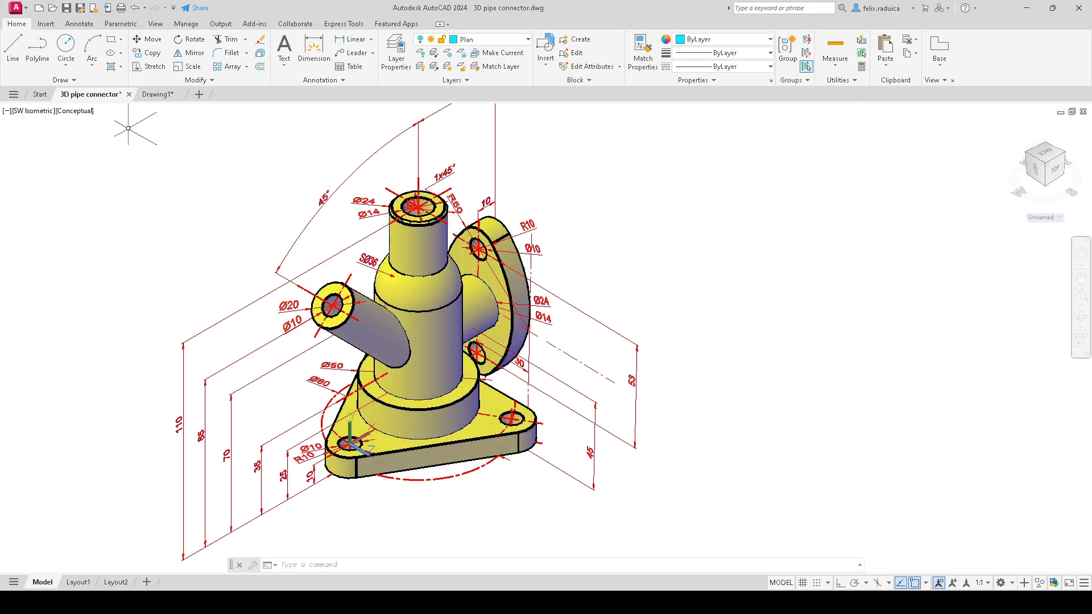
pyautogui.click(156, 95)
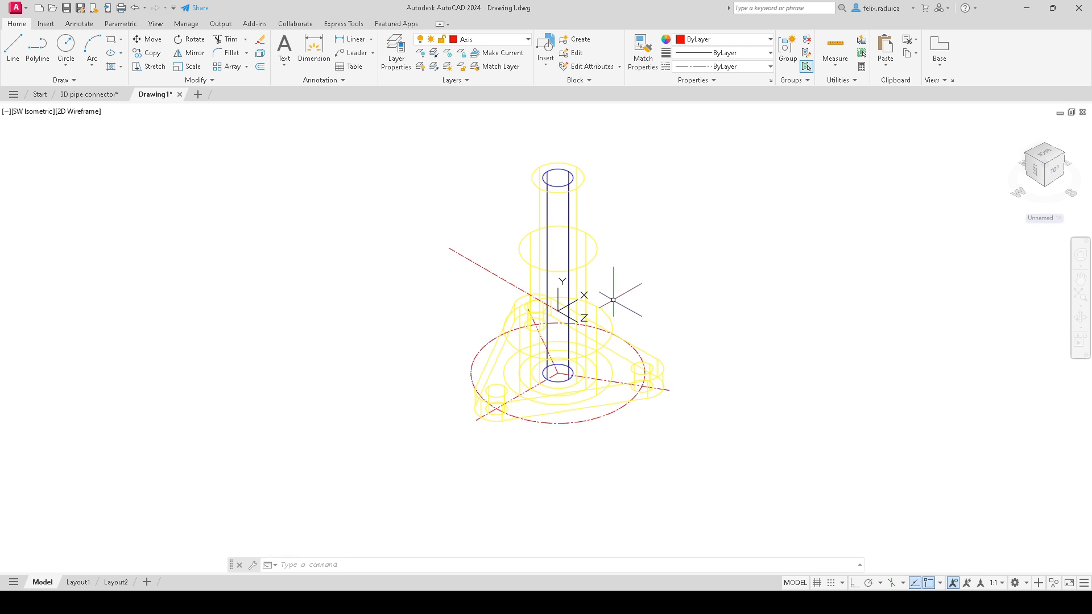
pyautogui.write('c')
pyautogui.press('Return')
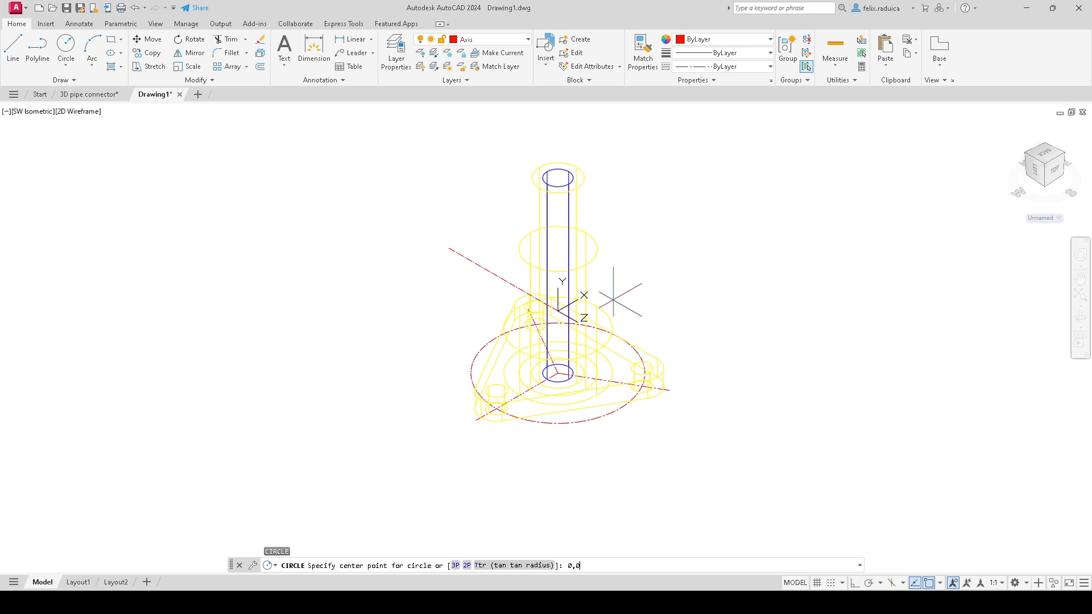
pyautogui.press('Return')
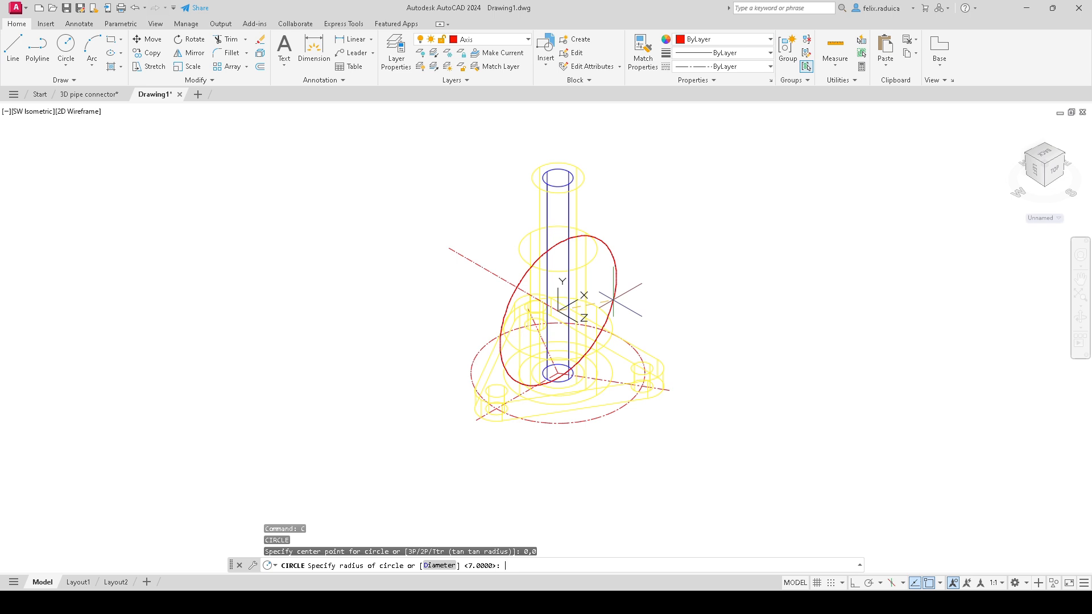
pyautogui.write('d')
pyautogui.press('Return')
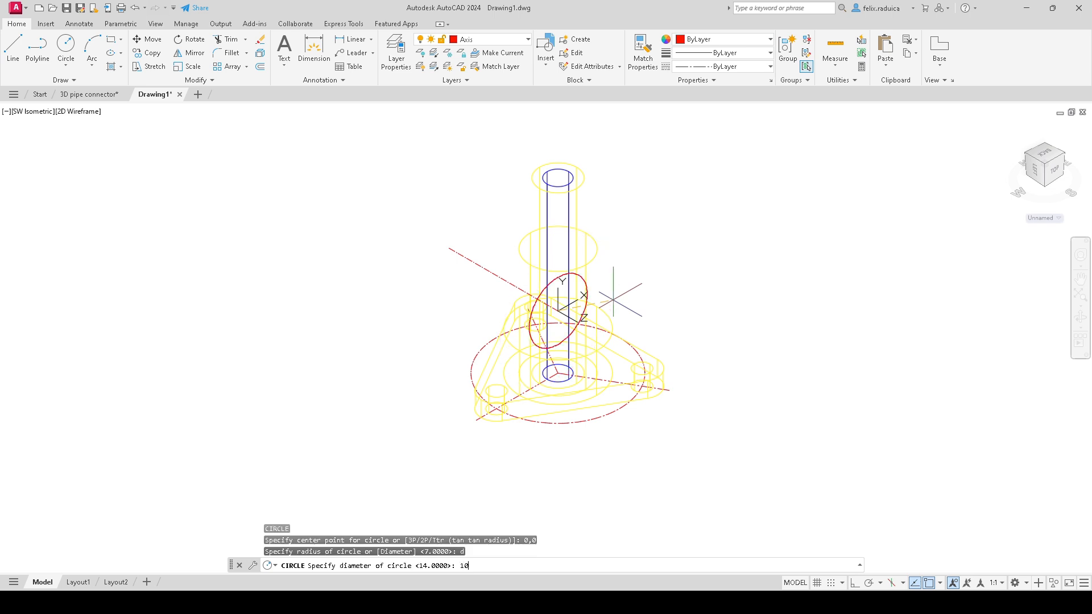
pyautogui.press('Return')
# Step: Draw a 20 mm diameter circle concentric with the 10 mm circle at the UCS origin
pyautogui.press('Return')
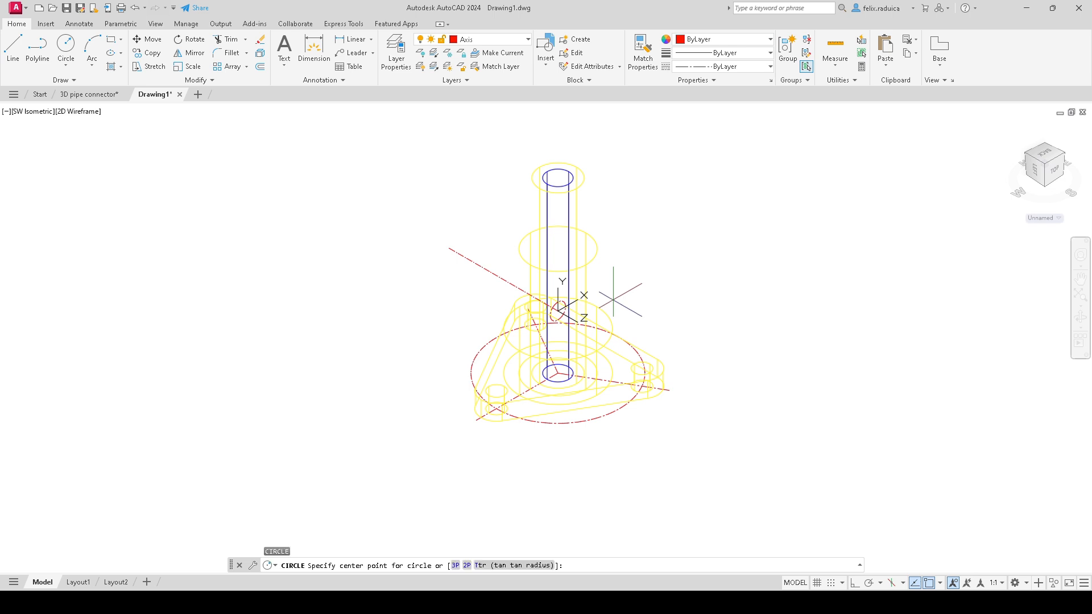
pyautogui.write('@')
pyautogui.press('Return')
pyautogui.write('d')
pyautogui.press('Return')
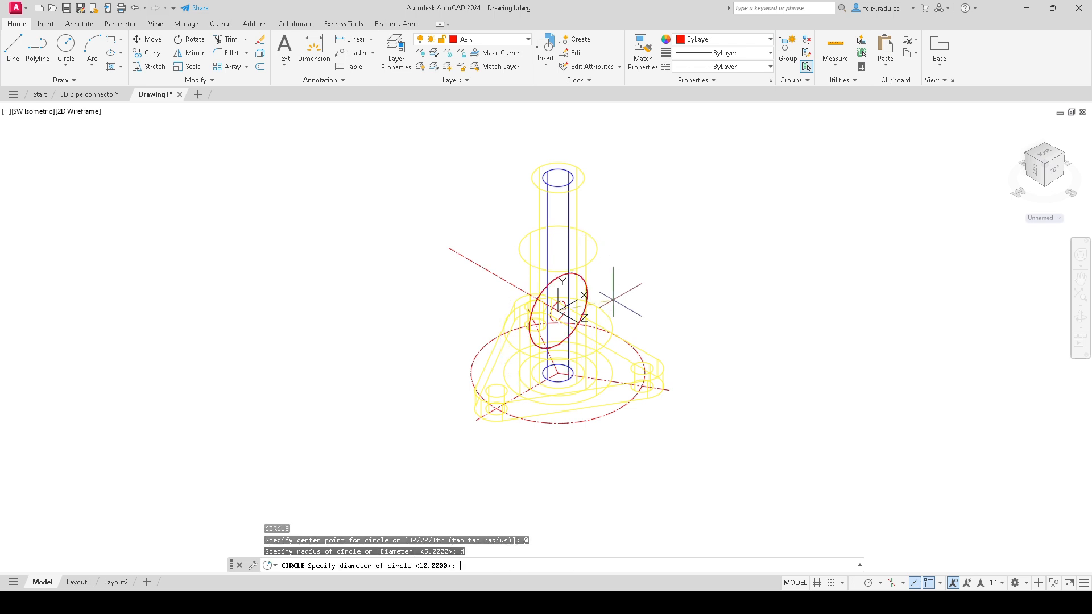
pyautogui.write('20')
pyautogui.press('Return')
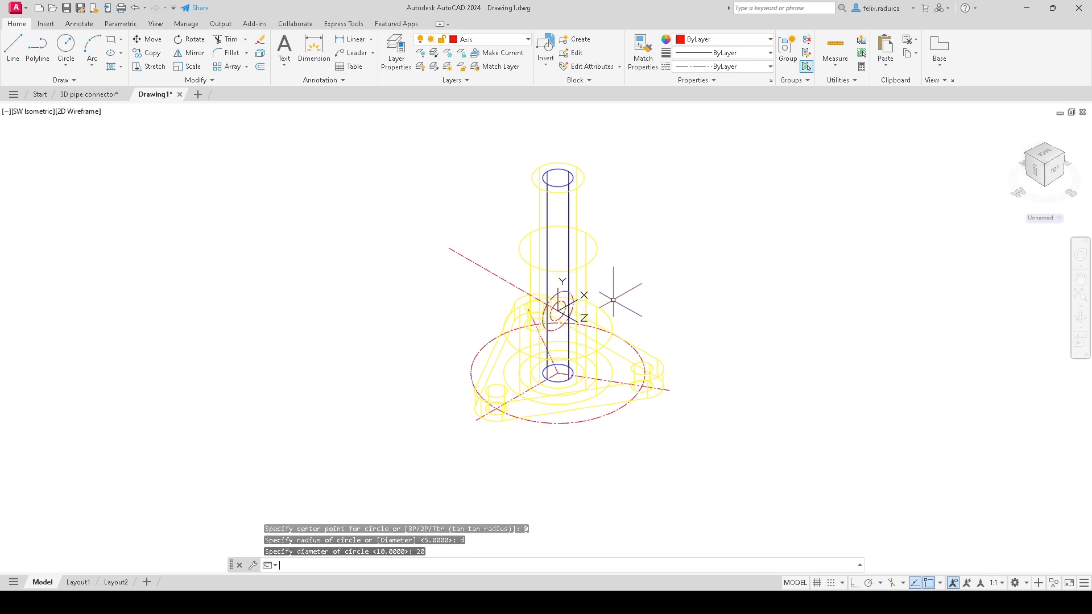
pyautogui.press('Escape')
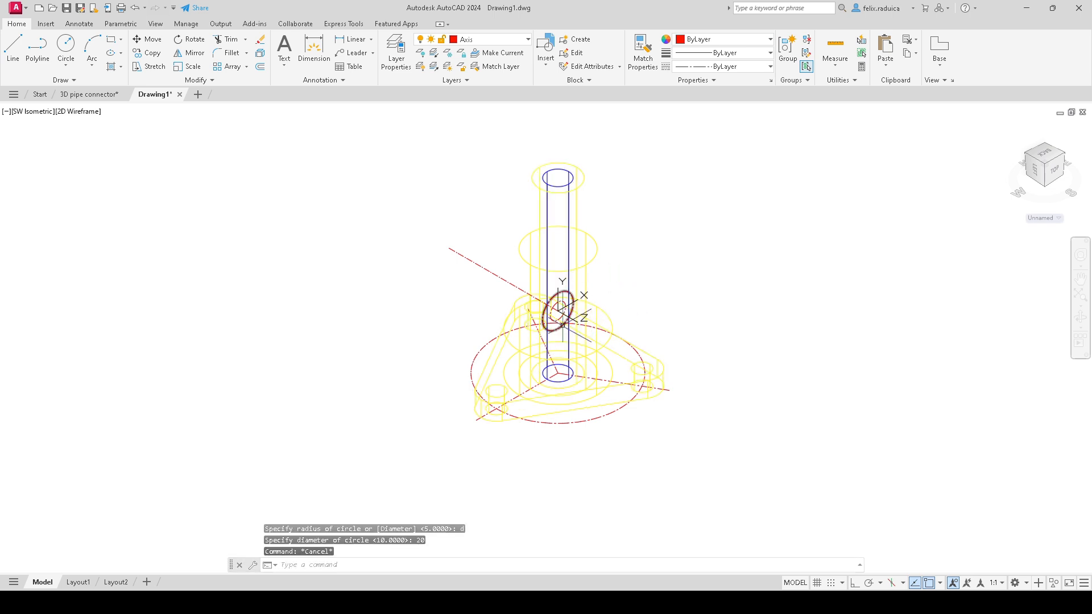
# Step: Move the 20 mm and 10 mm branch circles to layer 0
pyautogui.scroll(2, 579, 313)
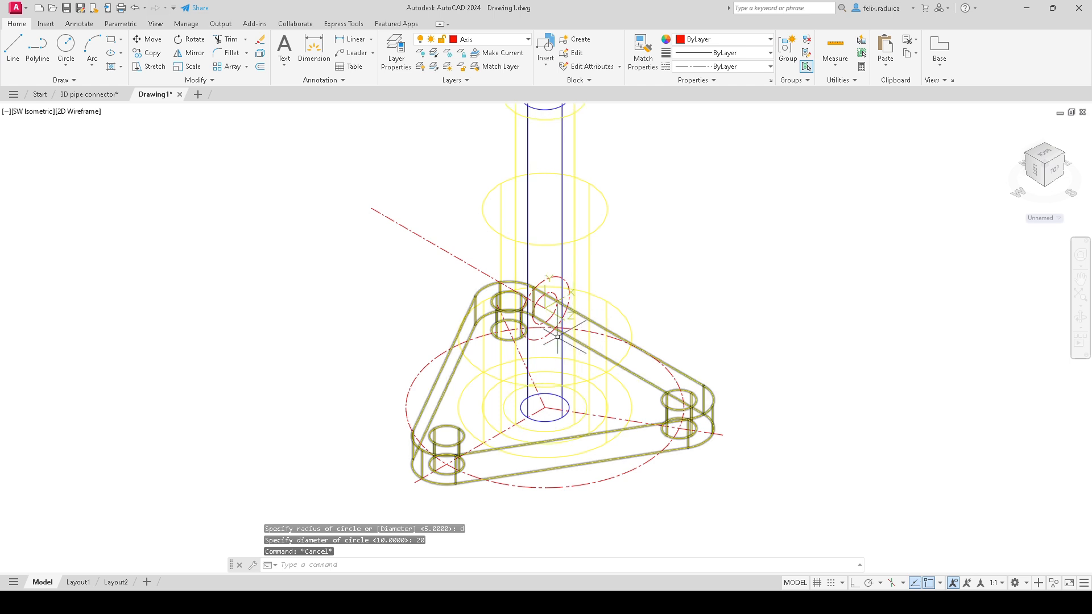
pyautogui.scroll(2, 580, 295)
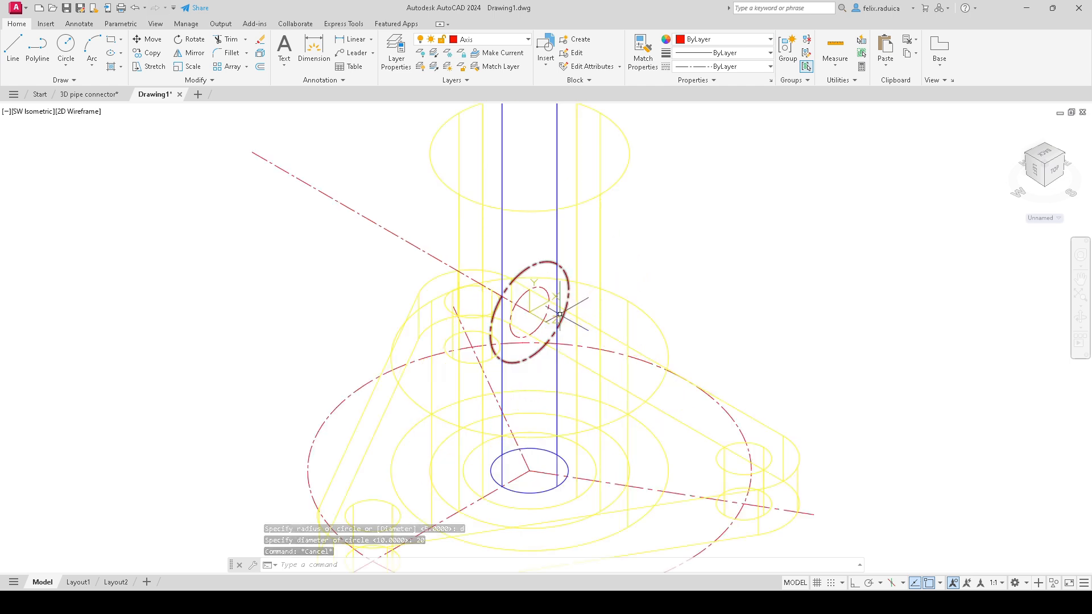
pyautogui.click(552, 314)
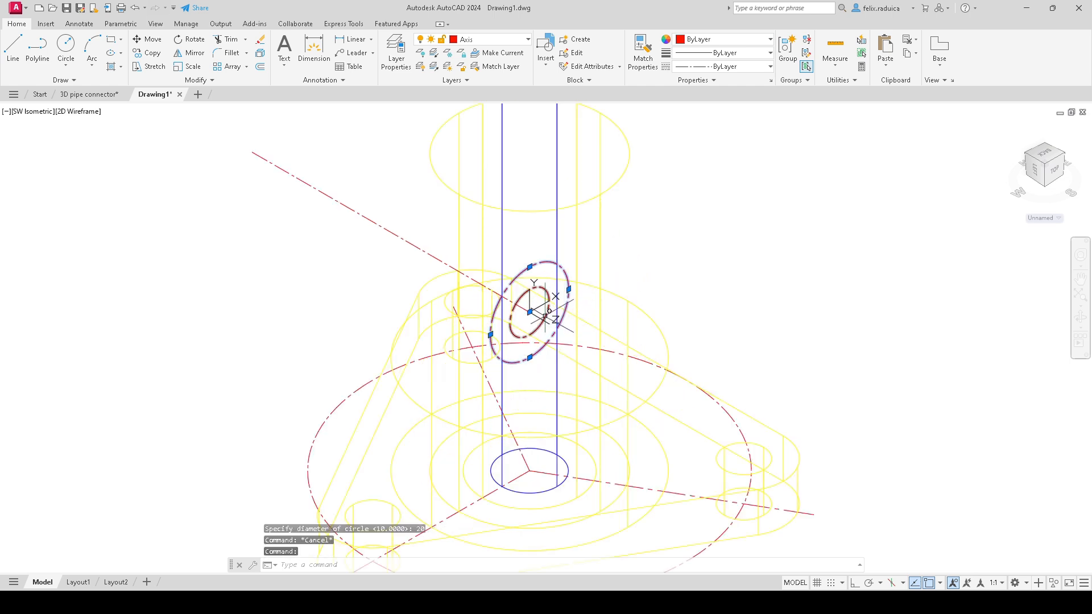
pyautogui.click(549, 308)
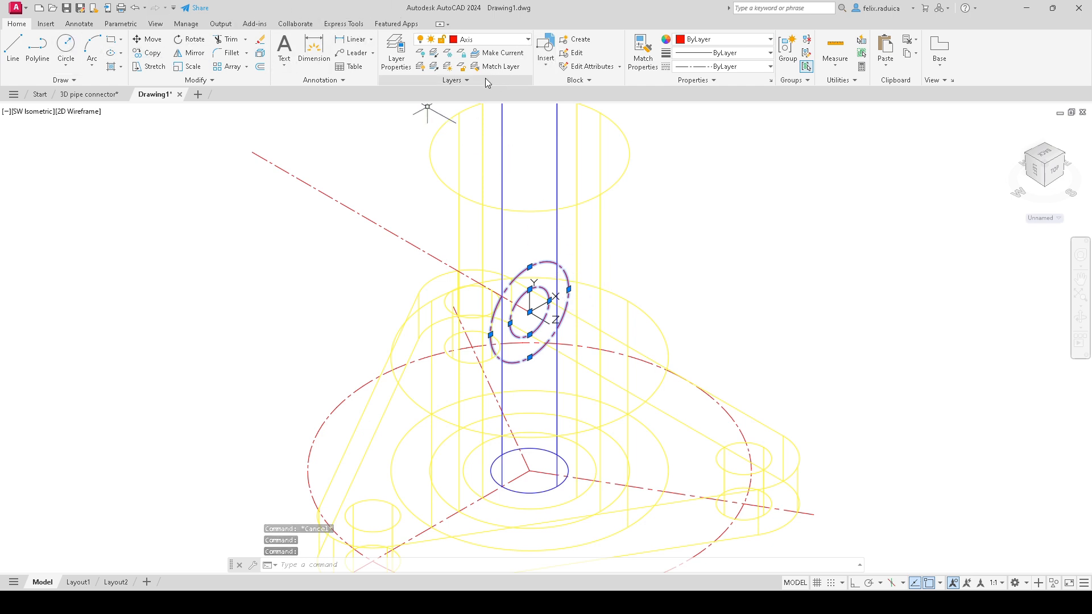
pyautogui.click(500, 40)
pyautogui.click(493, 53)
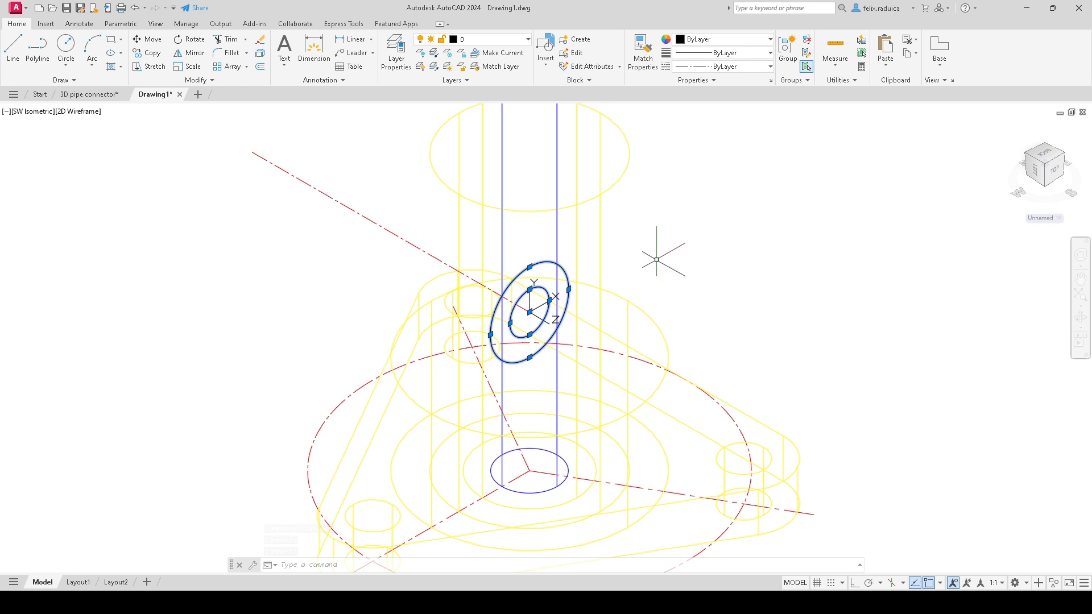
pyautogui.press('Escape')
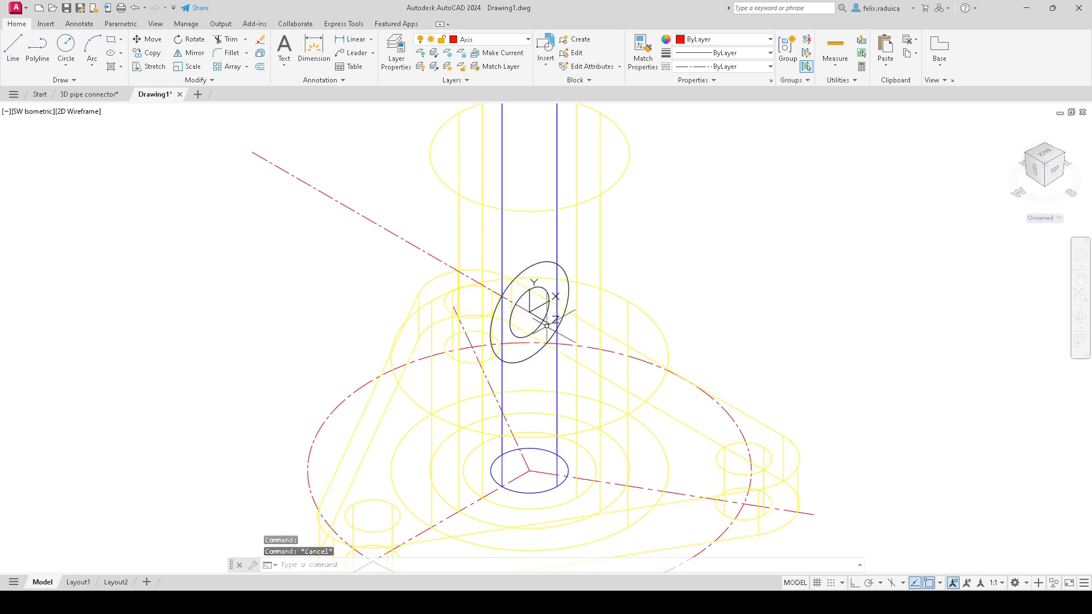
# Step: Consult the reference for the branch height and draw a line from the quadrant of the base plate's front rounded corner to @0,85,0
pyautogui.scroll(-2, 601, 328)
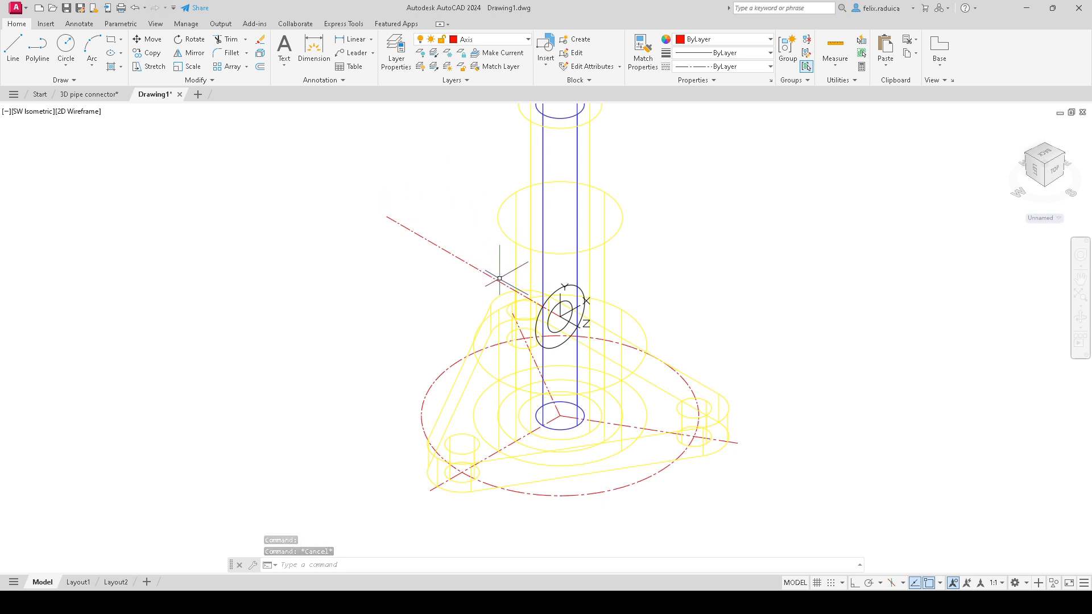
pyautogui.scroll(-2, 500, 280)
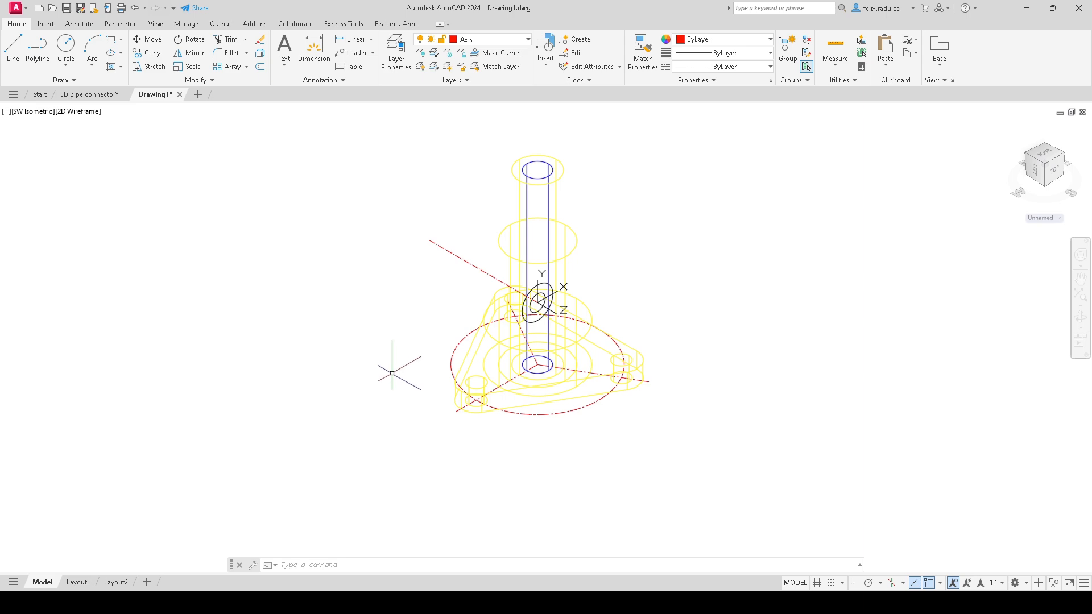
pyautogui.hotkey('ctrl', 'Tab')
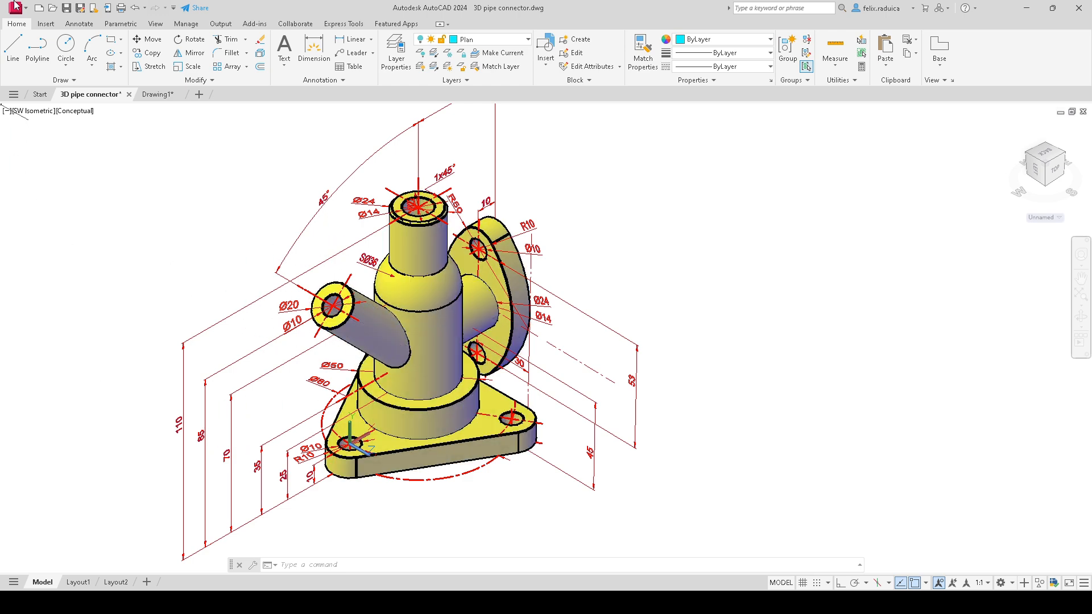
pyautogui.click(155, 95)
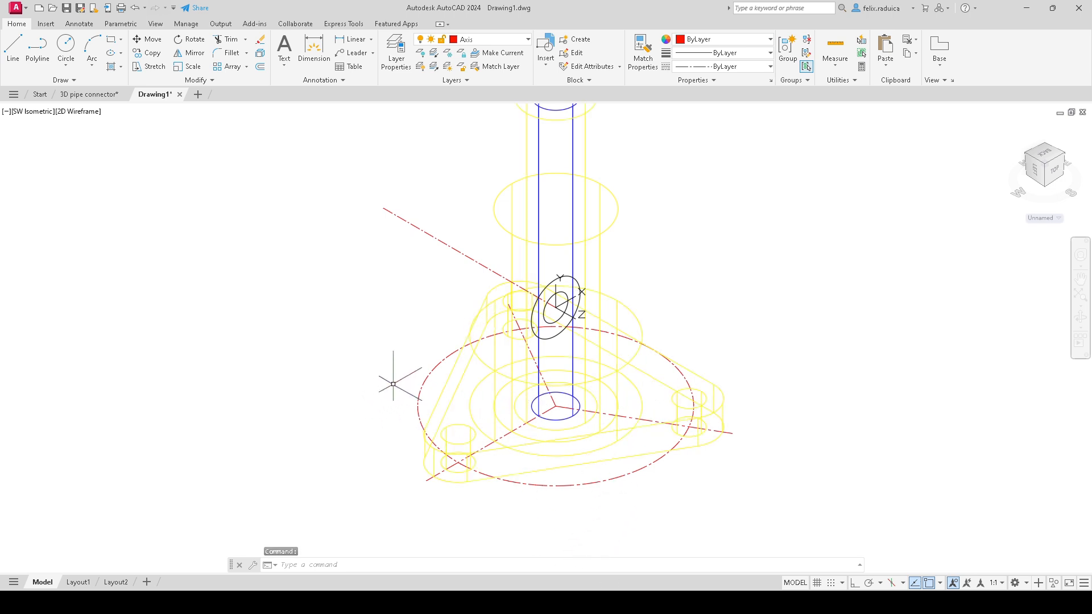
pyautogui.write('1')
pyautogui.press('Return')
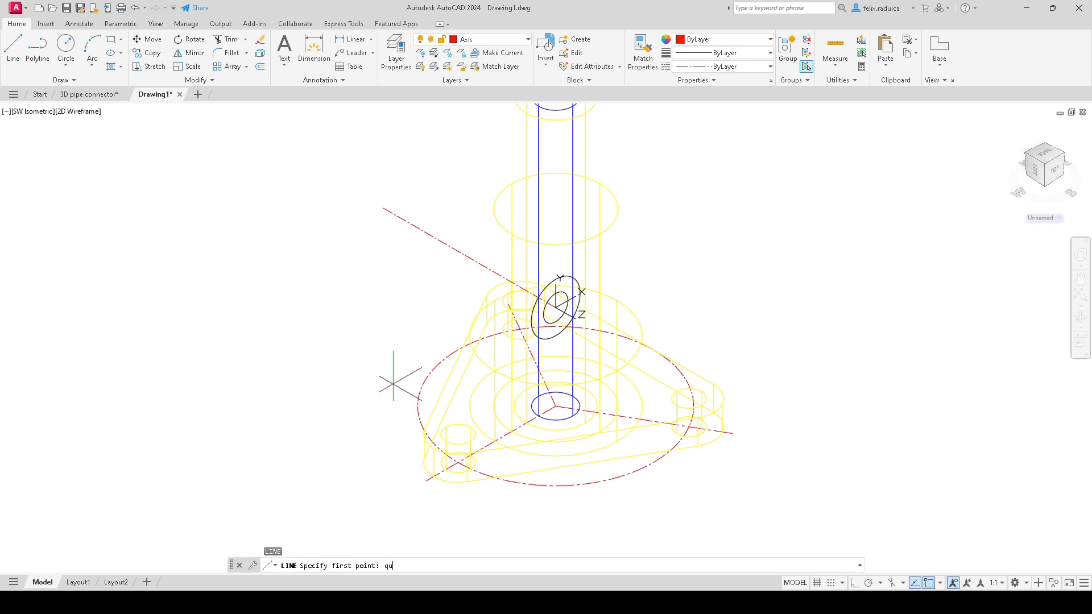
pyautogui.press('Return')
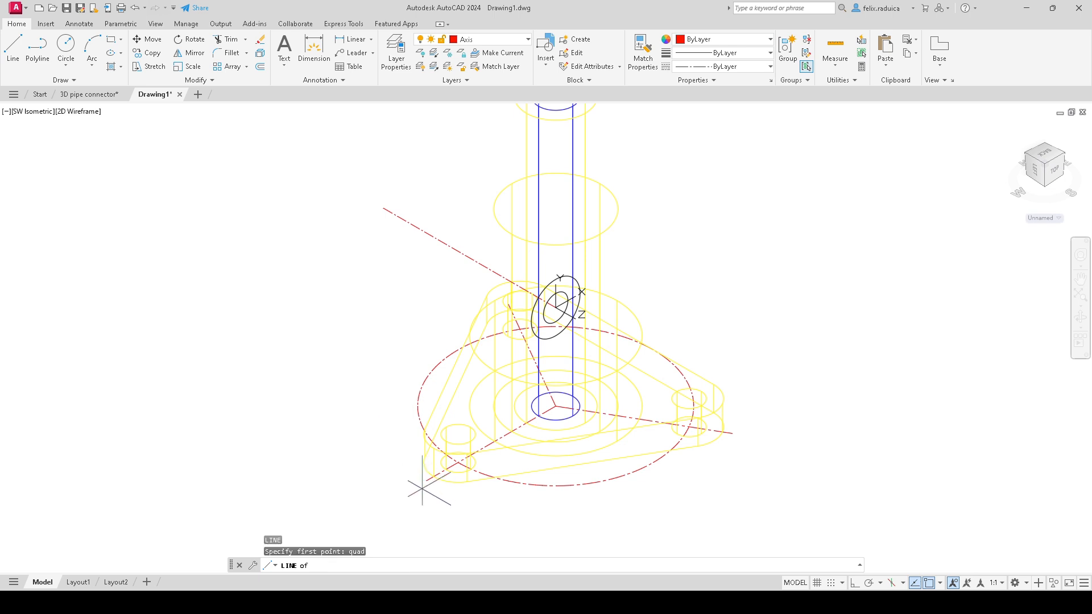
pyautogui.click(449, 487)
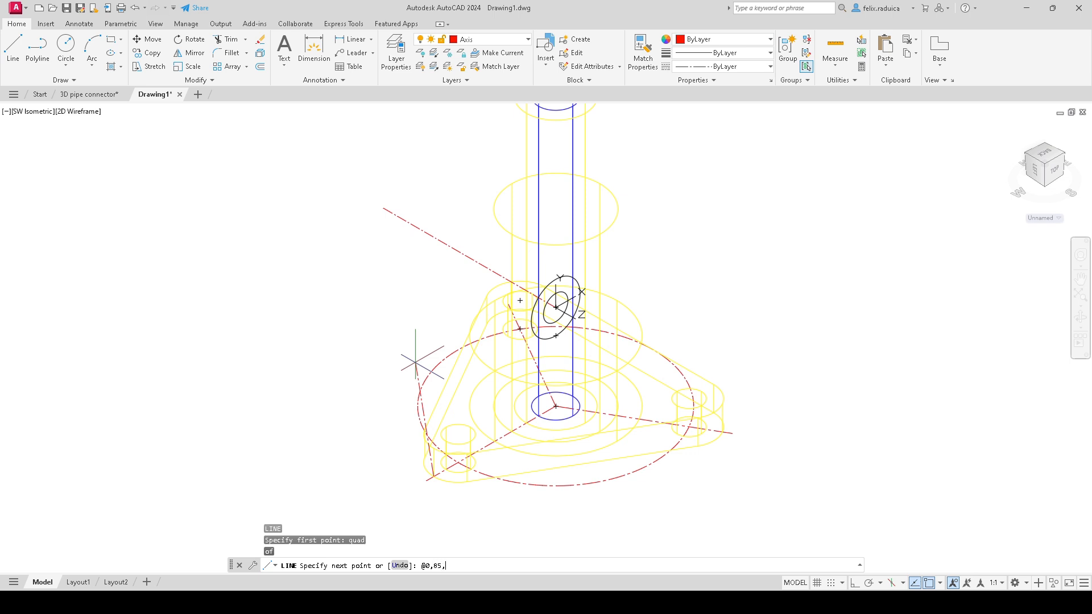
pyautogui.press('Return')
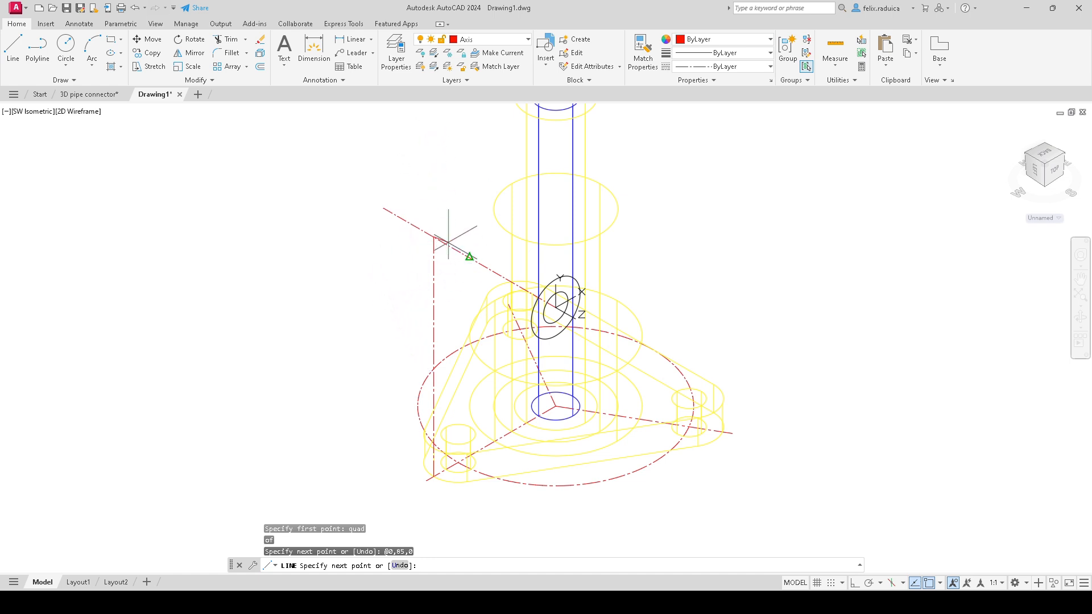
pyautogui.press('Return')
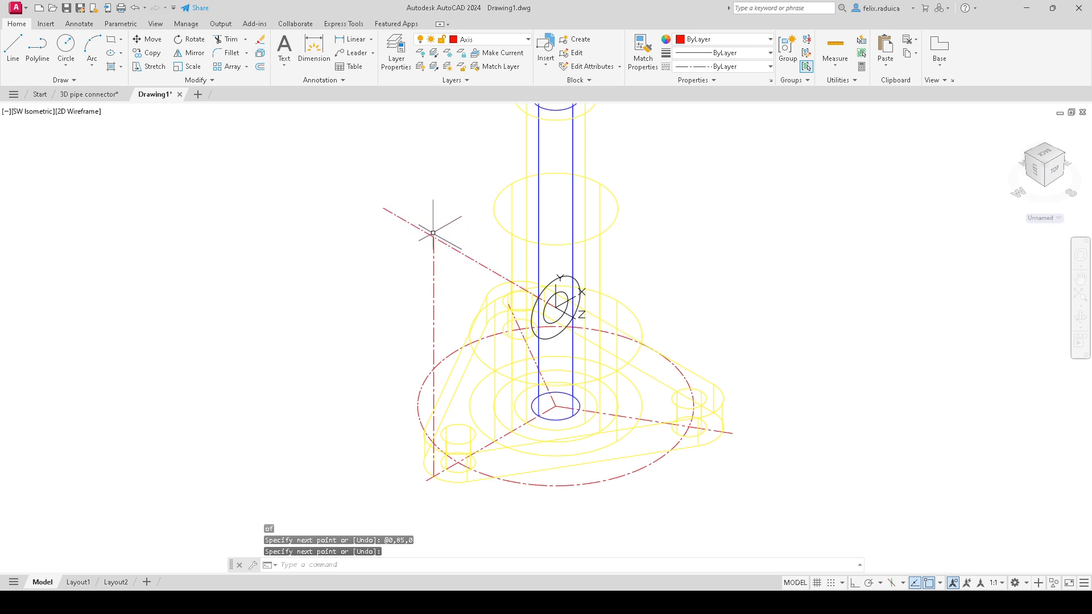
pyautogui.scroll(2, 434, 236)
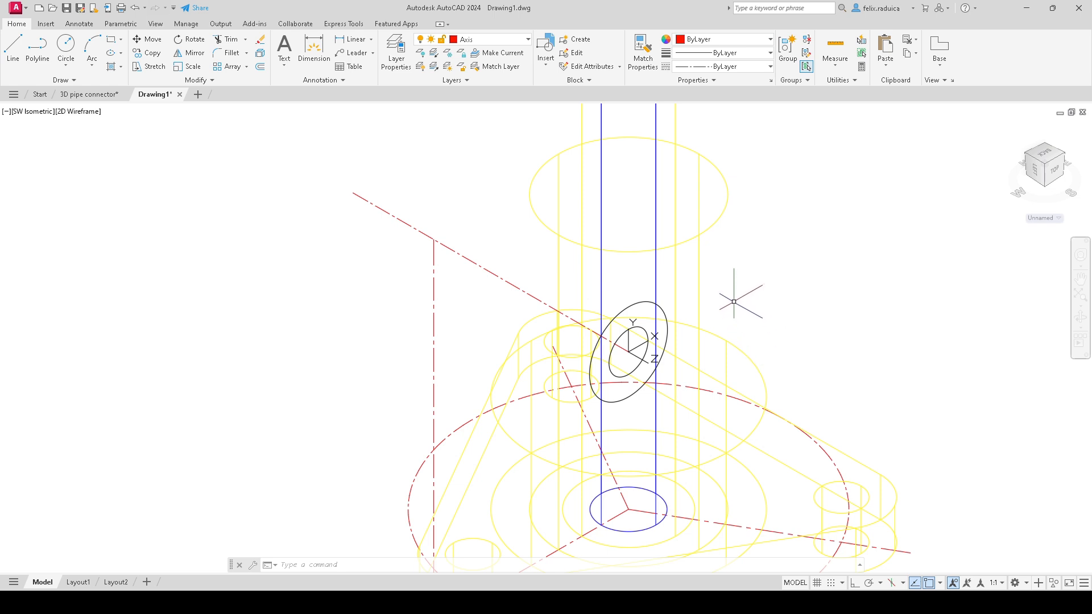
pyautogui.write('extrude')
pyautogui.press('Return')
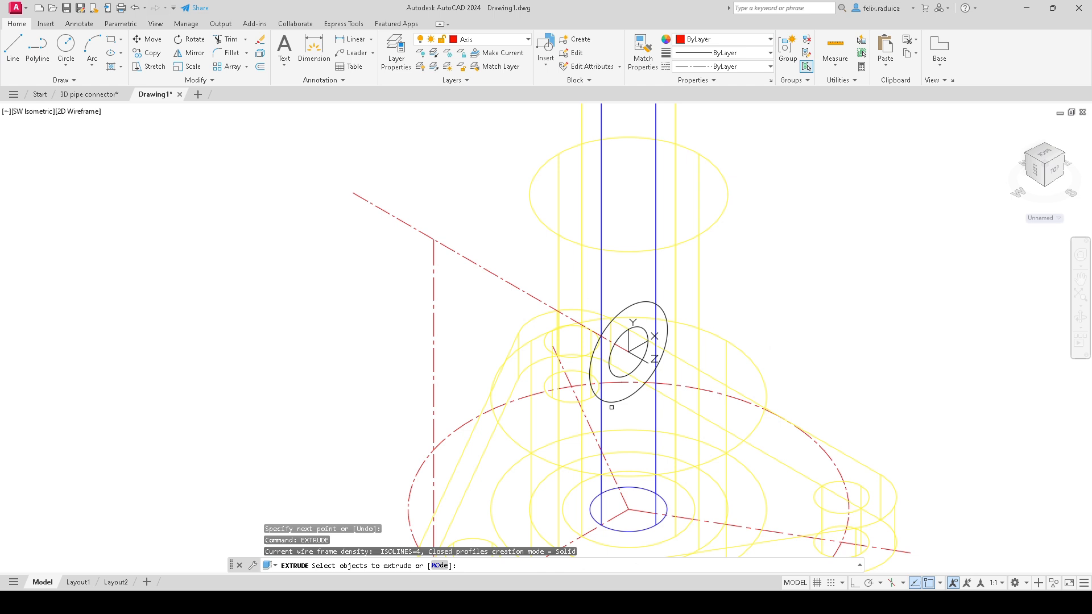
pyautogui.click(667, 360)
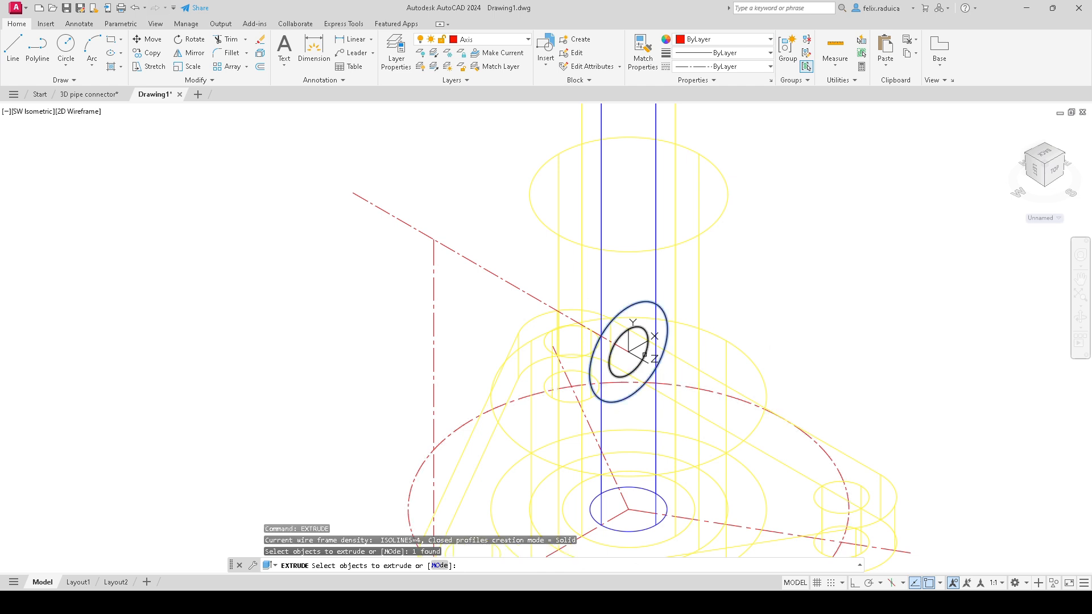
pyautogui.click(644, 355)
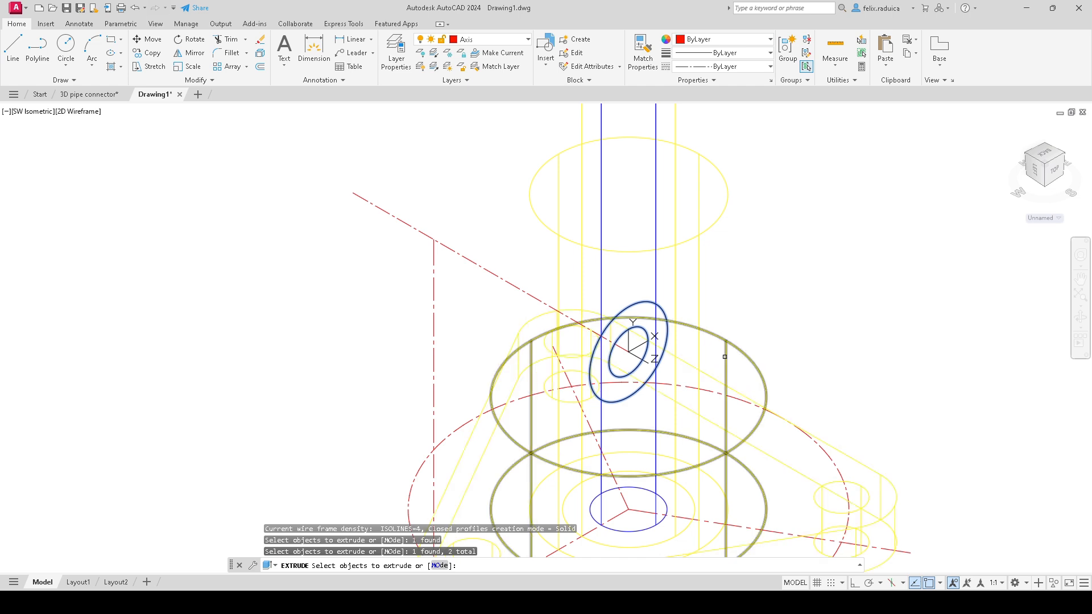
pyautogui.press('Escape')
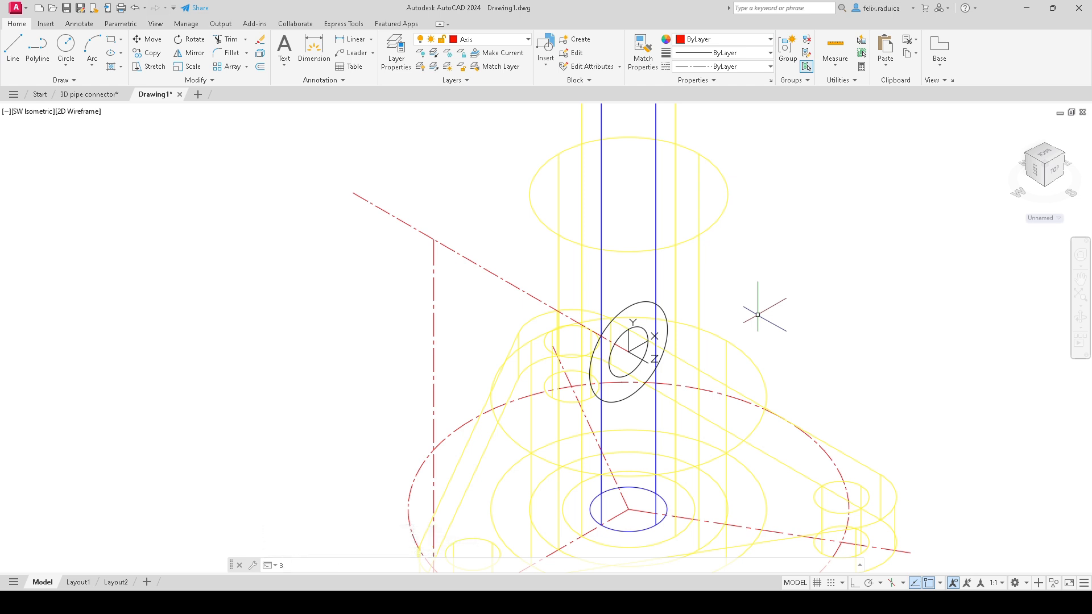
# Step: Try to rotate the 20 mm and 10 mm branch circles in 3D about their common centre
pyautogui.write('DROTATE')
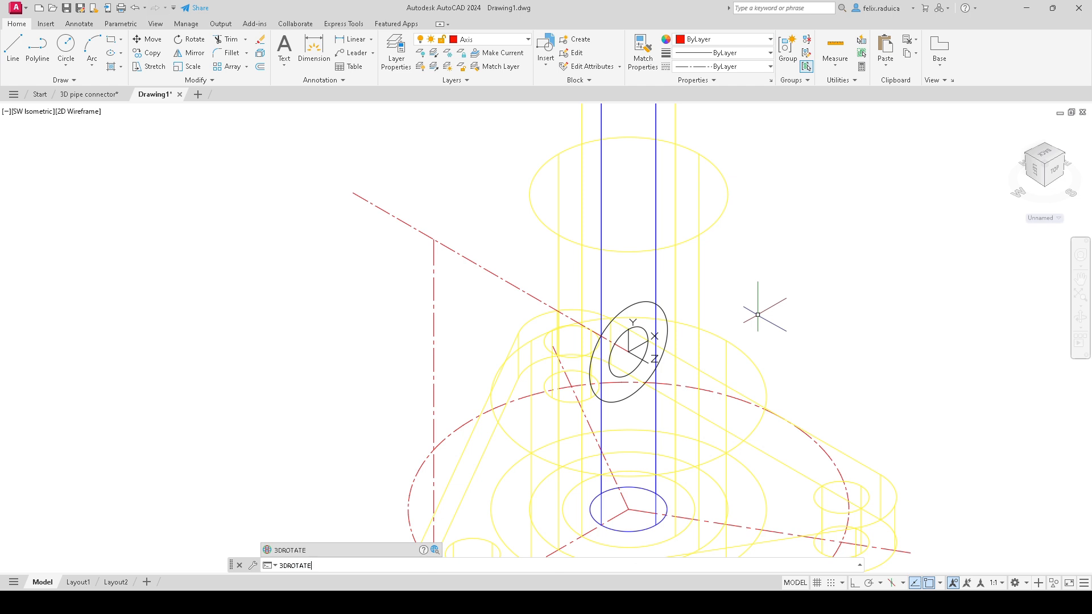
pyautogui.press('Return')
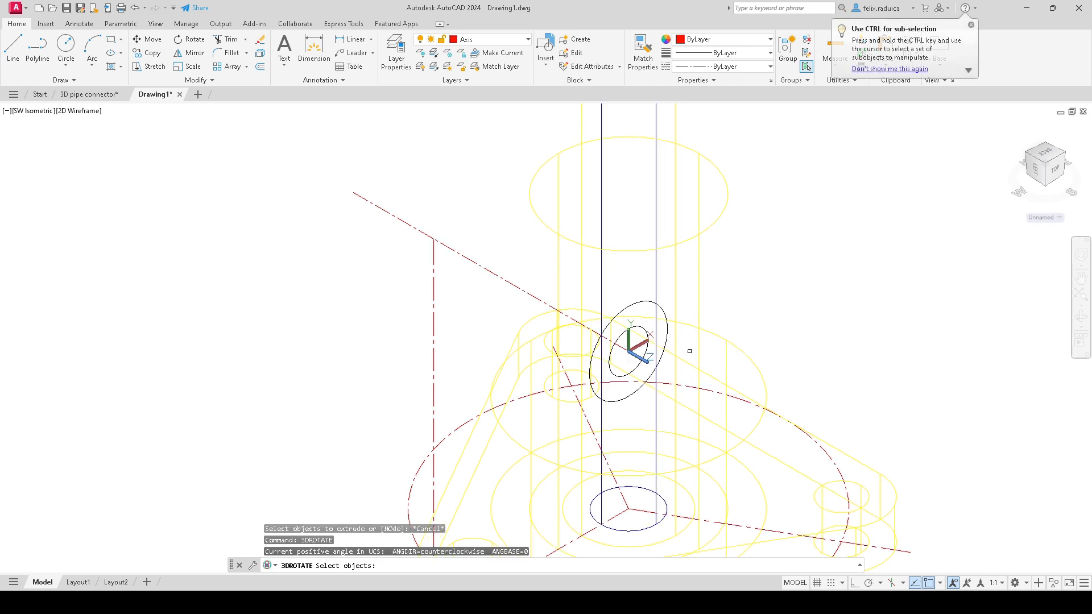
pyautogui.click(666, 341)
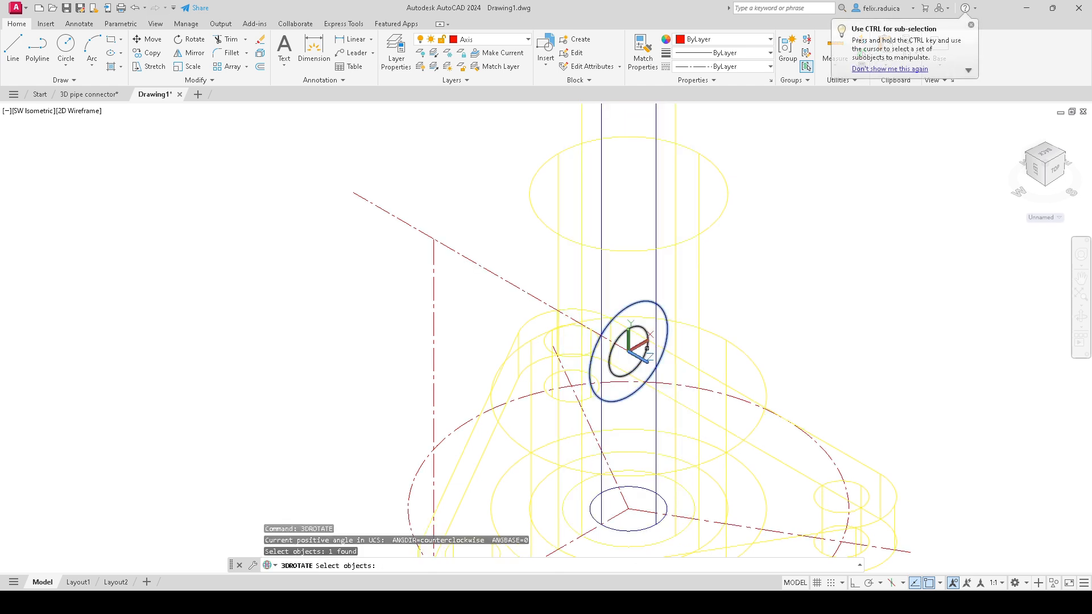
pyautogui.click(663, 359)
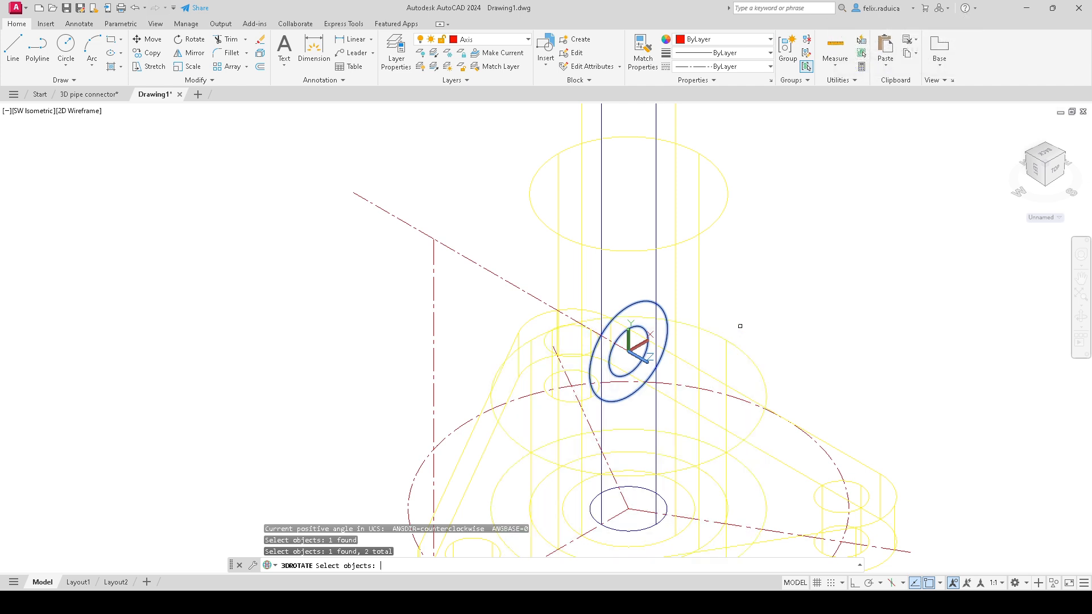
pyautogui.press('Return')
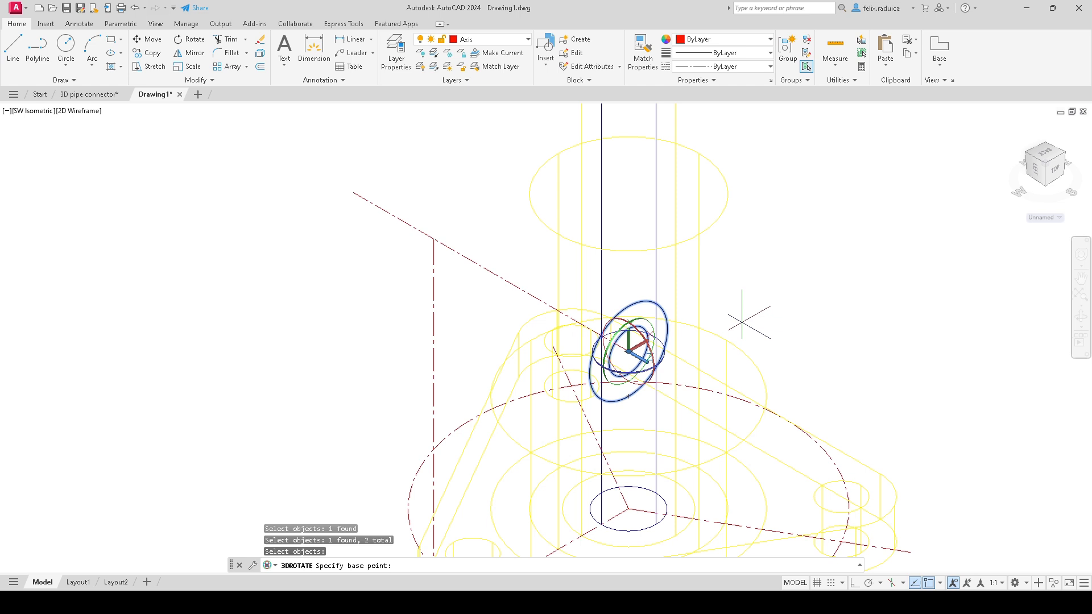
pyautogui.scroll(-6, 743, 322)
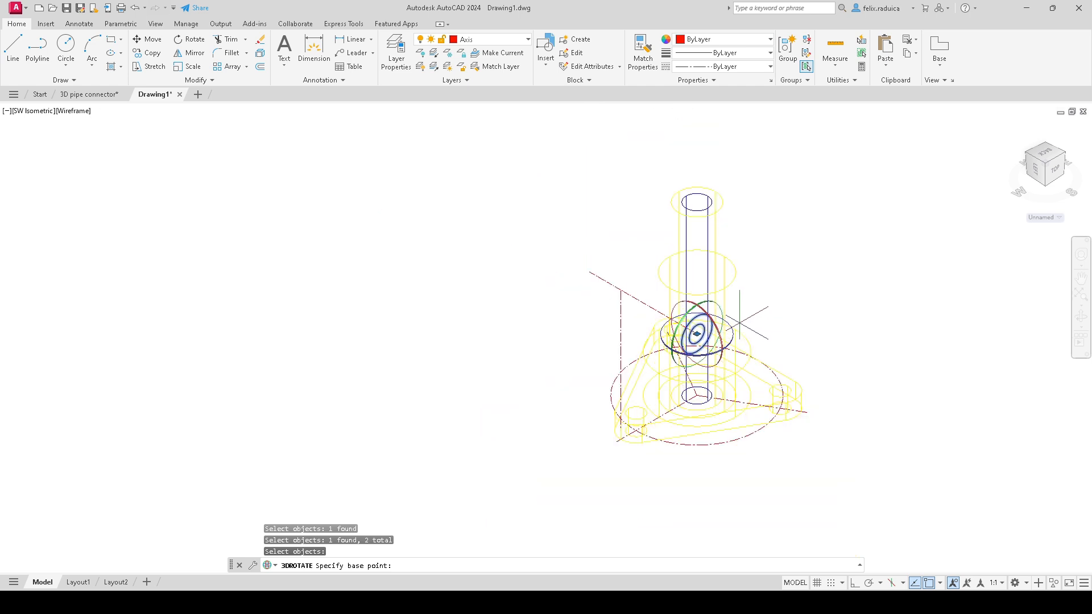
pyautogui.scroll(-4, 792, 286)
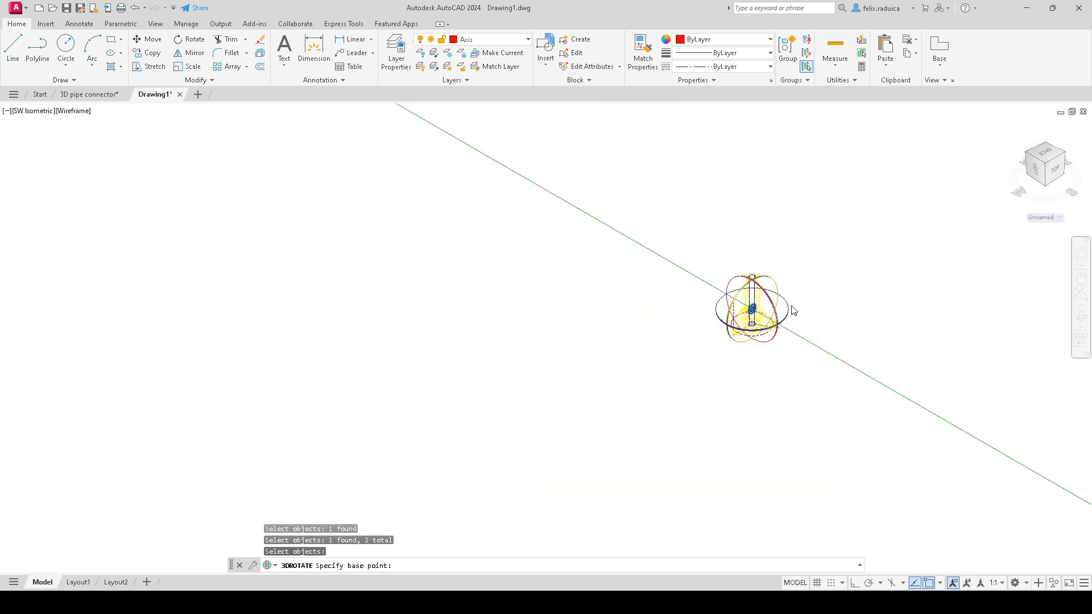
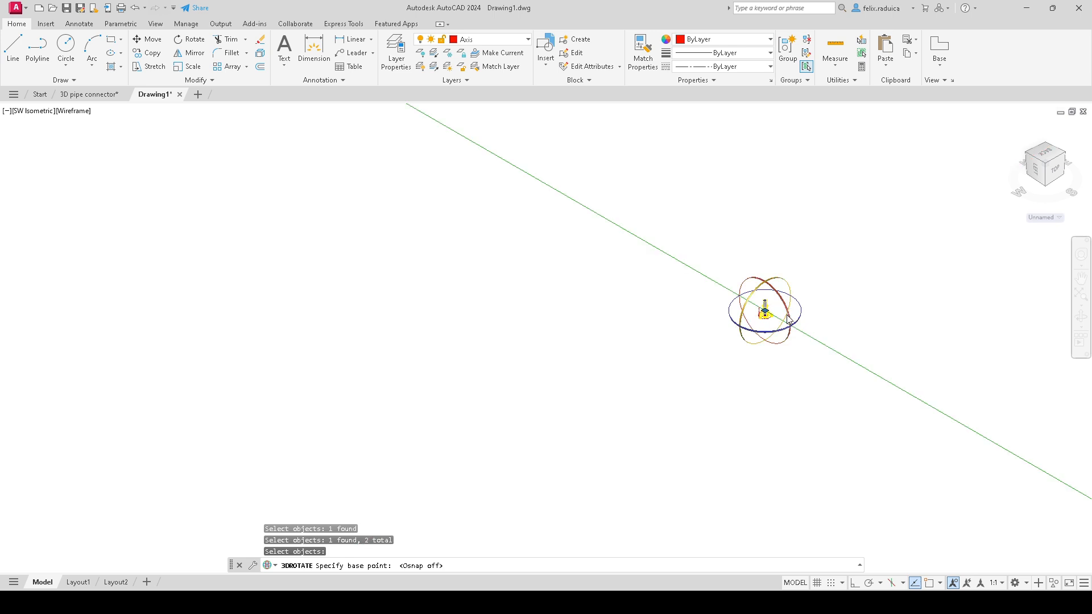
pyautogui.click(788, 320)
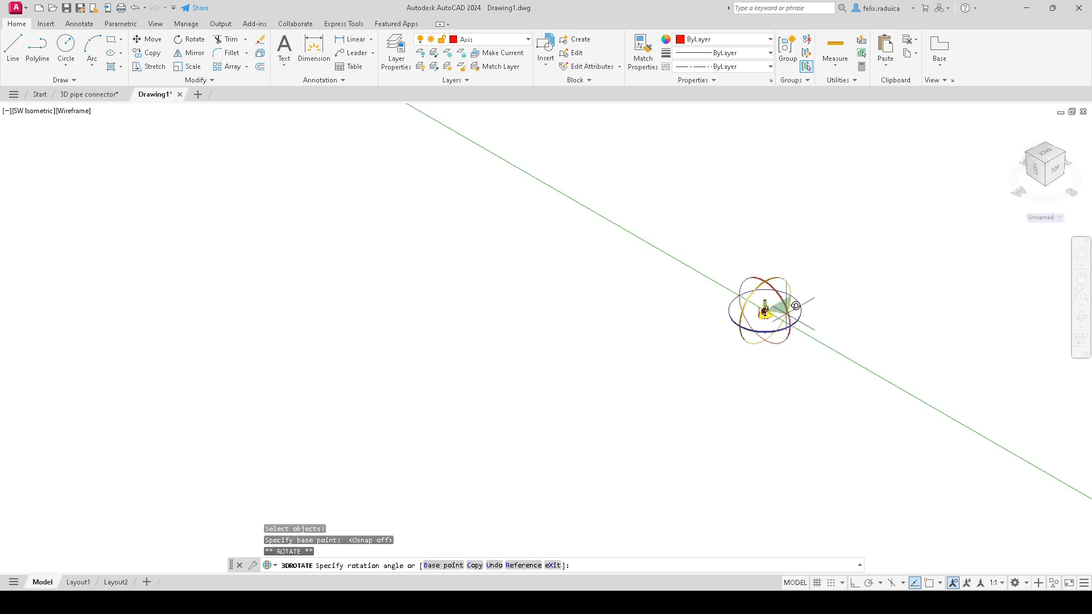
pyautogui.scroll(5, 782, 317)
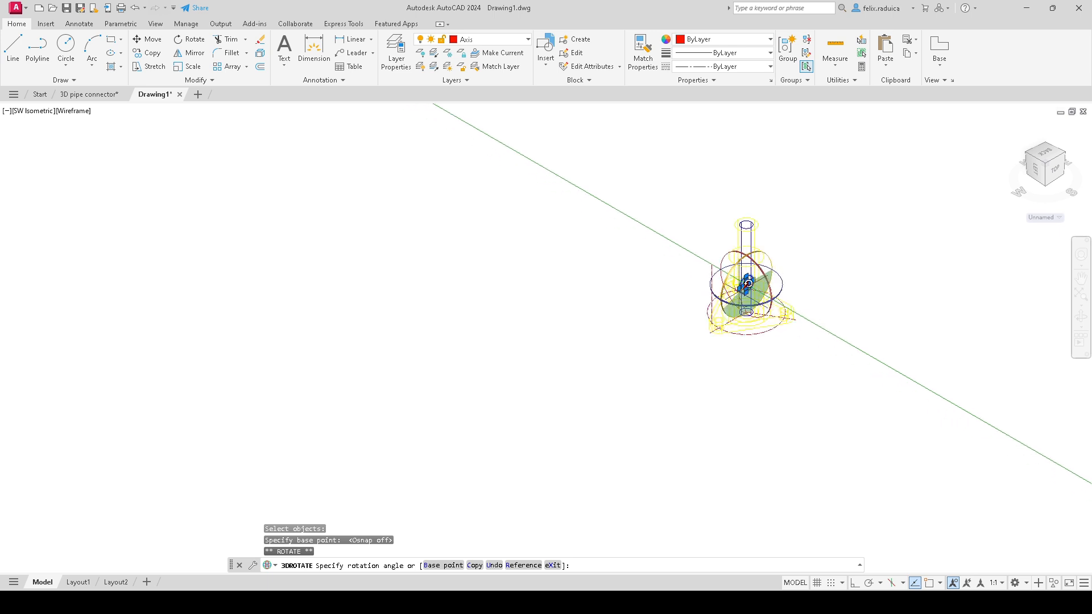
pyautogui.scroll(3, 744, 236)
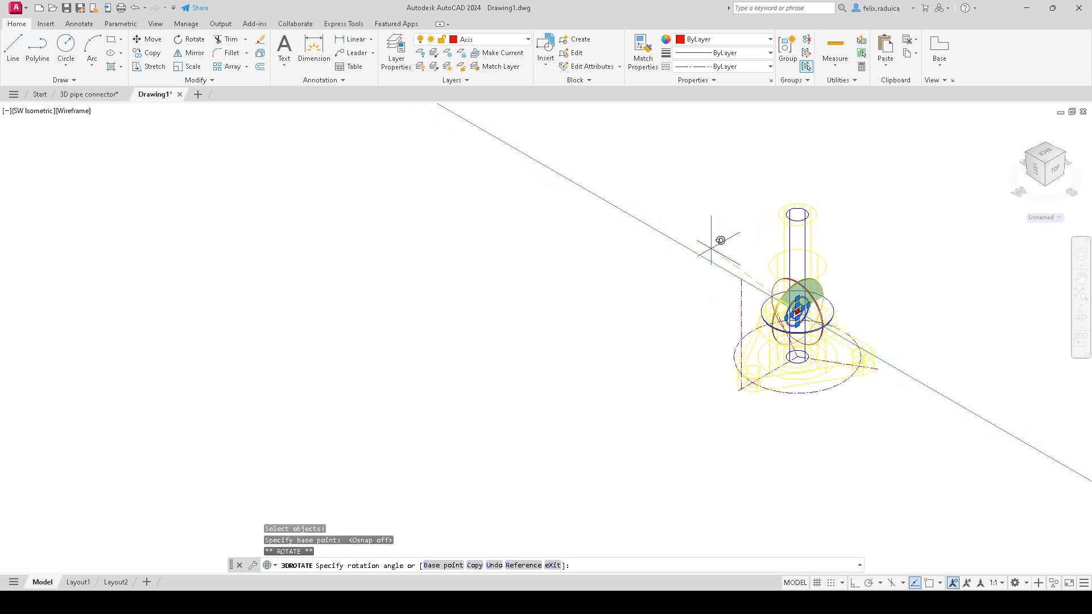
pyautogui.scroll(3, 802, 292)
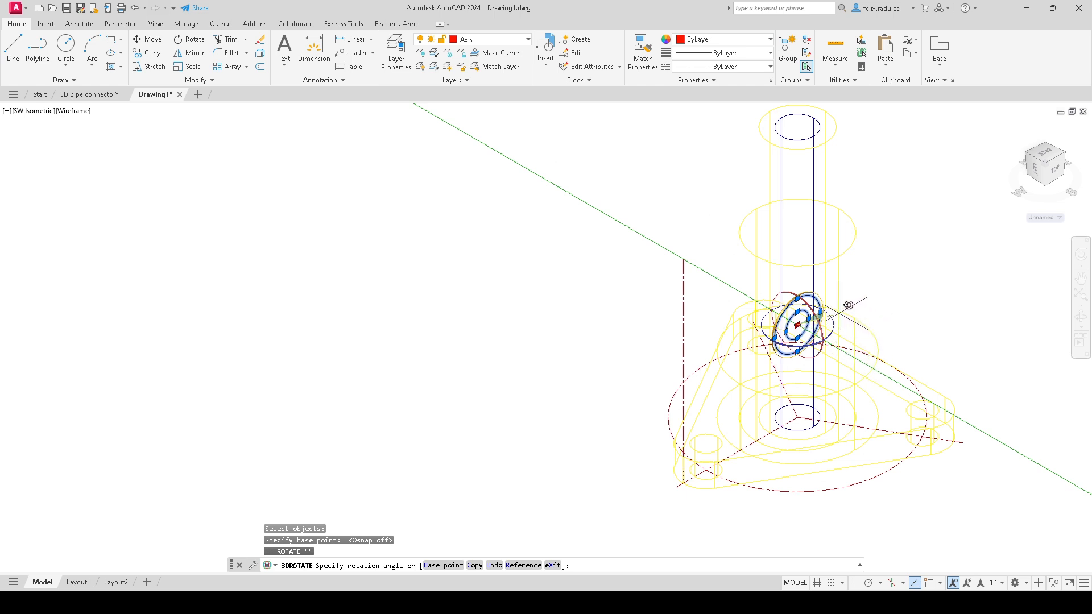
pyautogui.press('Return')
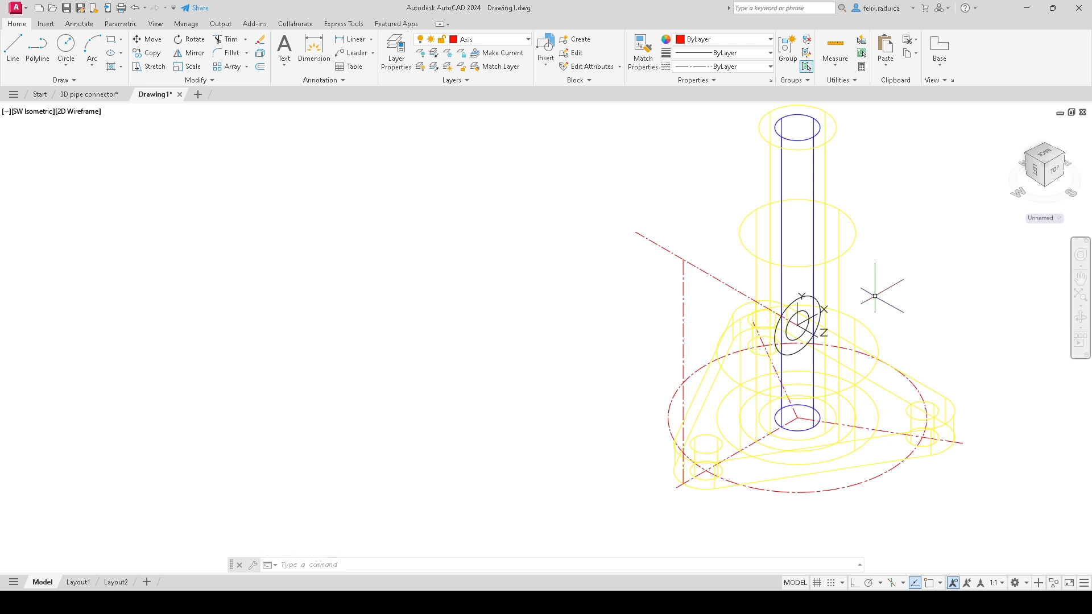
# Step: Examine the orientation of the branch circles against the vertical pipe from several angles and restore the SW Isometric view
pyautogui.moveTo(795, 308); pyautogui.dragTo(793, 154, button='middle')
pyautogui.scroll(-1, 792, 154)
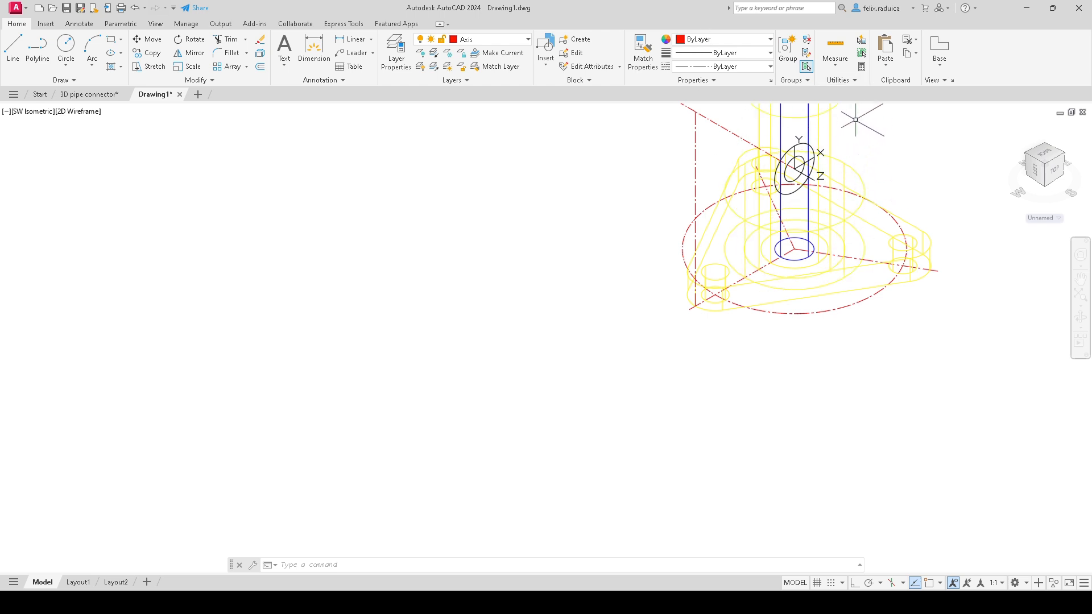
pyautogui.scroll(-2, 813, 166)
pyautogui.scroll(2, 811, 155)
pyautogui.scroll(2, 837, 183)
pyautogui.keyDown('shift'); pyautogui.moveTo(779, 201); pyautogui.dragTo(843, 191, button='middle'); pyautogui.keyUp('shift')
pyautogui.keyDown('shift'); pyautogui.moveTo(845, 192); pyautogui.dragTo(844, 191, button='middle'); pyautogui.keyUp('shift')
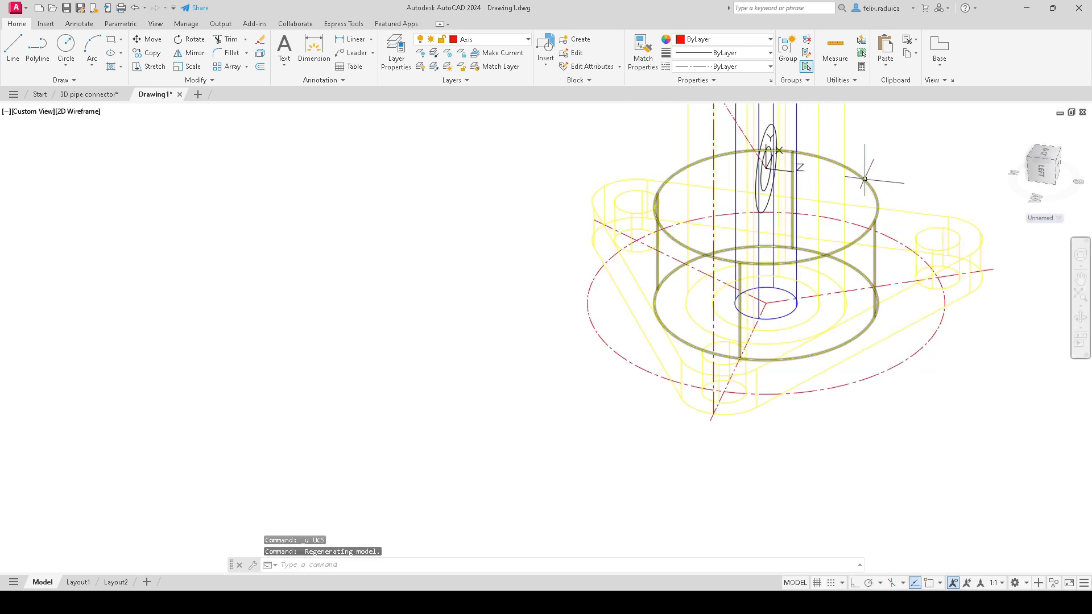
pyautogui.keyDown('shift'); pyautogui.moveTo(869, 179); pyautogui.dragTo(780, 171, button='middle'); pyautogui.keyUp('shift')
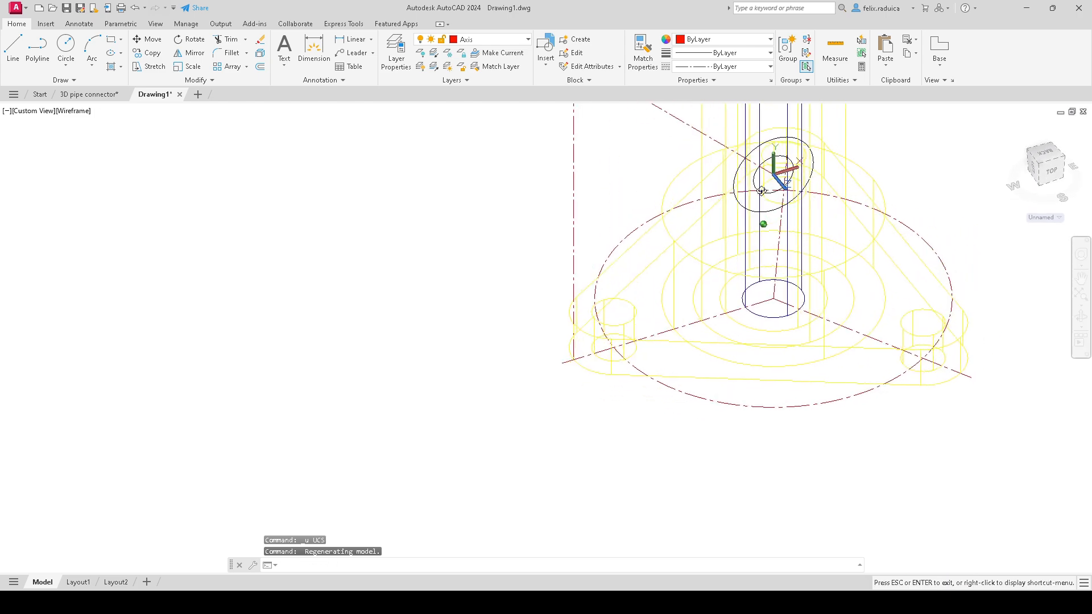
pyautogui.click(30, 113)
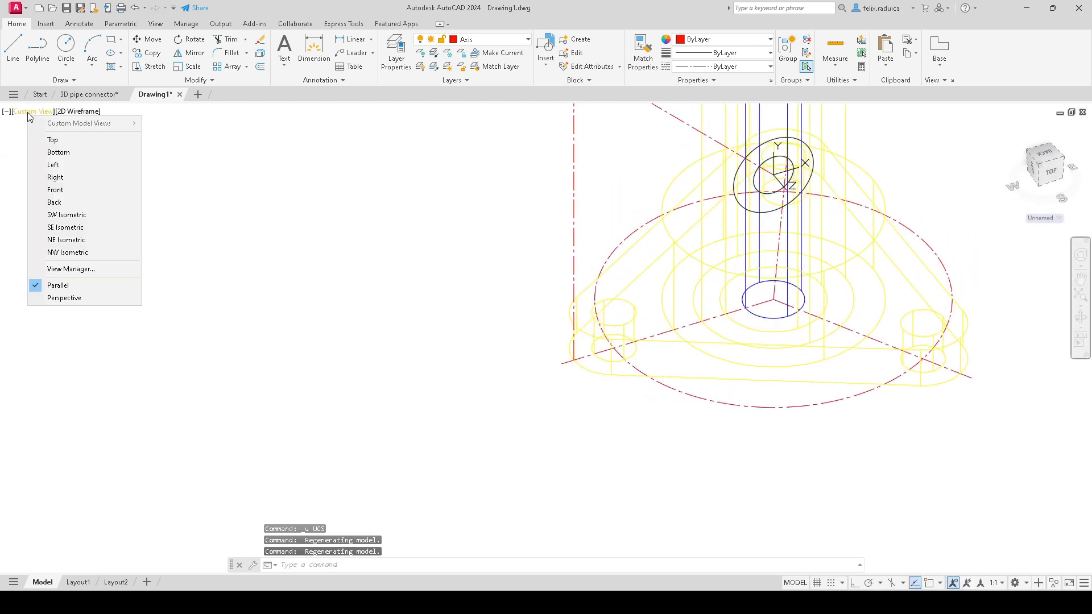
pyautogui.click(128, 215)
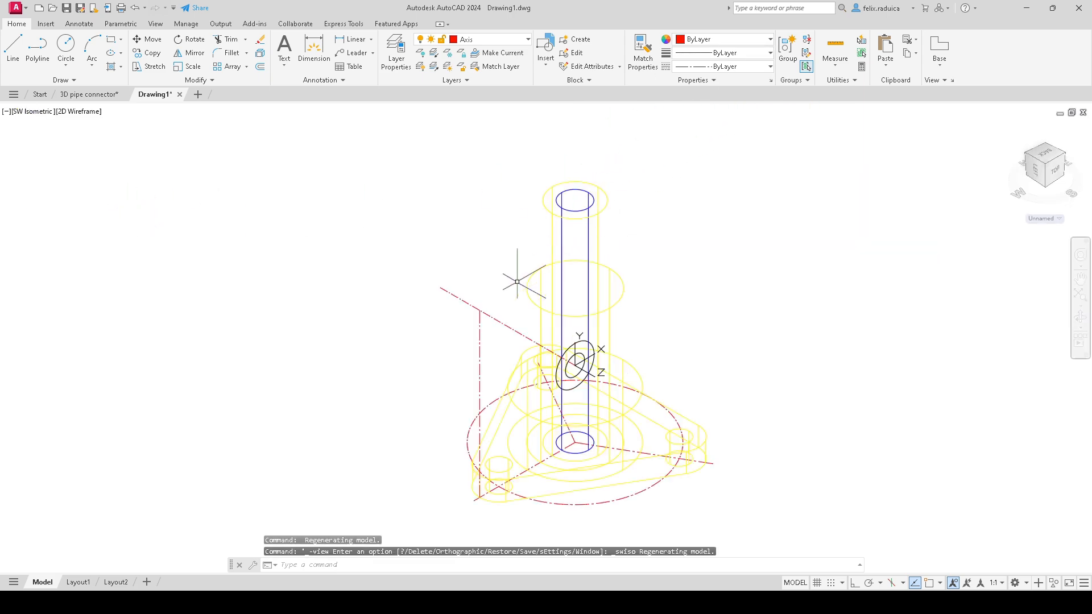
pyautogui.scroll(2, 559, 377)
pyautogui.scroll(2, 559, 377)
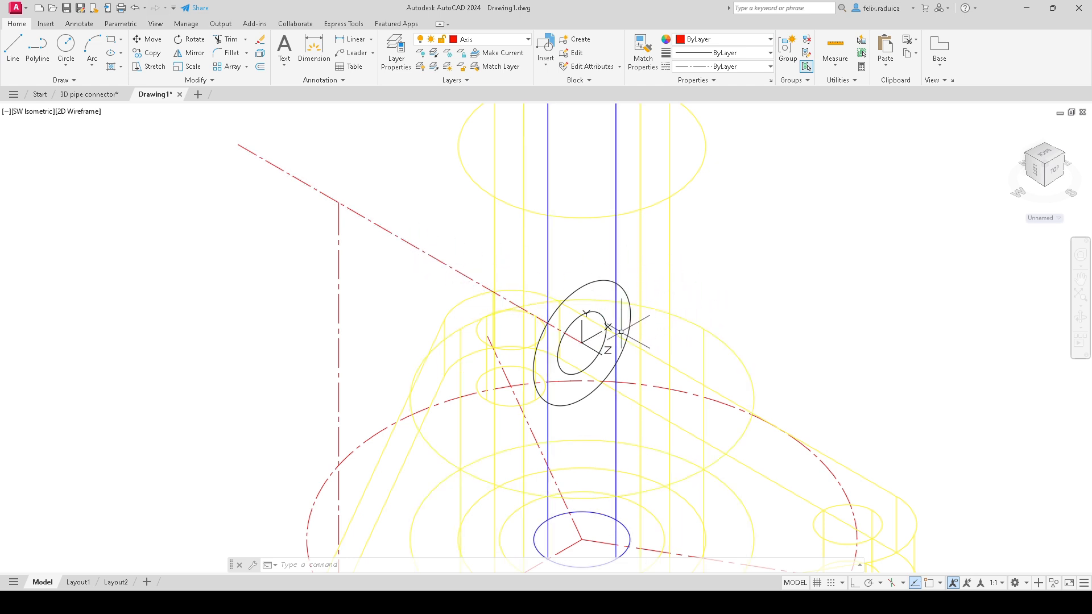
pyautogui.click(603, 316)
pyautogui.click(624, 289)
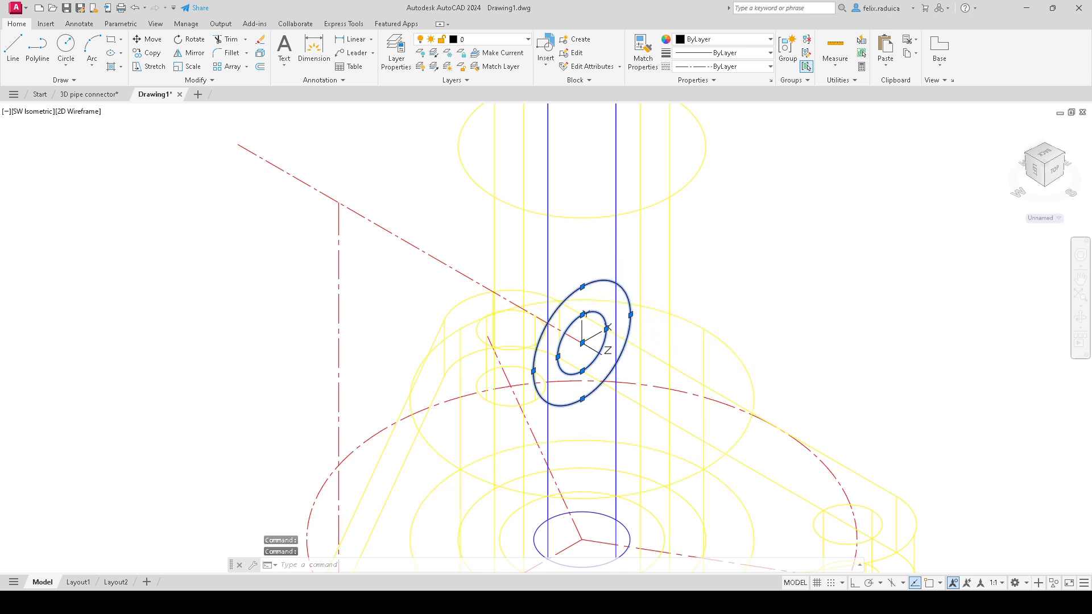
pyautogui.press('Escape')
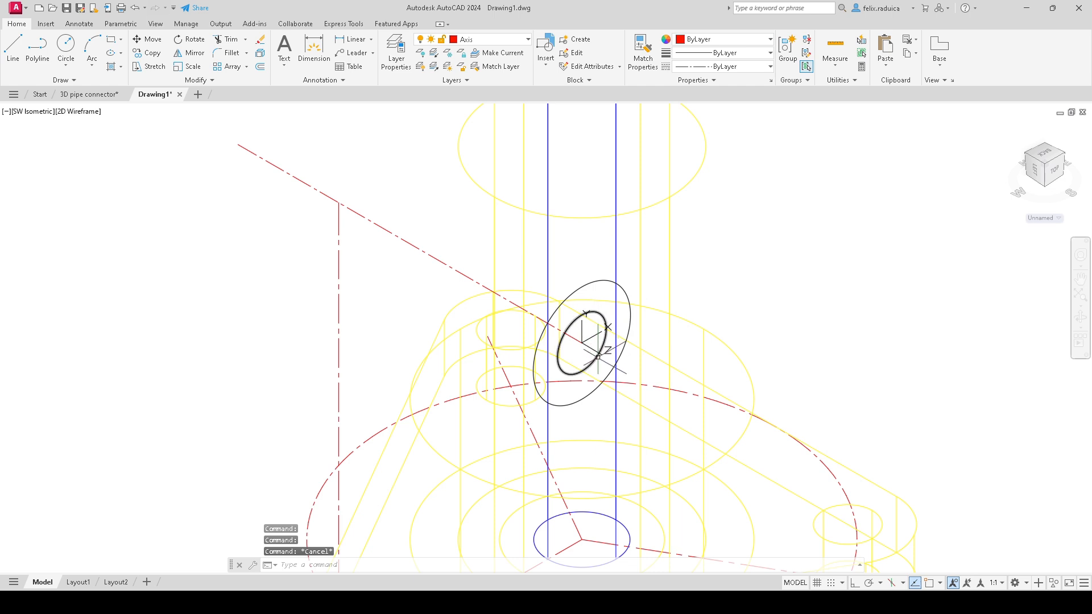
pyautogui.moveTo(599, 351)
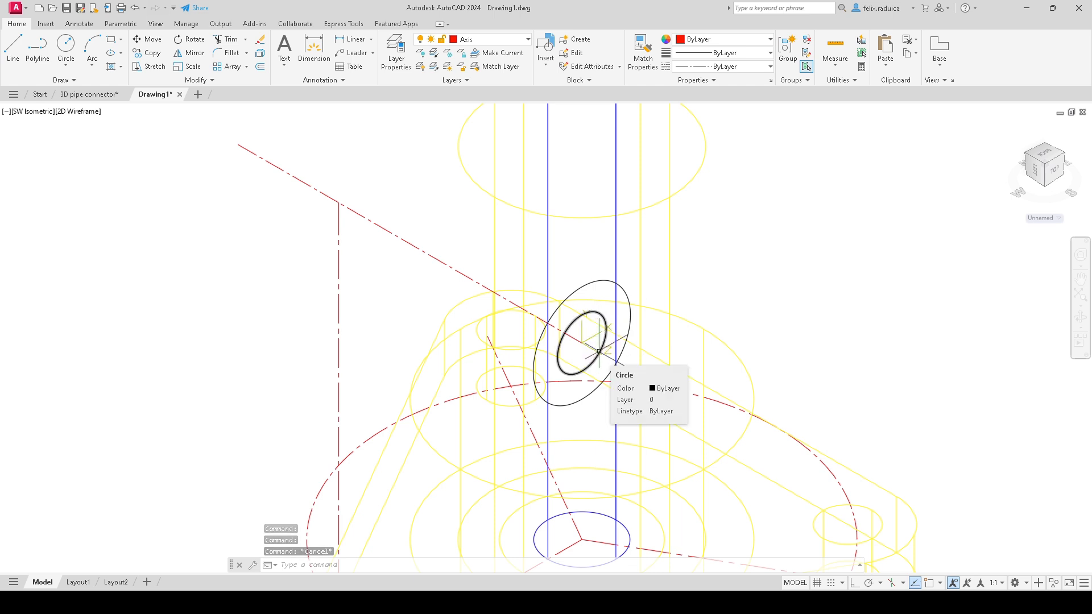
# Step: Redefine the UCS at the branch circles' centre, keeping the X direction and pointing Y along the former Z axis
pyautogui.write('ucs')
pyautogui.press('Return')
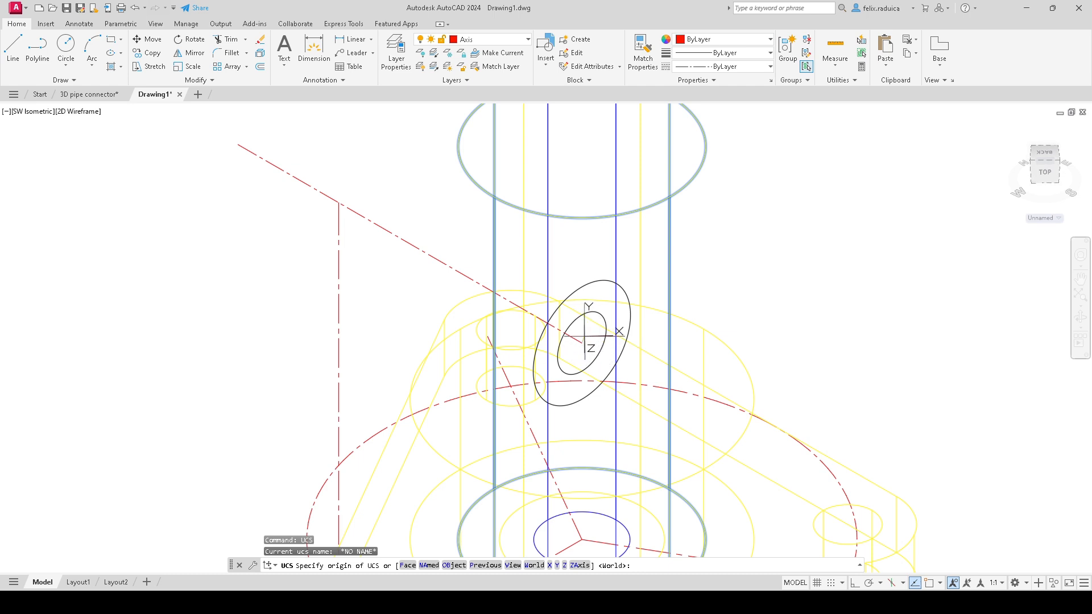
pyautogui.press('F3')
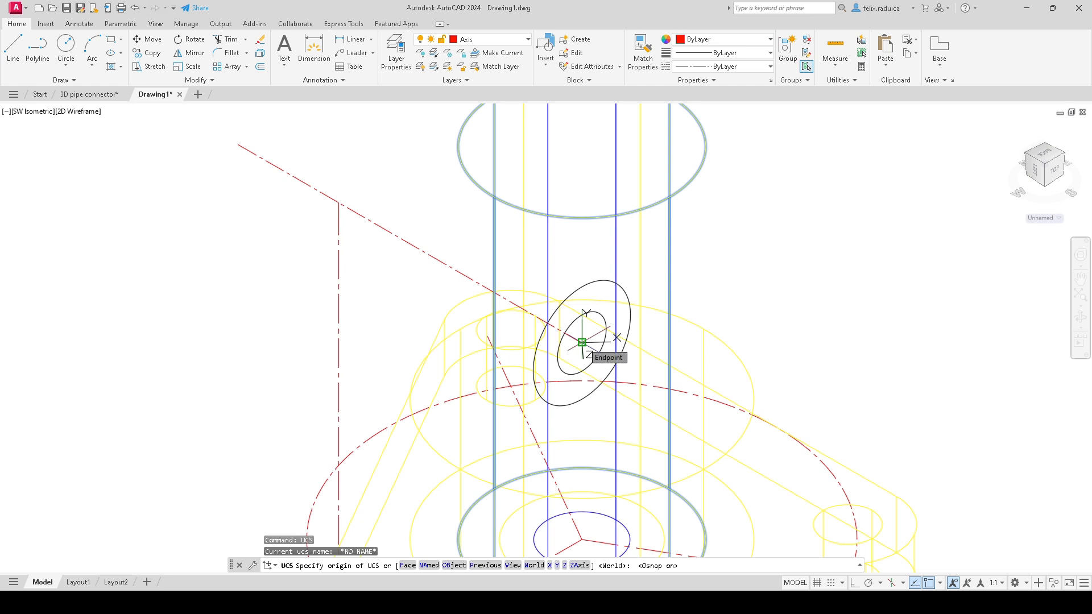
pyautogui.click(582, 342)
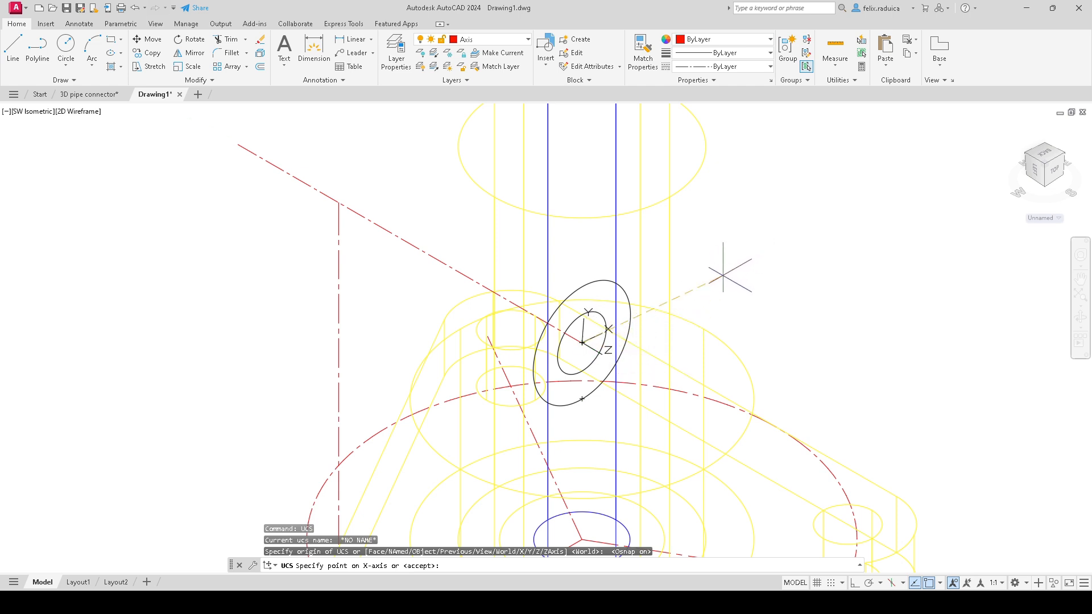
pyautogui.press('F8')
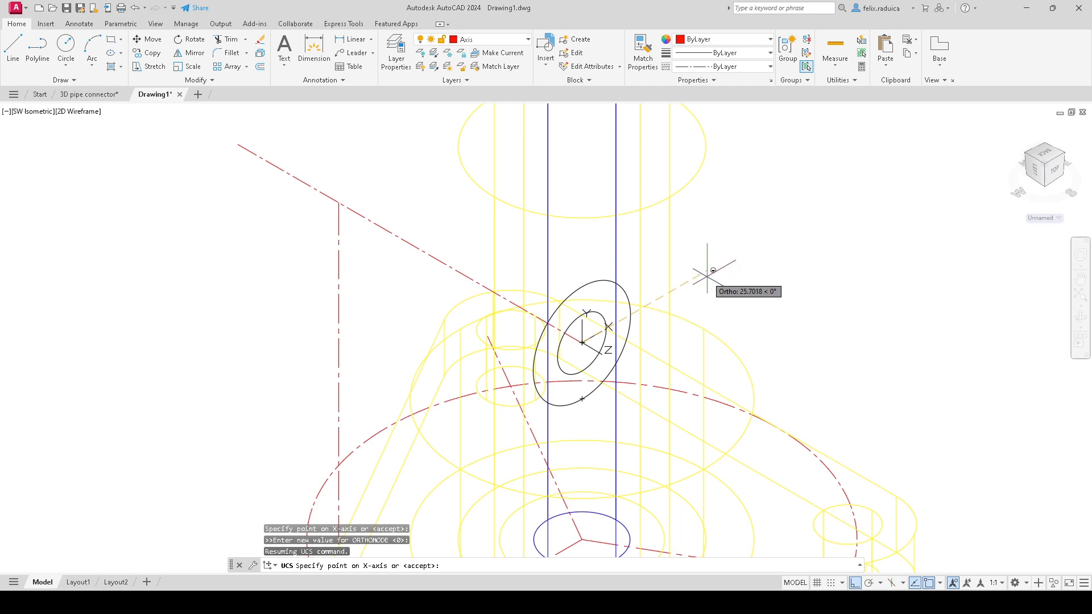
pyautogui.click(707, 263)
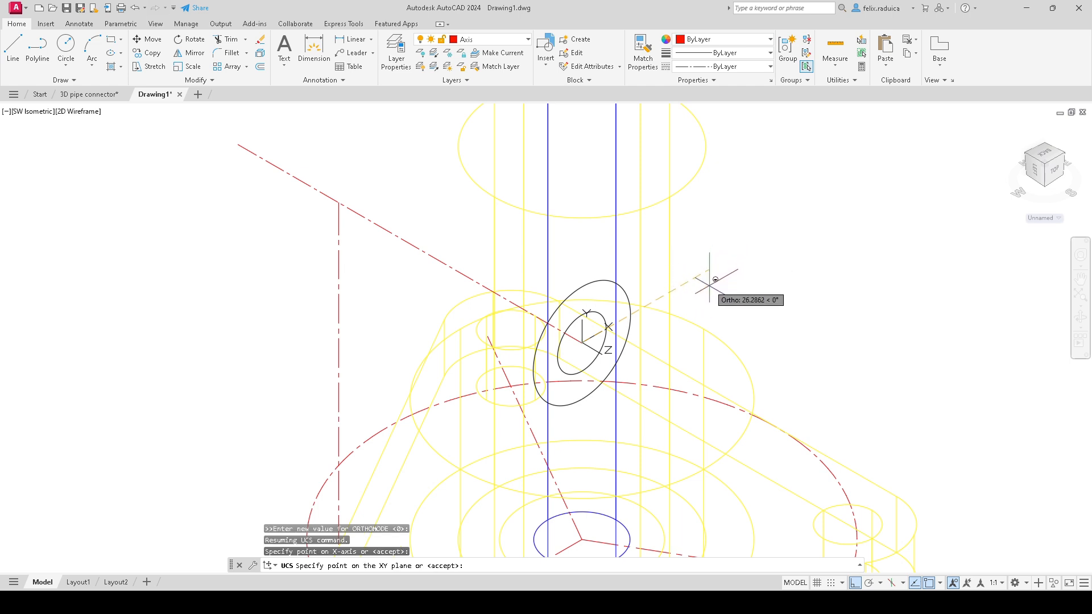
pyautogui.press('F8')
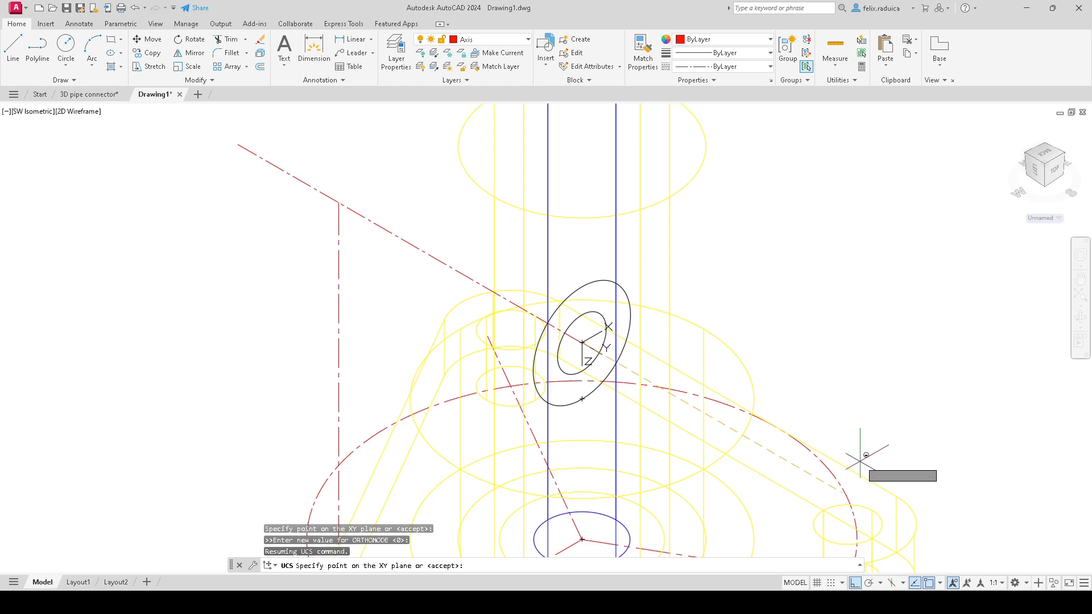
pyautogui.scroll(-4, 790, 433)
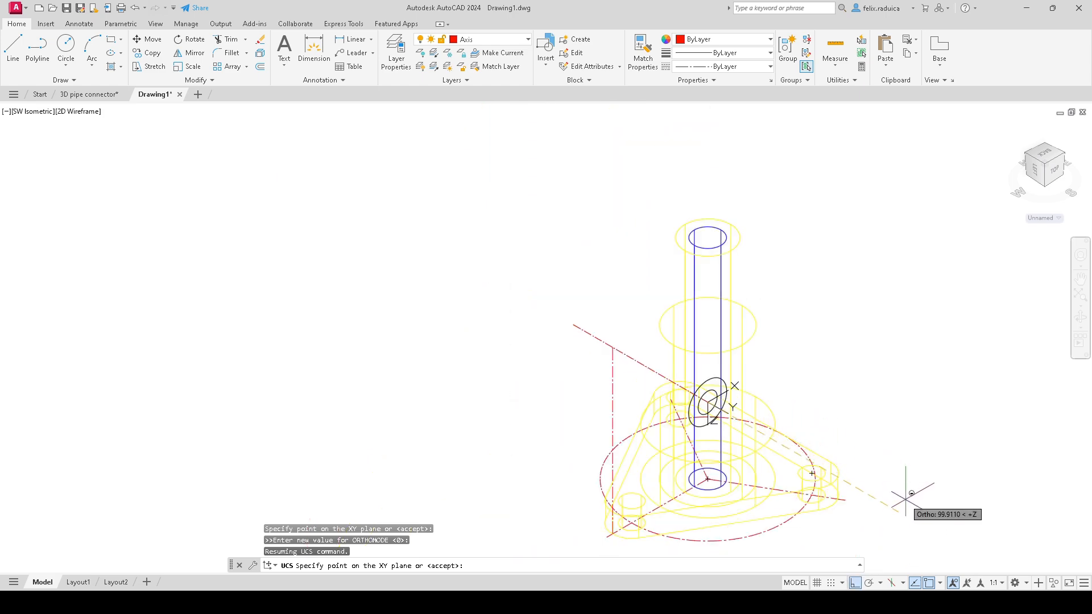
pyautogui.press('Return')
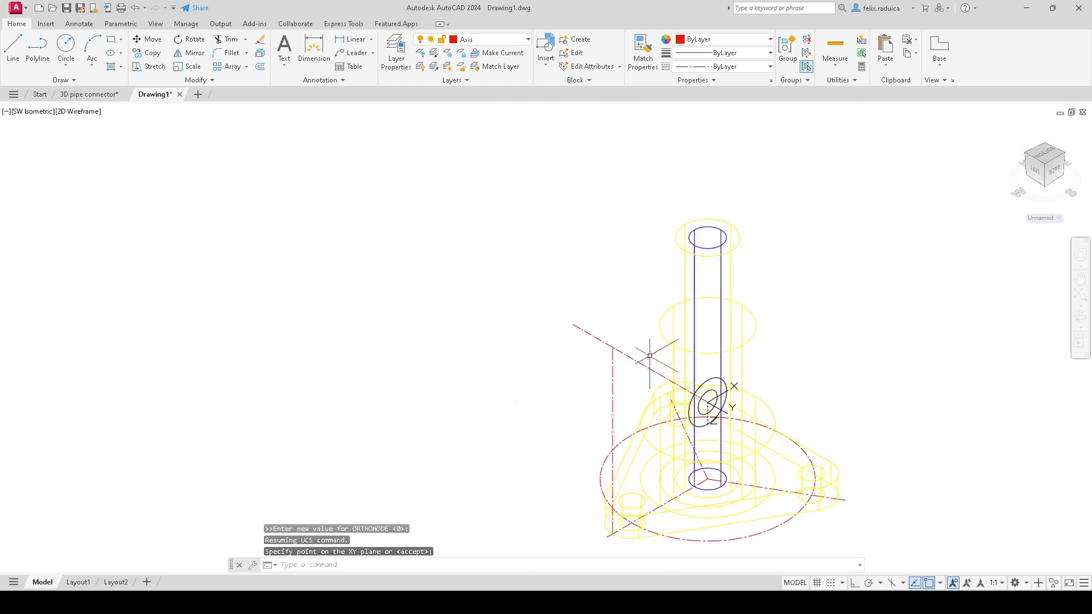
# Step: Draw a 10 mm diameter circle centred at 0,0 in the new UCS XY plane
pyautogui.scroll(4, 722, 390)
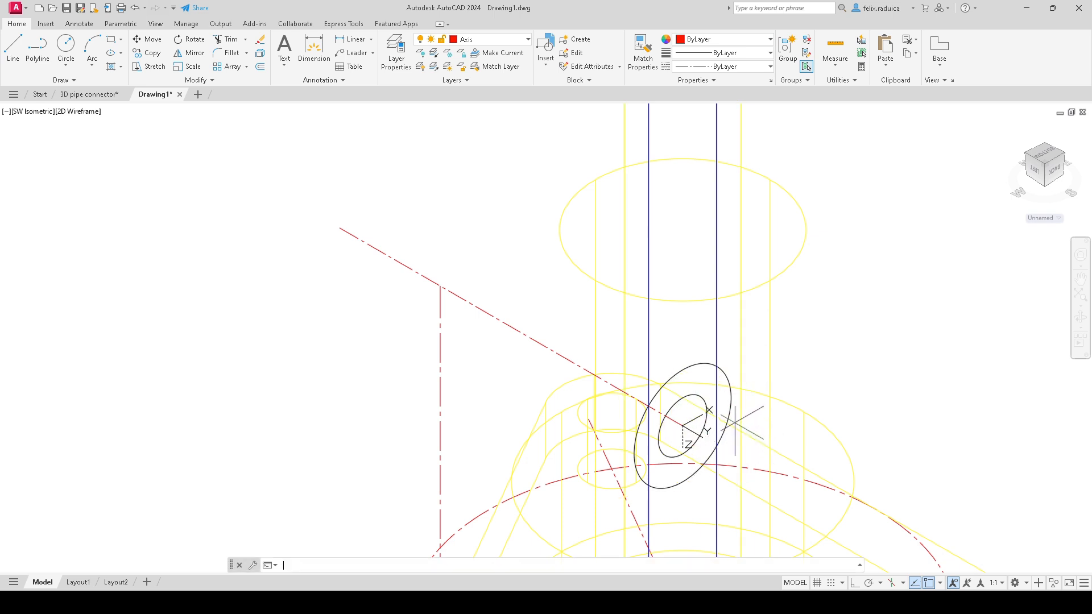
pyautogui.press('Return')
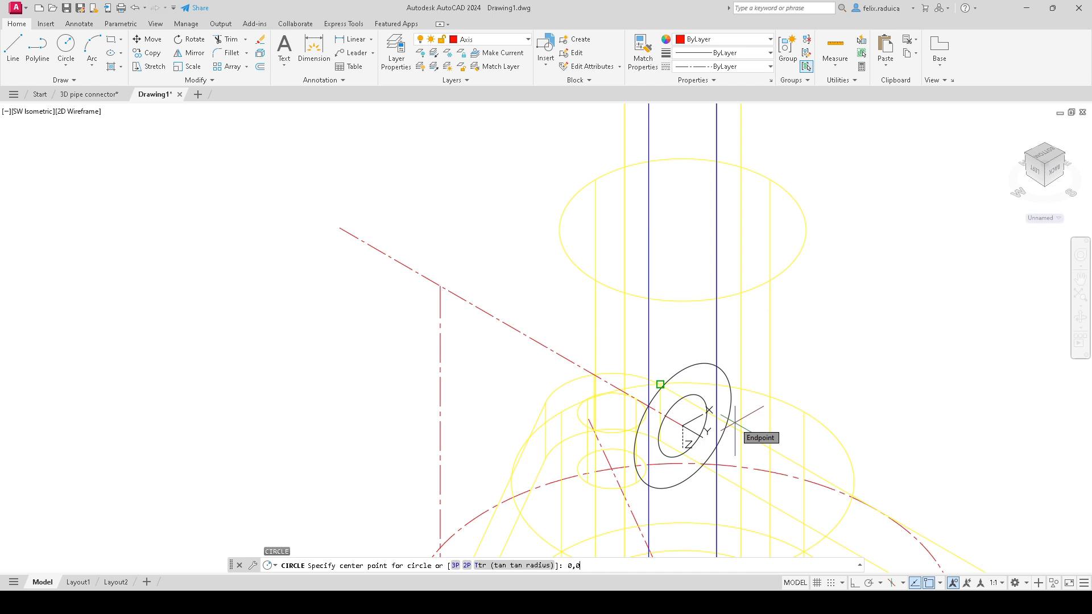
pyautogui.press('Return')
pyautogui.write('d')
pyautogui.press('Return')
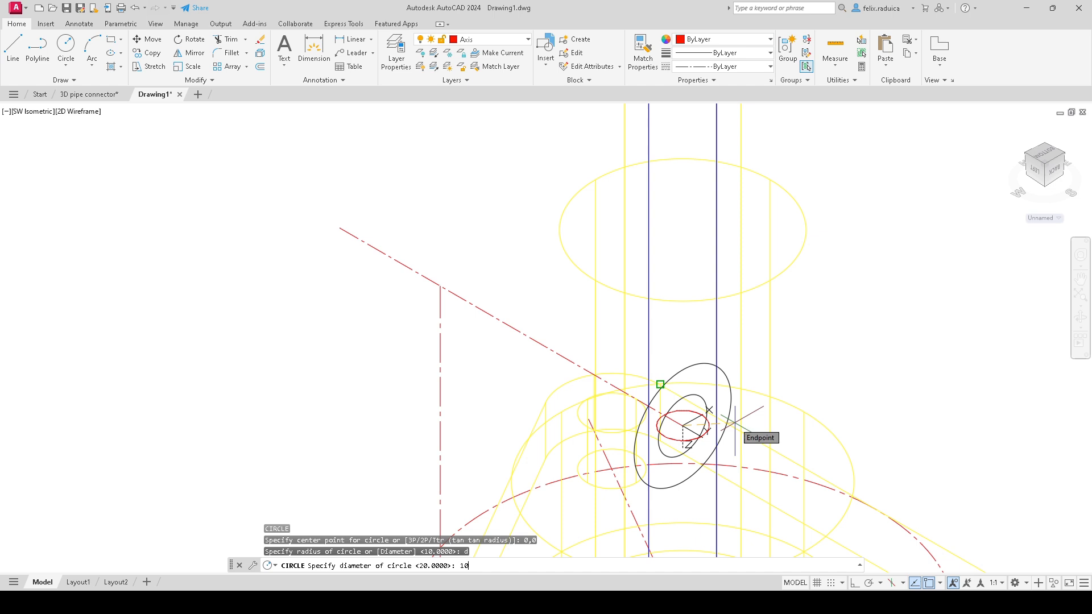
pyautogui.press('Return')
# Step: Draw a 20 mm diameter circle concentric with the new 10 mm diameter circle at the UCS origin
pyautogui.press('Return')
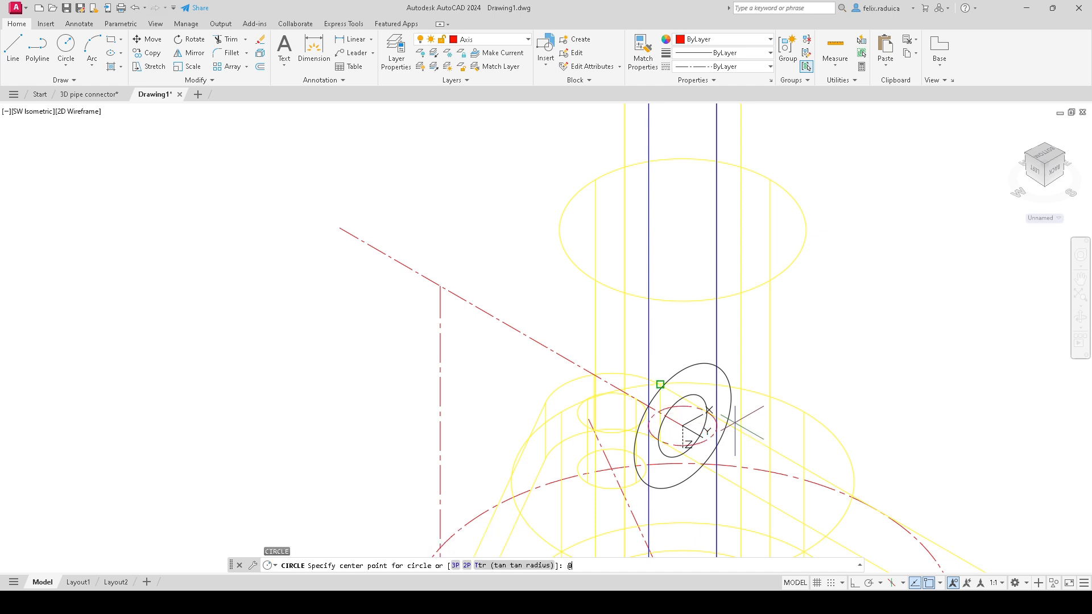
pyautogui.press('Return')
pyautogui.write('d')
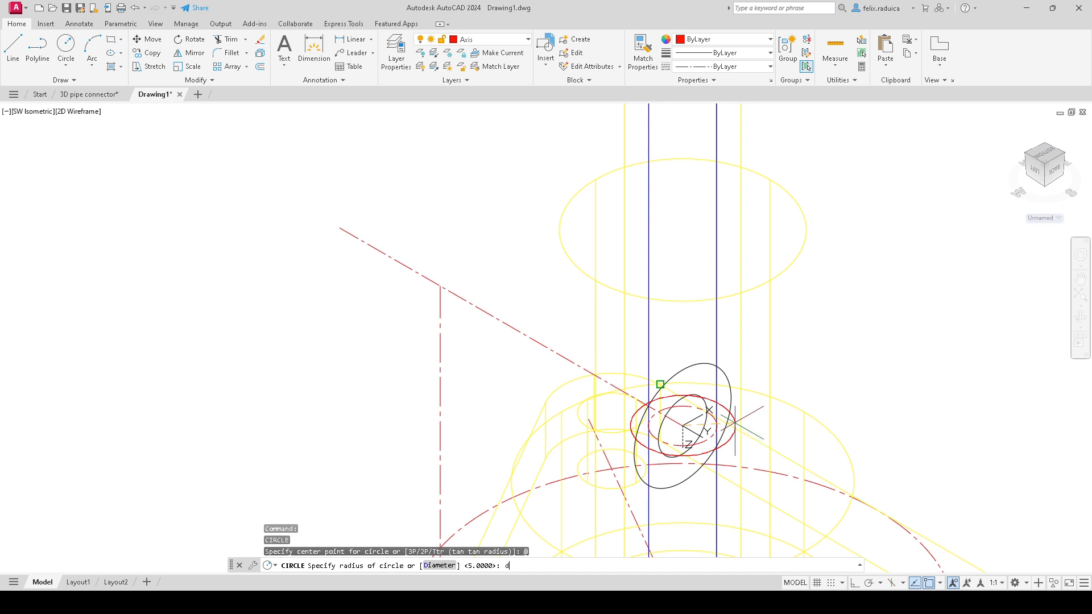
pyautogui.press('Return')
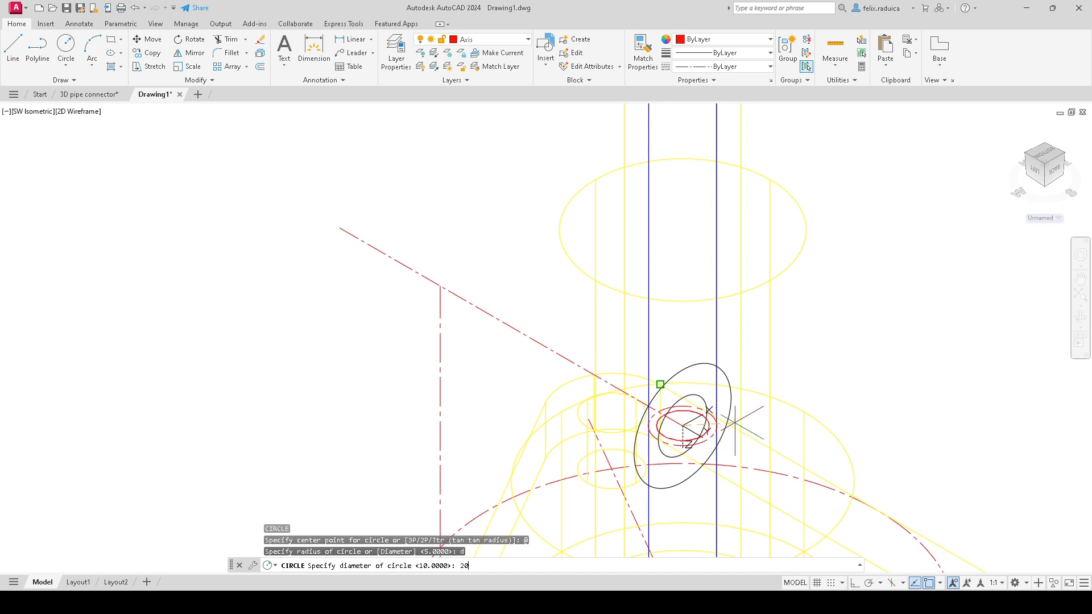
pyautogui.press('Return')
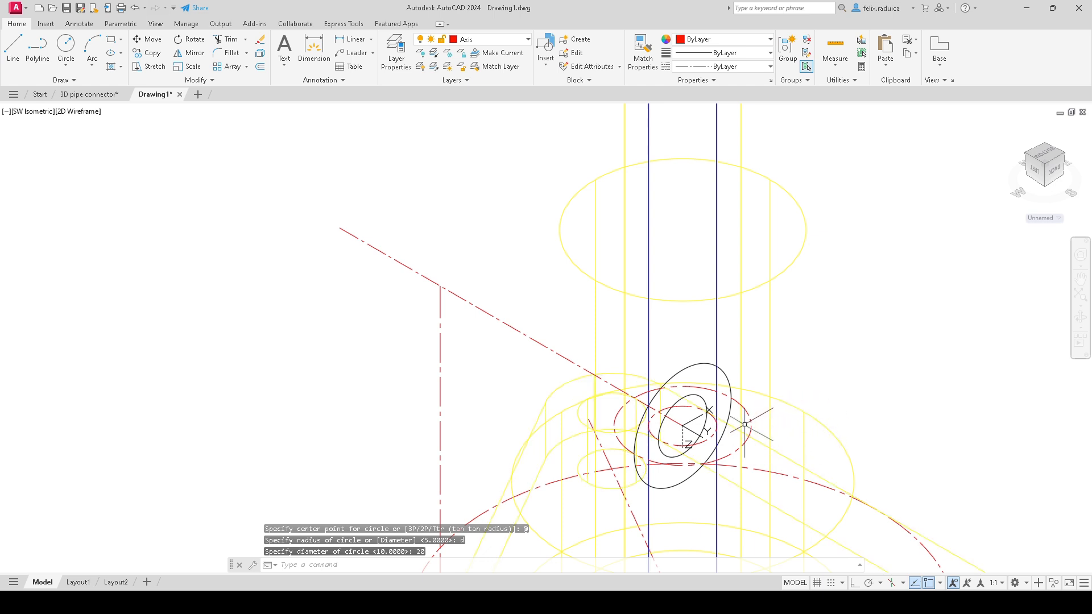
# Step: Move the new 10 mm and 20 mm horizontal circles from the Axis layer to layer 0
pyautogui.click(713, 435)
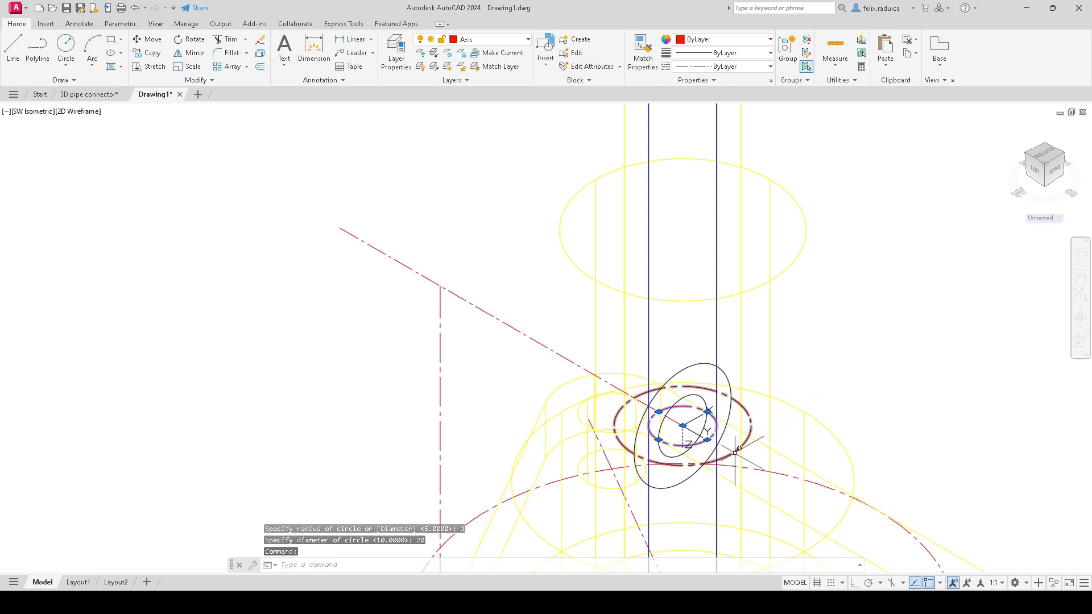
pyautogui.click(735, 453)
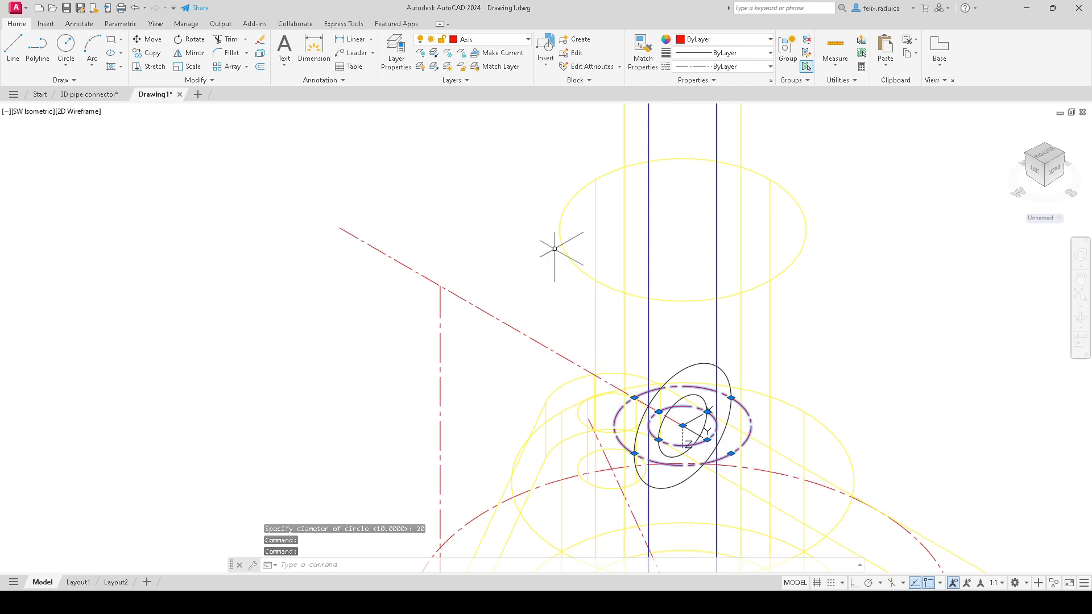
pyautogui.click(474, 41)
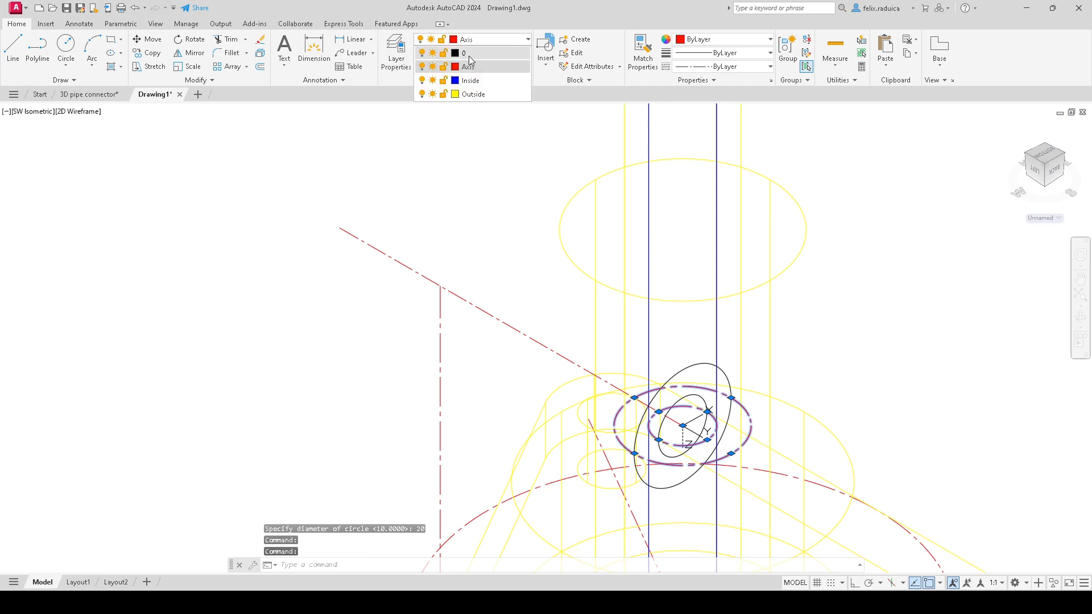
pyautogui.click(462, 52)
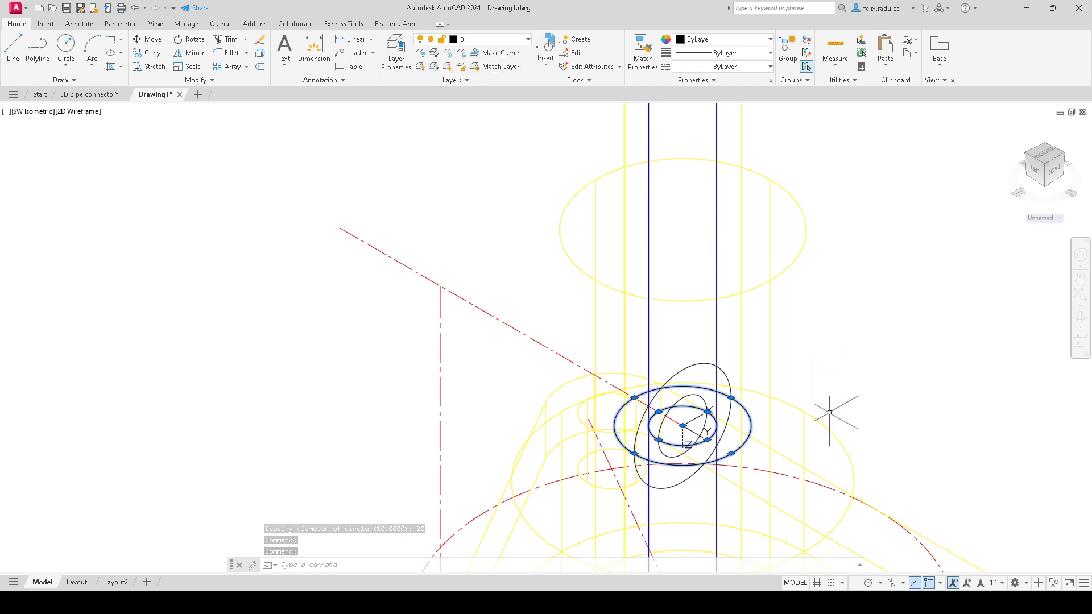
pyautogui.press('Escape')
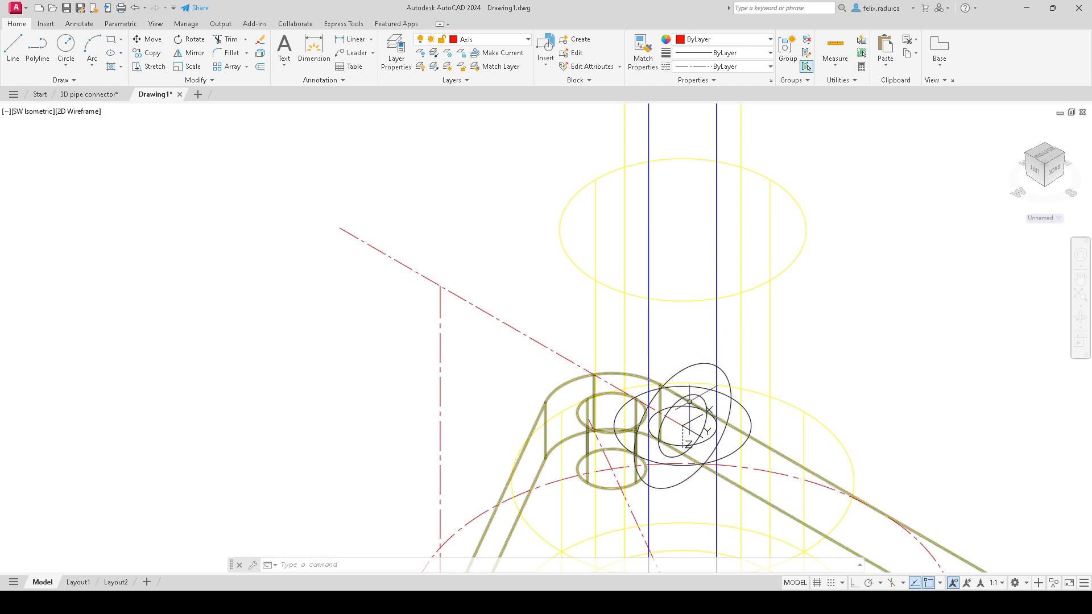
# Step: Delete the two old tilted branch circles, keeping only the new horizontal pair
pyautogui.click(699, 396)
pyautogui.press('Delete')
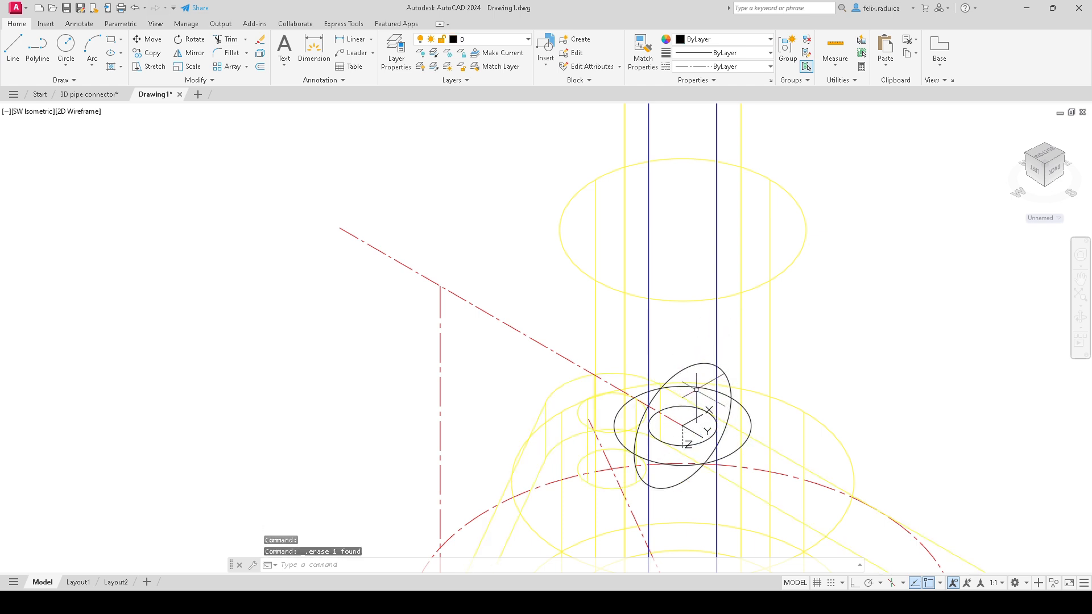
pyautogui.click(702, 366)
pyautogui.press('Delete')
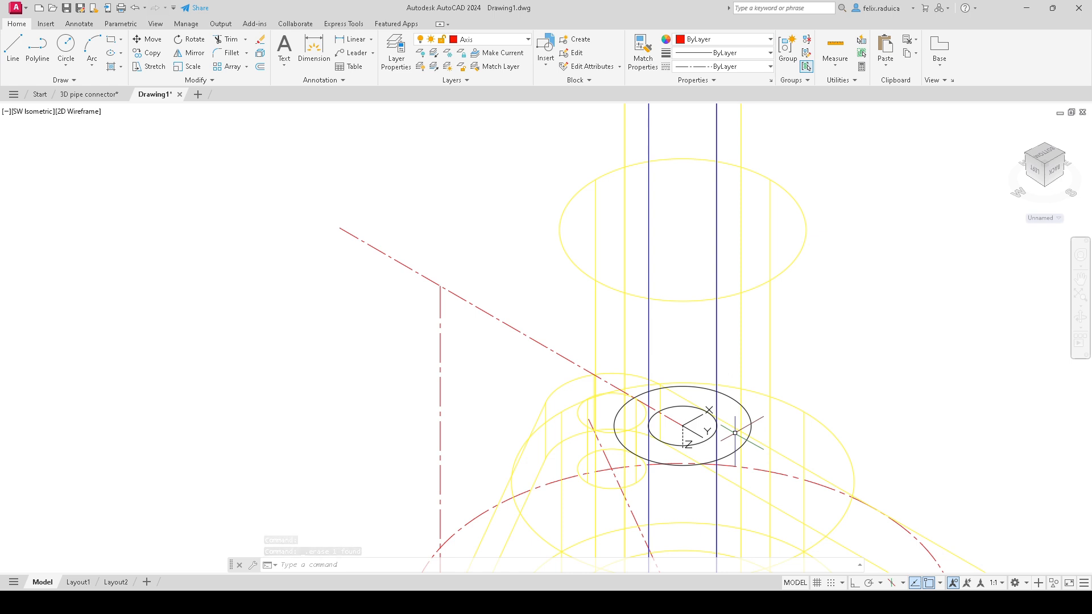
pyautogui.write('ex')
pyautogui.press('BackSpace')
pyautogui.press('BackSpace')
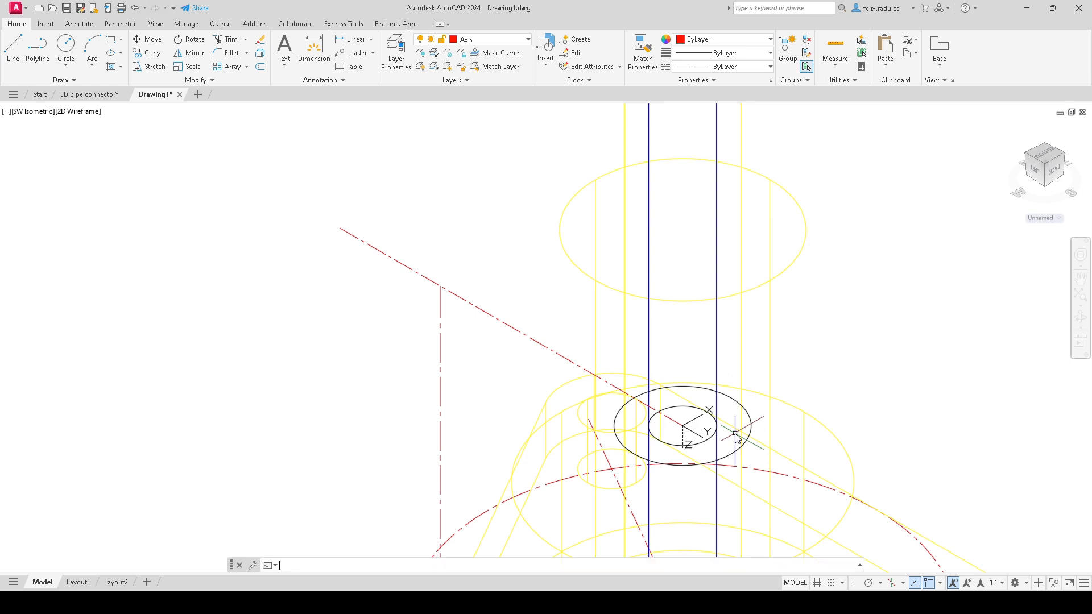
# Step: Rotate the 10 mm and 20 mm branch circles 45 degrees in 3D about the Y axis through their common centre
pyautogui.write('3drot')
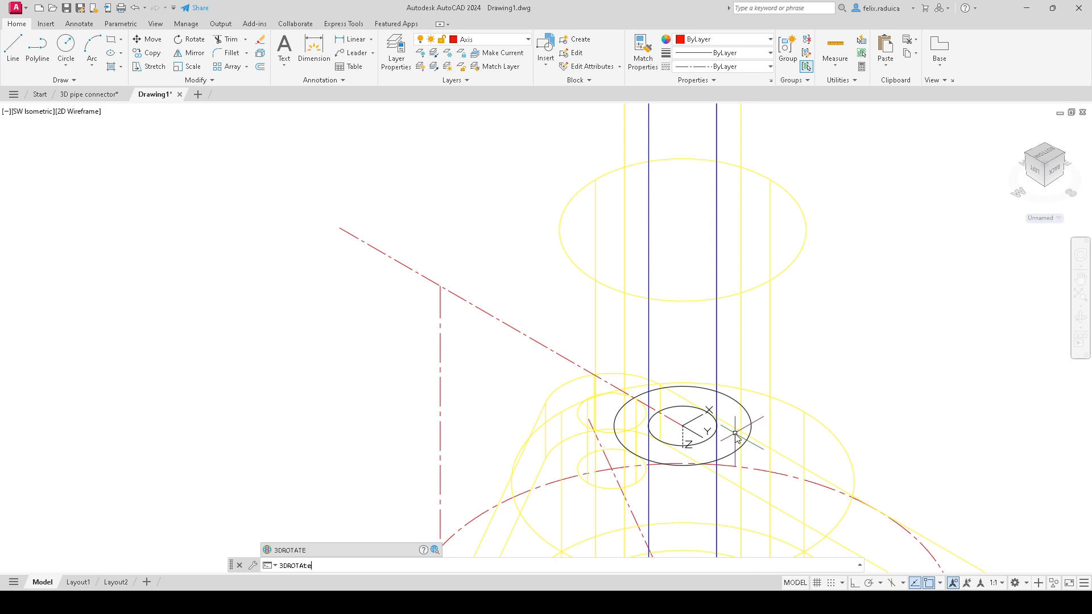
pyautogui.press('Return')
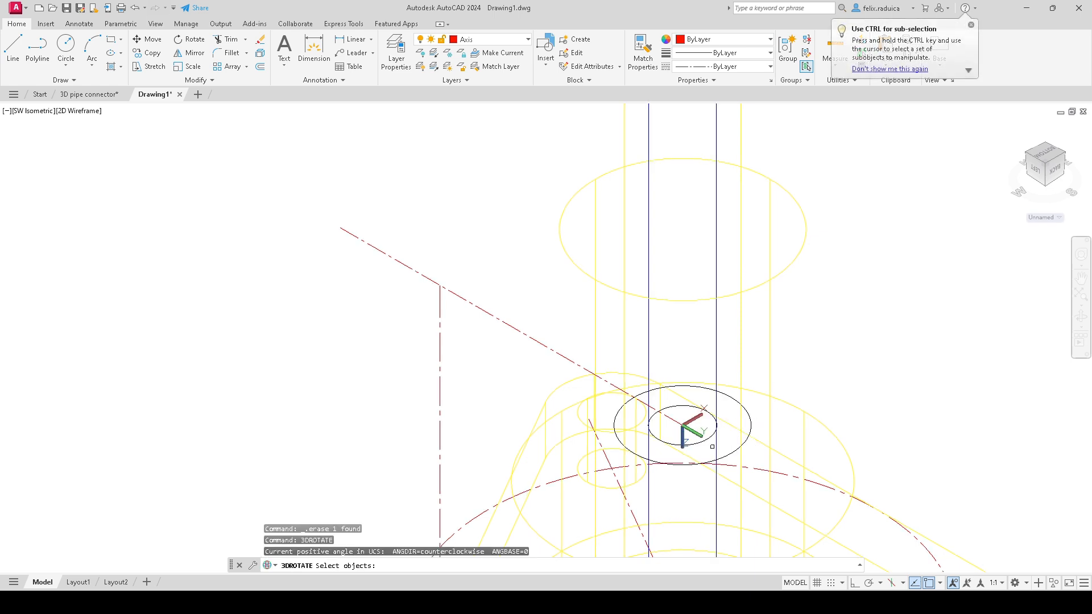
pyautogui.click(712, 435)
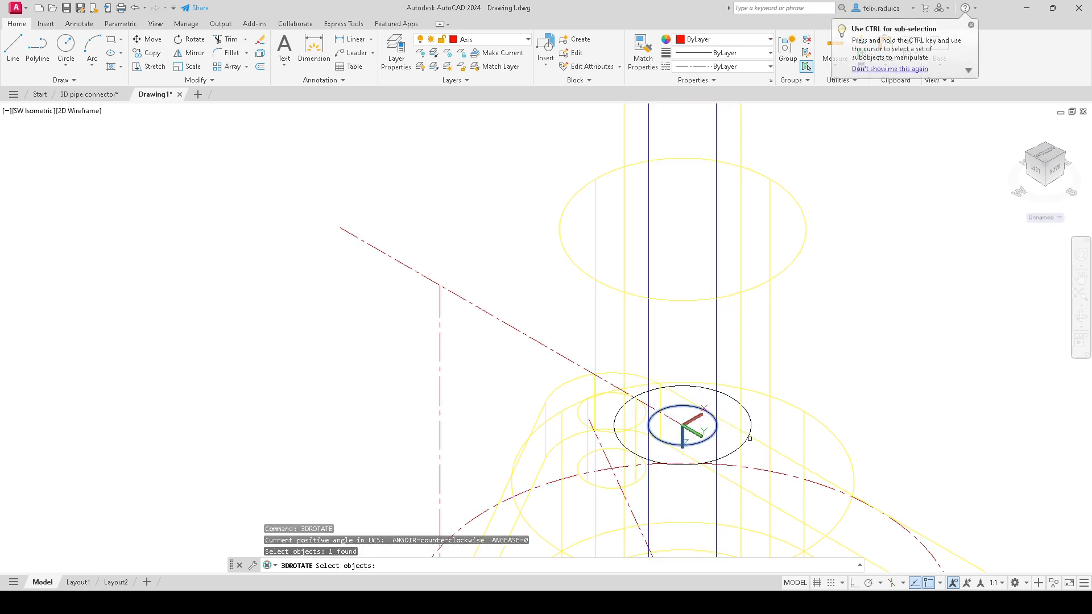
pyautogui.click(749, 439)
pyautogui.press('Return')
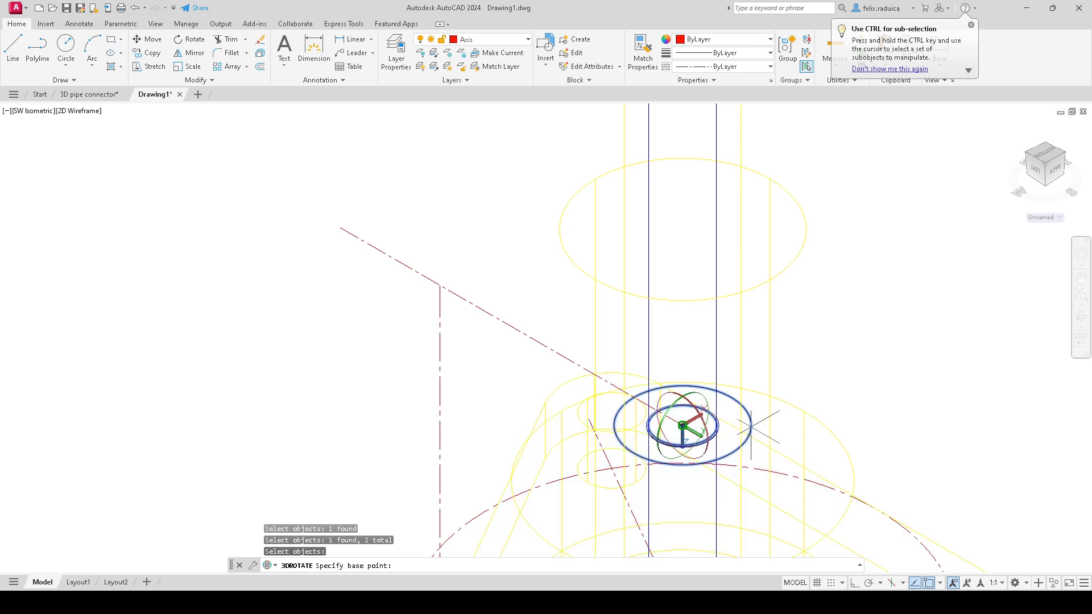
pyautogui.scroll(-8, 751, 427)
pyautogui.scroll(-7, 792, 399)
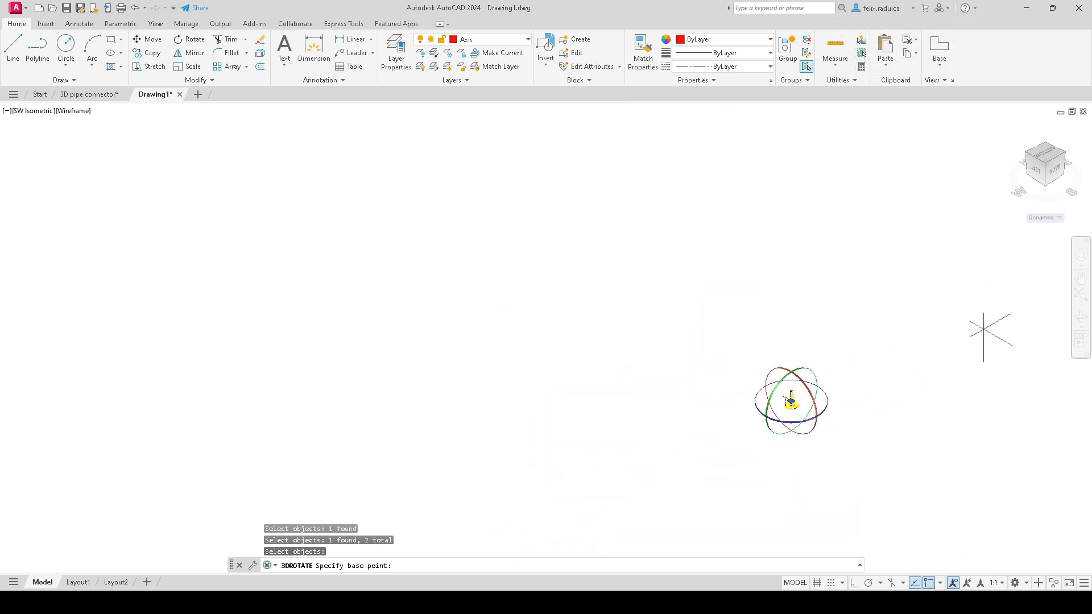
pyautogui.scroll(-3, 840, 376)
pyautogui.scroll(2, 777, 340)
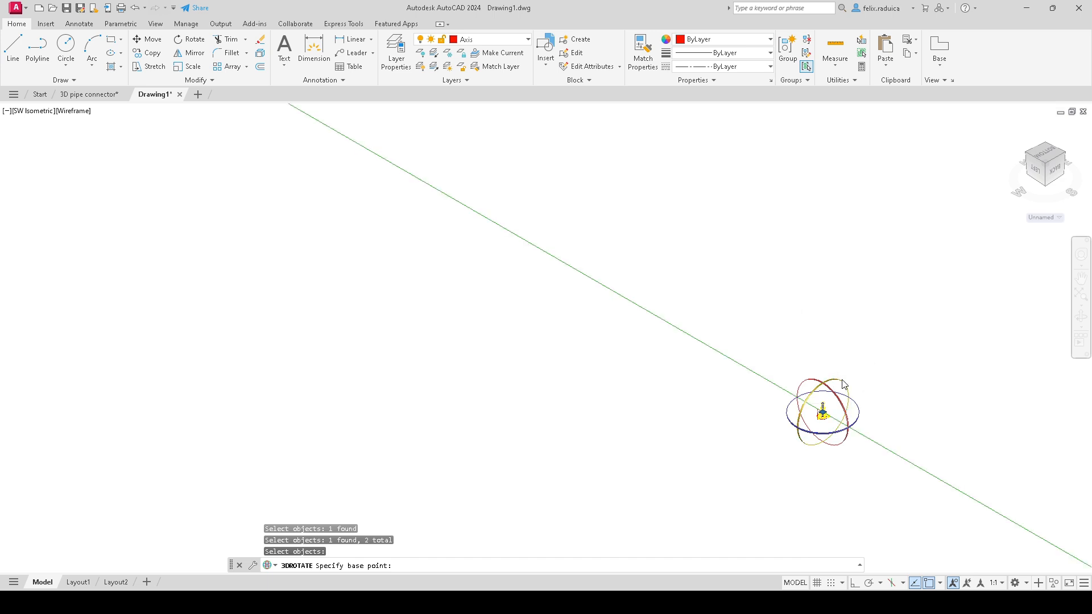
pyautogui.click(823, 413)
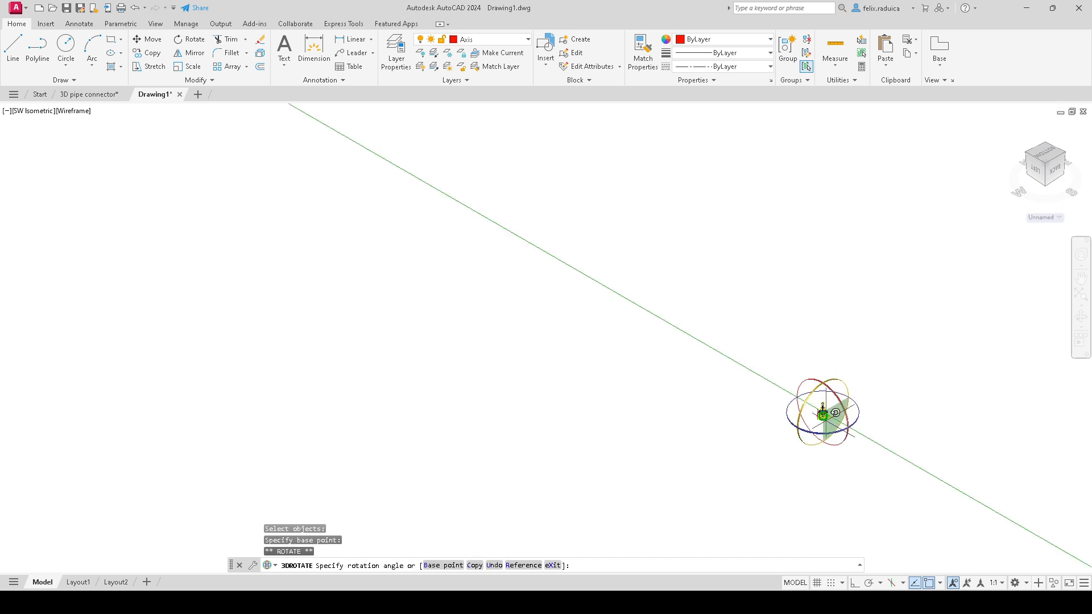
pyautogui.scroll(2, 823, 398)
pyautogui.scroll(3, 796, 358)
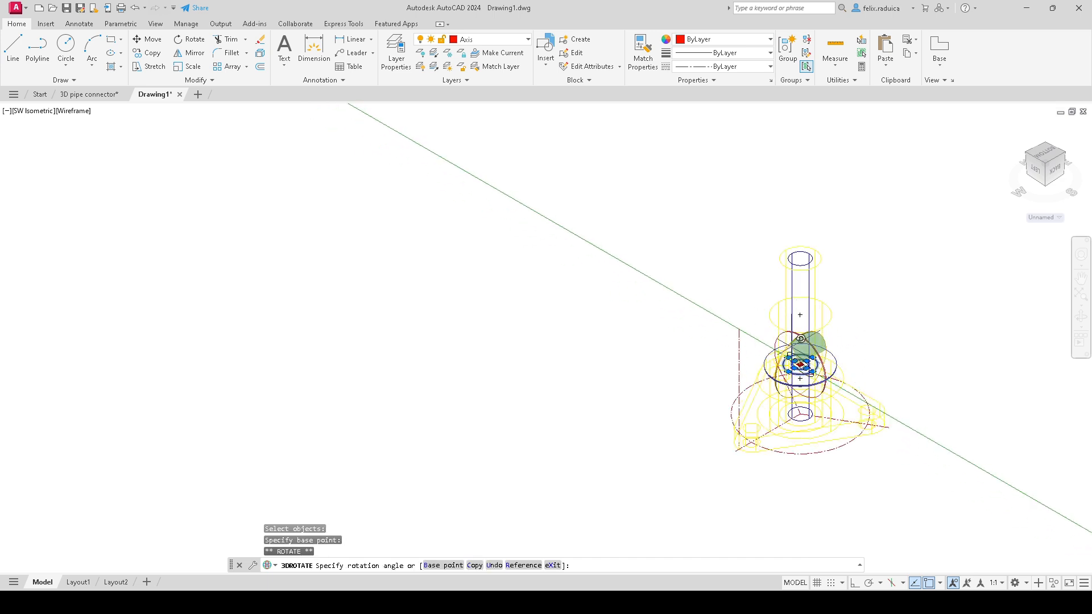
pyautogui.scroll(4, 788, 341)
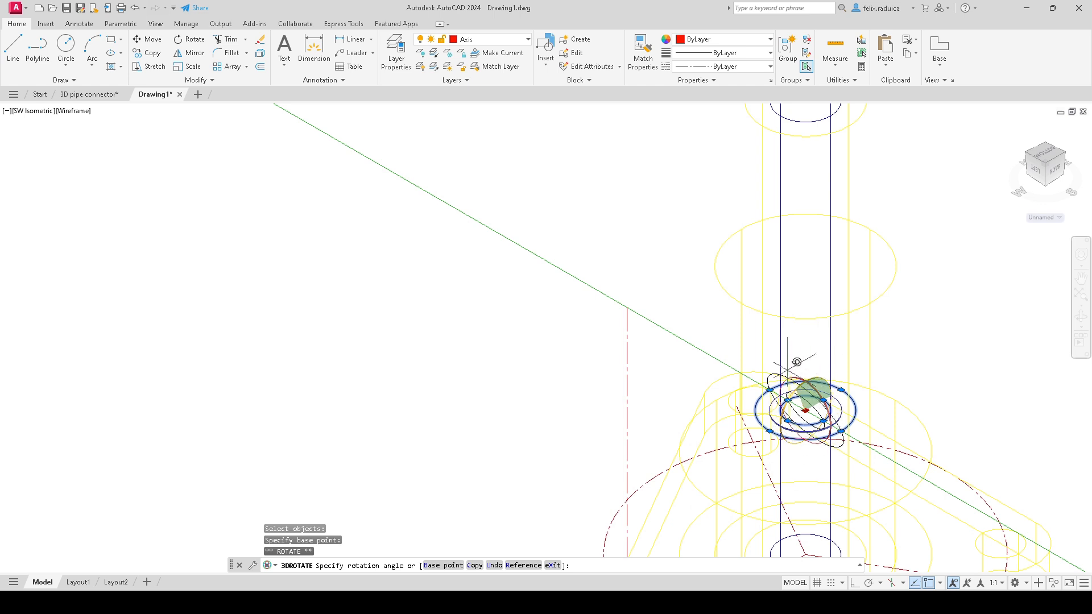
pyautogui.write('45')
pyautogui.press('Return')
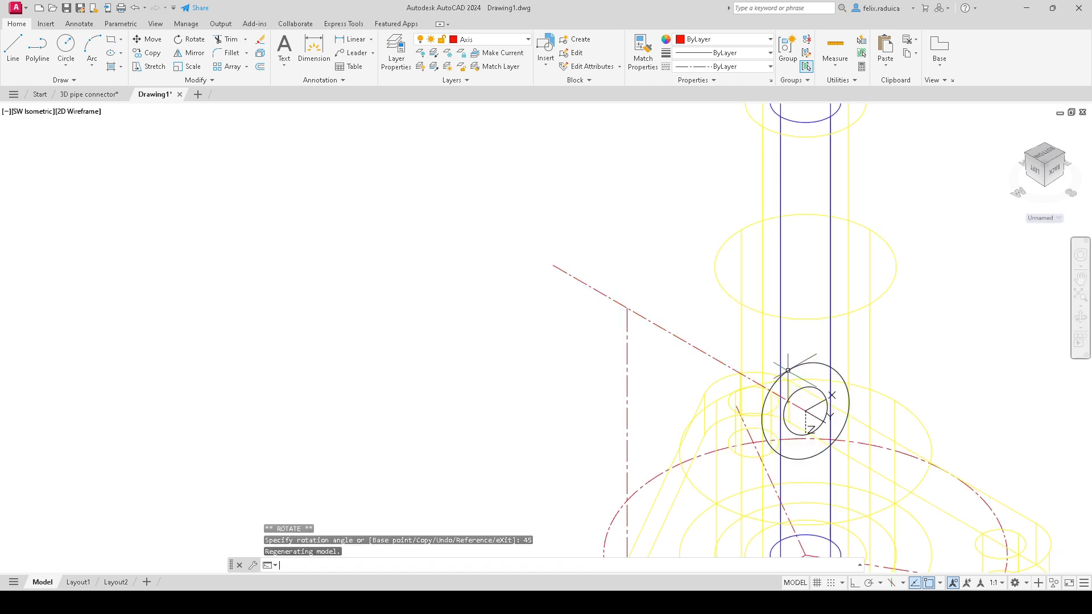
# Step: Extrude both tilted branch circles along the inclined axis up to the upper endpoint of the vertical centreline
pyautogui.scroll(-2, 741, 278)
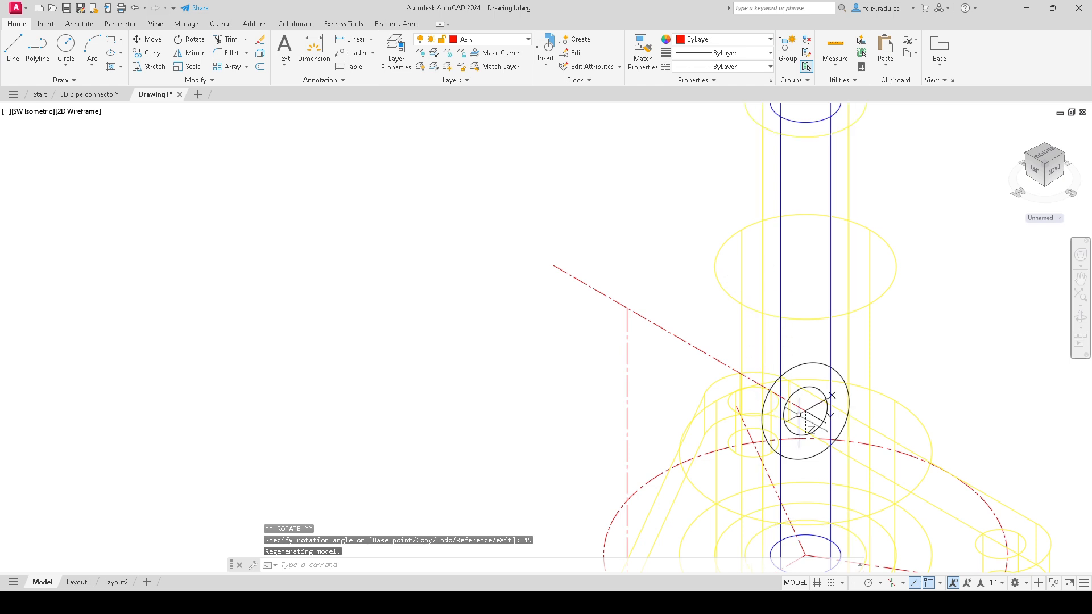
pyautogui.scroll(-1, 802, 419)
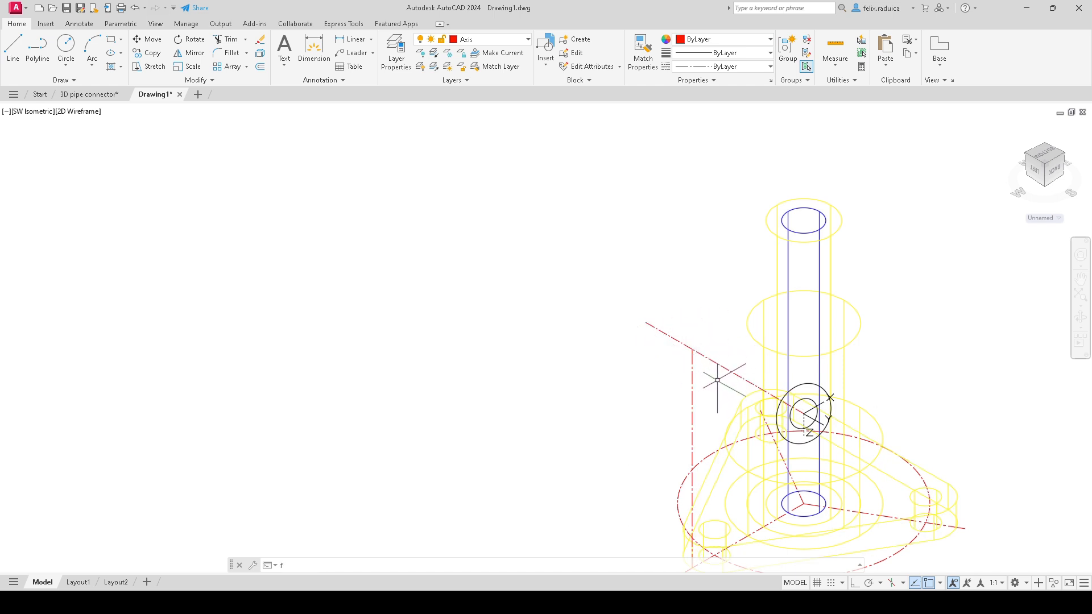
pyautogui.press('Escape')
pyautogui.write('extrude')
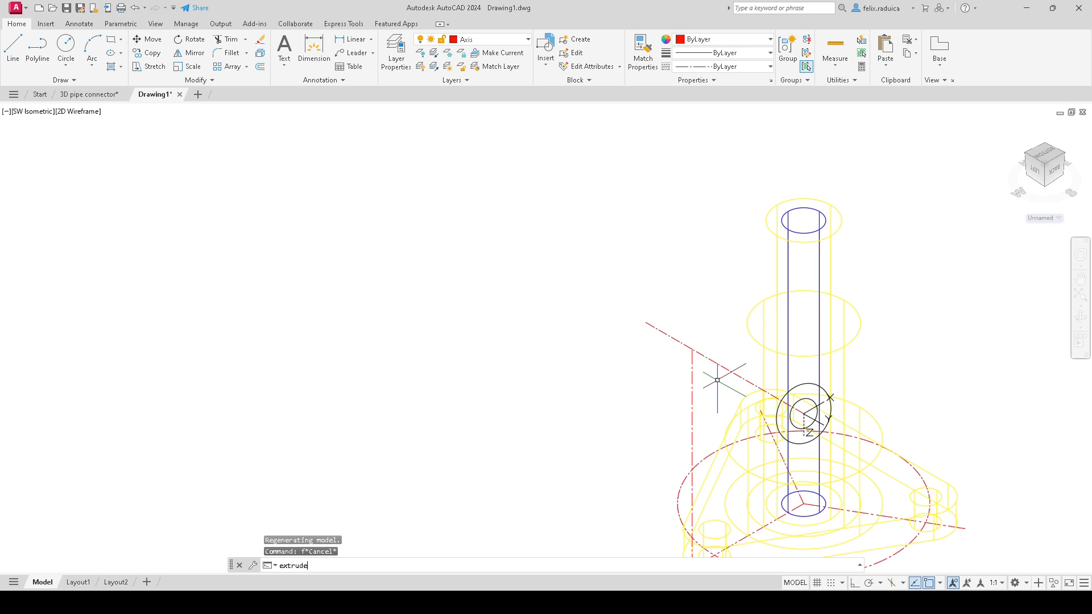
pyautogui.press('Return')
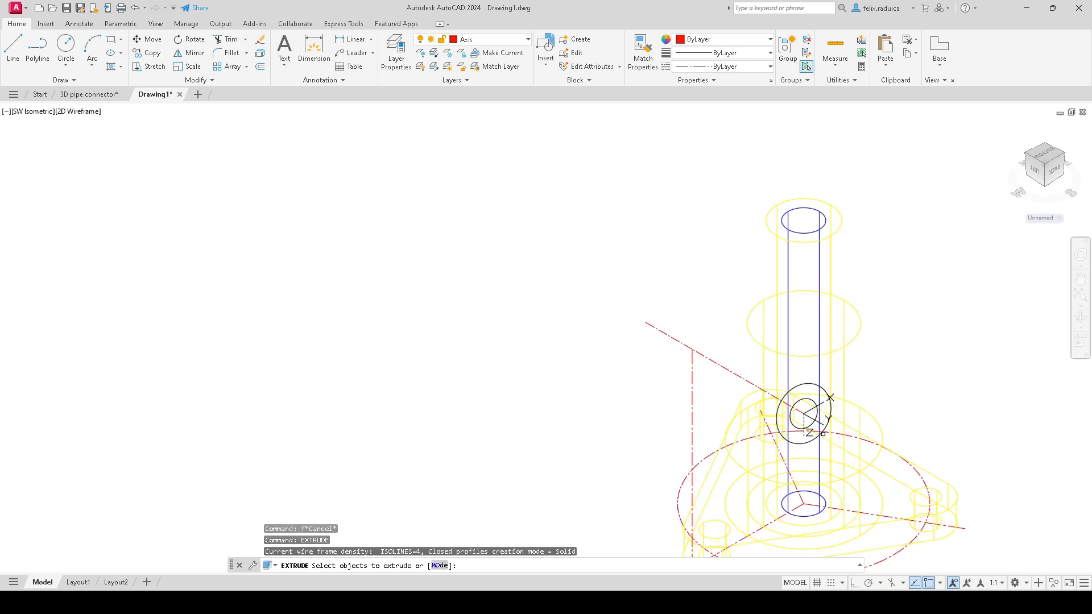
pyautogui.click(815, 425)
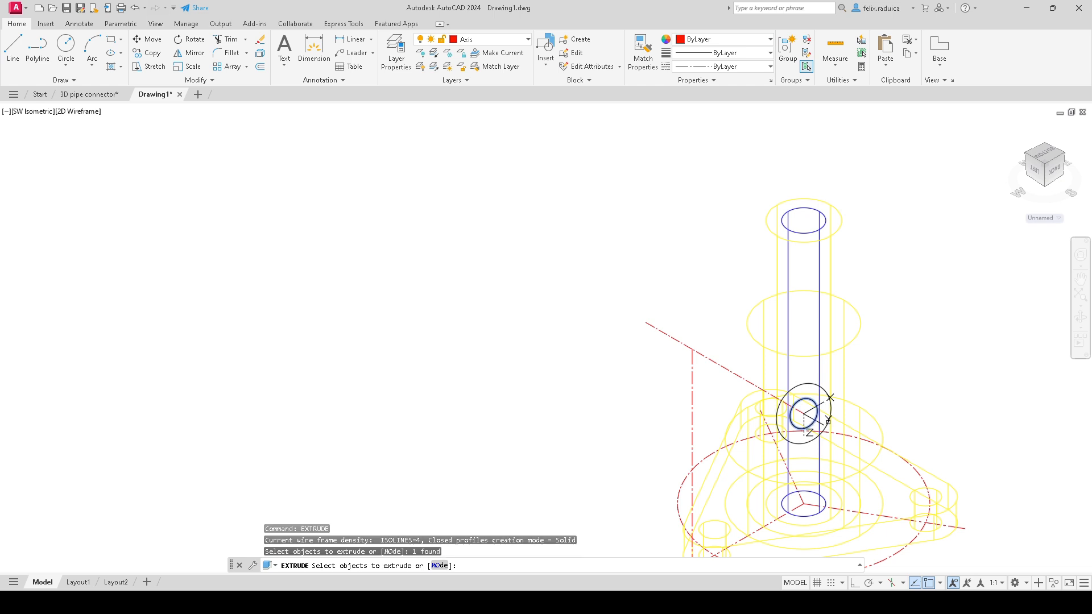
pyautogui.click(828, 423)
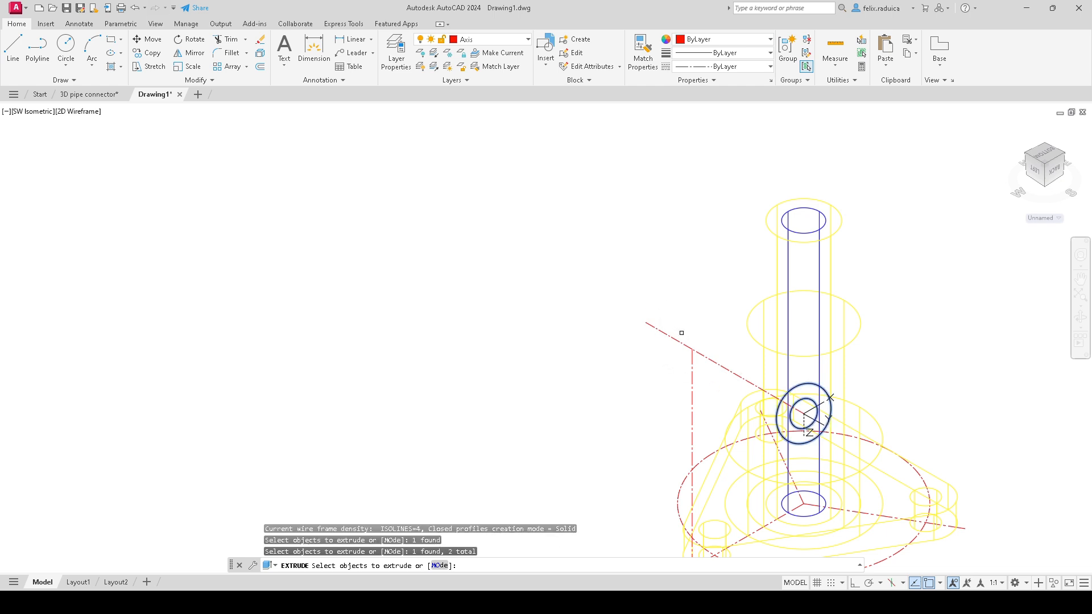
pyautogui.press('Return')
pyautogui.scroll(2, 703, 347)
pyautogui.scroll(3, 704, 346)
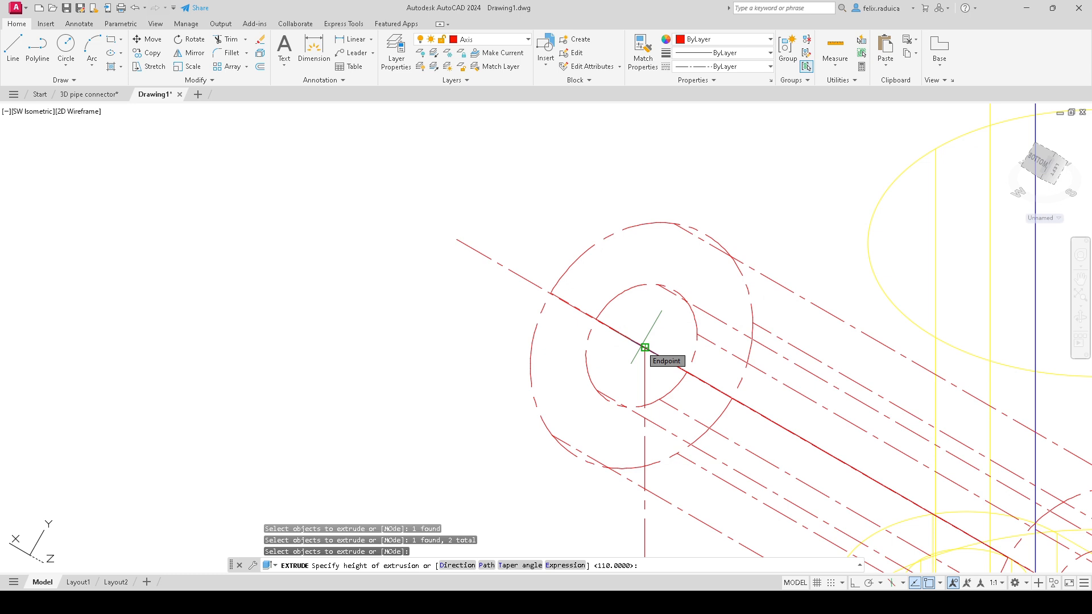
pyautogui.click(644, 347)
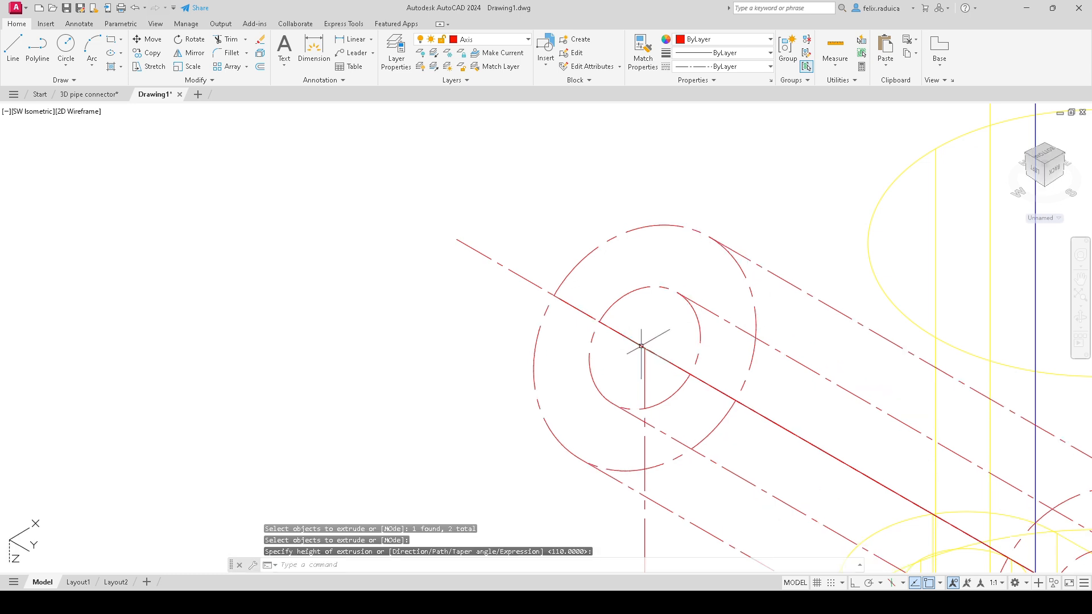
# Step: Move the outer cylinder of the inclined branch to the Outside layer
pyautogui.scroll(-6, 643, 398)
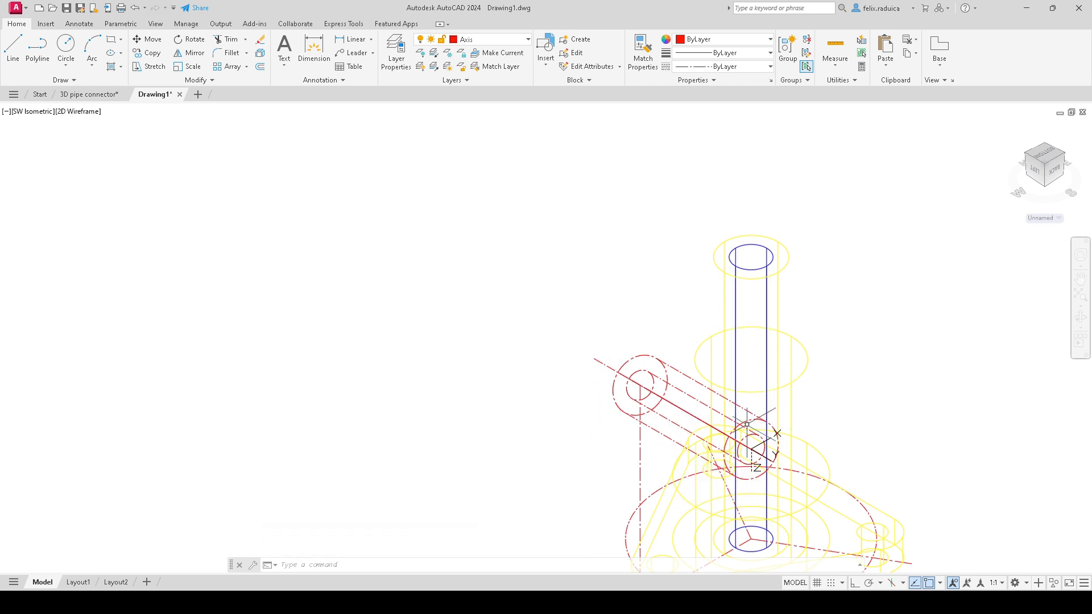
pyautogui.click(664, 363)
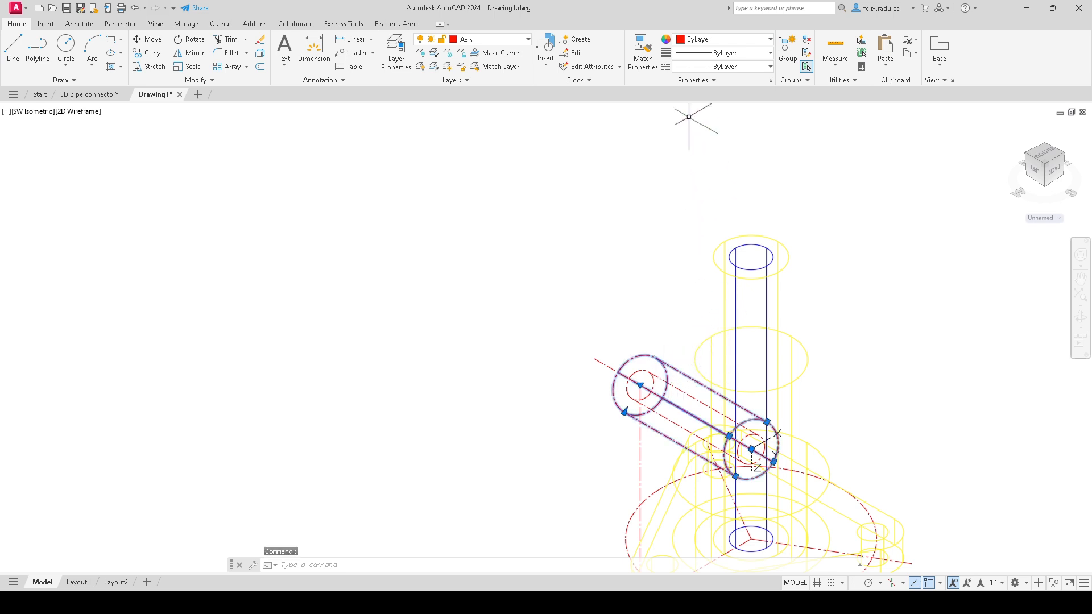
pyautogui.click(522, 43)
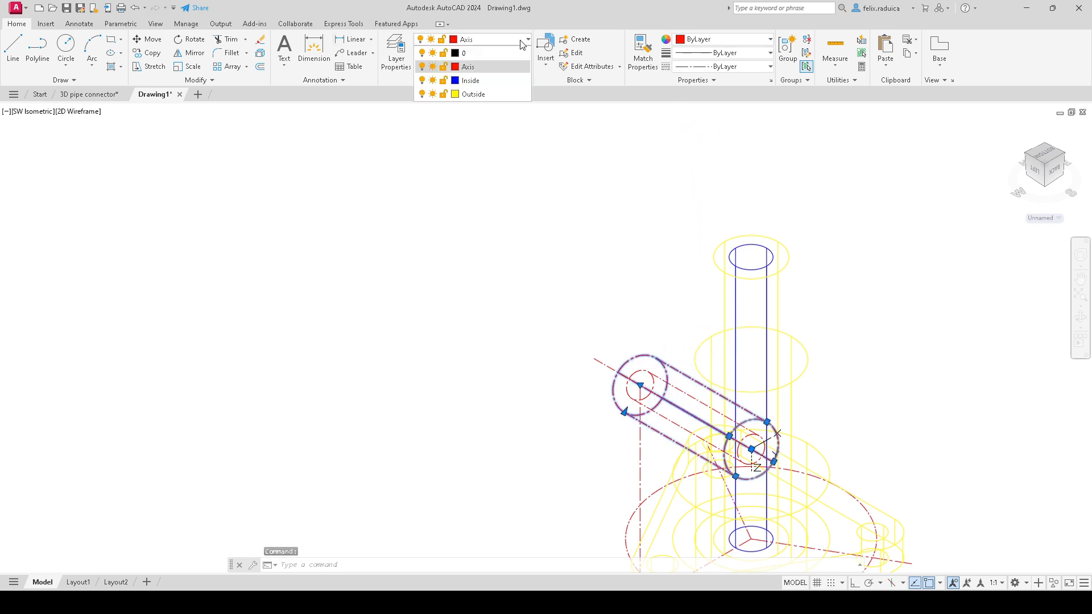
pyautogui.click(487, 93)
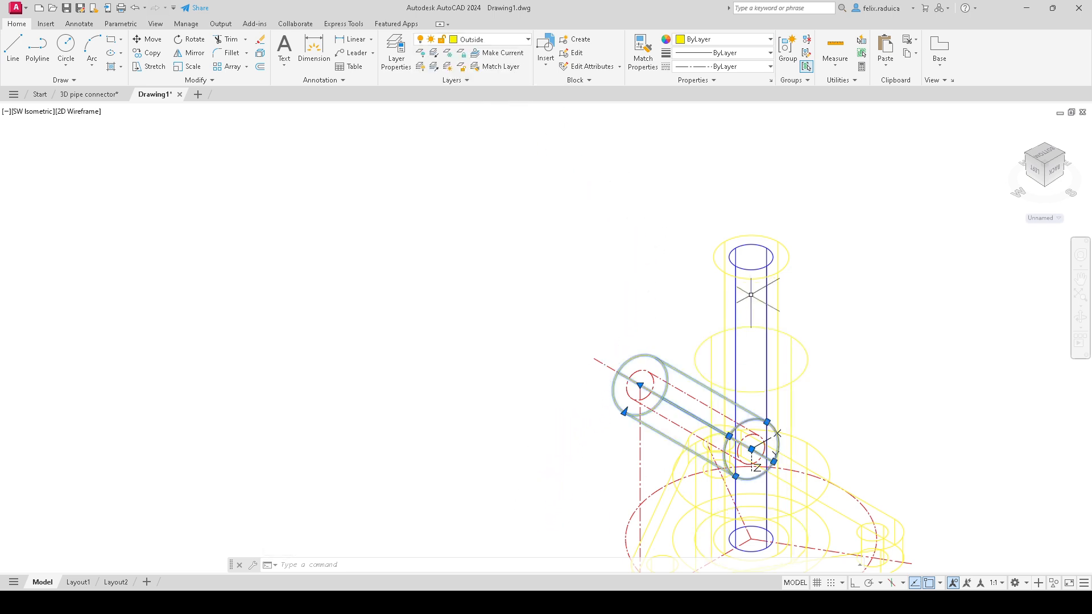
pyautogui.press('Escape')
# Step: Move the inner cylinder of the inclined branch to the Inside layer
pyautogui.click(652, 388)
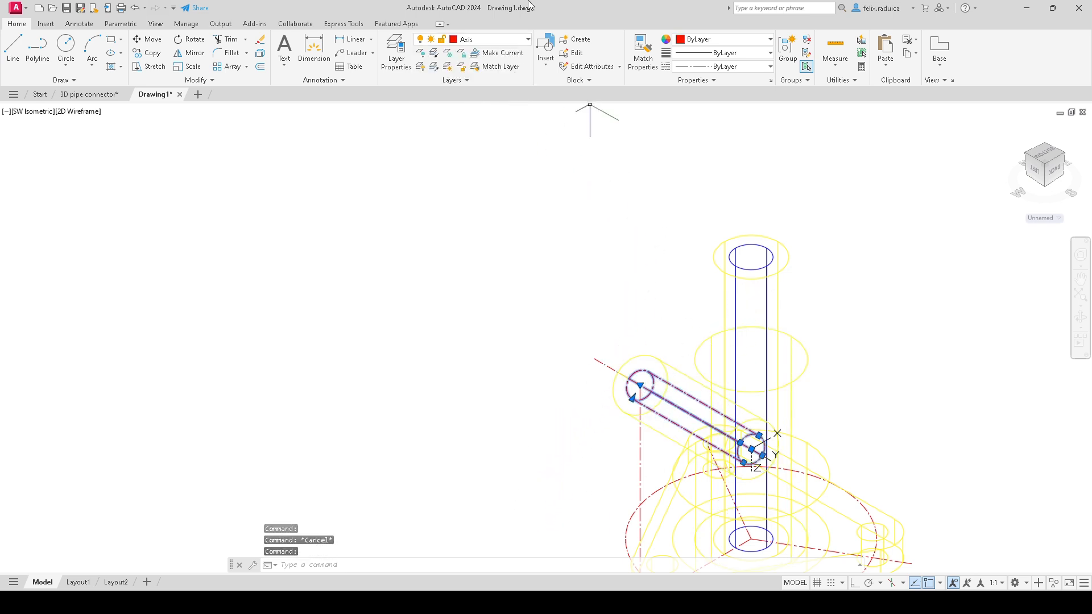
pyautogui.click(513, 43)
pyautogui.click(480, 80)
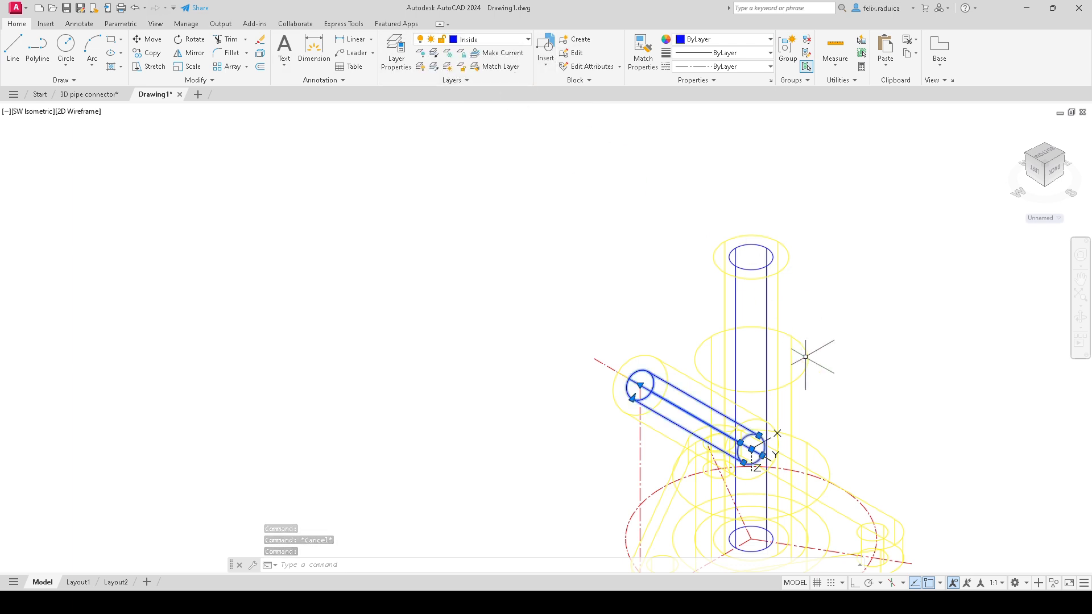
pyautogui.press('Escape')
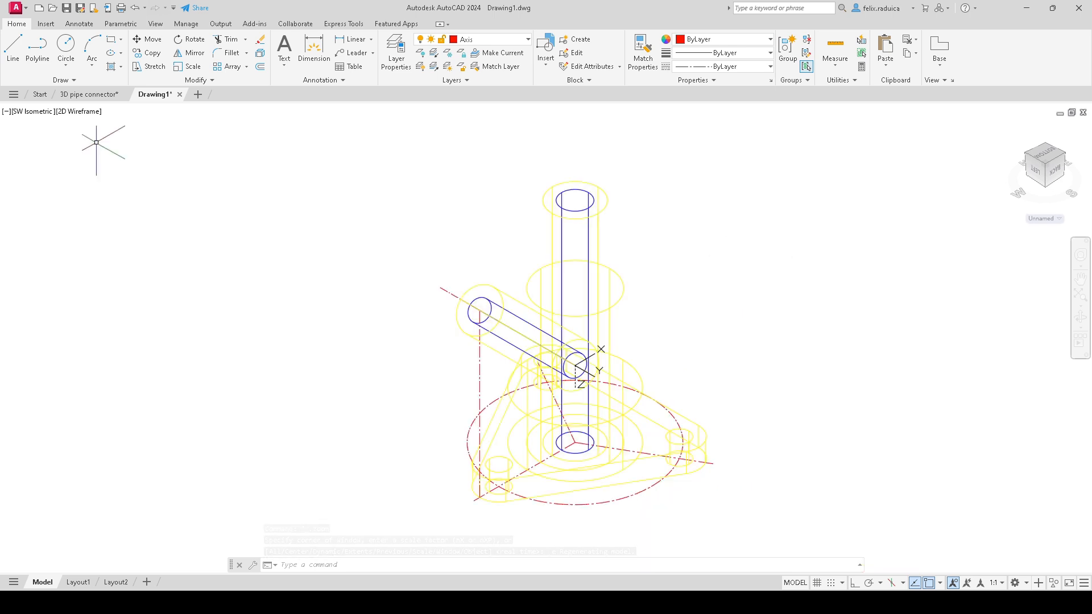
# Step: Display the model in the Conceptual visual style and compare it with the 3D pipe connector reference drawing
pyautogui.click(72, 112)
pyautogui.click(93, 156)
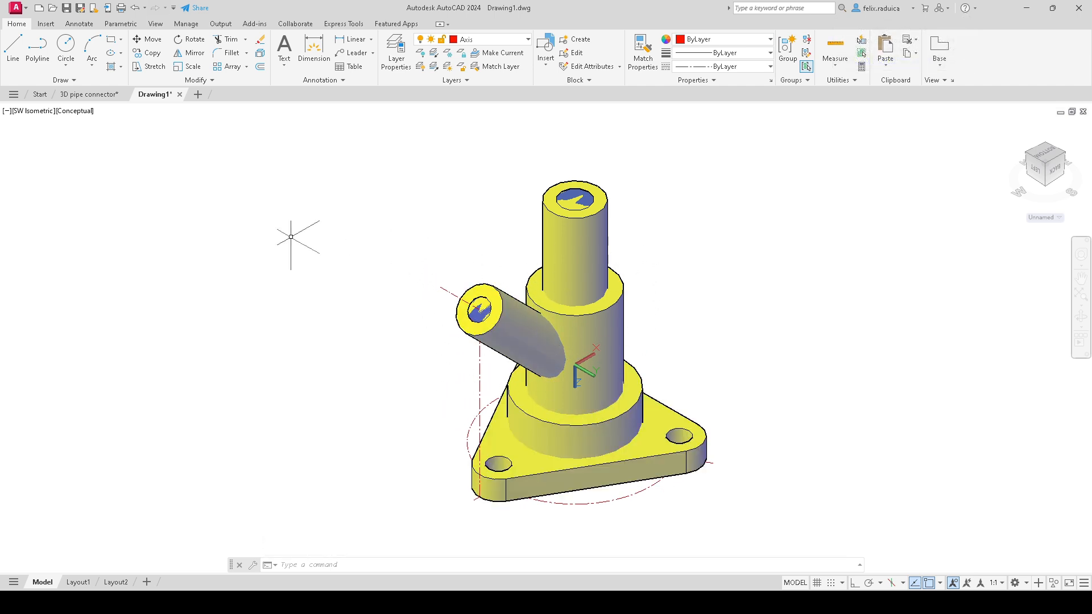
pyautogui.click(87, 95)
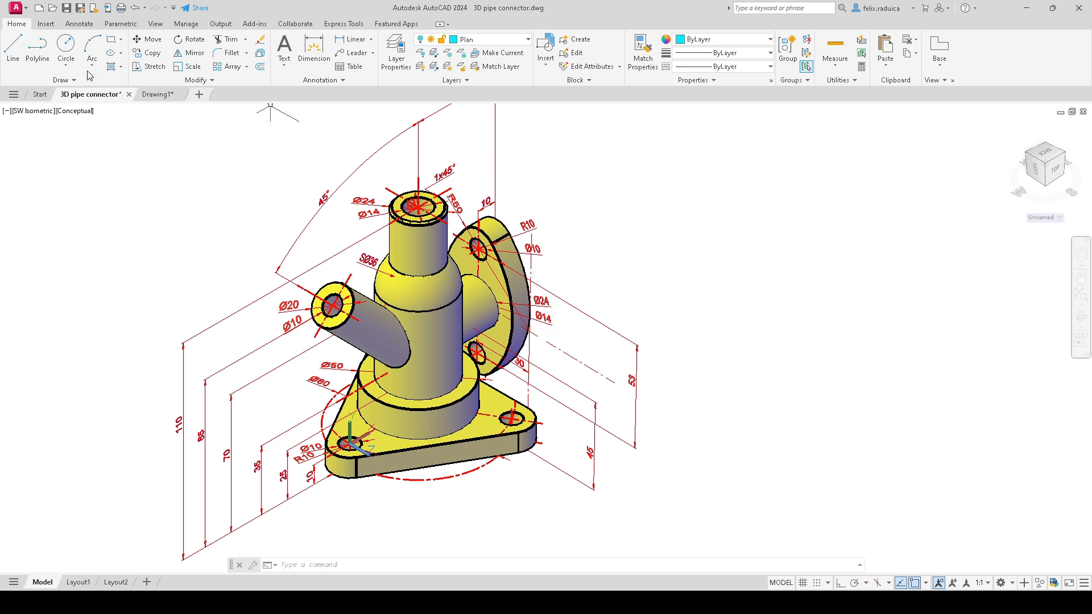
pyautogui.click(155, 94)
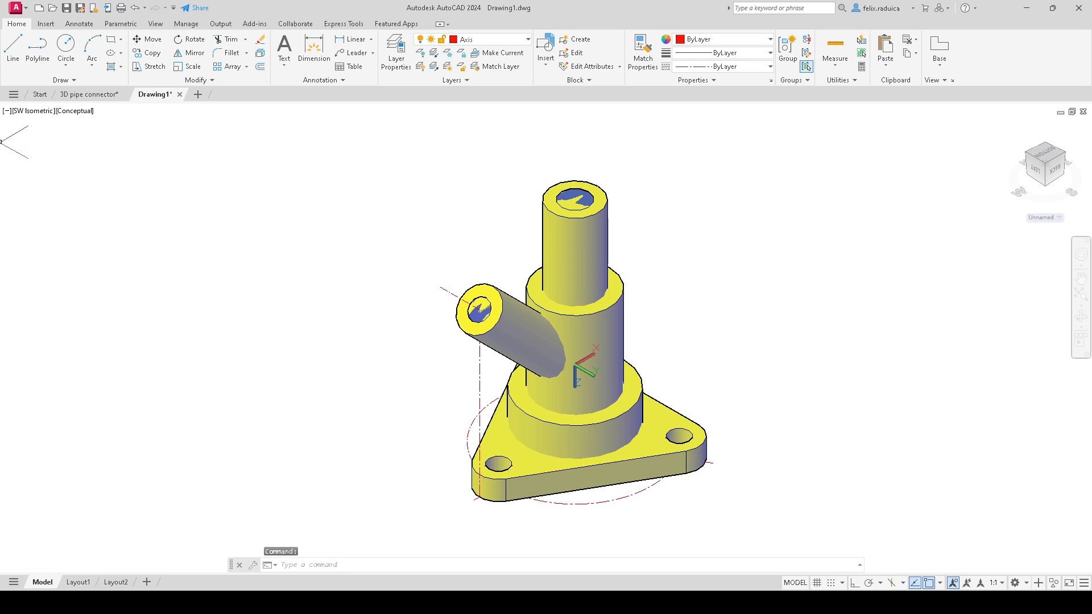
# Step: Switch to the Top view and draw a circle with a 50 mm radius in the empty space beside the connector
pyautogui.click(32, 111)
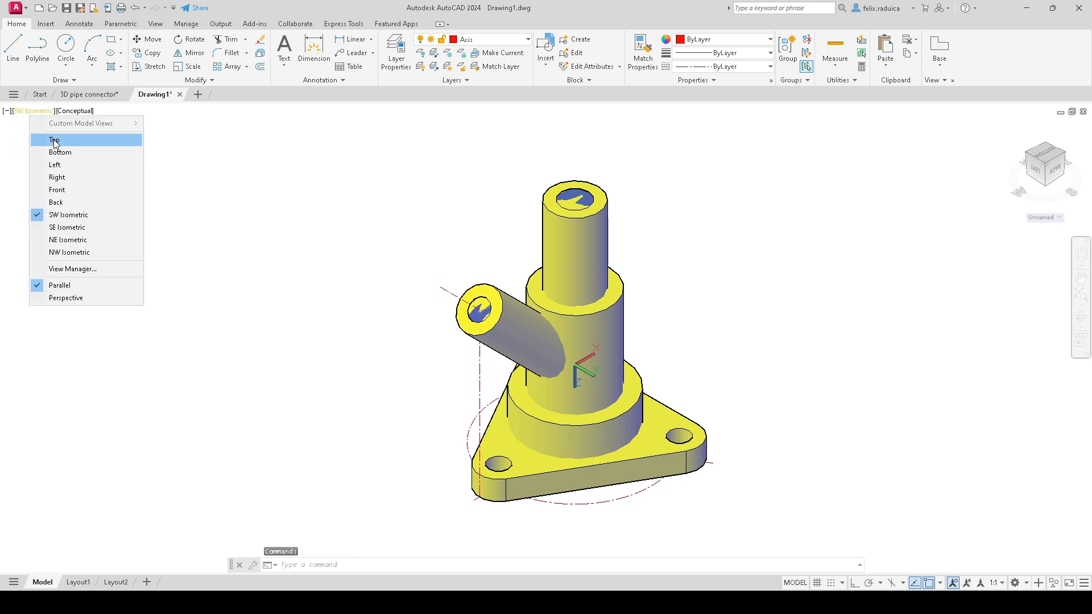
pyautogui.click(53, 138)
pyautogui.scroll(-4, 654, 335)
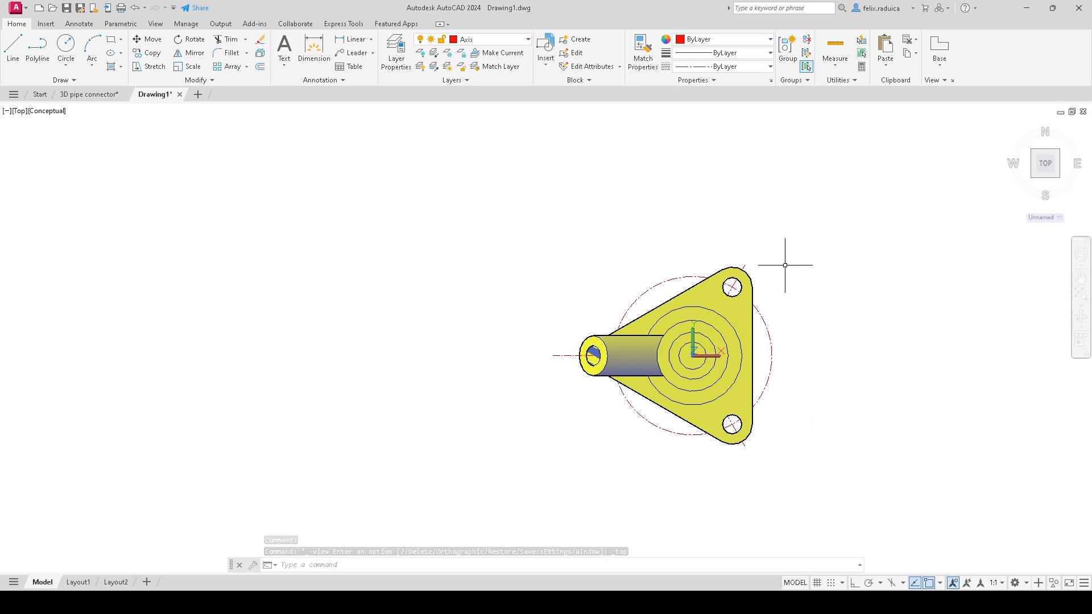
pyautogui.write('circle')
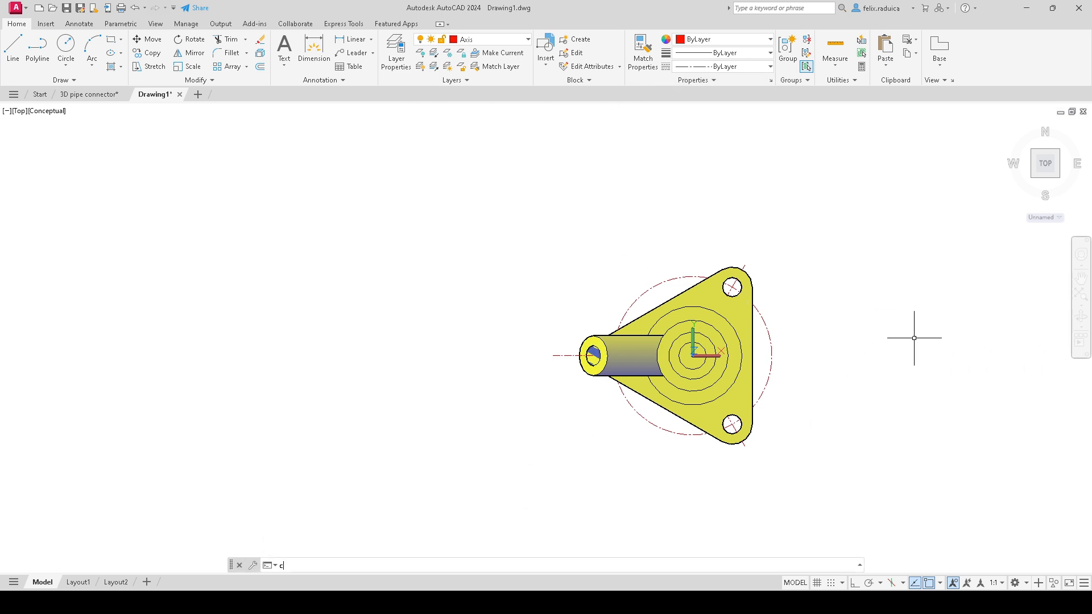
pyautogui.press('Return')
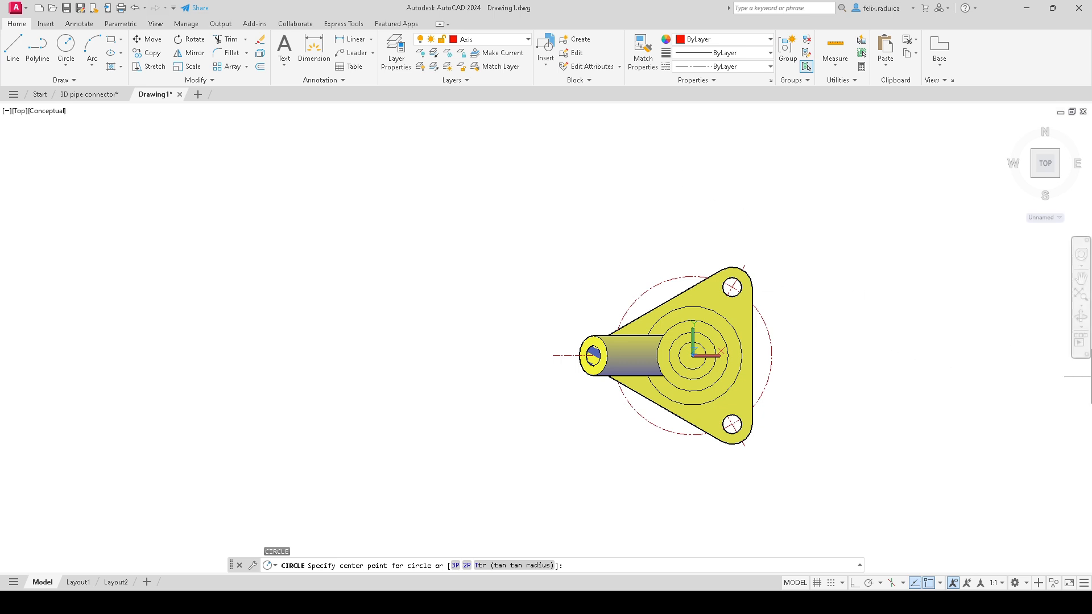
pyautogui.click(926, 349)
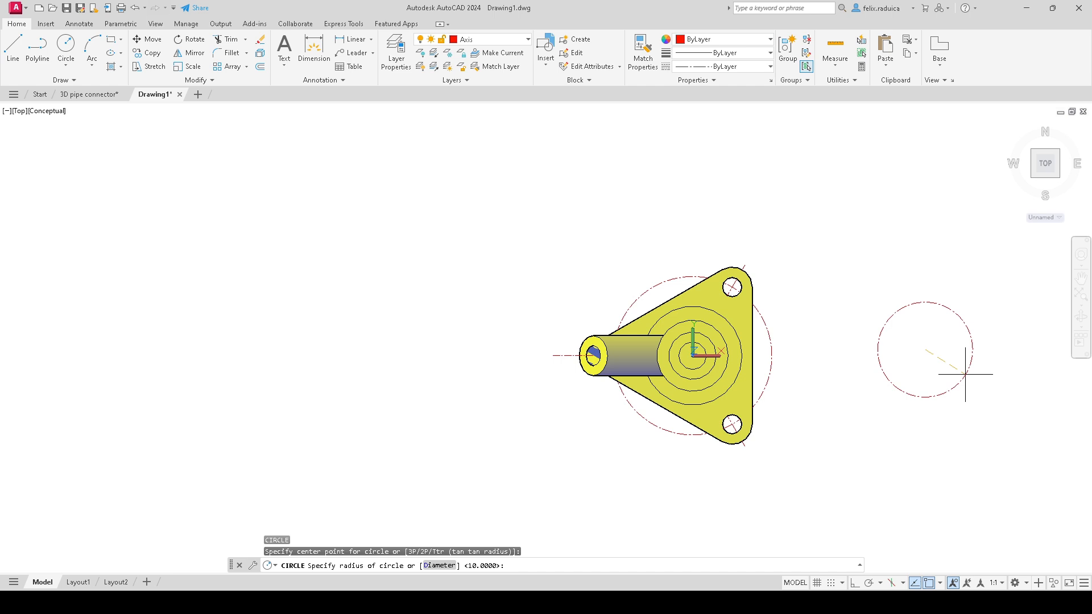
pyautogui.press('Return')
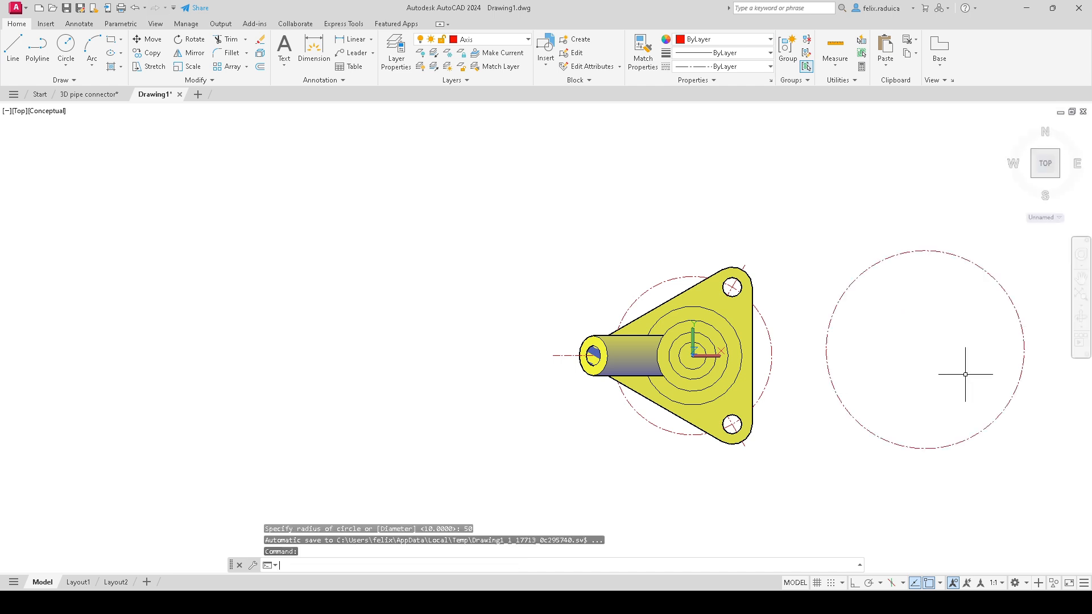
pyautogui.scroll(-3, 967, 393)
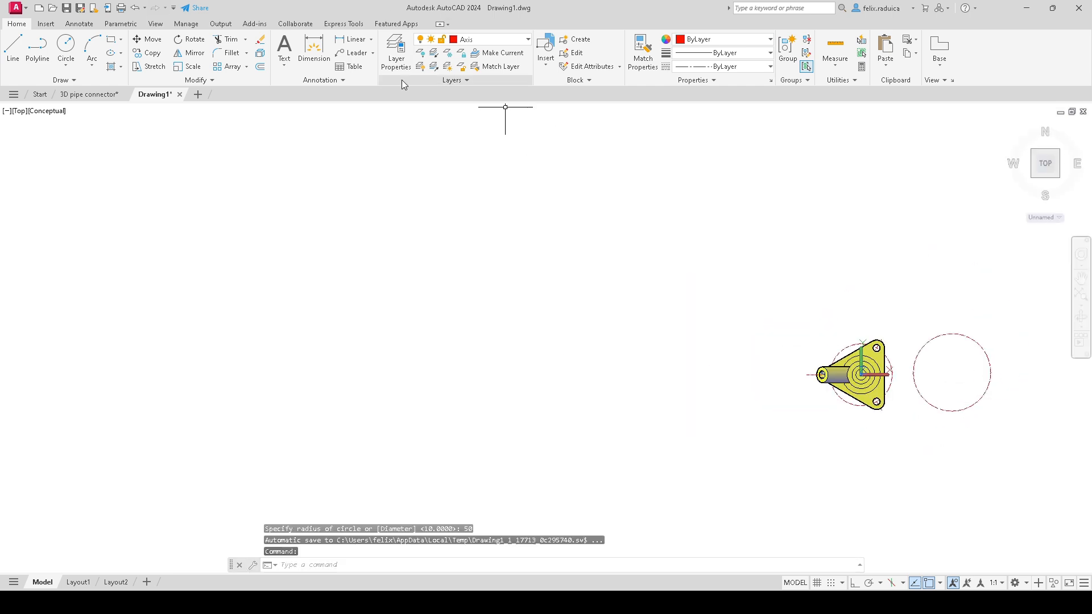
# Step: Examine the side flange's dimensions in the 3D pipe connector reference drawing, and return to Drawing1
pyautogui.click(70, 94)
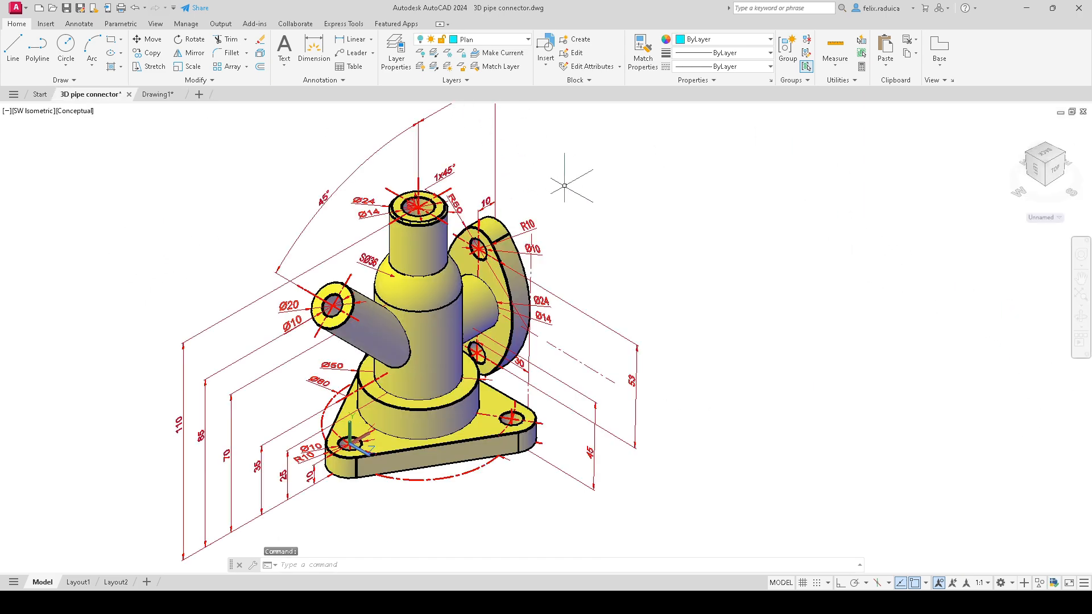
pyautogui.scroll(2, 464, 234)
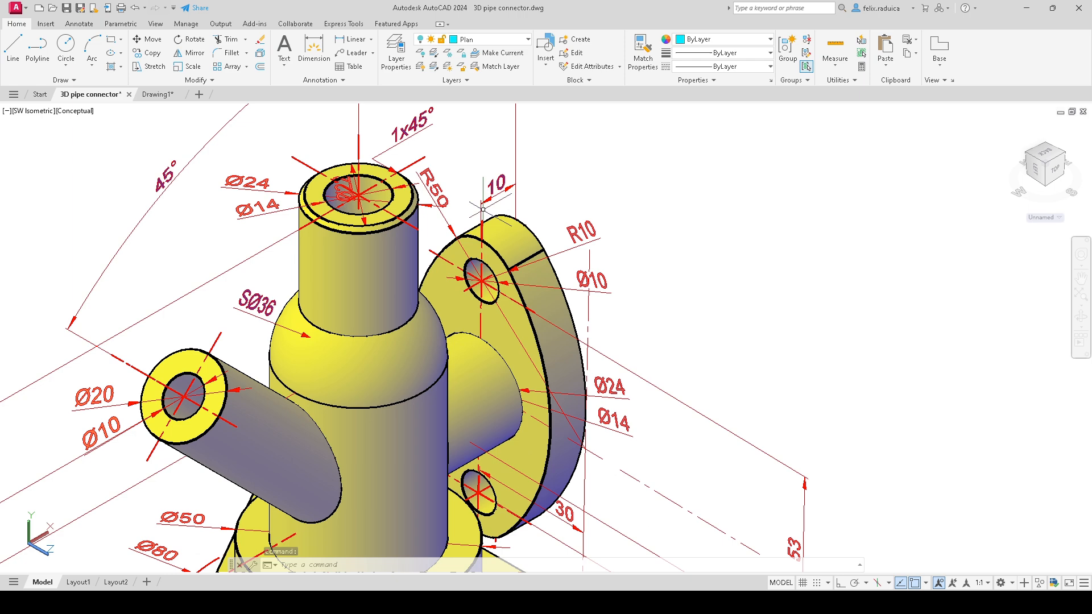
pyautogui.scroll(-3, 438, 251)
pyautogui.scroll(2, 489, 268)
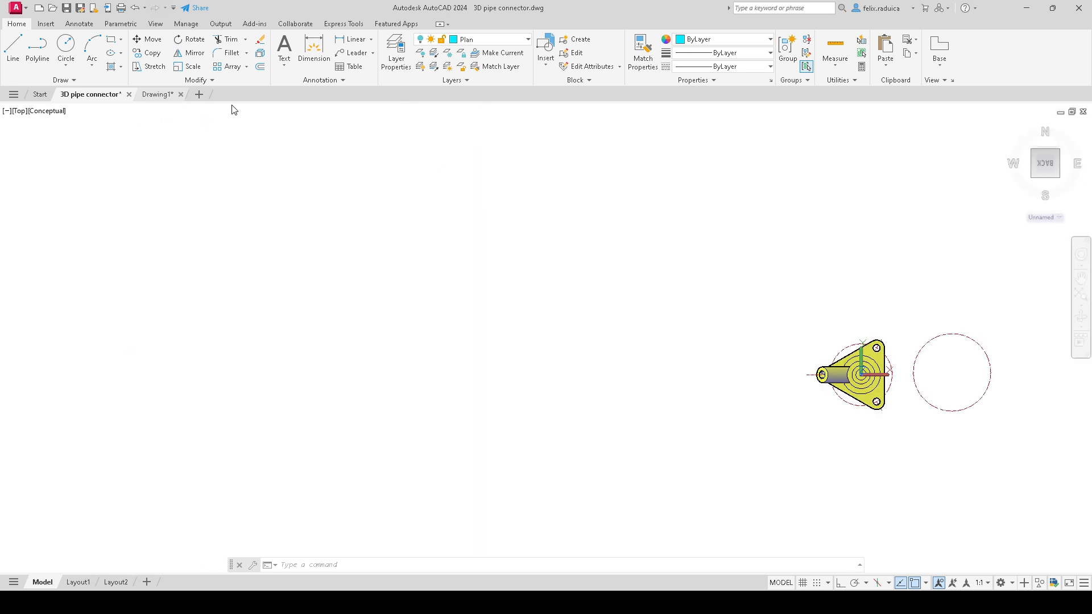
pyautogui.hotkey('ctrl', 'Tab')
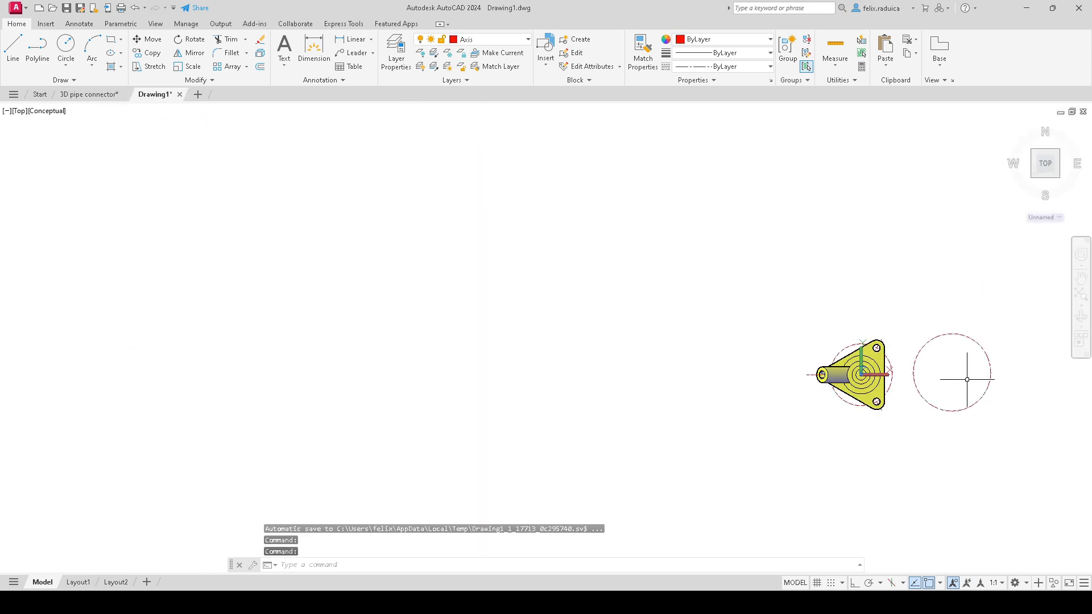
pyautogui.write('c')
pyautogui.press('Return')
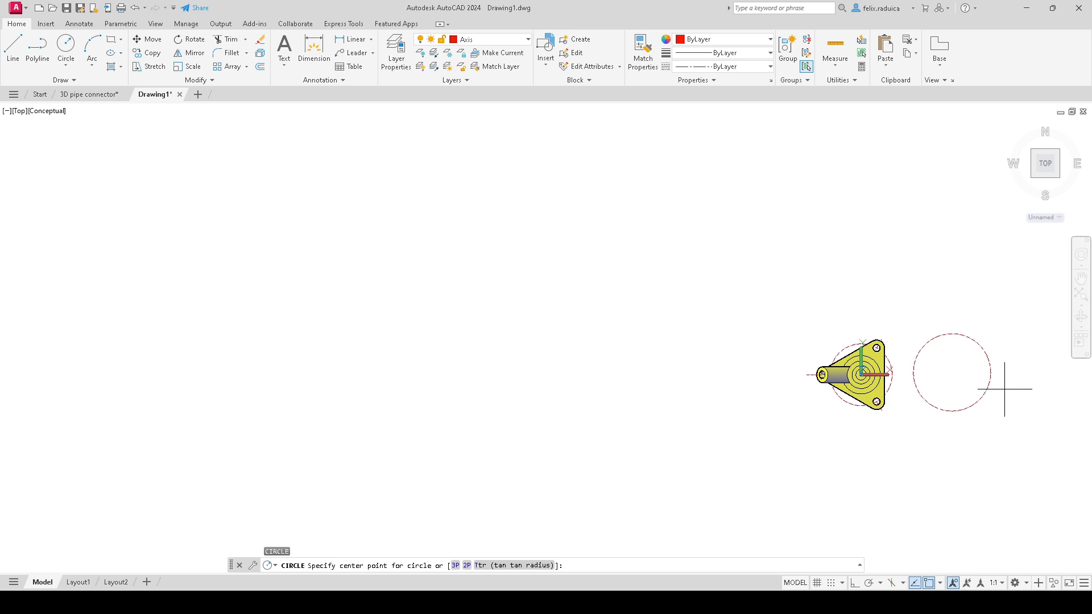
pyautogui.press('Escape')
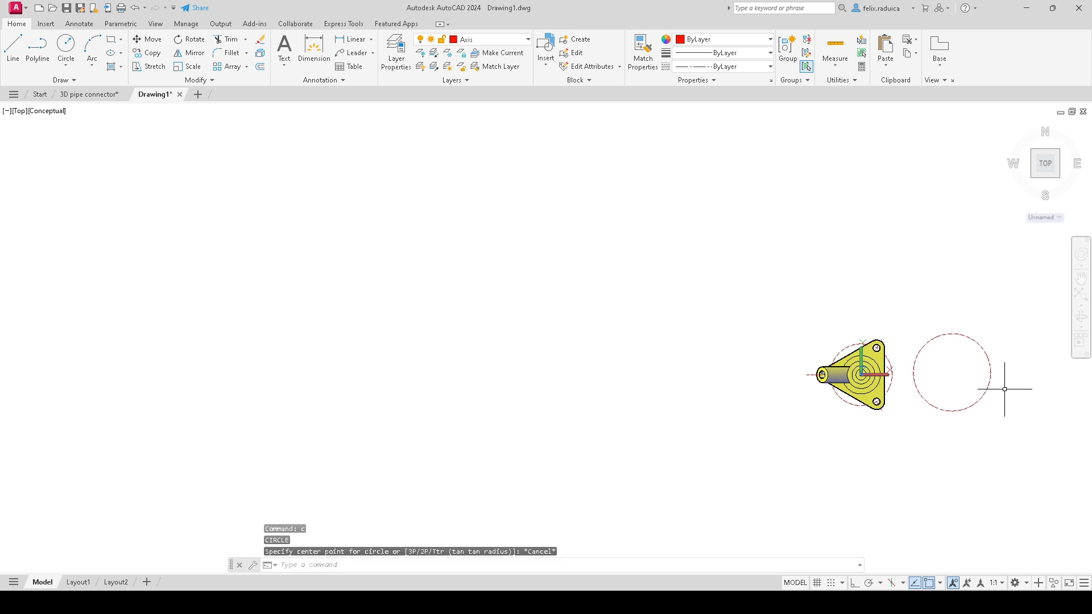
pyautogui.press('Return')
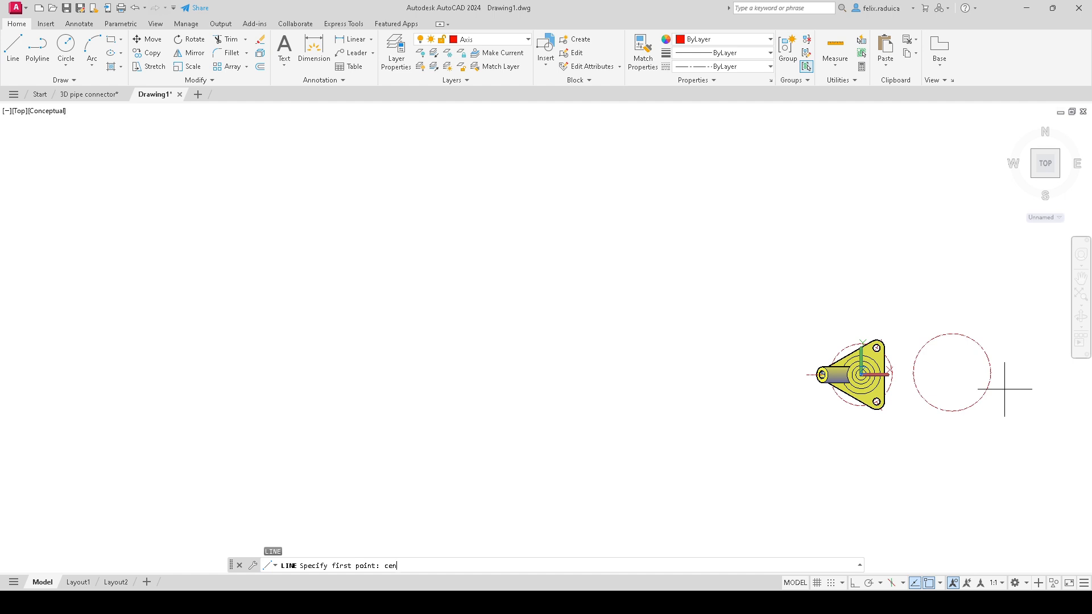
pyautogui.press('Return')
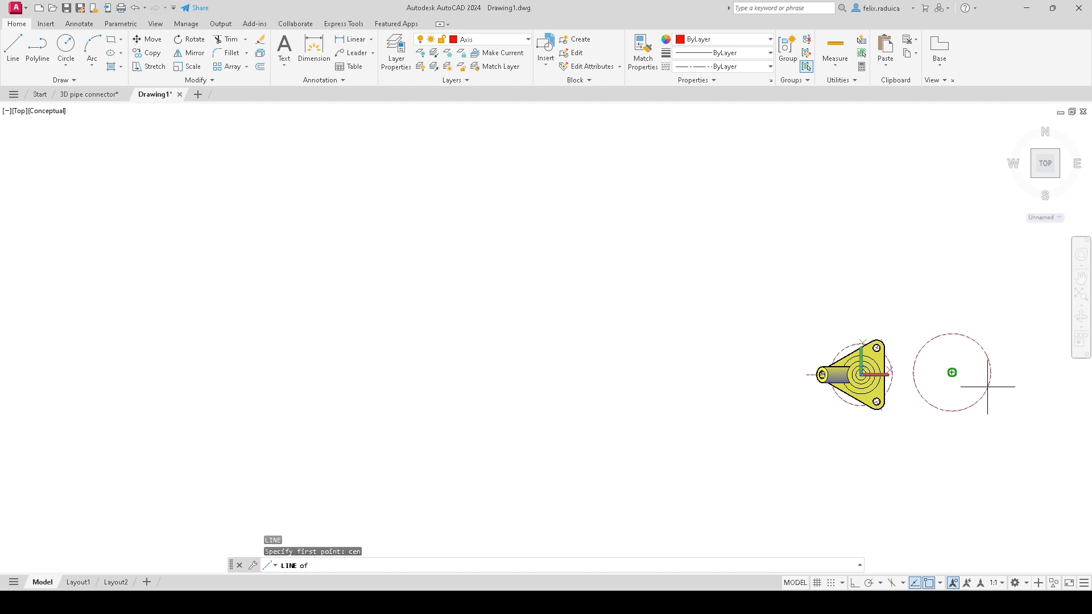
pyautogui.click(988, 386)
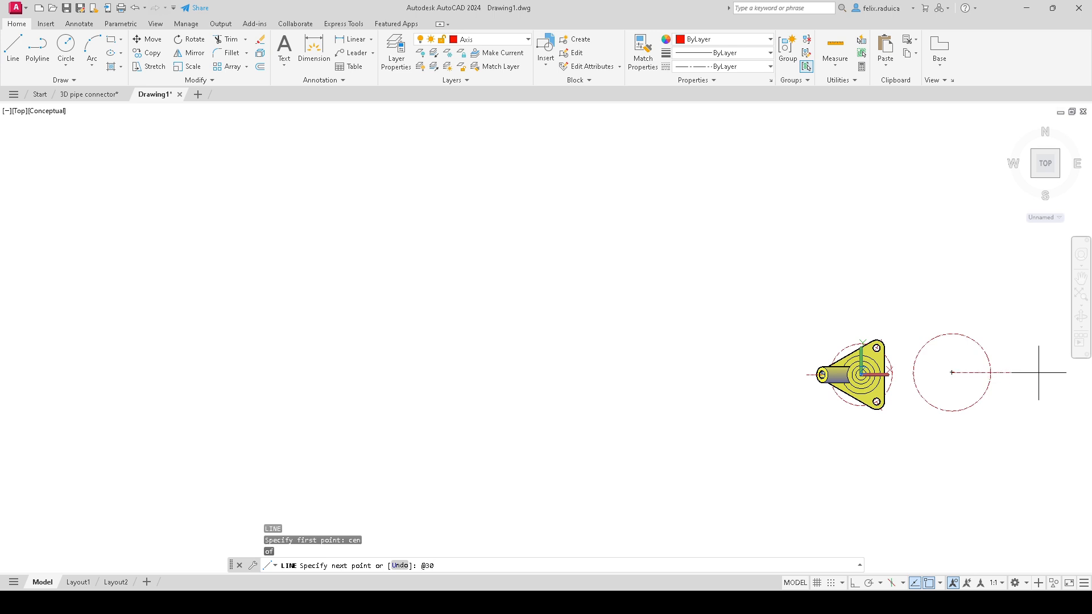
pyautogui.press('Return')
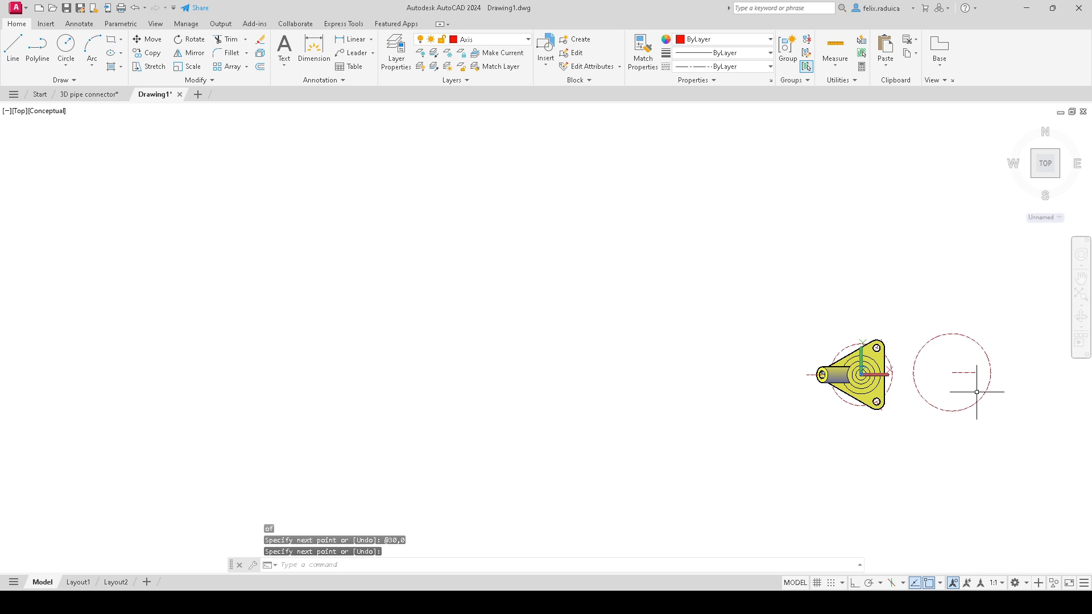
# Step: Draw a second circle with a 50 mm radius centred on the free end of the 30 mm line
pyautogui.write('c')
pyautogui.press('Return')
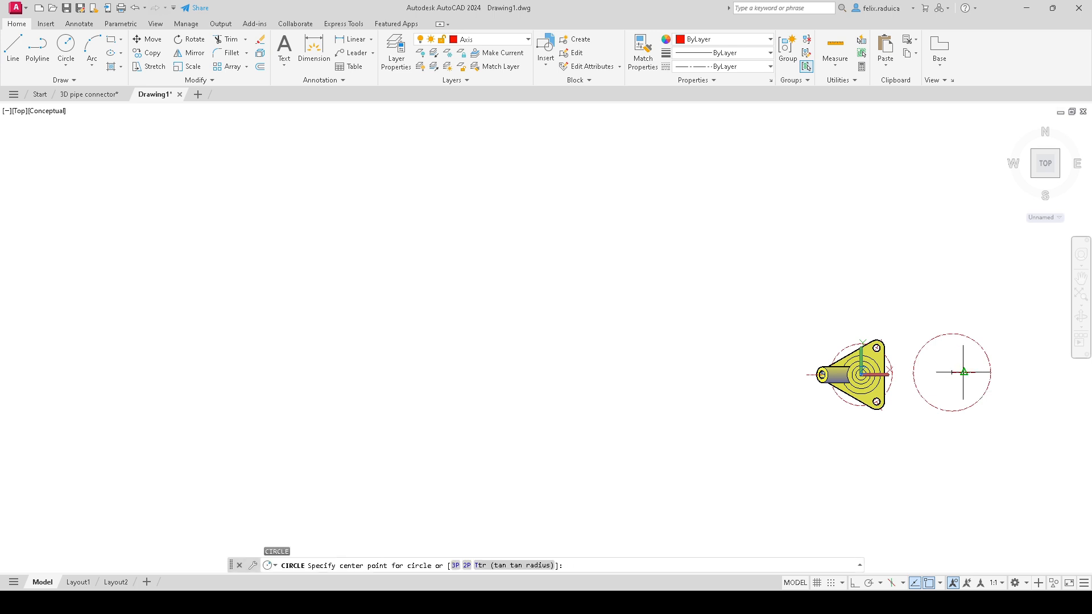
pyautogui.click(975, 373)
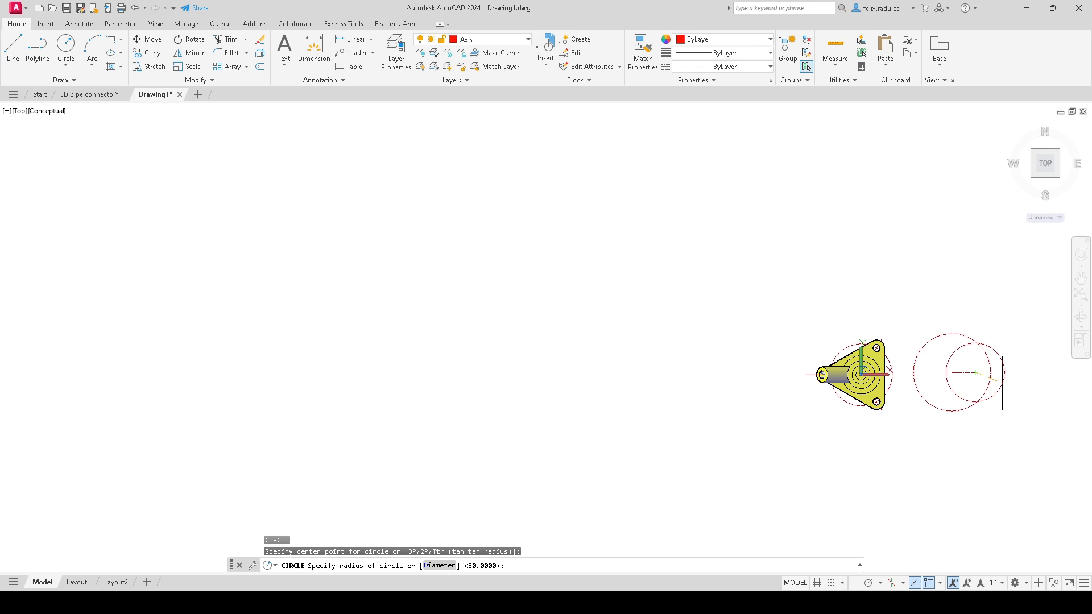
pyautogui.write('50')
pyautogui.press('Return')
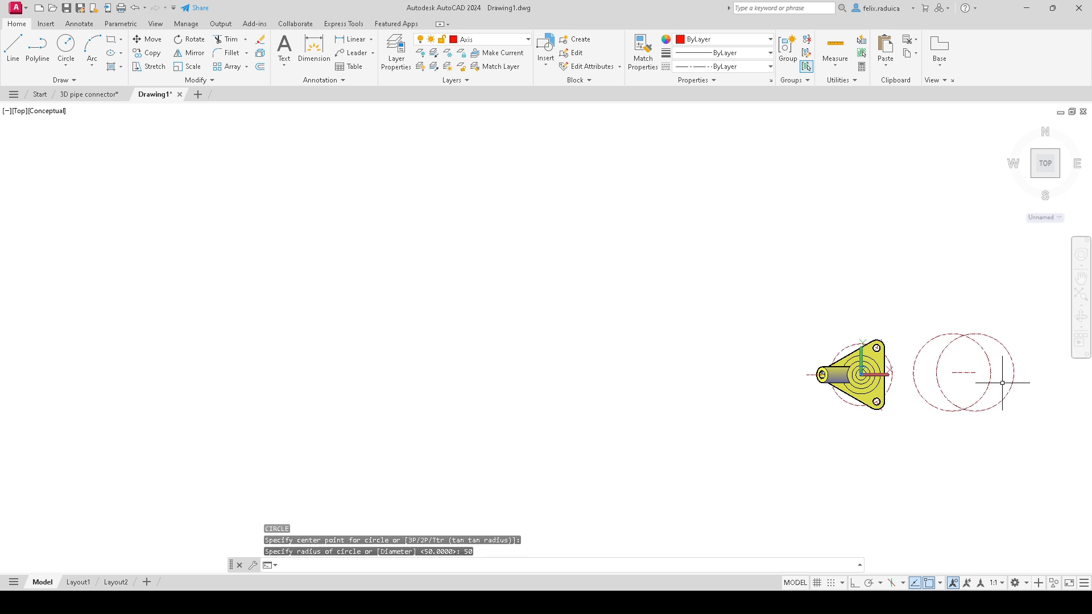
# Step: Move both overlapping 50 mm radius circles to layer 0
pyautogui.click(974, 354)
pyautogui.click(937, 307)
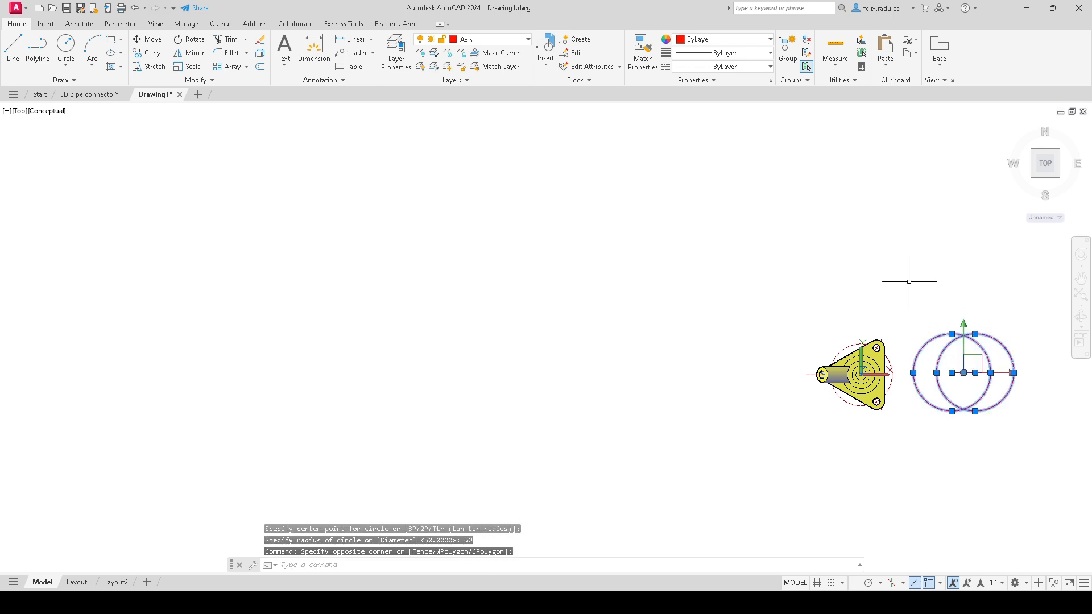
pyautogui.click(504, 39)
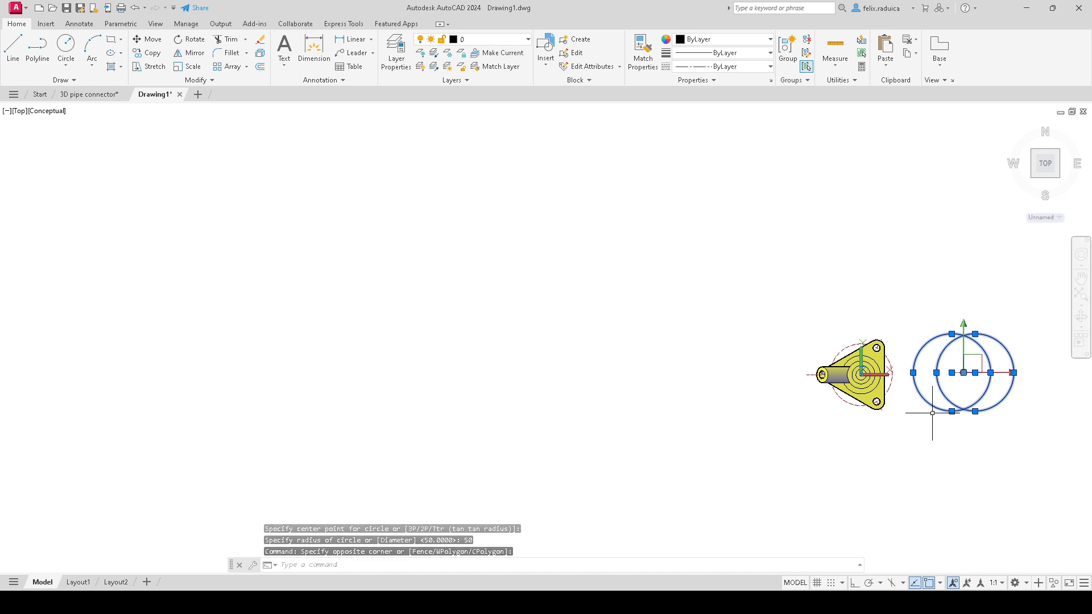
pyautogui.press('Escape')
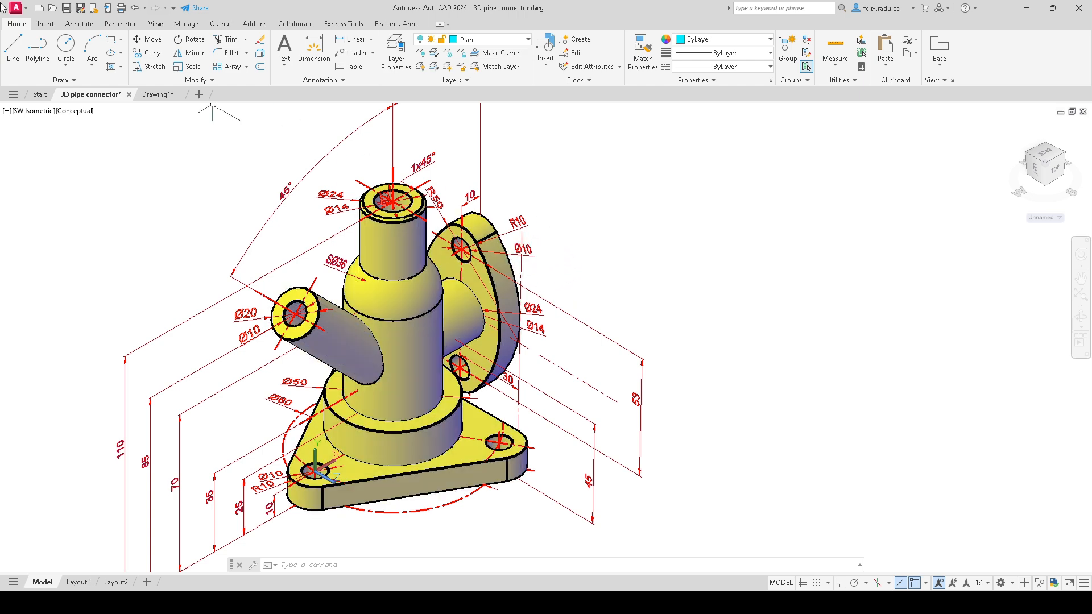
# Step: Return to Drawing1 and draw a 10 mm radius circle tangent to both 50 mm radius circles, inside their upper intersection
pyautogui.click(164, 94)
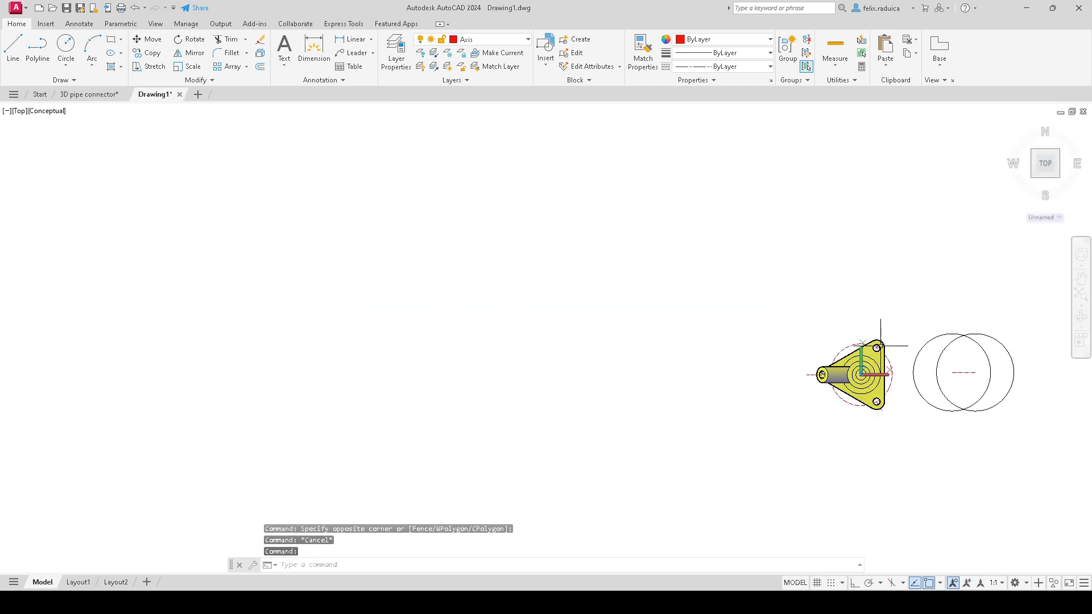
pyautogui.scroll(2, 965, 346)
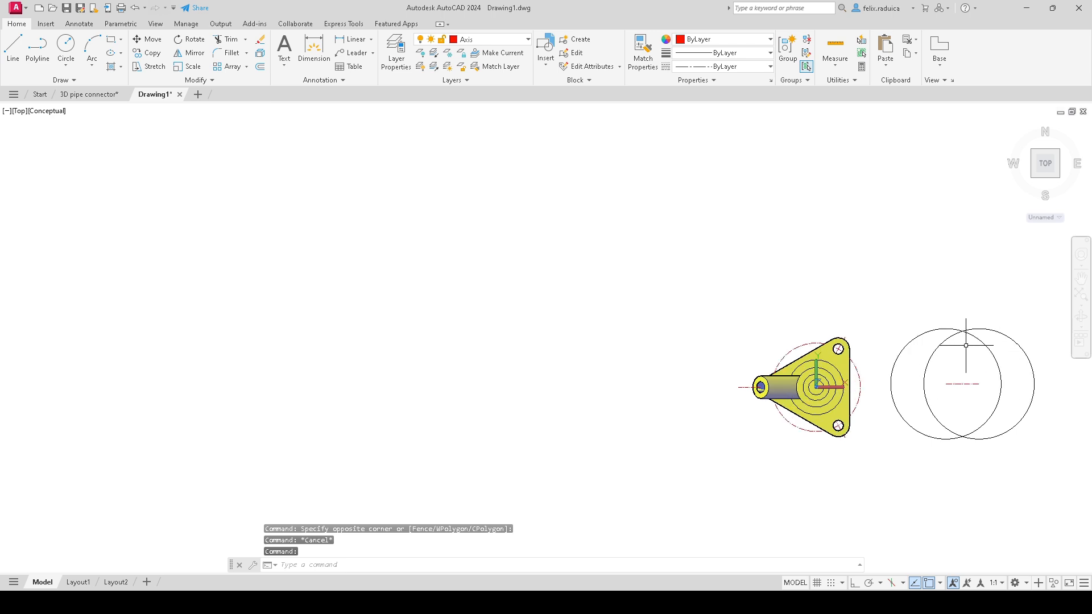
pyautogui.write('c')
pyautogui.press('Return')
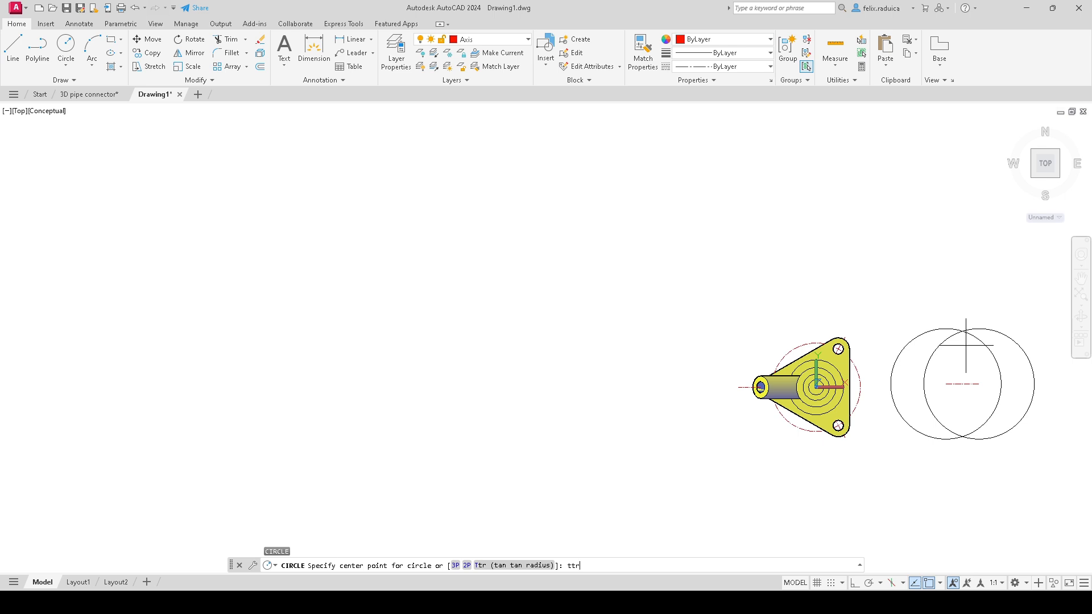
pyautogui.press('Return')
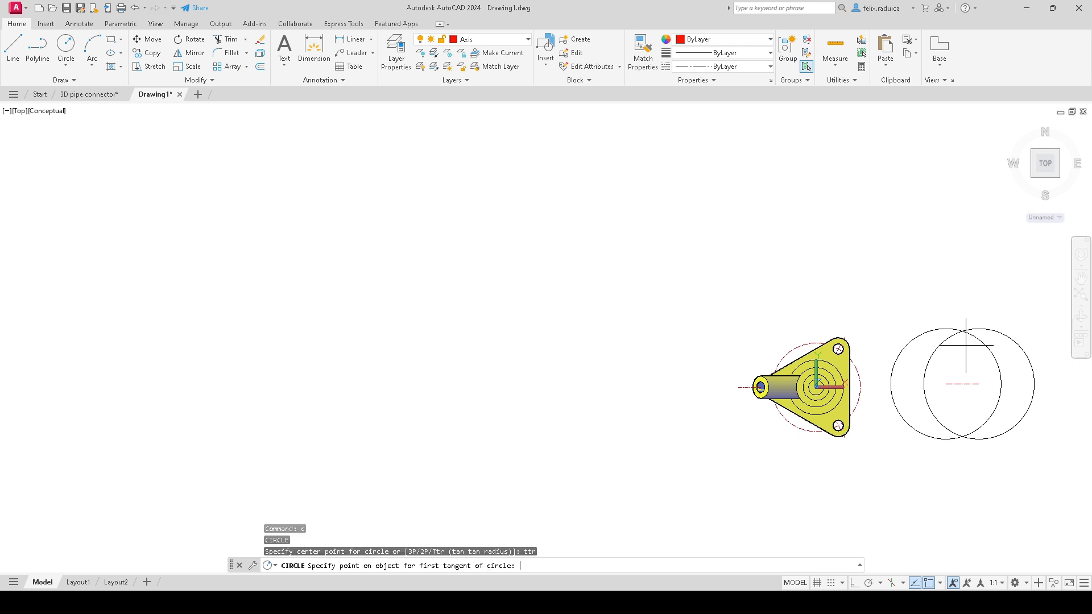
pyautogui.click(943, 343)
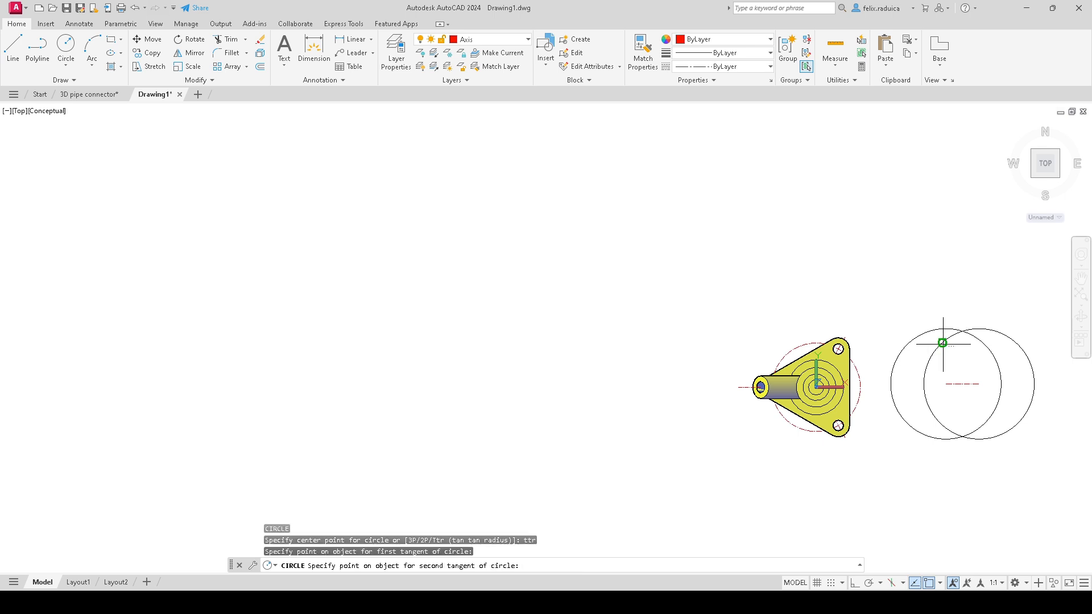
pyautogui.click(979, 342)
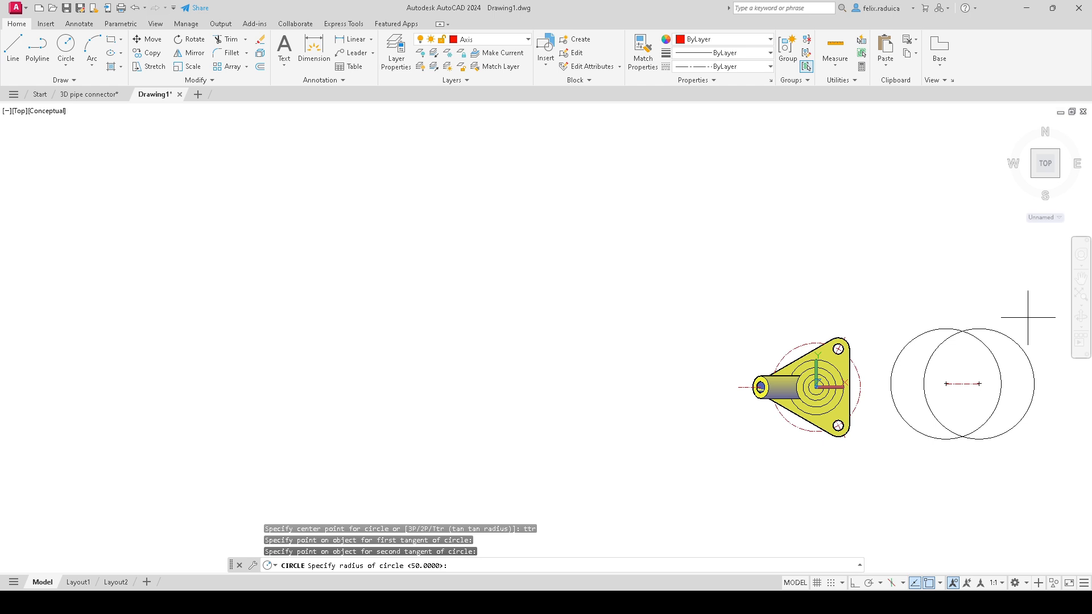
pyautogui.press('Return')
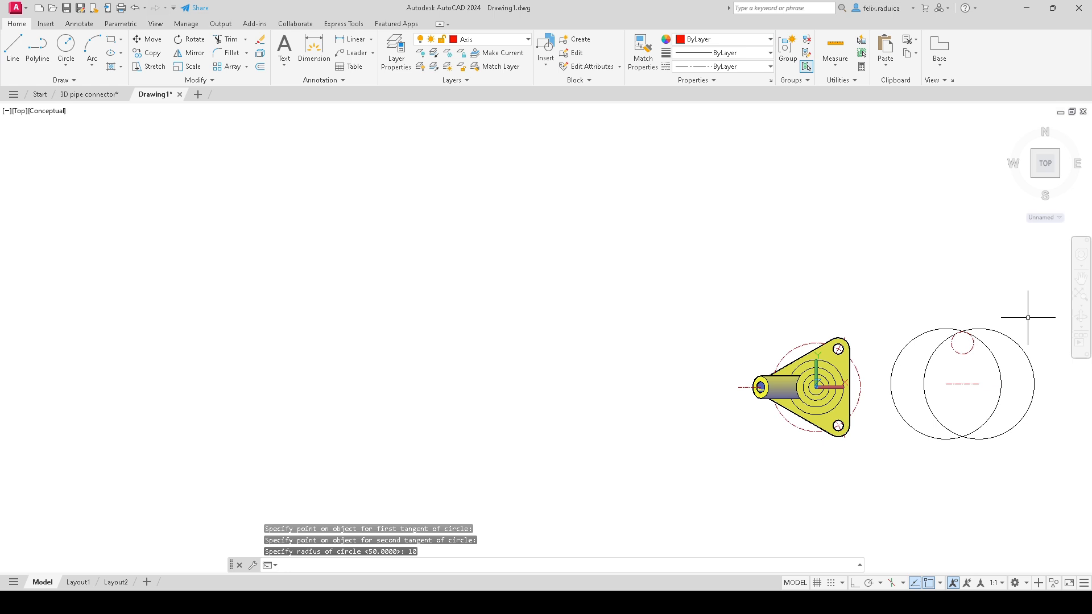
# Step: Draw a second 10 mm radius circle tangent to both large circles, inside their lower intersection
pyautogui.press('Return')
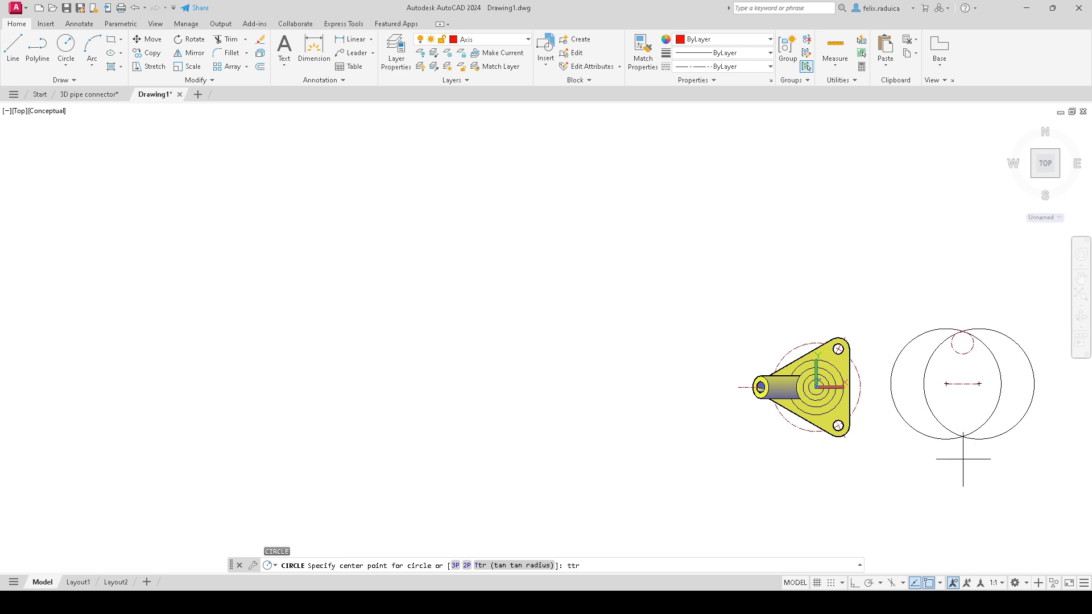
pyautogui.write('ttr')
pyautogui.press('Return')
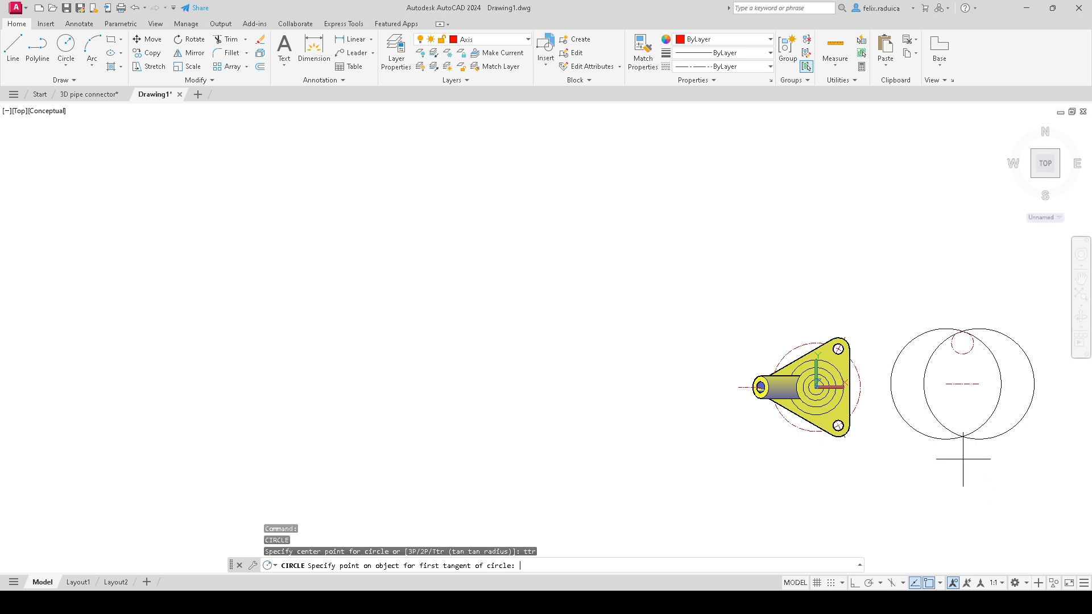
pyautogui.click(941, 432)
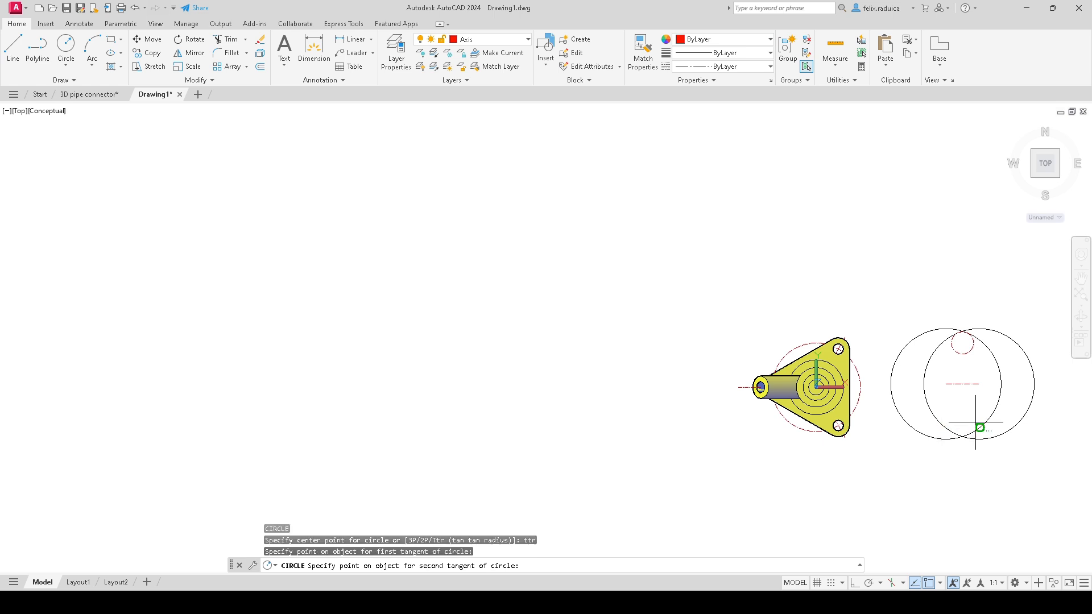
pyautogui.click(976, 423)
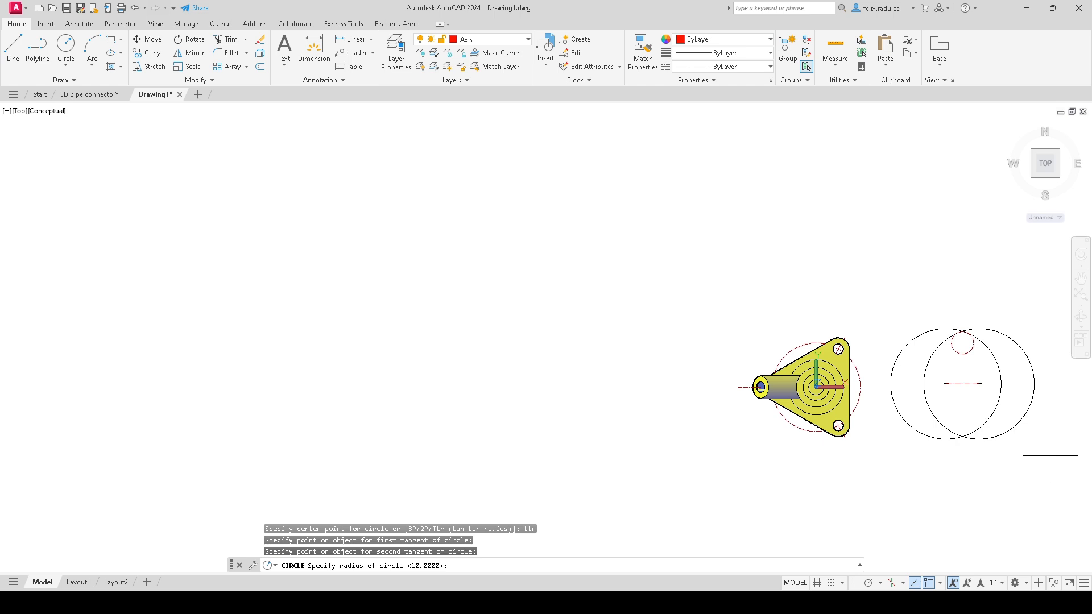
pyautogui.press('Return')
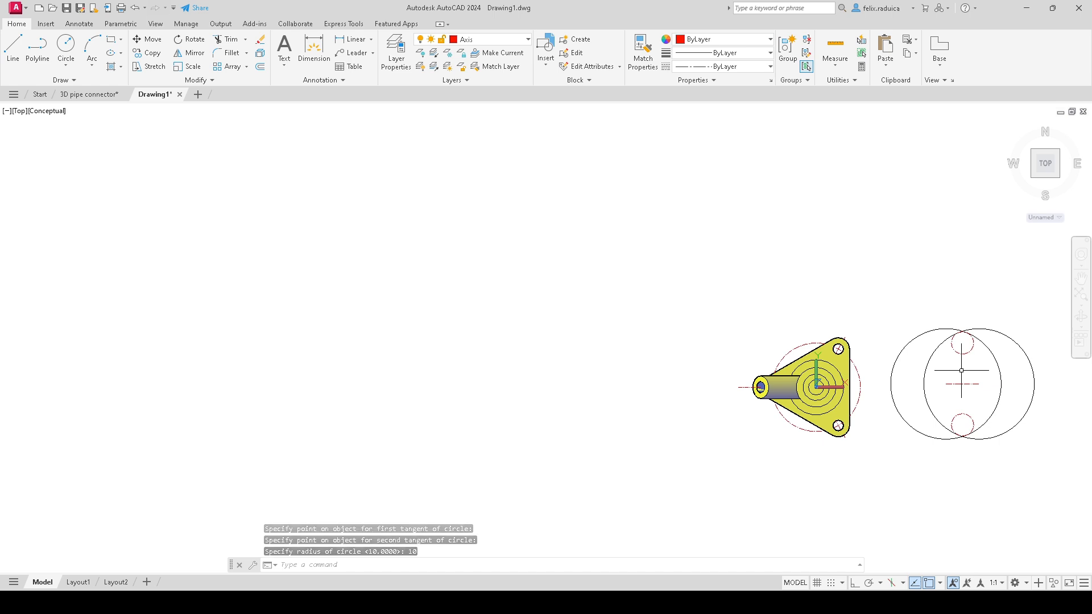
# Step: Draw a 10 mm diameter hole circle concentric with the upper 10 mm radius tangent circle
pyautogui.press('Return')
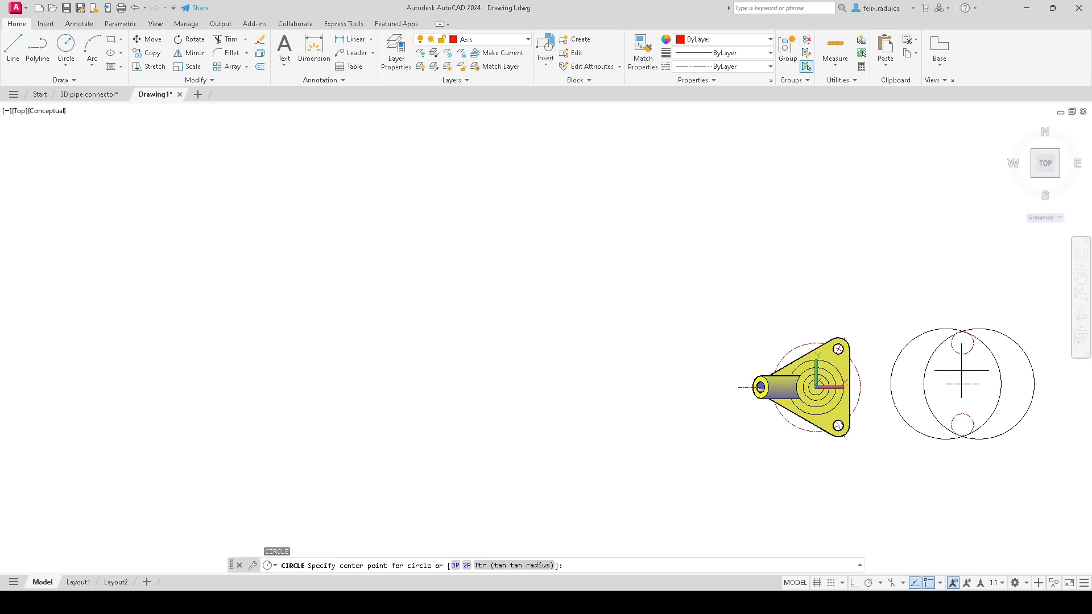
pyautogui.click(963, 343)
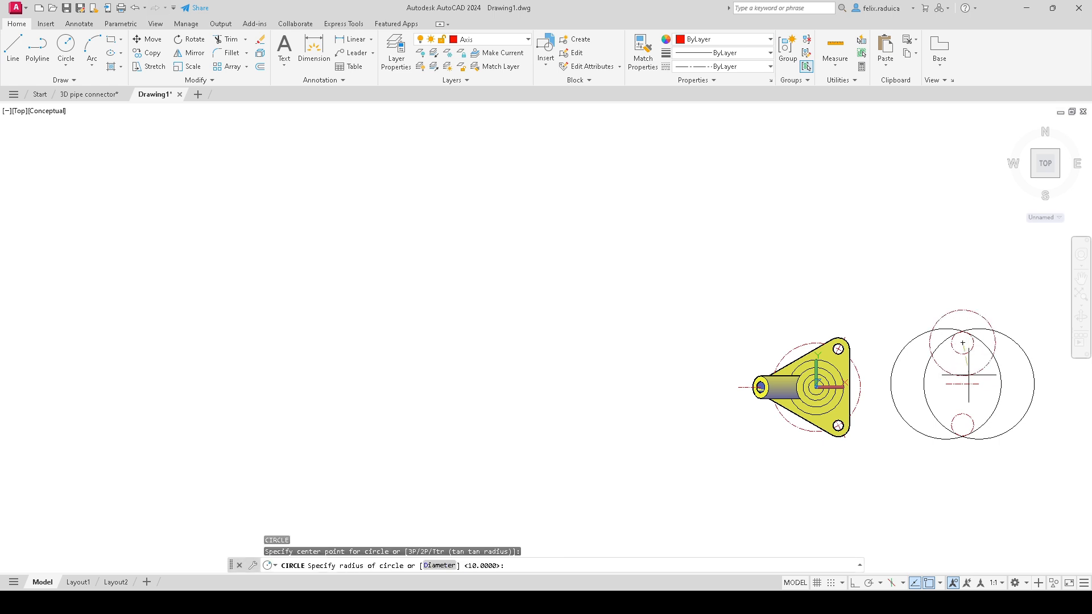
pyautogui.write('d')
pyautogui.press('Return')
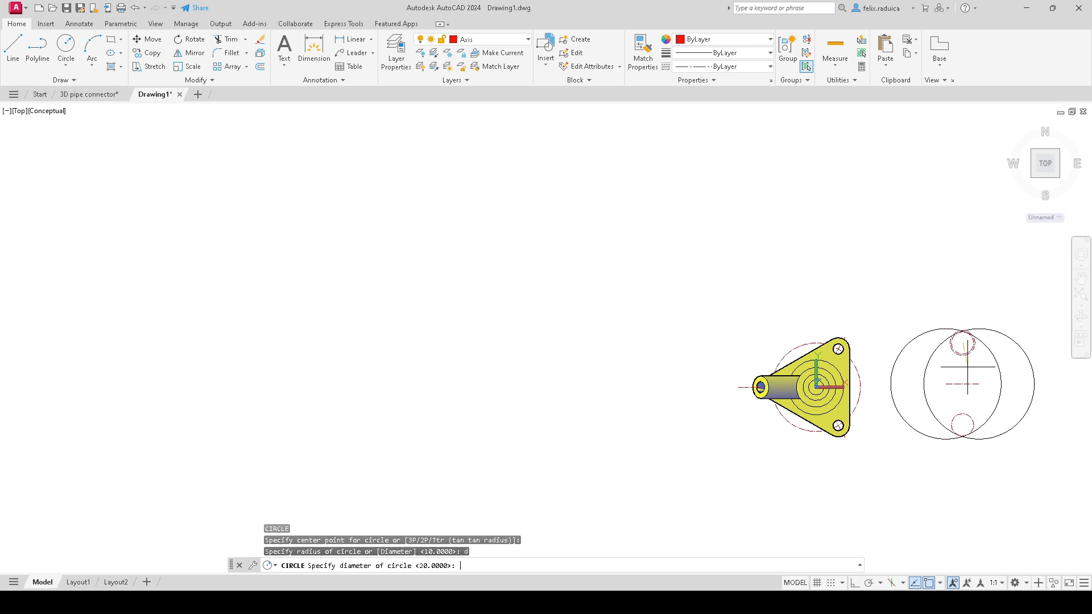
pyautogui.write('10')
pyautogui.press('Return')
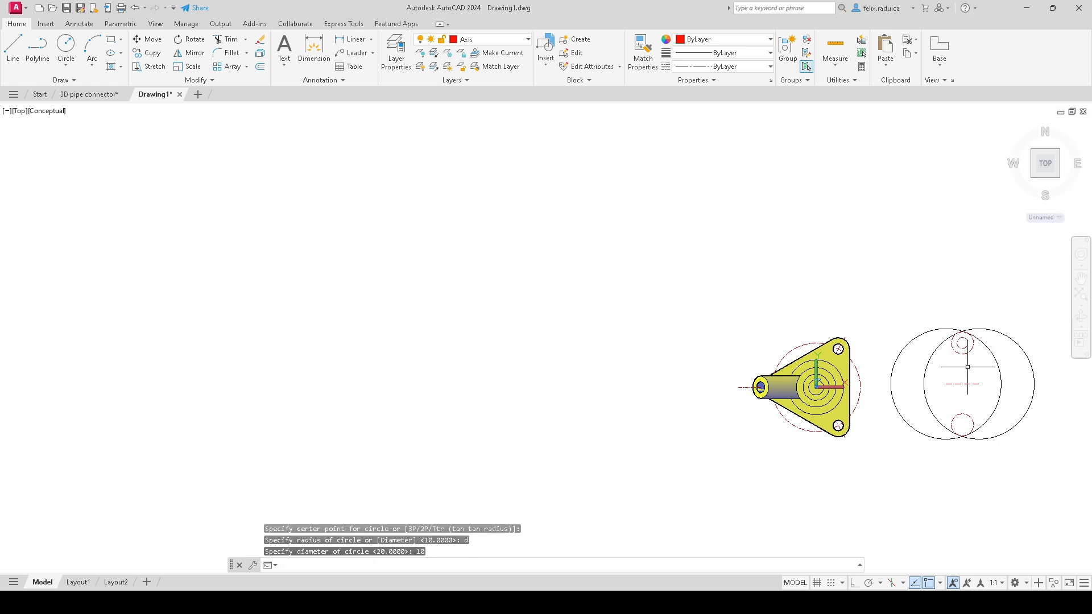
pyautogui.write('c')
pyautogui.press('Return')
pyautogui.click(962, 424)
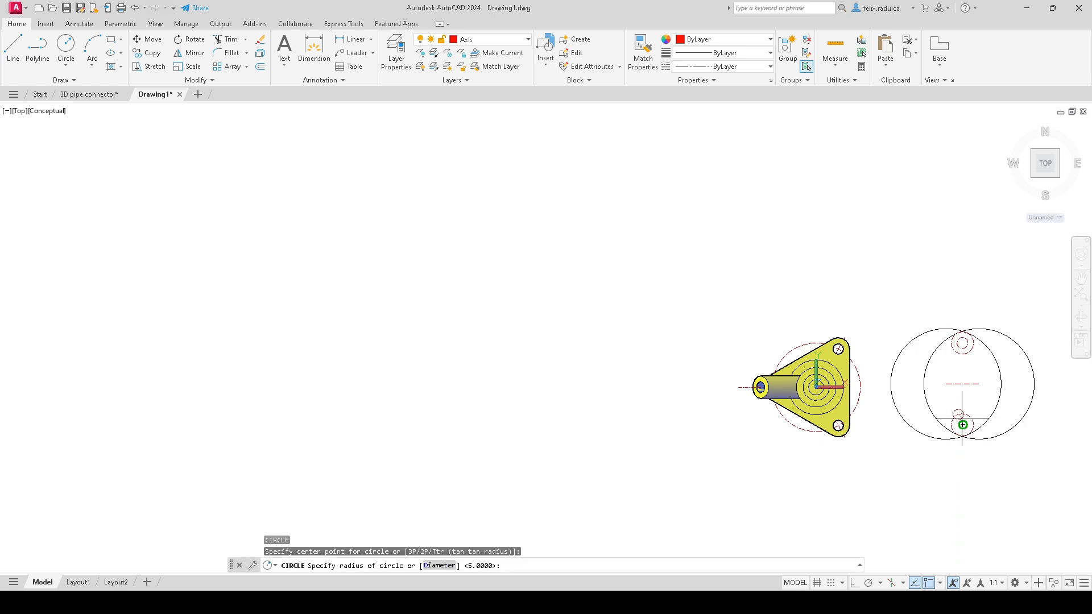
pyautogui.press('Escape')
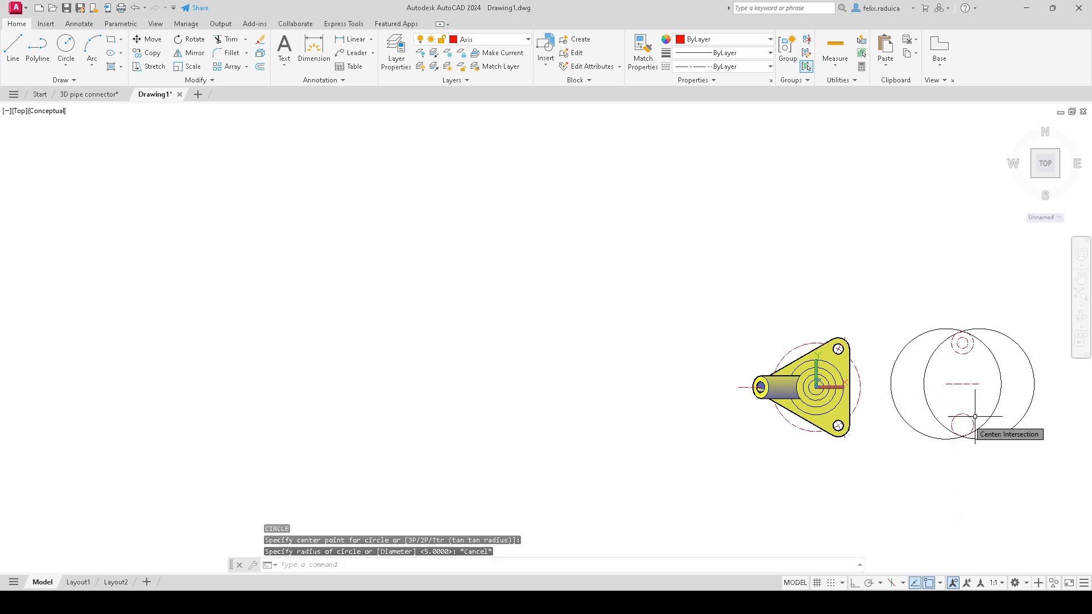
# Step: Draw a 10 mm diameter hole circle concentric with the lower 10 mm radius tangent circle
pyautogui.write('c')
pyautogui.press('Return')
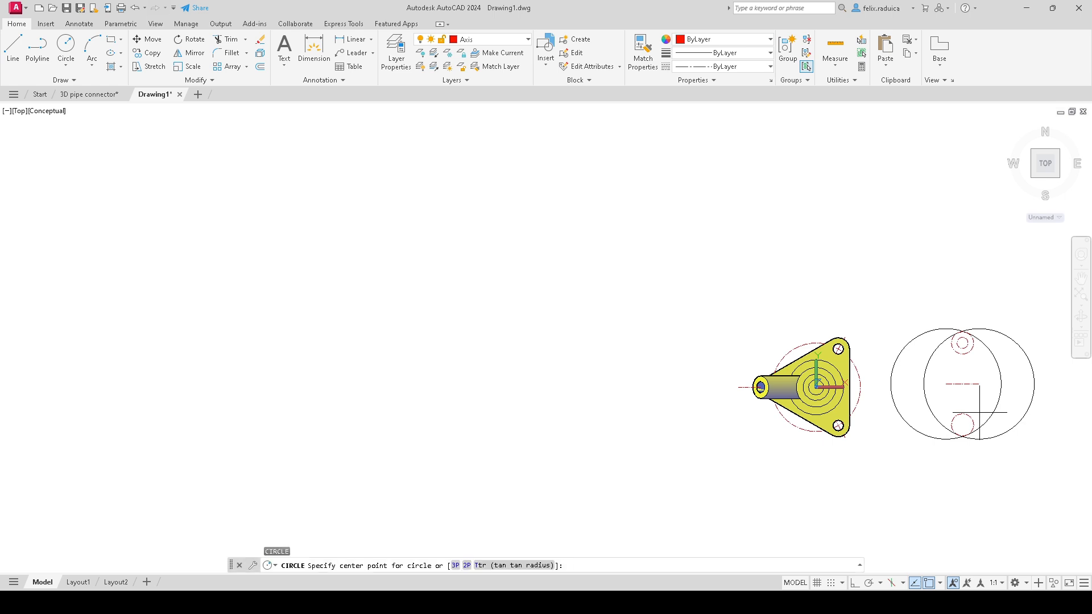
pyautogui.click(967, 422)
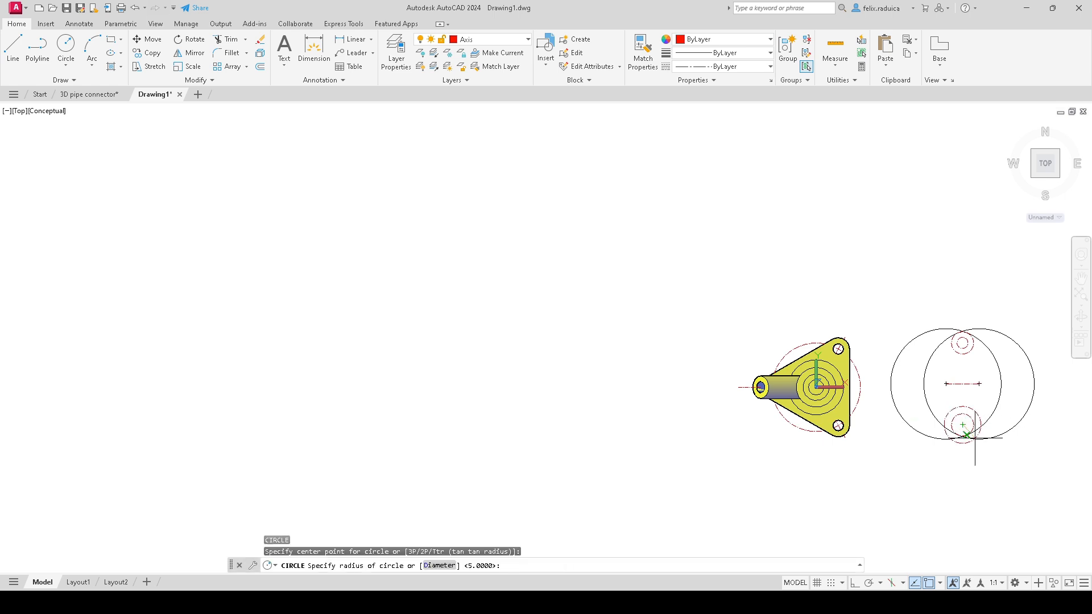
pyautogui.write('d')
pyautogui.press('Return')
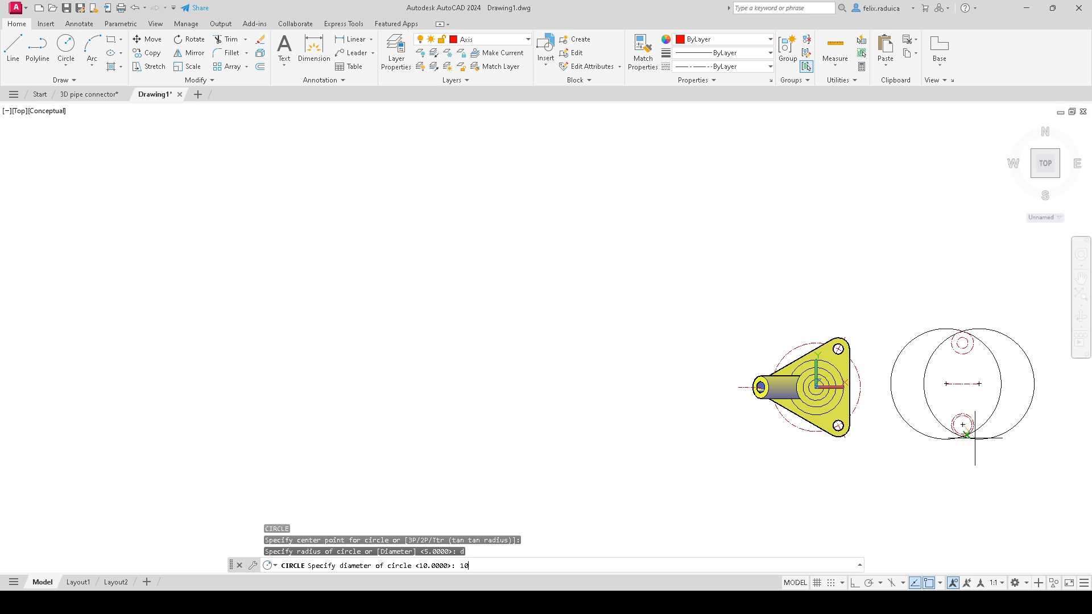
pyautogui.press('Return')
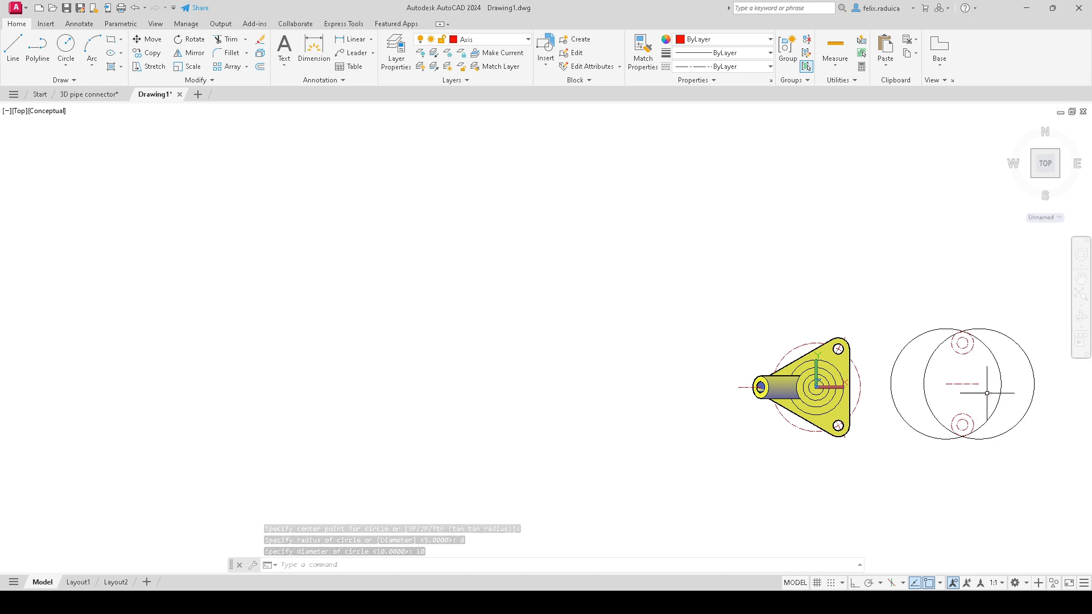
# Step: Trim the outer portions of both 50 mm radius circles, using the two 10 mm radius tangent circles as cutting edges
pyautogui.write('tr')
pyautogui.press('Return')
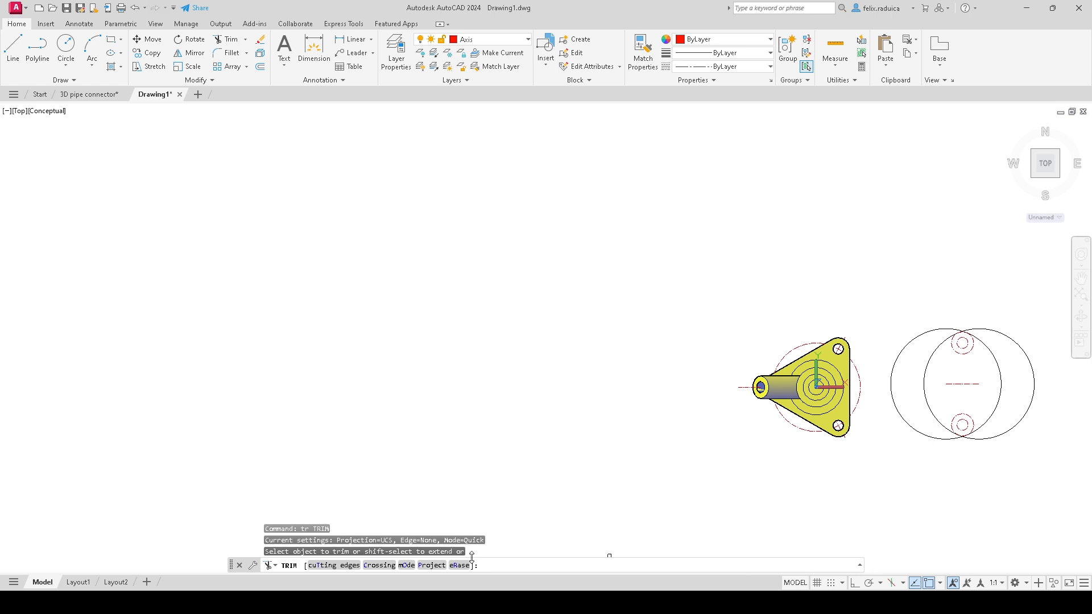
pyautogui.click(330, 565)
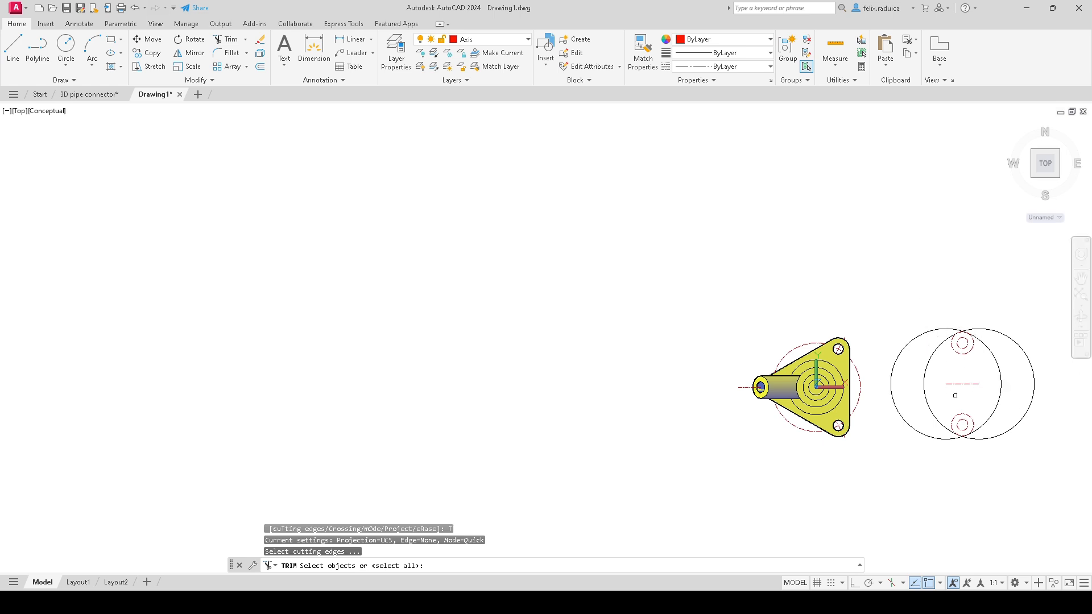
pyautogui.click(968, 353)
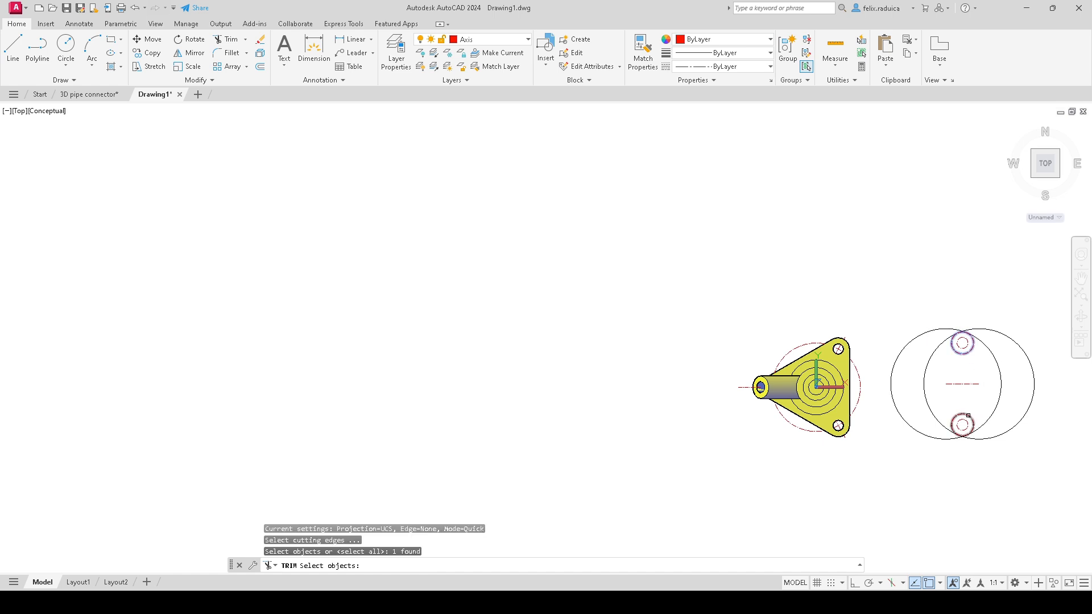
pyautogui.click(968, 415)
pyautogui.press('Return')
pyautogui.click(1011, 437)
pyautogui.click(901, 343)
pyautogui.press('Return')
# Step: Trim the inner arcs of both 10 mm radius tangent circles to complete the flange outline's rounded ends
pyautogui.press('Return')
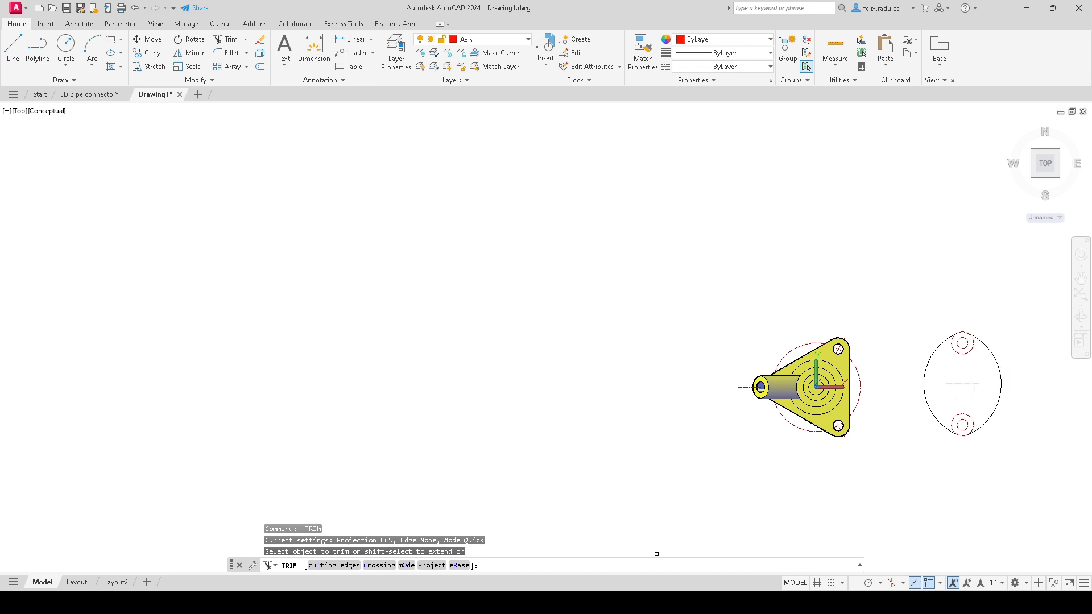
pyautogui.click(970, 351)
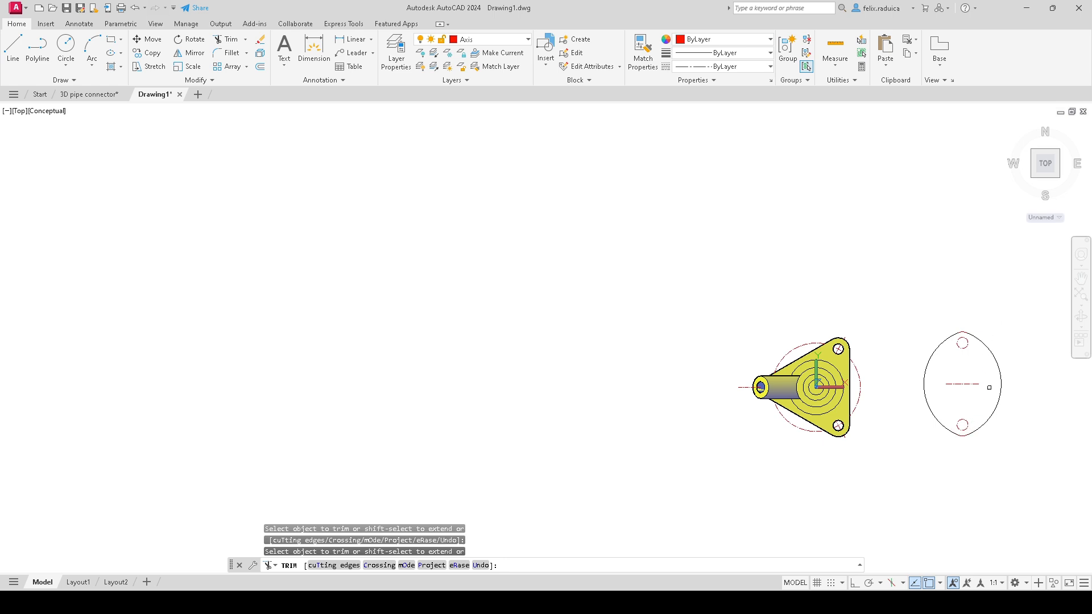
pyautogui.press('Return')
pyautogui.click(1024, 456)
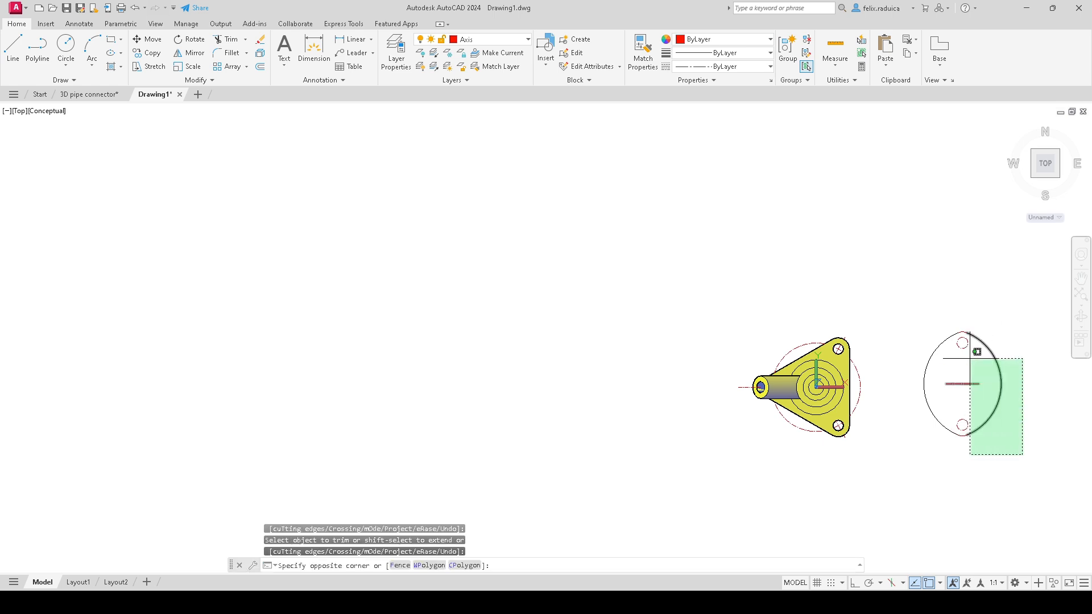
pyautogui.click(899, 307)
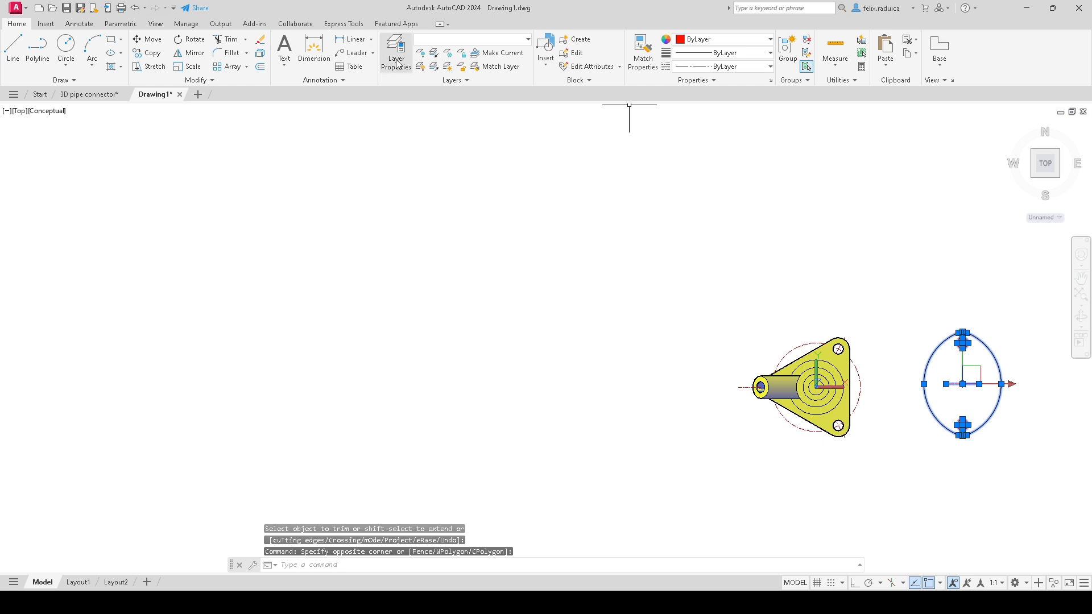
pyautogui.click(464, 39)
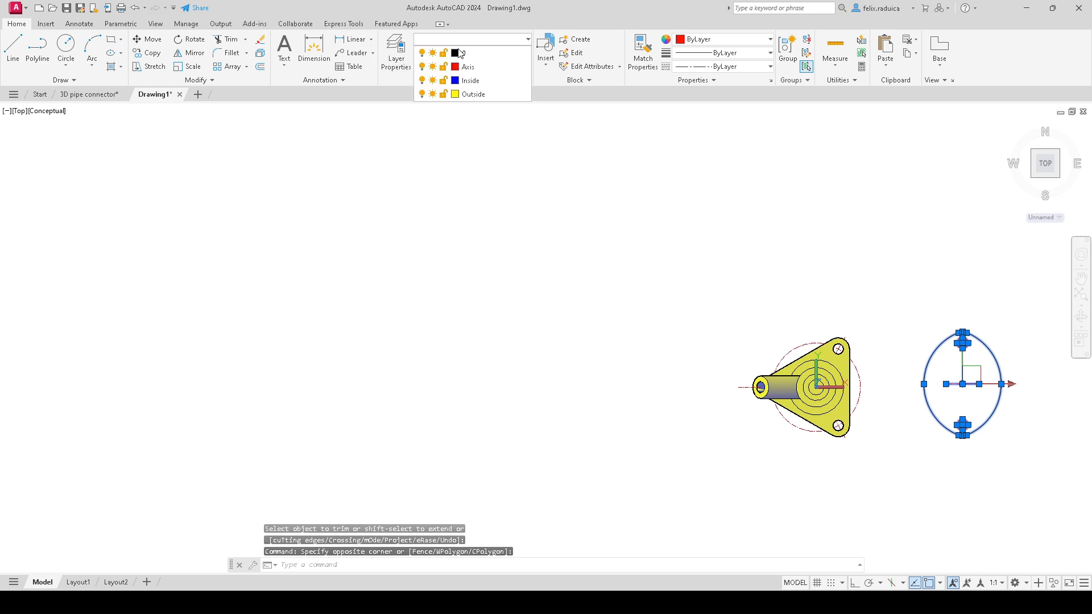
pyautogui.click(455, 53)
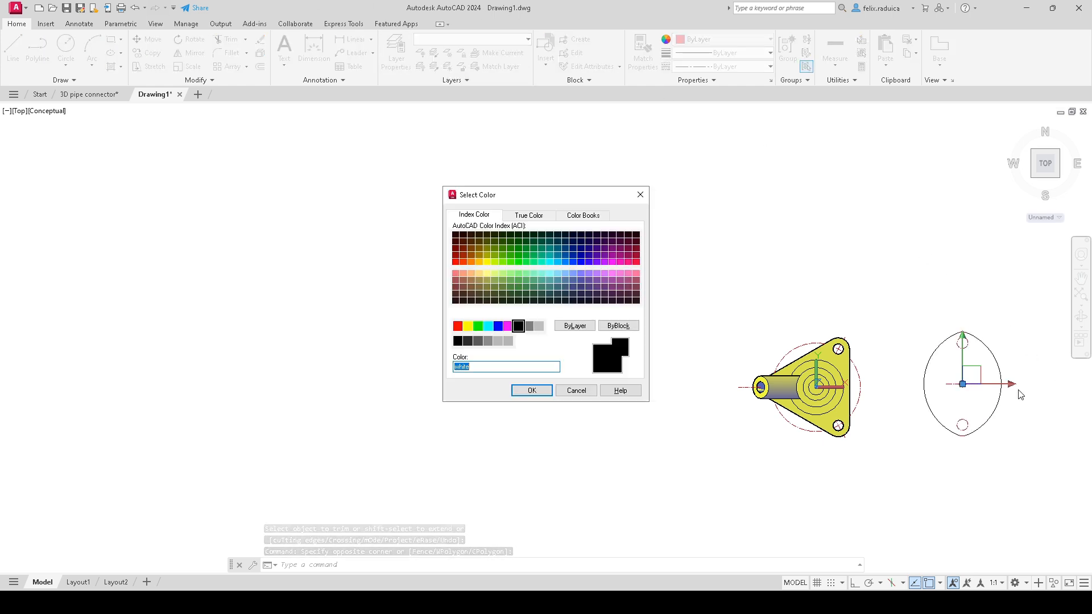
pyautogui.press('Escape')
pyautogui.click(1006, 364)
pyautogui.press('Escape')
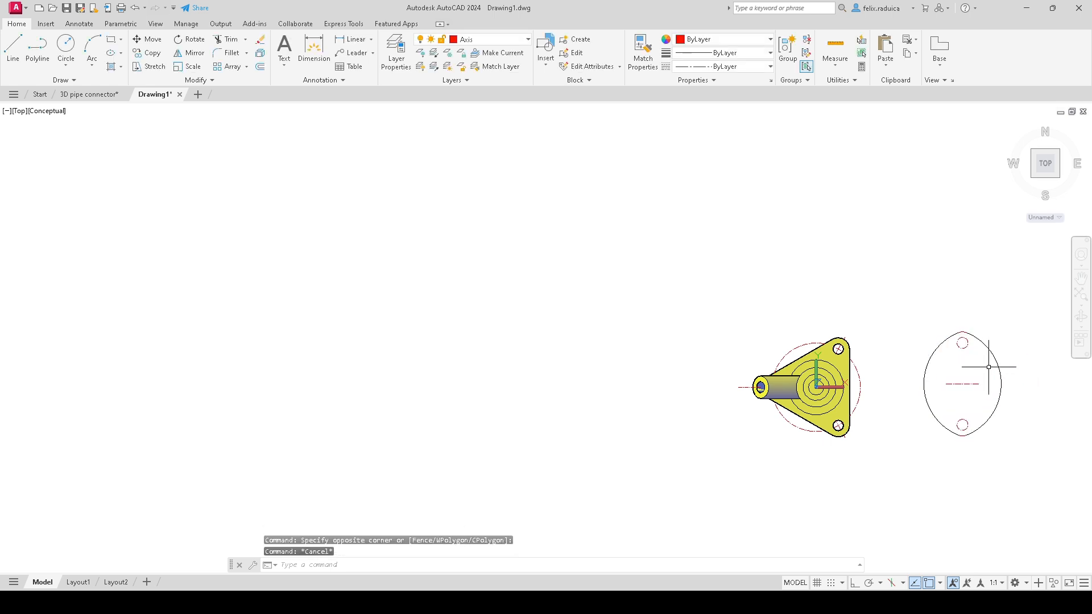
# Step: Move the whole flange profile, including both hole circles and the 30 mm centre line, to layer 0
pyautogui.click(1015, 445)
pyautogui.click(900, 313)
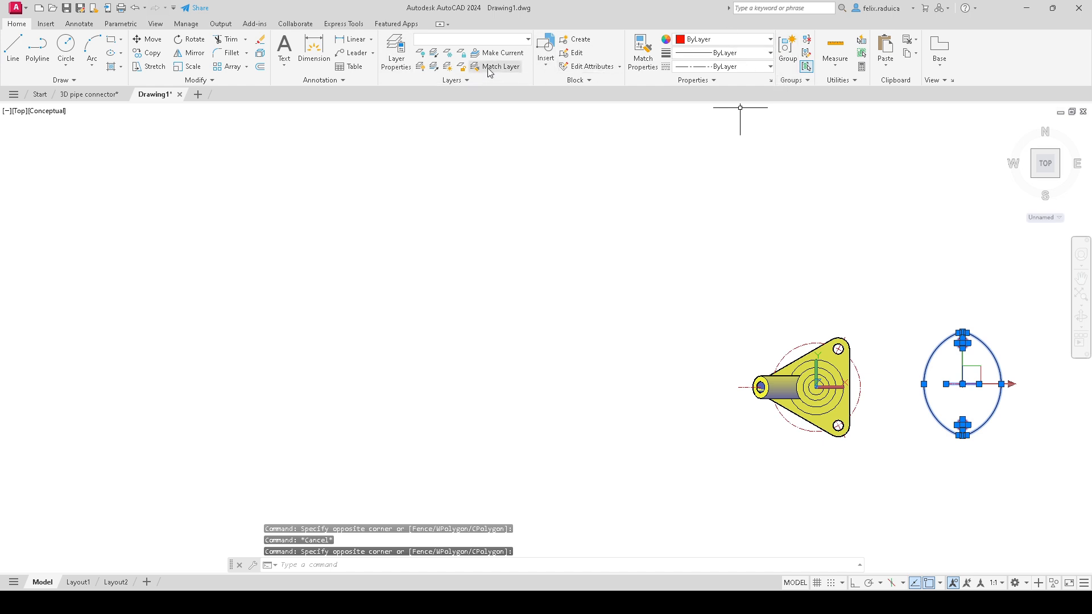
pyautogui.click(490, 39)
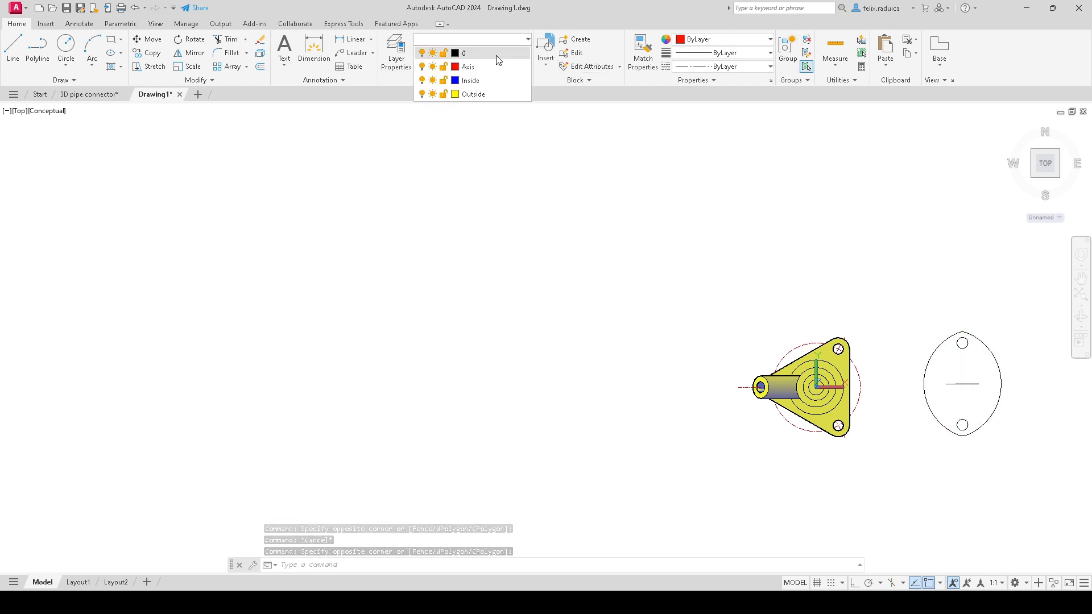
pyautogui.click(496, 55)
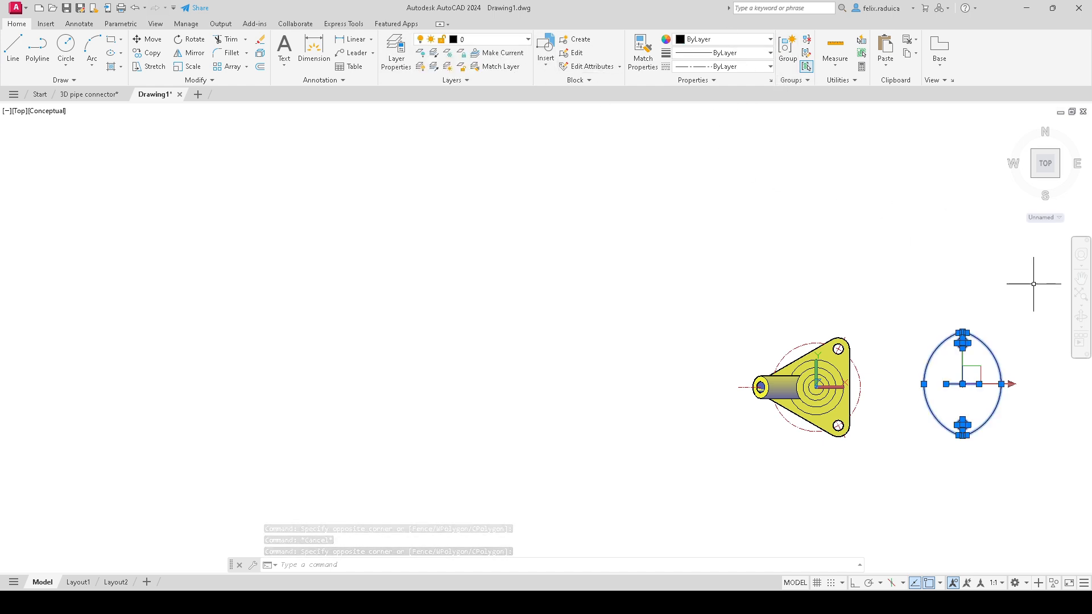
# Step: Join the two large side arcs and the two small end arcs of the oval flange outline into one closed polyline
pyautogui.click(1022, 394)
pyautogui.press('Escape')
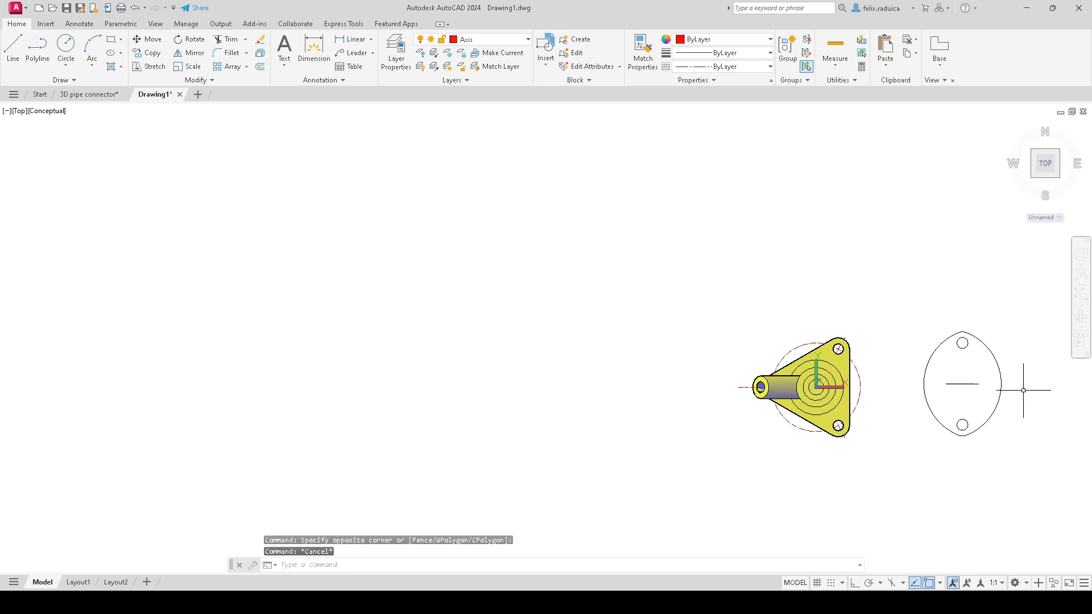
pyautogui.scroll(2, 1003, 432)
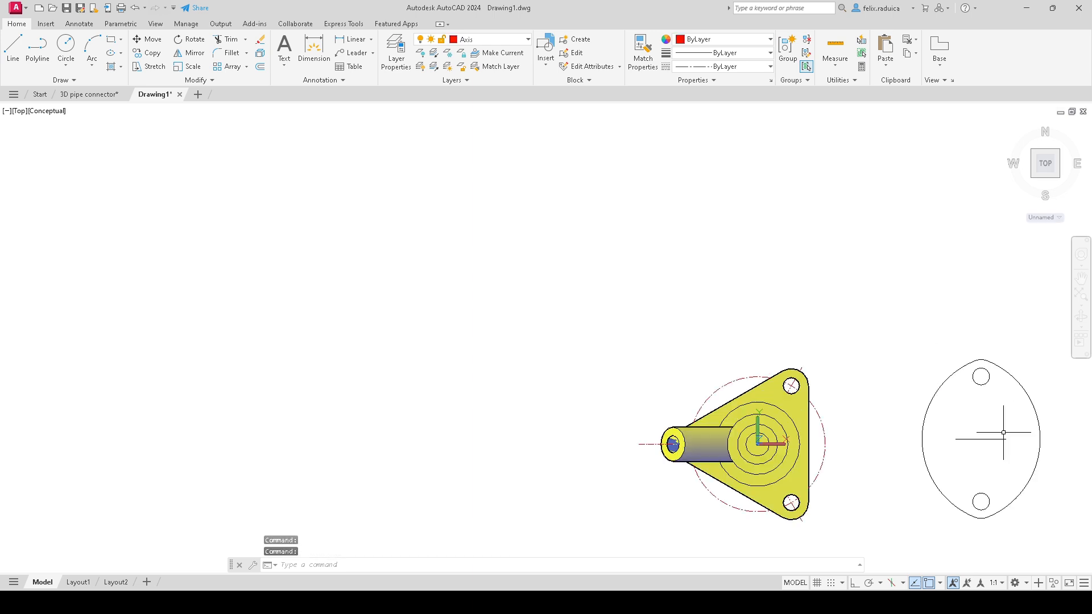
pyautogui.click(1032, 389)
pyautogui.click(967, 359)
pyautogui.scroll(3, 976, 347)
pyautogui.click(977, 383)
pyautogui.click(969, 367)
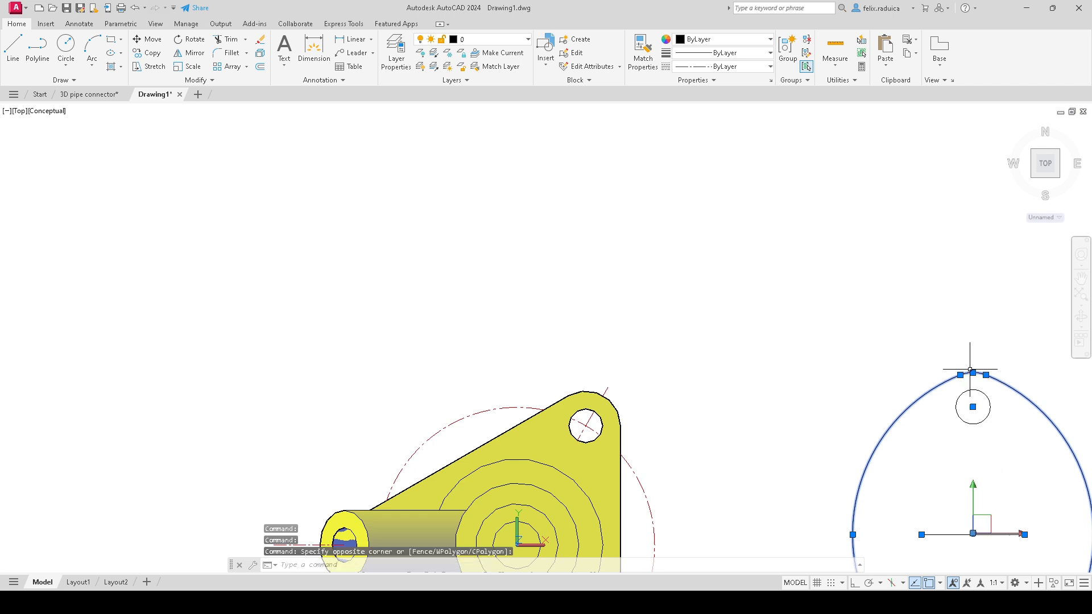
pyautogui.scroll(-4, 976, 400)
pyautogui.scroll(3, 975, 529)
pyautogui.click(976, 508)
pyautogui.click(969, 496)
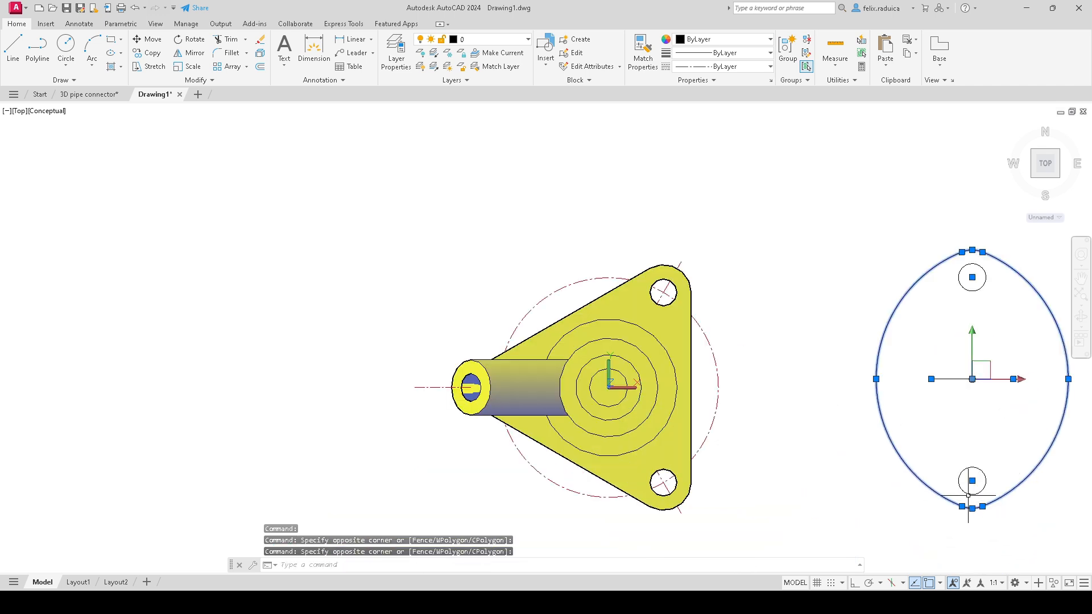
pyautogui.write('join')
pyautogui.press('Return')
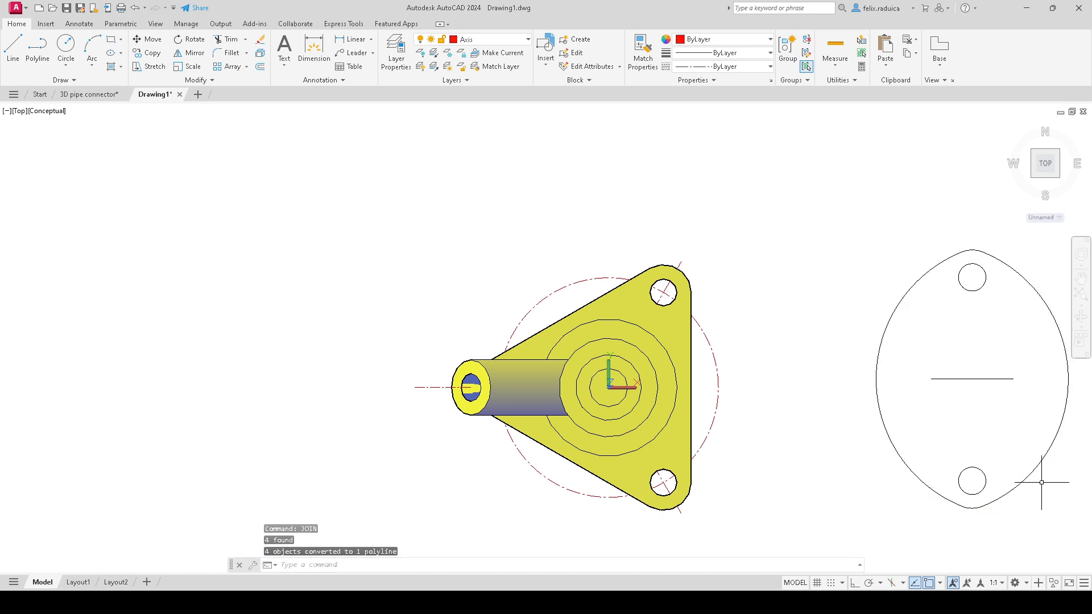
pyautogui.click(1029, 474)
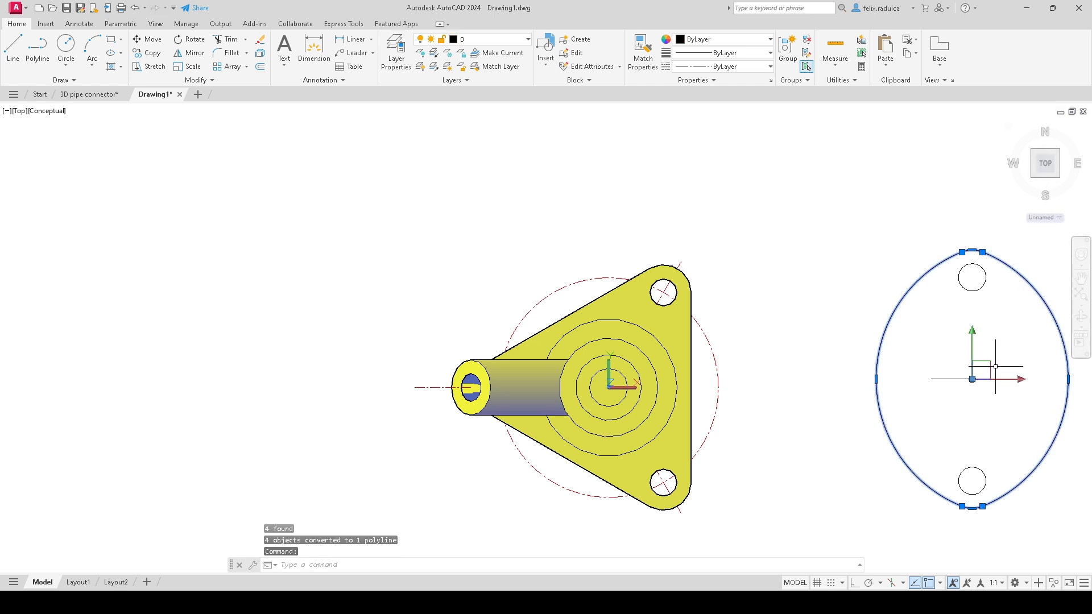
pyautogui.press('Escape')
# Step: Set the view to SW Isometric to show the flange profile beside the pipe body
pyautogui.scroll(-2, 894, 377)
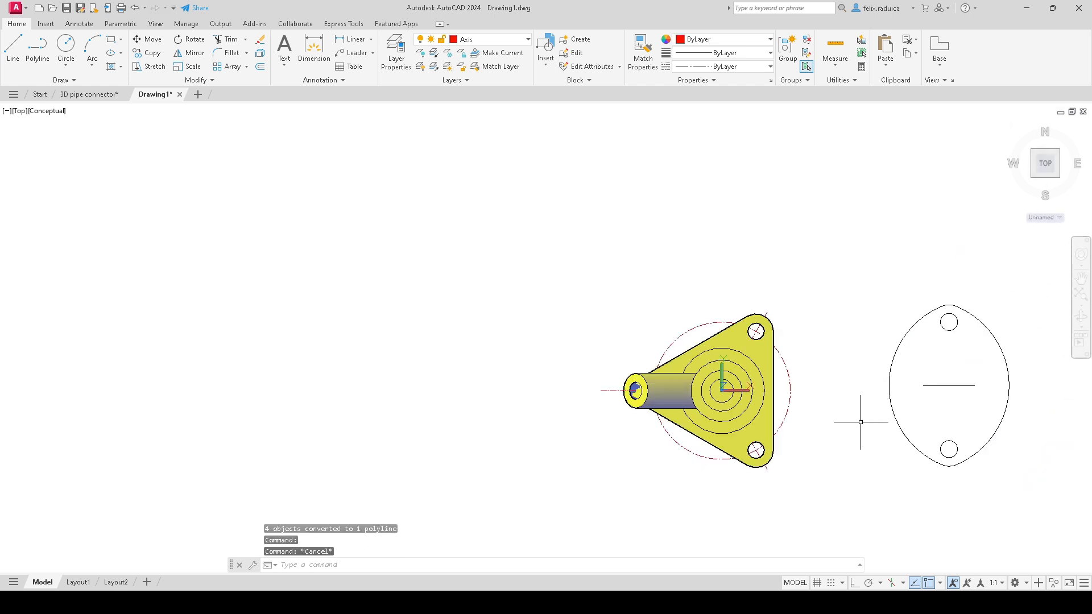
pyautogui.scroll(-2, 865, 425)
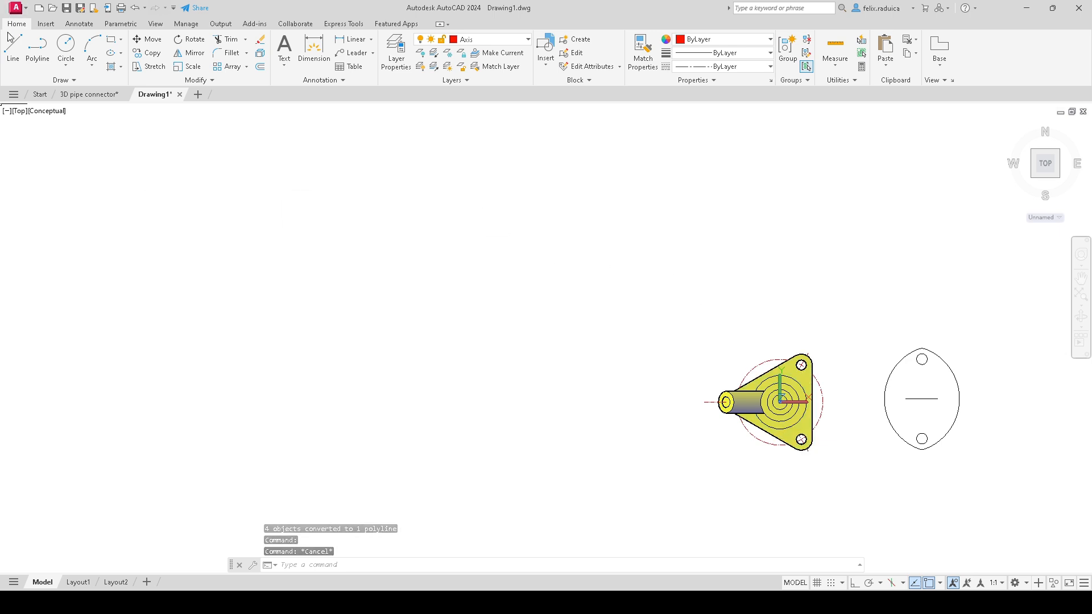
pyautogui.click(18, 111)
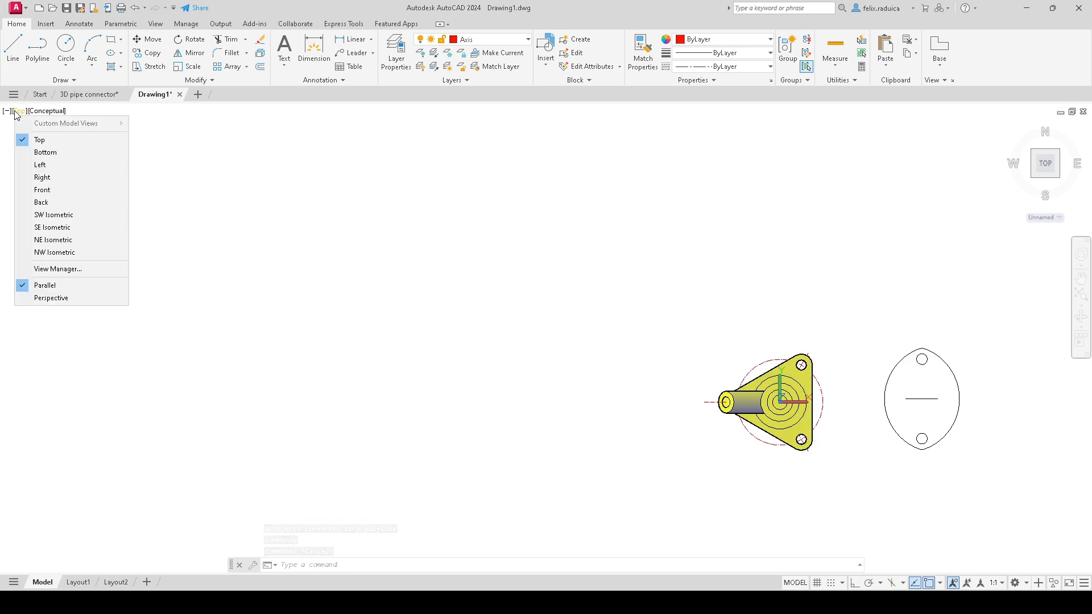
pyautogui.click(94, 215)
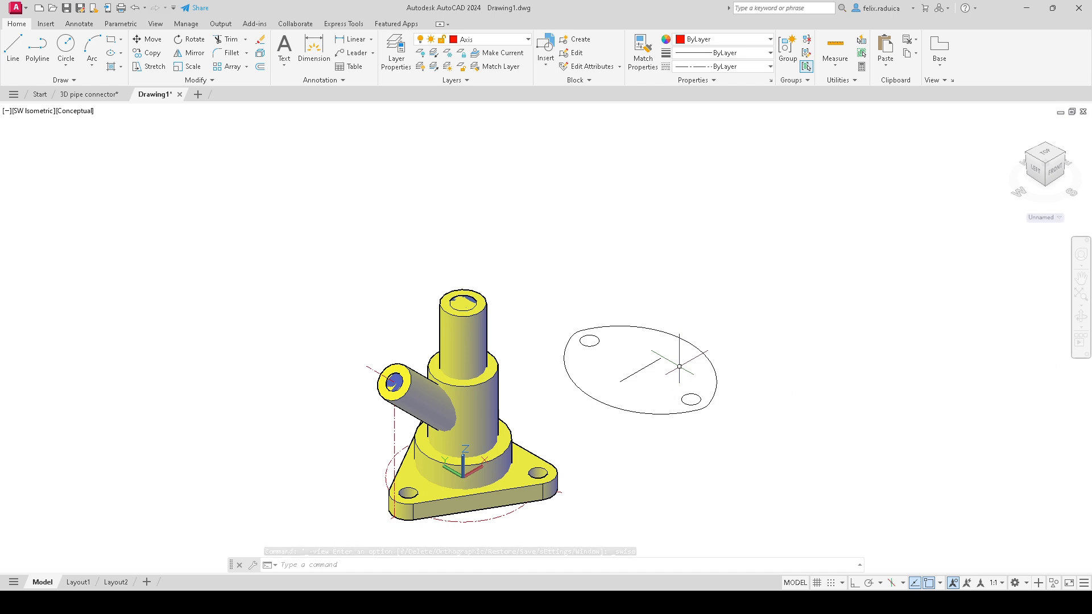
# Step: Extrude the oval flange outline together with its two hole circles to a height of 10
pyautogui.write('ex')
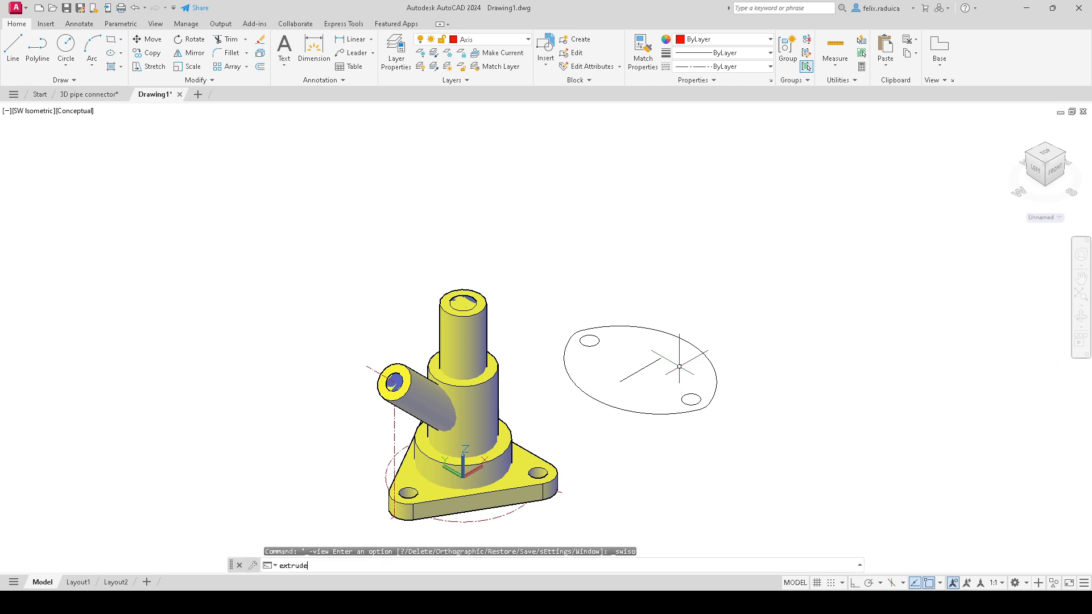
pyautogui.write('trude')
pyautogui.press('Return')
pyautogui.click(711, 355)
pyautogui.click(697, 395)
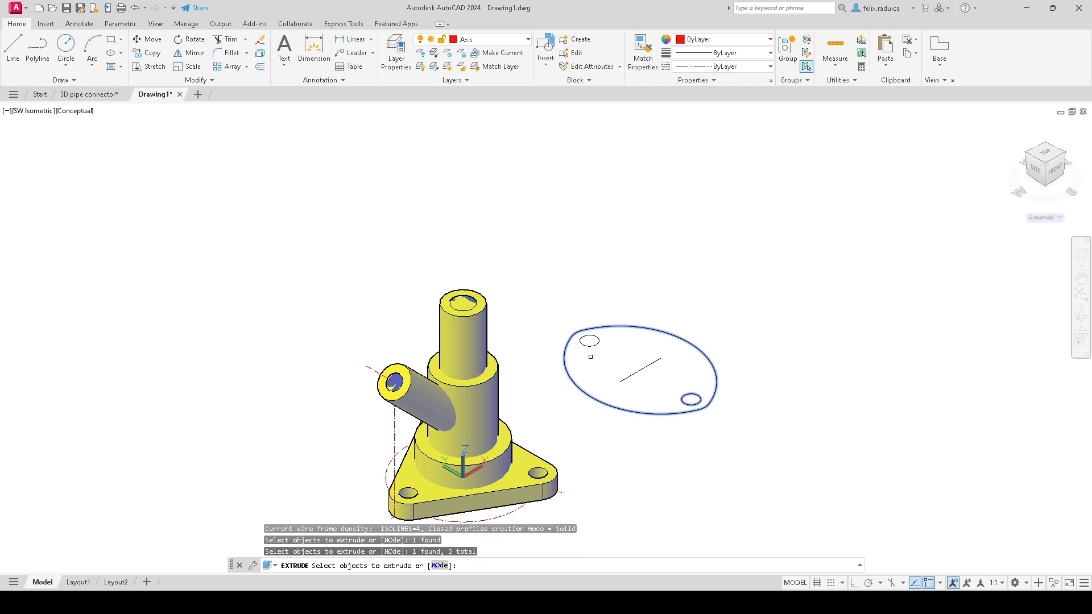
pyautogui.click(603, 349)
pyautogui.click(603, 349)
pyautogui.click(604, 348)
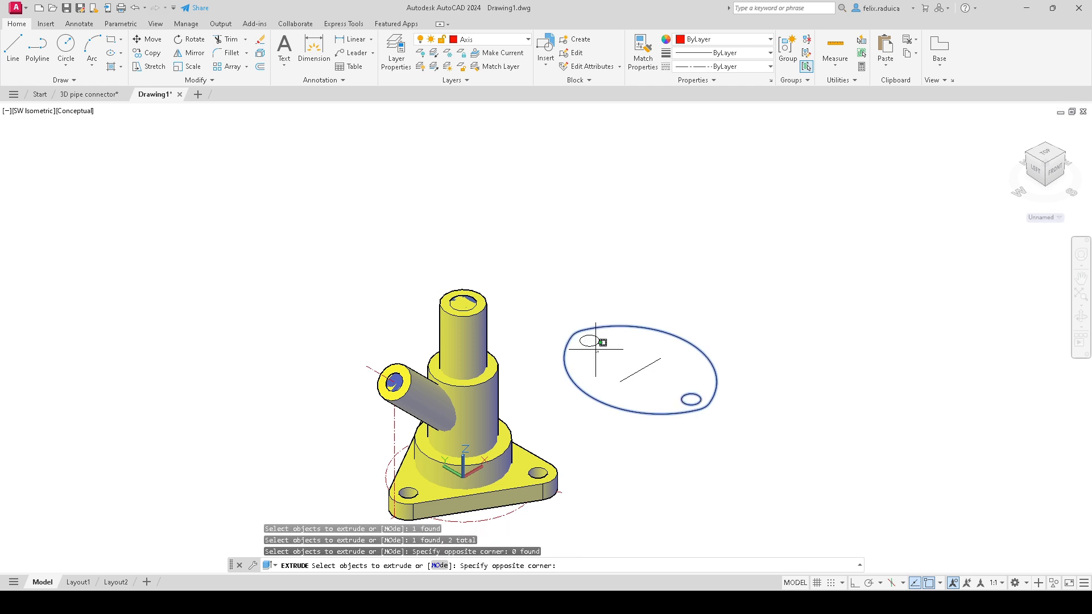
pyautogui.click(604, 348)
pyautogui.click(603, 349)
pyautogui.click(600, 349)
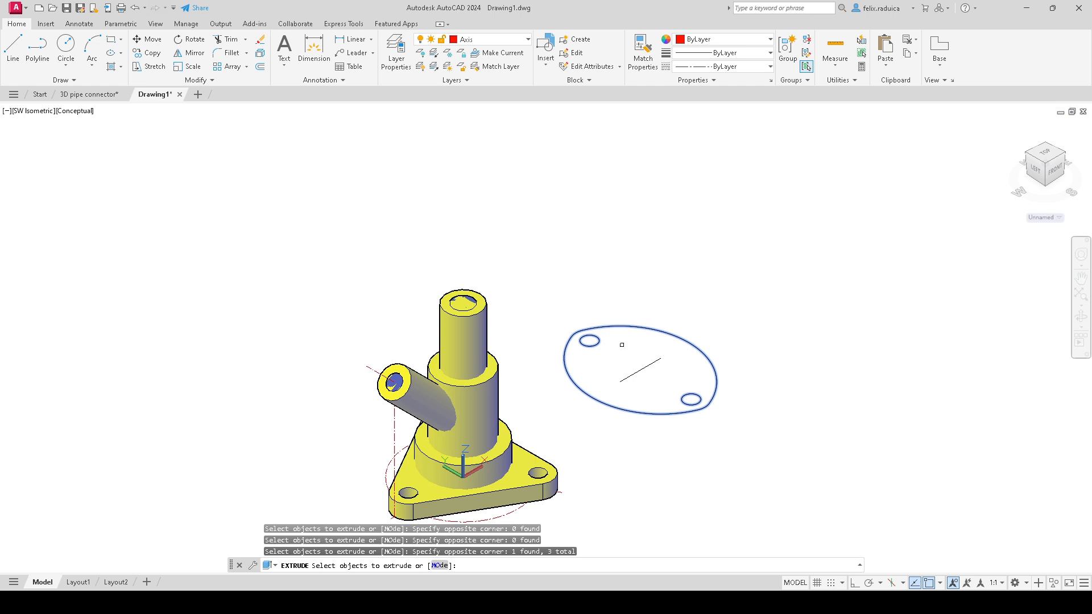
pyautogui.press('Return')
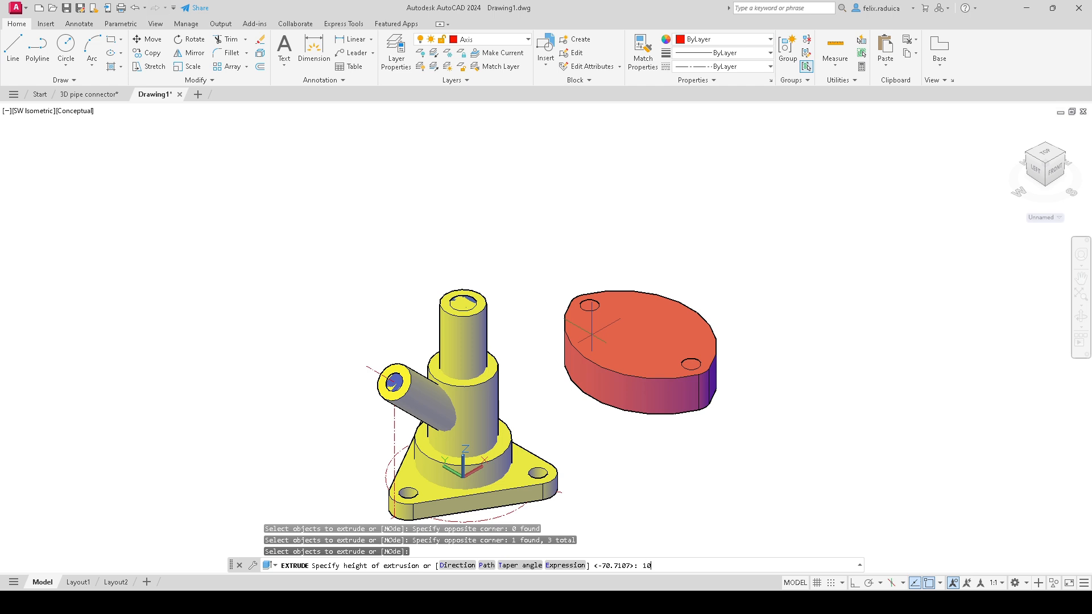
pyautogui.press('Return')
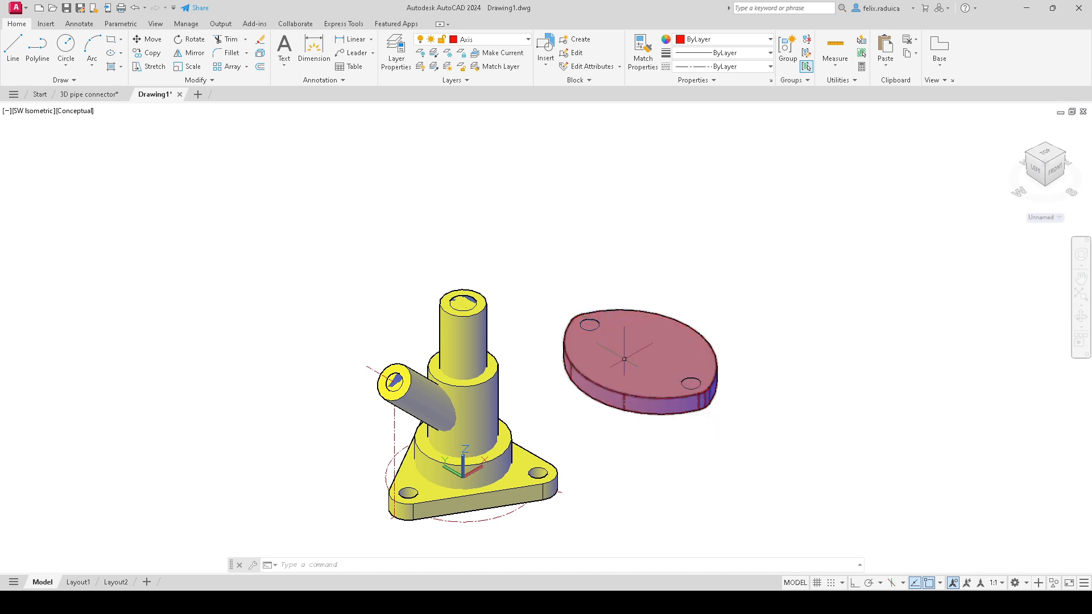
# Step: Show the model in 2D Wireframe and subtract the two small hole cylinders from the oval flange solid
pyautogui.click(73, 112)
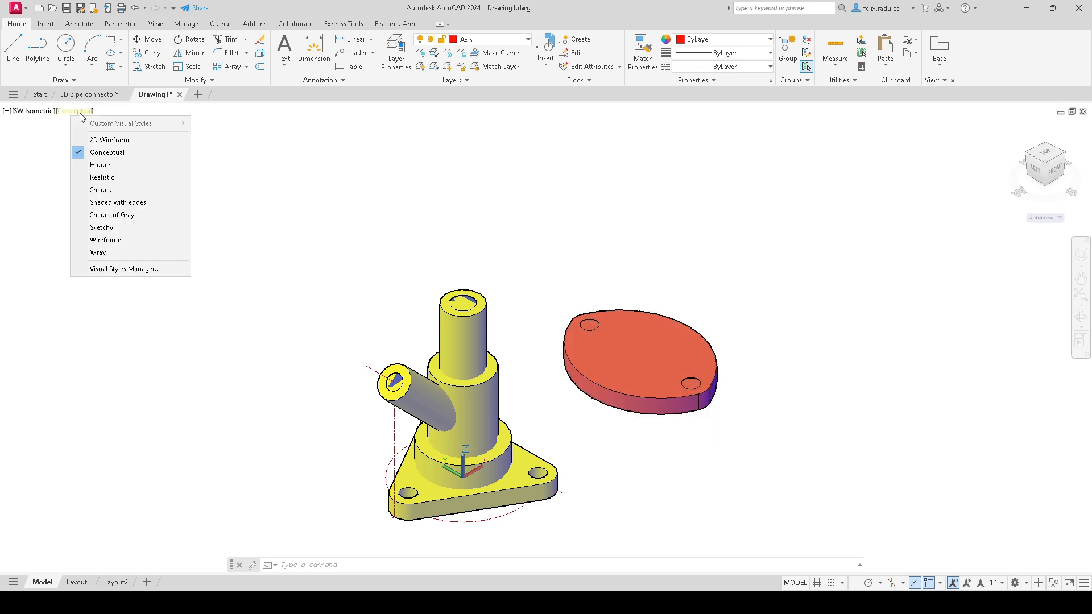
pyautogui.click(99, 142)
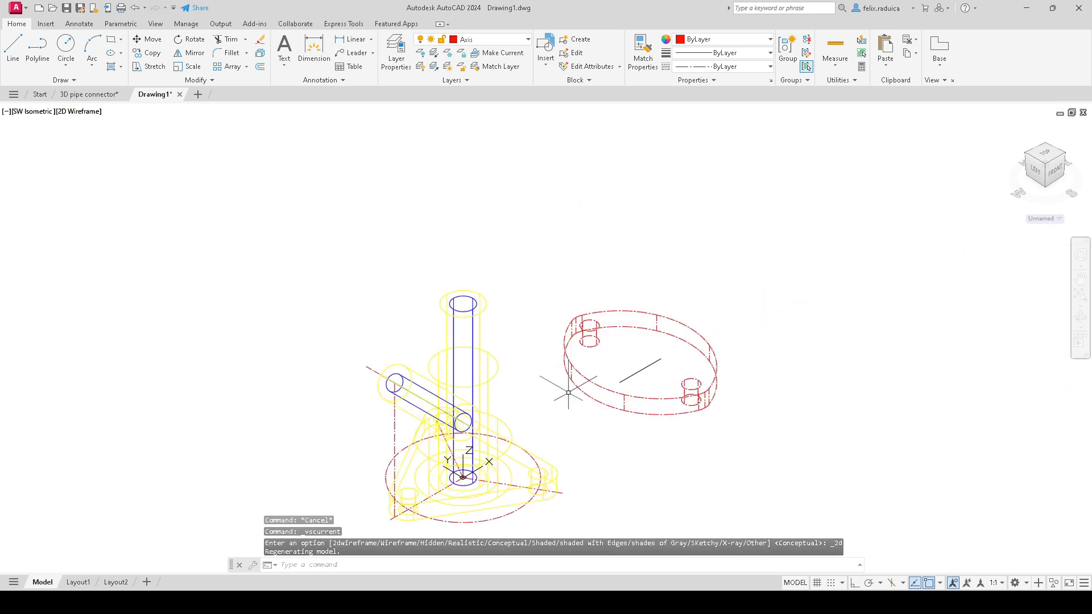
pyautogui.write('subtract')
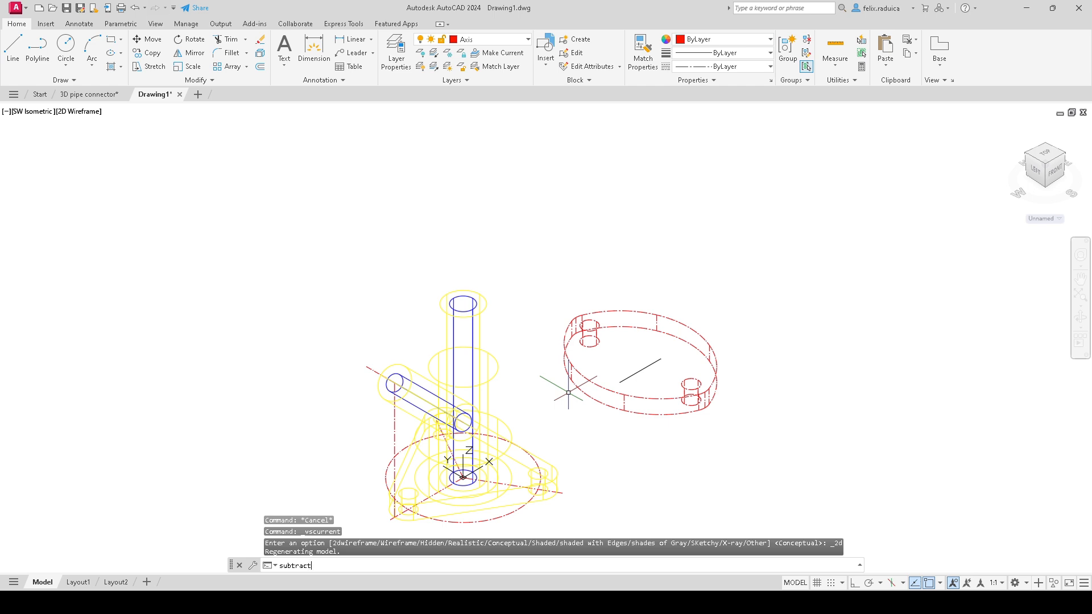
pyautogui.press('Return')
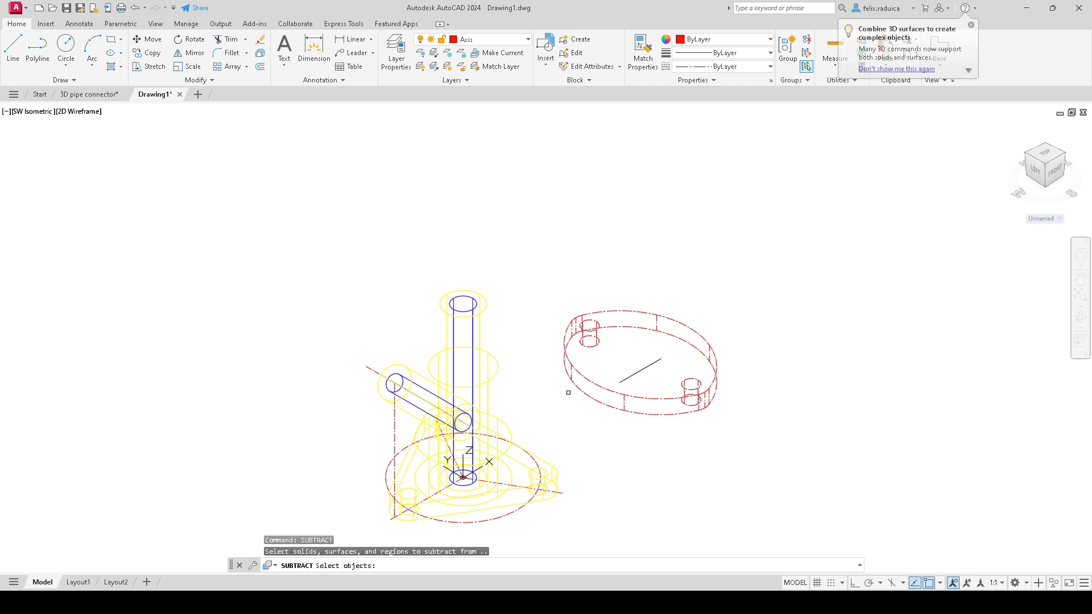
pyautogui.click(586, 355)
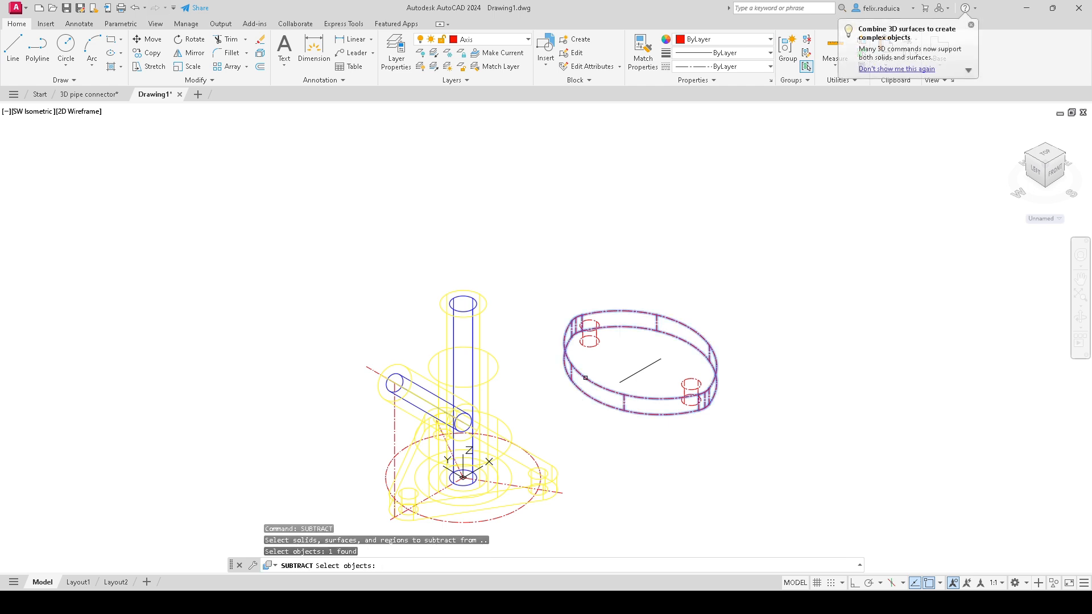
pyautogui.press('Return')
pyautogui.click(588, 339)
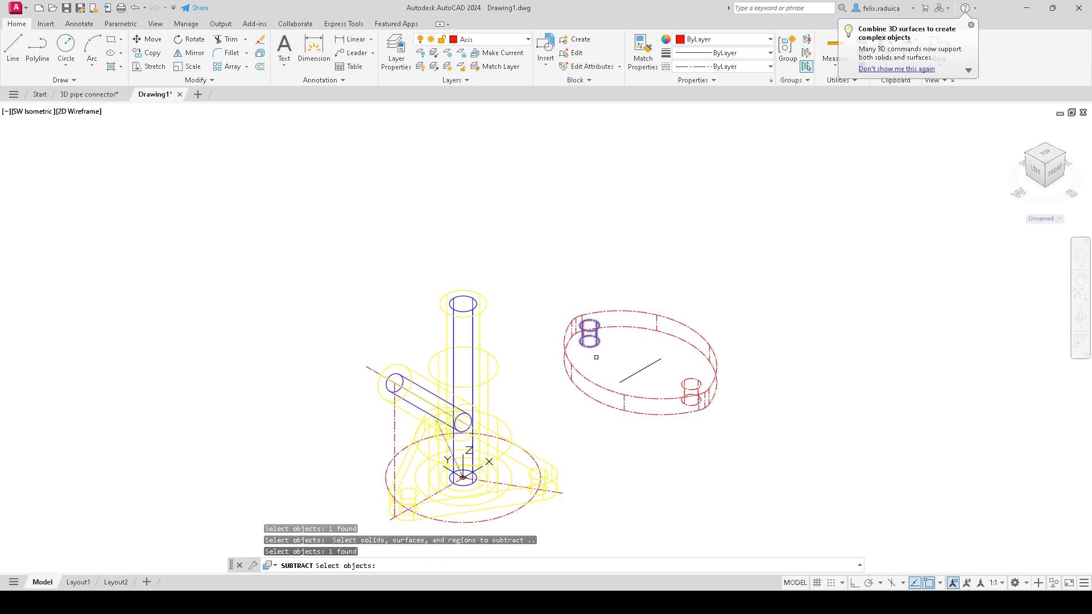
pyautogui.click(678, 381)
pyautogui.press('Return')
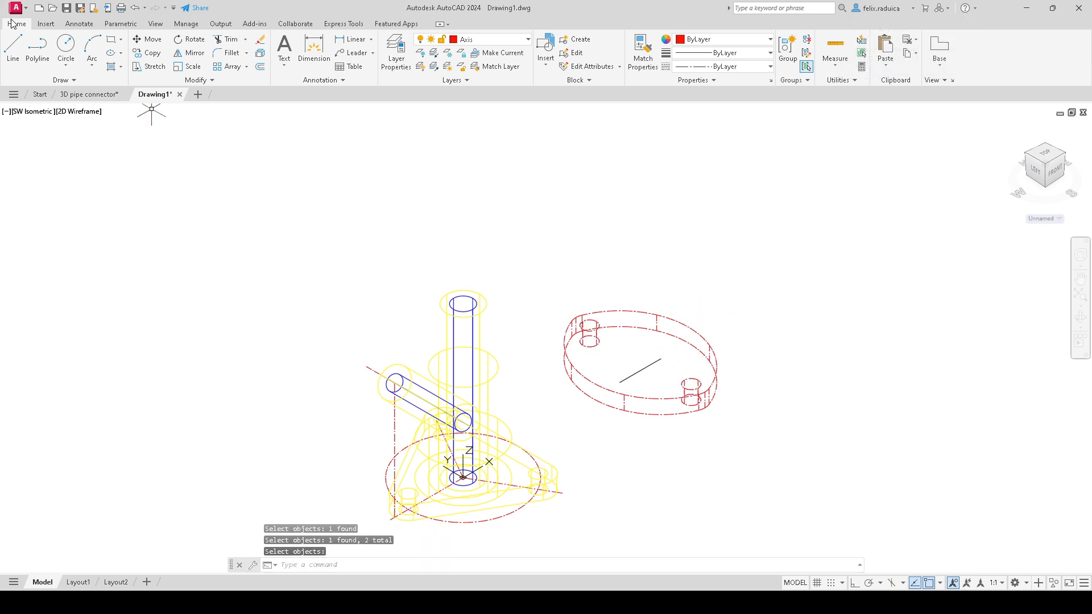
# Step: Restore the Conceptual visual style, inspect the flange's through holes, and return to the SW Isometric view
pyautogui.click(70, 114)
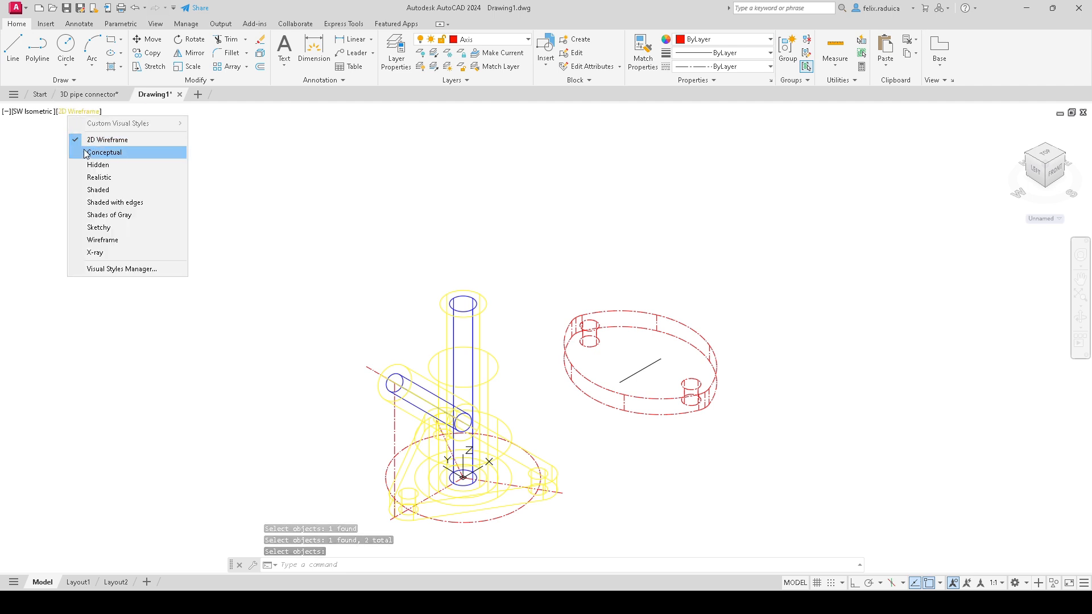
pyautogui.click(94, 151)
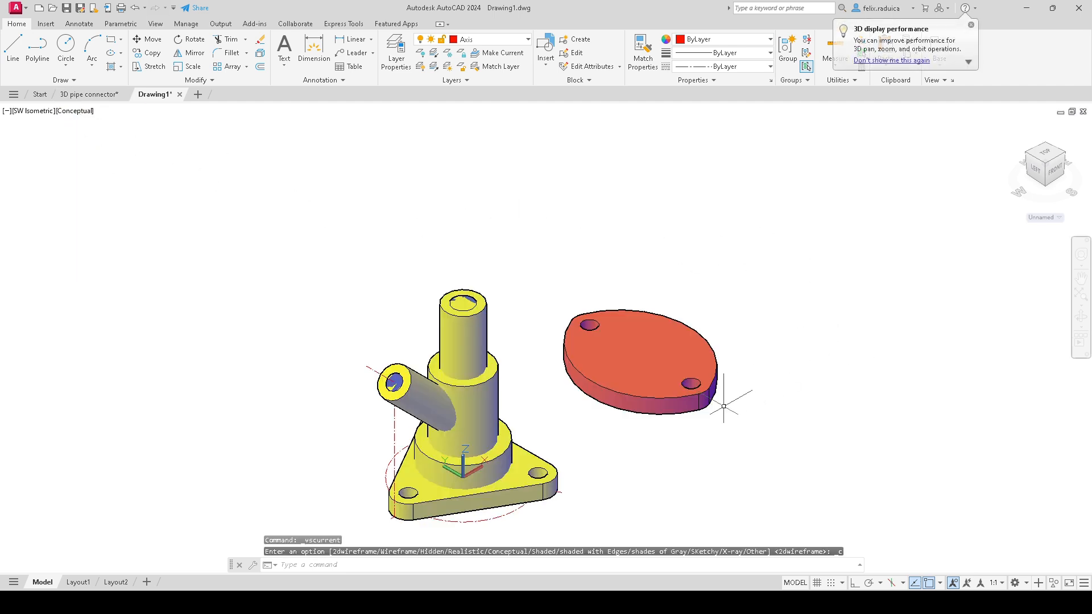
pyautogui.keyDown('shift'); pyautogui.moveTo(584, 360); pyautogui.dragTo(586, 401, button='middle'); pyautogui.keyUp('shift')
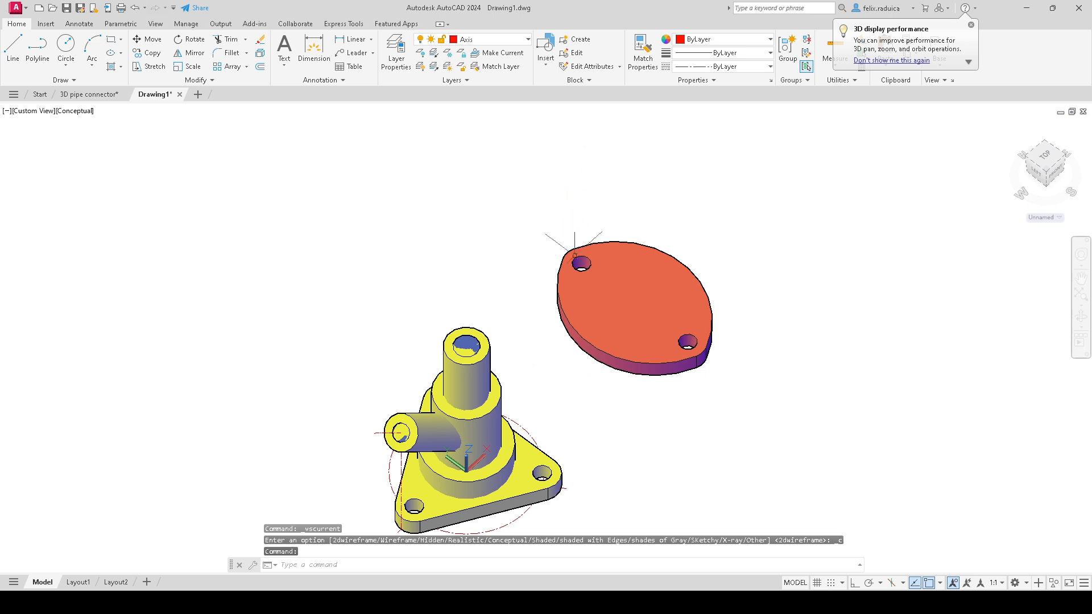
pyautogui.click(45, 111)
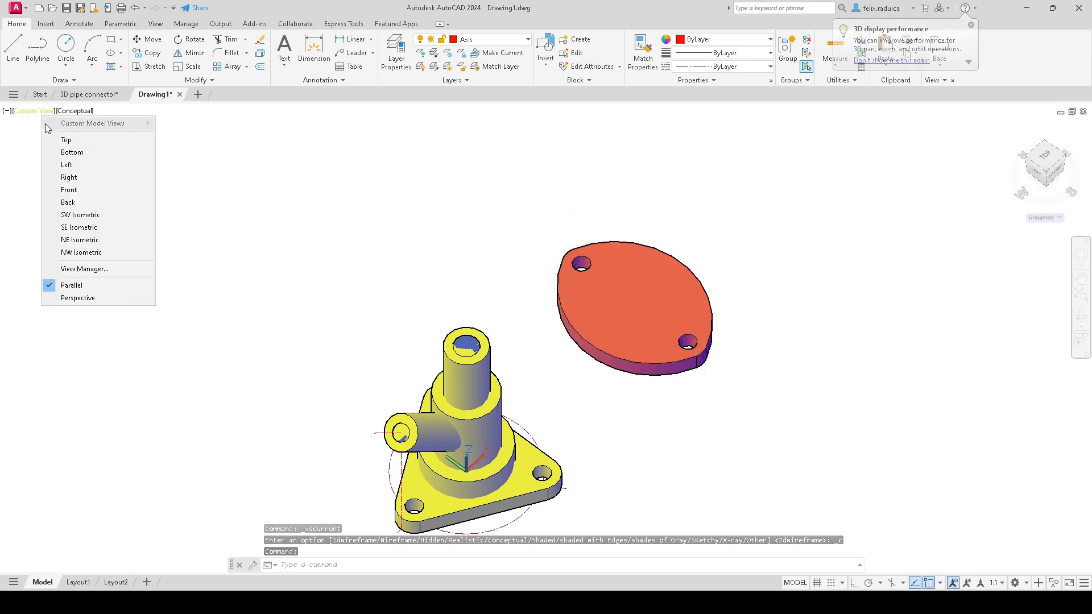
pyautogui.click(128, 214)
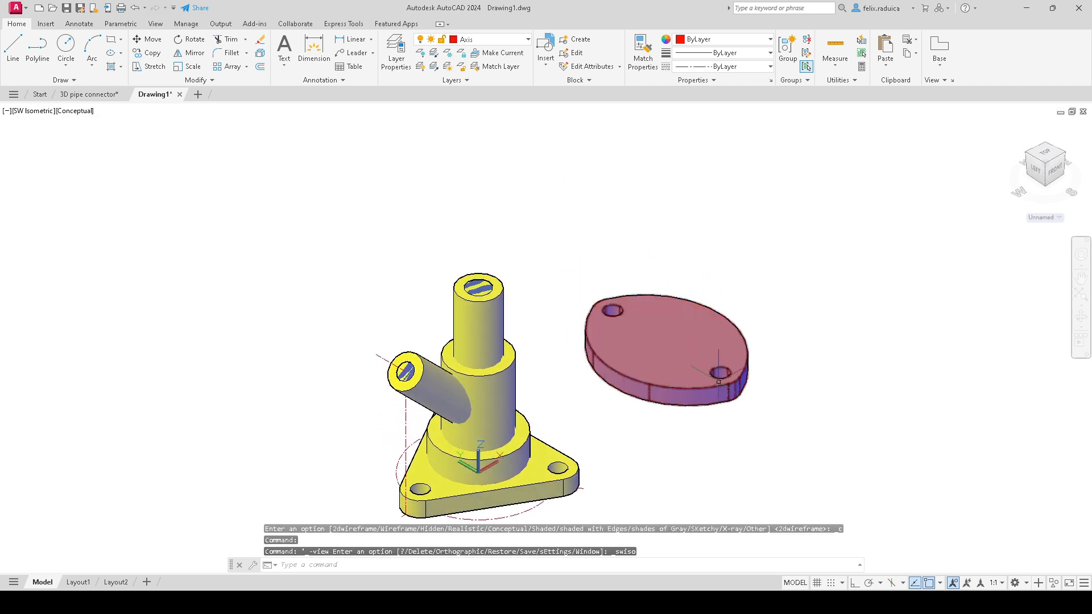
# Step: Assign the oval flange solid to the Outside layer and clear the selection
pyautogui.click(671, 362)
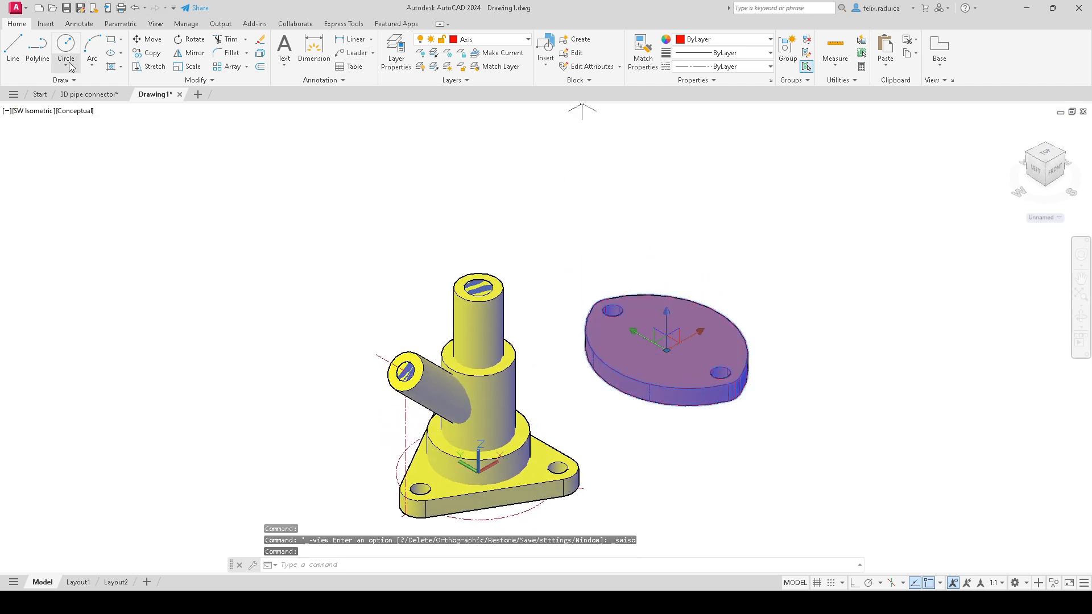
pyautogui.click(491, 44)
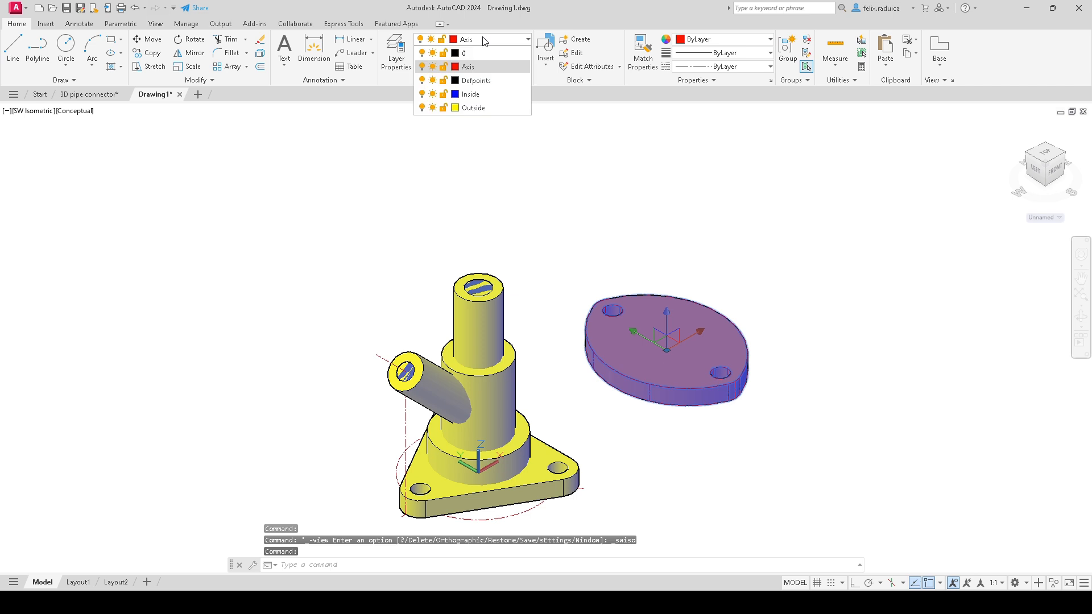
pyautogui.click(487, 104)
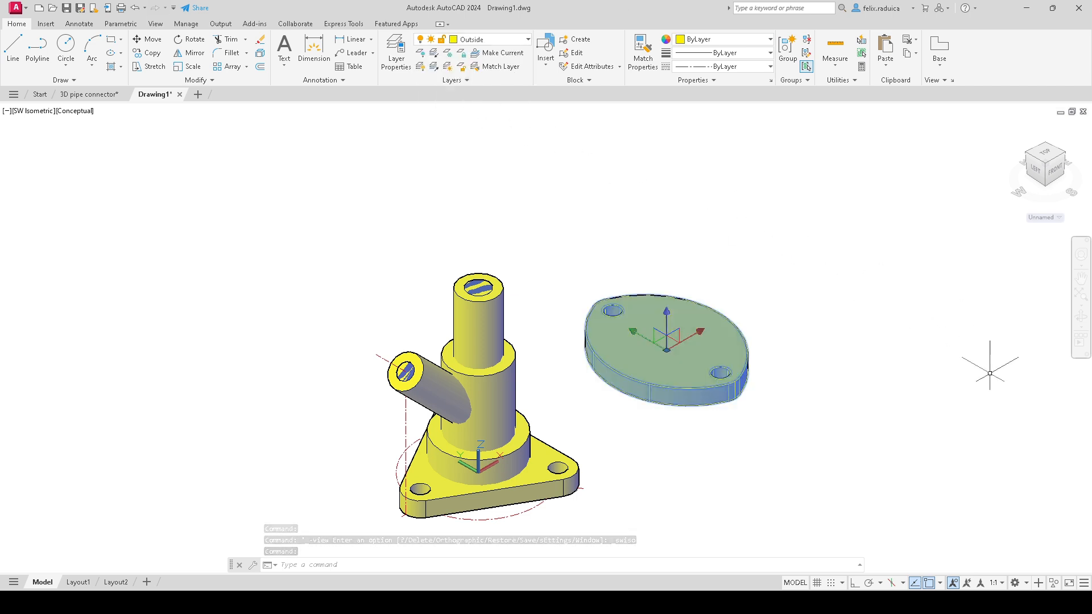
pyautogui.press('Escape')
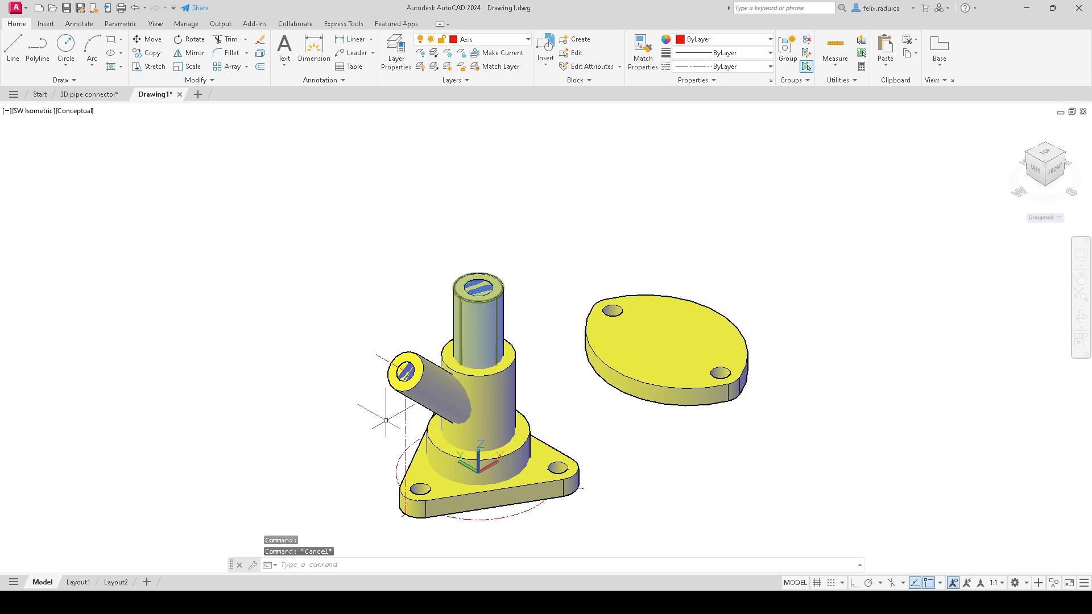
# Step: Switch to the 3D pipe connector drawing and examine the dimensions that place the side flange on the body
pyautogui.scroll(-2, 620, 449)
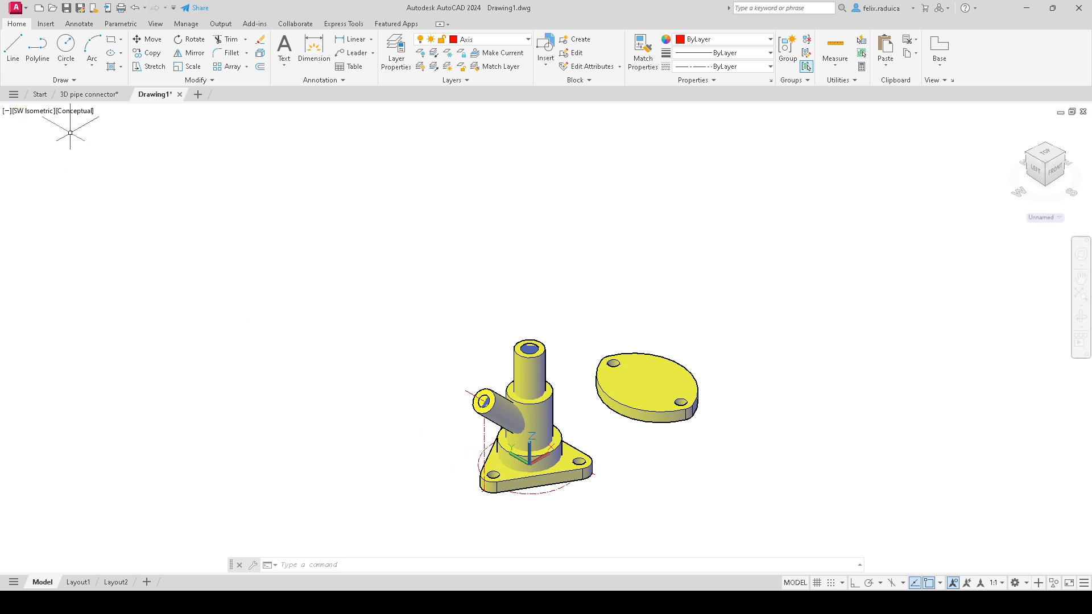
pyautogui.click(89, 96)
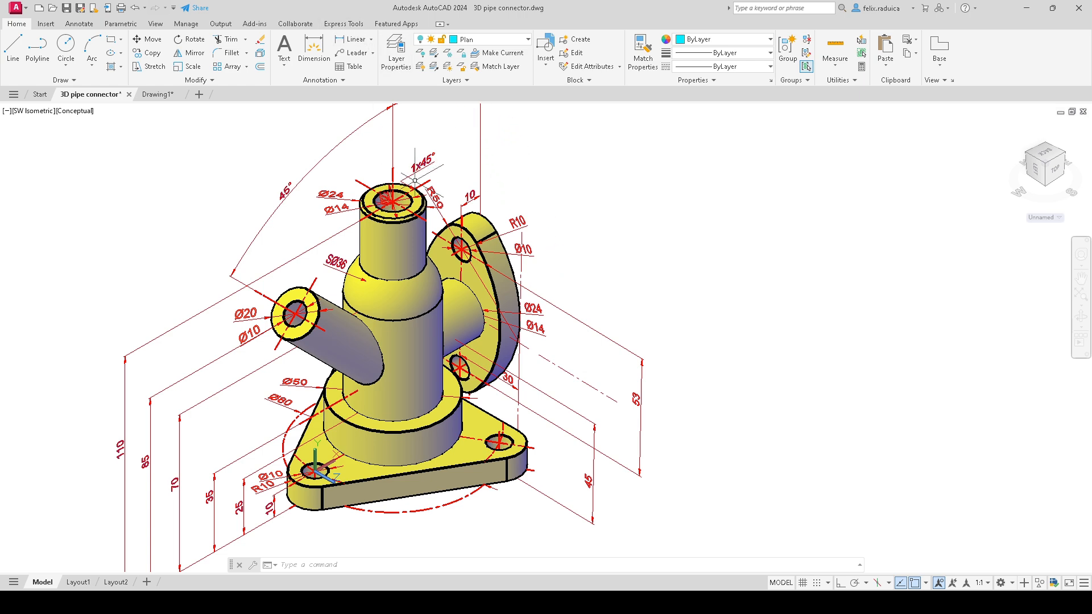
pyautogui.scroll(-2, 443, 174)
pyautogui.moveTo(442, 155); pyautogui.dragTo(439, 181, button='middle')
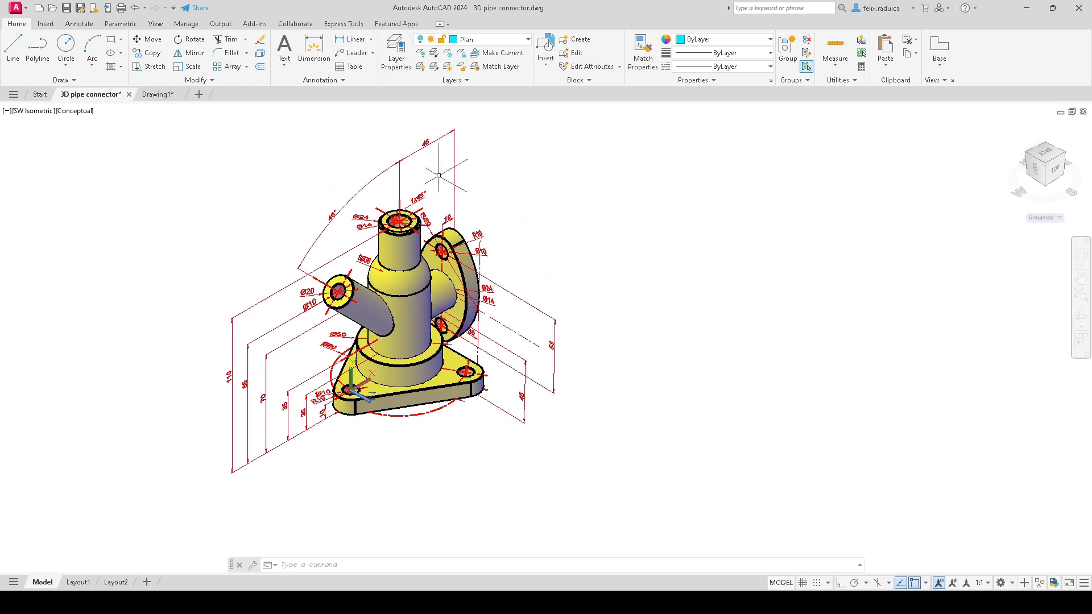
# Step: Review the side flange dimensions in the reference, return to Drawing1 and display its model in 2D Wireframe
pyautogui.scroll(2, 424, 142)
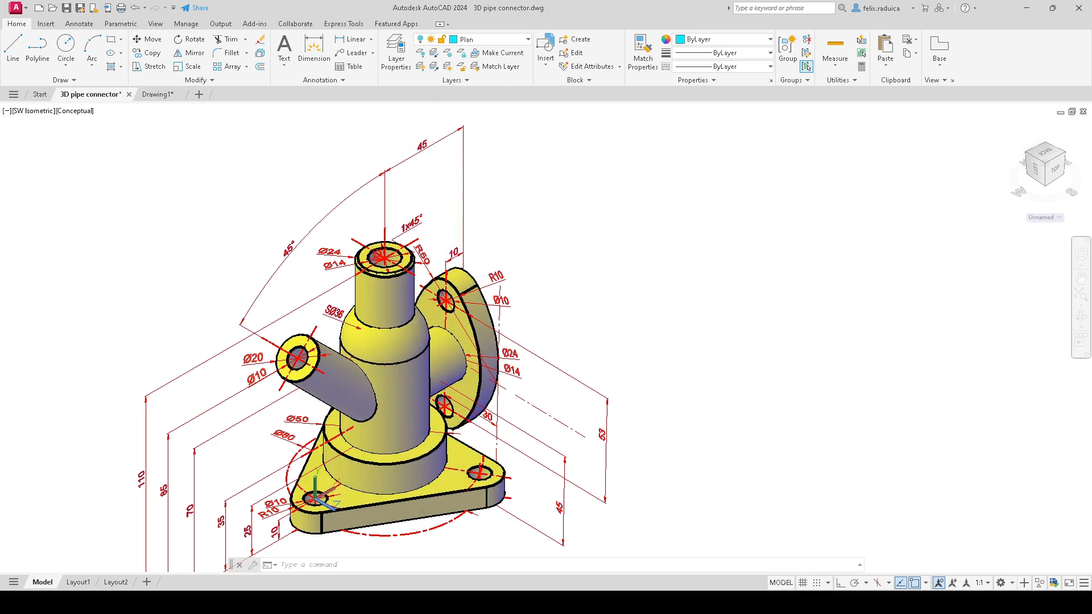
pyautogui.scroll(2, 417, 138)
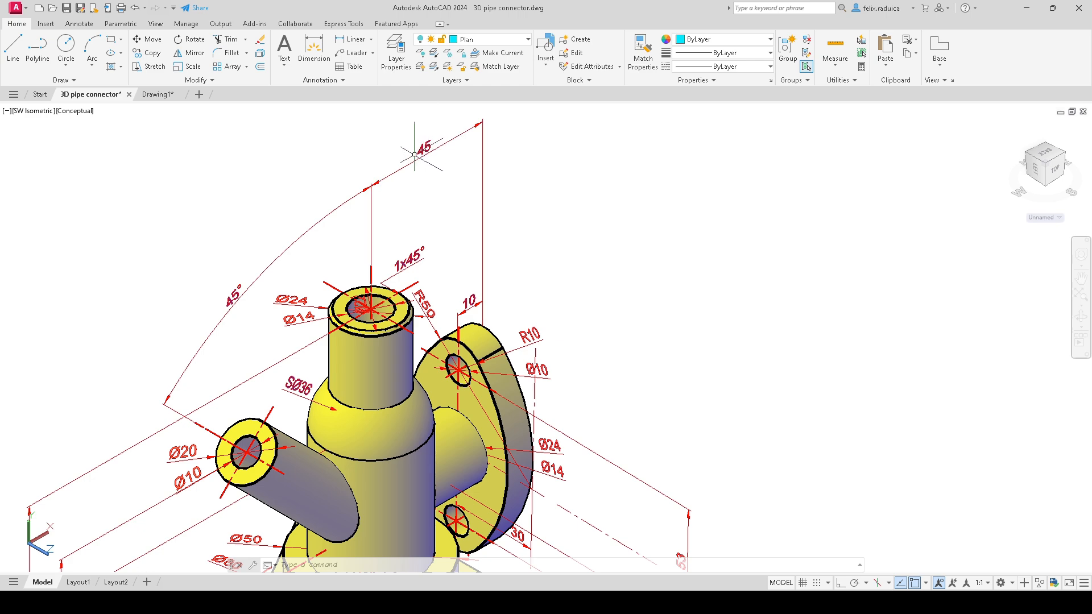
pyautogui.scroll(-2, 425, 185)
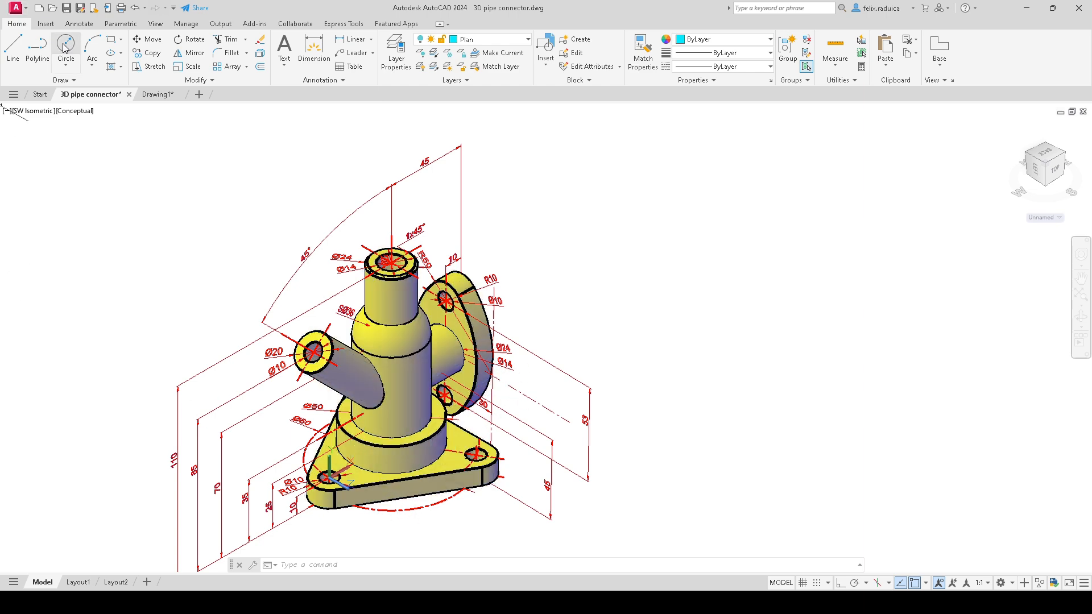
pyautogui.click(152, 94)
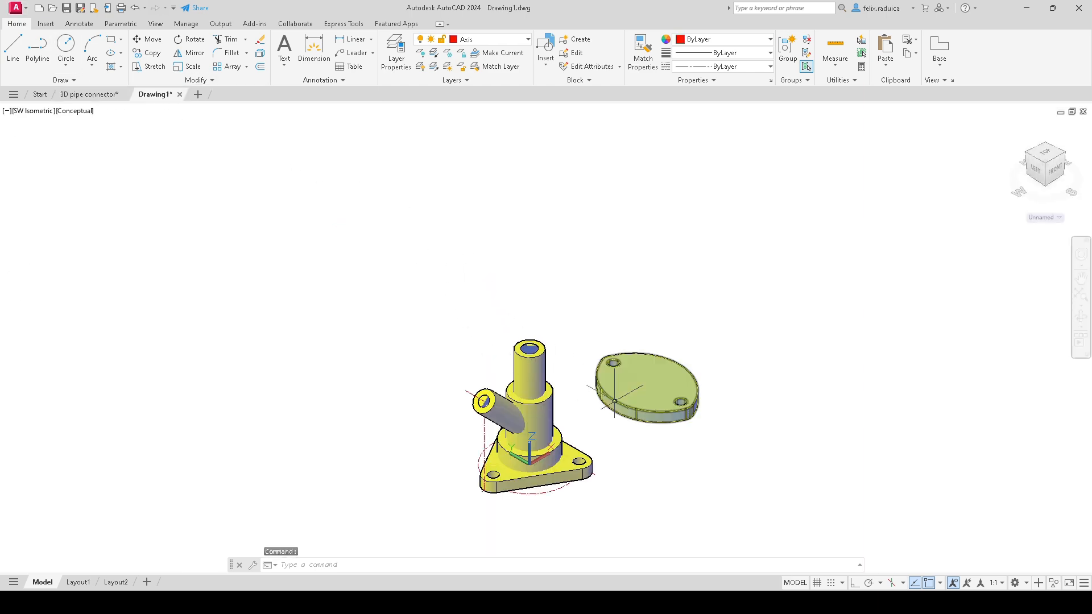
pyautogui.scroll(2, 587, 440)
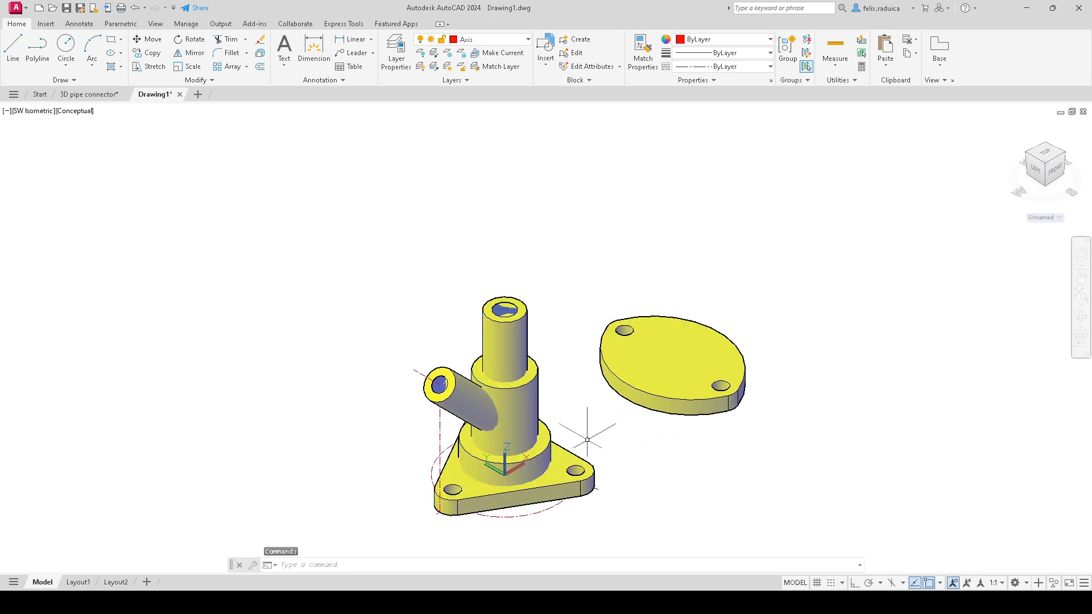
pyautogui.click(68, 117)
pyautogui.click(85, 139)
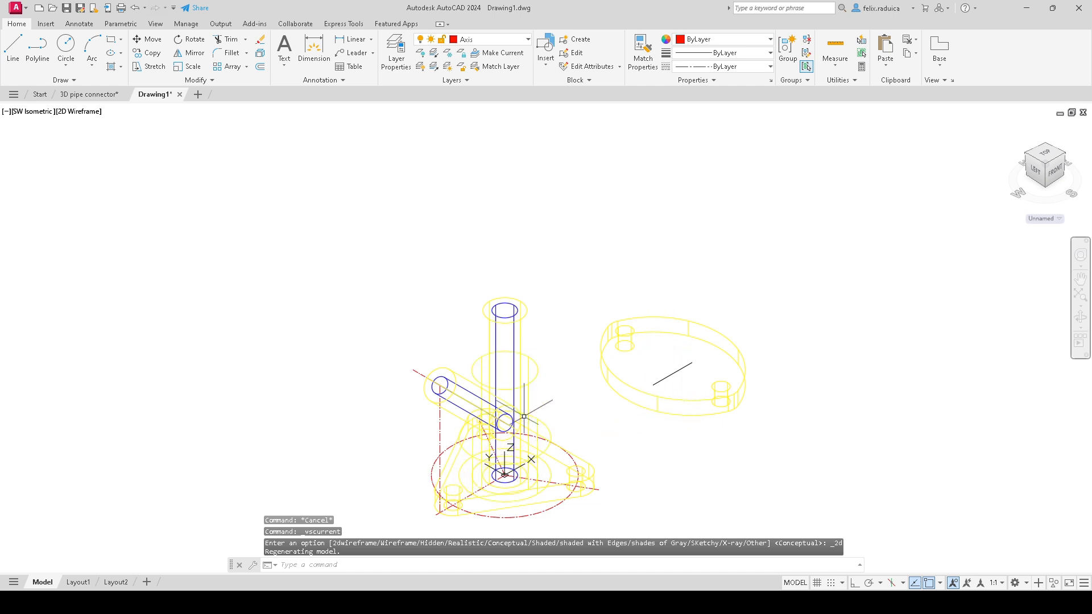
# Step: Reset the UCS of Drawing1 to World
pyautogui.scroll(2, 526, 421)
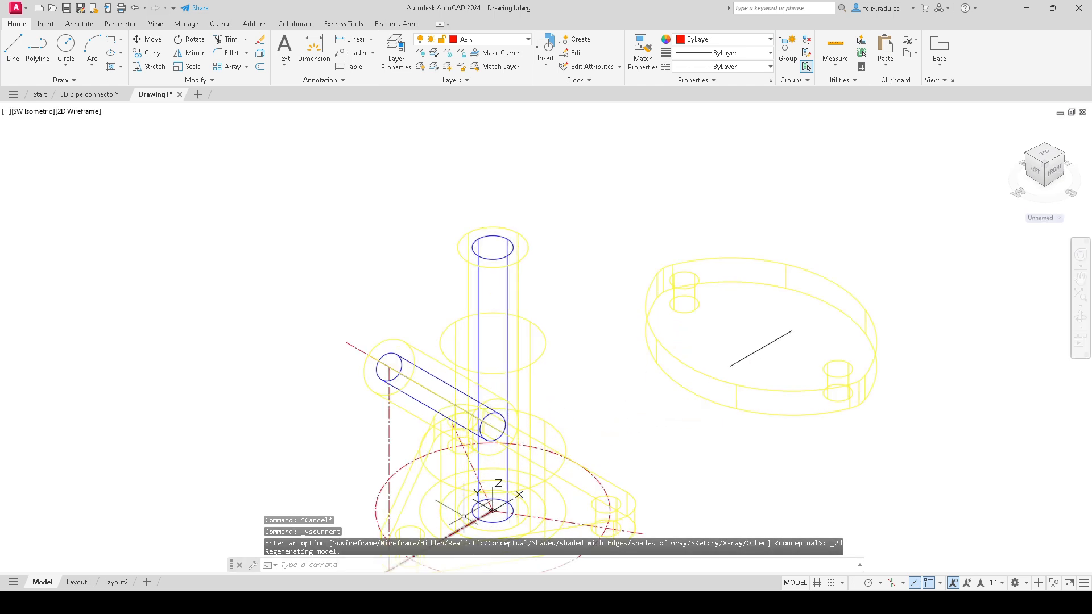
pyautogui.moveTo(481, 476); pyautogui.dragTo(492, 431, button='middle')
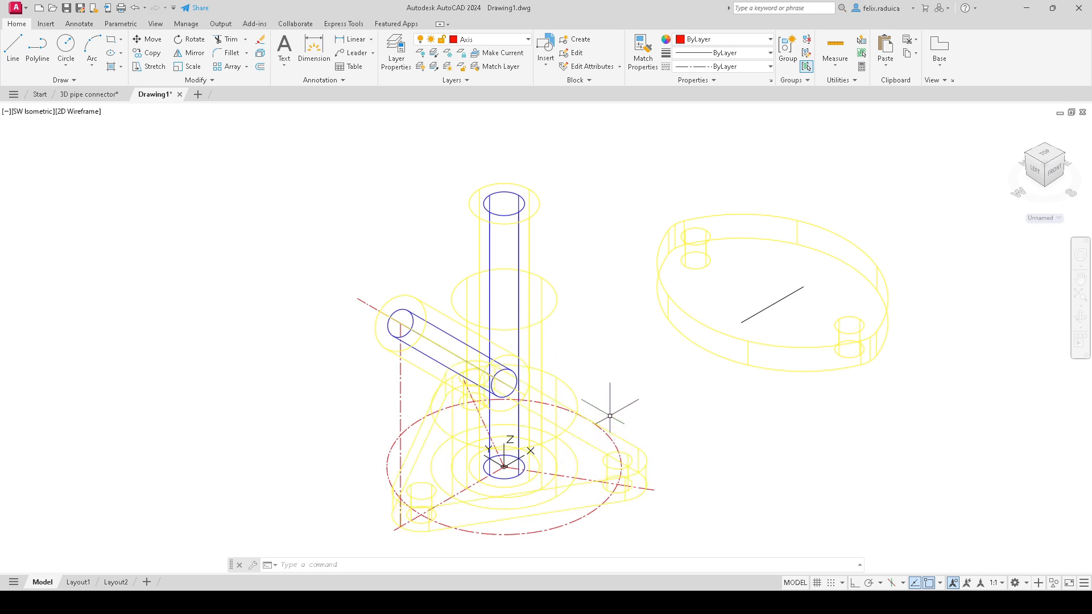
pyautogui.write('ucs')
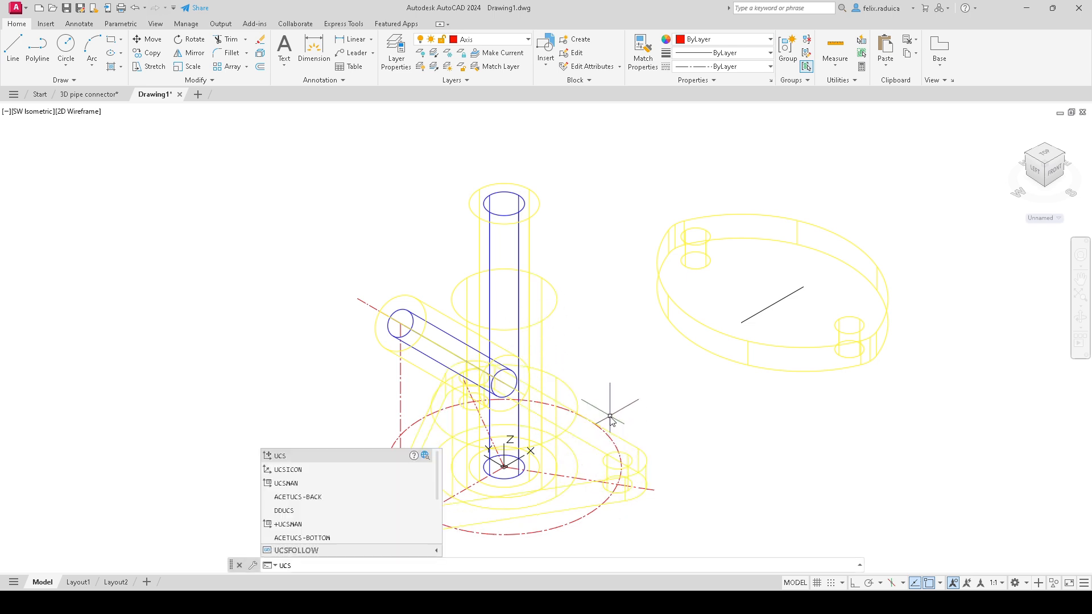
pyautogui.press('Return')
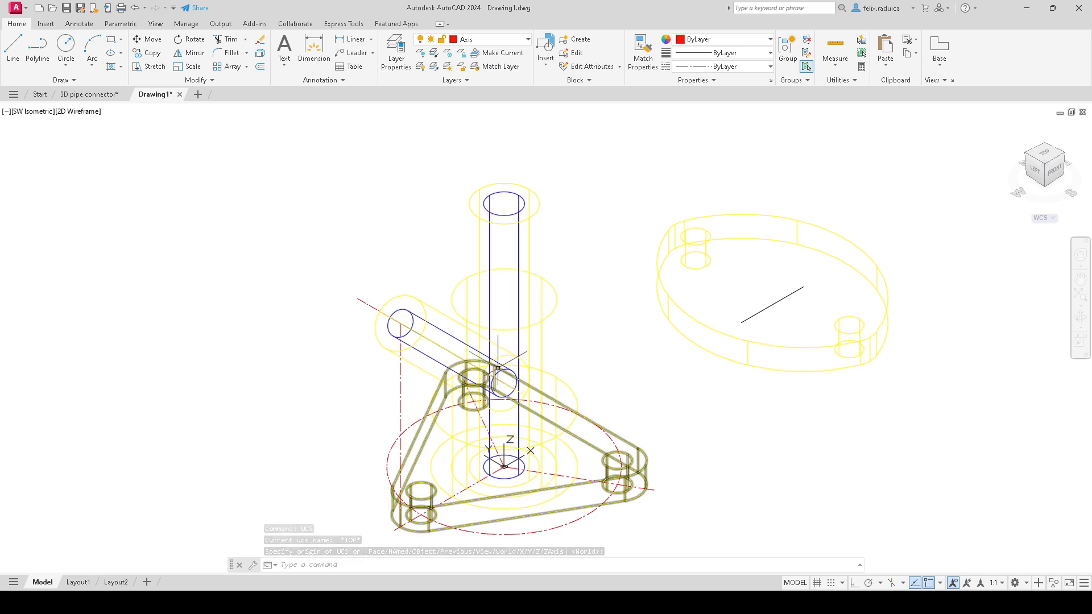
# Step: Switch to the 3D pipe connector drawing and check the height dimension of the side flange pipe
pyautogui.click(91, 95)
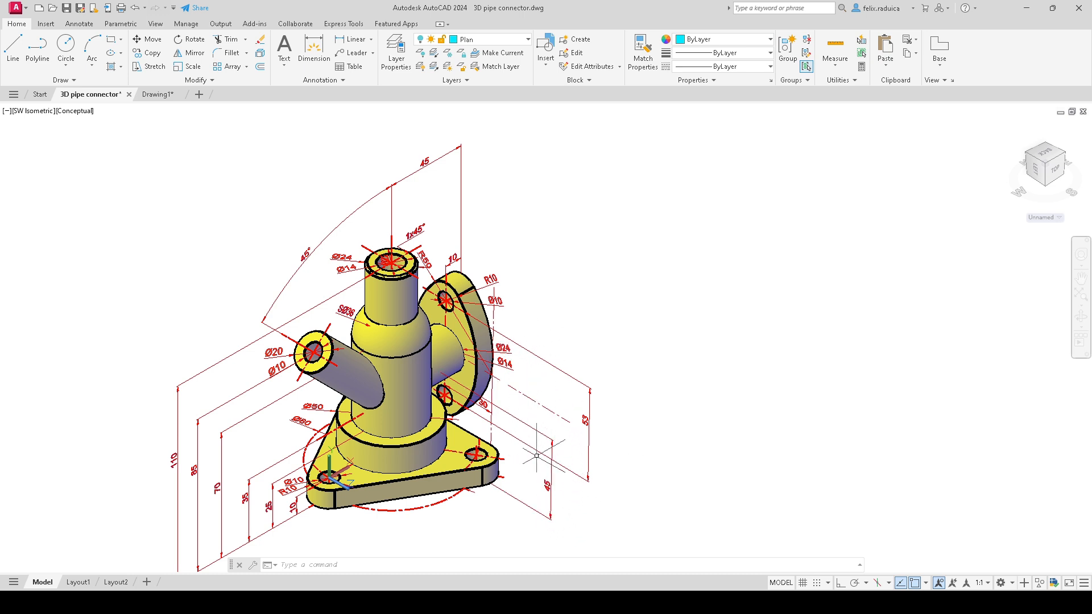
pyautogui.click(550, 472)
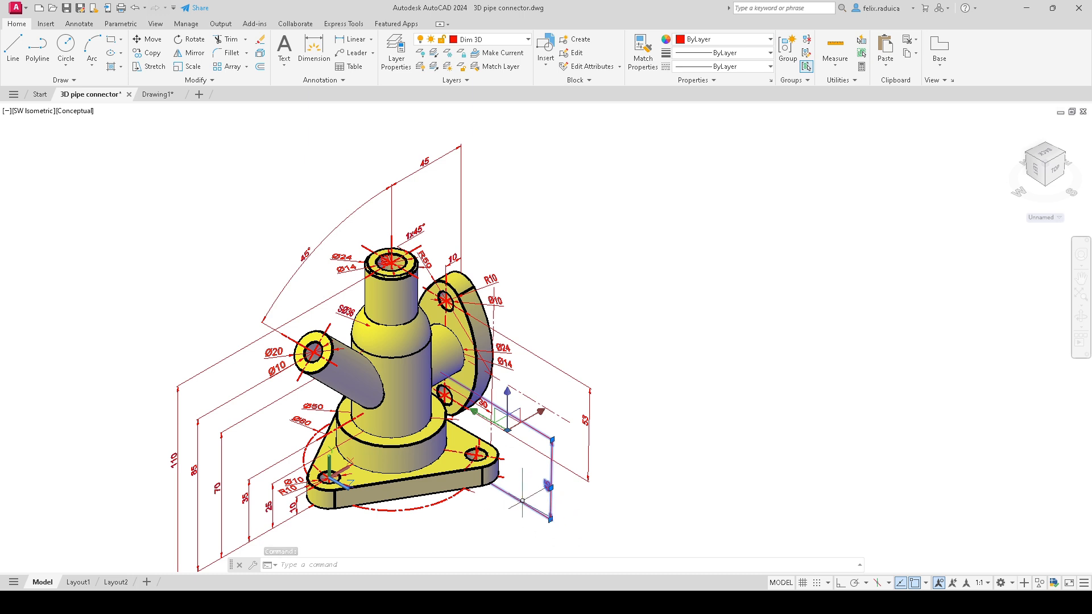
pyautogui.press('Escape')
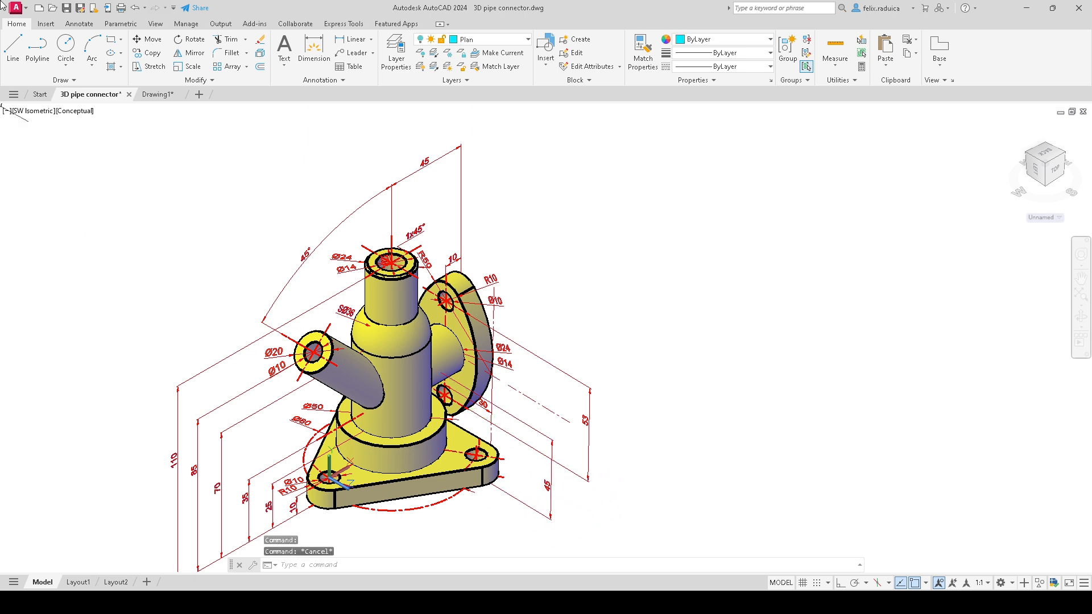
# Step: Return to Drawing1 and set the UCS origin to 0,0,45, keeping the X and Y directions orthogonal to the current axes
pyautogui.click(157, 95)
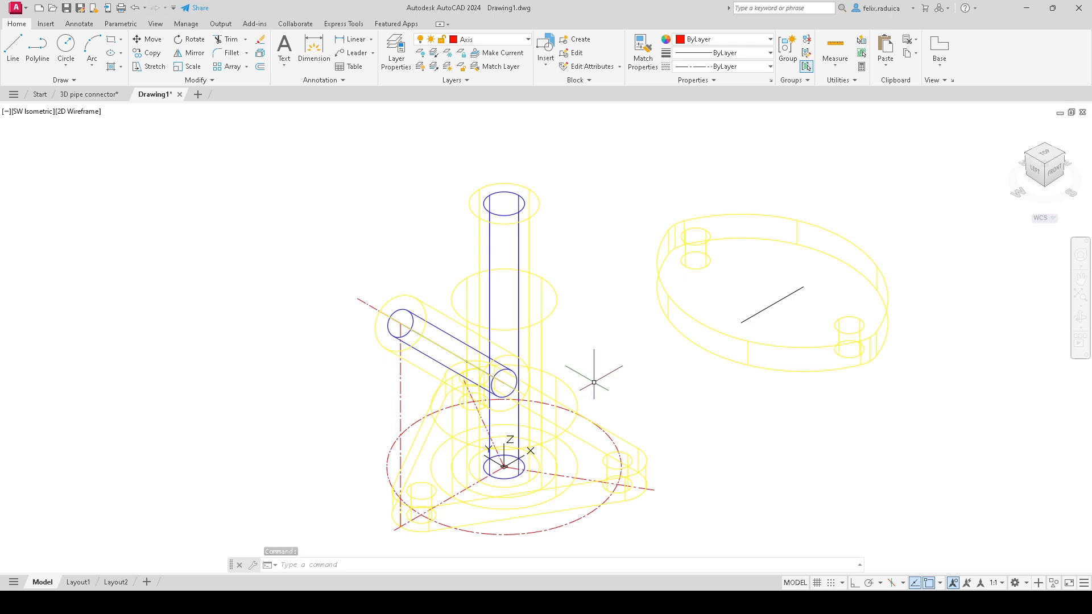
pyautogui.write('ucs')
pyautogui.press('Return')
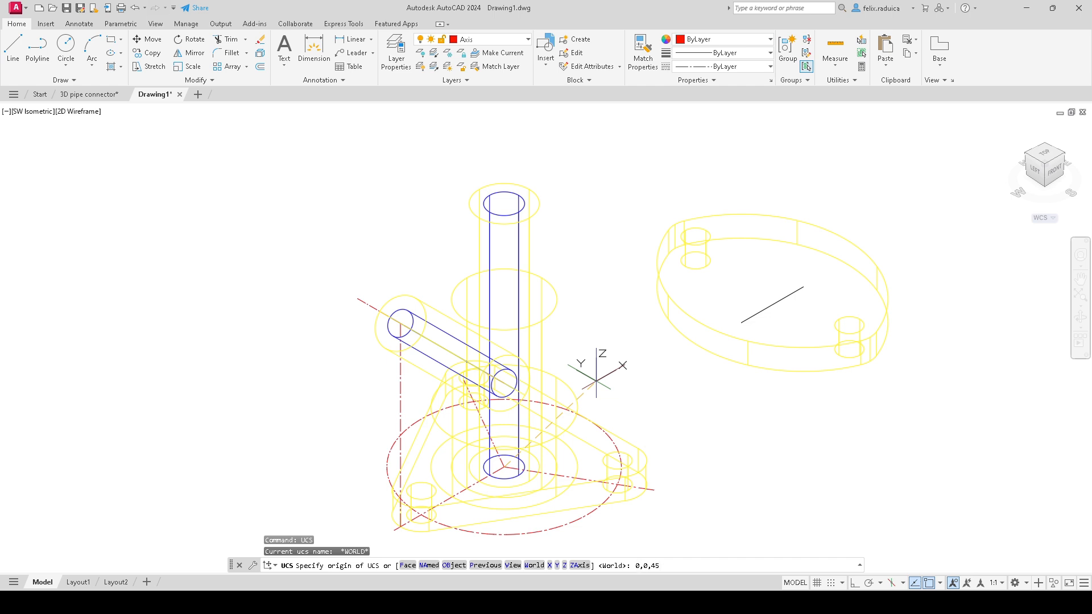
pyautogui.write('0,0,45')
pyautogui.press('Return')
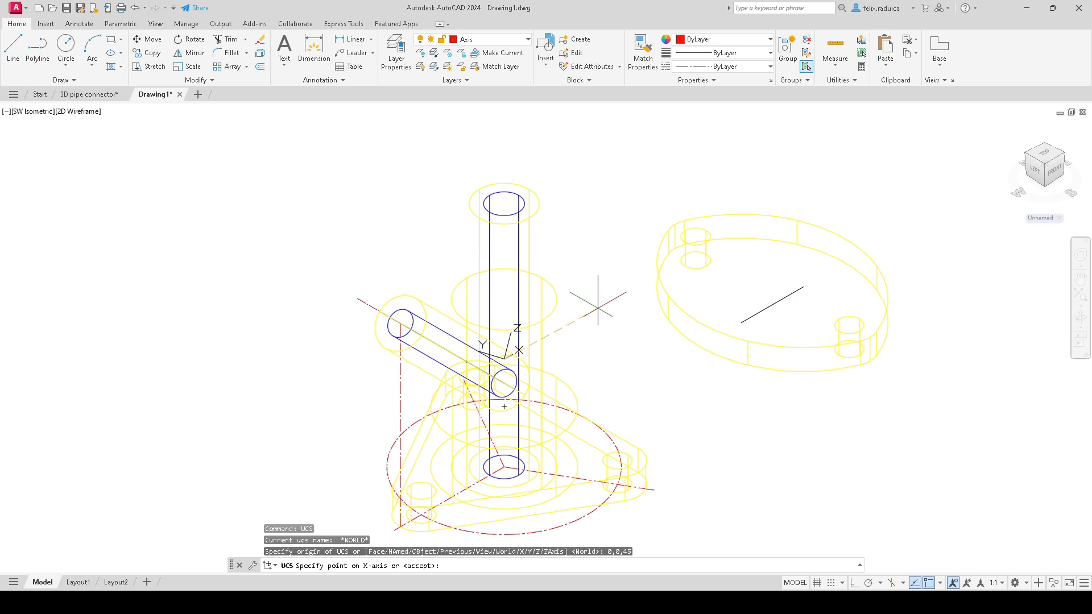
pyautogui.press('F8')
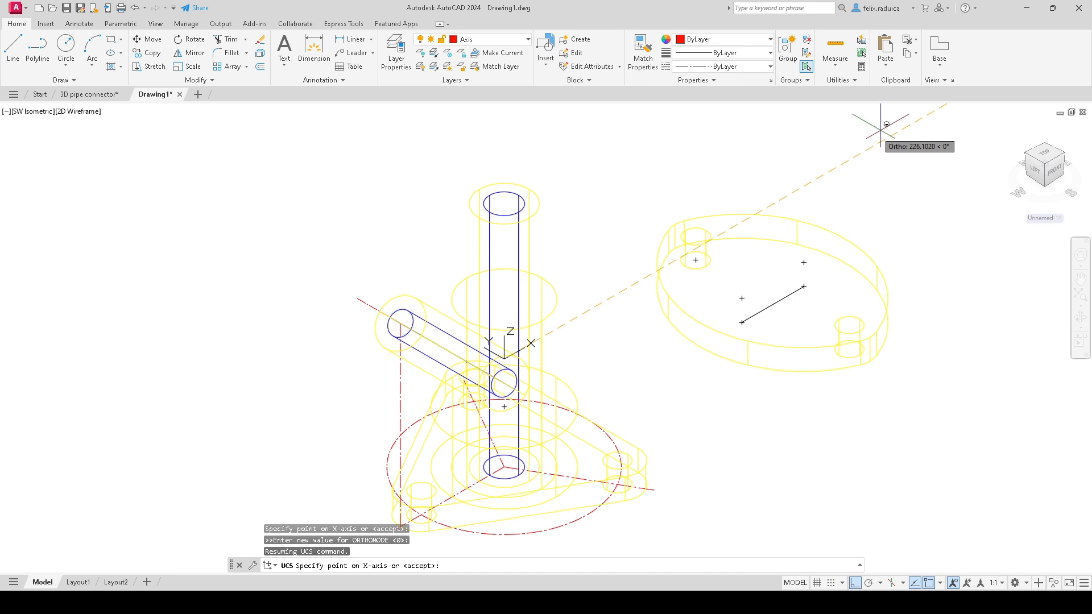
pyautogui.click(863, 151)
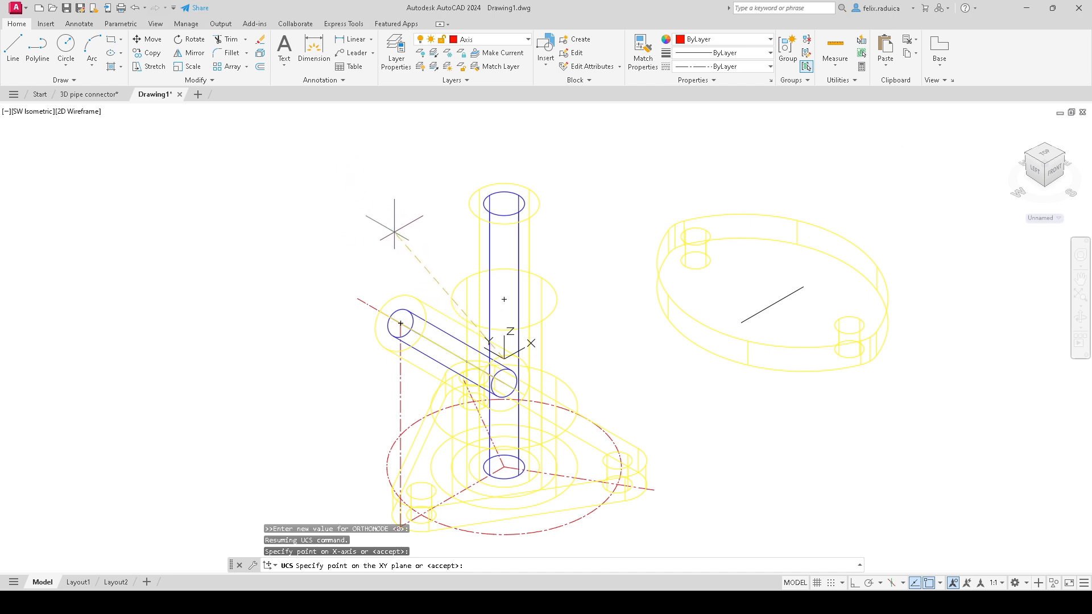
pyautogui.press('F8')
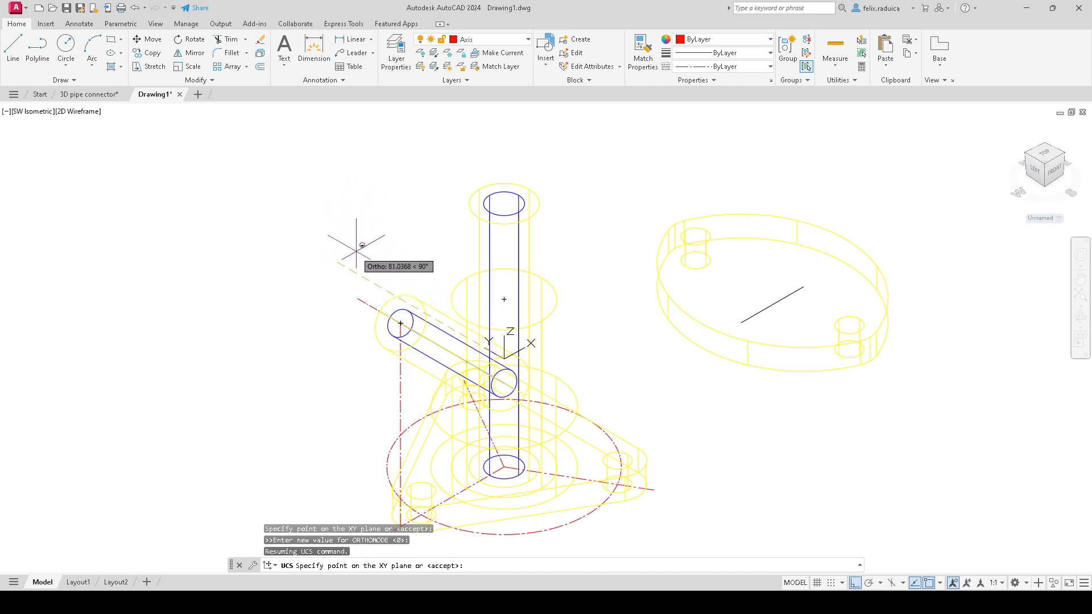
pyautogui.click(296, 222)
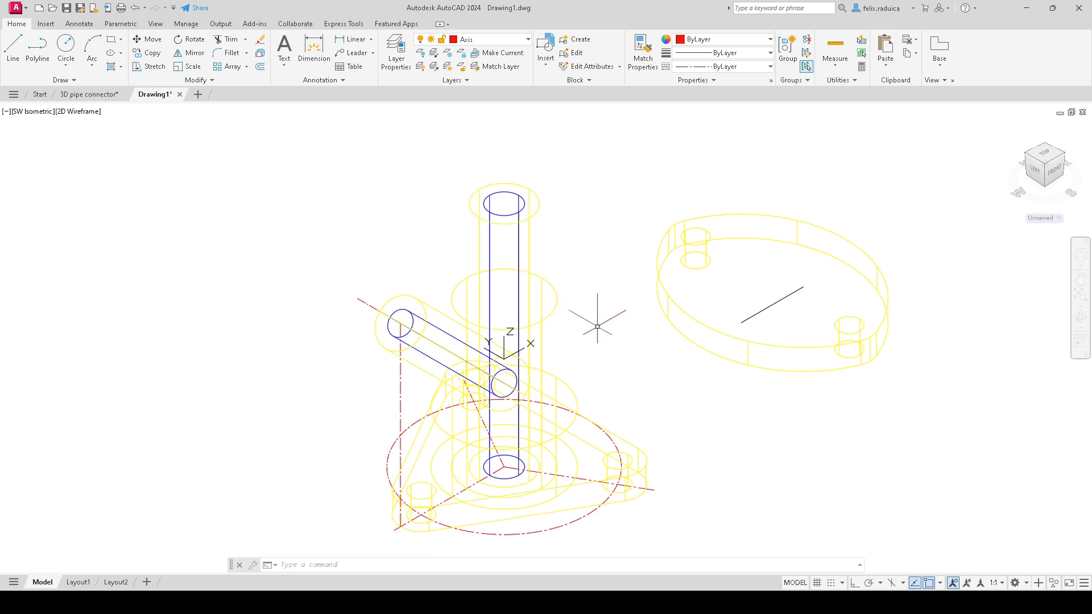
# Step: Draw a circle of diameter 14 centred on the UCS origin at 0,0
pyautogui.write('c')
pyautogui.press('Return')
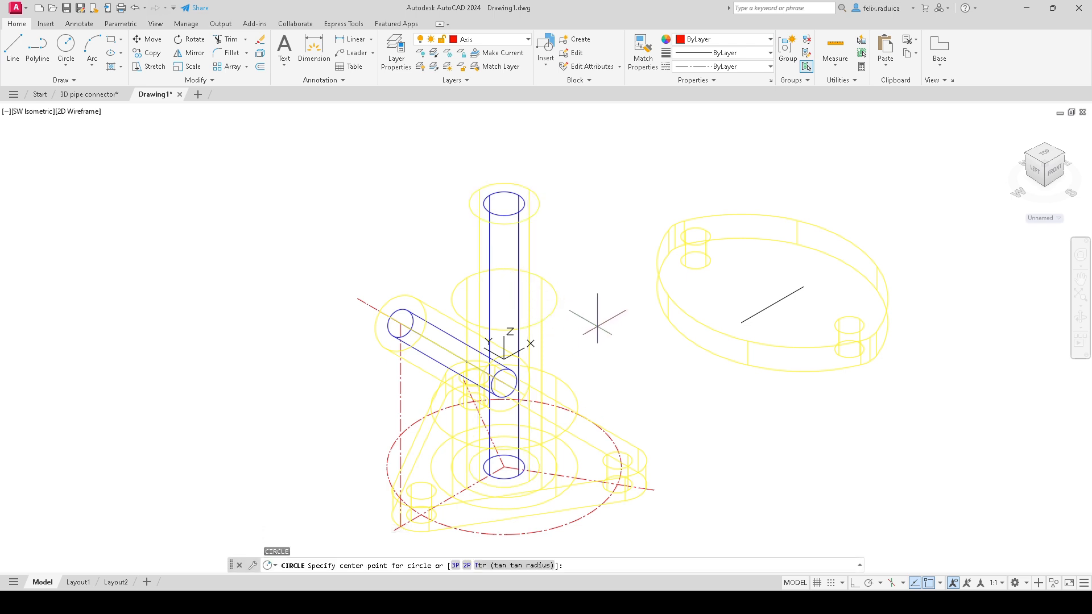
pyautogui.write('0,0')
pyautogui.press('Return')
pyautogui.write('d')
pyautogui.press('Return')
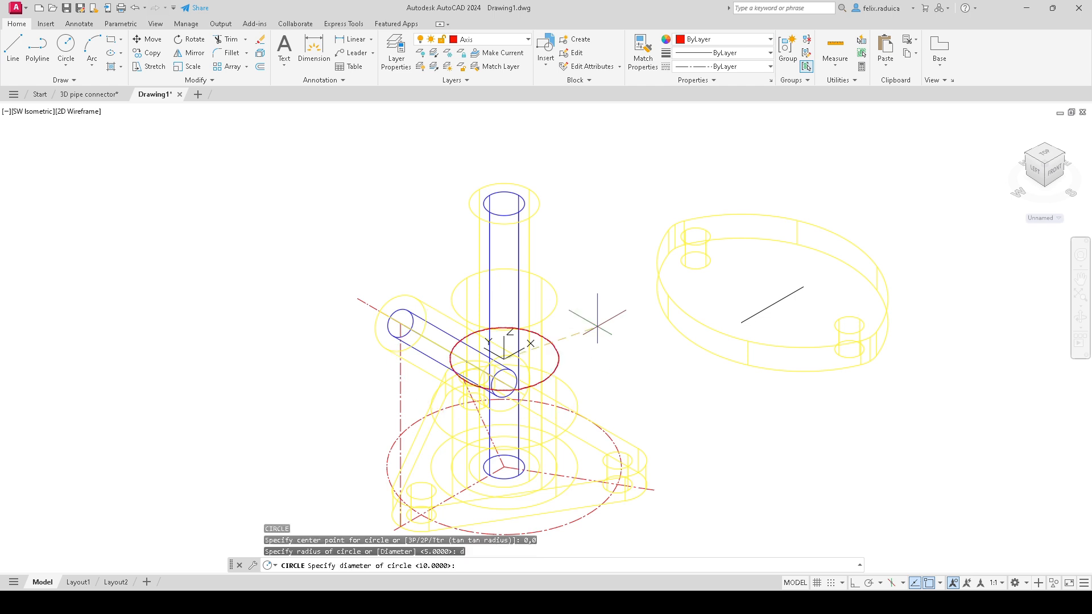
pyautogui.write('1')
pyautogui.press('Return')
# Step: Draw a concentric circle of diameter 24 around the 14 mm circle, using the same centre point
pyautogui.press('Return')
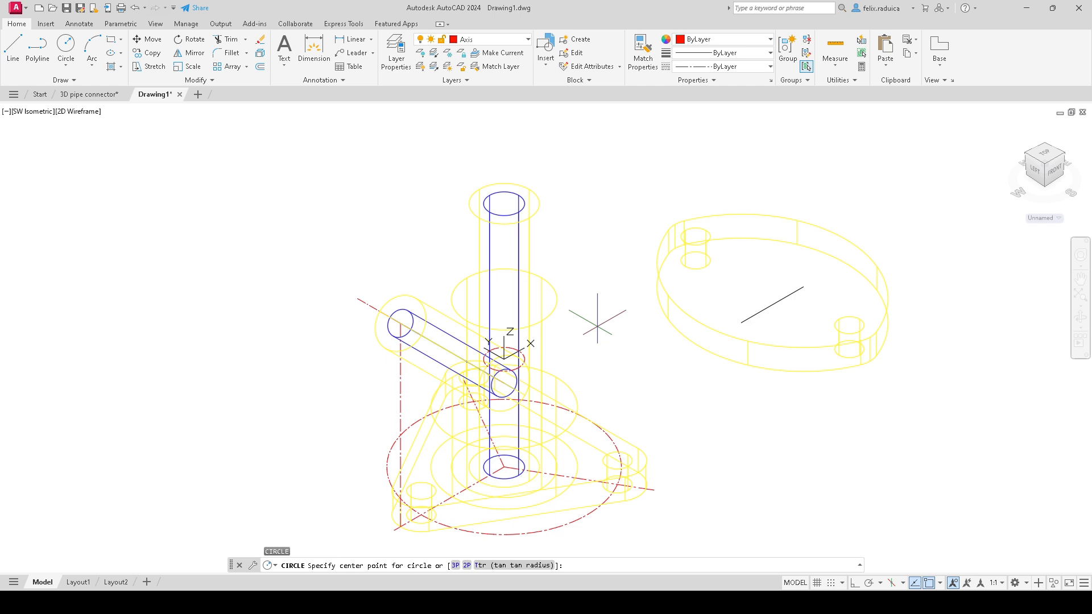
pyautogui.write('@')
pyautogui.press('Return')
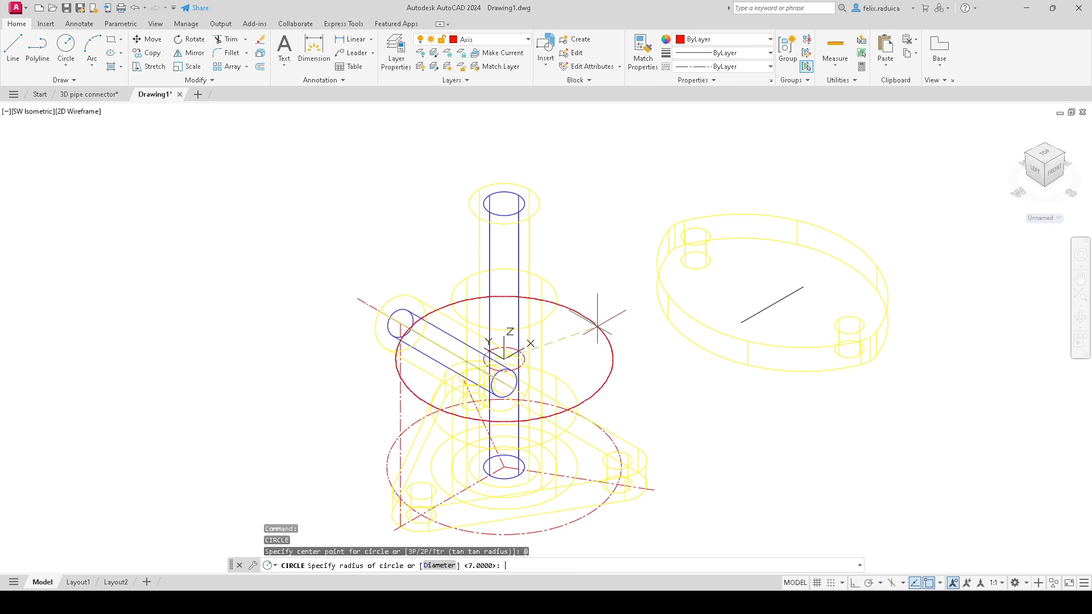
pyautogui.write('d')
pyautogui.press('Return')
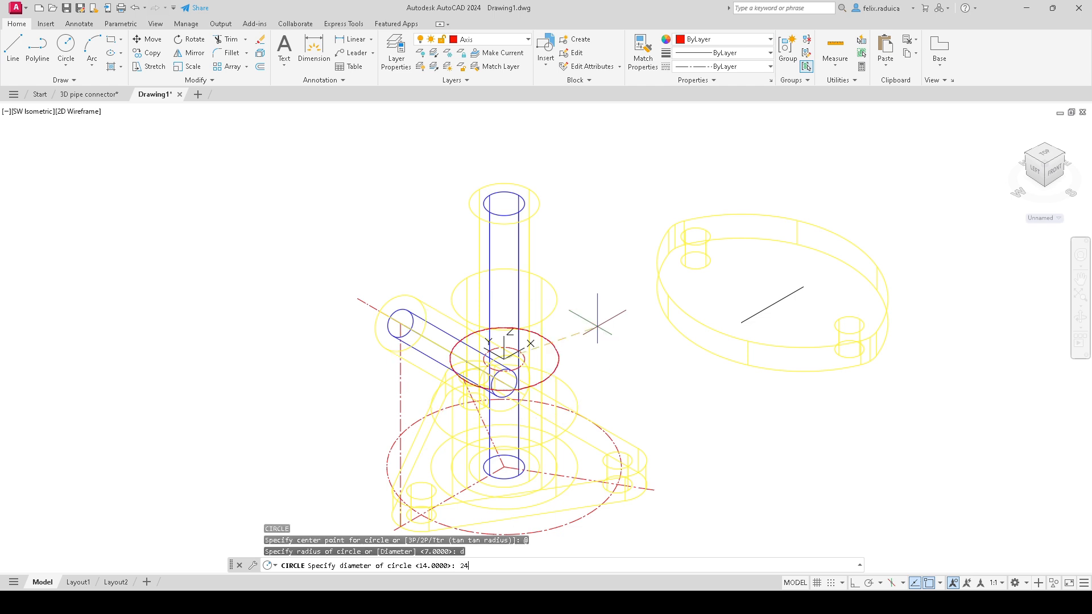
pyautogui.write('24')
pyautogui.press('Return')
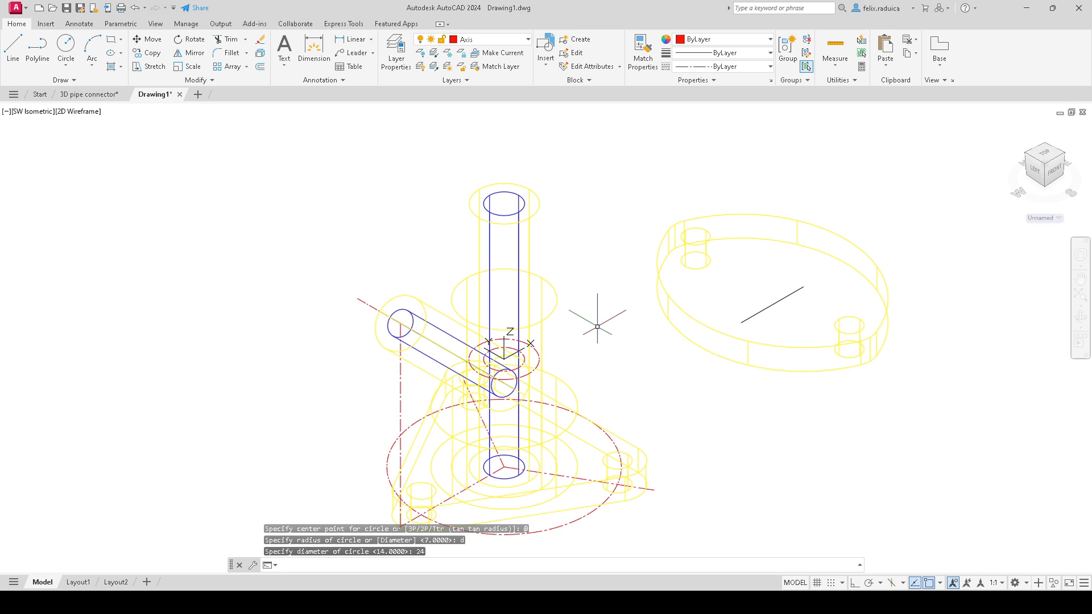
pyautogui.press('Return')
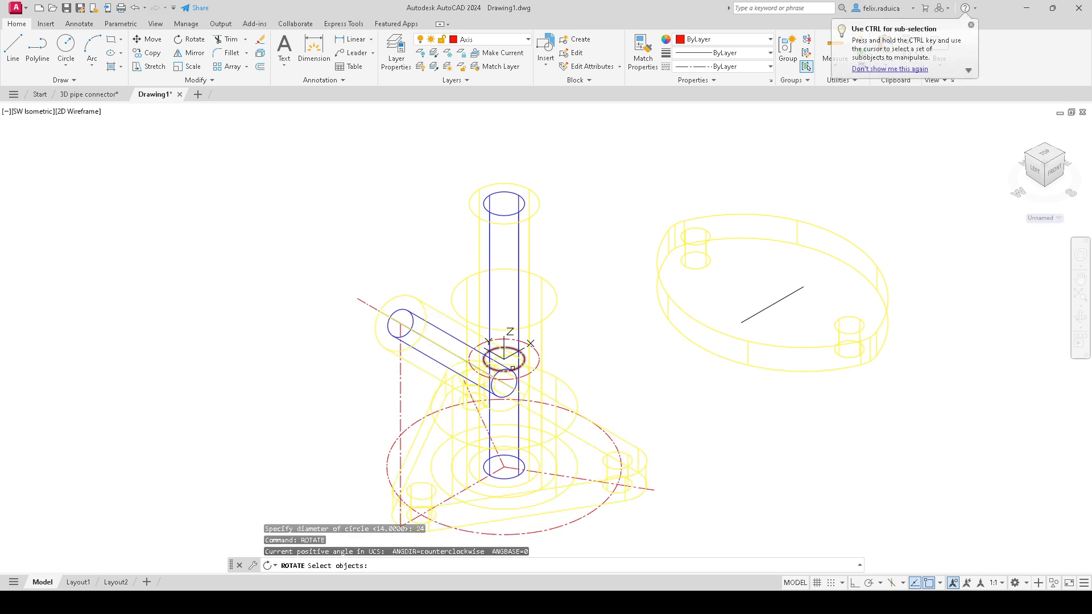
pyautogui.click(532, 368)
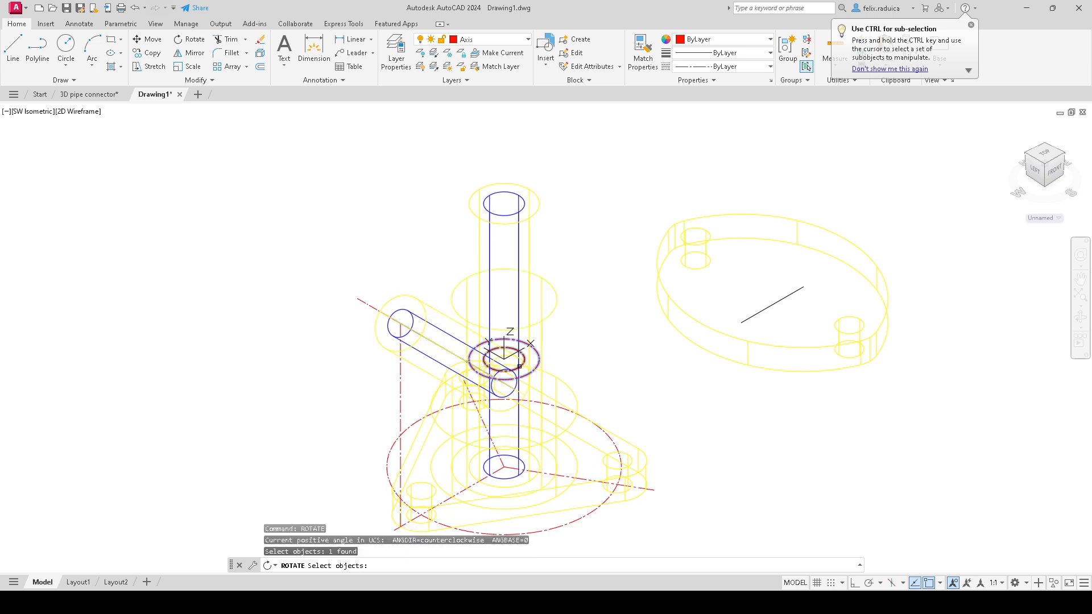
pyautogui.click(520, 366)
pyautogui.press('Escape')
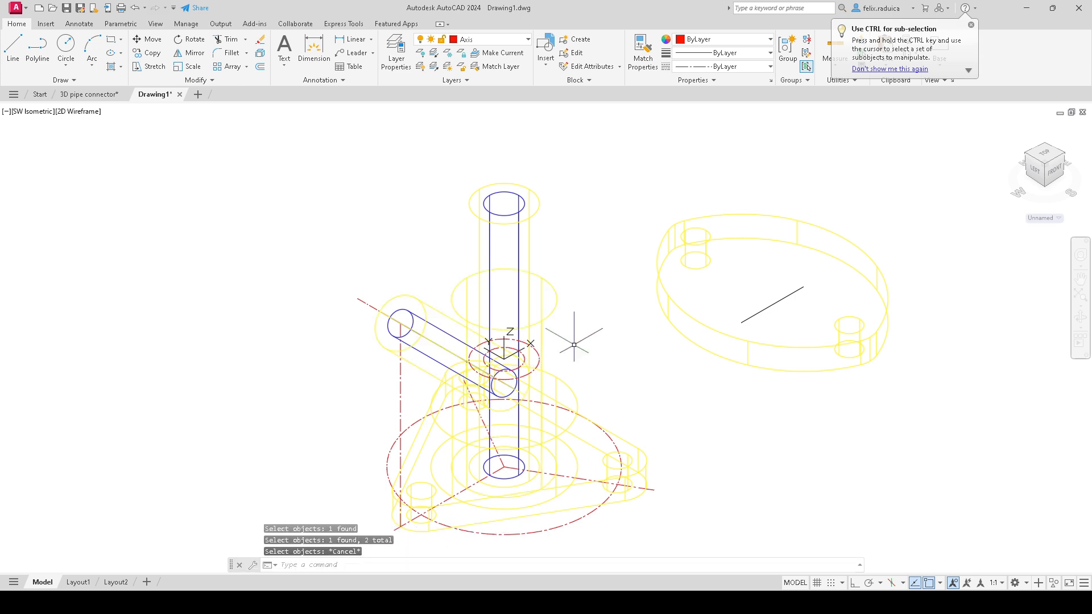
# Step: Rotate the two concentric 14 mm and 24 mm circles 90 degrees about the Y axis through the UCS origin with 3DROTATE
pyautogui.write('3Drotate')
pyautogui.press('Return')
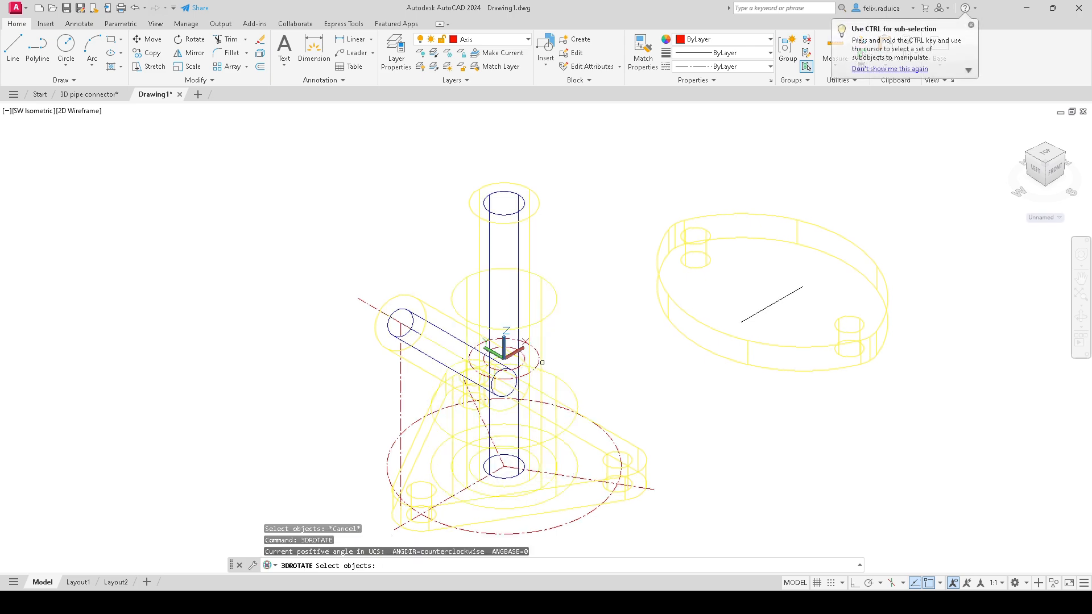
pyautogui.click(519, 367)
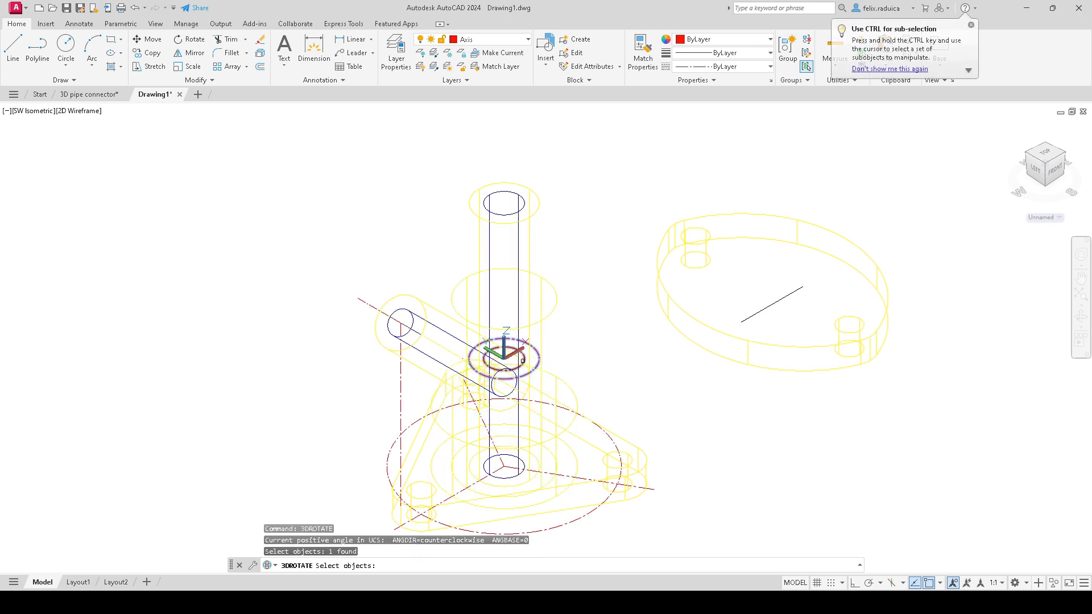
pyautogui.scroll(2, 520, 367)
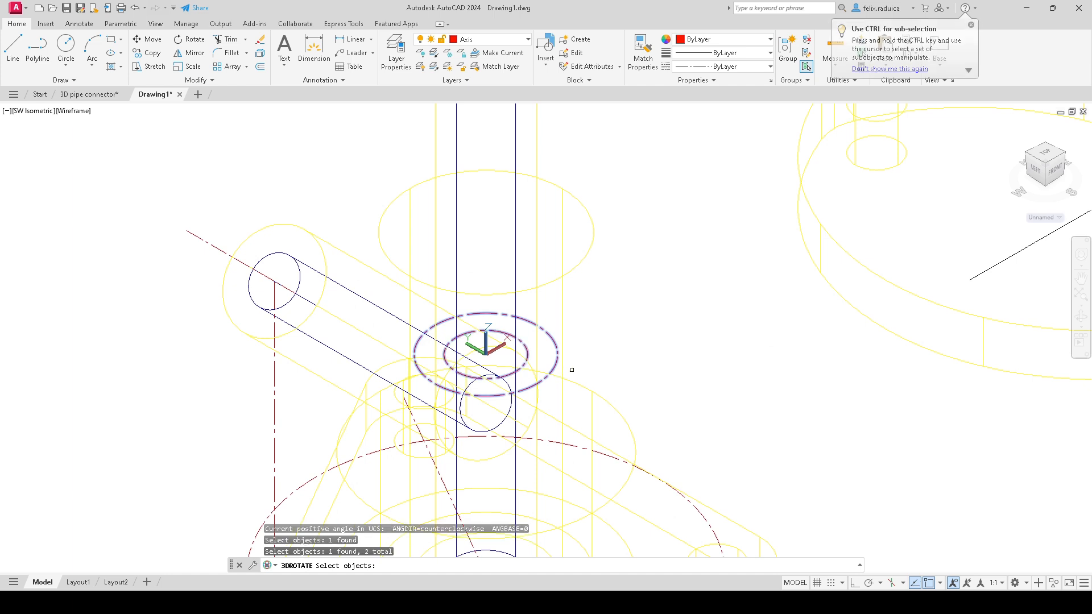
pyautogui.press('Return')
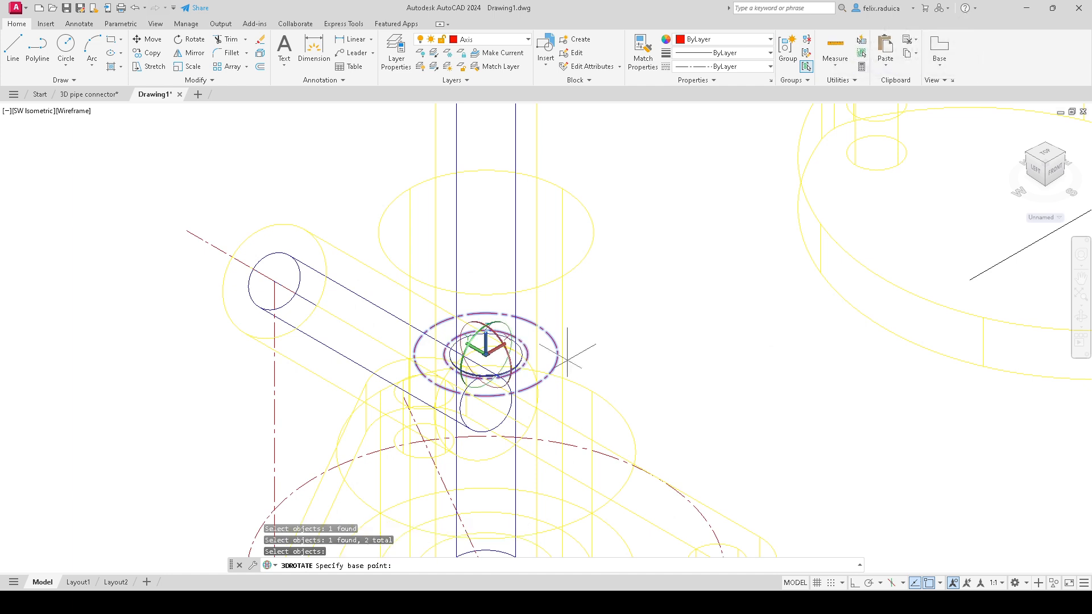
pyautogui.scroll(-10, 555, 362)
pyautogui.scroll(-5, 575, 374)
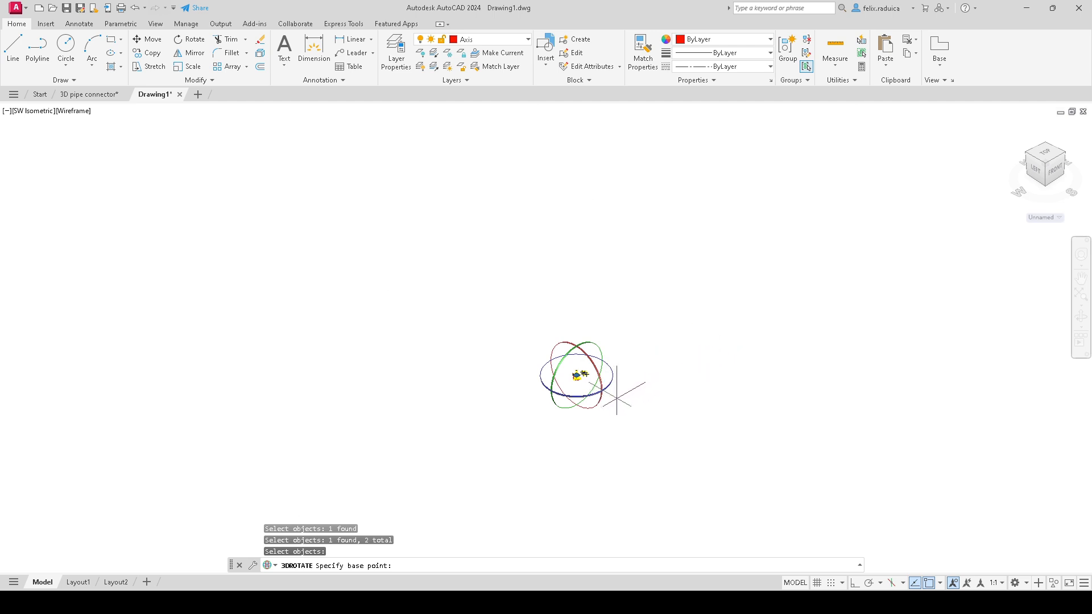
pyautogui.click(591, 343)
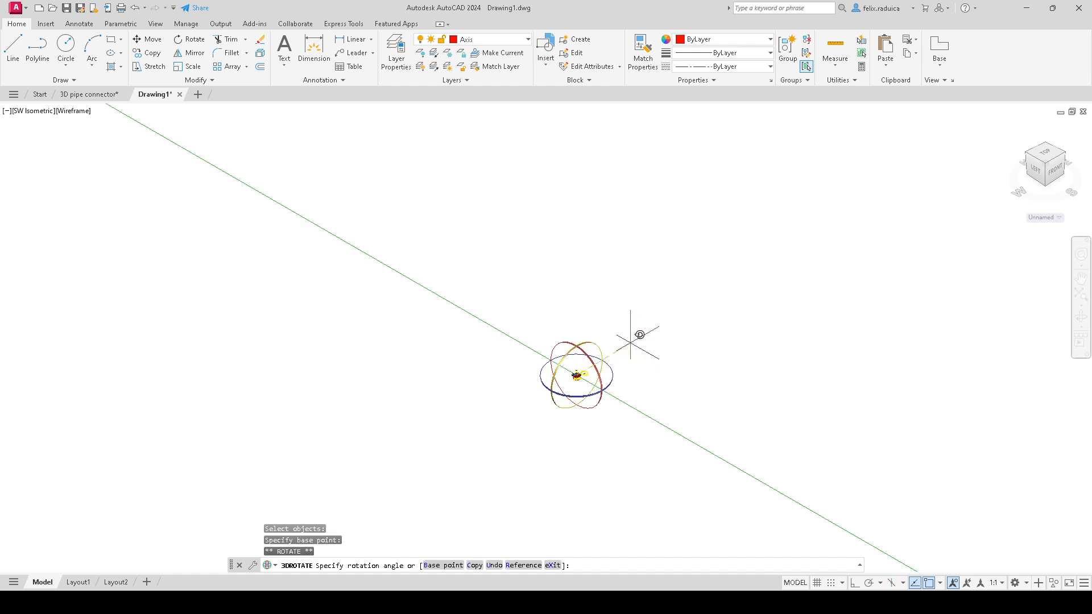
pyautogui.press('Return')
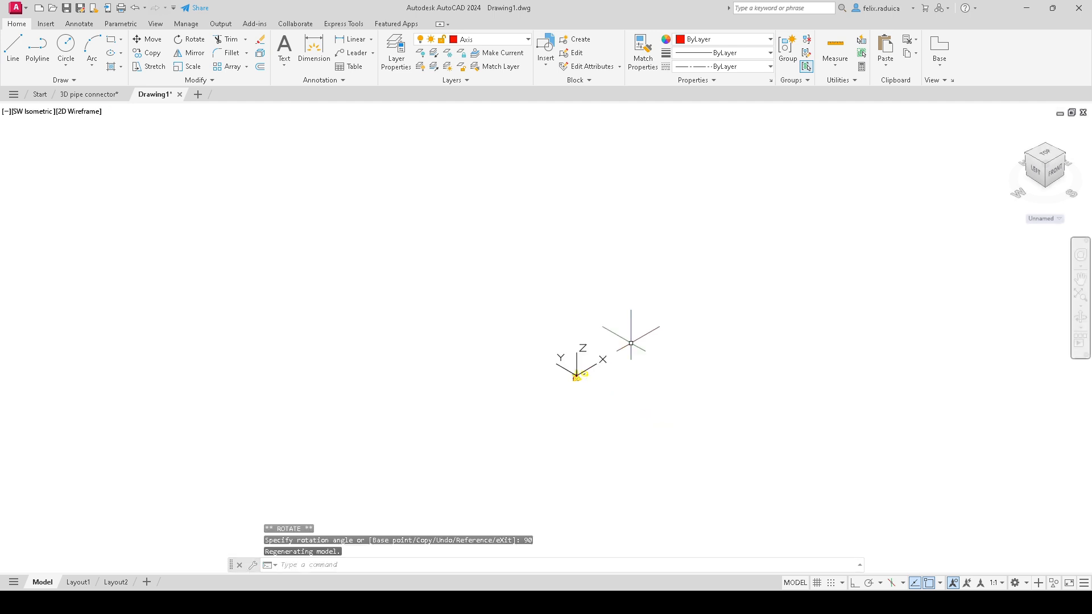
# Step: Try to extrude both upright concentric circles by a height of 45
pyautogui.scroll(10, 546, 387)
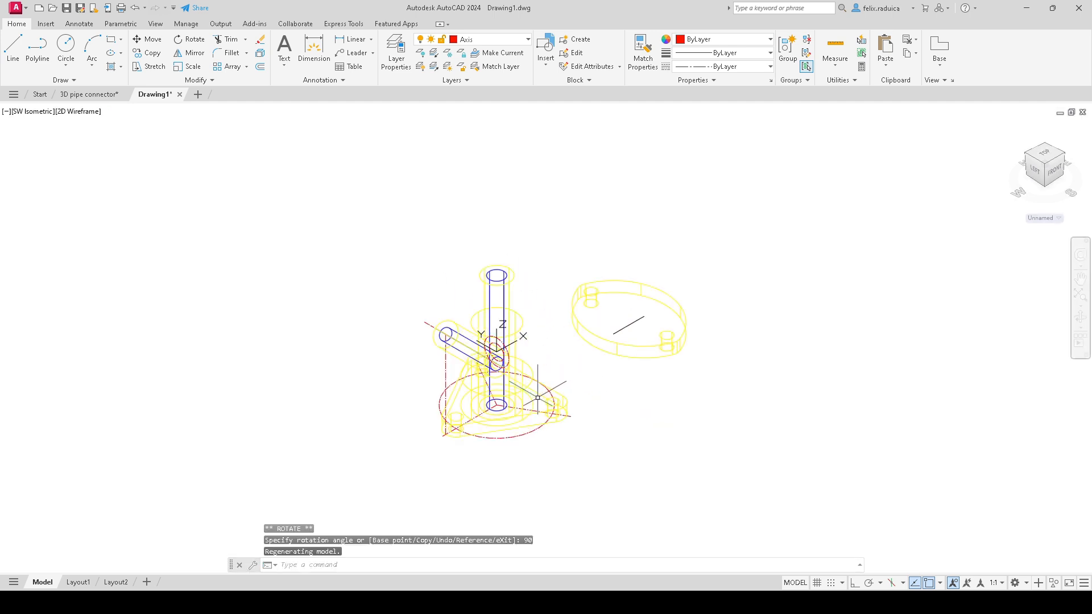
pyautogui.scroll(5, 537, 398)
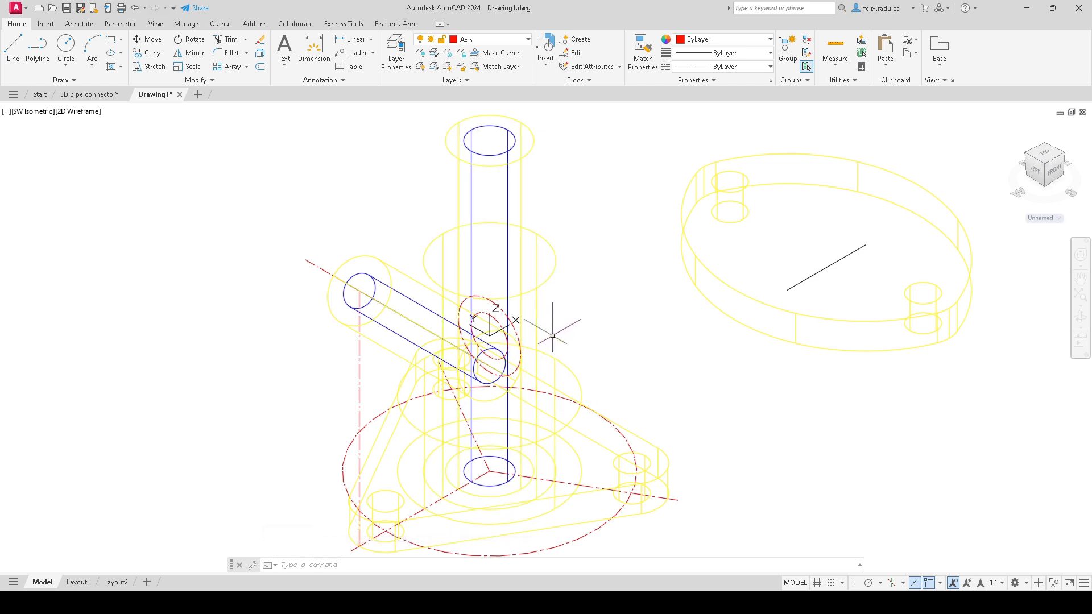
pyautogui.write('xt')
pyautogui.press('Return')
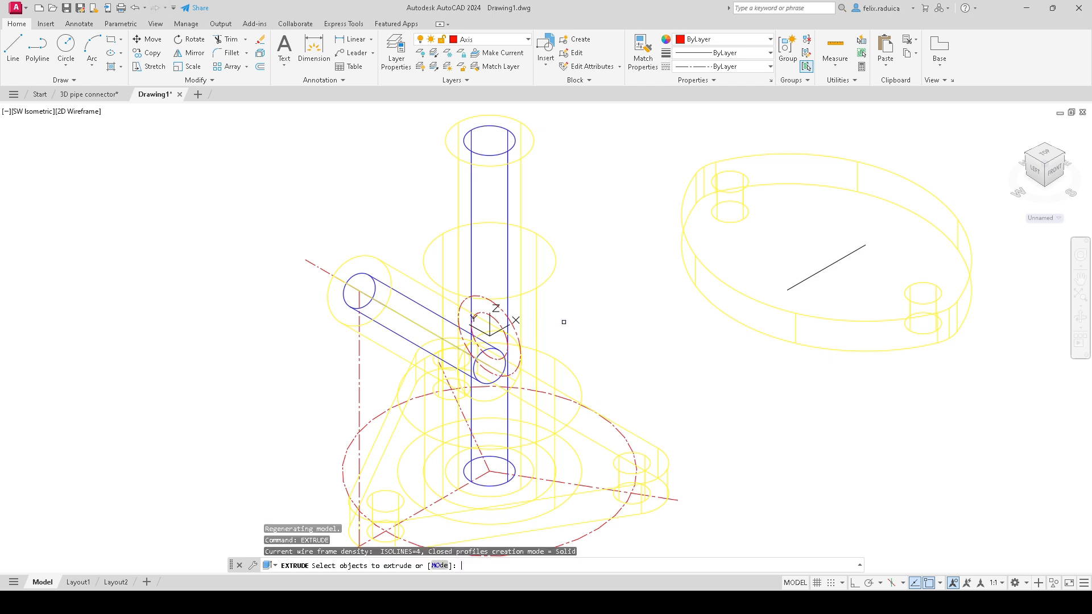
pyautogui.click(493, 300)
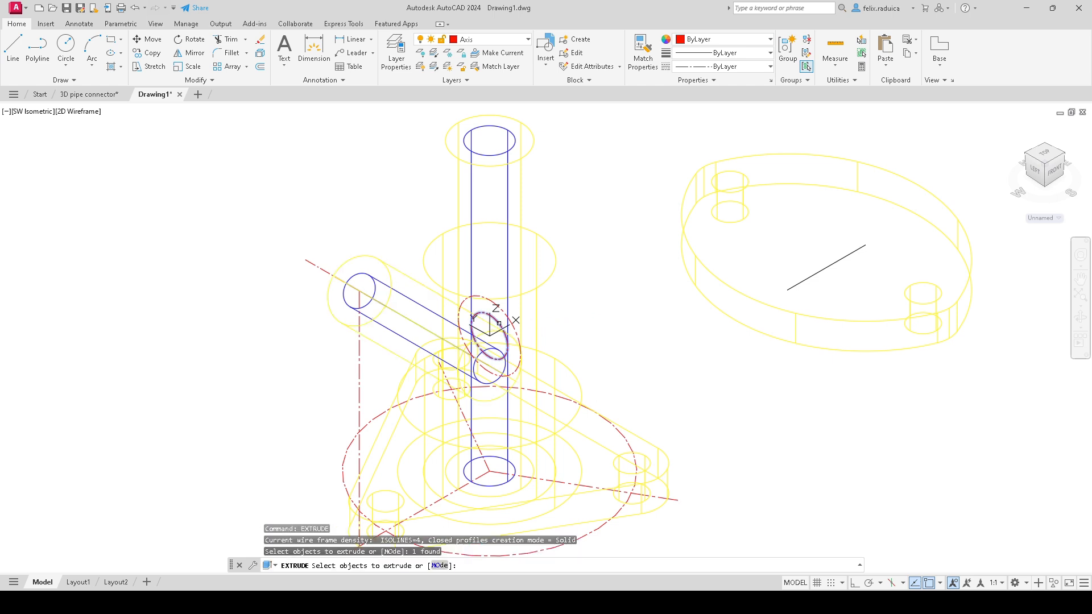
pyautogui.click(515, 316)
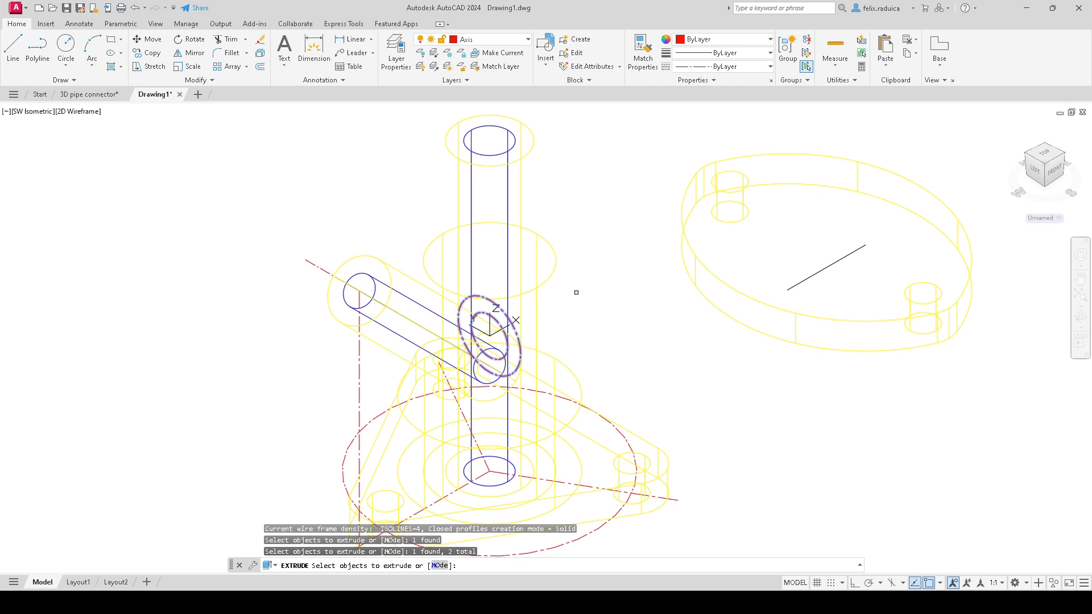
pyautogui.press('Return')
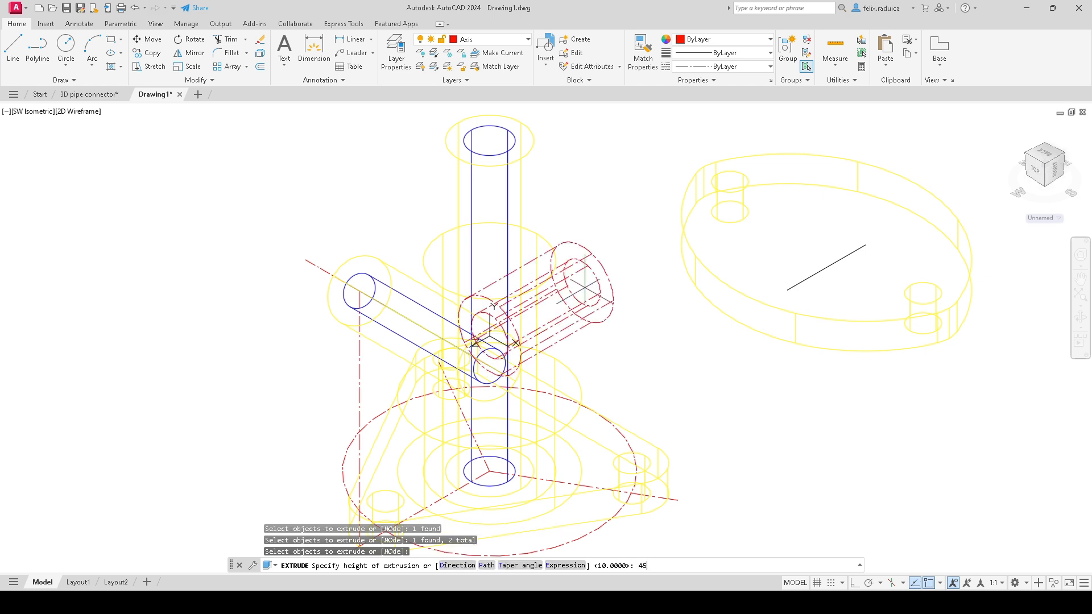
pyautogui.press('Return')
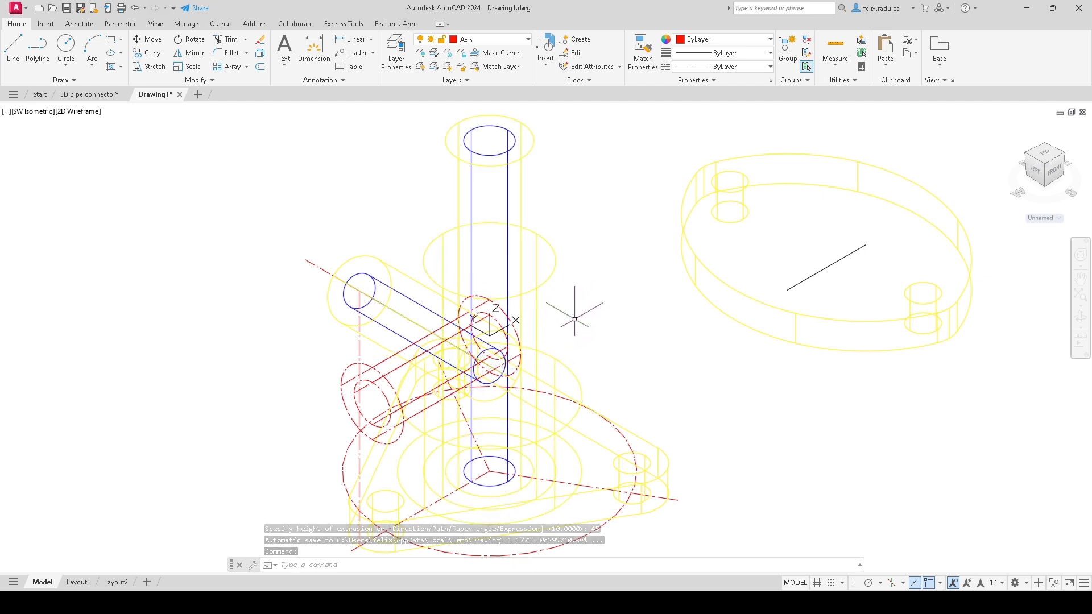
pyautogui.hotkey('ctrl', 'z')
# Step: Extrude both upright concentric circles by -45 to form the horizontal side pipe
pyautogui.write('extrude')
pyautogui.press('Return')
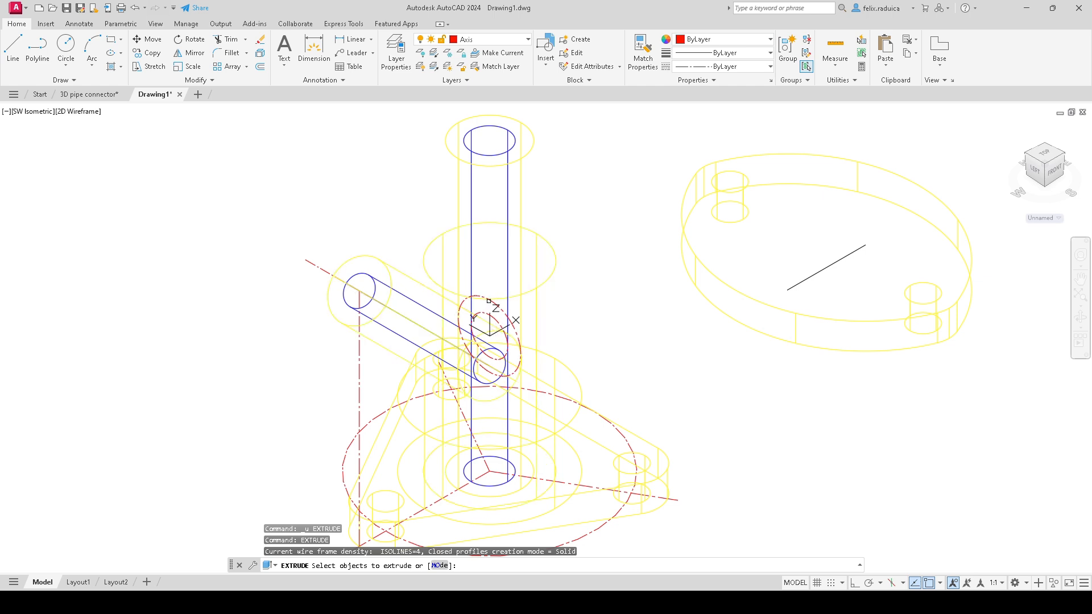
pyautogui.click(489, 301)
pyautogui.click(493, 320)
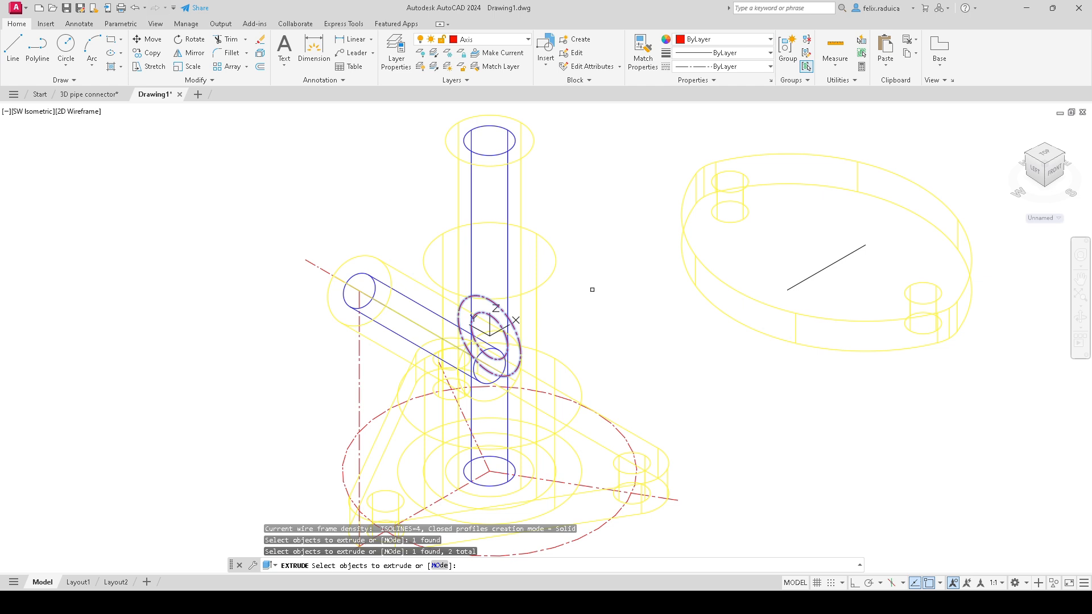
pyautogui.press('Return')
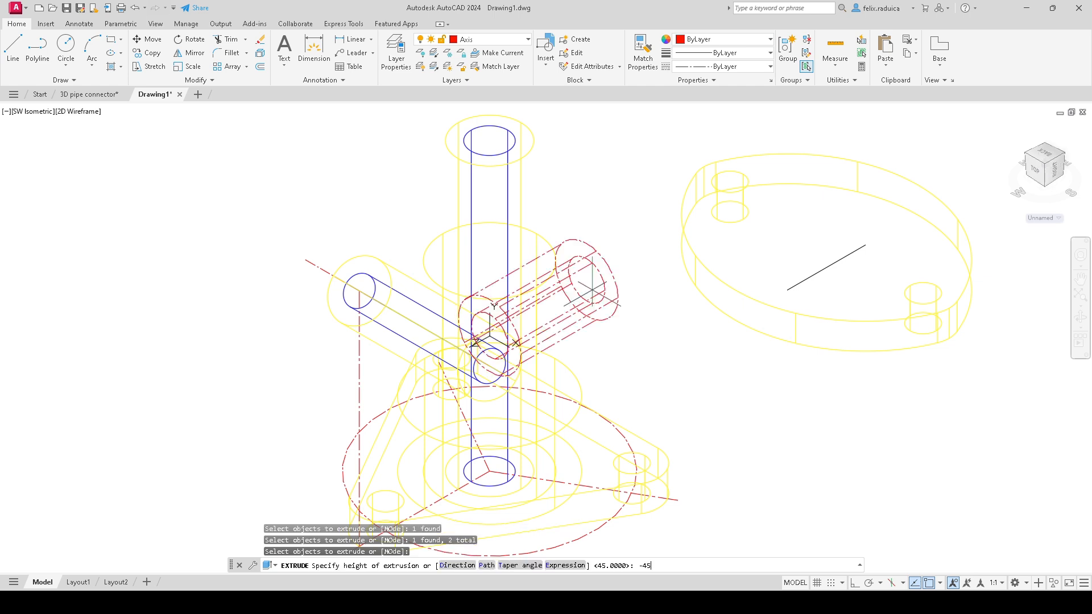
pyautogui.press('Return')
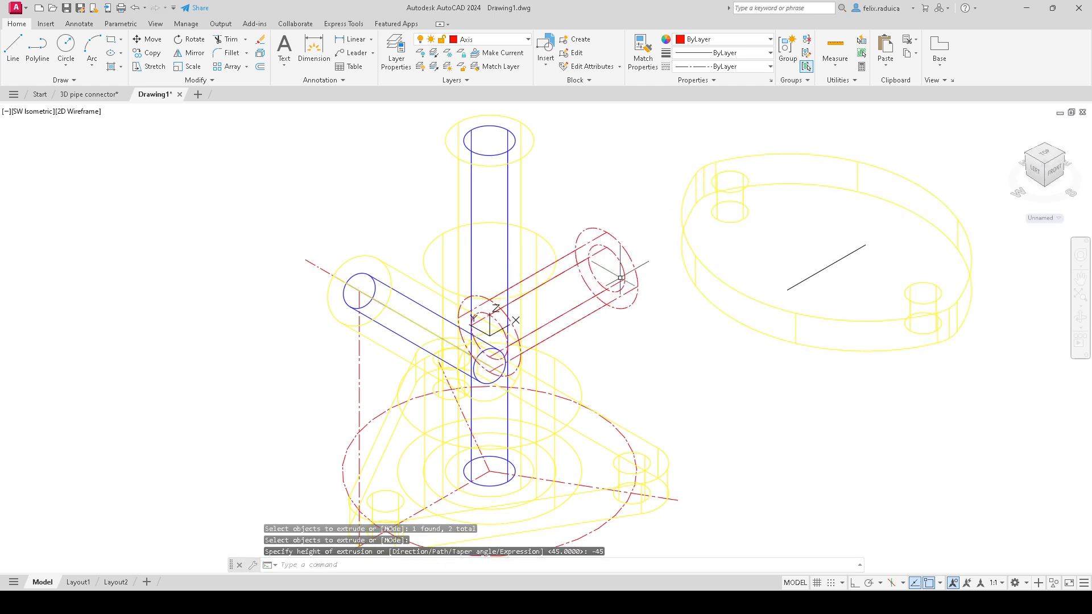
# Step: Assign the outer cylinder of the horizontal side pipe to the Outside layer and clear the selection
pyautogui.scroll(-4, 592, 290)
pyautogui.scroll(4, 593, 292)
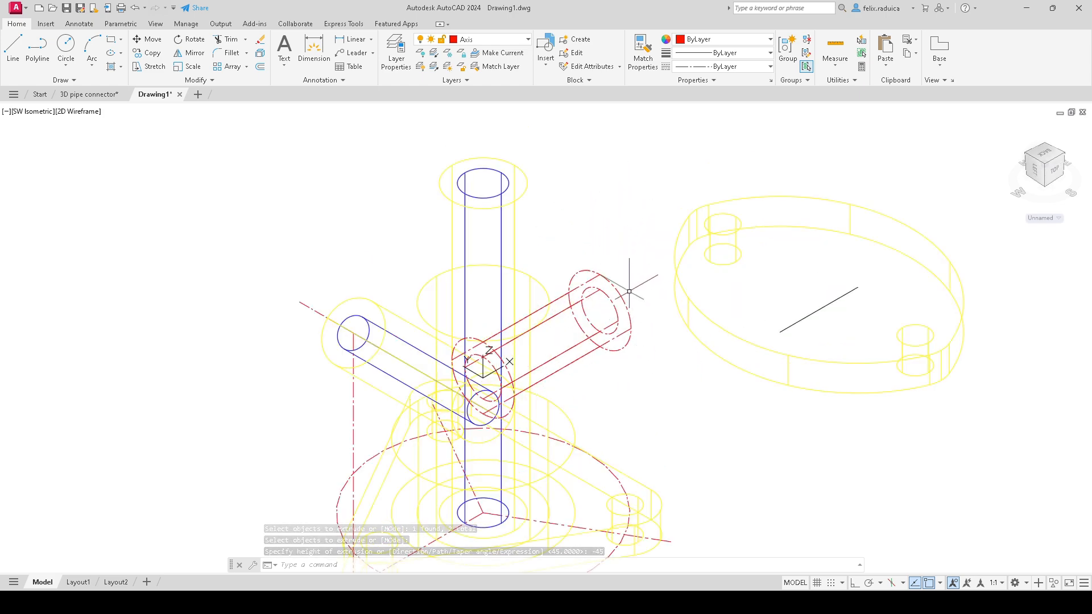
pyautogui.click(619, 291)
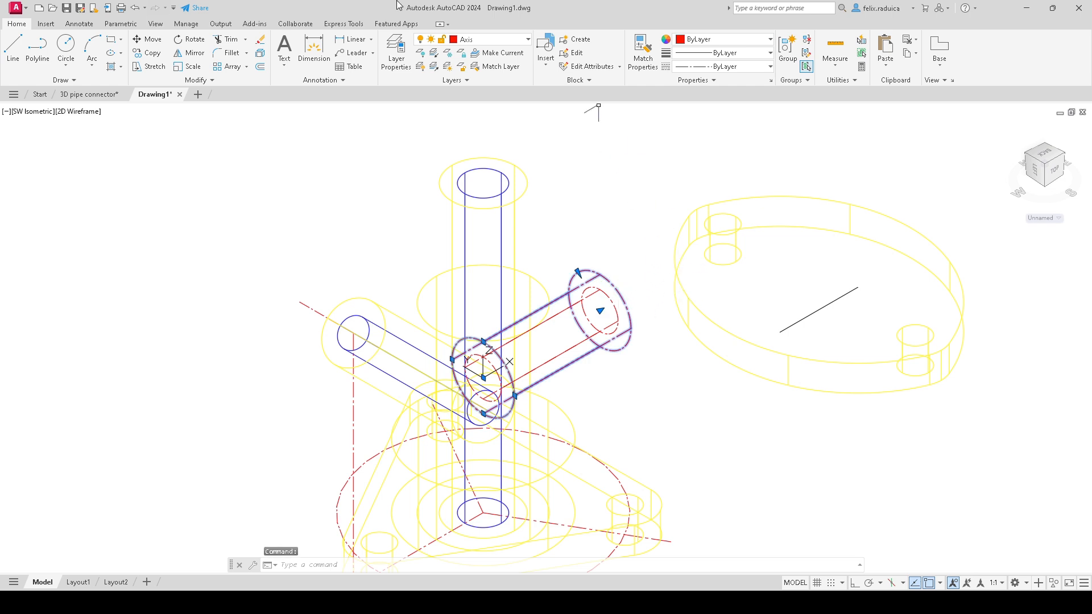
pyautogui.click(494, 41)
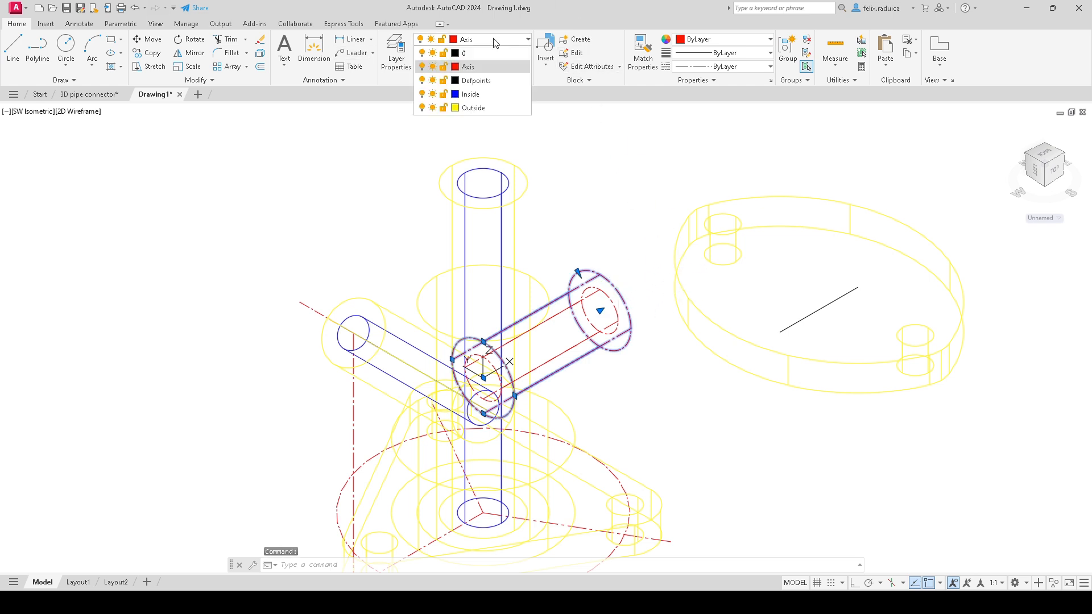
pyautogui.click(493, 107)
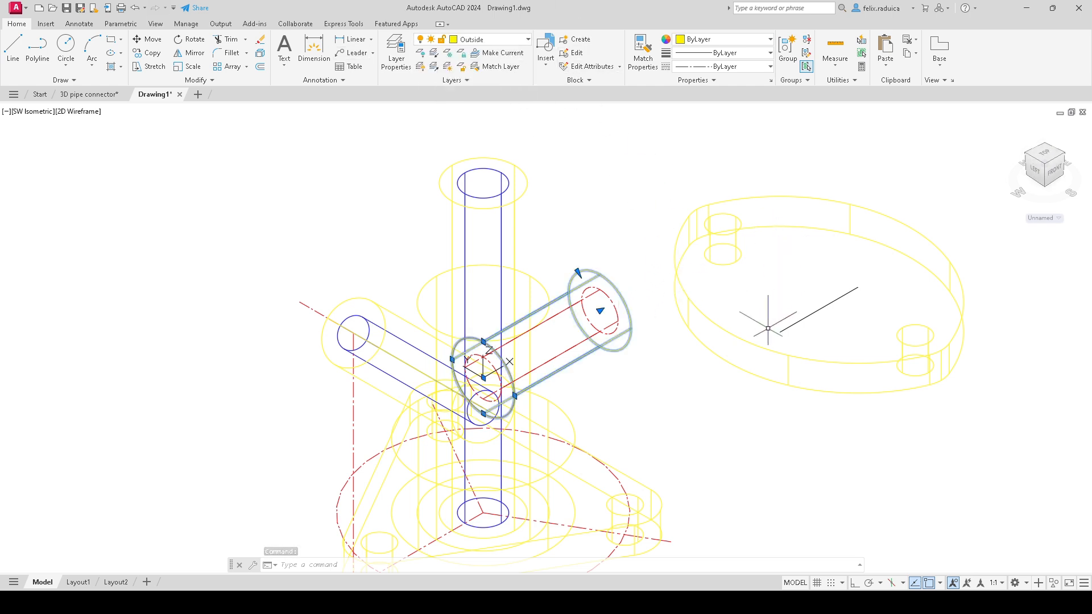
pyautogui.press('Escape')
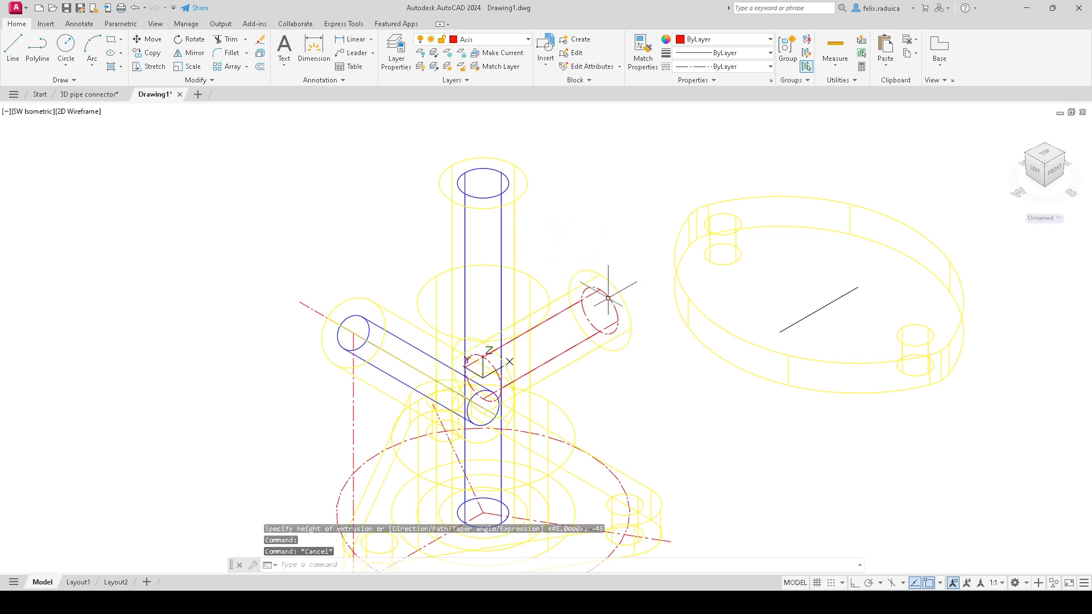
# Step: Assign the inner cylinder of the horizontal side pipe to the Inside layer and clear the selection
pyautogui.click(614, 304)
pyautogui.click(615, 304)
pyautogui.click(614, 302)
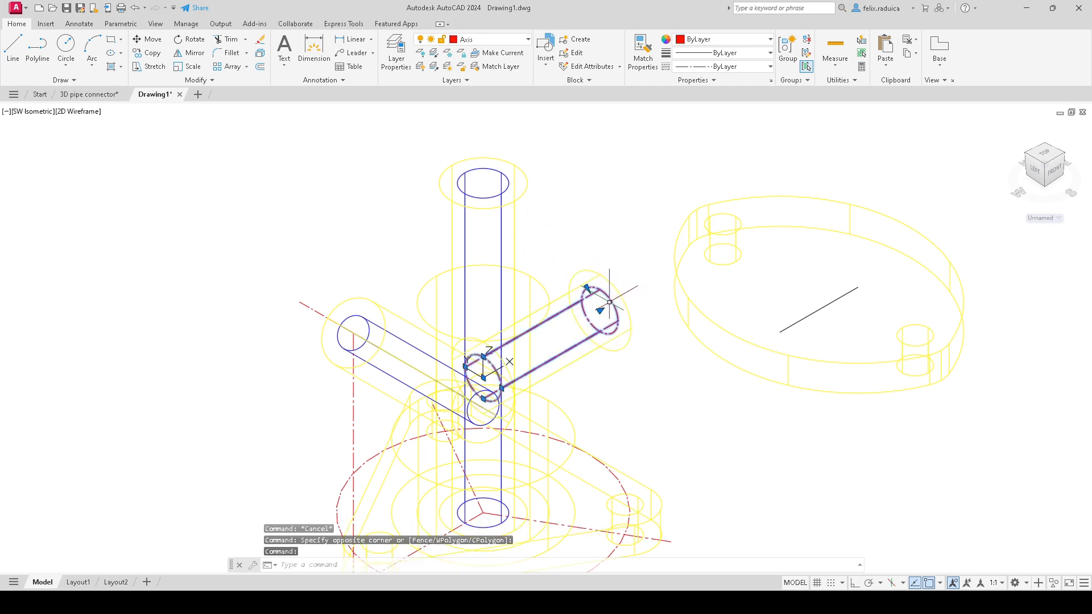
pyautogui.click(483, 41)
pyautogui.click(473, 94)
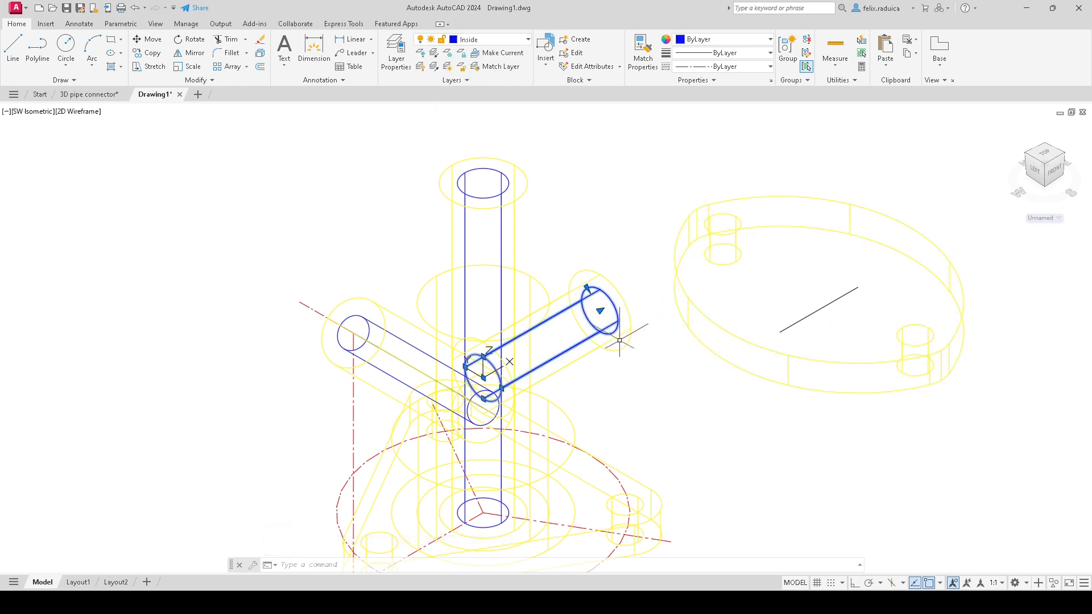
pyautogui.press('Escape')
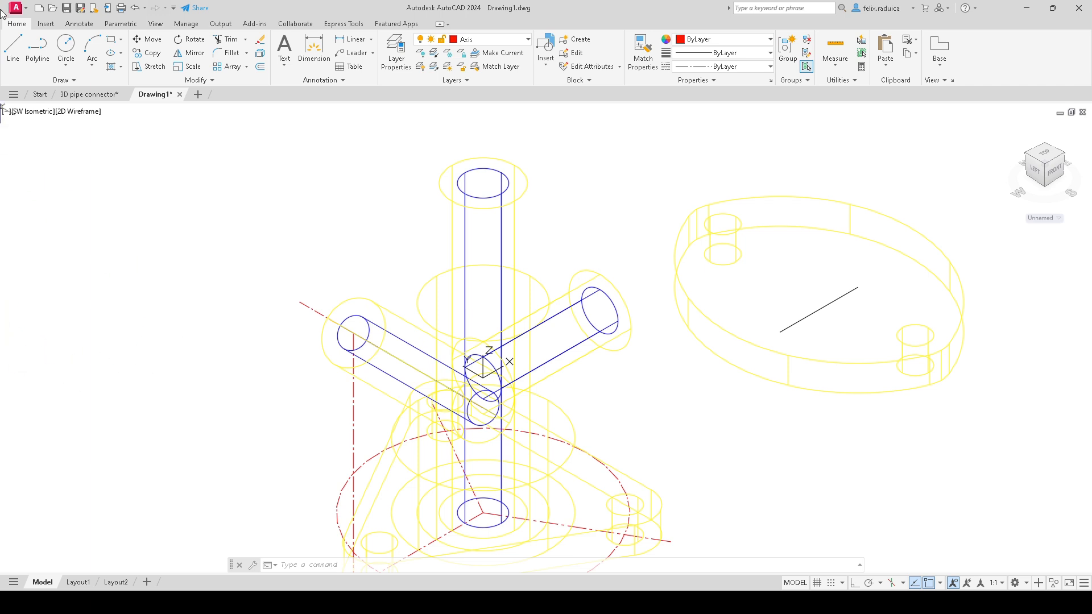
# Step: Set the visual style to Conceptual, inspect the model from another angle, and restore the SW Isometric view
pyautogui.click(66, 113)
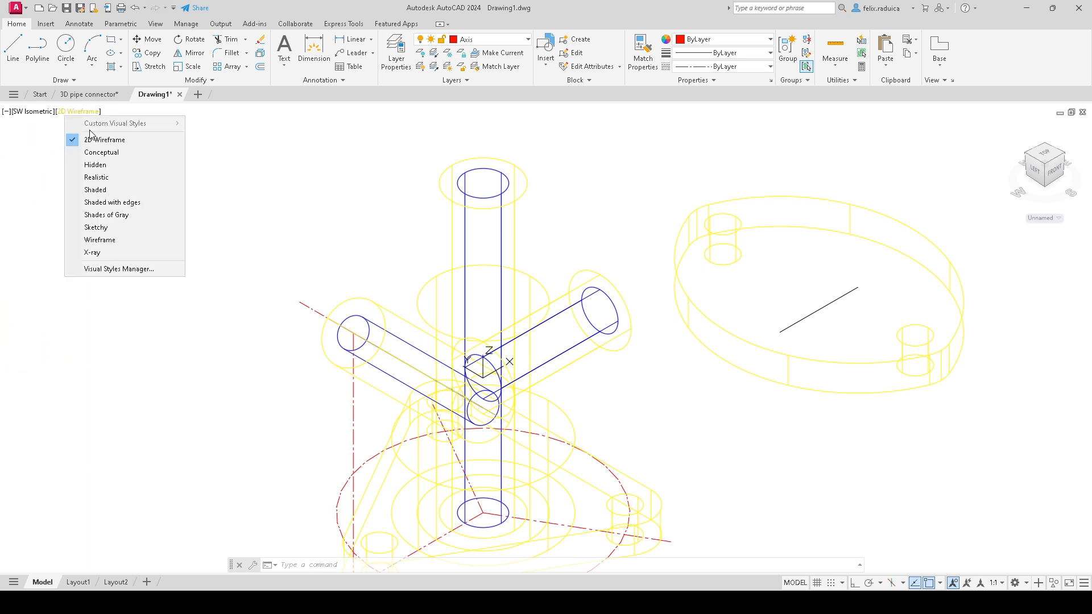
pyautogui.click(103, 157)
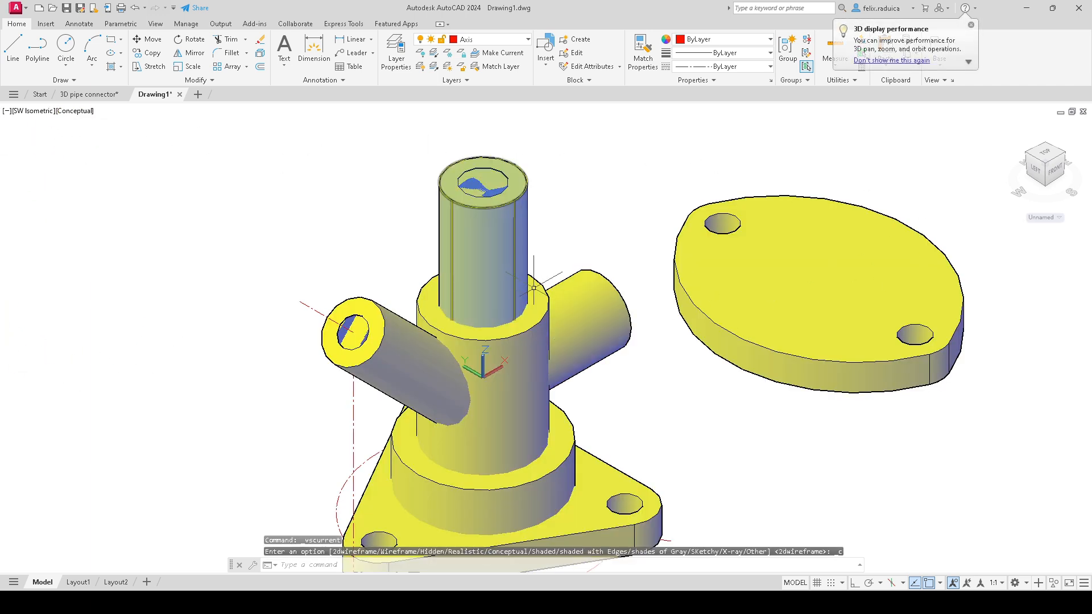
pyautogui.scroll(-2, 536, 294)
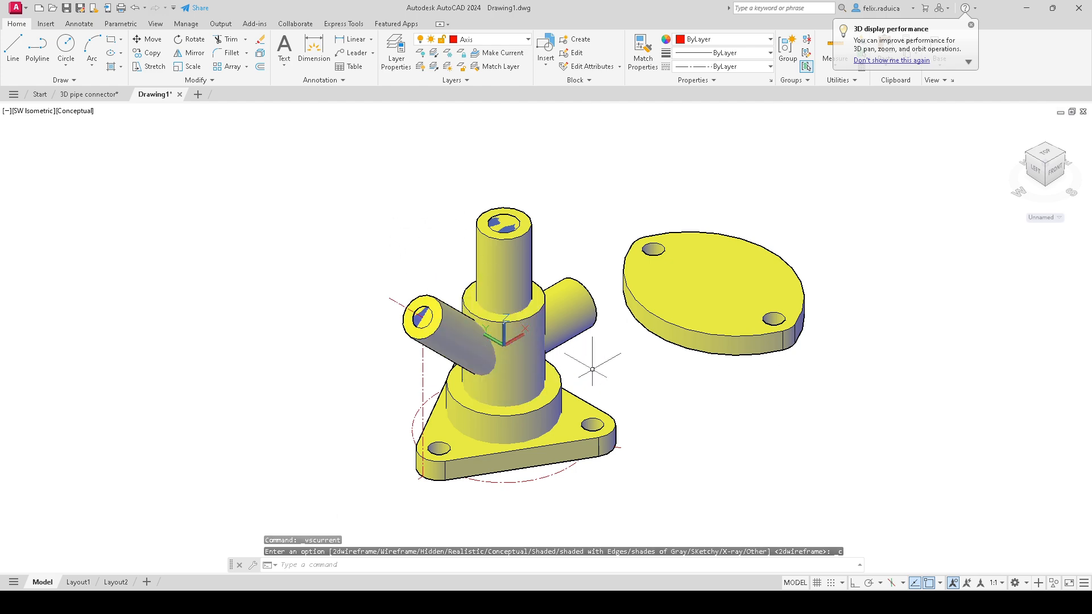
pyautogui.keyDown('shift'); pyautogui.moveTo(629, 504); pyautogui.dragTo(639, 359, button='middle'); pyautogui.keyUp('shift')
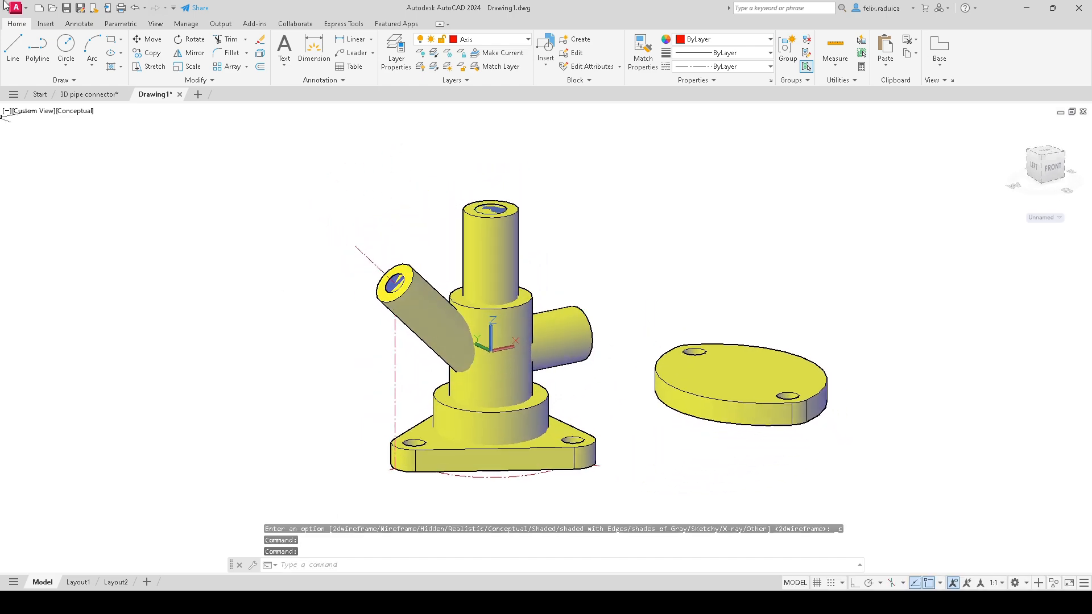
pyautogui.click(33, 111)
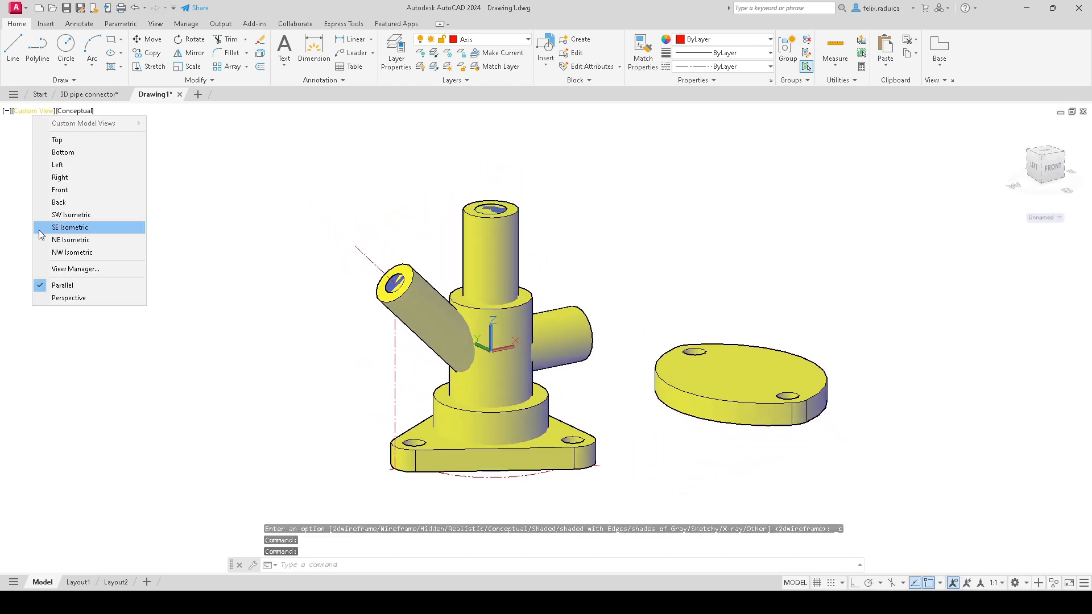
pyautogui.click(74, 215)
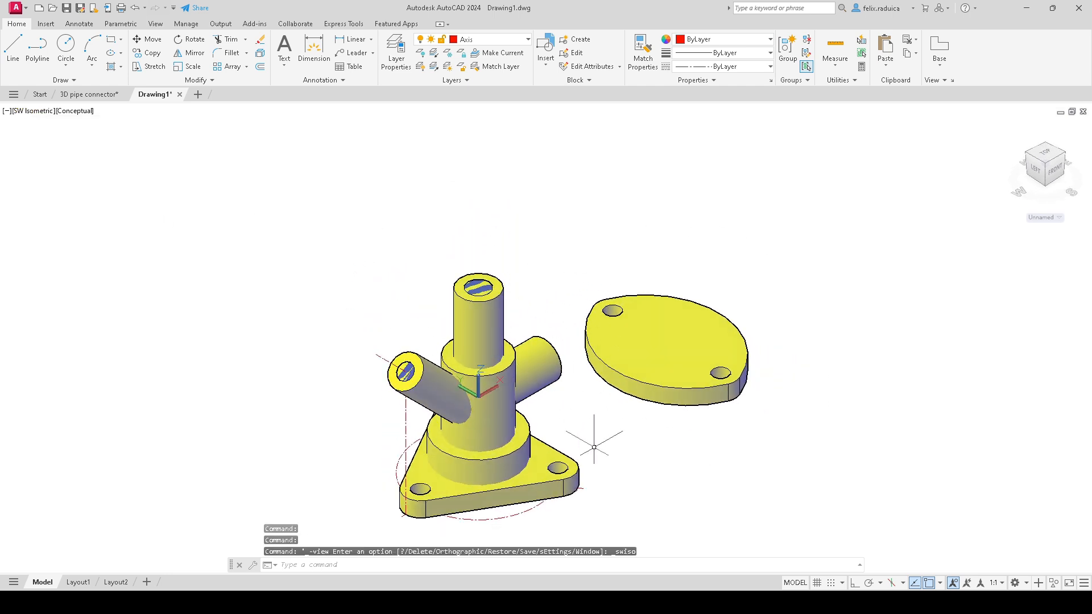
# Step: Rotate the oval flange 90 degrees about the Y axis with 3DROTATE
pyautogui.click(700, 333)
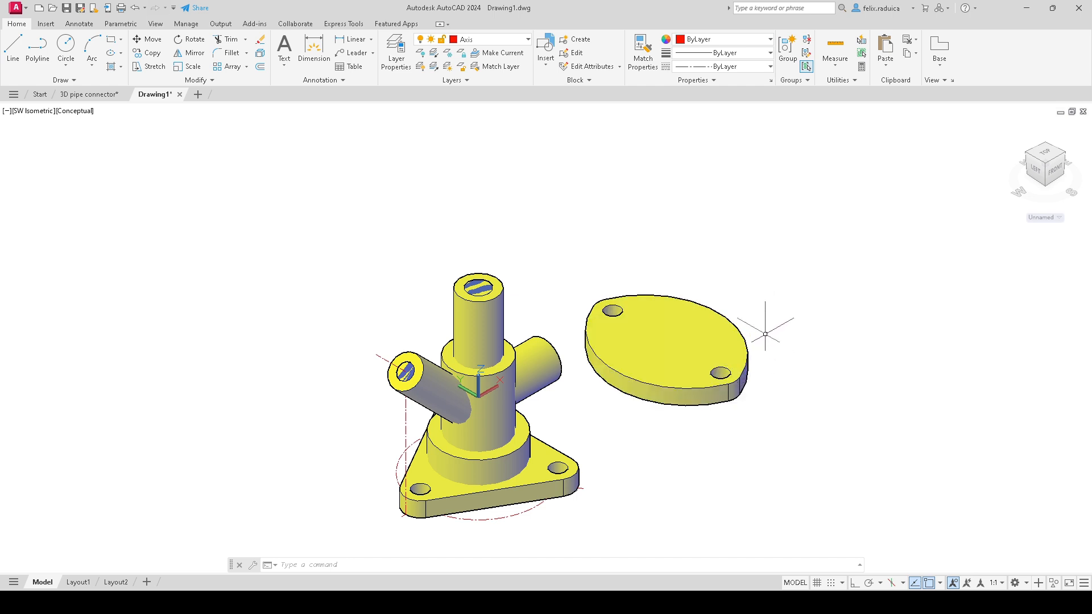
pyautogui.write('DROTATe')
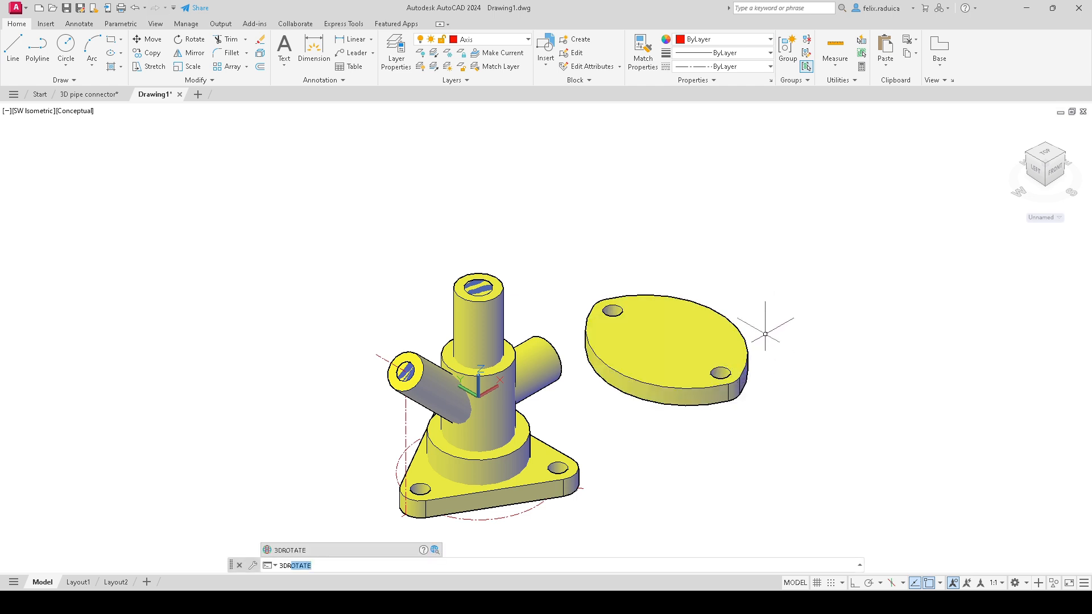
pyautogui.press('Return')
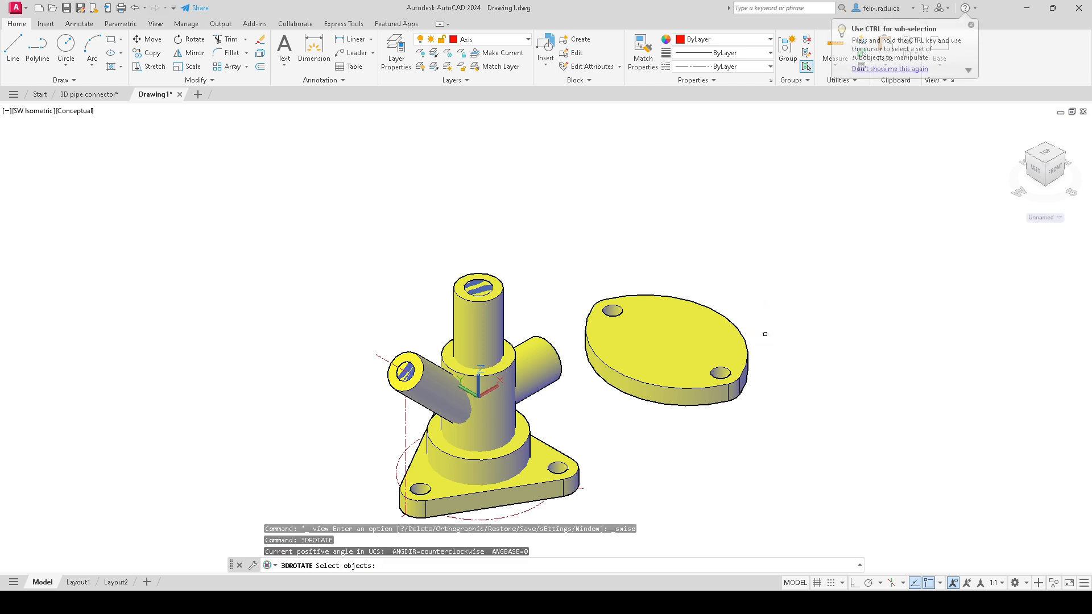
pyautogui.click(713, 344)
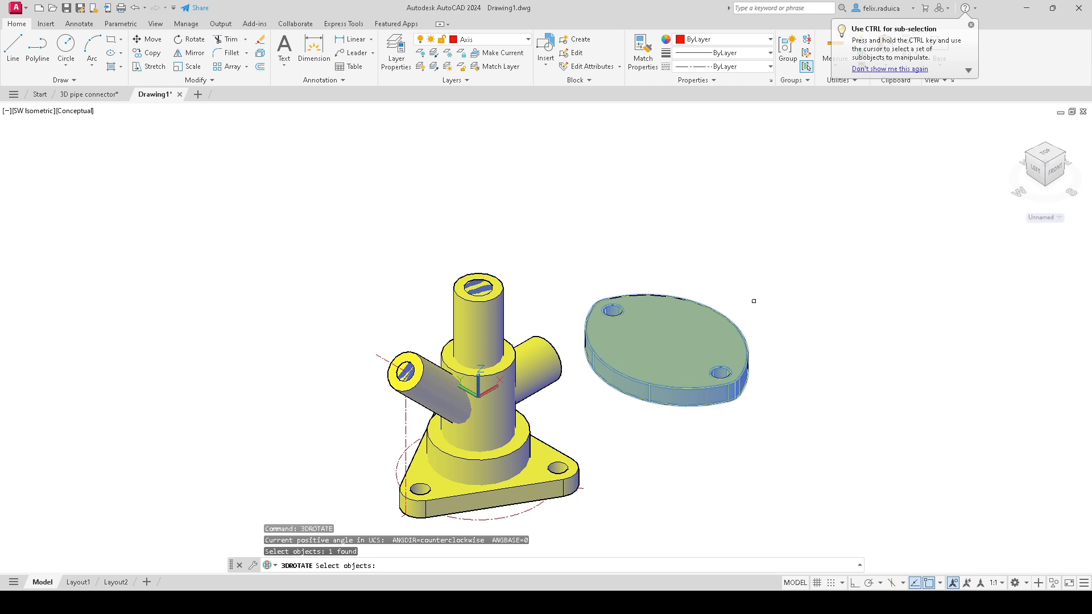
pyautogui.press('Return')
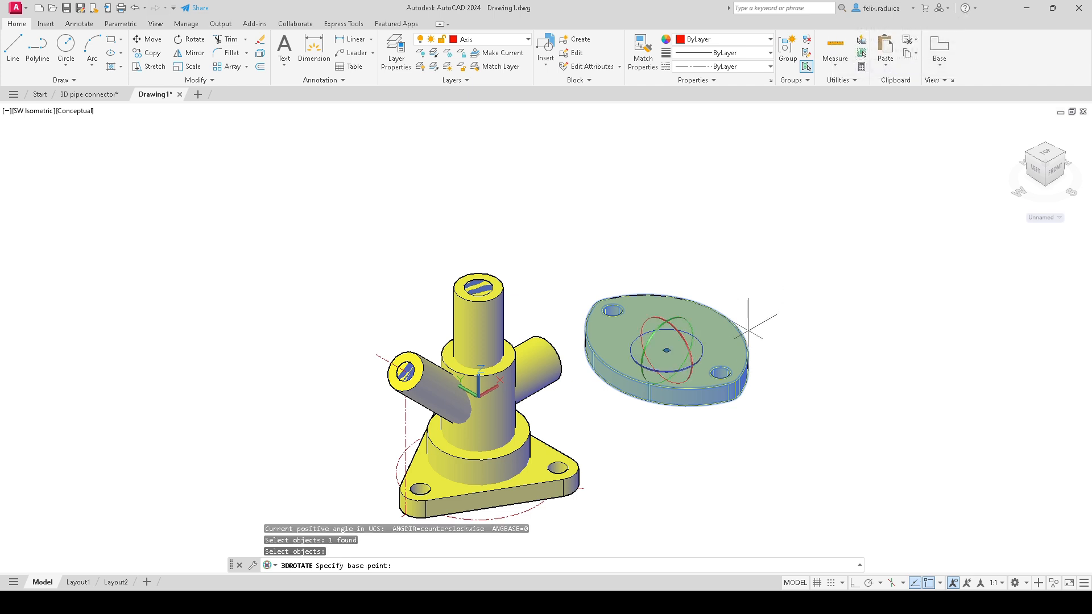
pyautogui.scroll(-2, 745, 367)
pyautogui.scroll(-2, 746, 367)
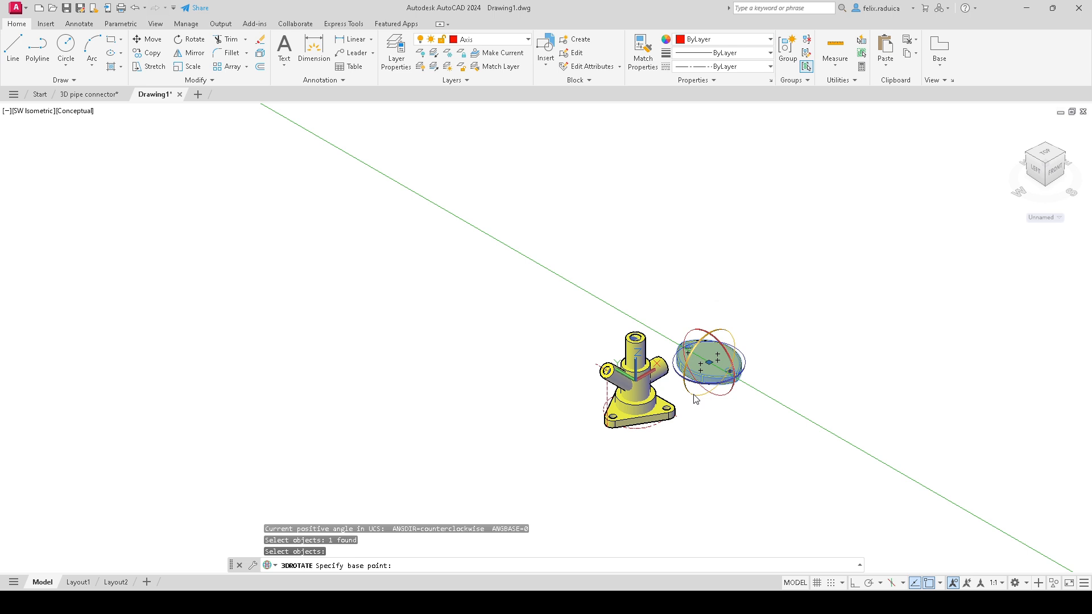
pyautogui.click(694, 397)
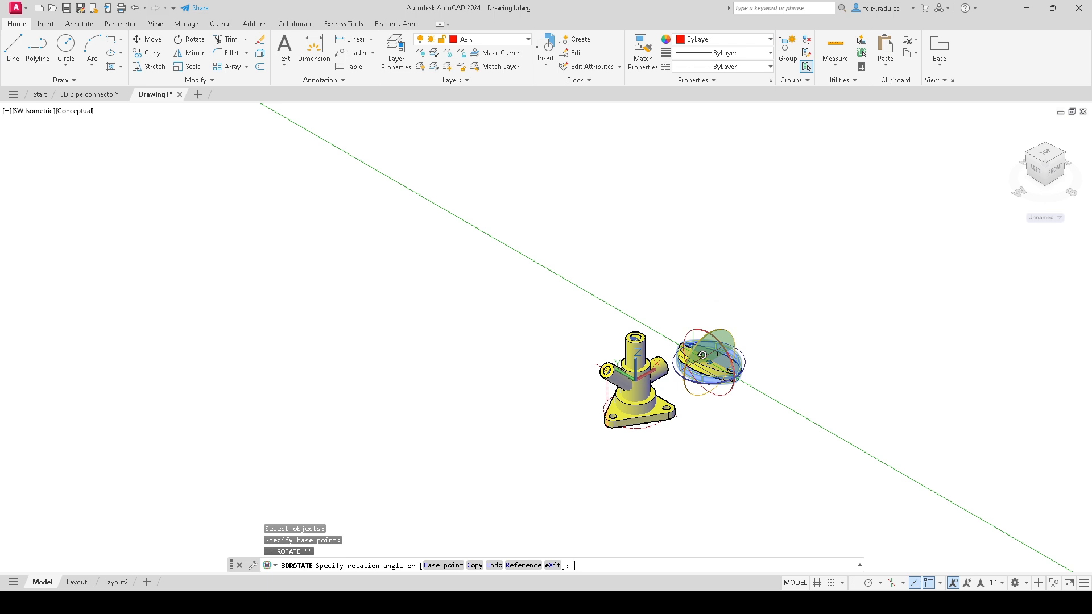
pyautogui.press('Return')
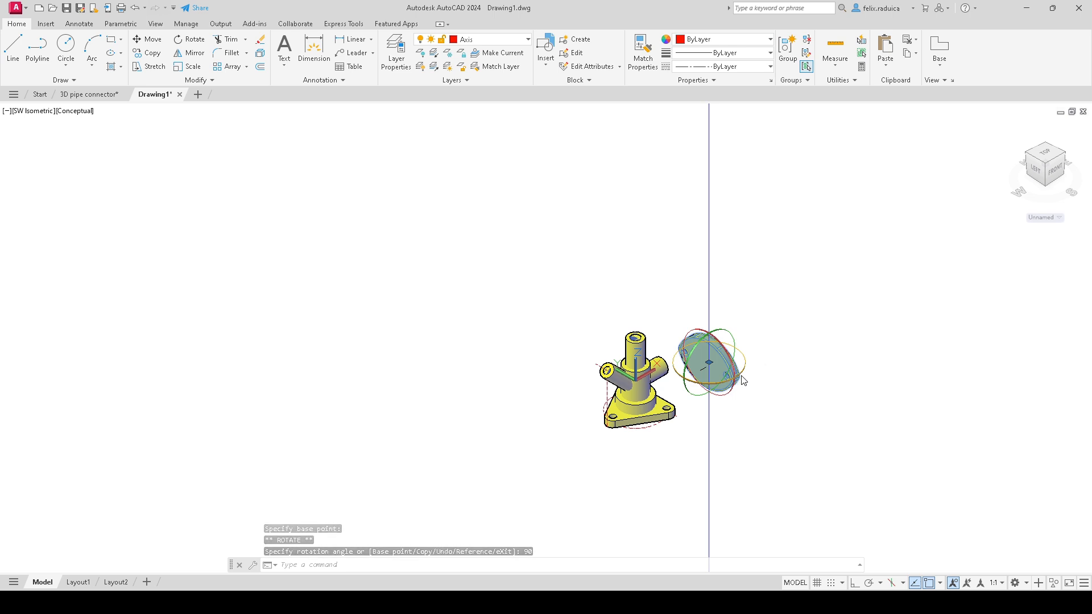
# Step: Rotate the oval flange another 90 degrees about the X axis so its two holes align vertically, and clear the selection
pyautogui.scroll(4, 731, 358)
pyautogui.scroll(-3, 731, 355)
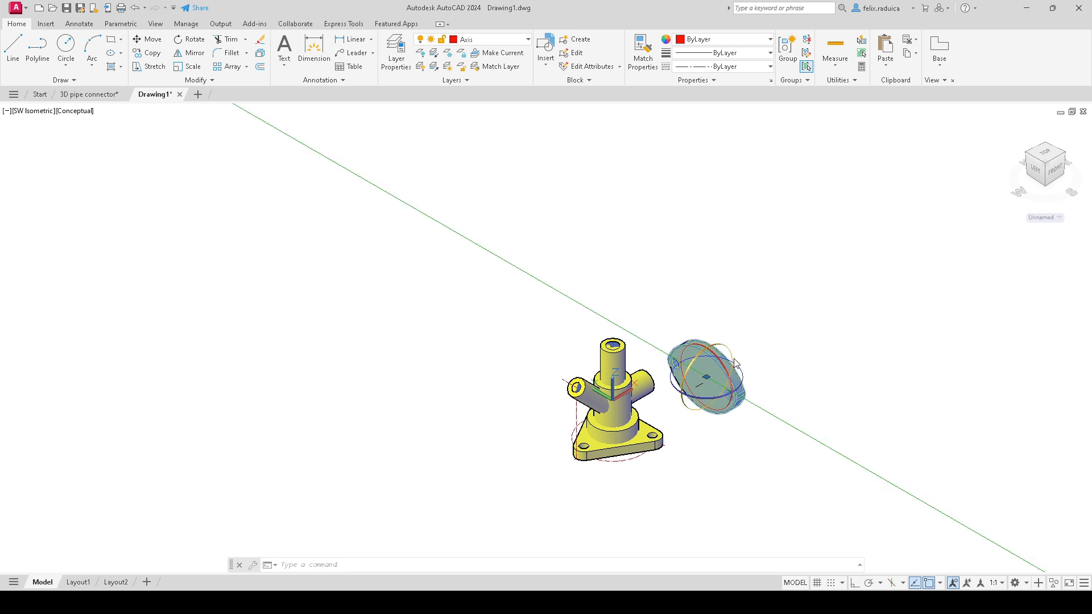
pyautogui.click(686, 386)
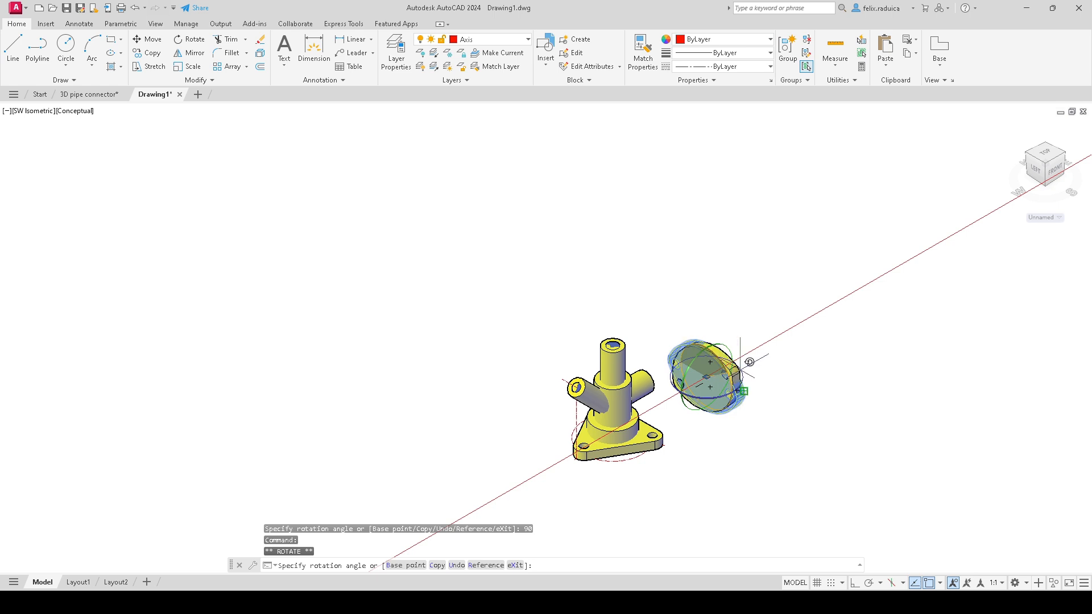
pyautogui.write('90')
pyautogui.press('Return')
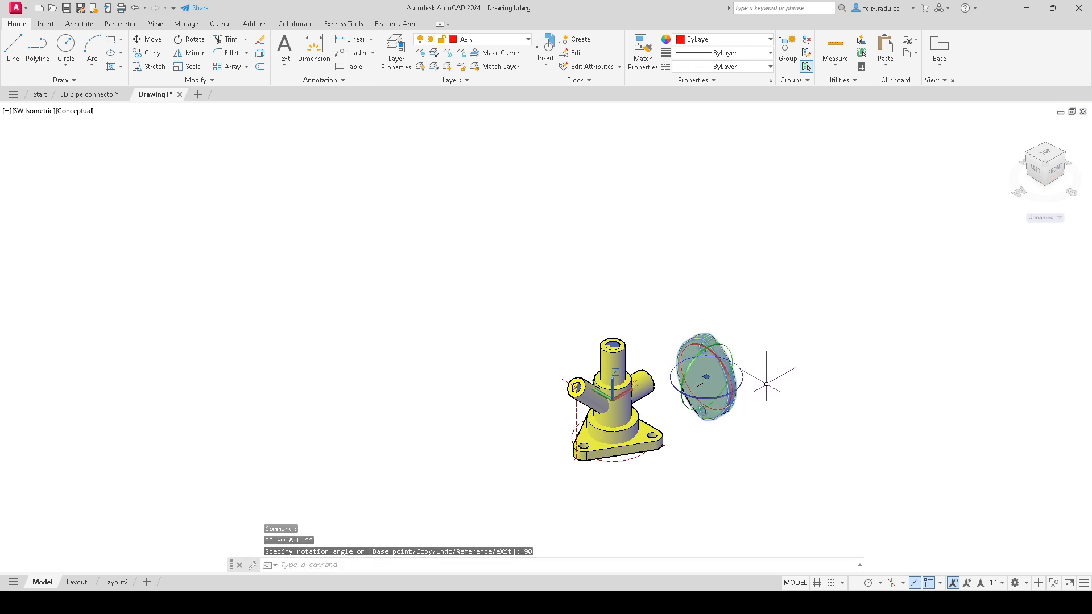
pyautogui.press('Escape')
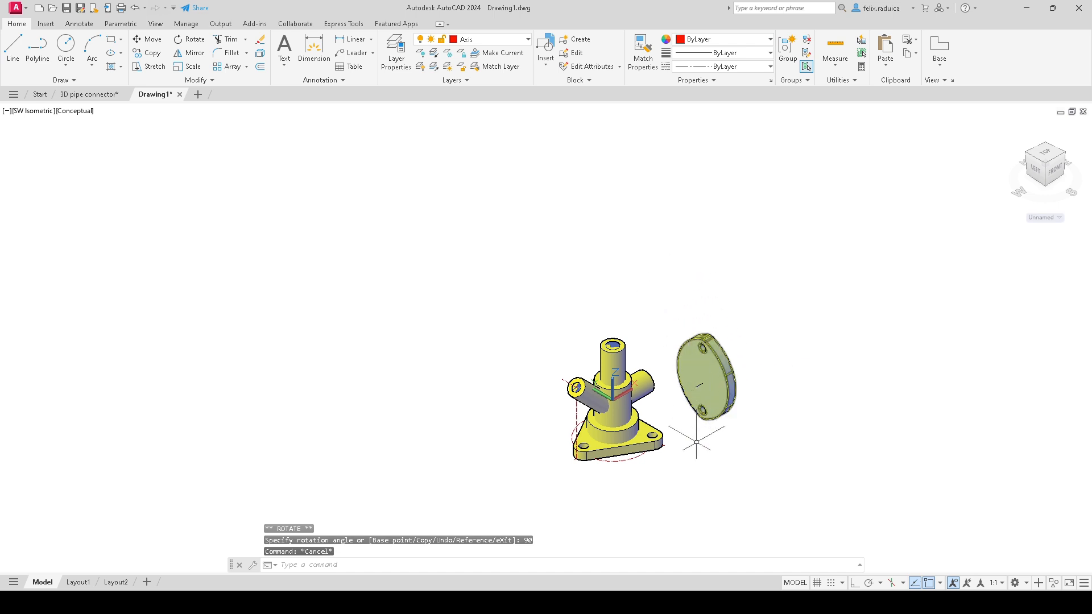
pyautogui.keyDown('shift'); pyautogui.moveTo(625, 292); pyautogui.dragTo(638, 451, button='middle'); pyautogui.keyUp('shift')
pyautogui.keyDown('shift'); pyautogui.moveTo(739, 468); pyautogui.dragTo(783, 387, button='middle'); pyautogui.keyUp('shift')
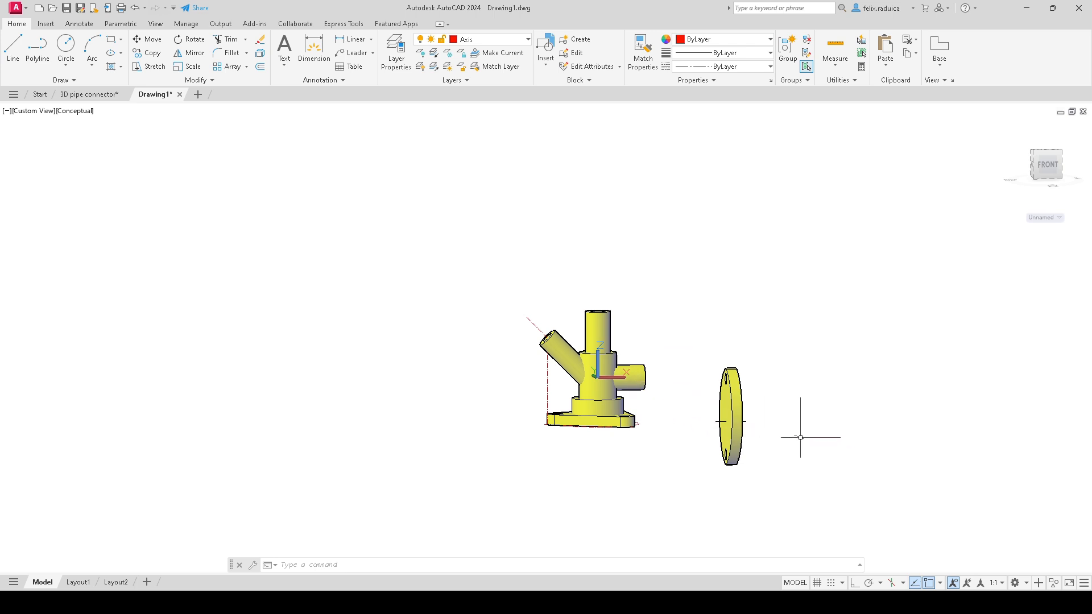
pyautogui.keyDown('shift'); pyautogui.moveTo(767, 416); pyautogui.dragTo(742, 426, button='middle'); pyautogui.keyUp('shift')
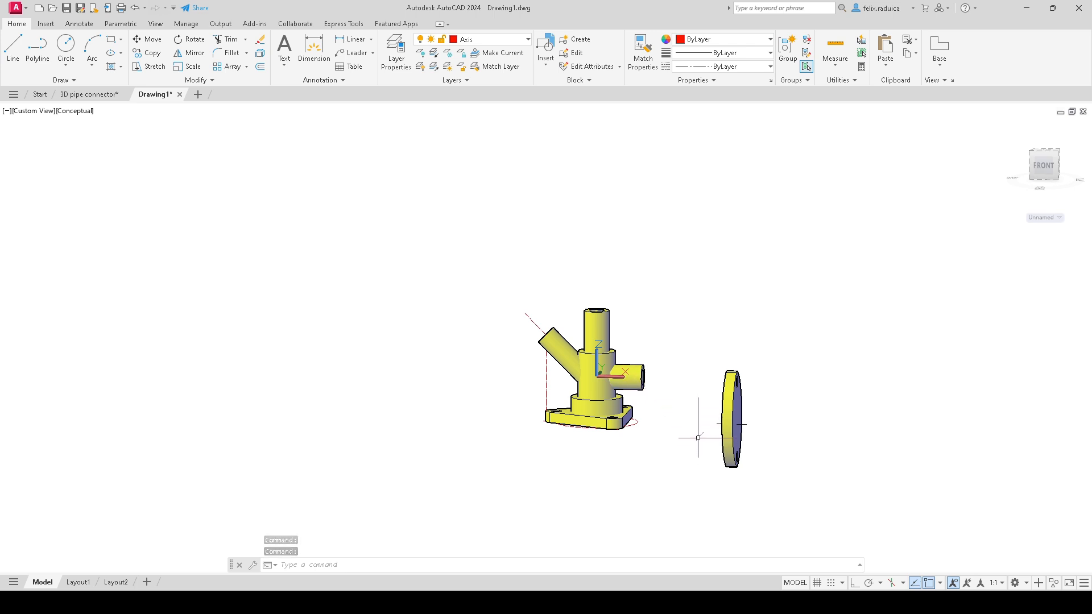
pyautogui.write('mo')
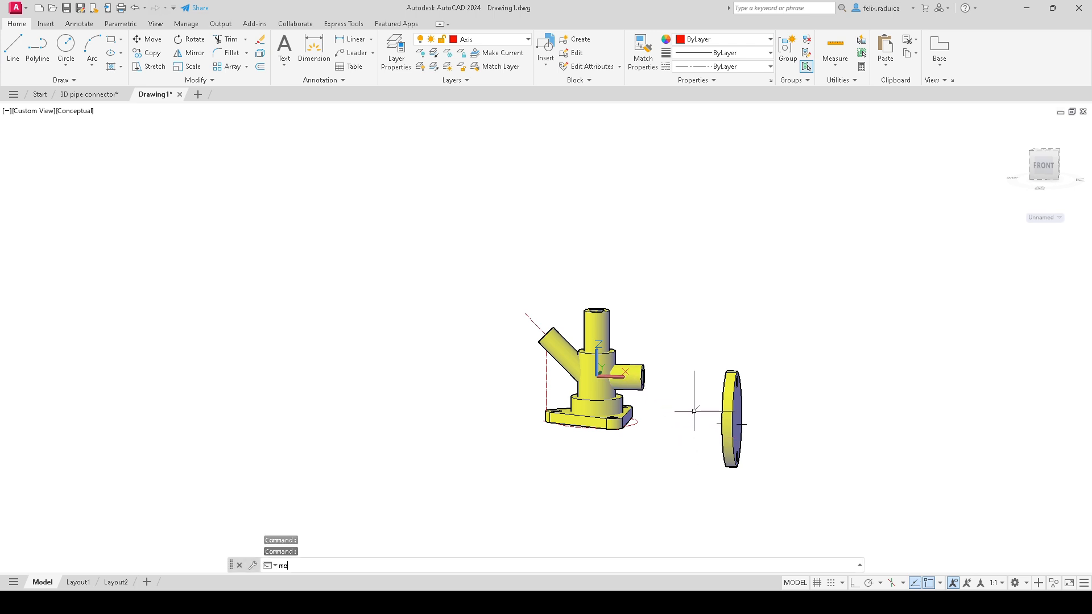
pyautogui.write('ve')
pyautogui.press('Return')
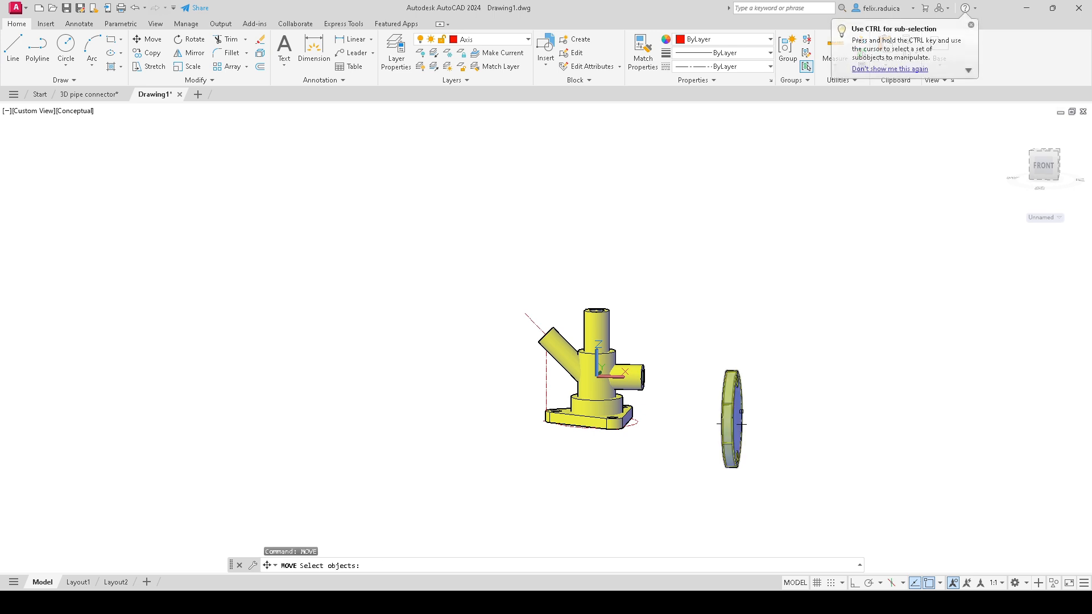
pyautogui.click(730, 407)
pyautogui.press('Return')
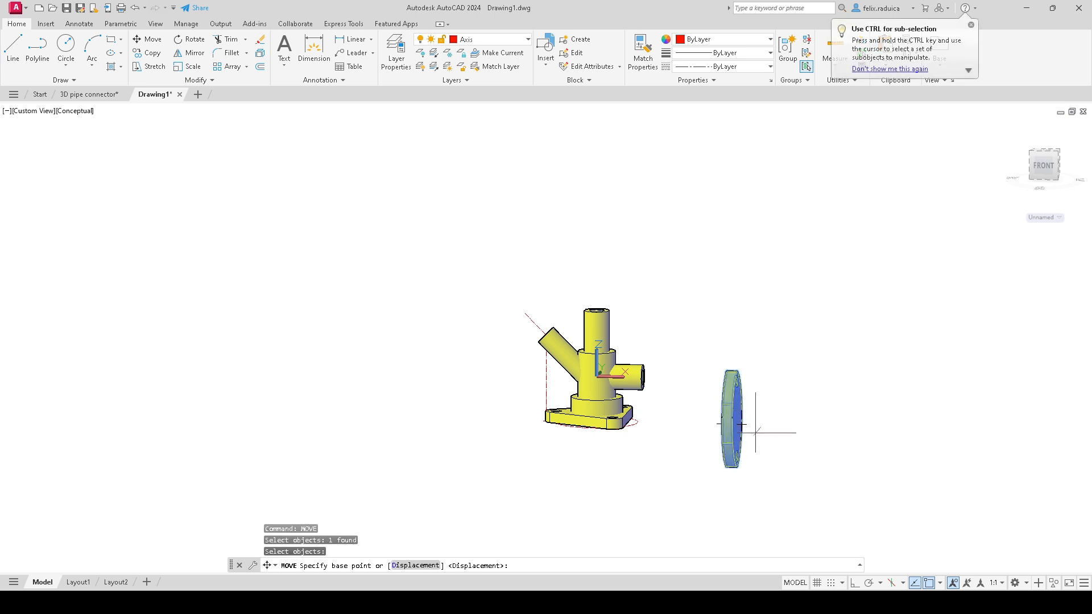
pyautogui.scroll(3, 751, 434)
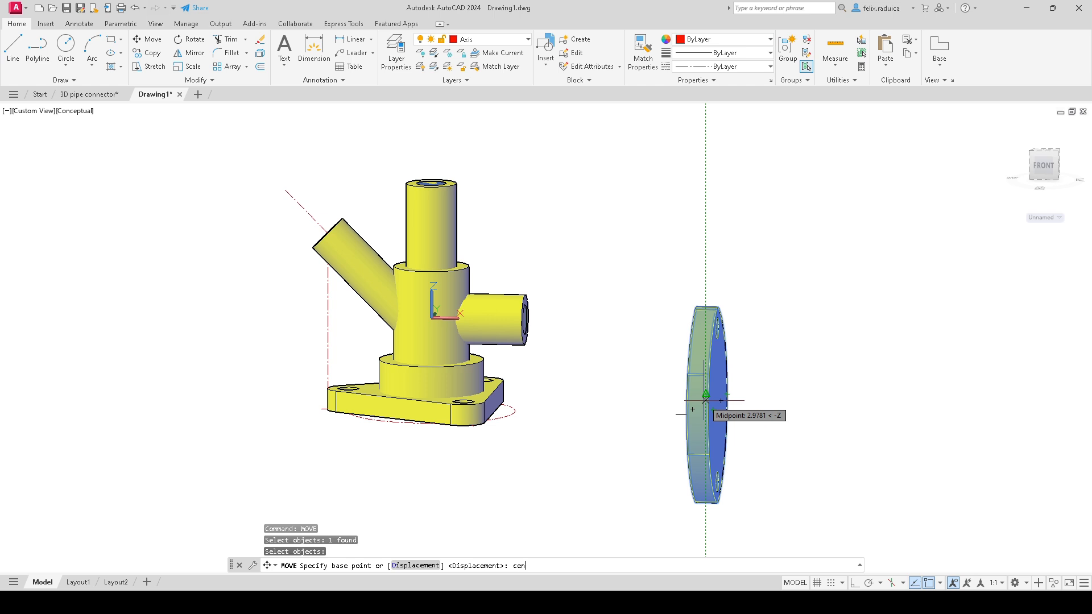
pyautogui.press('Return')
pyautogui.keyDown('shift'); pyautogui.moveTo(704, 401); pyautogui.dragTo(566, 449, button='middle'); pyautogui.keyUp('shift')
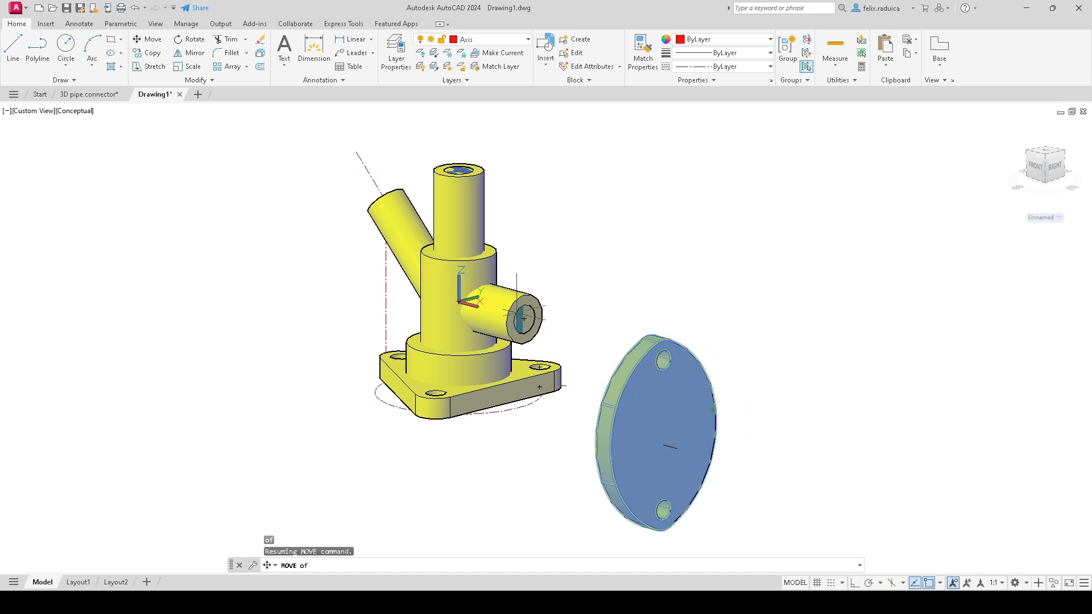
pyautogui.scroll(4, 525, 319)
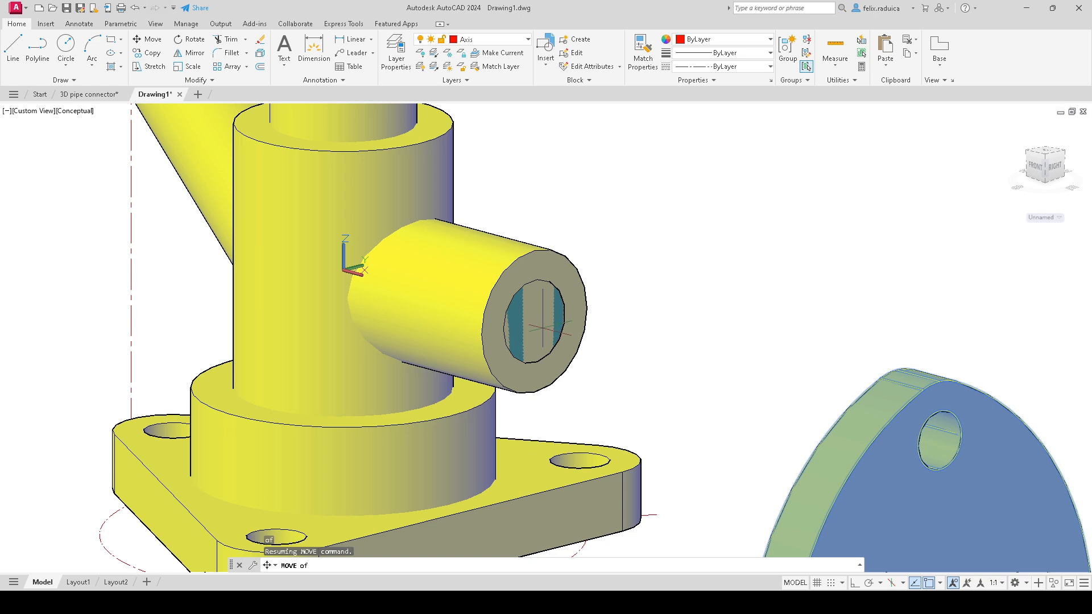
pyautogui.scroll(-4, 533, 321)
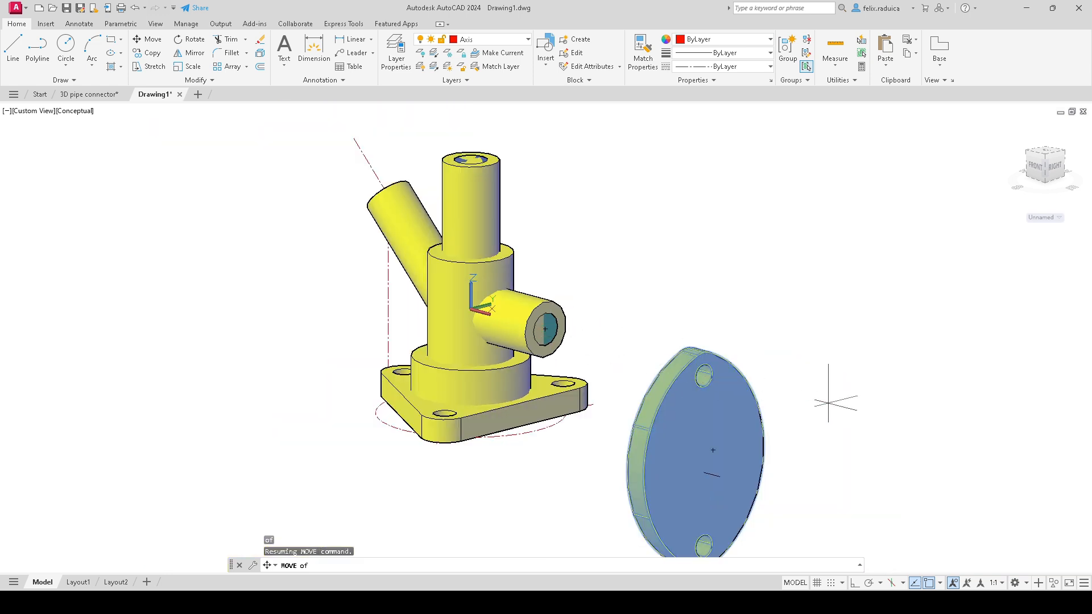
pyautogui.press('Escape')
# Step: Erase the short leftover axis line at the middle of the oval flange's outer face
pyautogui.scroll(-3, 591, 450)
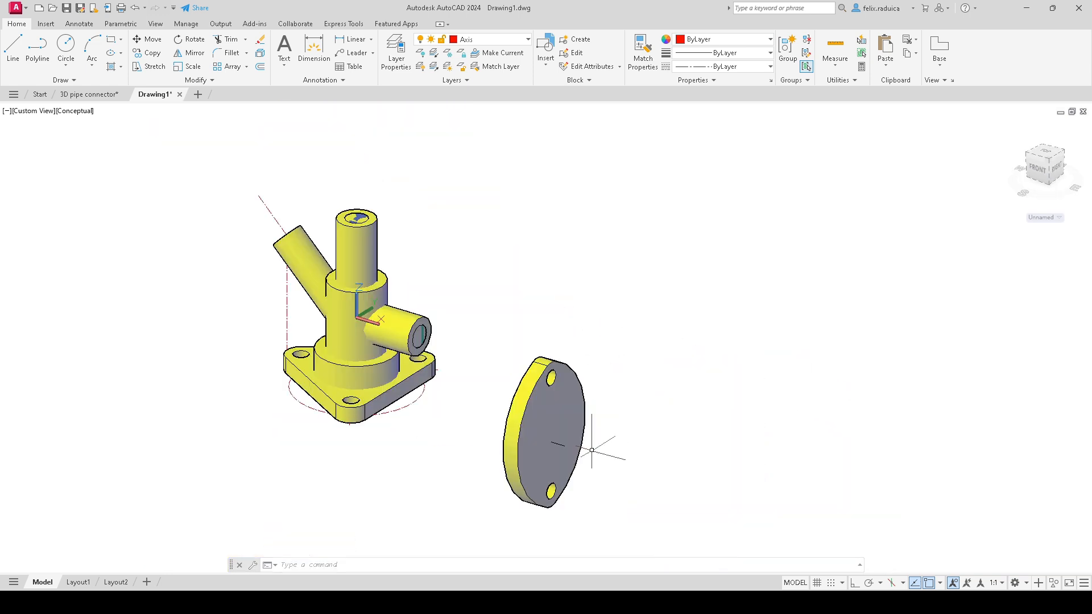
pyautogui.click(569, 451)
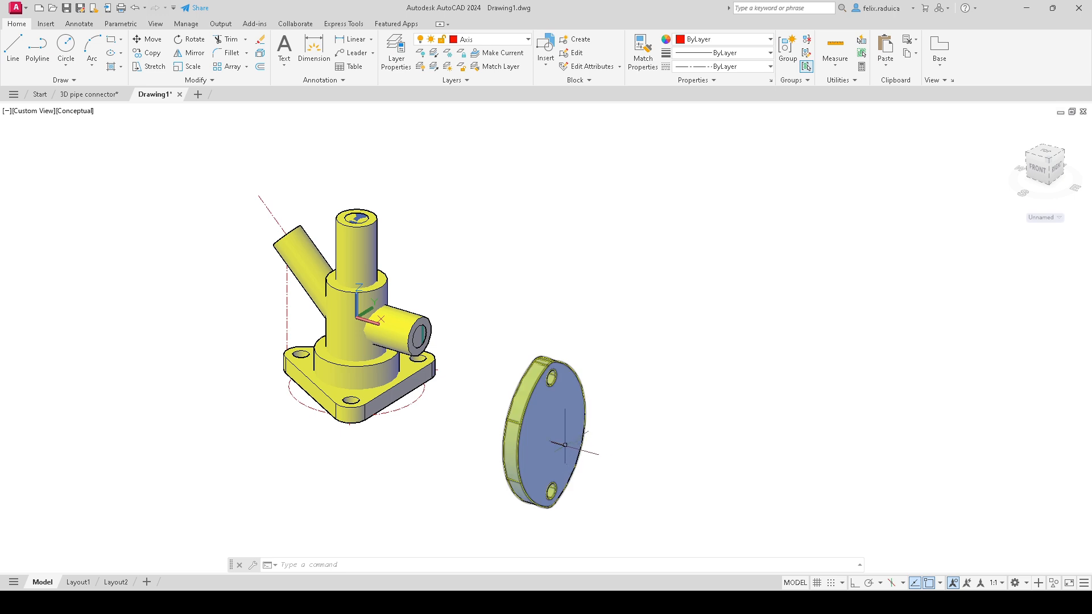
pyautogui.press('Escape')
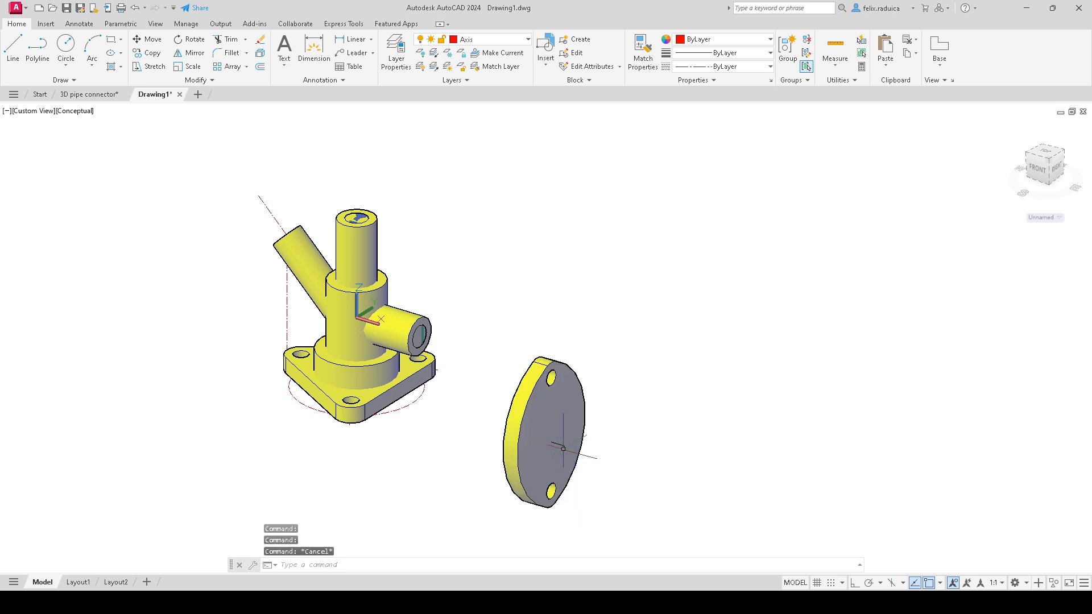
pyautogui.scroll(2, 563, 448)
pyautogui.click(563, 449)
pyautogui.press('Delete')
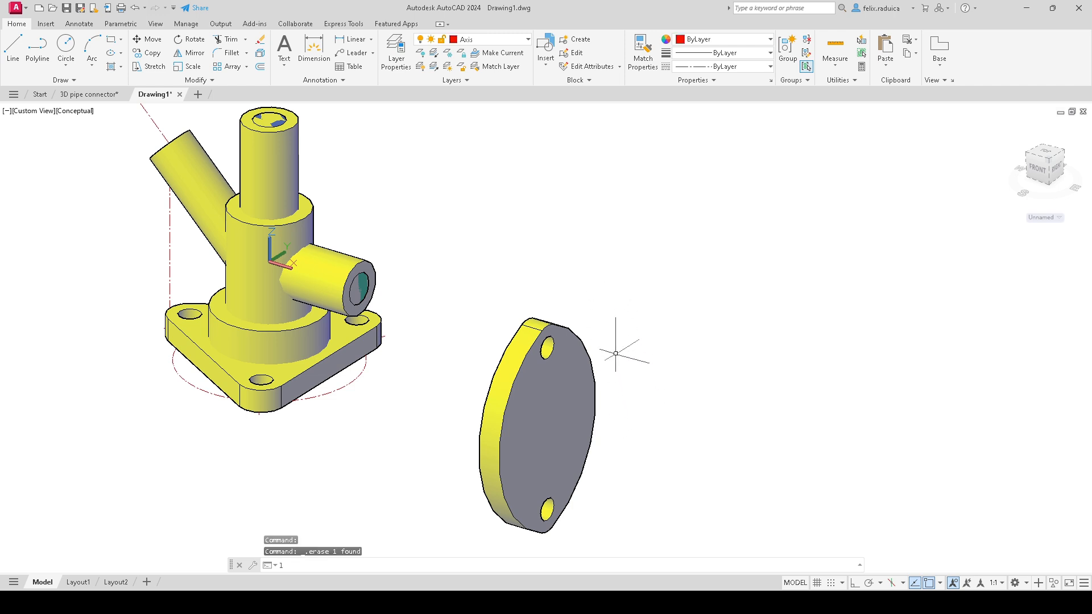
# Step: Draw a vertical axis line on the flange's outer face between the quadrants of its upper and lower rounded ends
pyautogui.press('Return')
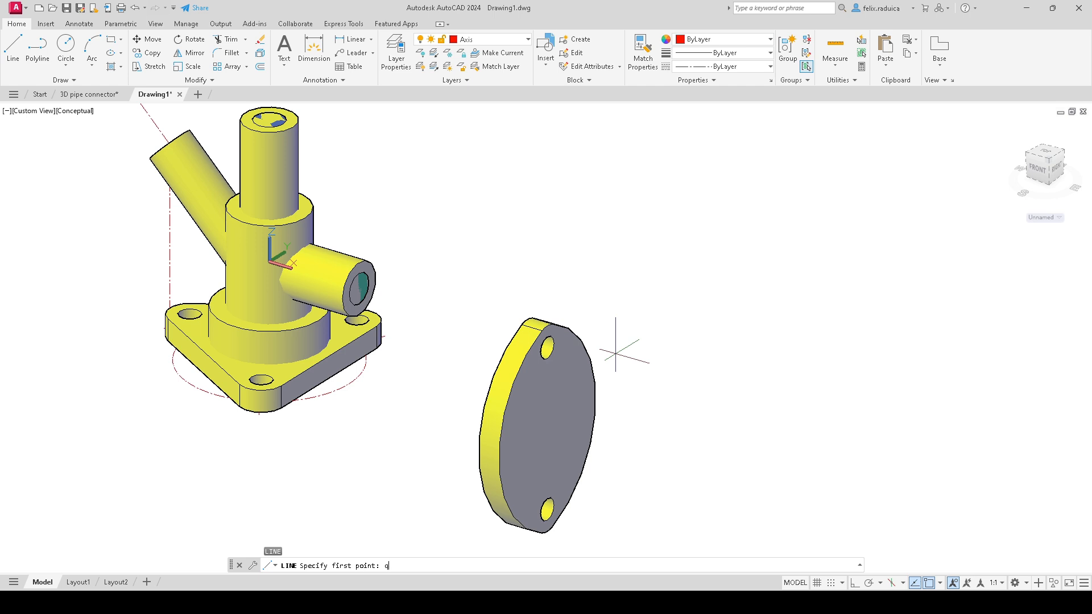
pyautogui.write('quad')
pyautogui.press('Return')
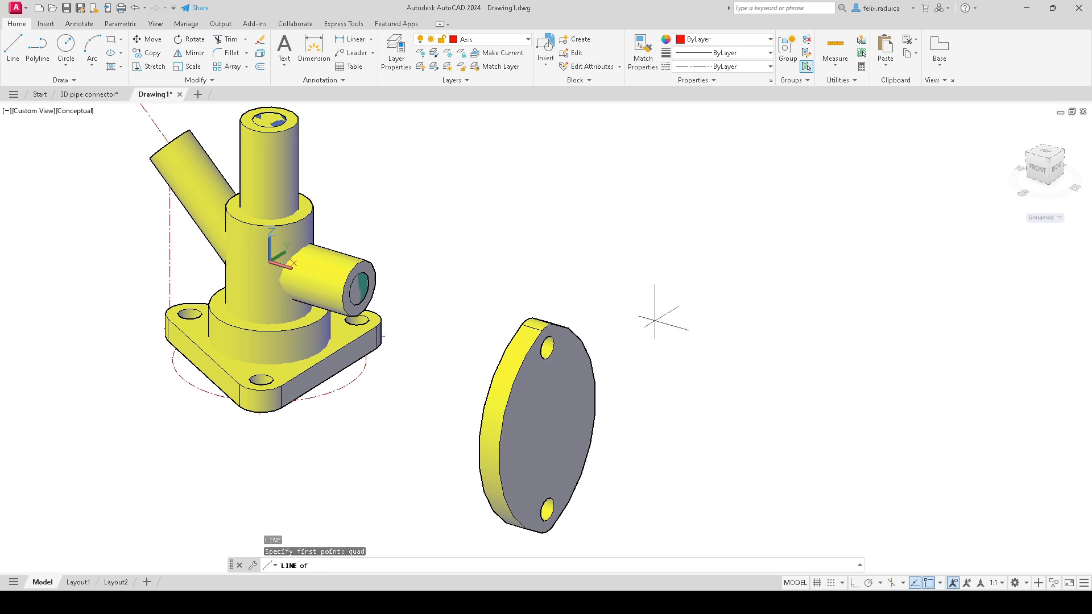
pyautogui.click(547, 324)
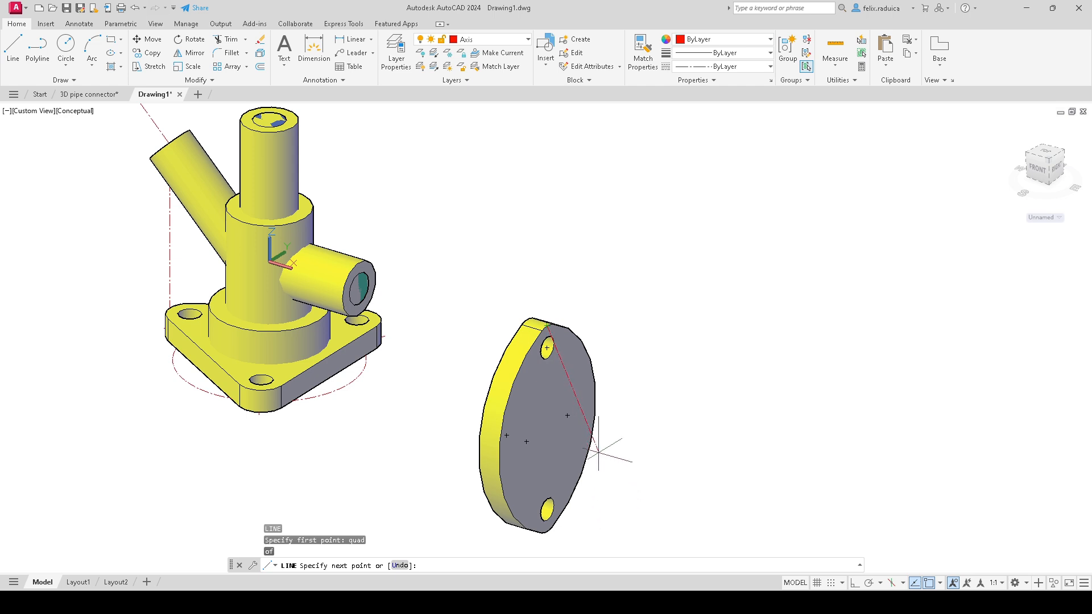
pyautogui.write('quad')
pyautogui.press('Return')
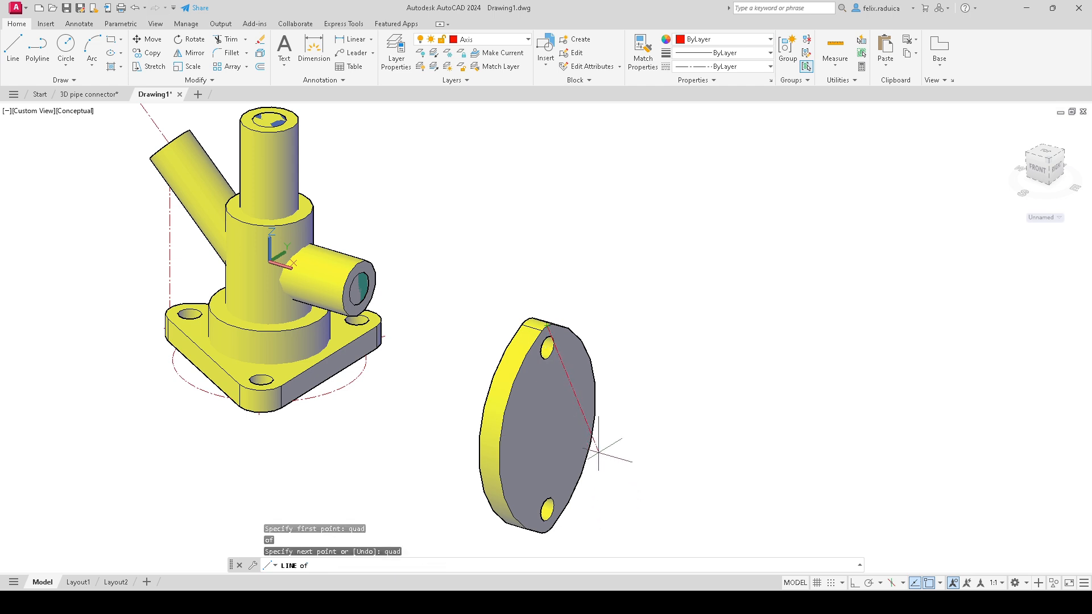
pyautogui.click(566, 526)
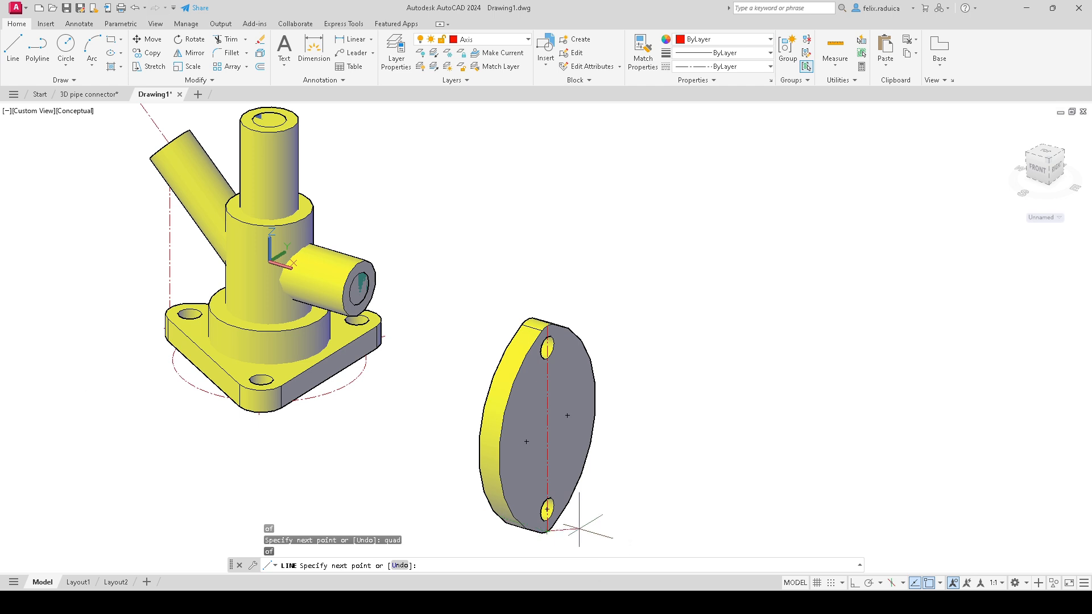
pyautogui.press('Return')
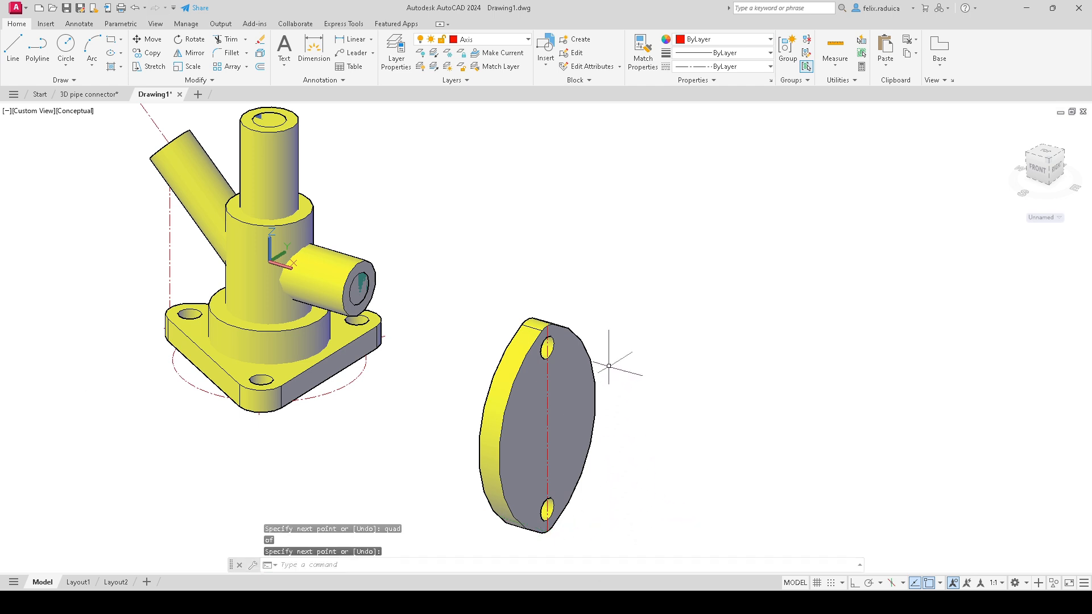
# Step: Draw a second axis line across the oval flange's outer face between the quadrants of its two long side arcs
pyautogui.press('Return')
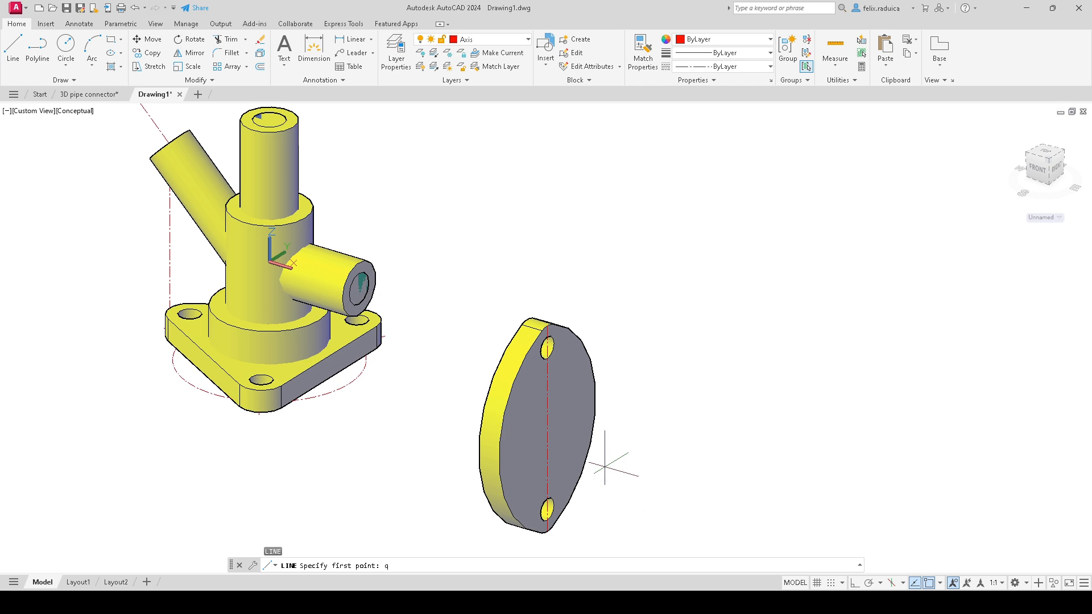
pyautogui.write('quad')
pyautogui.press('Return')
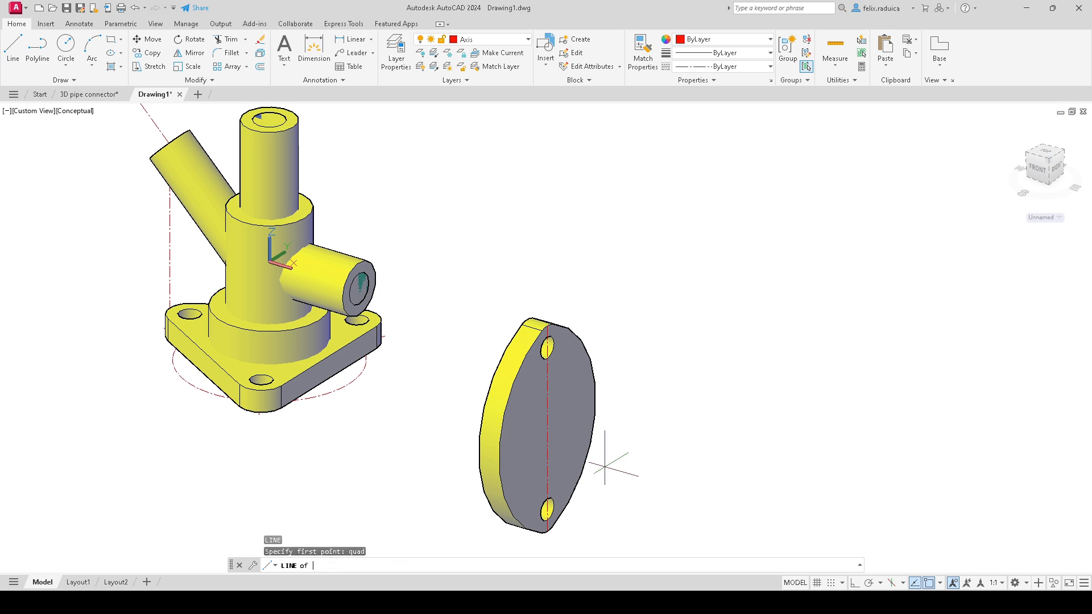
pyautogui.click(498, 458)
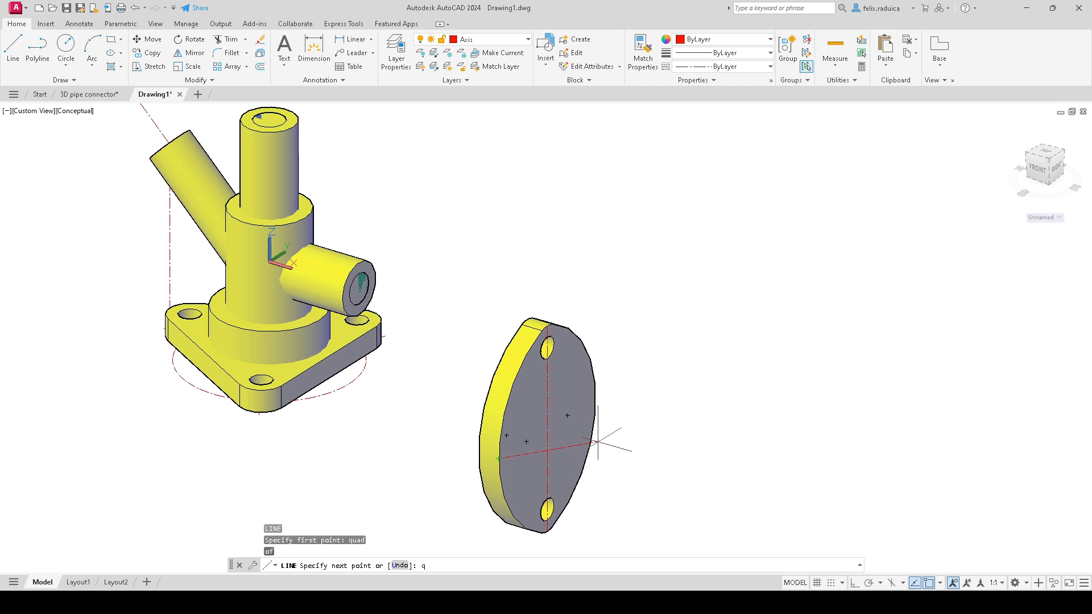
pyautogui.write('quad')
pyautogui.press('Return')
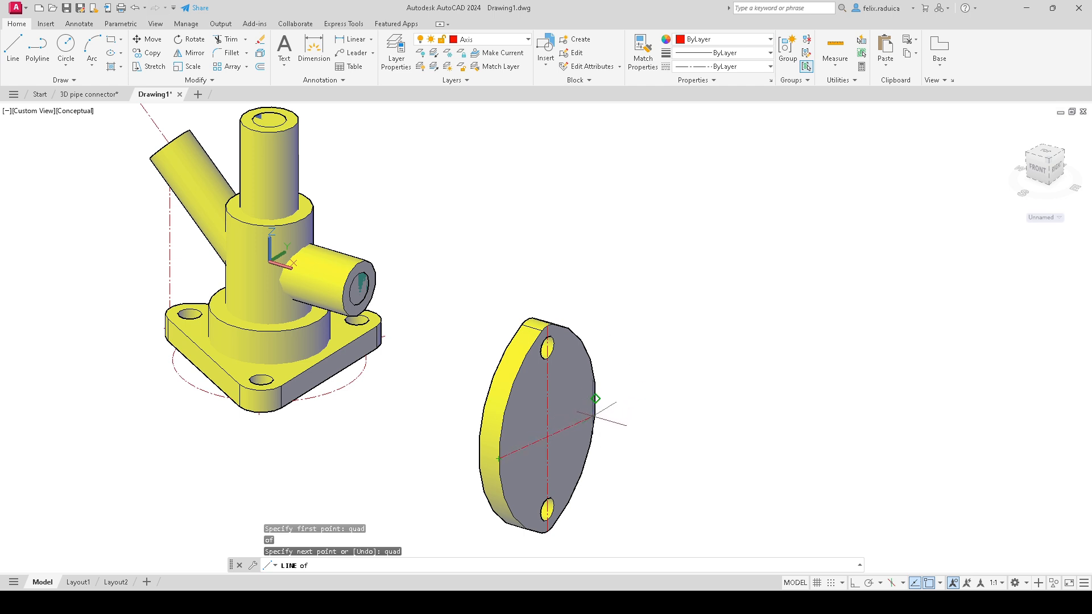
pyautogui.click(596, 398)
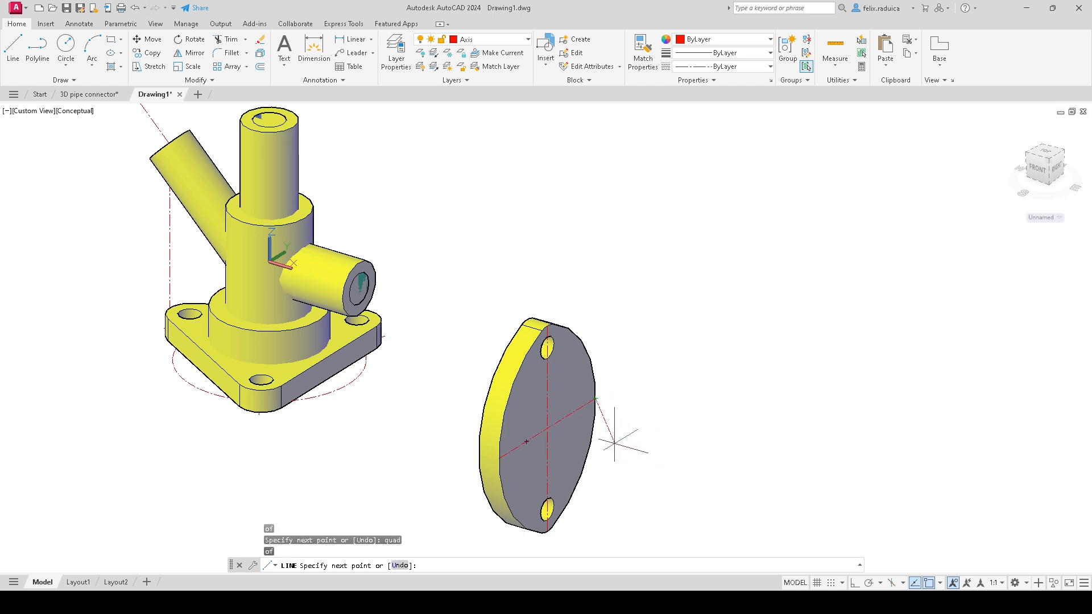
pyautogui.press('Escape')
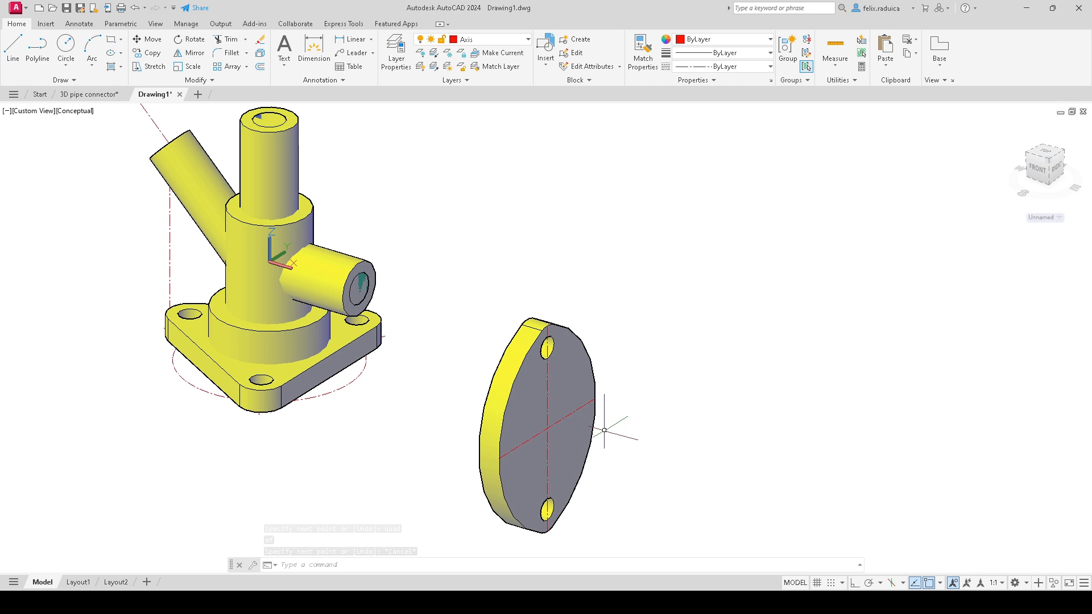
# Step: Move the oval flange from the midpoint of its axis lines to the center of the horizontal side pipe's open end
pyautogui.write('mov')
pyautogui.press('Return')
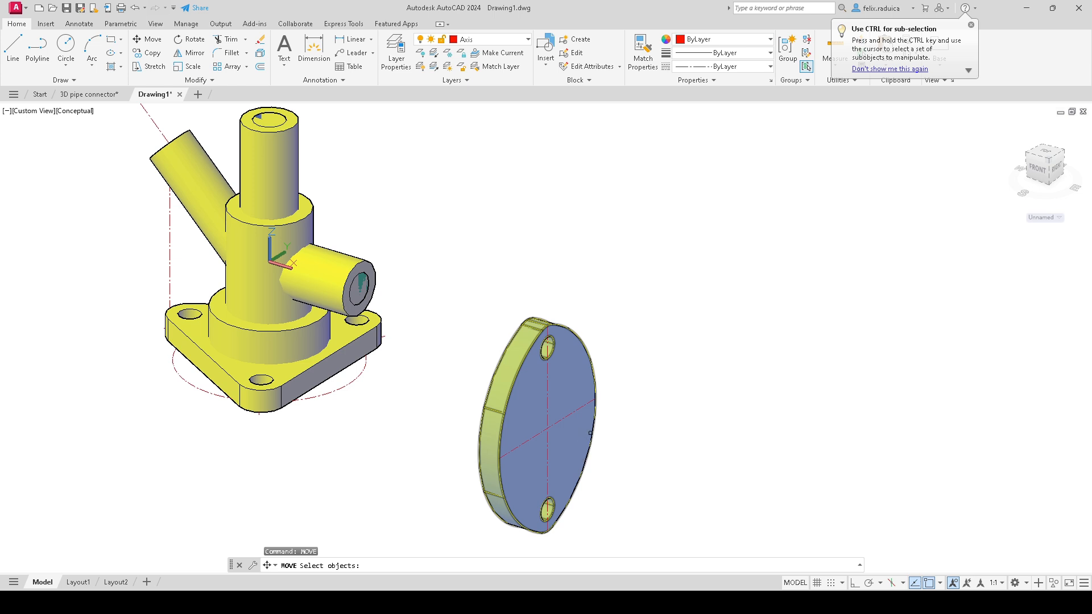
pyautogui.click(590, 433)
pyautogui.press('Return')
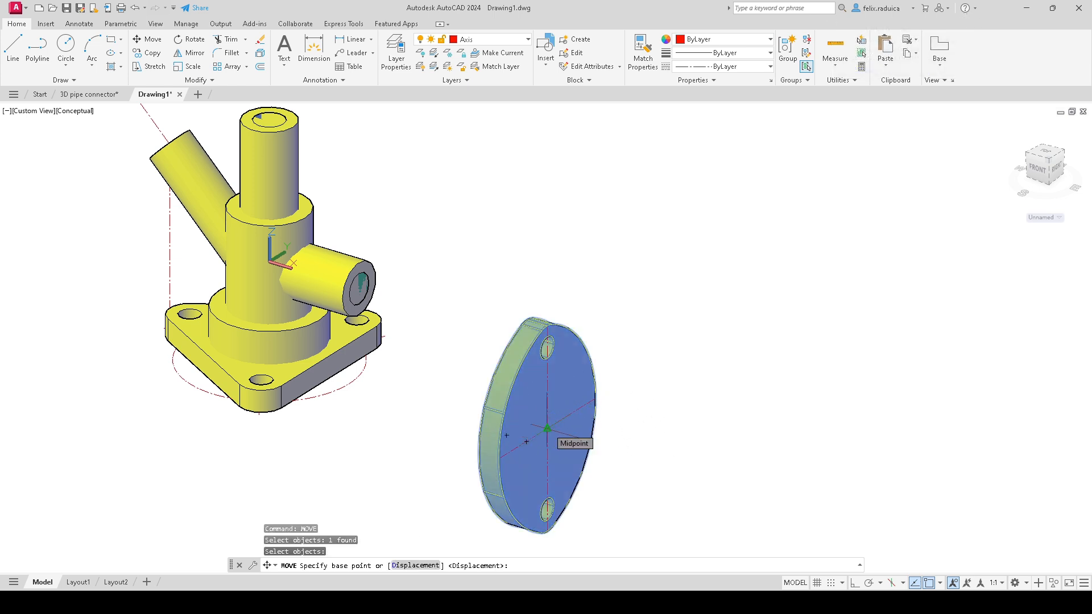
pyautogui.click(547, 428)
pyautogui.scroll(-4, 446, 398)
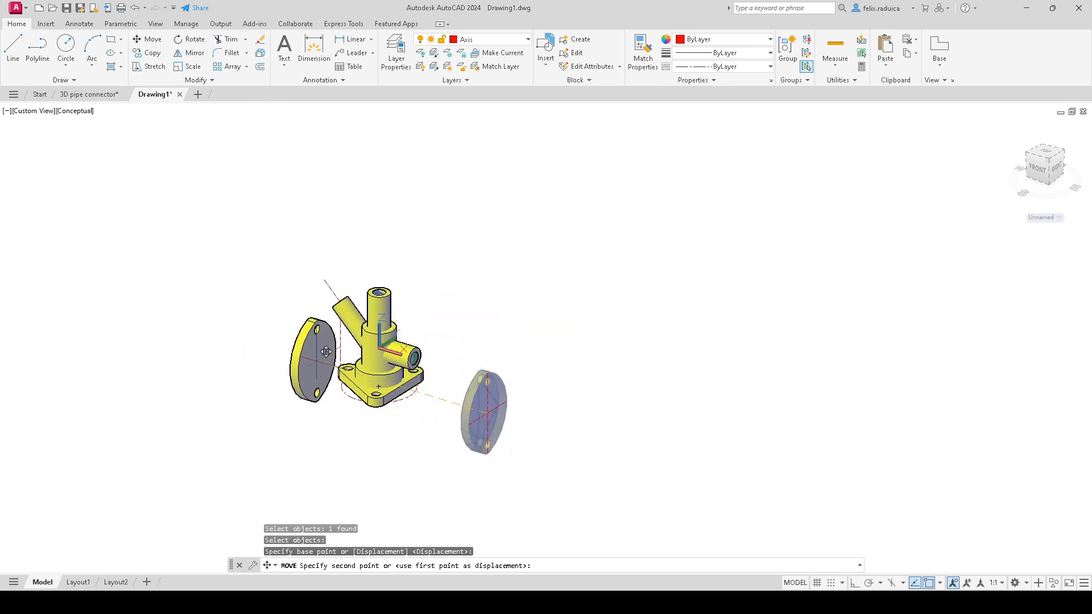
pyautogui.scroll(3, 378, 365)
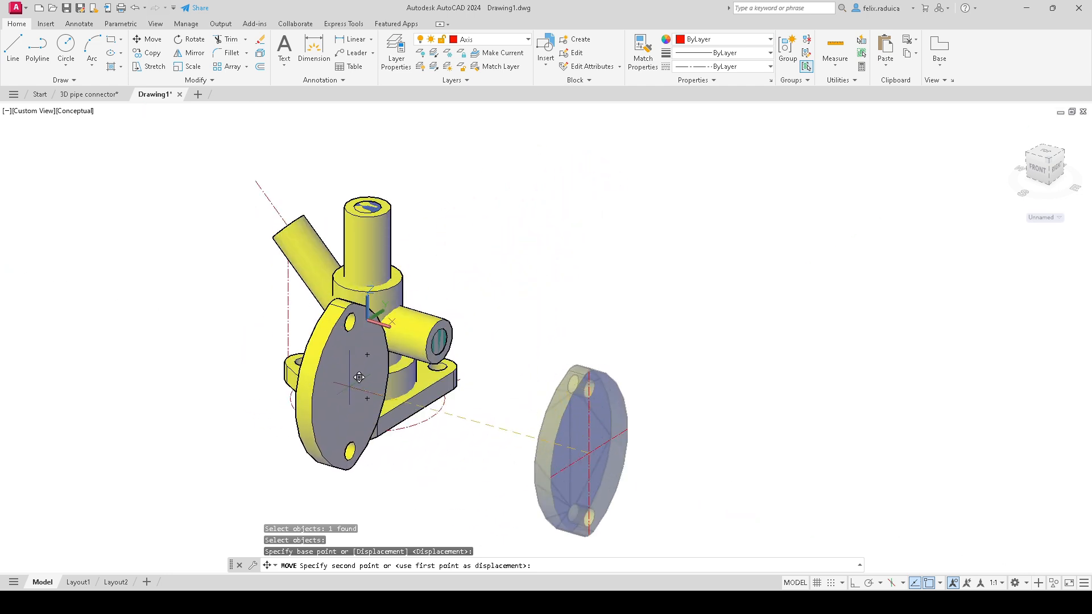
pyautogui.scroll(2, 371, 381)
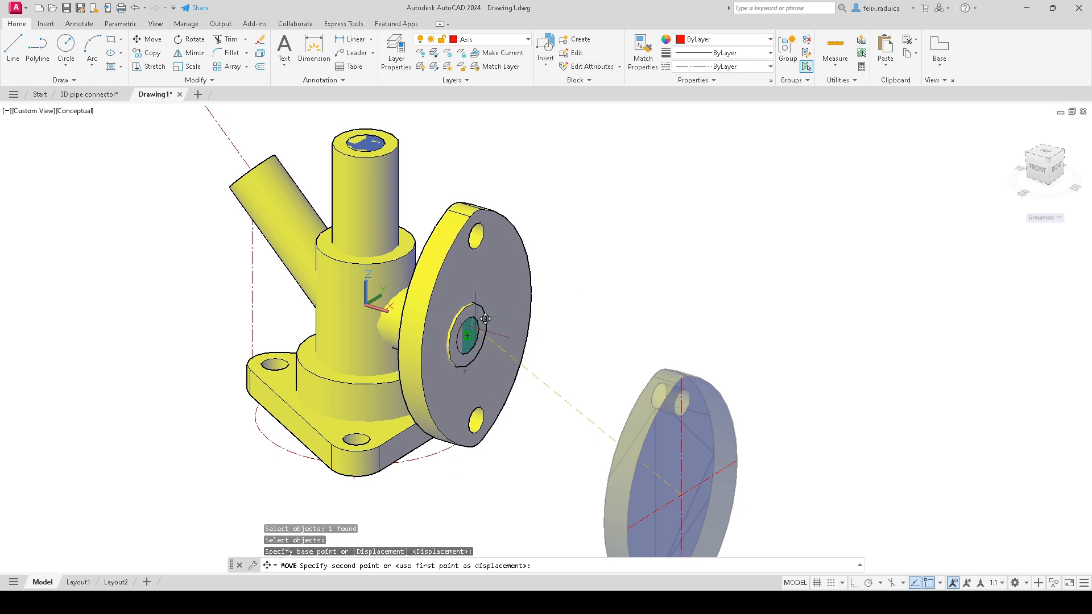
pyautogui.click(477, 326)
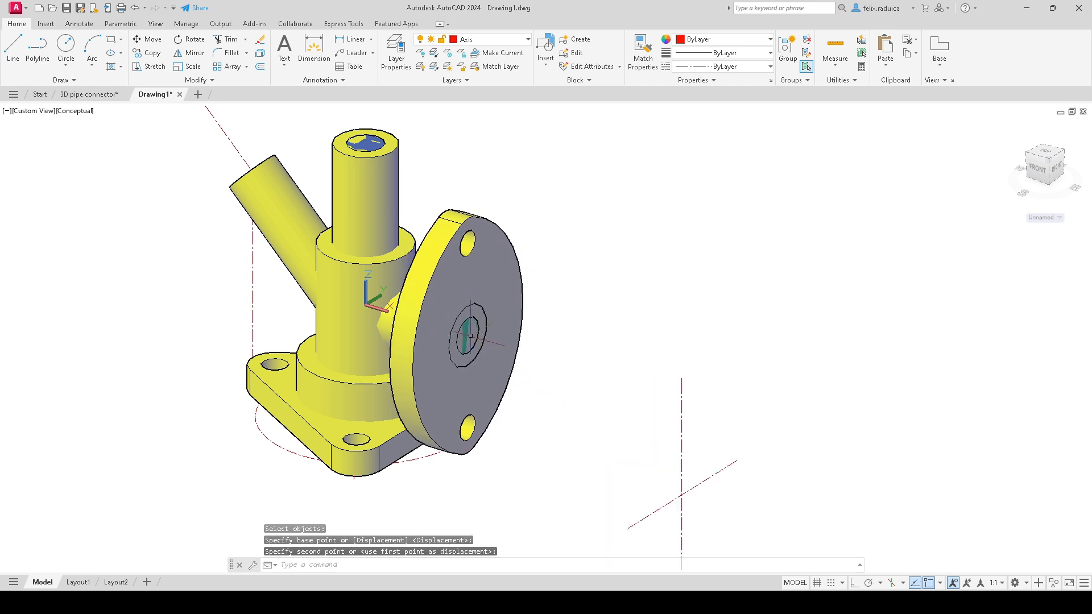
# Step: Erase the two crossing axis lines left at the flange's former location
pyautogui.scroll(-3, 603, 347)
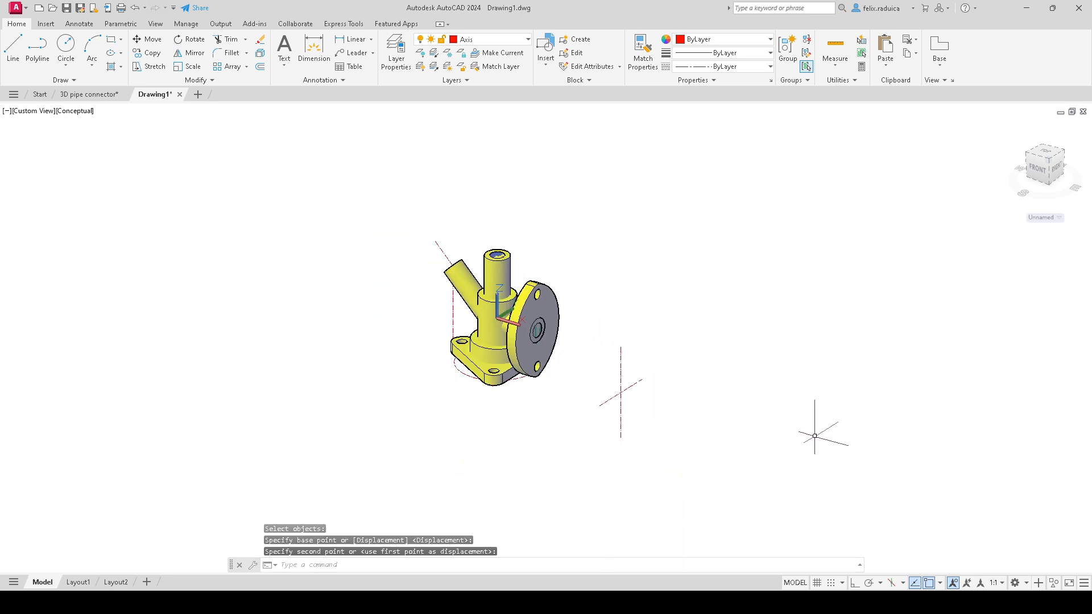
pyautogui.click(645, 378)
pyautogui.click(618, 412)
pyautogui.press('Delete')
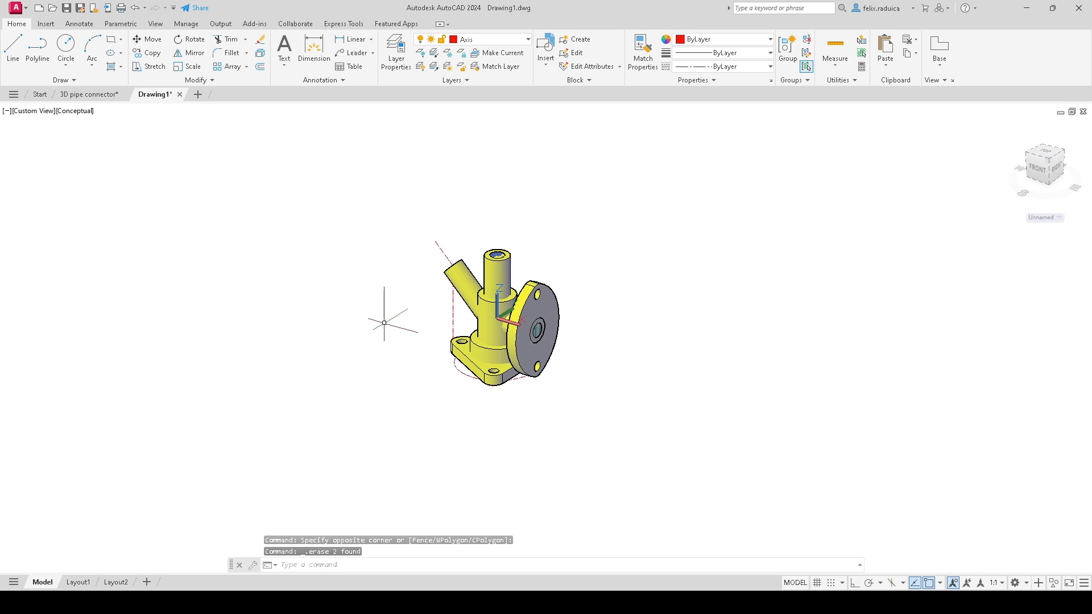
# Step: Switch to the SW Isometric view and erase the vertical axis line below the inclined pipe's end
pyautogui.click(28, 111)
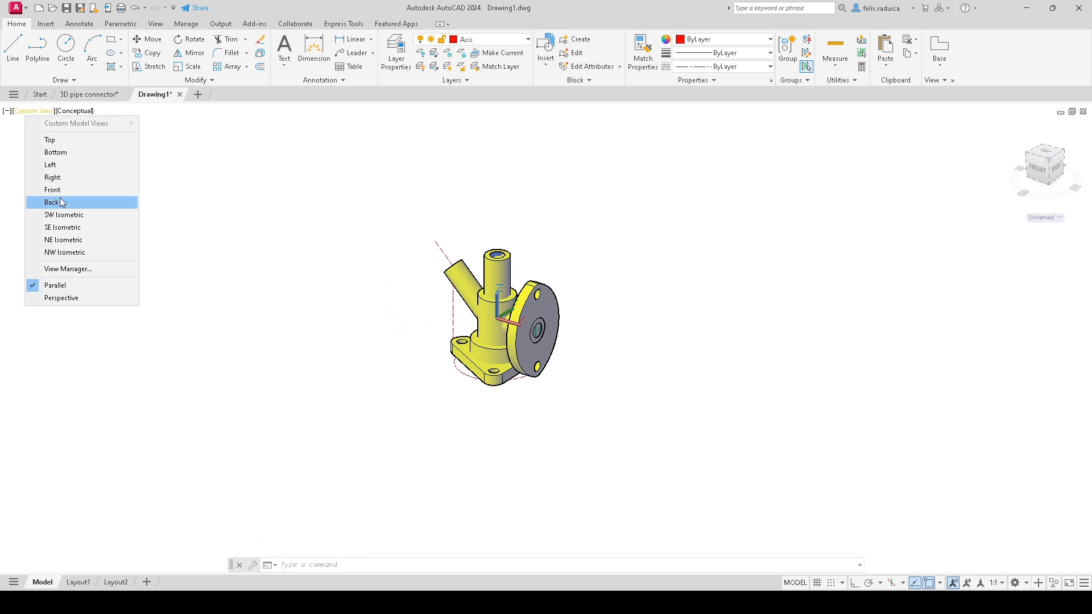
pyautogui.click(95, 215)
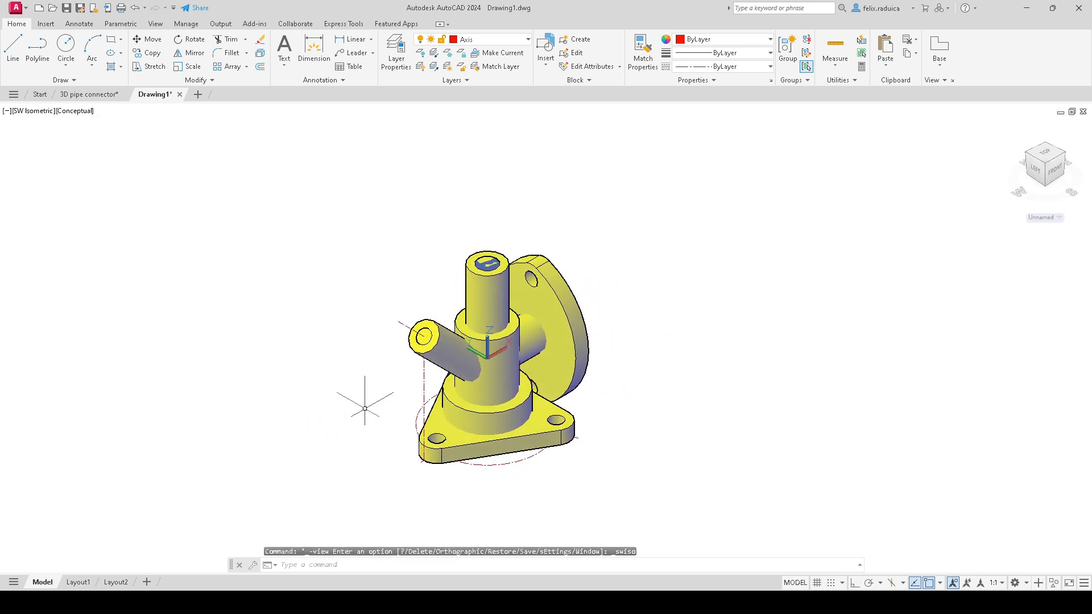
pyautogui.click(424, 373)
pyautogui.press('Delete')
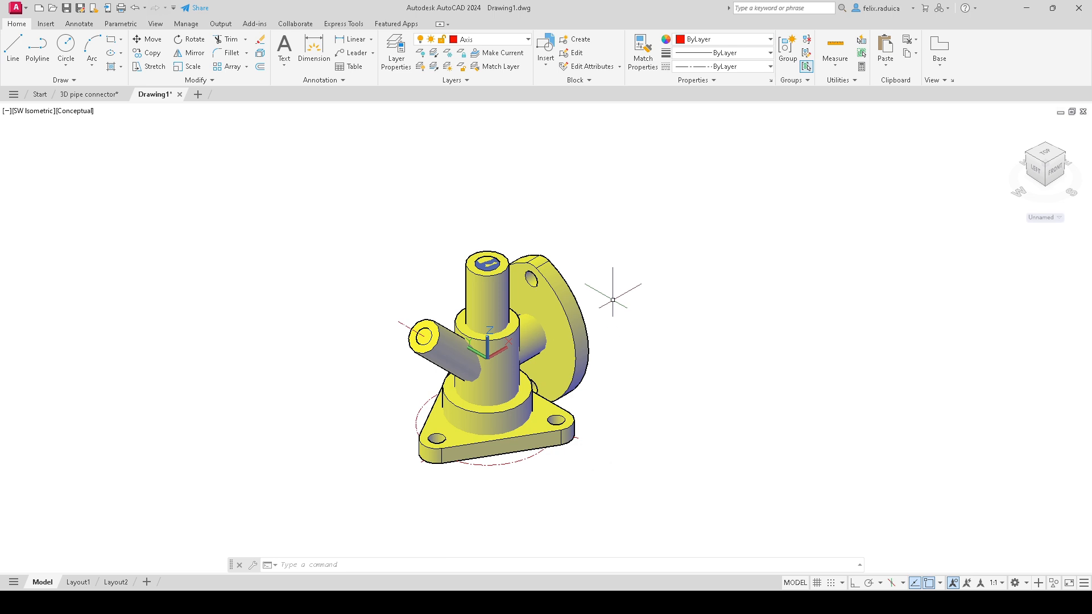
# Step: Erase the oval flange from the end of the horizontal side pipe, working in the SW Isometric view
pyautogui.scroll(2, 492, 230)
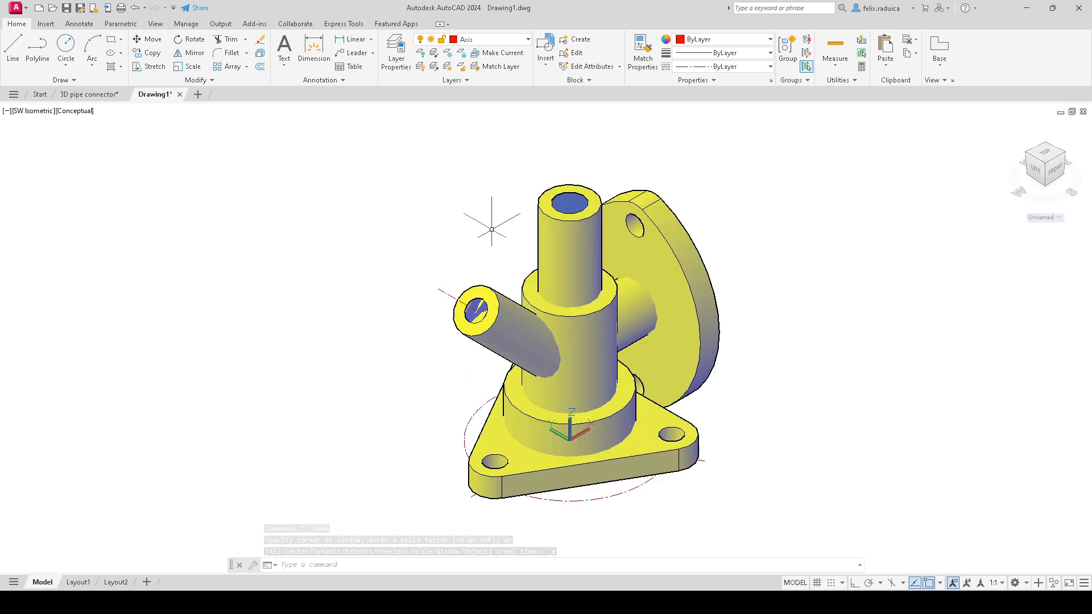
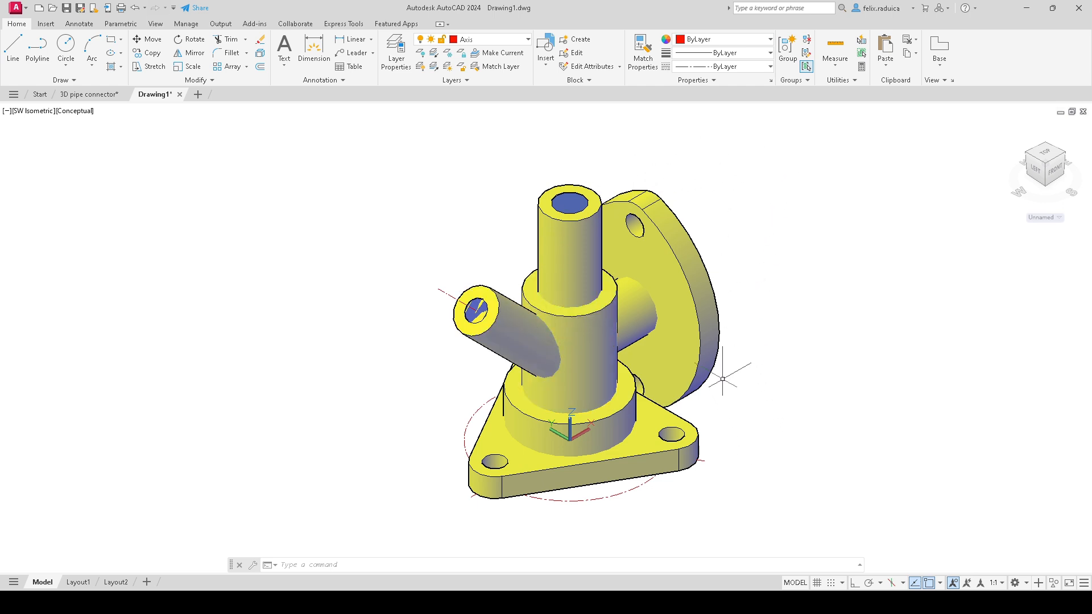
pyautogui.keyDown('shift'); pyautogui.moveTo(679, 459); pyautogui.dragTo(566, 427, button='middle'); pyautogui.keyUp('shift')
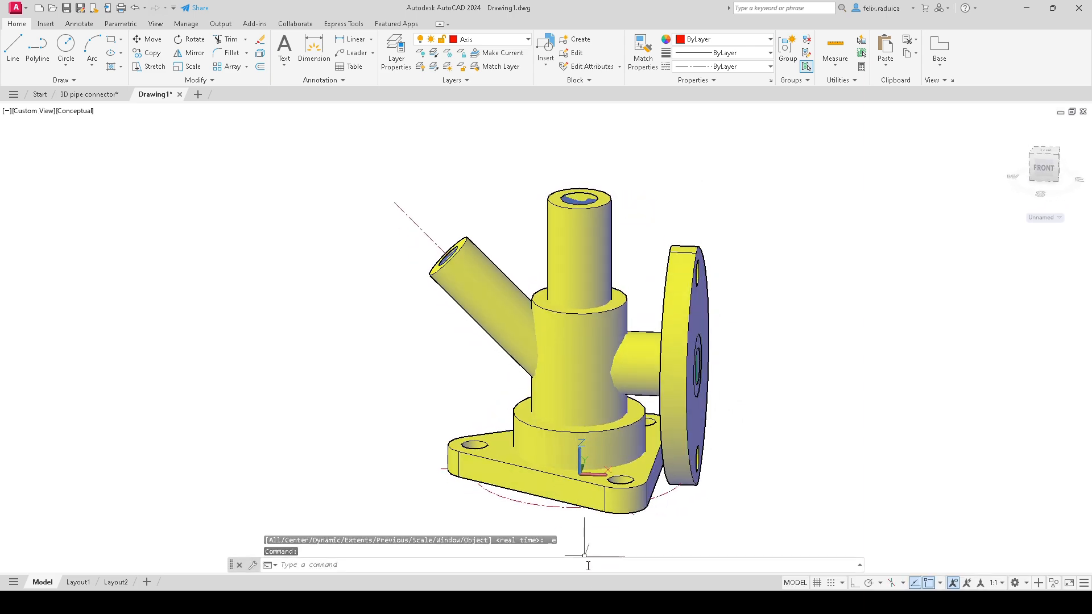
pyautogui.keyDown('shift'); pyautogui.moveTo(608, 506); pyautogui.dragTo(631, 476, button='middle'); pyautogui.keyUp('shift')
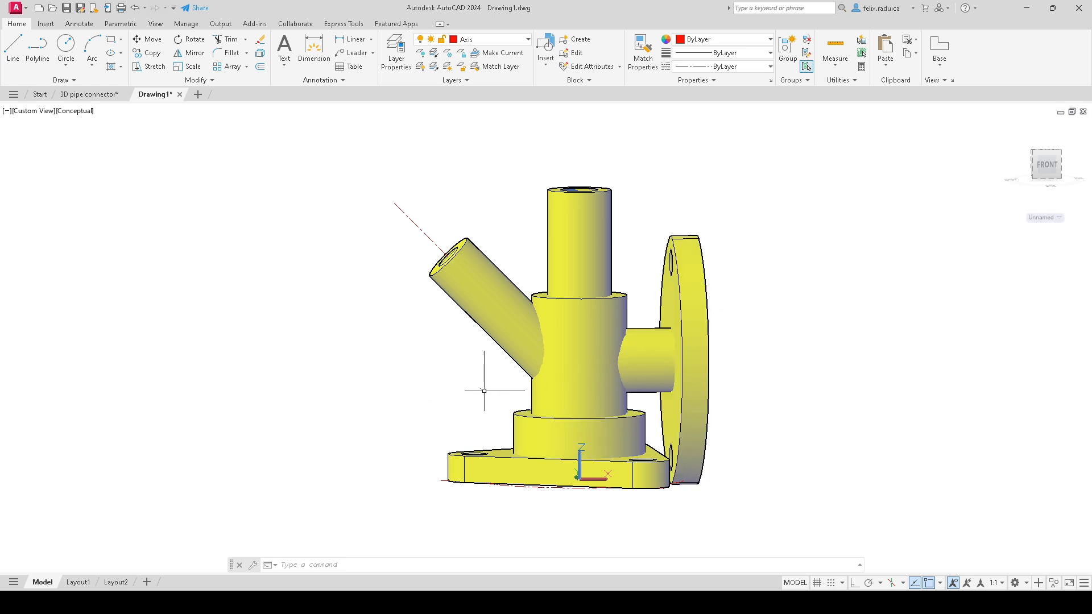
pyautogui.keyDown('shift'); pyautogui.moveTo(475, 382); pyautogui.dragTo(587, 411, button='middle'); pyautogui.keyUp('shift')
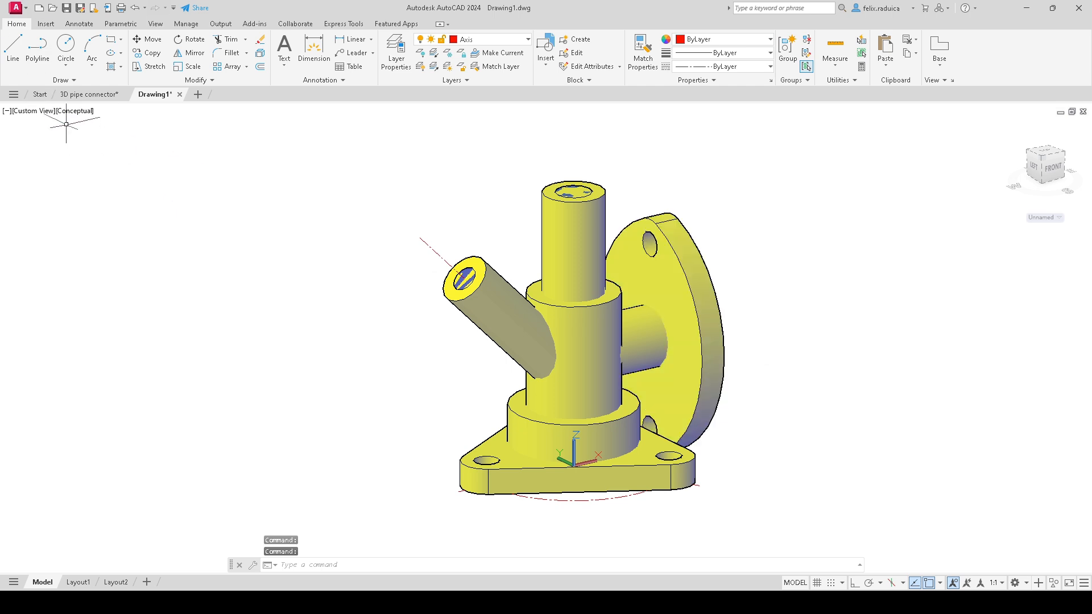
pyautogui.click(34, 111)
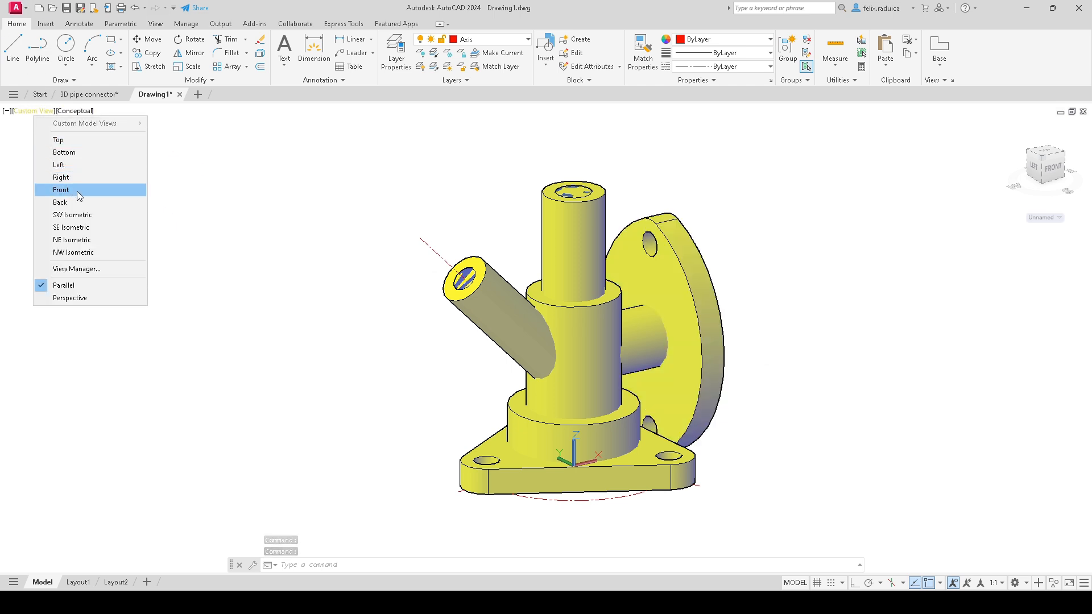
pyautogui.click(113, 213)
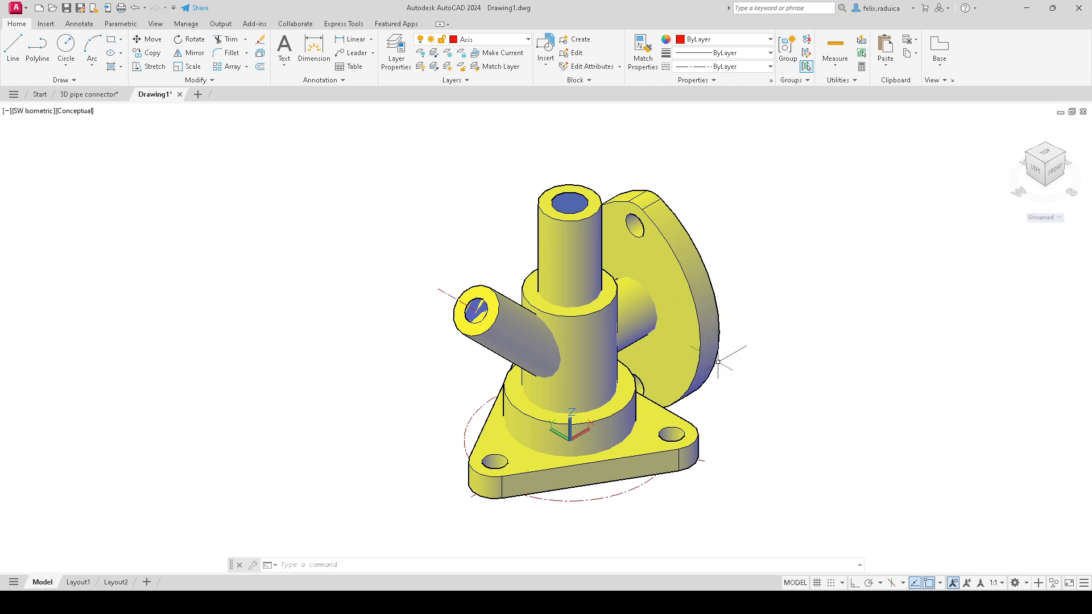
pyautogui.click(691, 351)
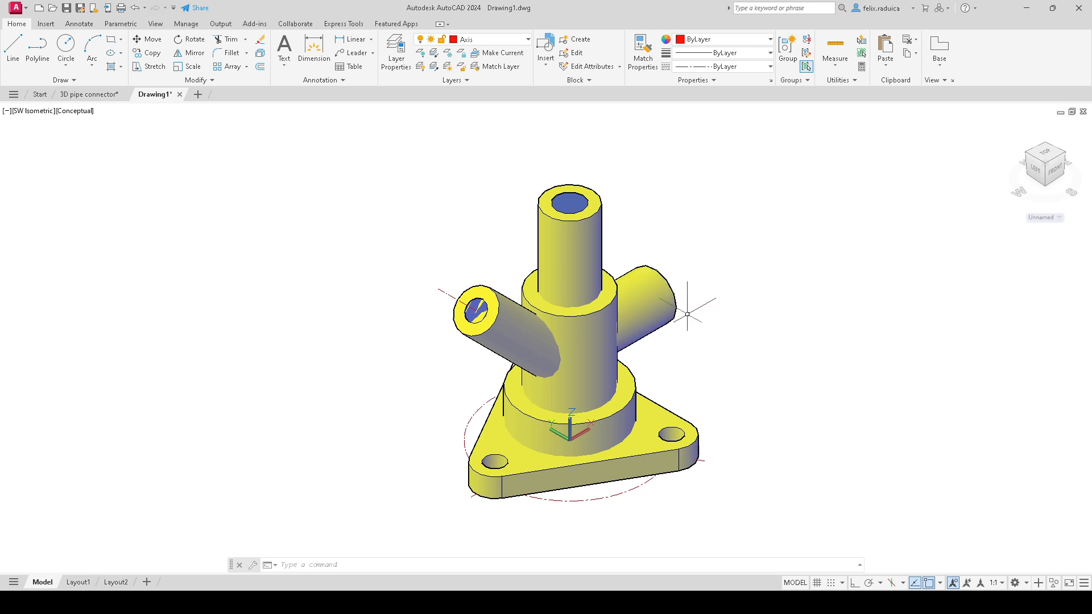
# Step: Start a new UCS with its origin at the center of the horizontal side pipe's open end
pyautogui.keyDown('shift'); pyautogui.moveTo(689, 307); pyautogui.dragTo(543, 333, button='middle'); pyautogui.keyUp('shift')
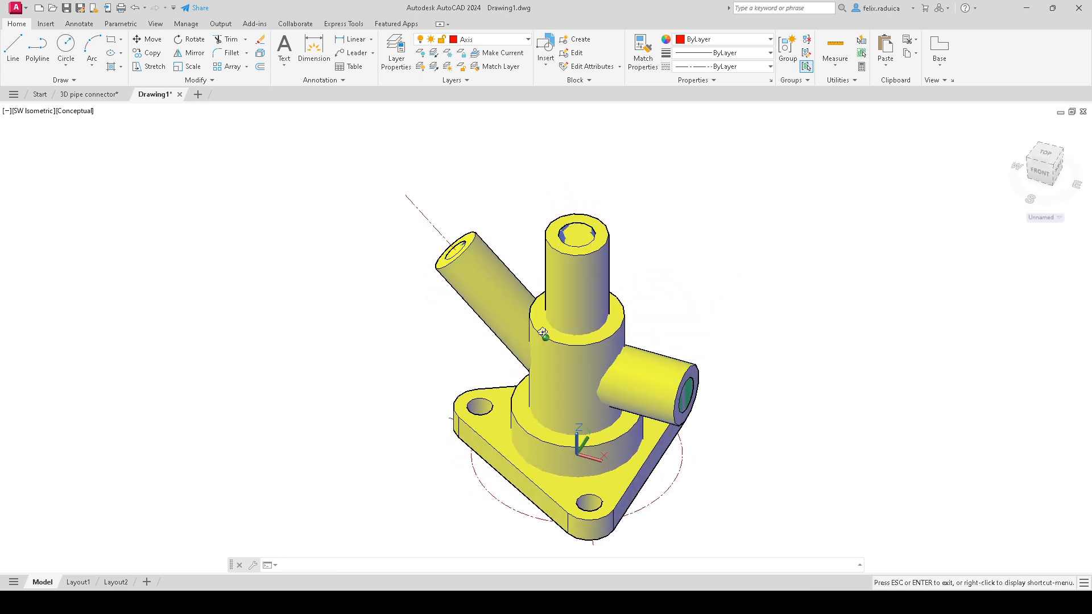
pyautogui.keyDown('shift'); pyautogui.moveTo(589, 445); pyautogui.dragTo(547, 405, button='middle'); pyautogui.keyUp('shift')
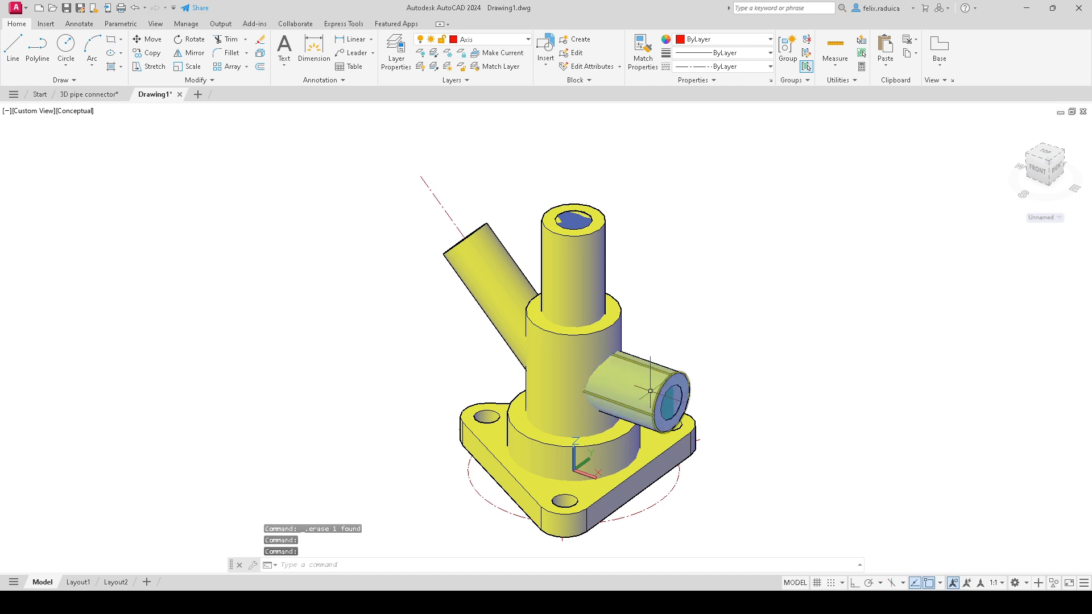
pyautogui.write('ucs')
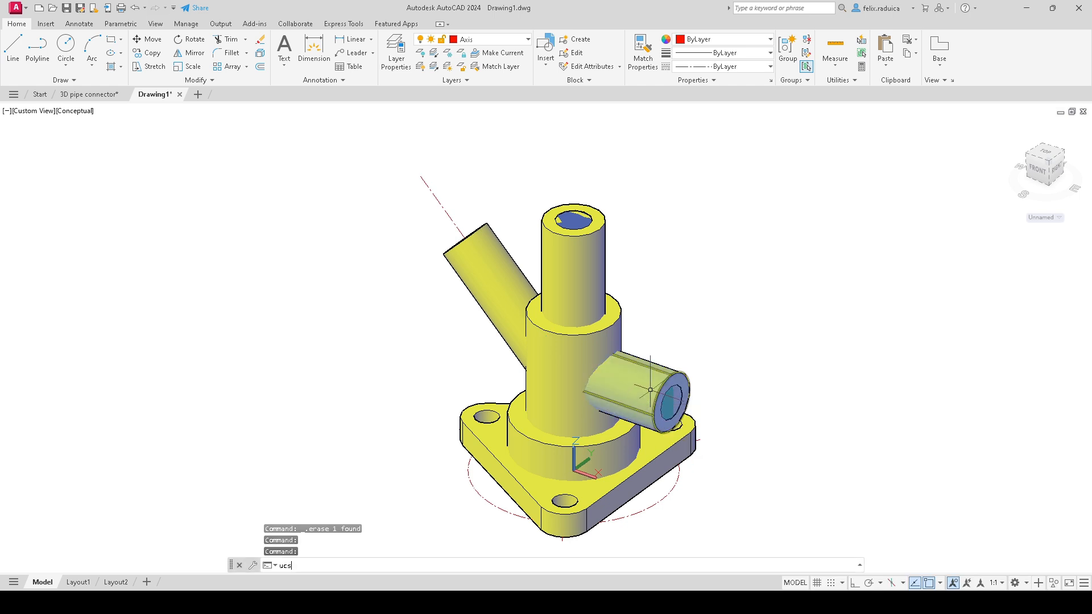
pyautogui.press('Return')
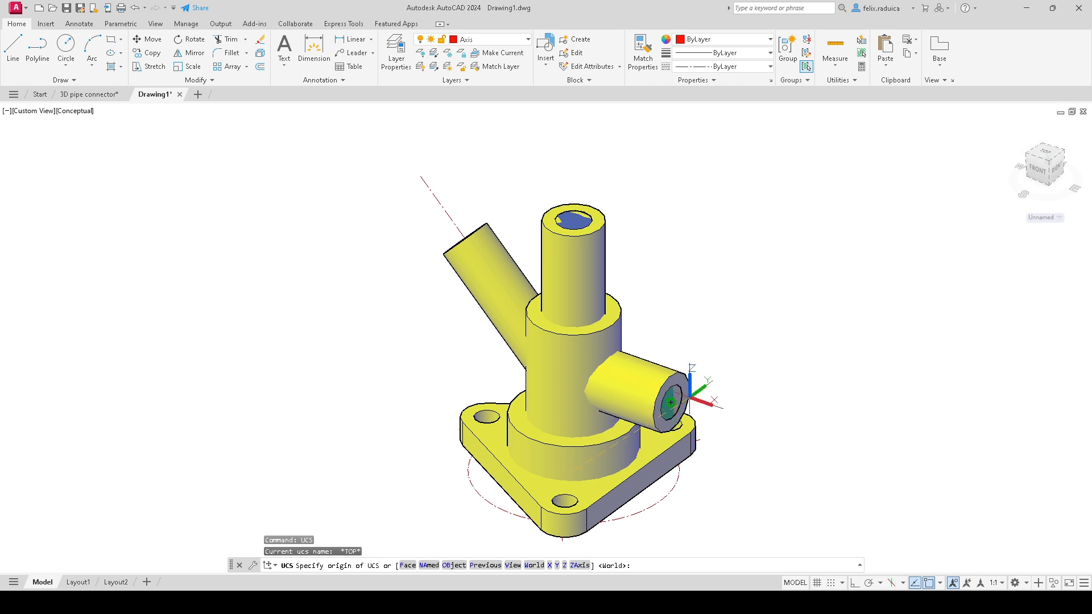
pyautogui.click(671, 402)
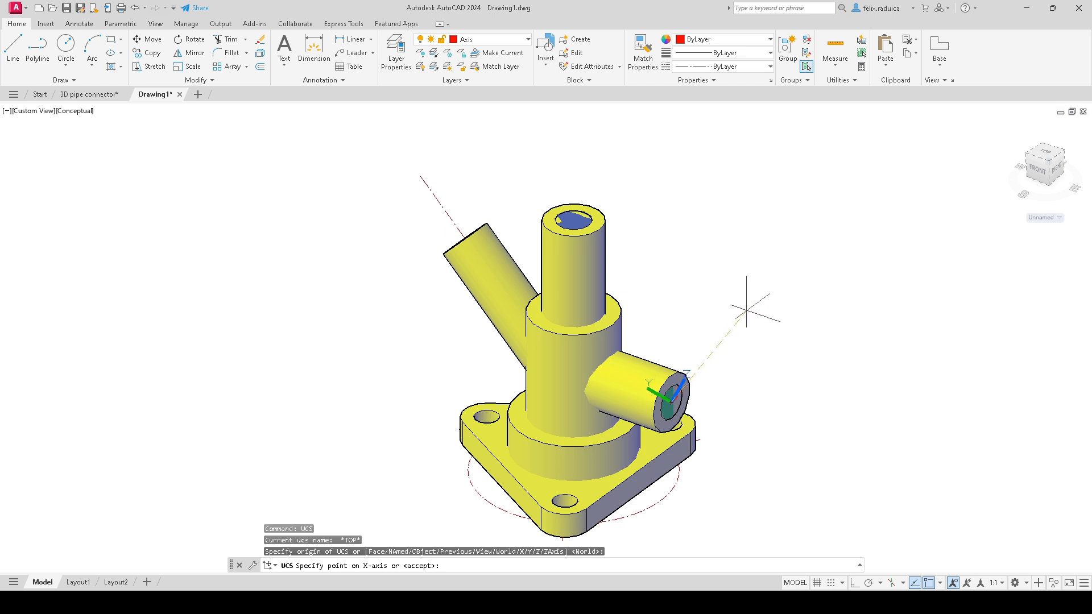
# Step: Direct the new UCS's X axis through the upper quadrant of the side pipe's end circle
pyautogui.press('F8')
pyautogui.press('F8')
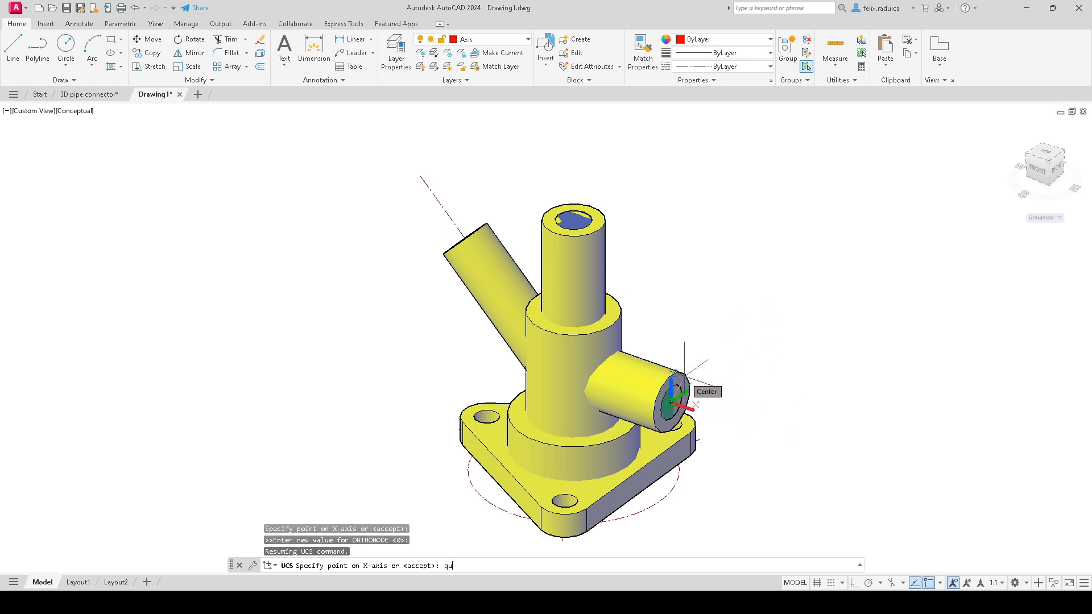
pyautogui.write('quad')
pyautogui.press('Return')
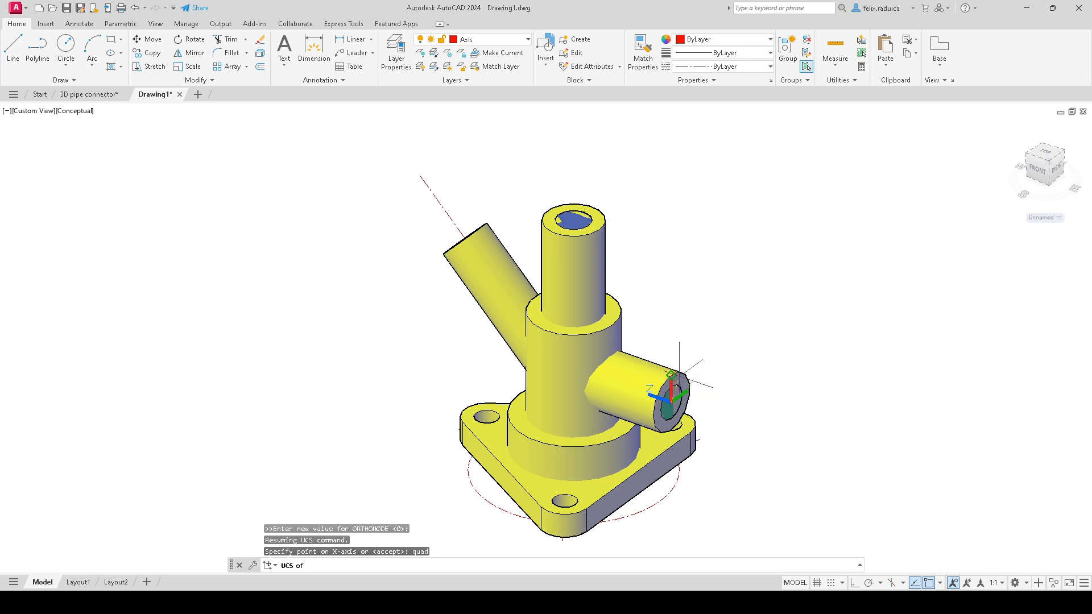
pyautogui.click(676, 374)
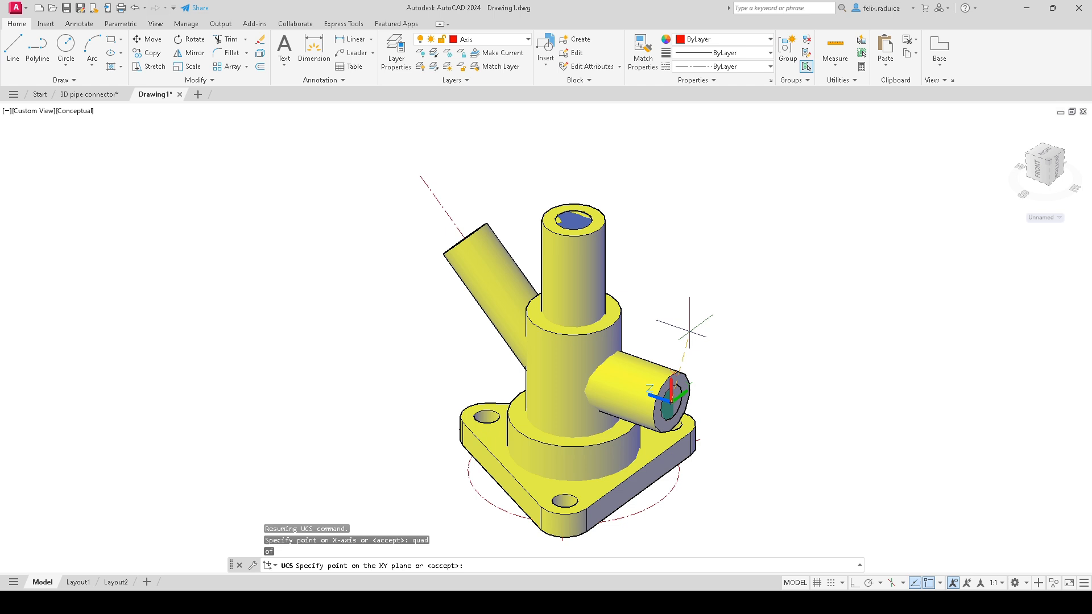
pyautogui.write('quad')
pyautogui.press('Return')
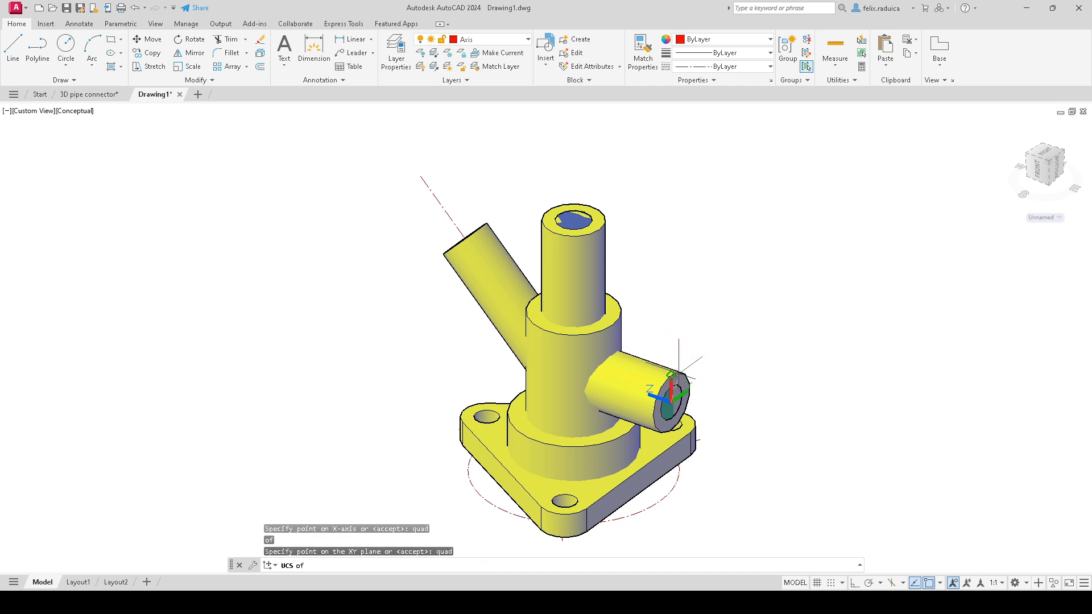
pyautogui.click(673, 376)
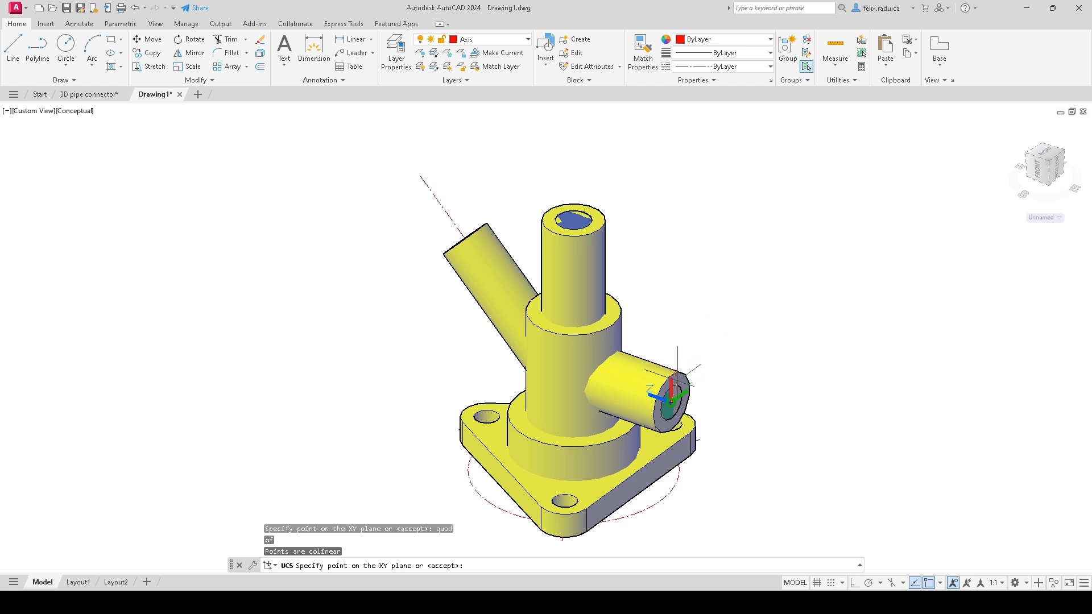
pyautogui.press('Escape')
# Step: Start a new UCS with its origin at the center of the horizontal side pipe's open end circle
pyautogui.write('ucs')
pyautogui.press('Return')
pyautogui.write('c')
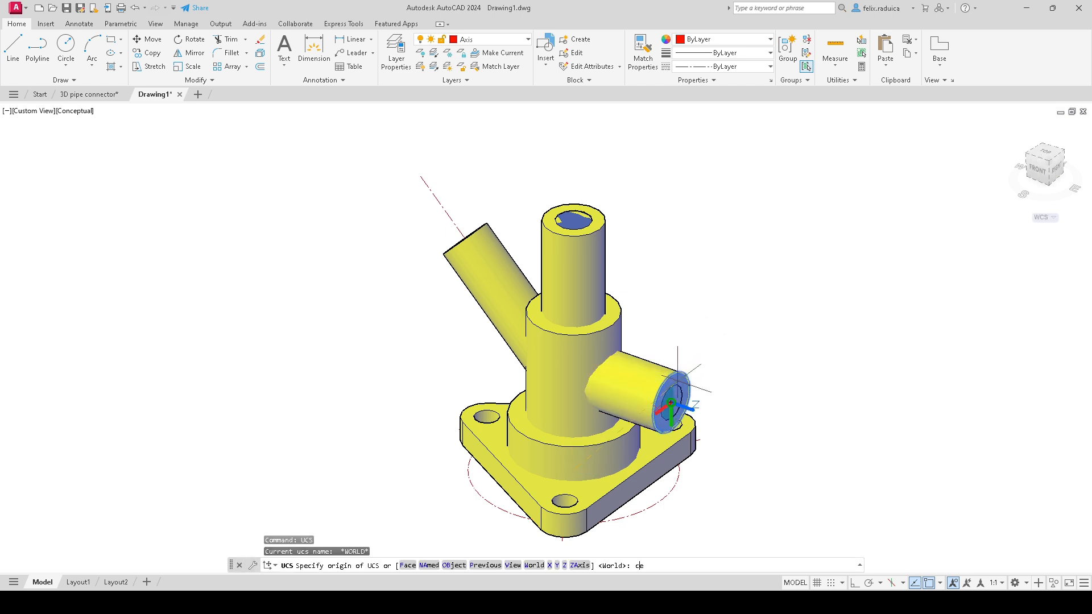
pyautogui.write('en')
pyautogui.press('Return')
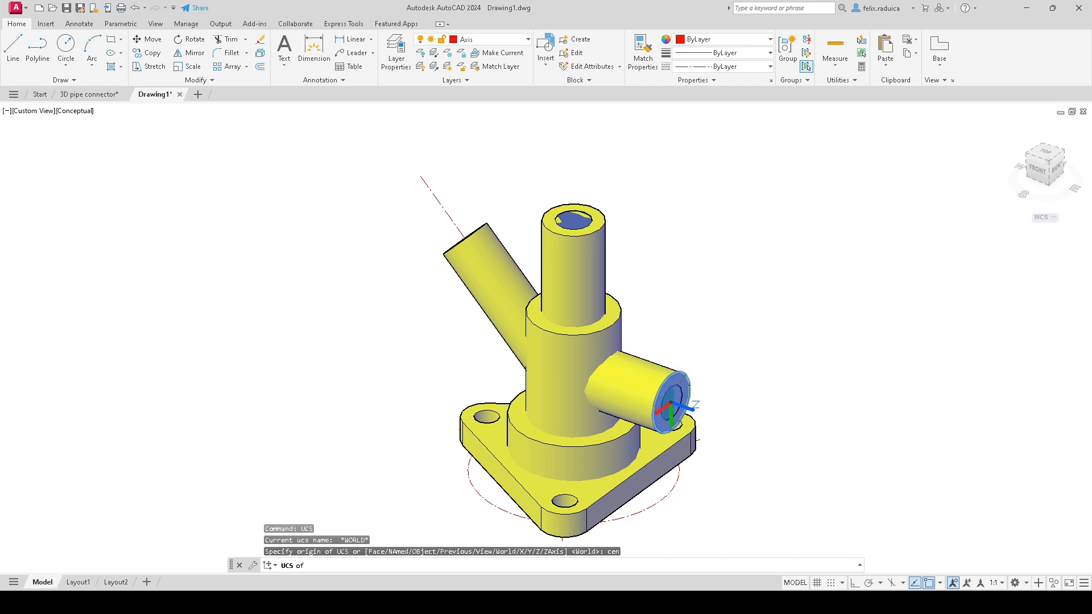
pyautogui.click(670, 424)
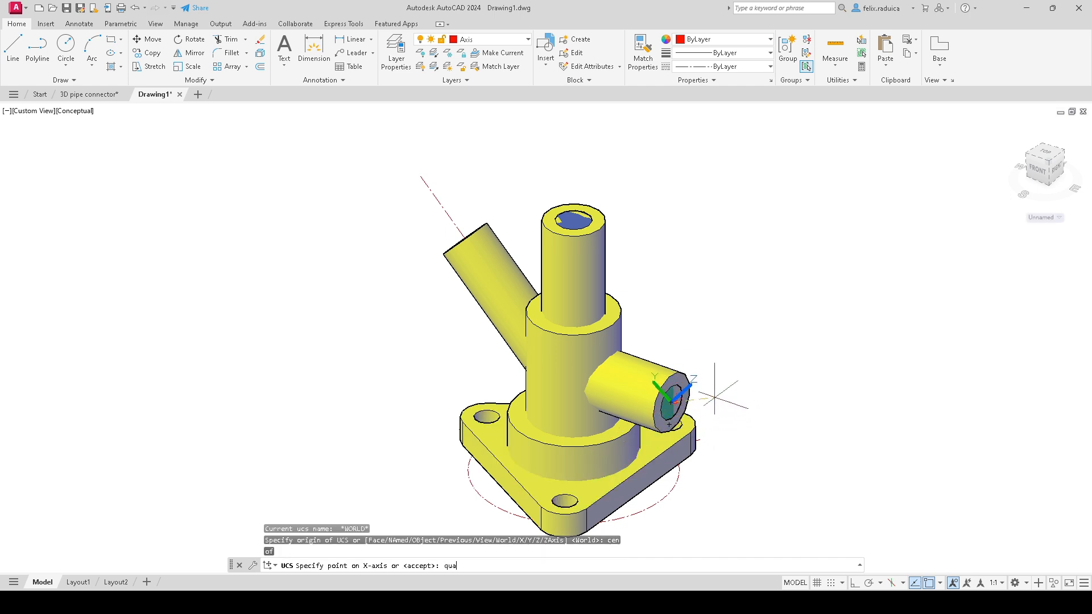
# Step: Orient the UCS with its X axis through the pipe end's side quadrant and the XY plane through its upper quadrant
pyautogui.write('quad')
pyautogui.press('Return')
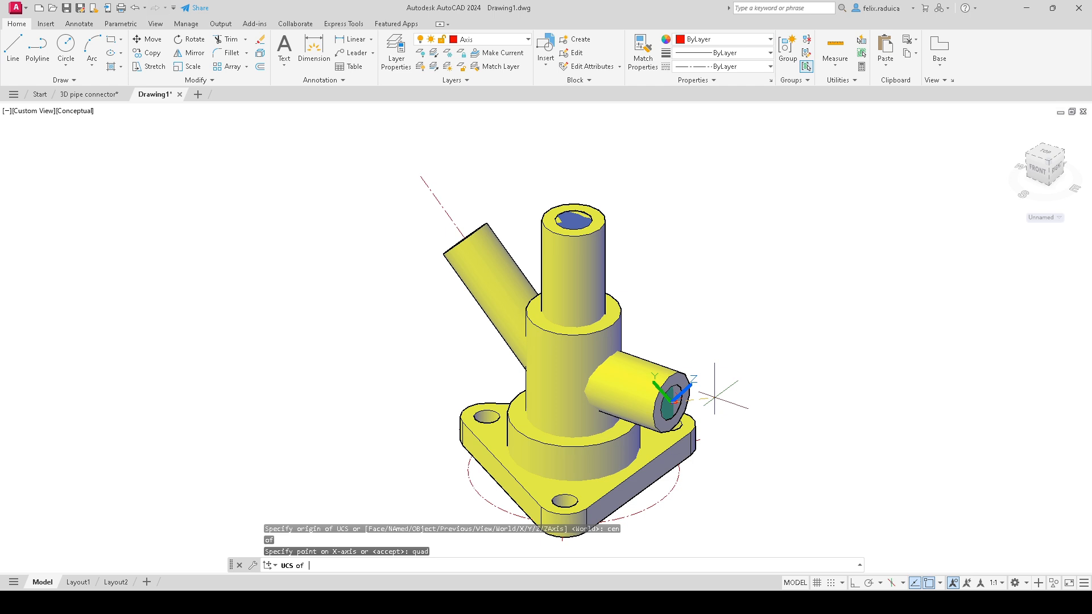
pyautogui.click(691, 378)
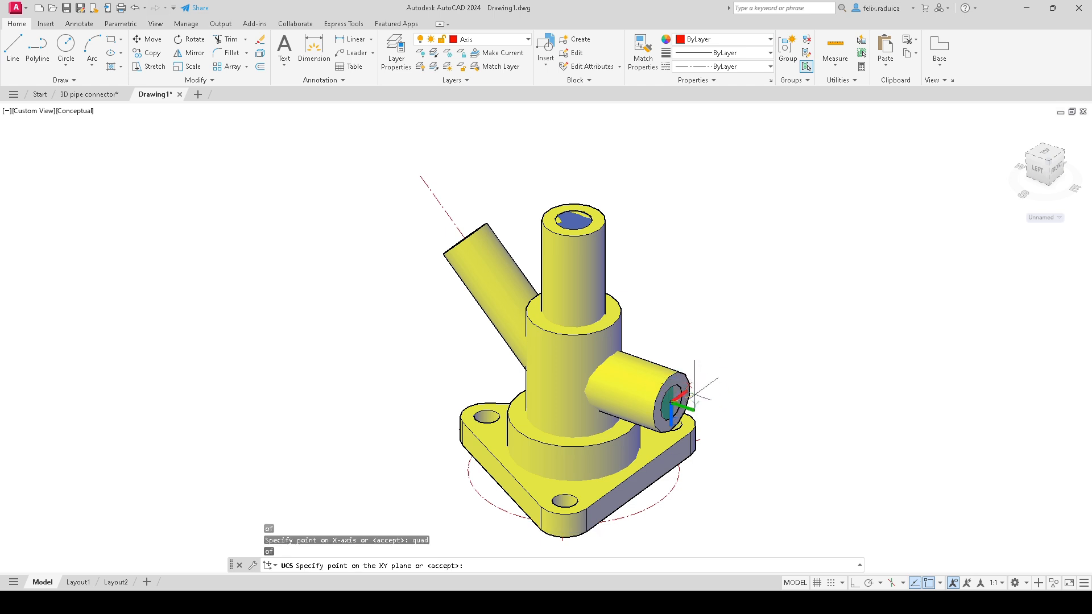
pyautogui.write('quad')
pyautogui.press('Return')
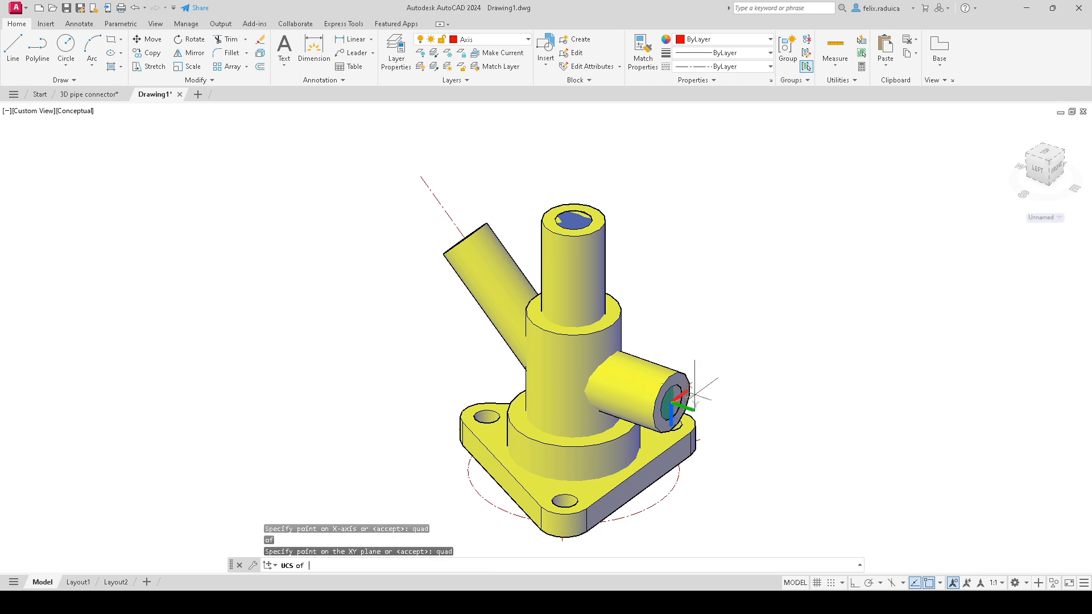
pyautogui.click(673, 374)
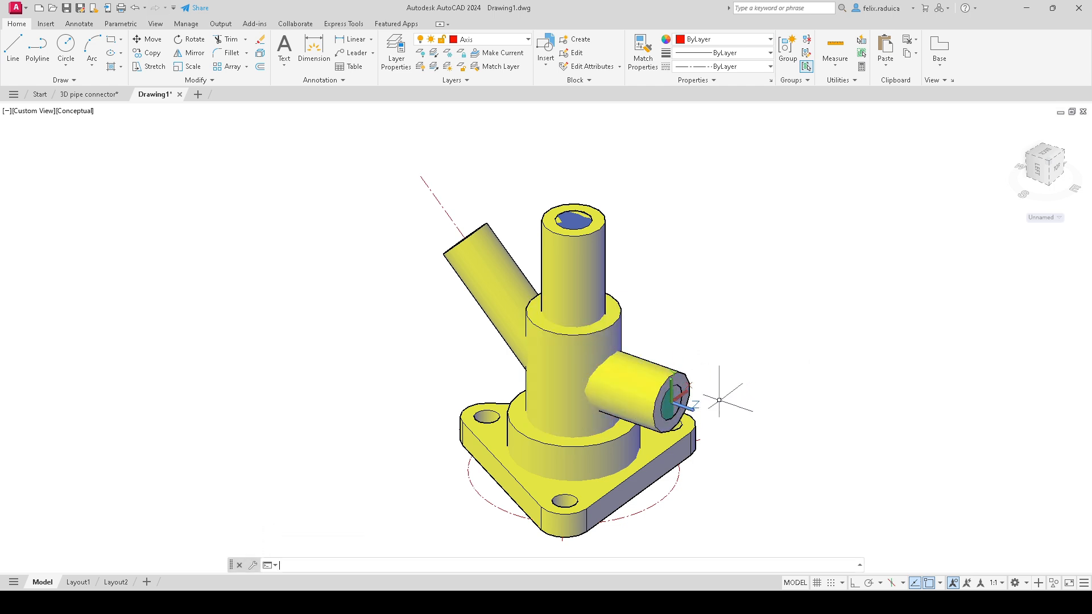
# Step: Draw a circle centered at 30,0 with radius 50 on the side pipe's end plane
pyautogui.write('c')
pyautogui.press('Return')
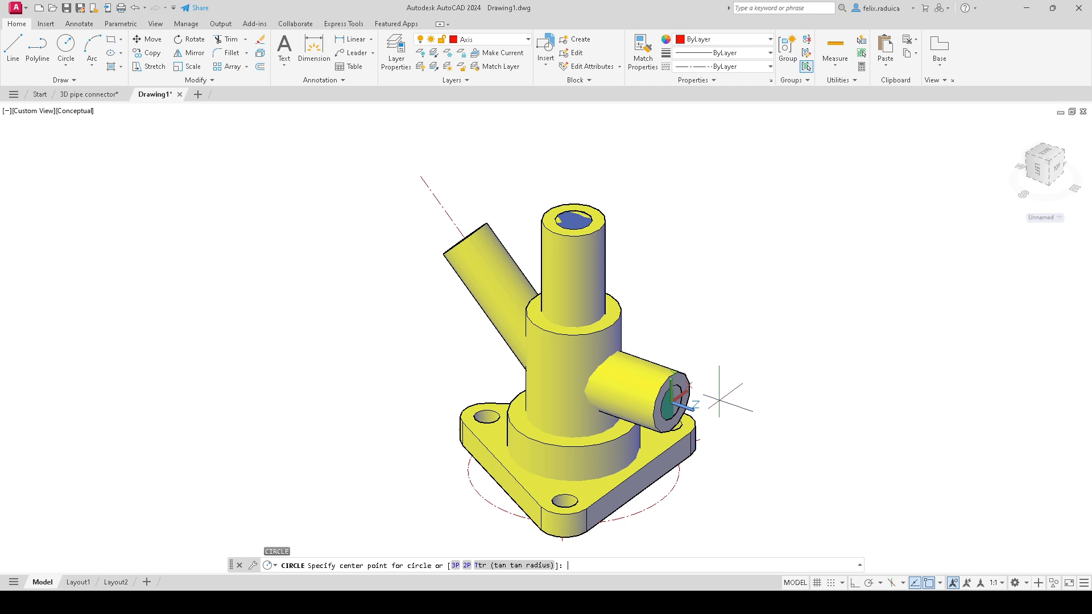
pyautogui.write('30,0')
pyautogui.press('Return')
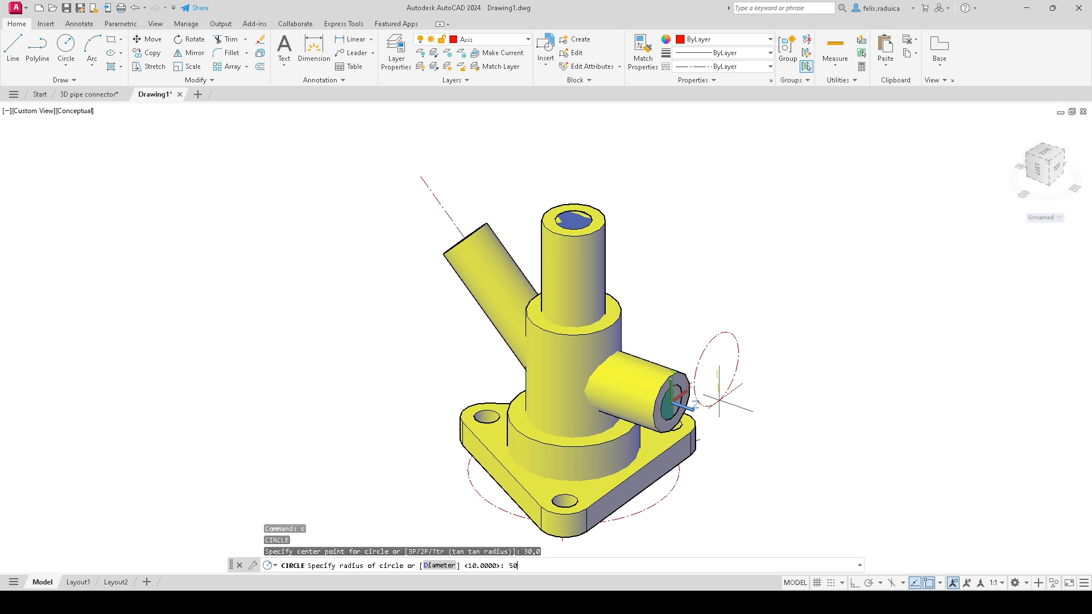
pyautogui.write('50')
pyautogui.press('Return')
# Step: Draw a second circle centered at -30,0 with diameter 100 on the side pipe's end plane
pyautogui.press('Return')
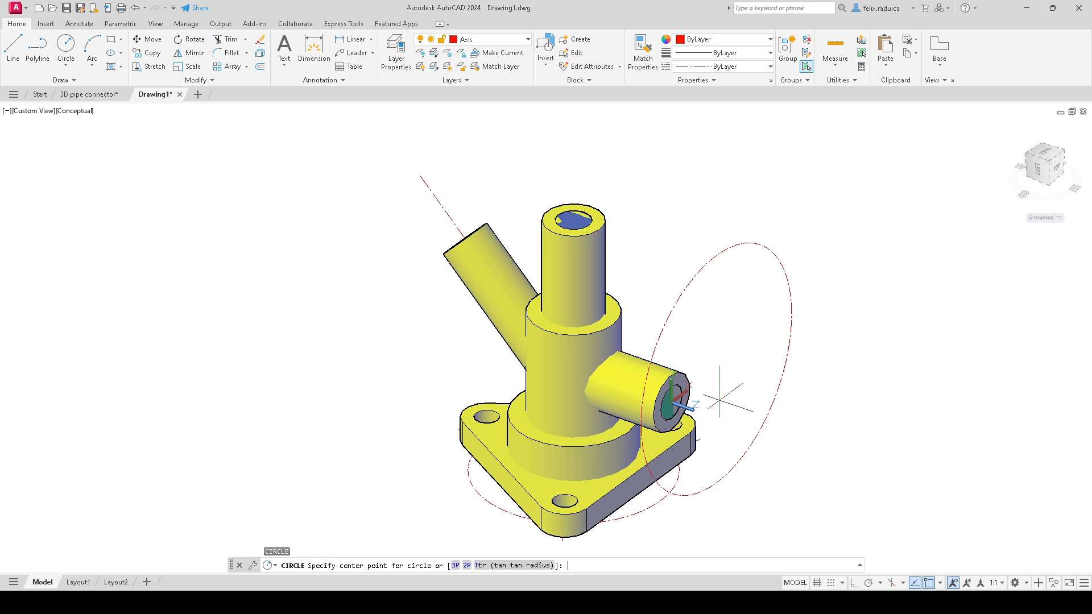
pyautogui.write('-30,0')
pyautogui.press('Return')
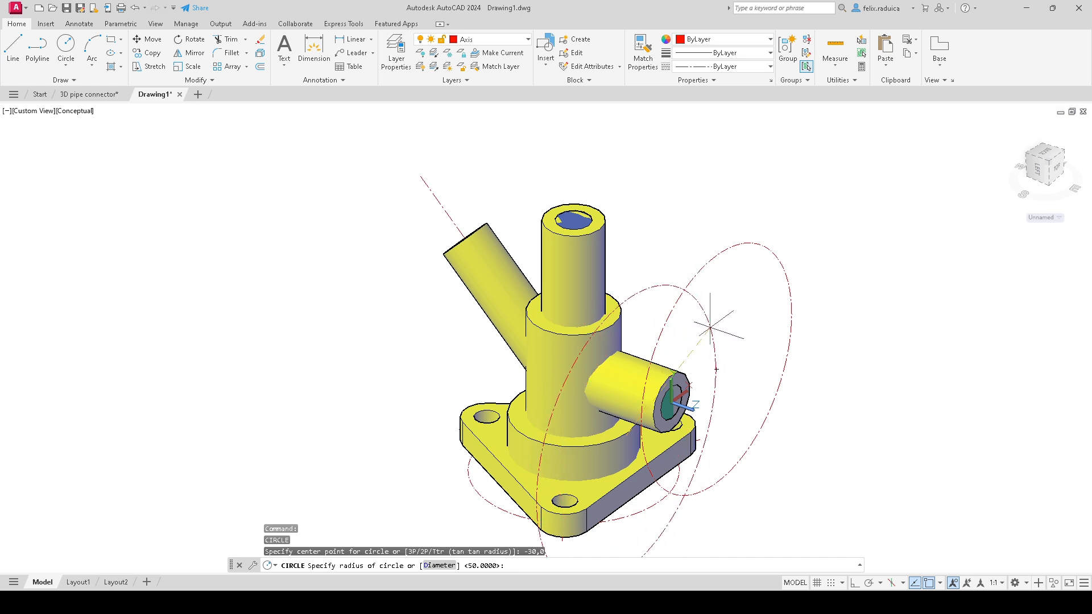
pyautogui.write('d')
pyautogui.press('Return')
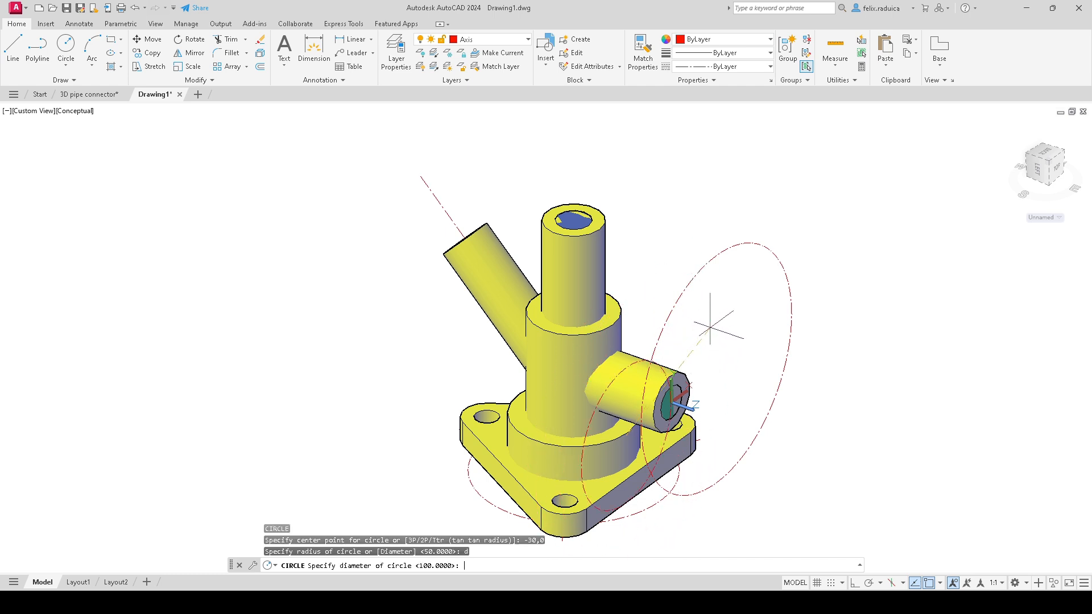
pyautogui.write('100')
pyautogui.press('Return')
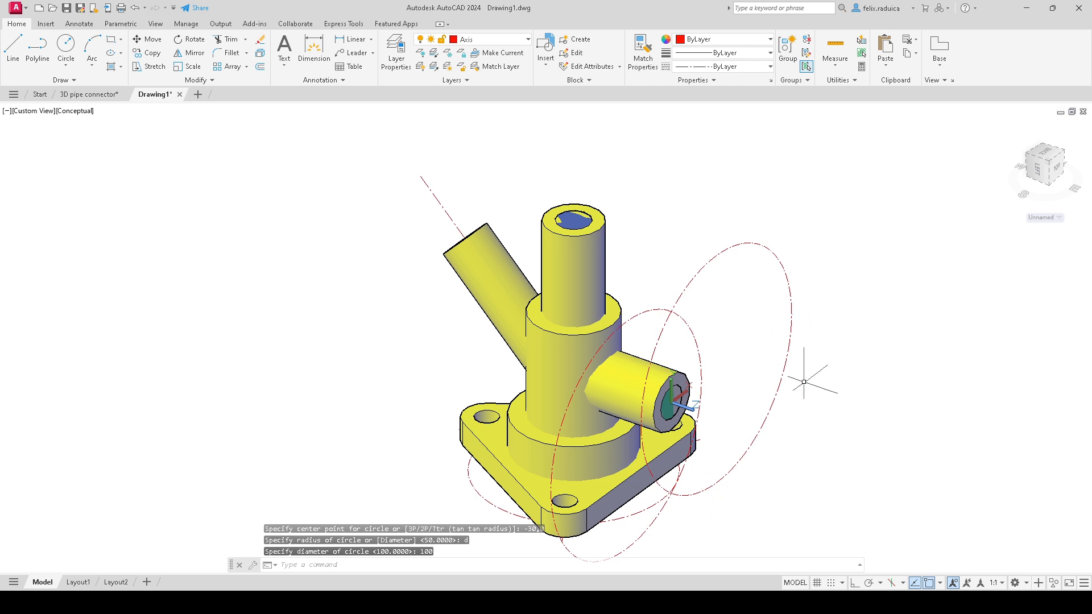
# Step: Try to trim the two overlapping circles at the side pipe's end with a fence selection
pyautogui.write('tr')
pyautogui.press('Return')
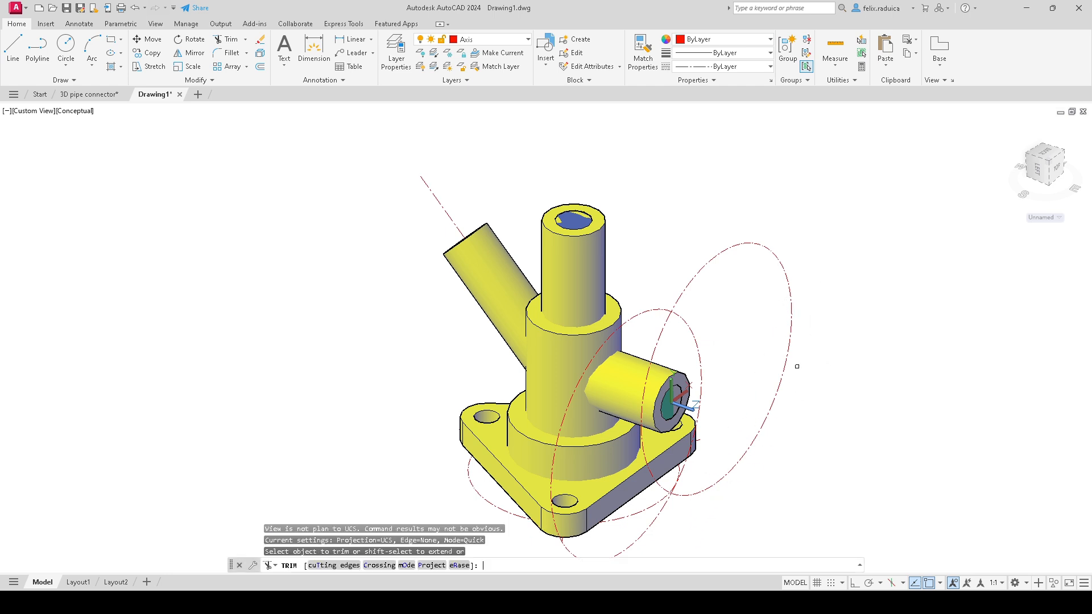
pyautogui.moveTo(738, 293); pyautogui.dragTo(676, 247)
pyautogui.click(645, 316)
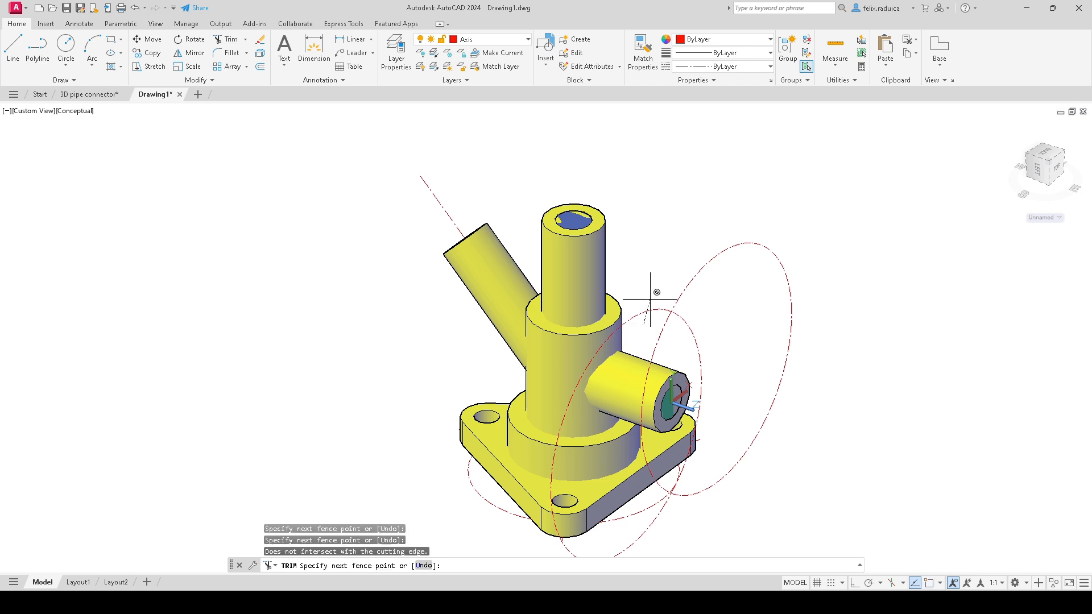
pyautogui.click(647, 309)
pyautogui.press('Escape')
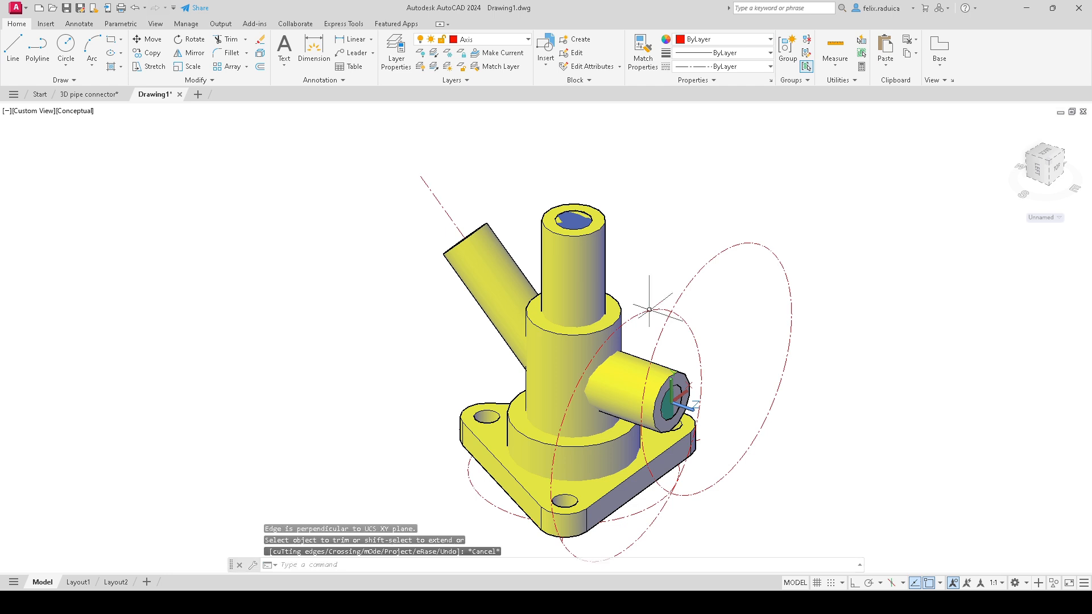
# Step: Try to trim the outer arcs of the two overlapping circles by picking each one individually
pyautogui.write('tr')
pyautogui.press('Return')
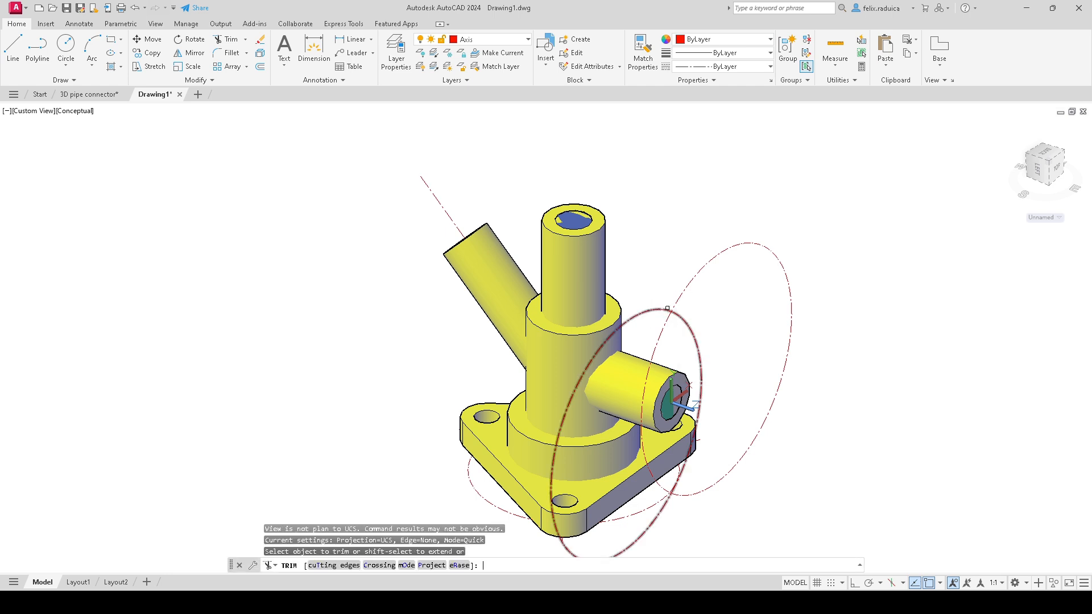
pyautogui.click(653, 307)
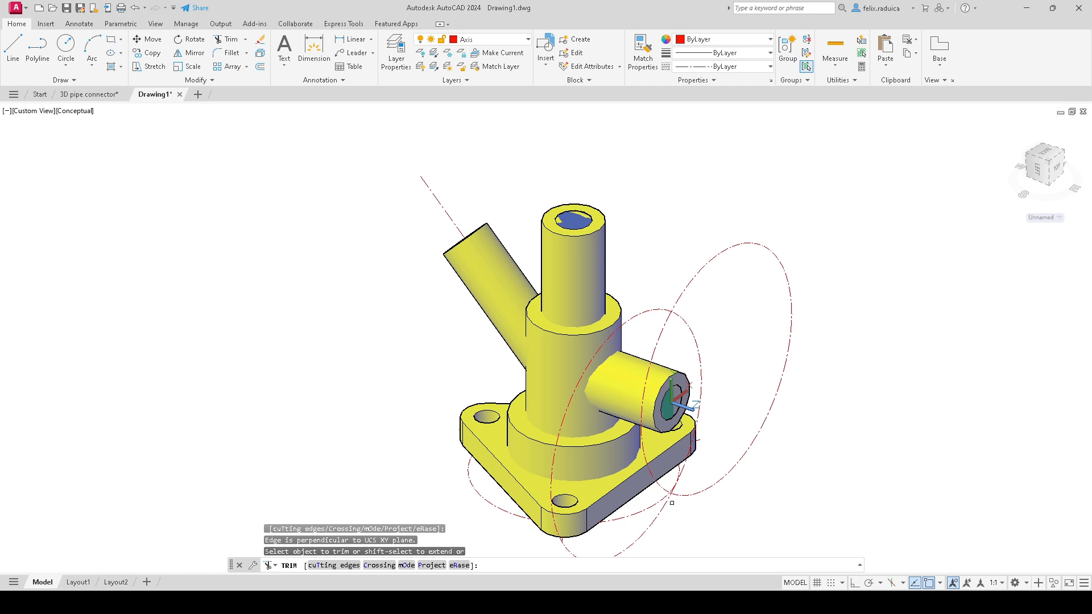
pyautogui.click(664, 347)
pyautogui.click(791, 320)
pyautogui.press('Escape')
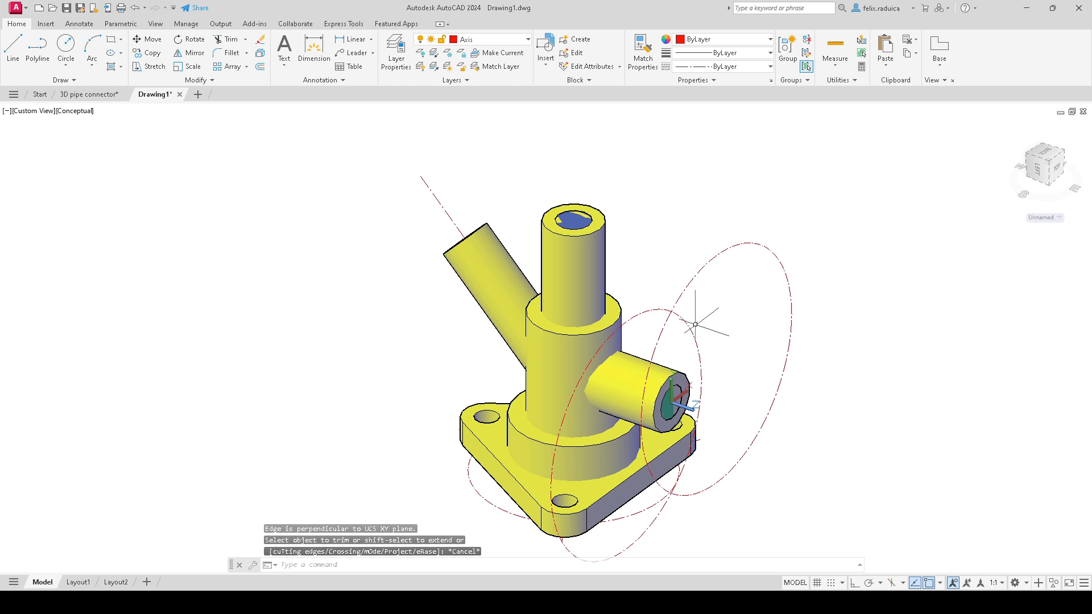
# Step: Try to fence-trim the overlapping circles from a slightly orbited view, and undo the view change
pyautogui.keyDown('shift'); pyautogui.moveTo(674, 357); pyautogui.dragTo(673, 349, button='middle'); pyautogui.keyUp('shift')
pyautogui.press('Return')
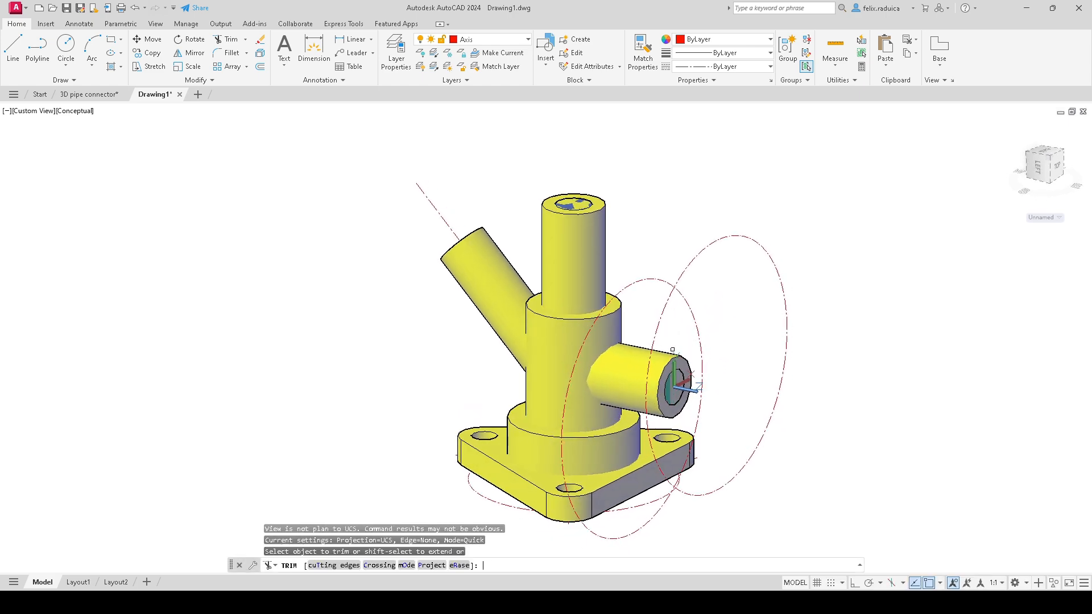
pyautogui.click(672, 350)
pyautogui.click(676, 276)
pyautogui.click(695, 284)
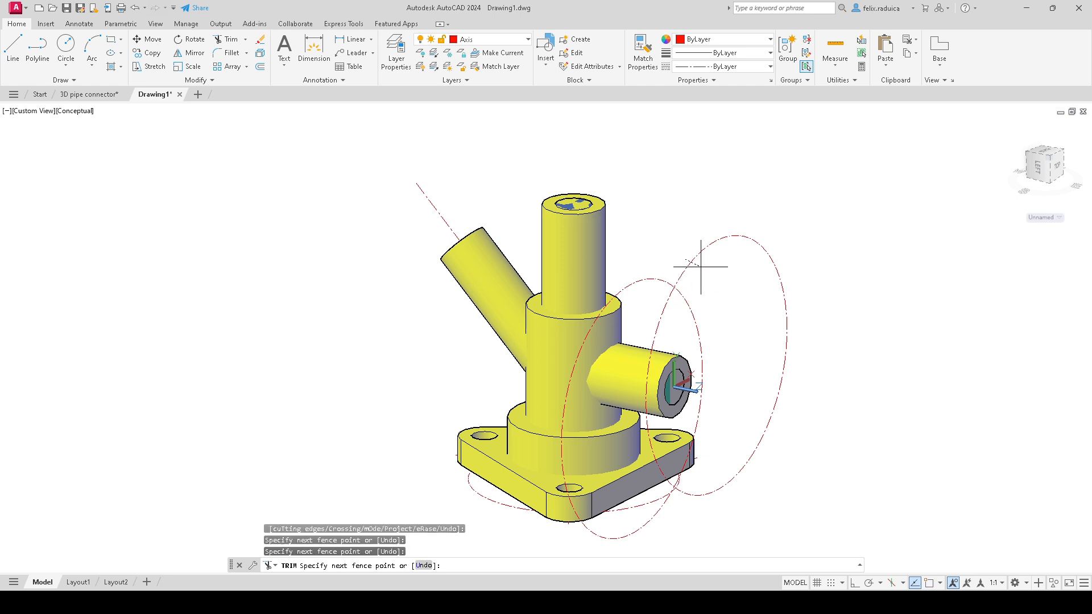
pyautogui.press('Return')
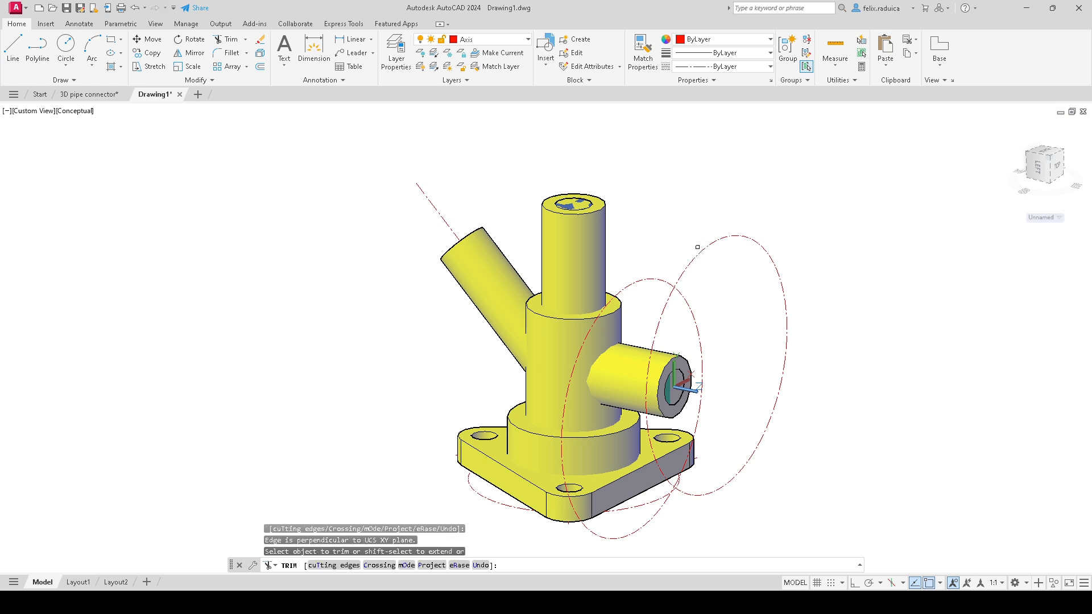
pyautogui.press('Escape')
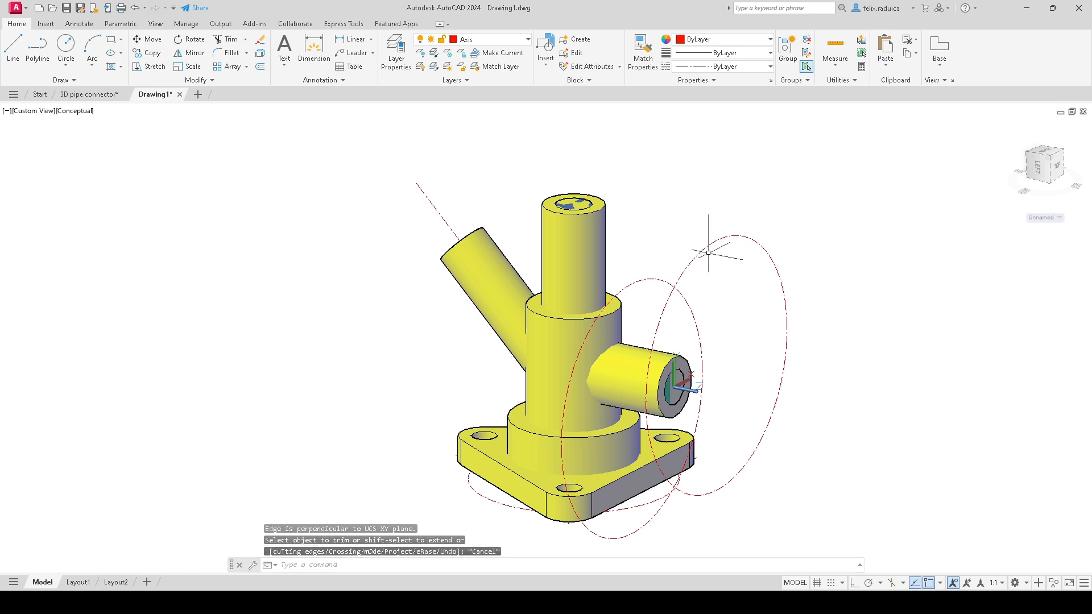
pyautogui.hotkey('ctrl', 'z')
# Step: Trim off the outer arc of the circle centered at 30,0, using the circle centered at -30,0 as the cutting edge
pyautogui.write('tr')
pyautogui.press('Return')
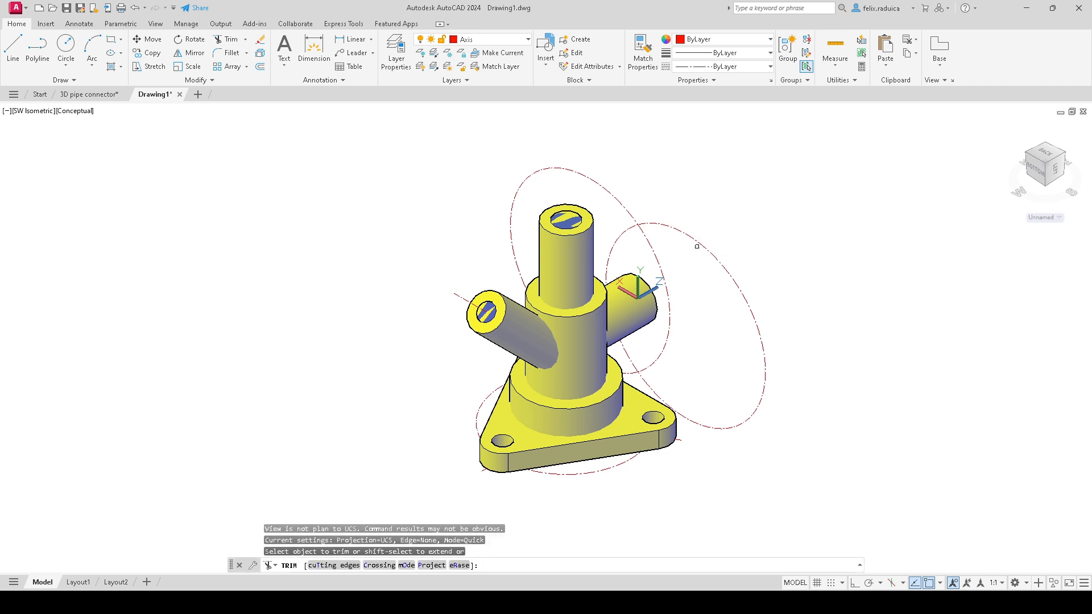
pyautogui.click(697, 246)
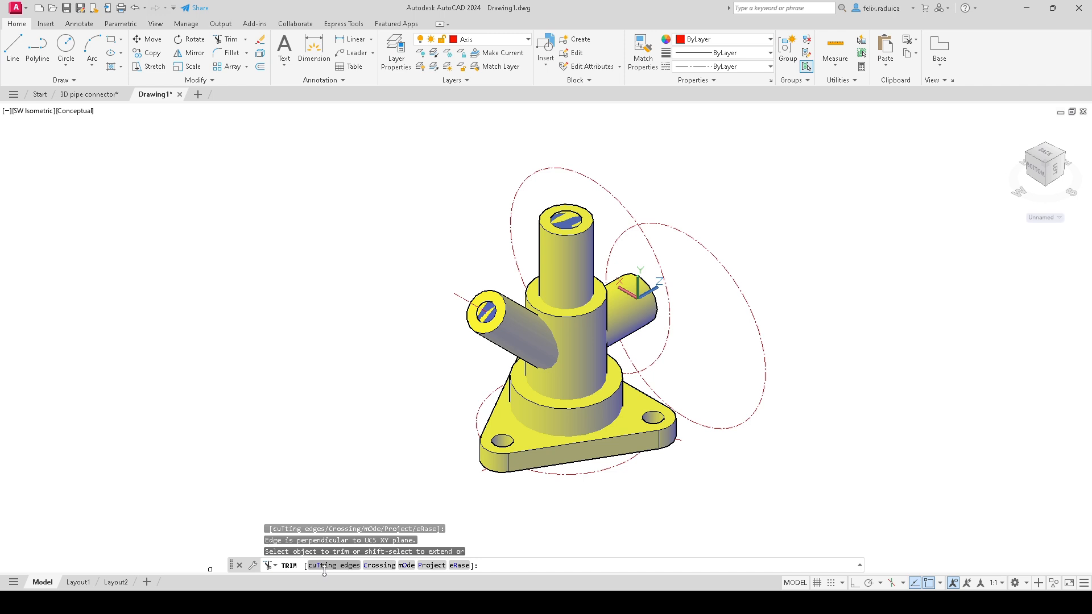
pyautogui.click(341, 566)
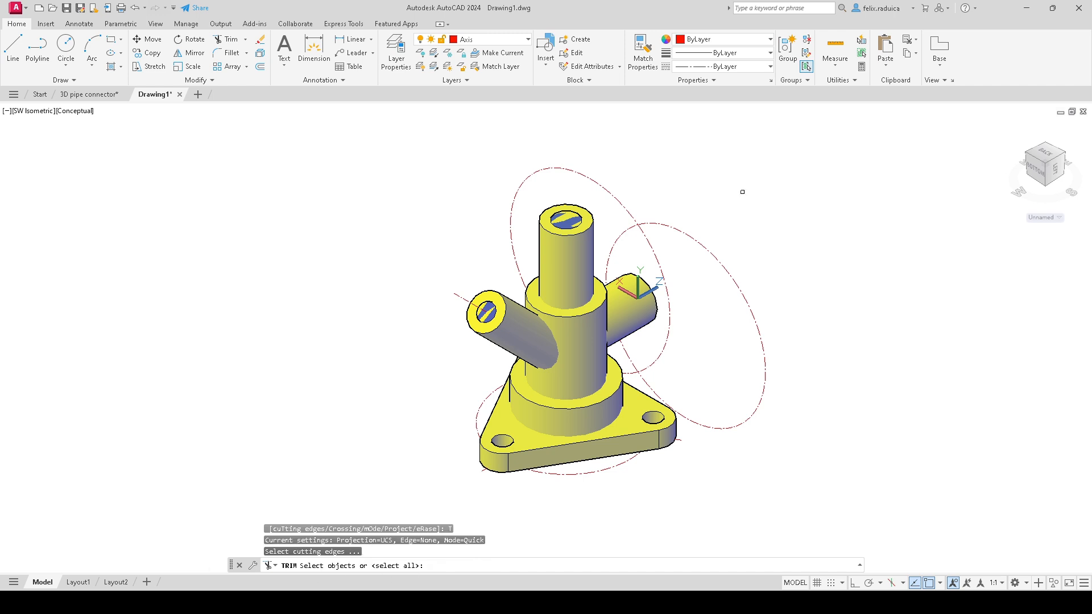
pyautogui.click(676, 233)
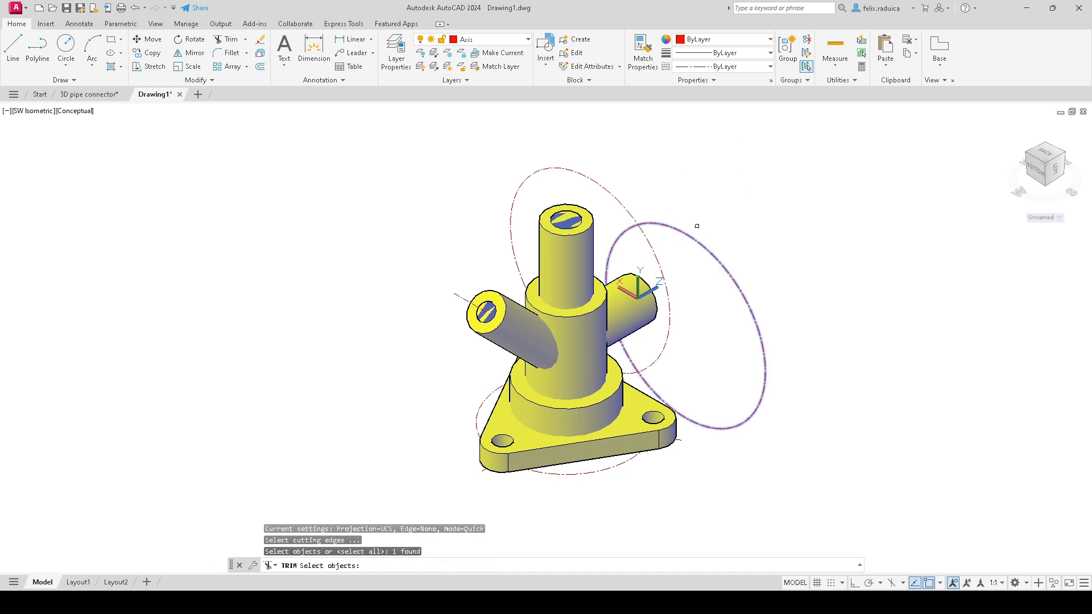
pyautogui.press('Return')
pyautogui.click(621, 199)
pyautogui.click(600, 310)
pyautogui.press('Return')
pyautogui.press('Return')
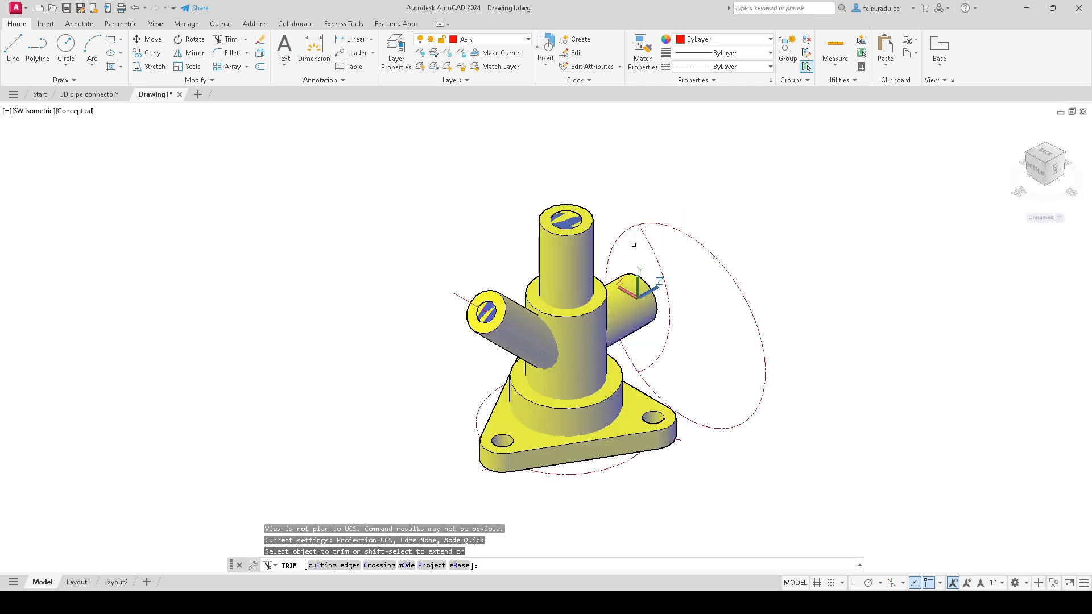
pyautogui.write('c')
pyautogui.press('Return')
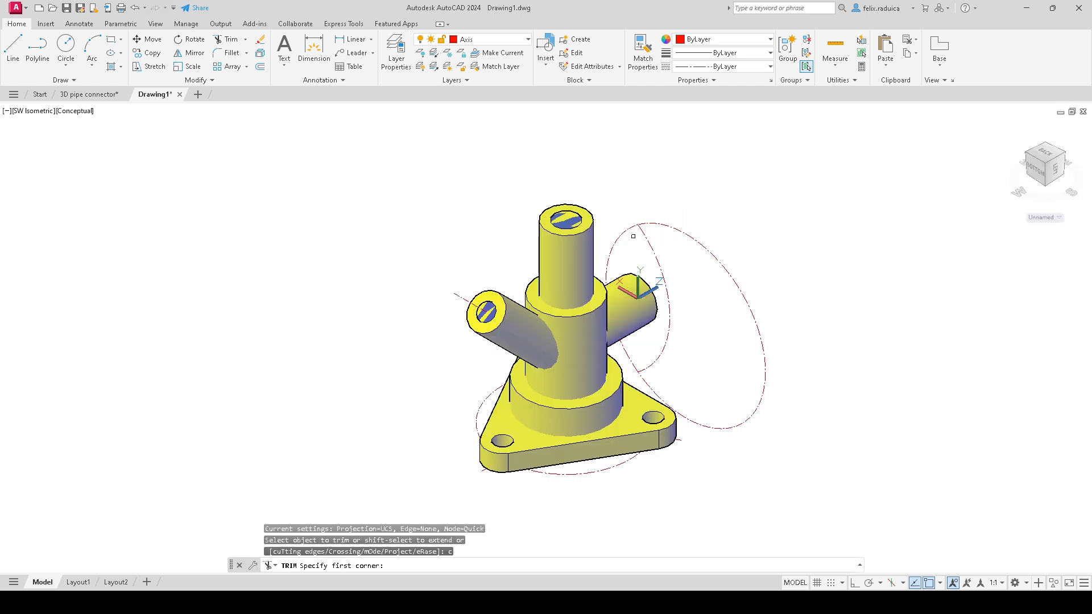
pyautogui.click(626, 230)
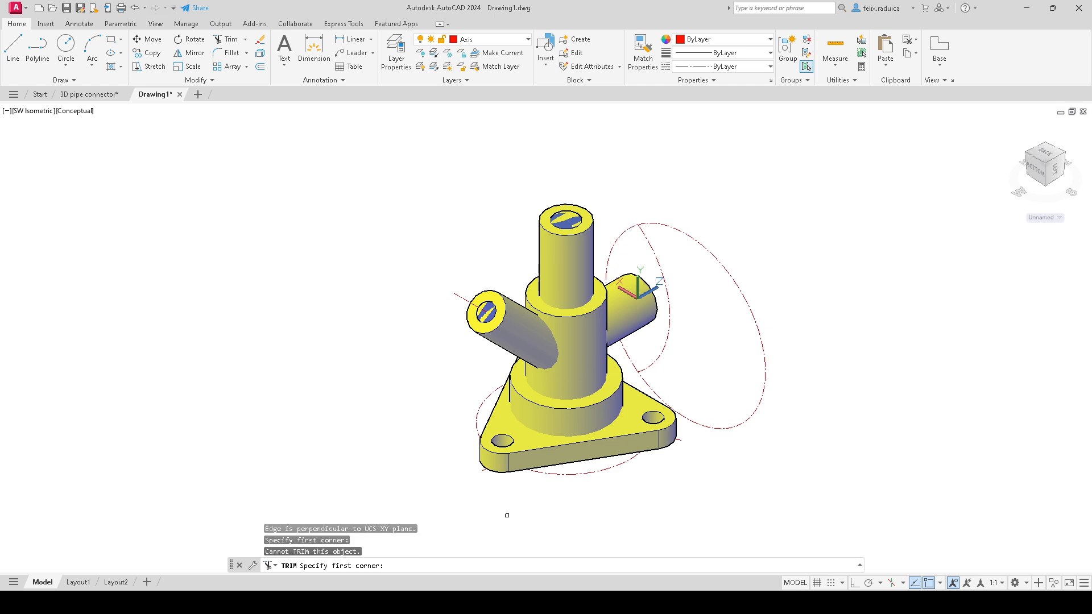
pyautogui.press('Escape')
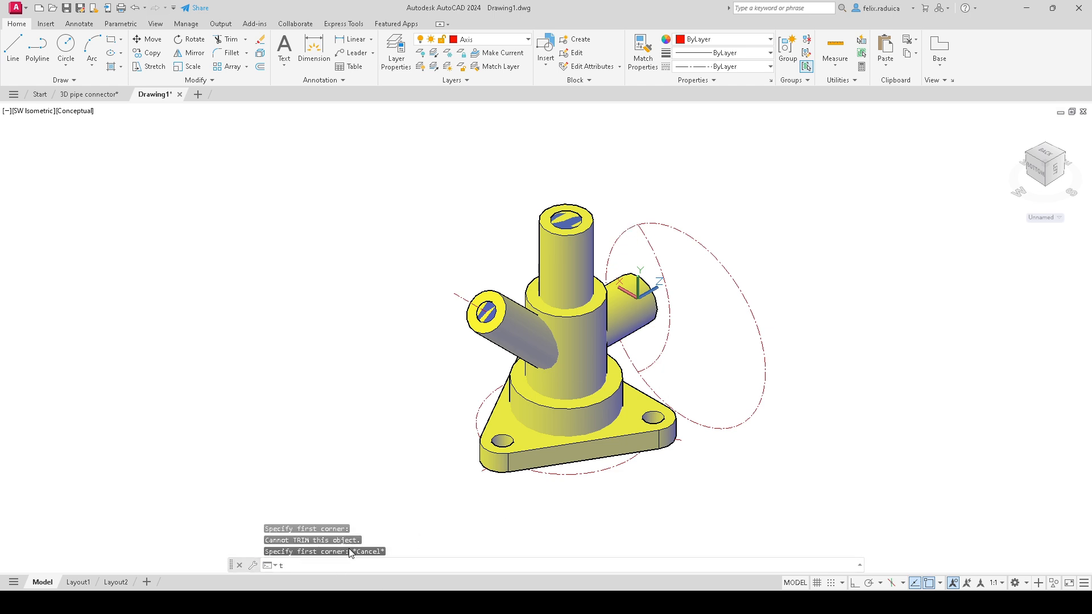
# Step: Trim off the outer arc of the circle centered at -30,0, using the trimmed arc of the other circle as the cutting edge
pyautogui.press('Return')
pyautogui.click(334, 565)
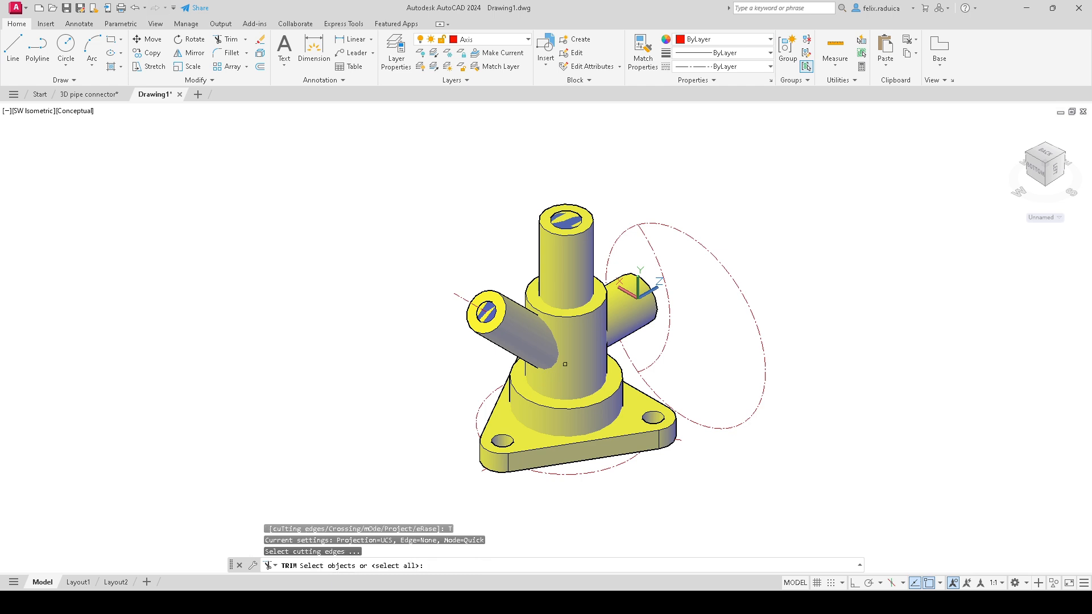
pyautogui.click(648, 244)
pyautogui.press('Return')
pyautogui.click(710, 252)
pyautogui.press('Return')
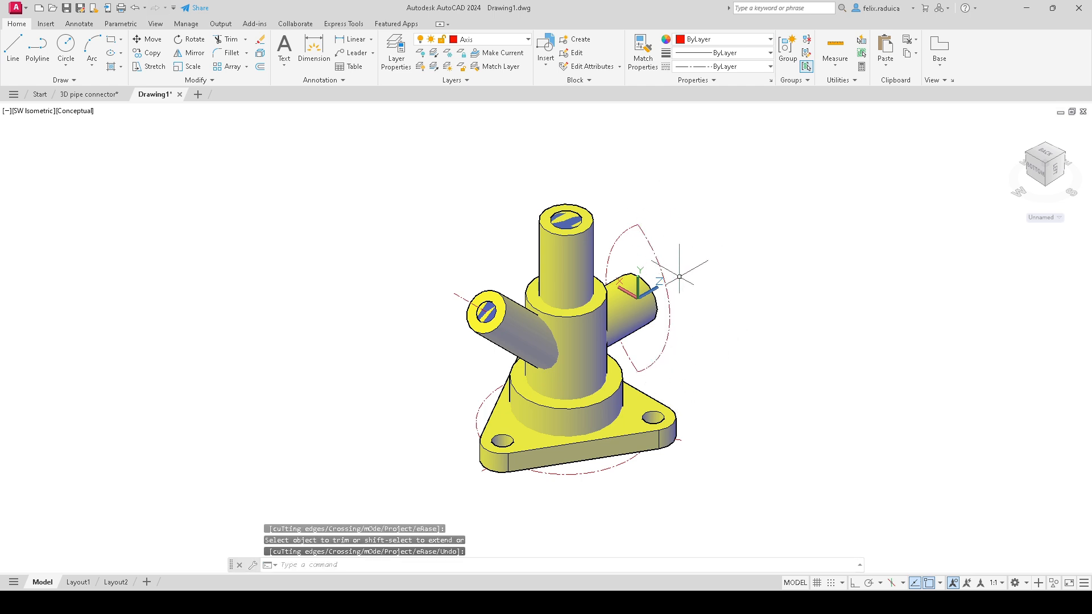
# Step: Draw a circle of radius 10 tangent to both lens arcs near the flange profile's upper tip
pyautogui.write('c')
pyautogui.press('Return')
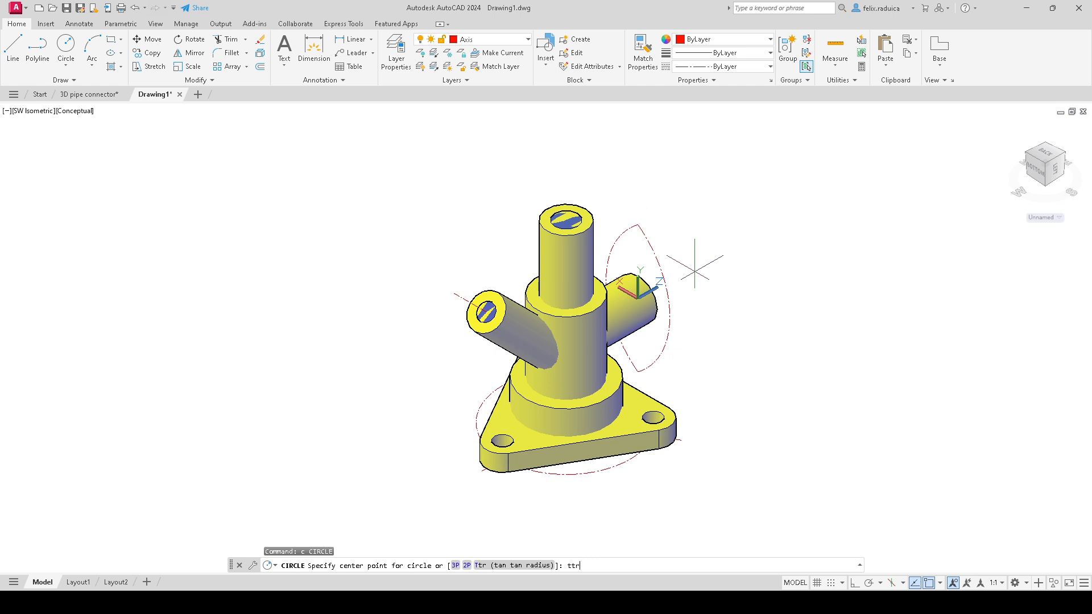
pyautogui.write('ttr')
pyautogui.press('Return')
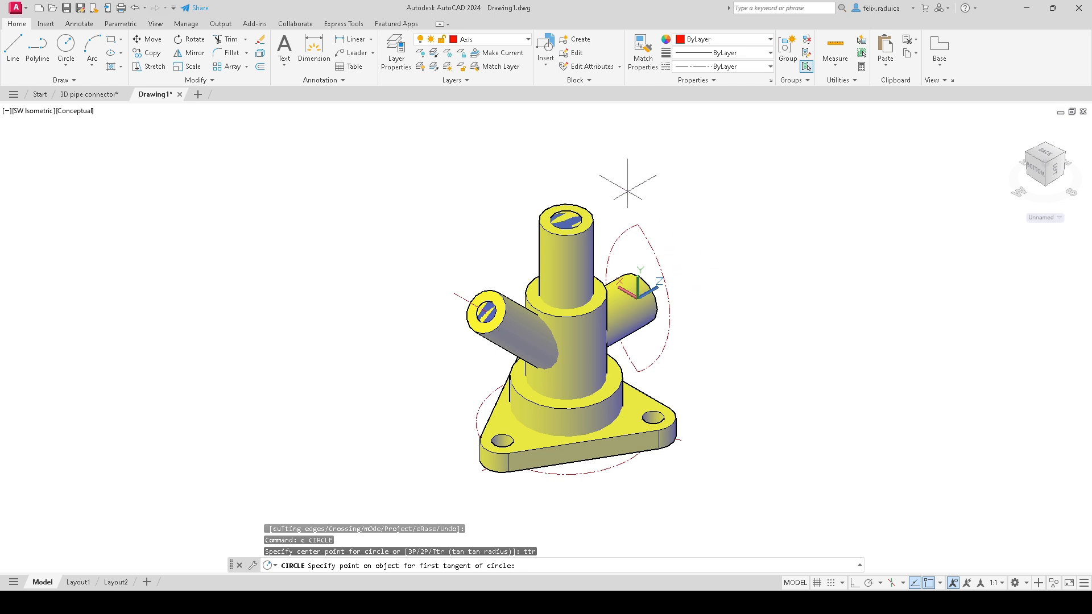
pyautogui.click(618, 238)
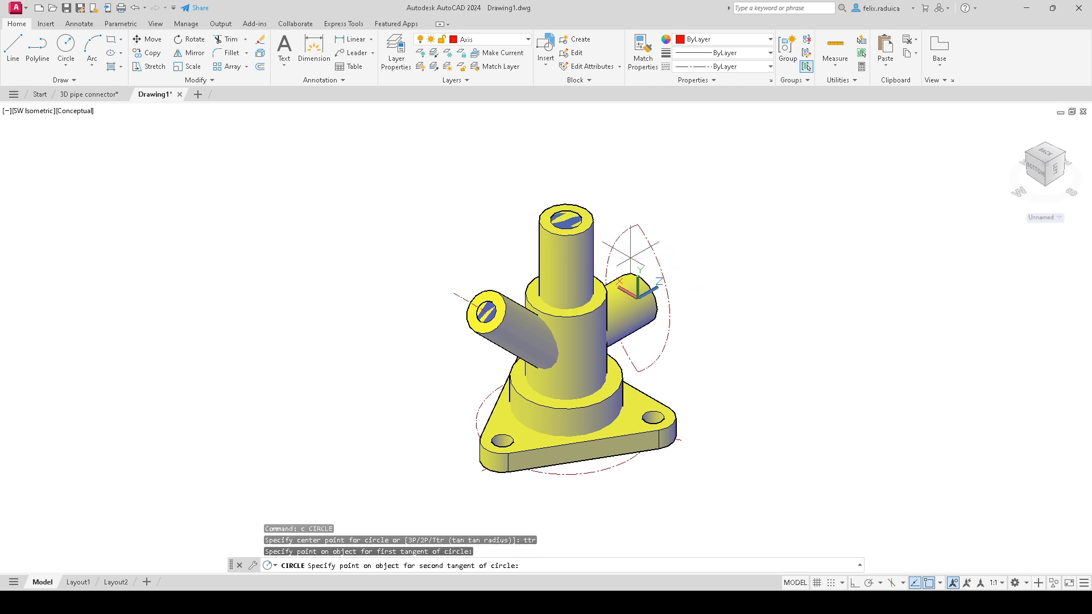
pyautogui.click(652, 247)
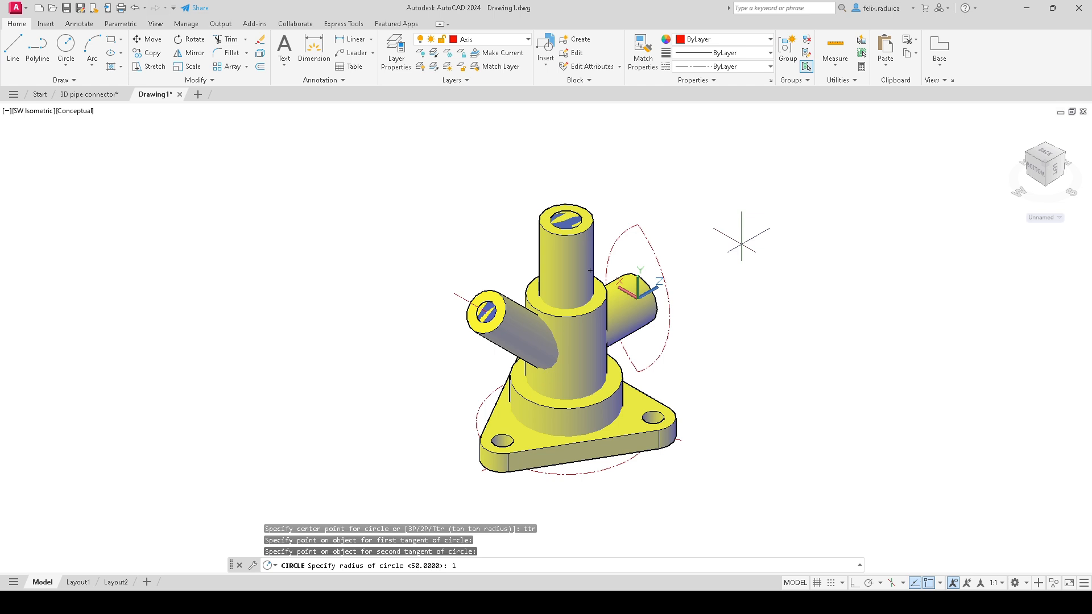
pyautogui.press('Return')
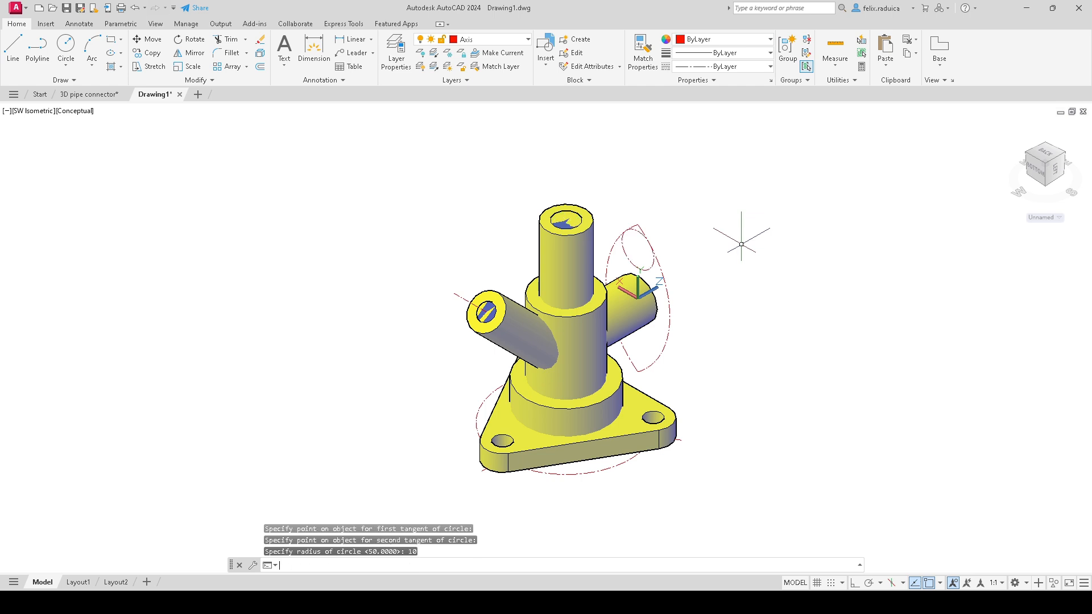
# Step: Trim the pointed upper tip off both lens arcs, using the tangent circle there as the cutting edge
pyautogui.write('tr')
pyautogui.press('Return')
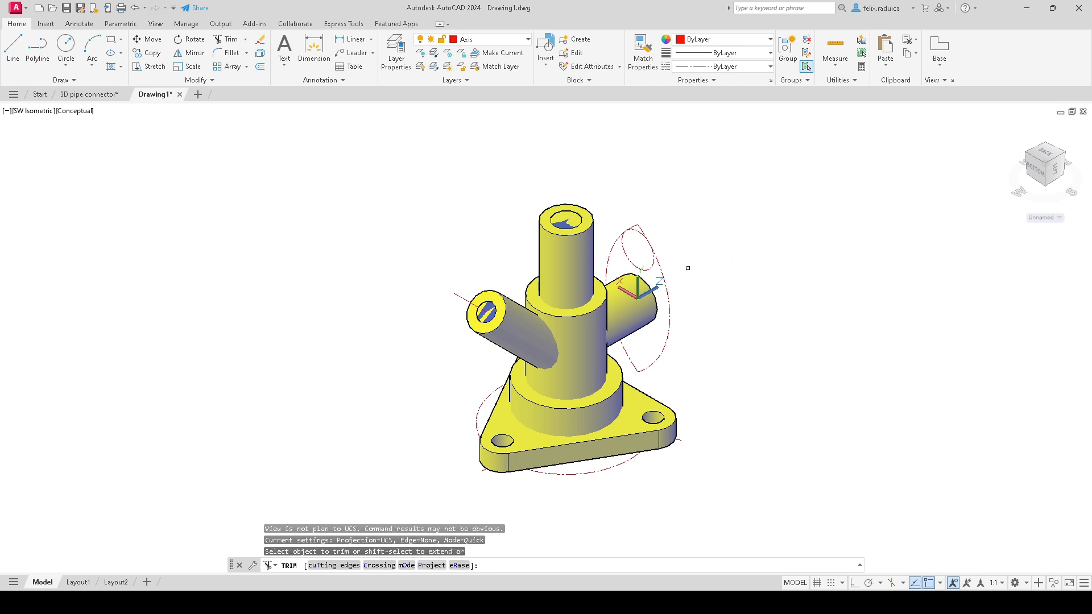
pyautogui.click(653, 269)
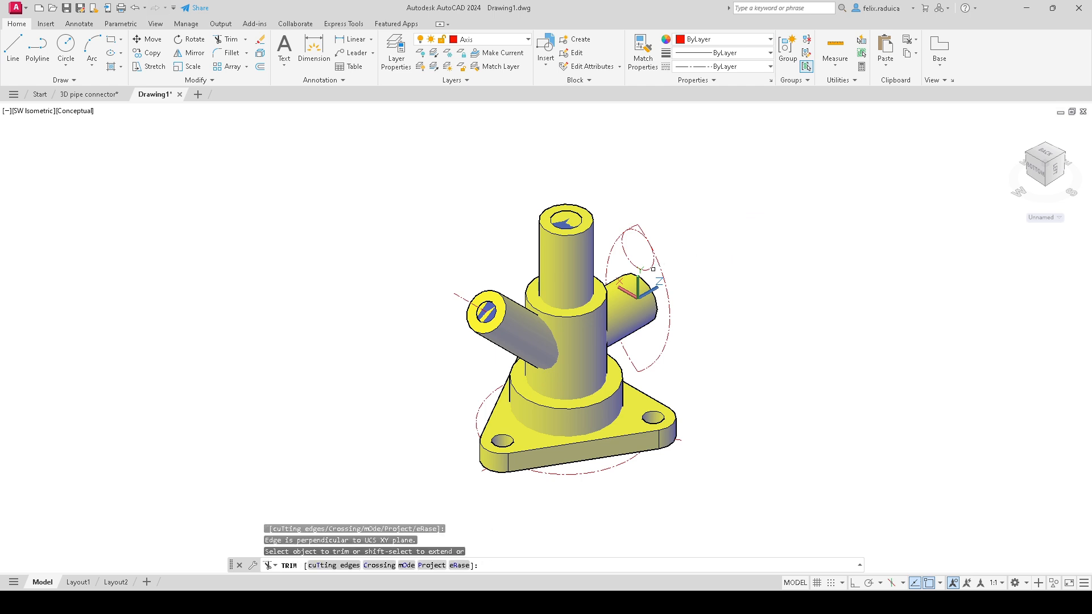
pyautogui.write('t')
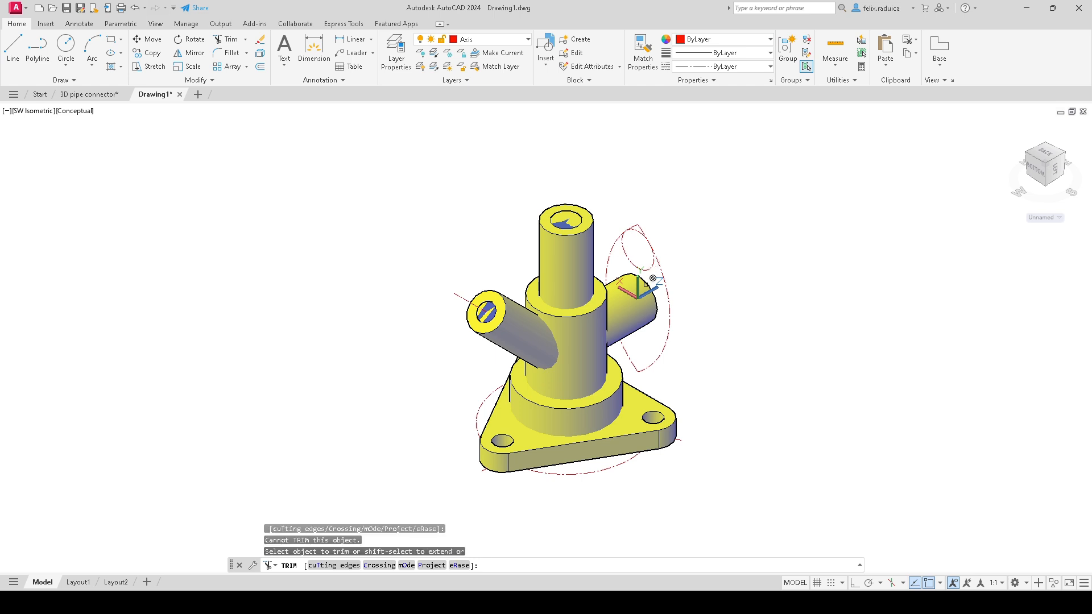
pyautogui.press('Return')
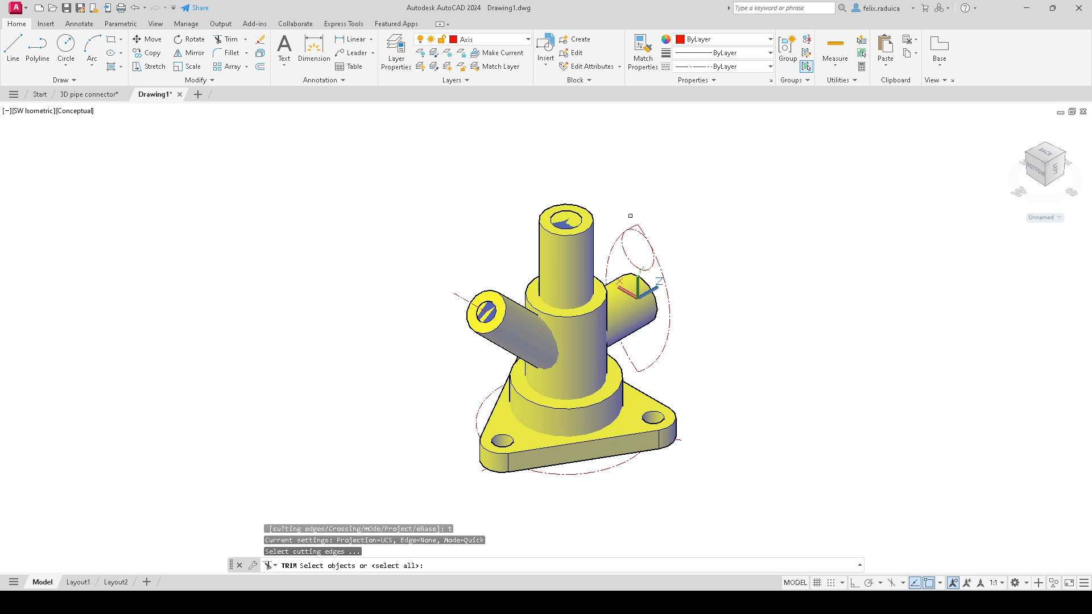
pyautogui.scroll(2, 629, 218)
pyautogui.click(662, 285)
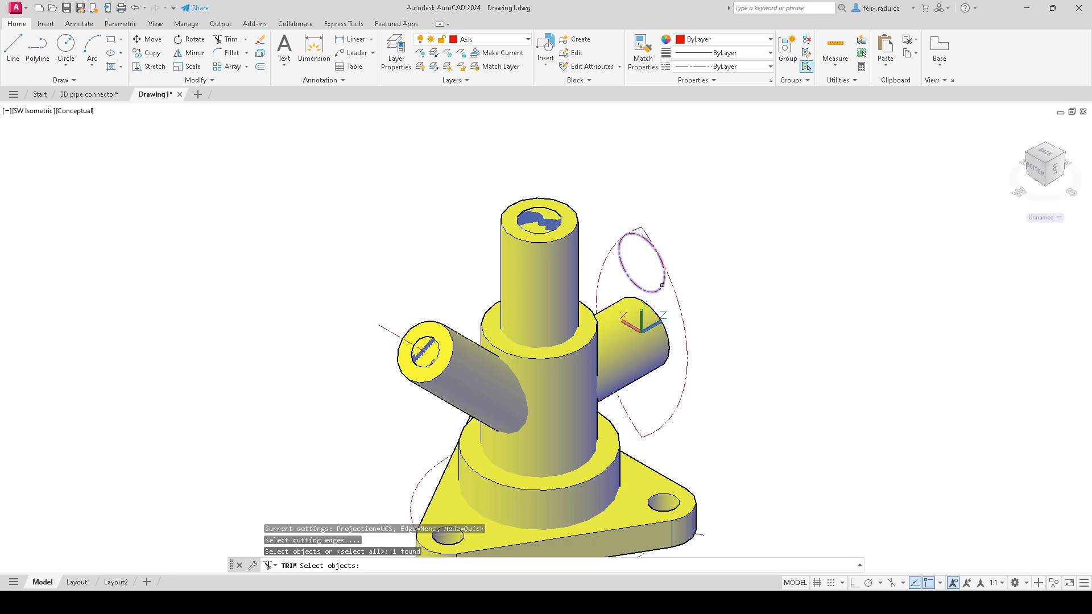
pyautogui.press('Return')
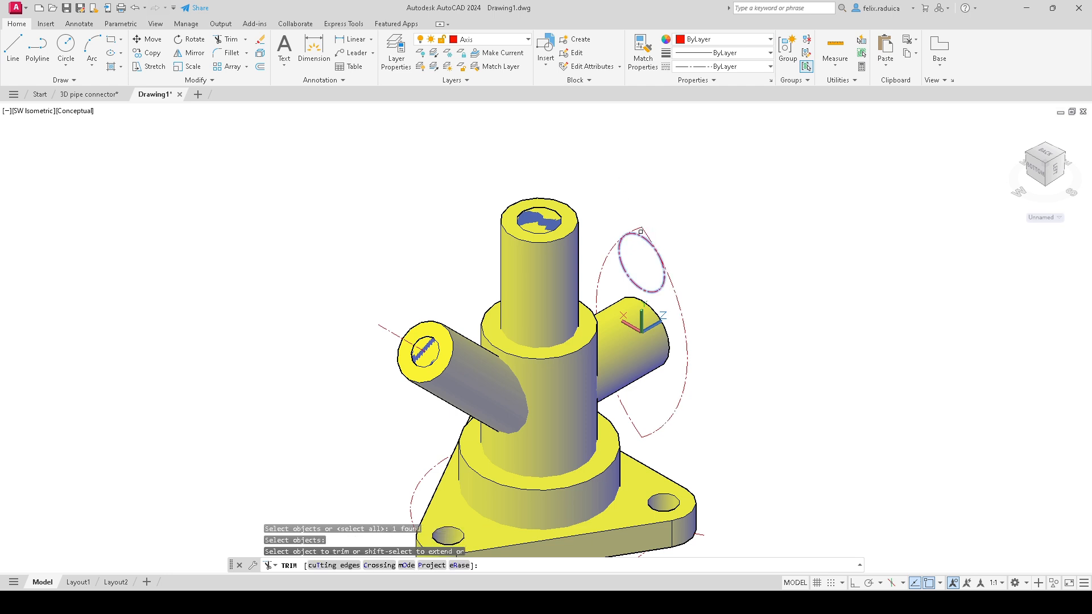
pyautogui.click(644, 229)
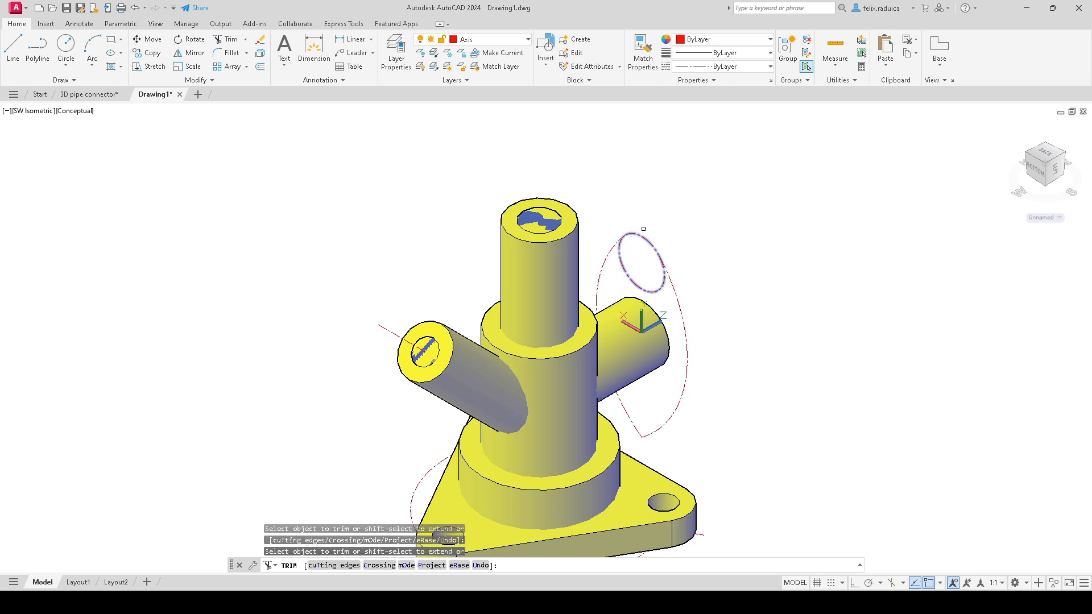
pyautogui.press('Return')
# Step: Trim away the inner part of the upper tangent circle, using the two lens arcs as cutting edges
pyautogui.press('Return')
pyautogui.write('t')
pyautogui.press('Return')
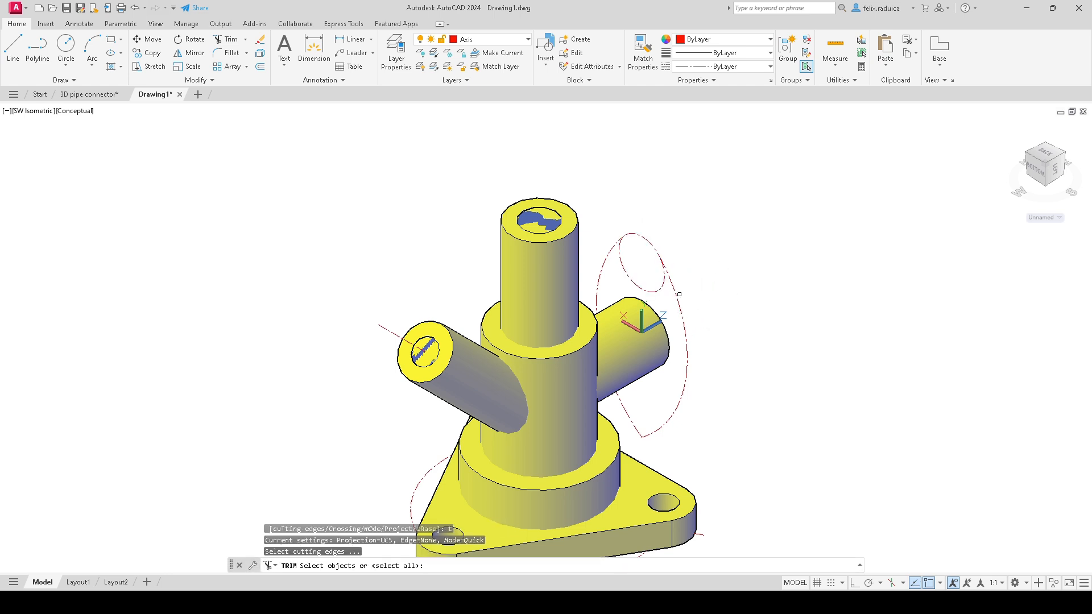
pyautogui.click(677, 292)
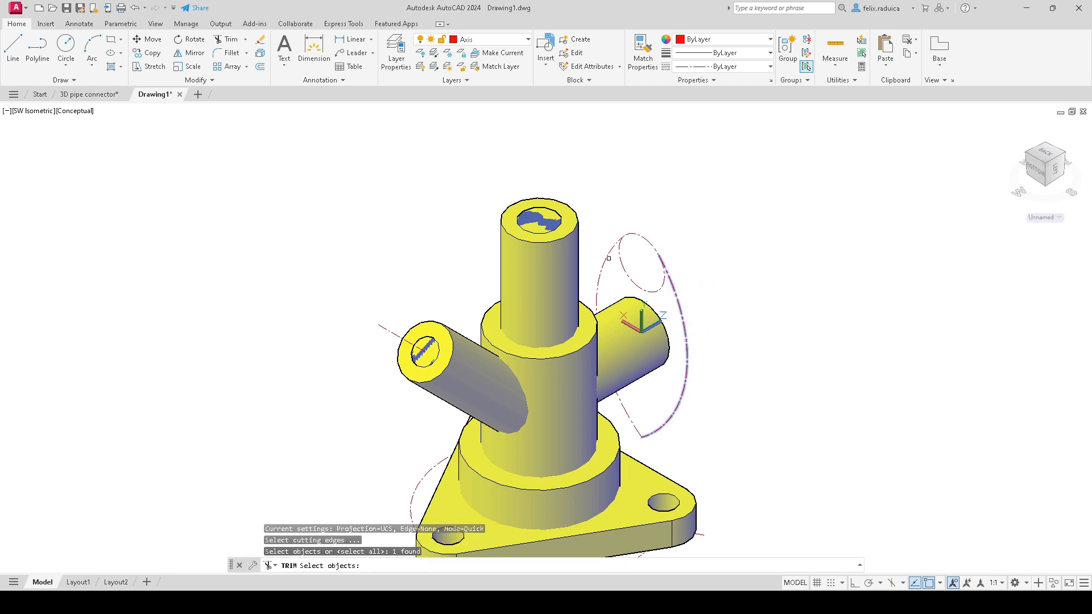
pyautogui.press('Return')
pyautogui.click(650, 296)
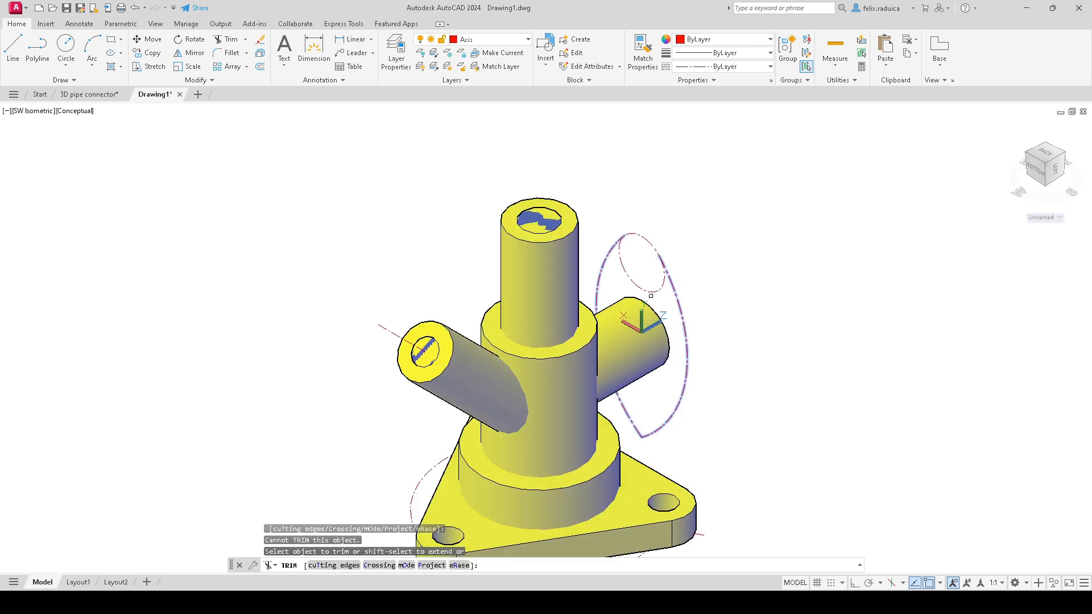
pyautogui.click(648, 288)
pyautogui.press('Return')
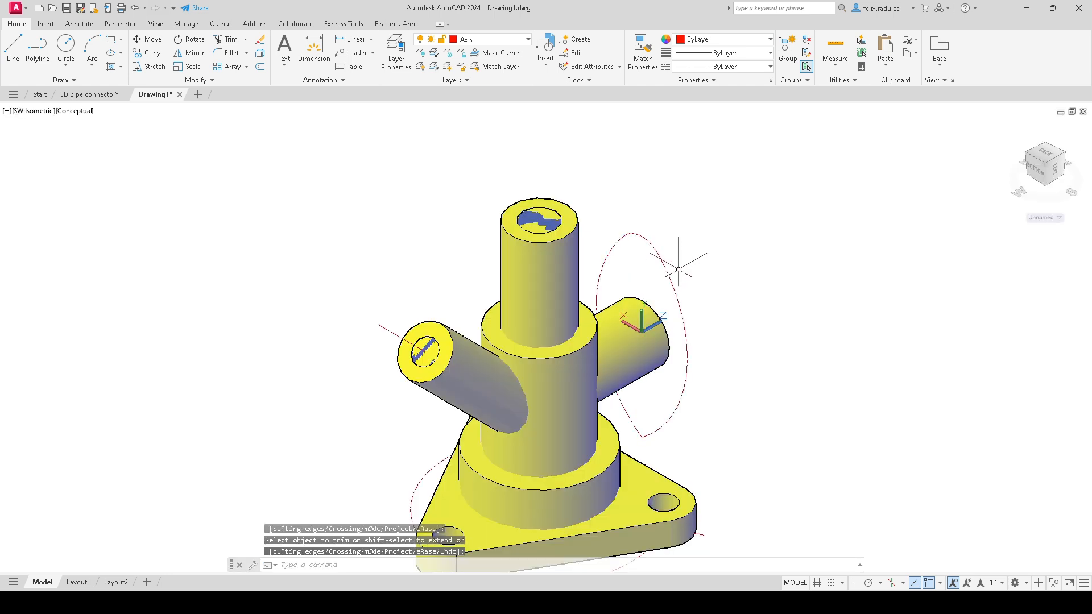
# Step: Draw a circle of diameter 10 concentric with the rounded upper end of the flange profile
pyautogui.write('c')
pyautogui.press('Return')
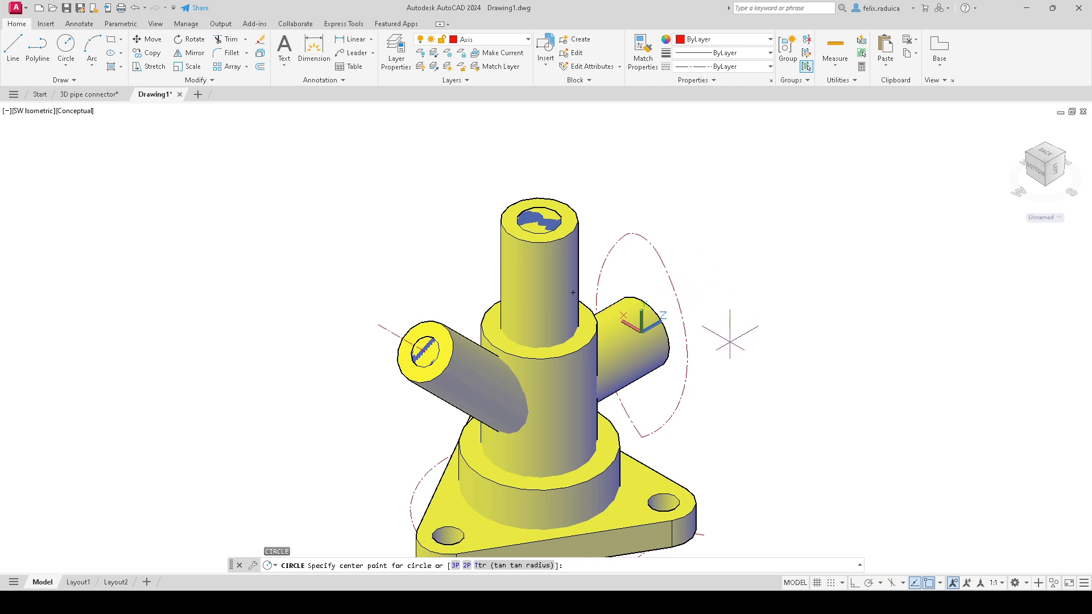
pyautogui.click(641, 263)
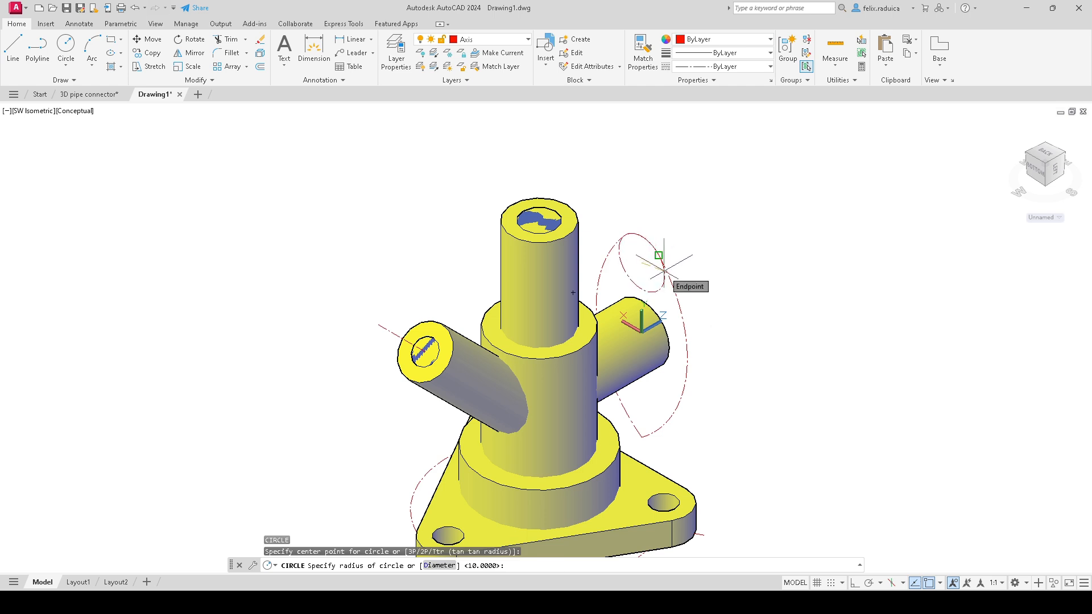
pyautogui.write('d')
pyautogui.press('Return')
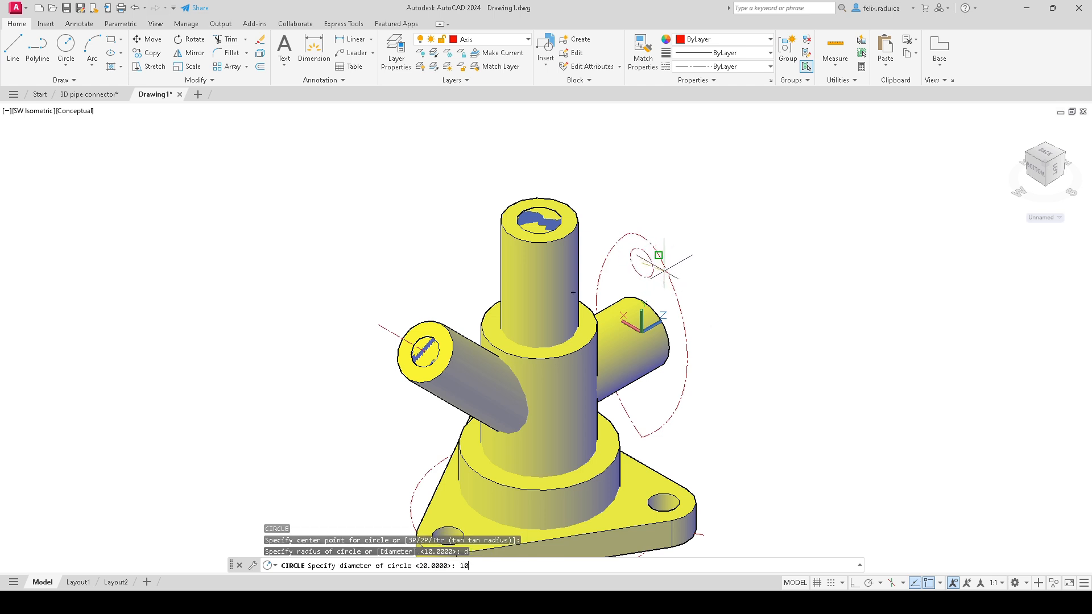
pyautogui.press('Return')
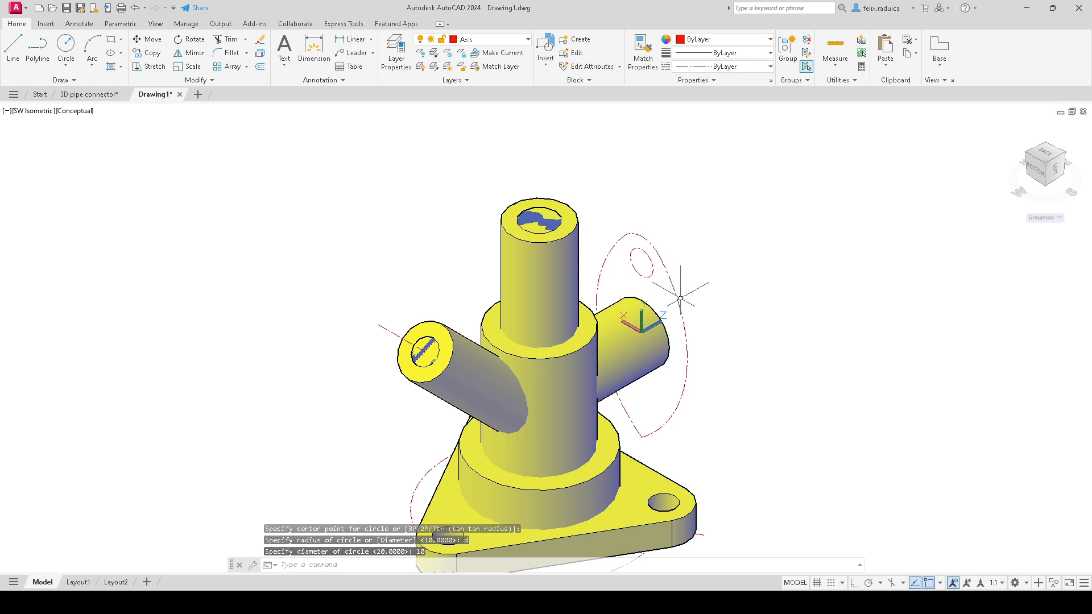
# Step: Draw a circle of radius 10 tangent to both lens arcs near the flange profile's lower tip
pyautogui.scroll(-2, 666, 319)
pyautogui.scroll(3, 669, 375)
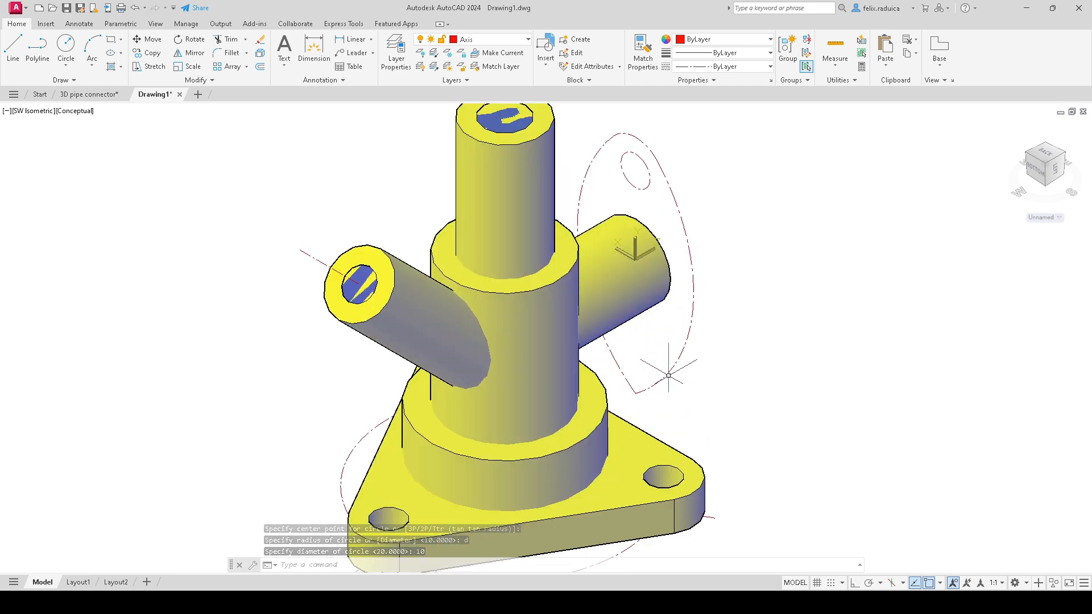
pyautogui.press('Return')
pyautogui.write('ttr')
pyautogui.press('Return')
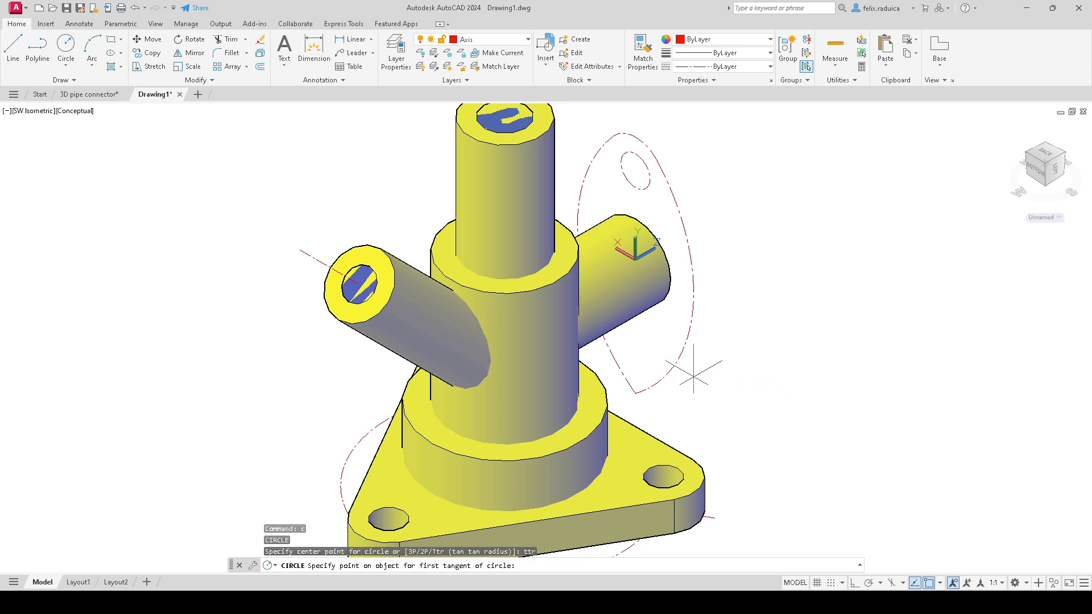
pyautogui.click(609, 358)
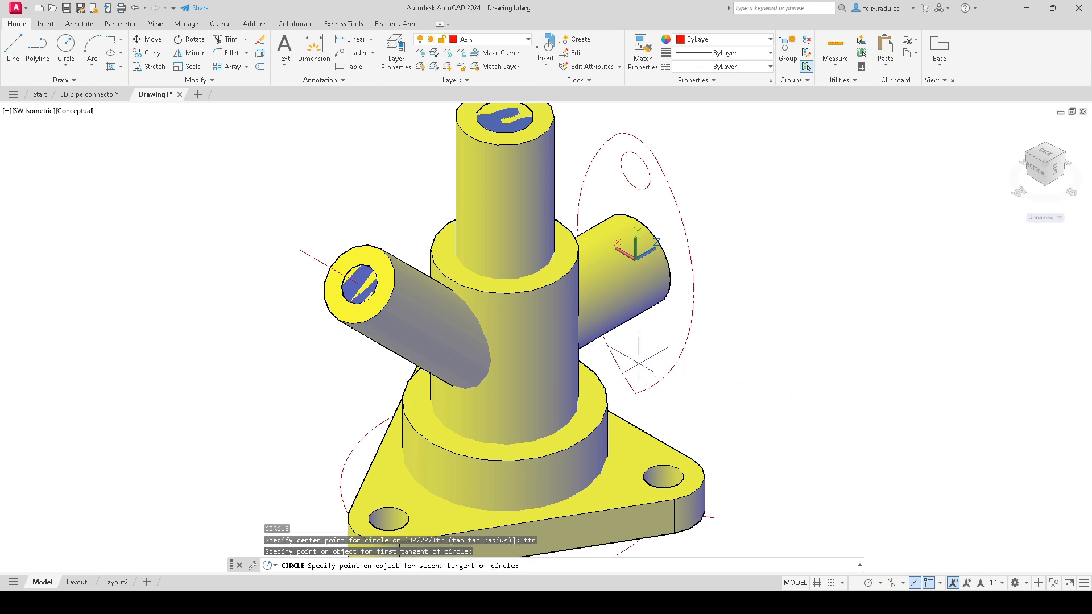
pyautogui.click(672, 369)
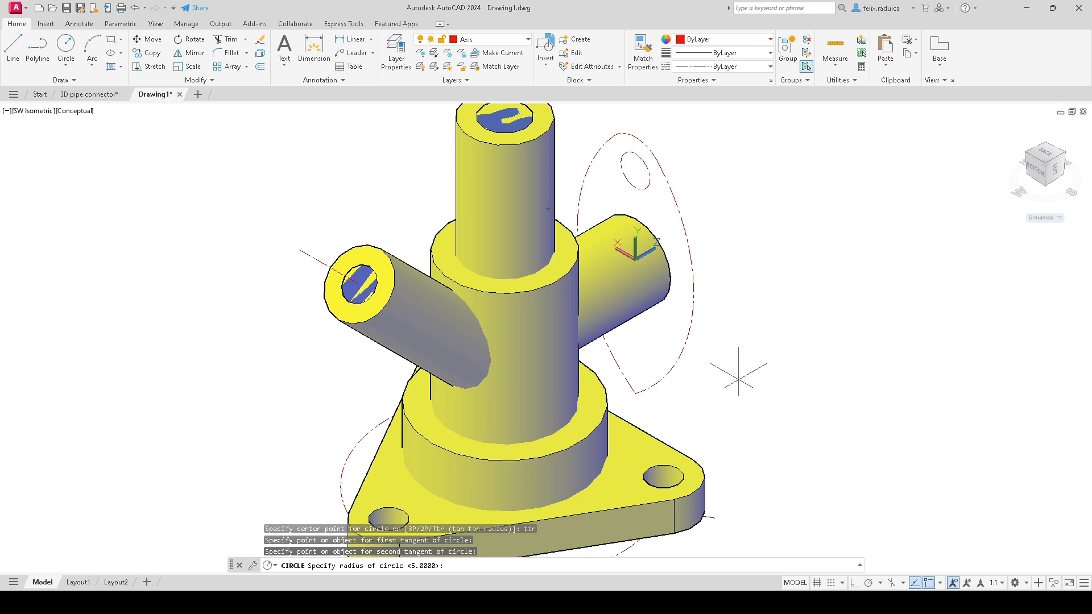
pyautogui.press('Return')
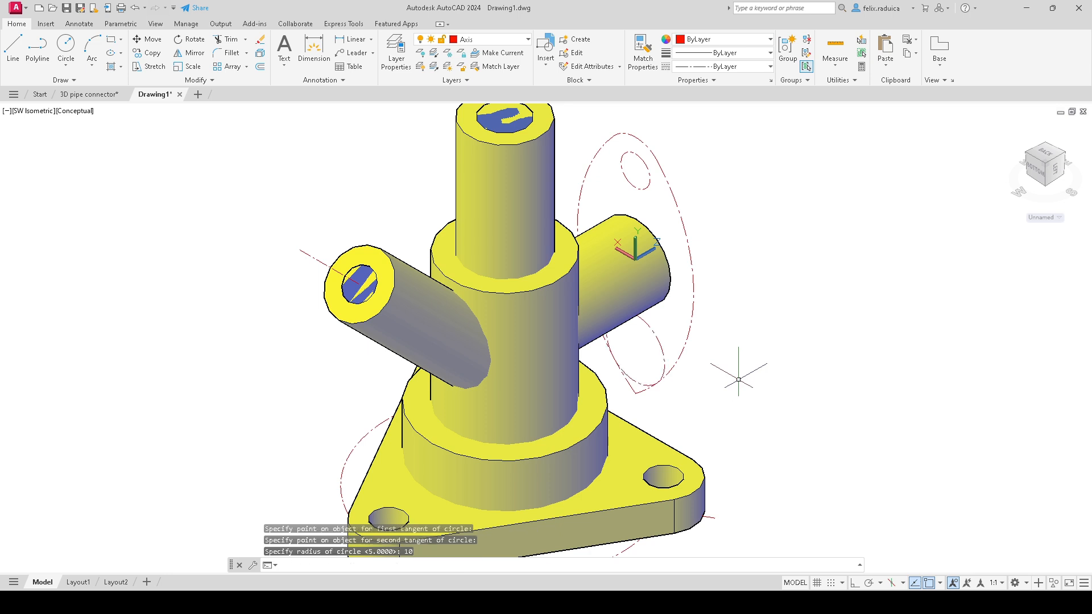
# Step: Trim the pointed lower tip off both lens arcs, using the tangent circle there as the cutting edge
pyautogui.write('tr')
pyautogui.press('Return')
pyautogui.write('t')
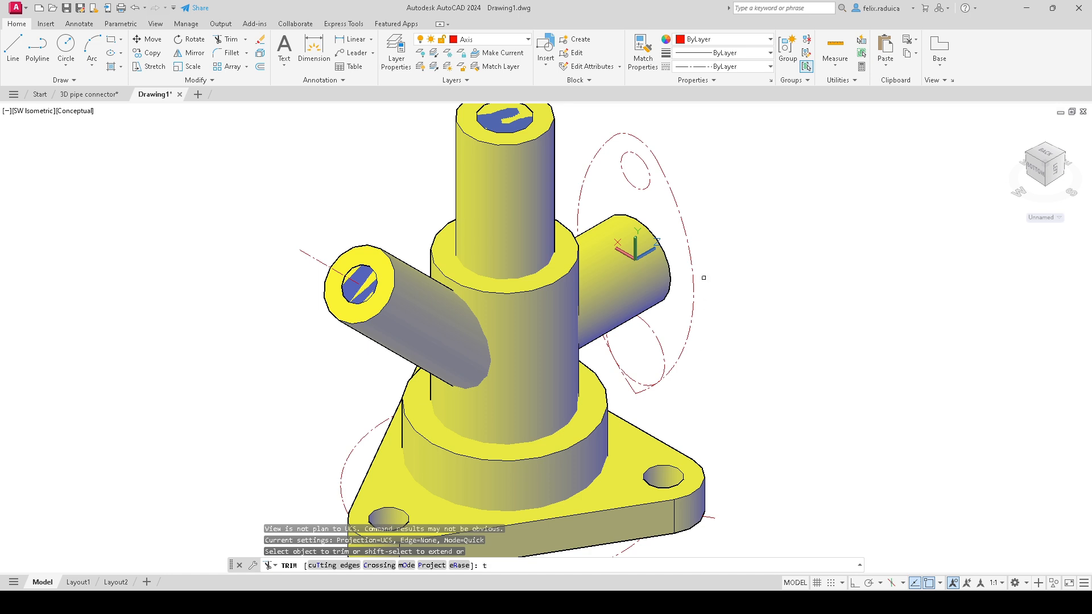
pyautogui.press('Return')
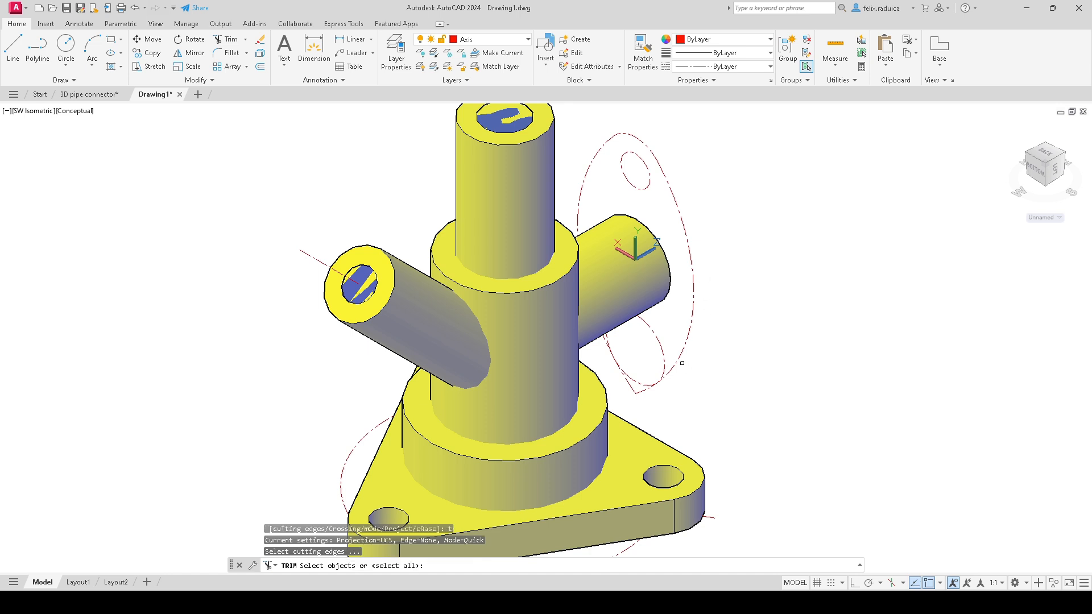
pyautogui.click(663, 354)
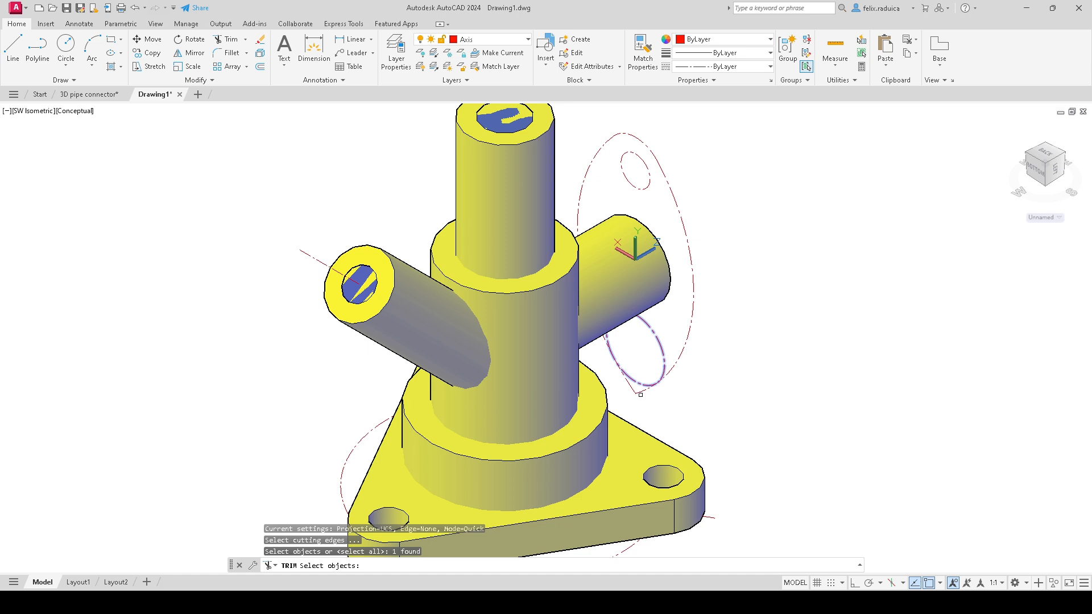
pyautogui.press('Return')
pyautogui.press('Return')
# Step: Trim away the inner part of the lower tangent circle, using only the two lens arcs as cutting edges
pyautogui.press('Return')
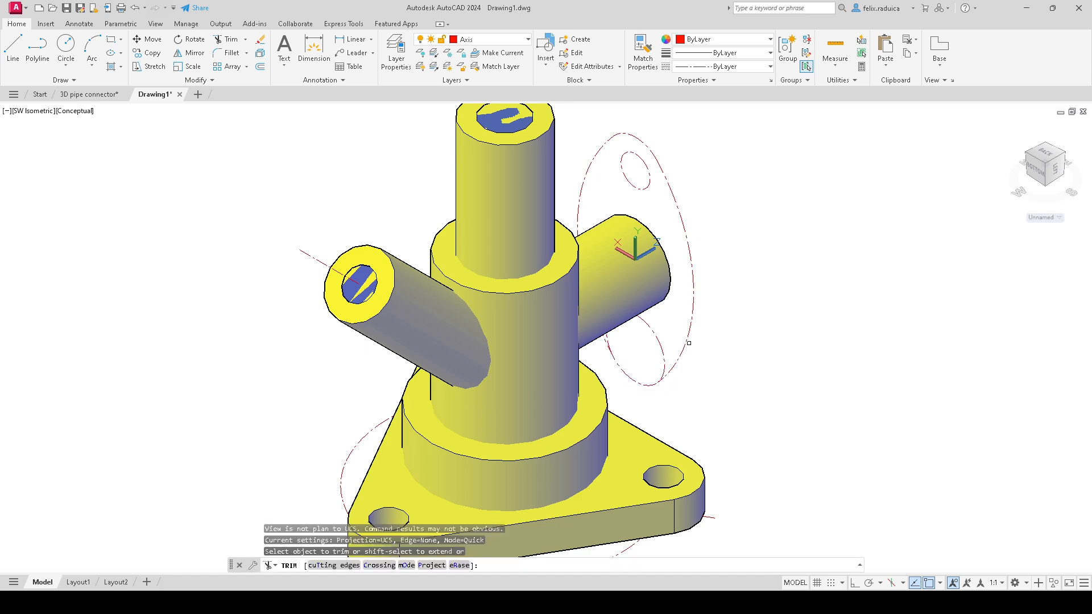
pyautogui.click(689, 342)
pyautogui.write('t')
pyautogui.press('Return')
pyautogui.click(685, 345)
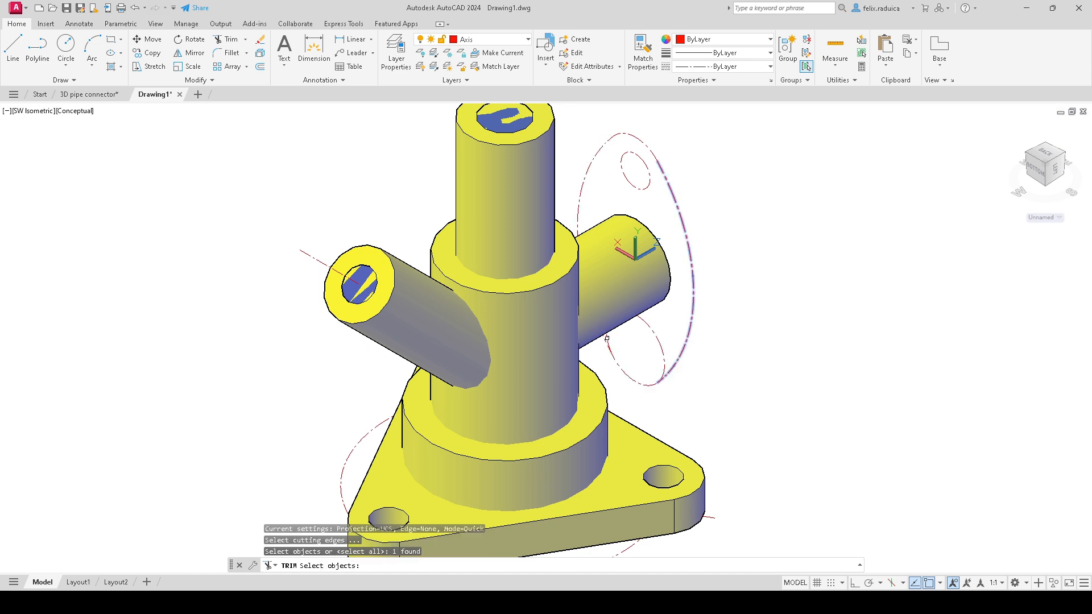
pyautogui.click(610, 341)
pyautogui.scroll(6, 622, 354)
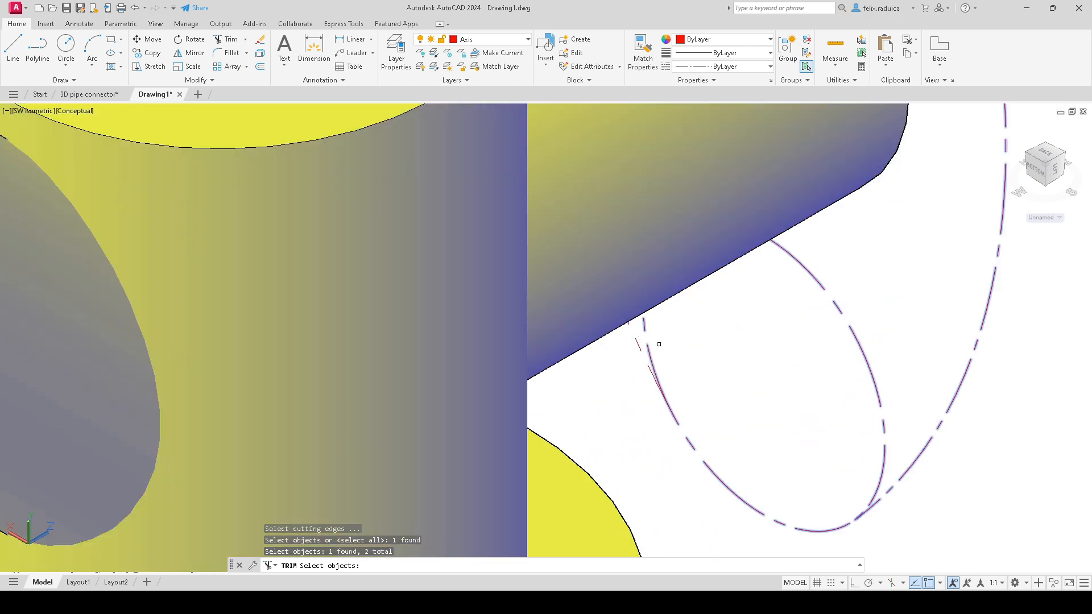
pyautogui.click(642, 336)
pyautogui.click(642, 337)
pyautogui.click(640, 349)
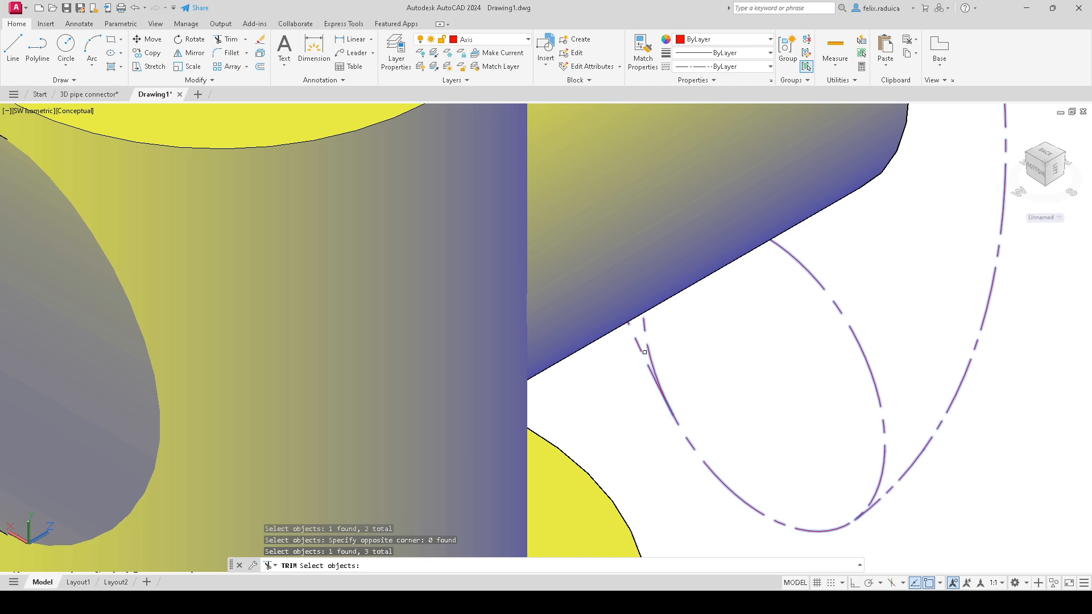
pyautogui.keyDown('shift'); pyautogui.click(645, 326); pyautogui.keyUp('shift')
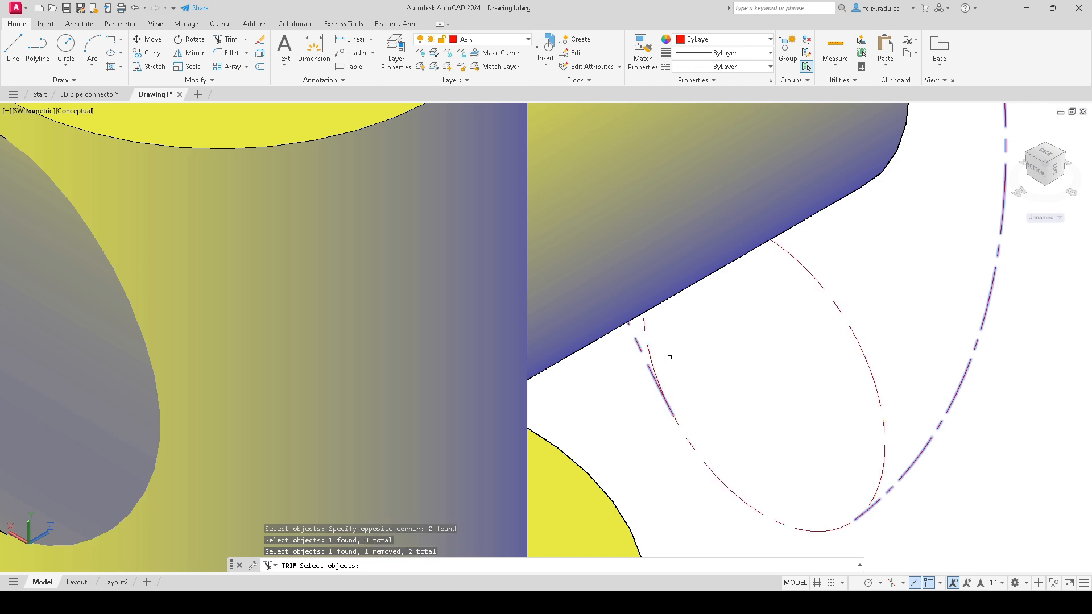
pyautogui.press('Return')
pyautogui.click(649, 329)
pyautogui.scroll(-3, 662, 358)
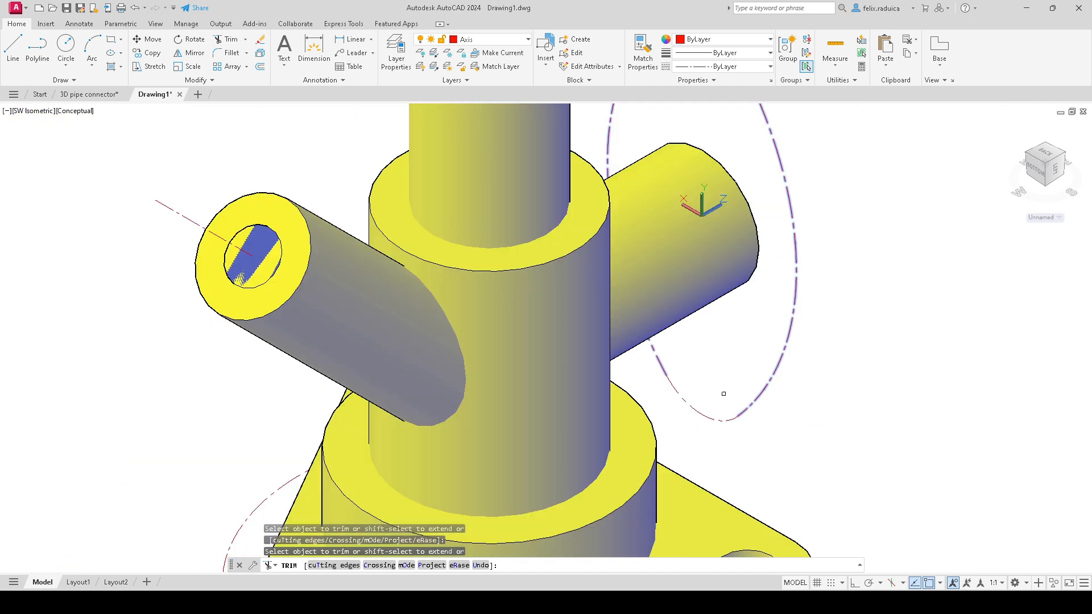
pyautogui.press('Escape')
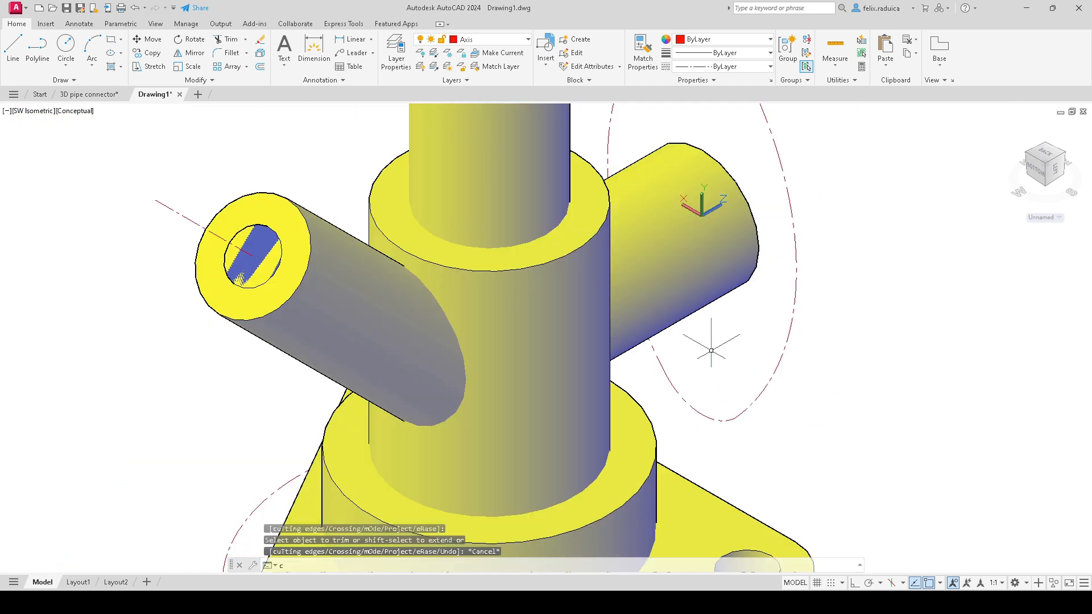
# Step: Draw a circle of diameter 10 concentric with the rounded lower end of the flange profile
pyautogui.write('c')
pyautogui.press('Return')
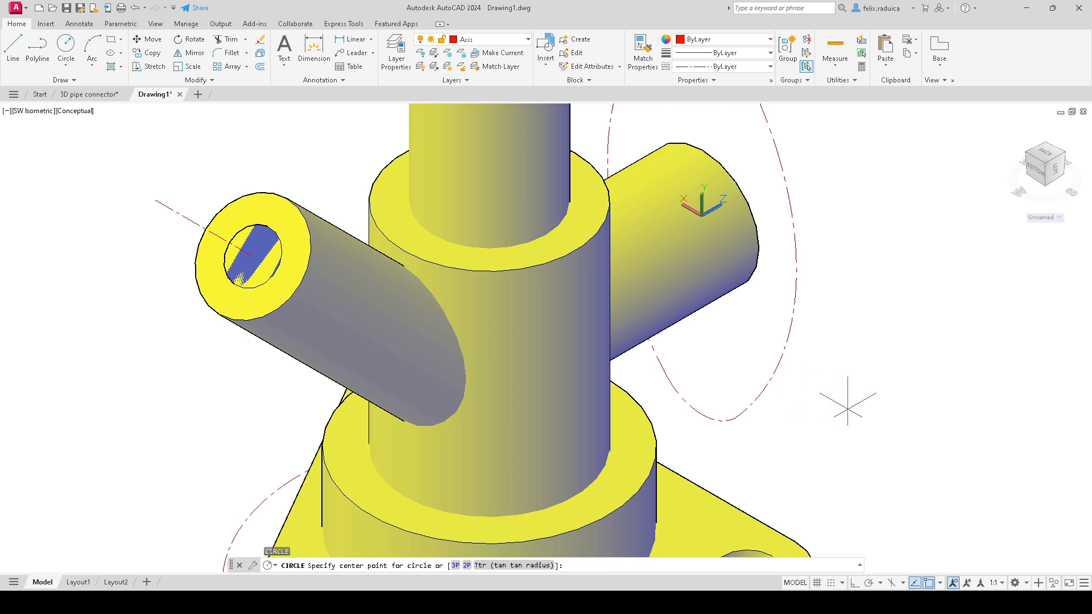
pyautogui.click(701, 360)
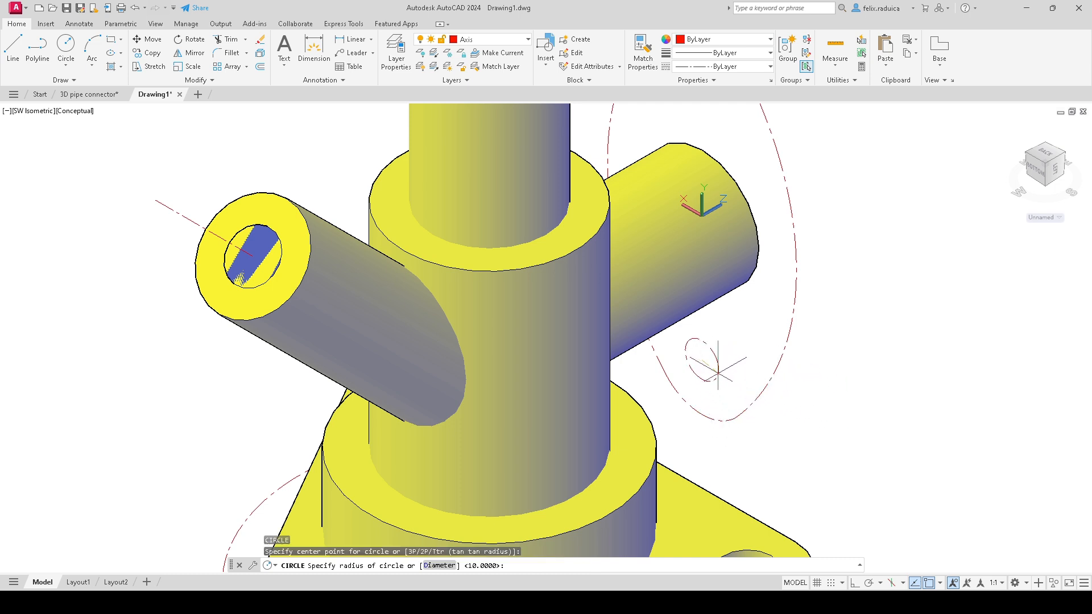
pyautogui.press('Return')
pyautogui.write('1')
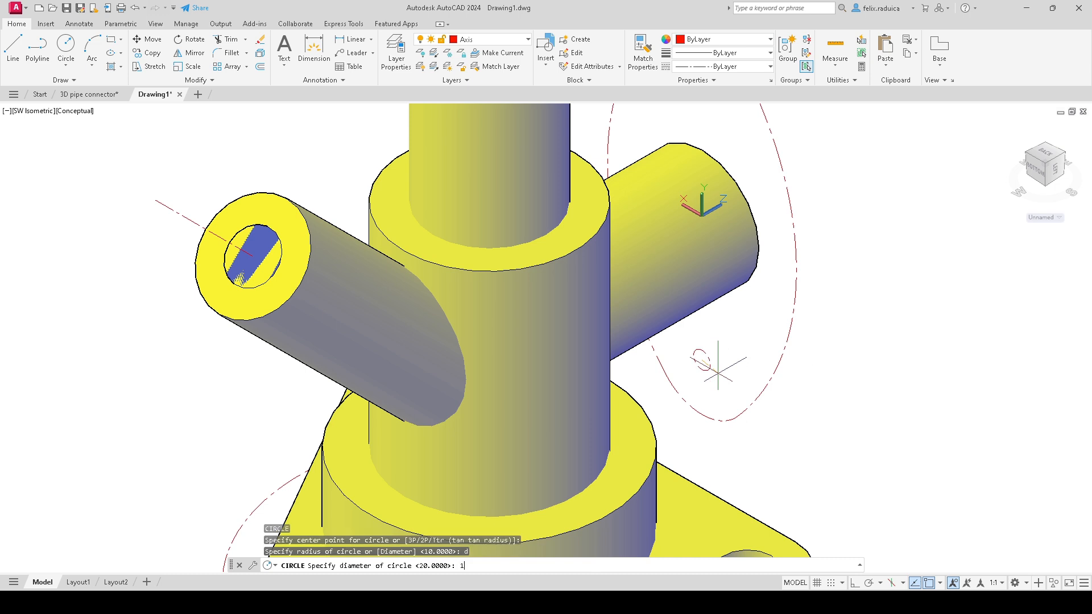
pyautogui.write('0')
pyautogui.press('Return')
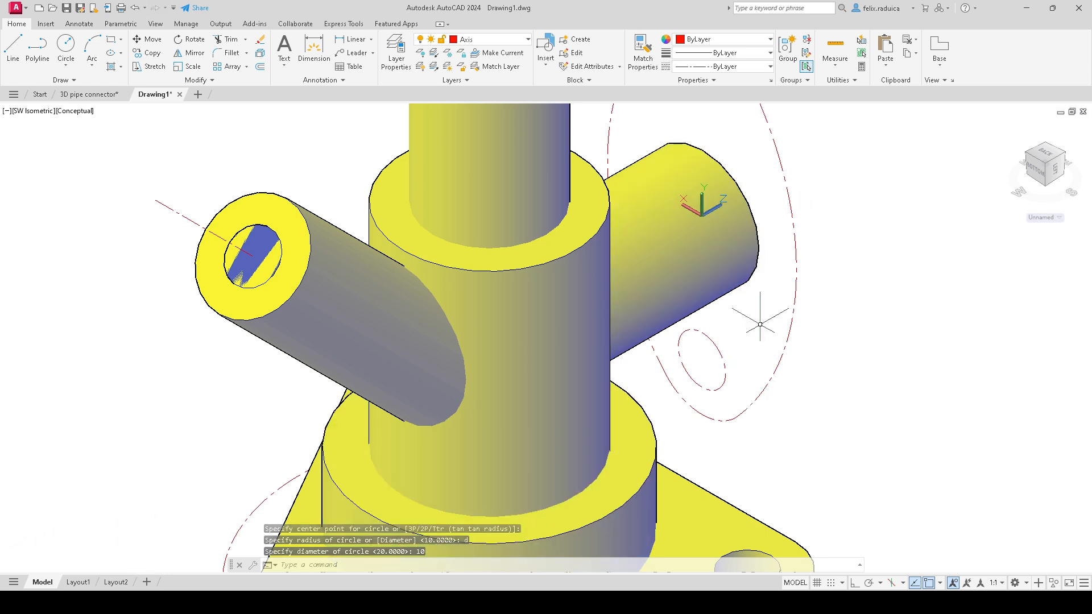
pyautogui.press('Escape')
# Step: Join the two long side arcs and the two rounded end arcs of the flange profile into one polyline
pyautogui.click(811, 376)
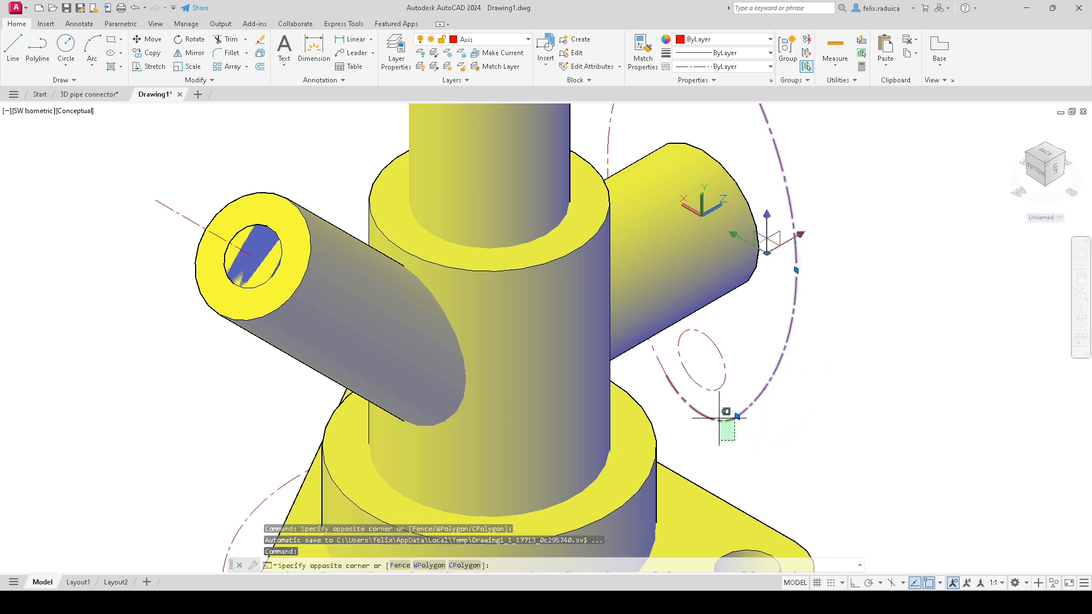
pyautogui.click(719, 446)
pyautogui.scroll(-2, 716, 455)
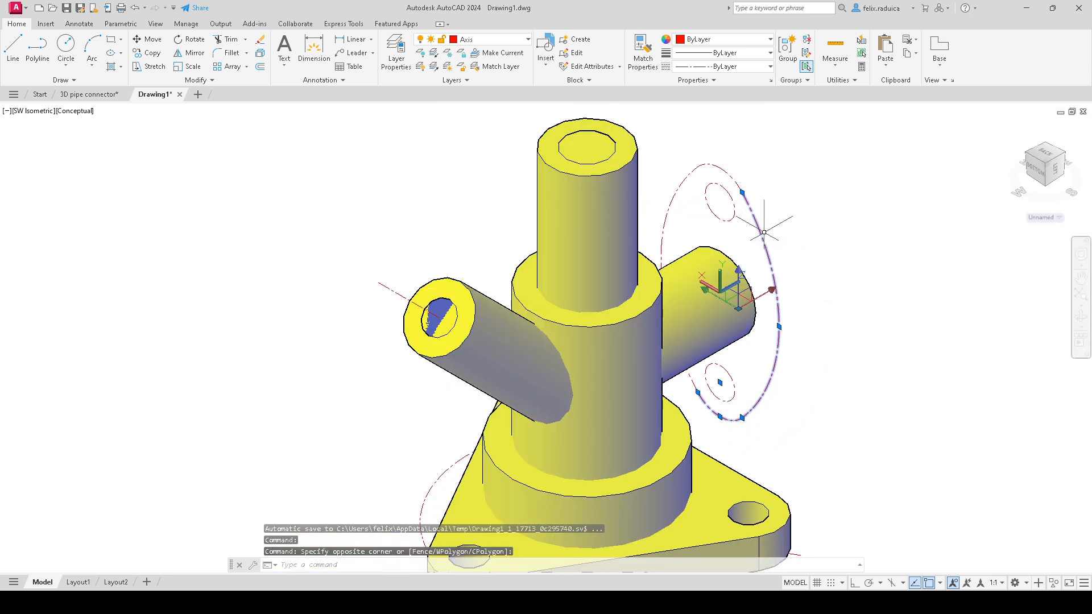
pyautogui.click(671, 234)
pyautogui.click(654, 205)
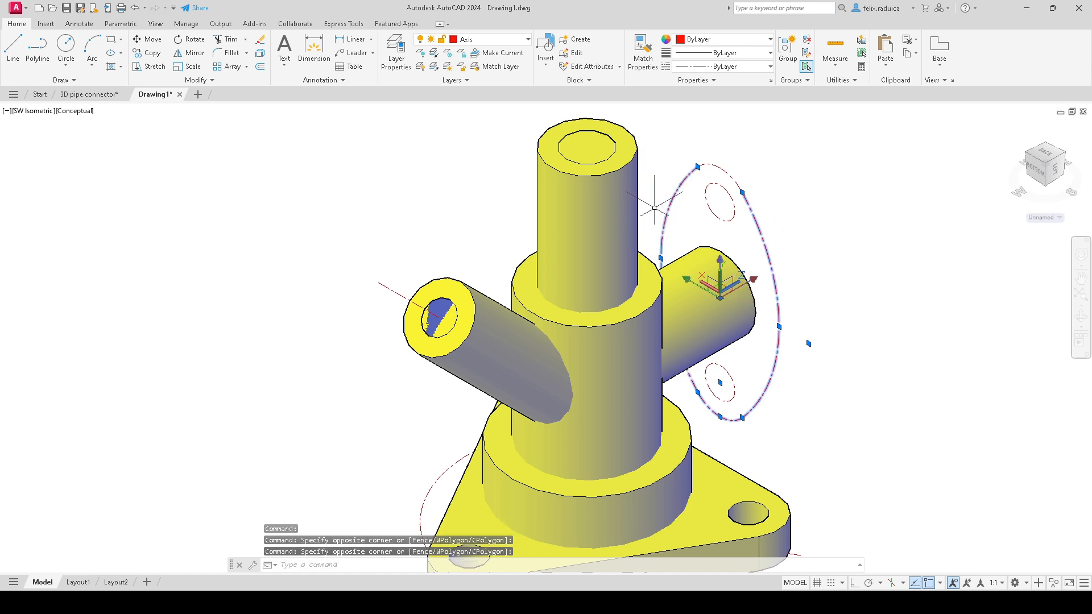
pyautogui.click(751, 167)
pyautogui.click(703, 184)
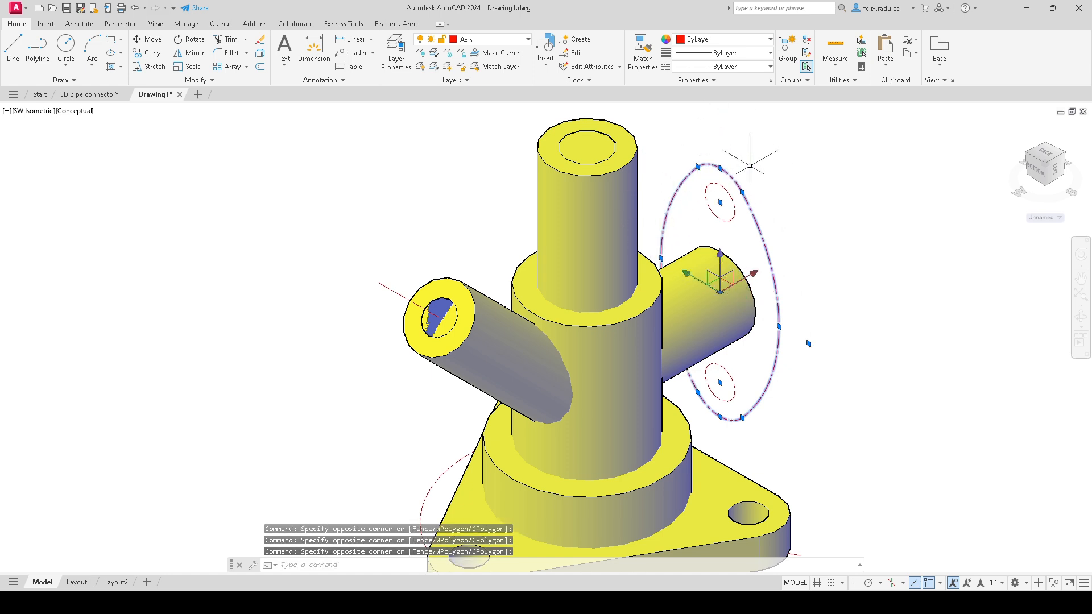
pyautogui.write('join')
pyautogui.press('Return')
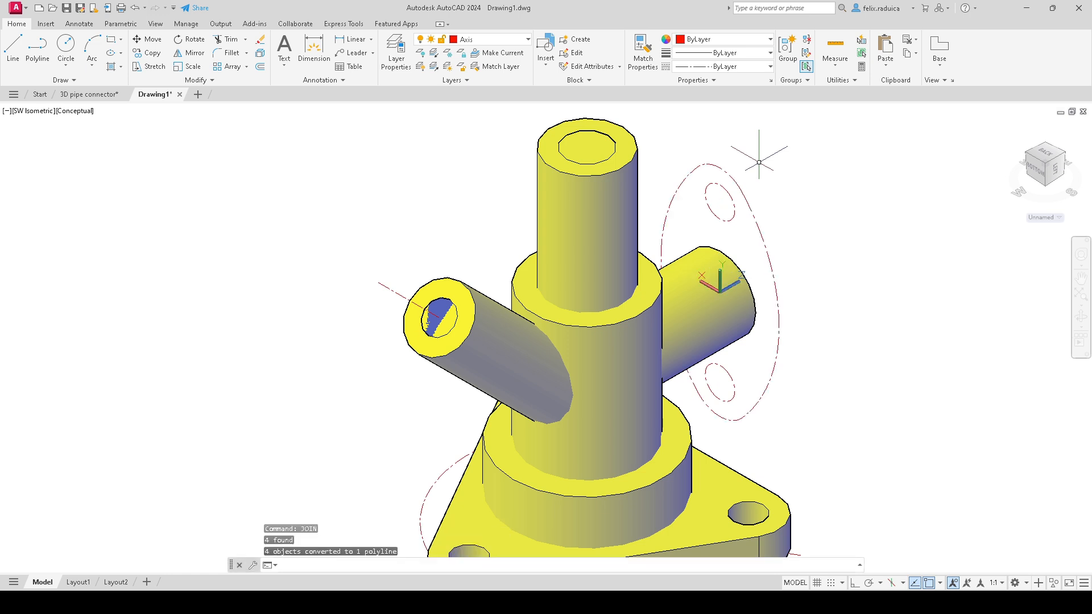
# Step: Move the joined flange outline and both bolt-hole circles to layer 0
pyautogui.click(735, 174)
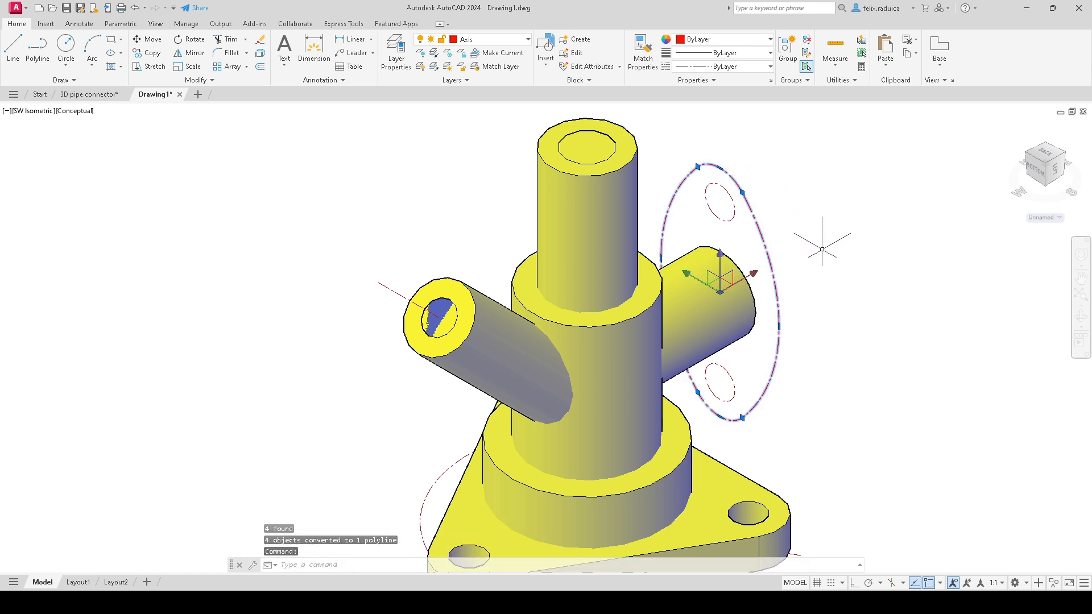
pyautogui.press('Escape')
pyautogui.click(785, 413)
pyautogui.click(708, 370)
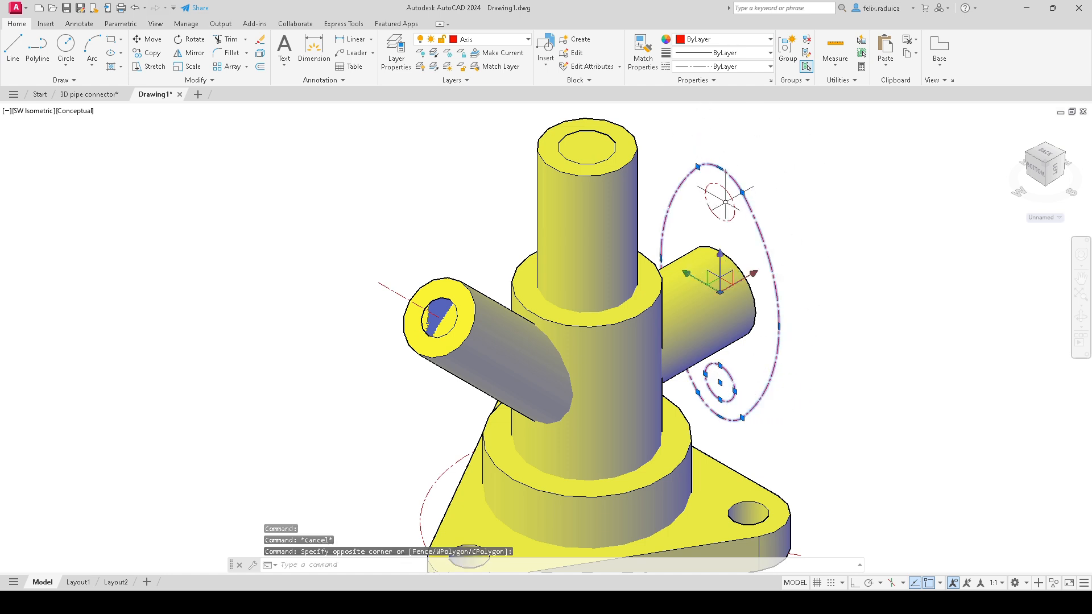
pyautogui.click(767, 239)
pyautogui.click(703, 180)
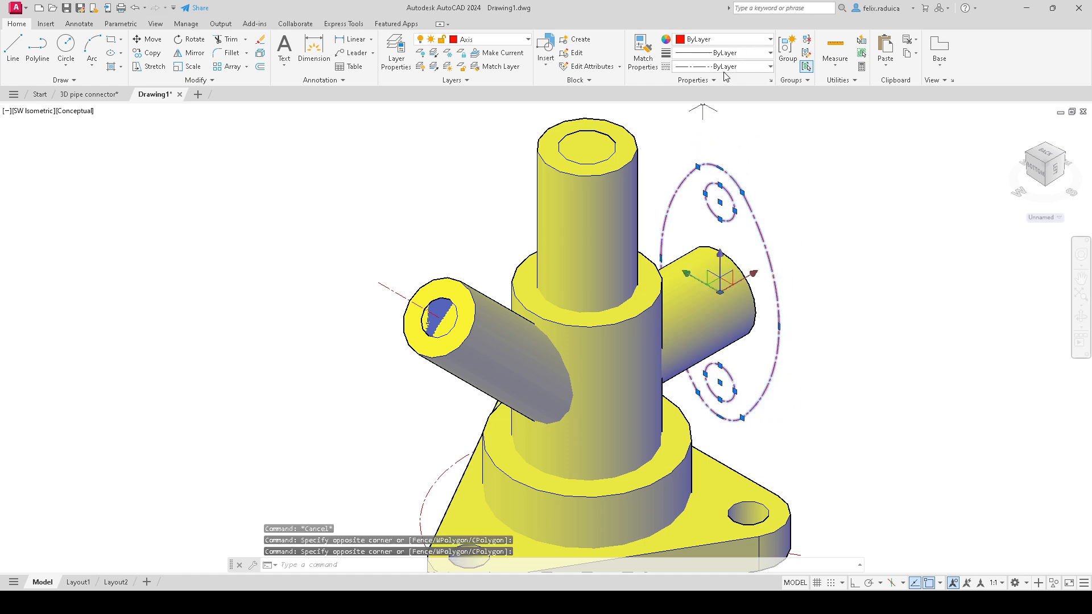
pyautogui.click(429, 38)
pyautogui.click(512, 49)
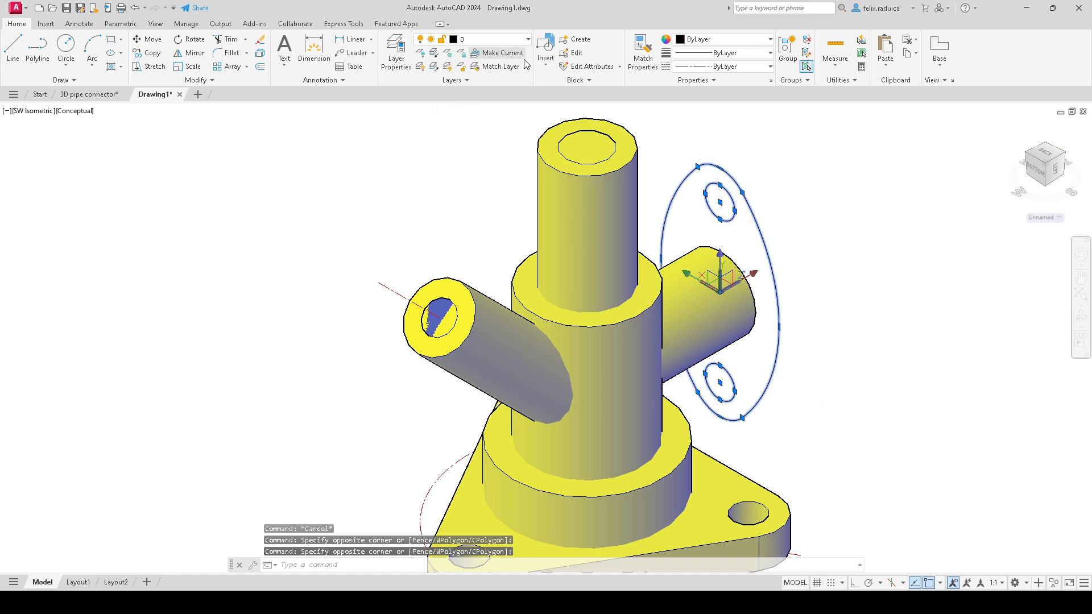
pyautogui.press('Escape')
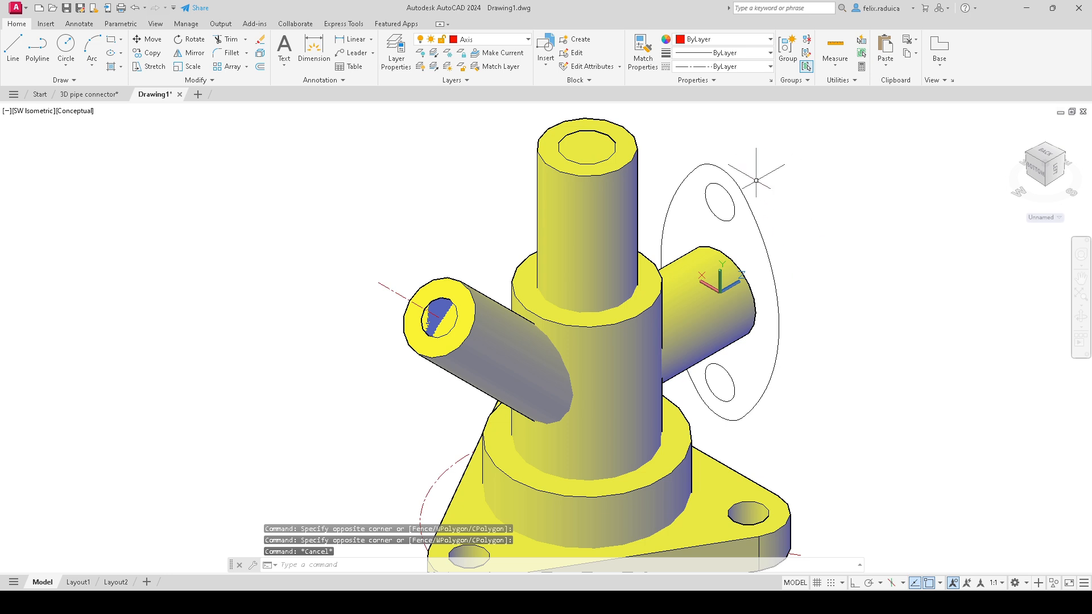
# Step: Try to extrude the flange outline and both bolt-hole circles by 10, away from the connector's main body
pyautogui.write('extrude')
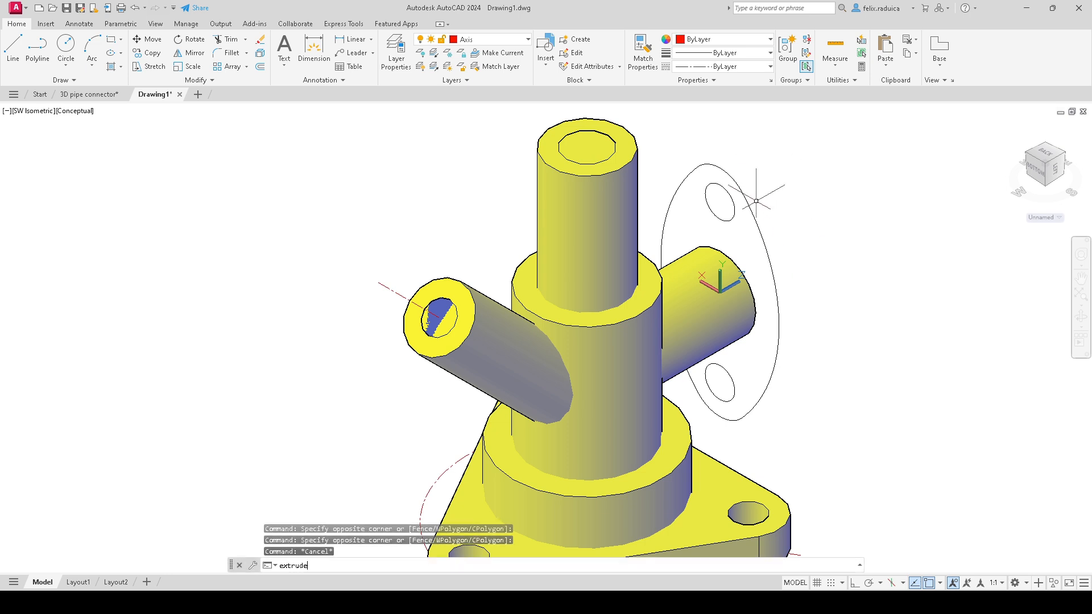
pyautogui.press('Return')
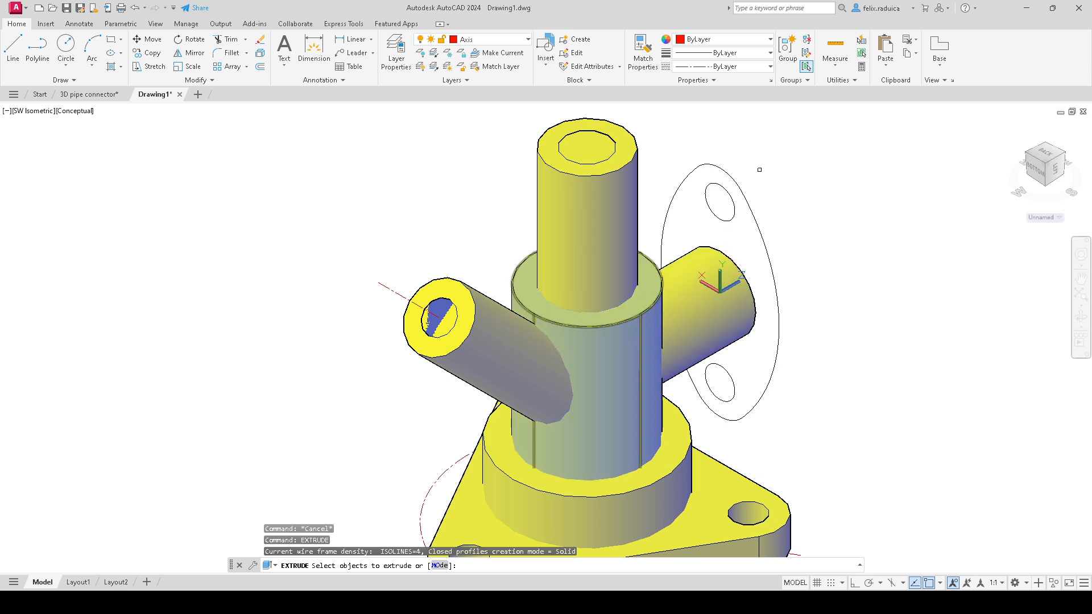
pyautogui.click(739, 189)
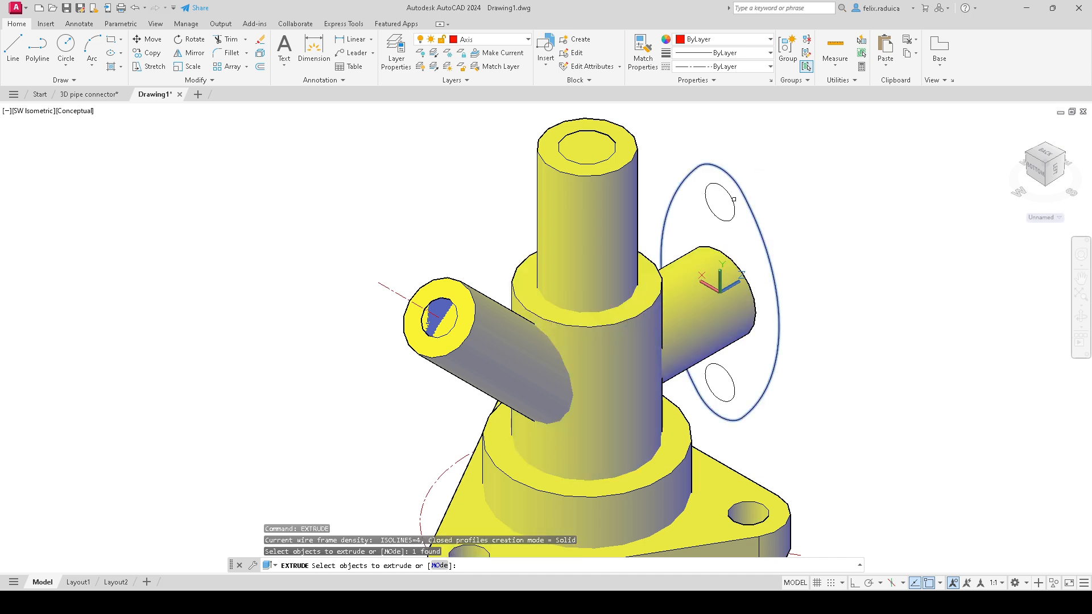
pyautogui.click(731, 201)
pyautogui.click(758, 398)
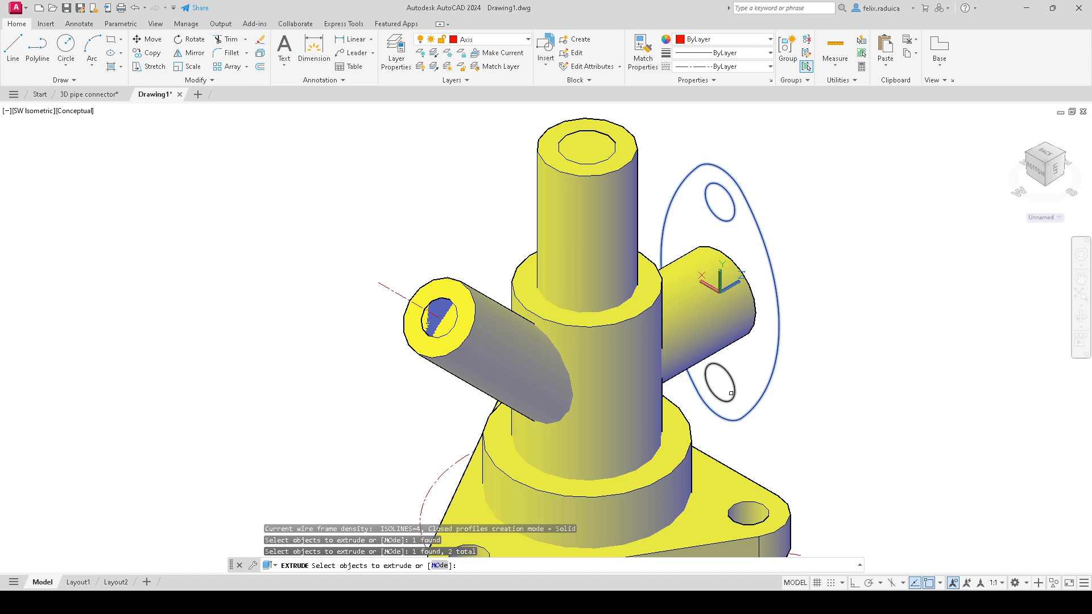
pyautogui.click(714, 399)
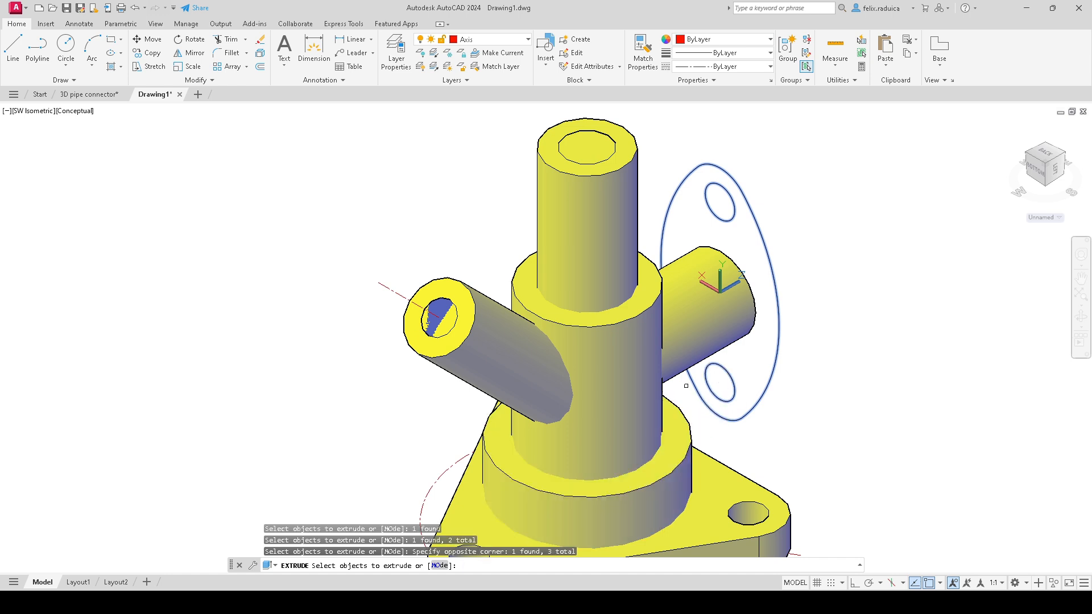
pyautogui.press('Return')
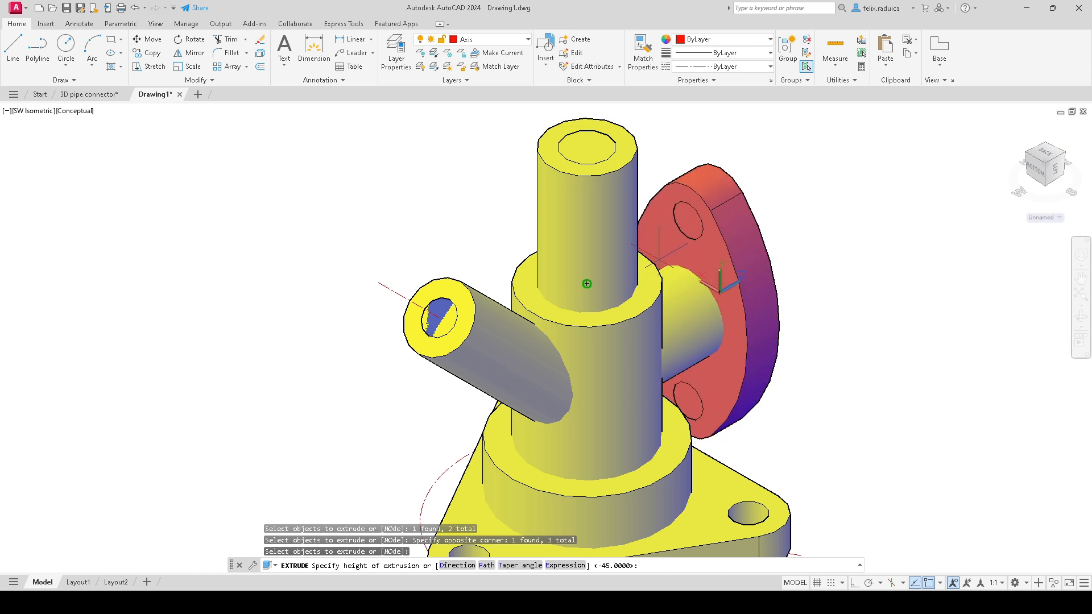
pyautogui.write('10')
pyautogui.press('Return')
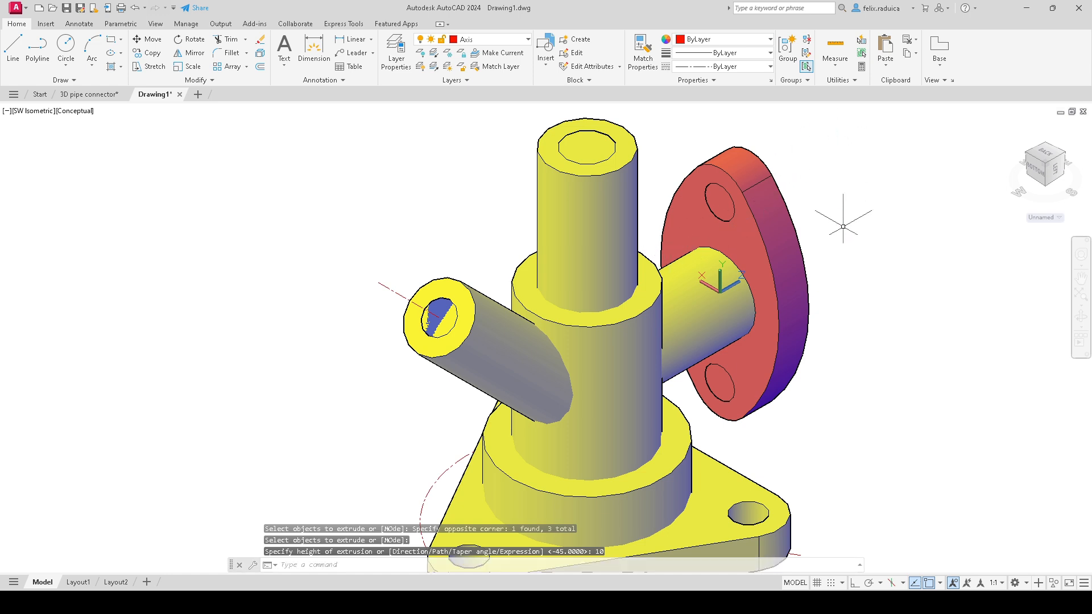
pyautogui.hotkey('ctrl', 'z')
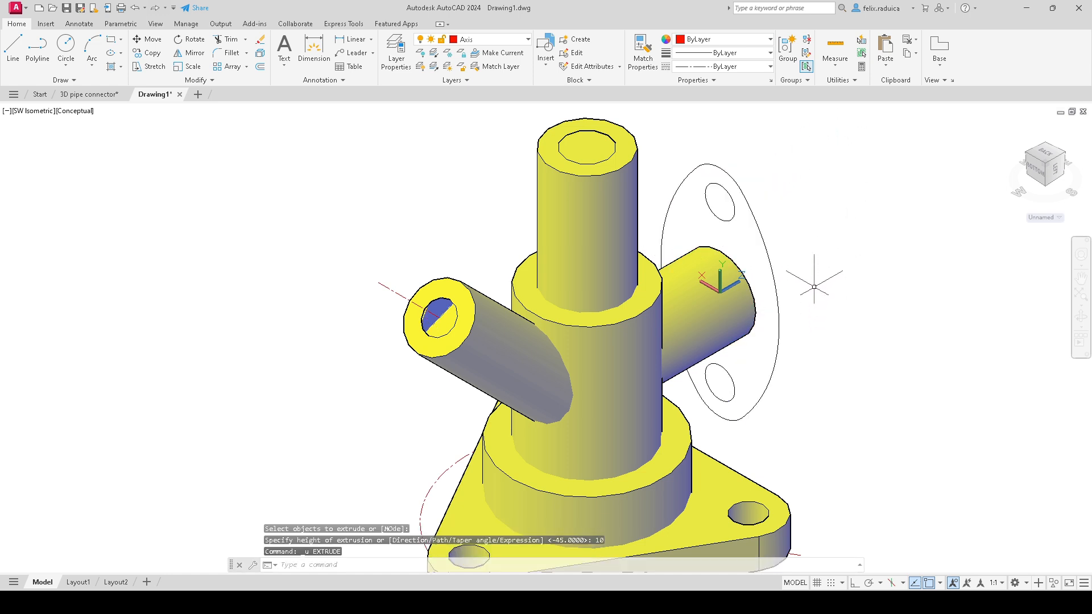
# Step: Extrude the flange outline and both bolt-hole circles by -10, toward the connector's main body
pyautogui.write('extrude')
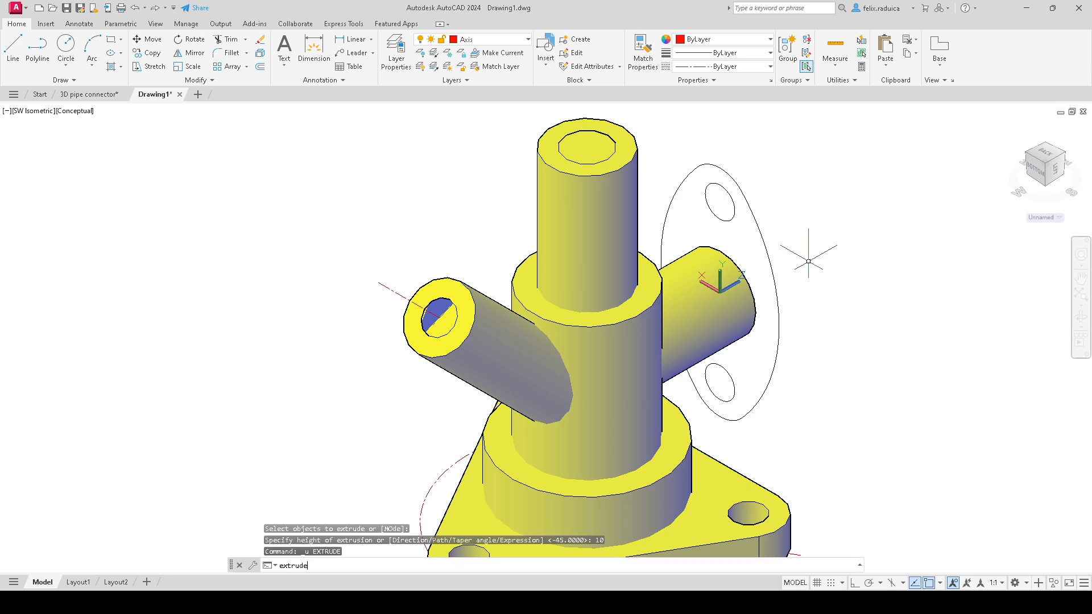
pyautogui.press('Return')
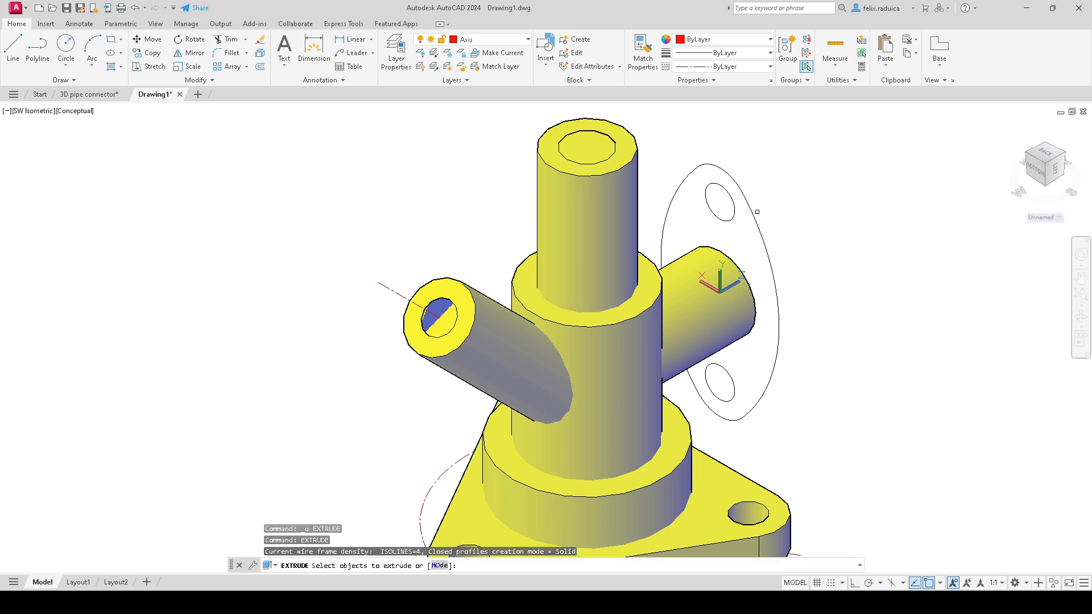
pyautogui.click(738, 218)
pyautogui.click(724, 214)
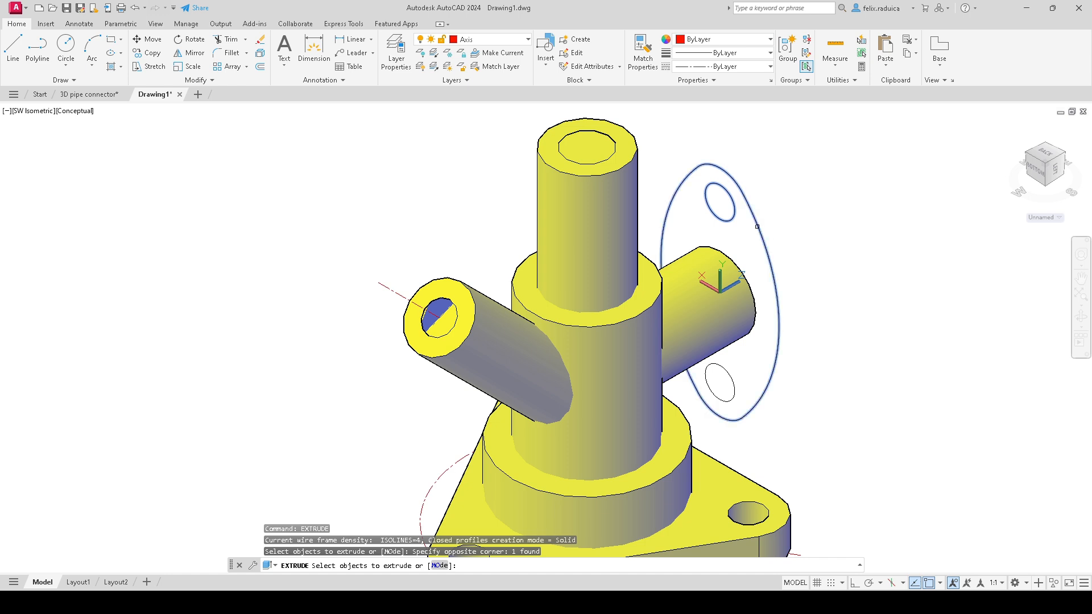
pyautogui.click(762, 398)
pyautogui.click(734, 389)
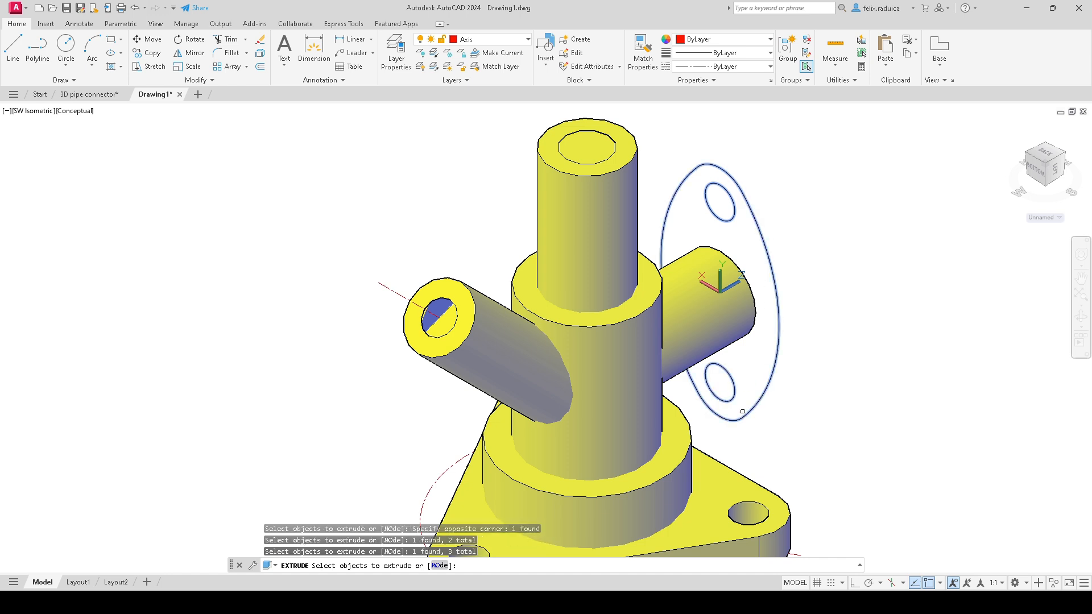
pyautogui.press('Return')
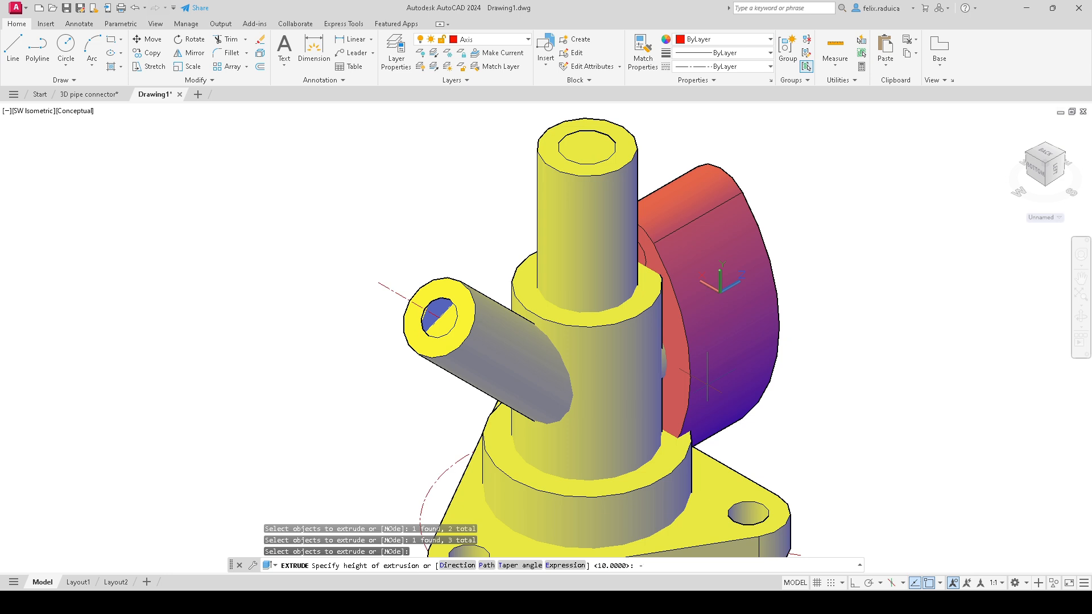
pyautogui.write('-10')
pyautogui.press('Return')
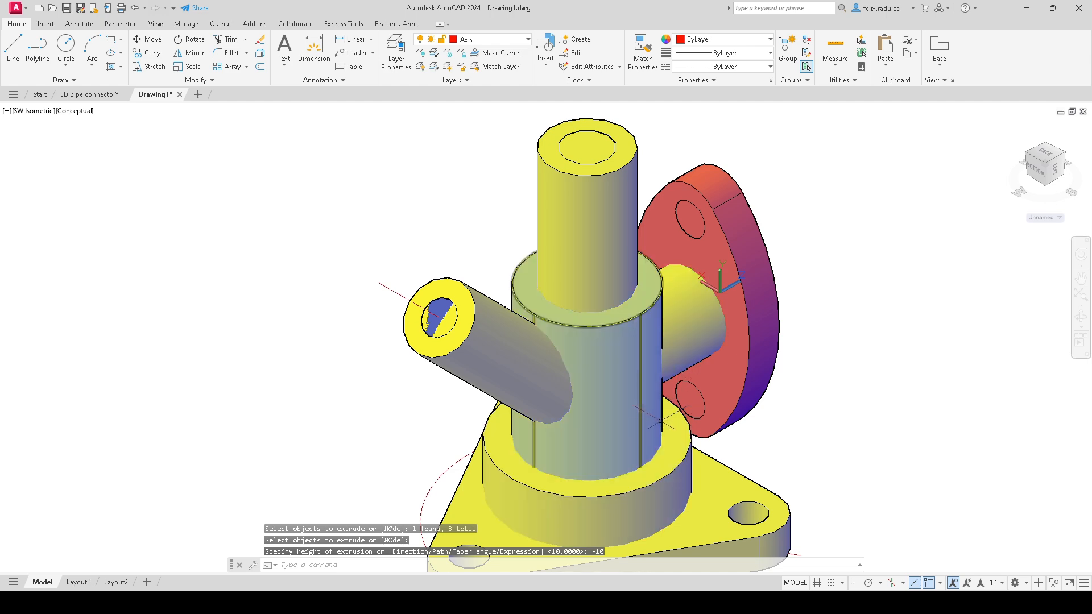
# Step: Orbit to face the flange's outer side and switch the visual style to 2D Wireframe
pyautogui.keyDown('shift'); pyautogui.moveTo(780, 387); pyautogui.dragTo(637, 380, button='middle'); pyautogui.keyUp('shift')
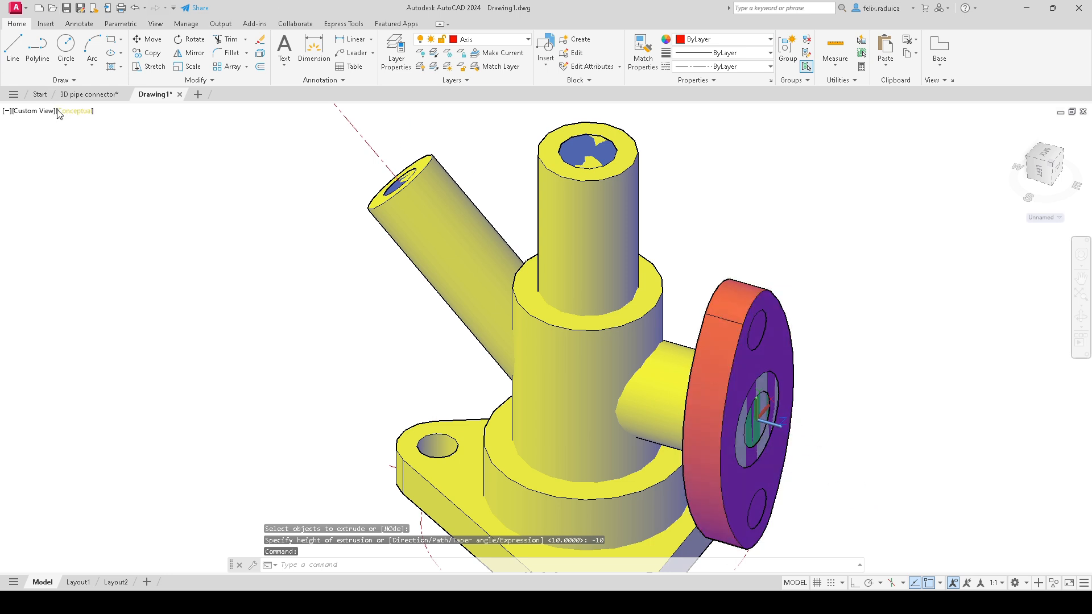
pyautogui.click(77, 112)
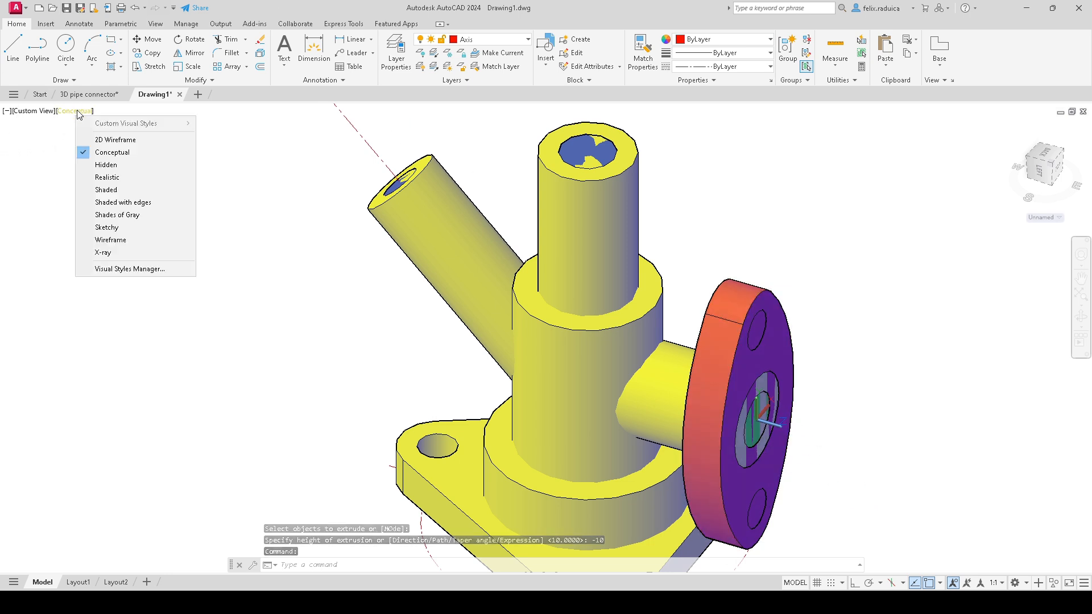
pyautogui.click(93, 139)
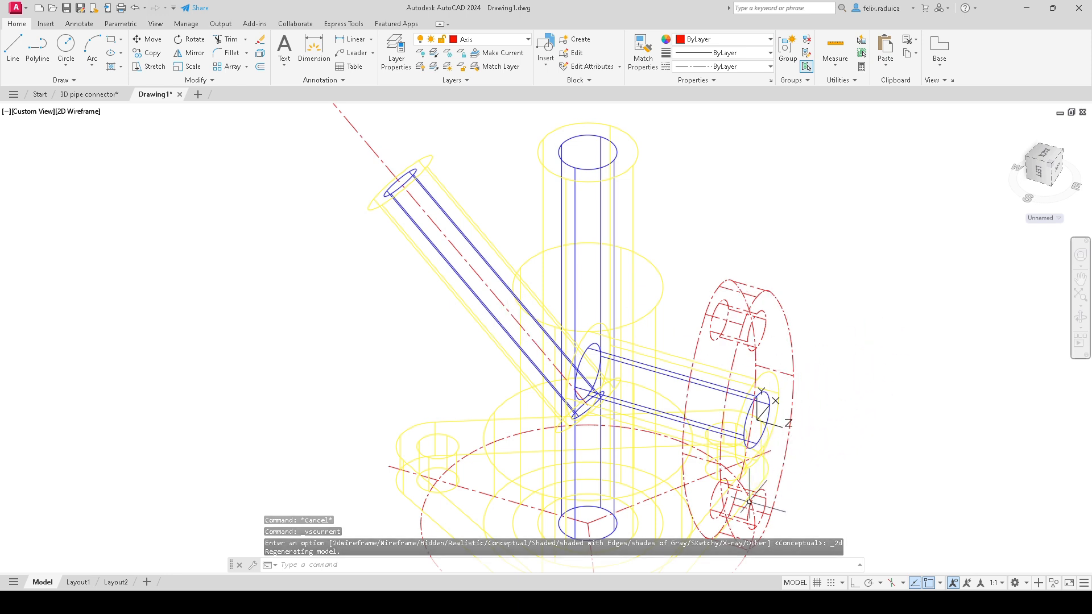
pyautogui.click(83, 117)
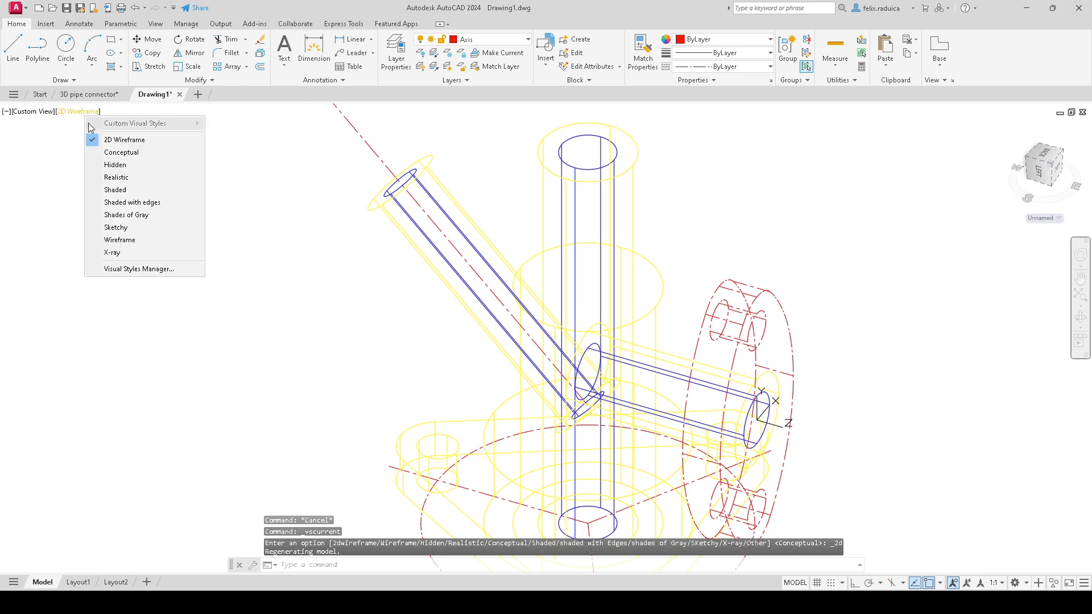
pyautogui.click(432, 168)
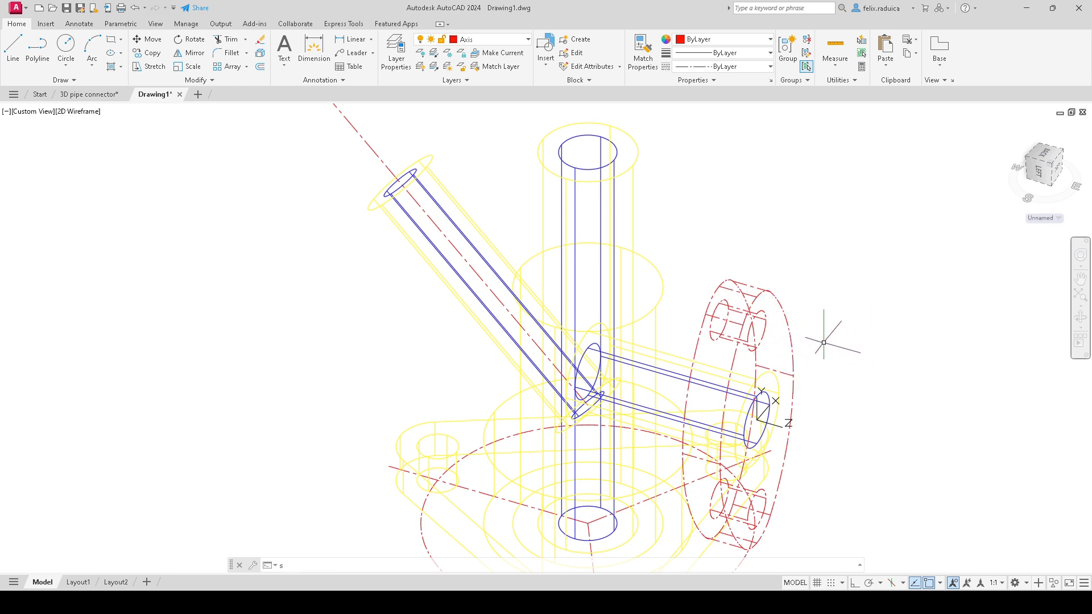
# Step: Subtract both bolt-hole cylinders from the side pipe's flange solid
pyautogui.write('ubtrac')
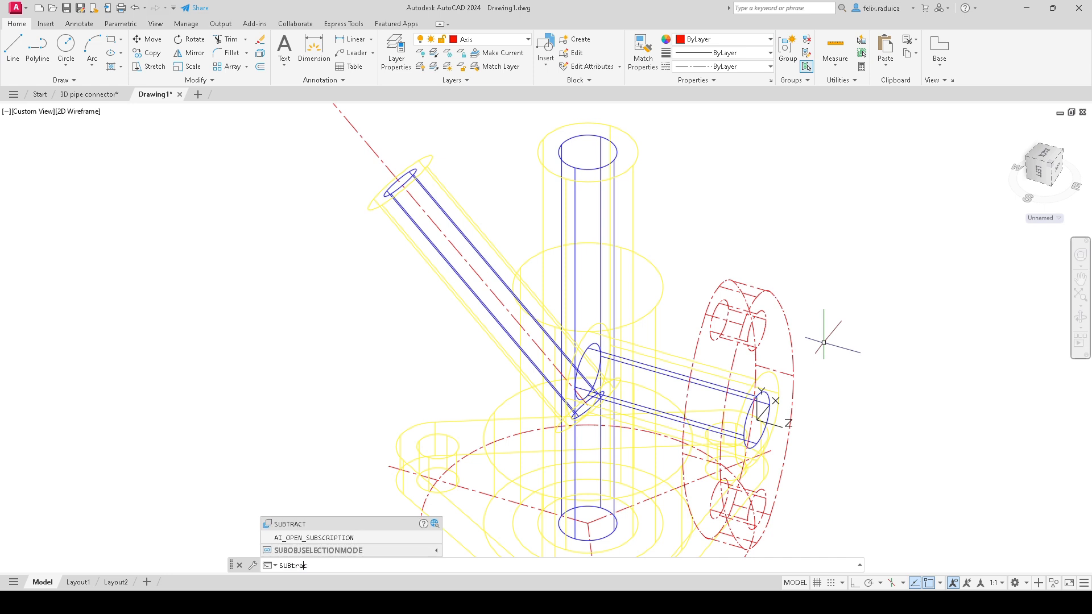
pyautogui.write('t')
pyautogui.press('Return')
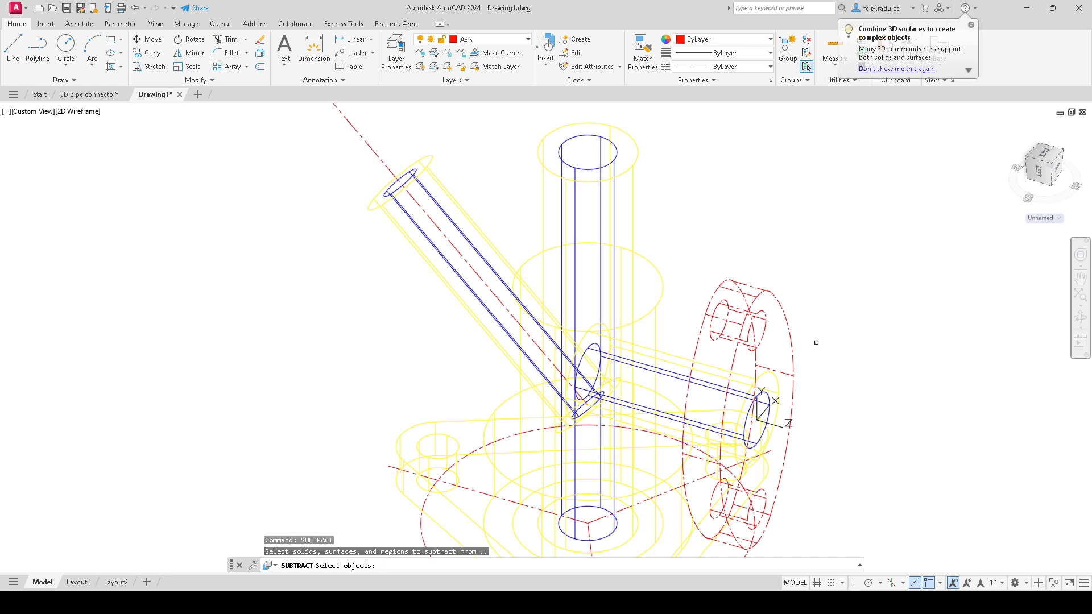
pyautogui.click(792, 347)
pyautogui.press('Return')
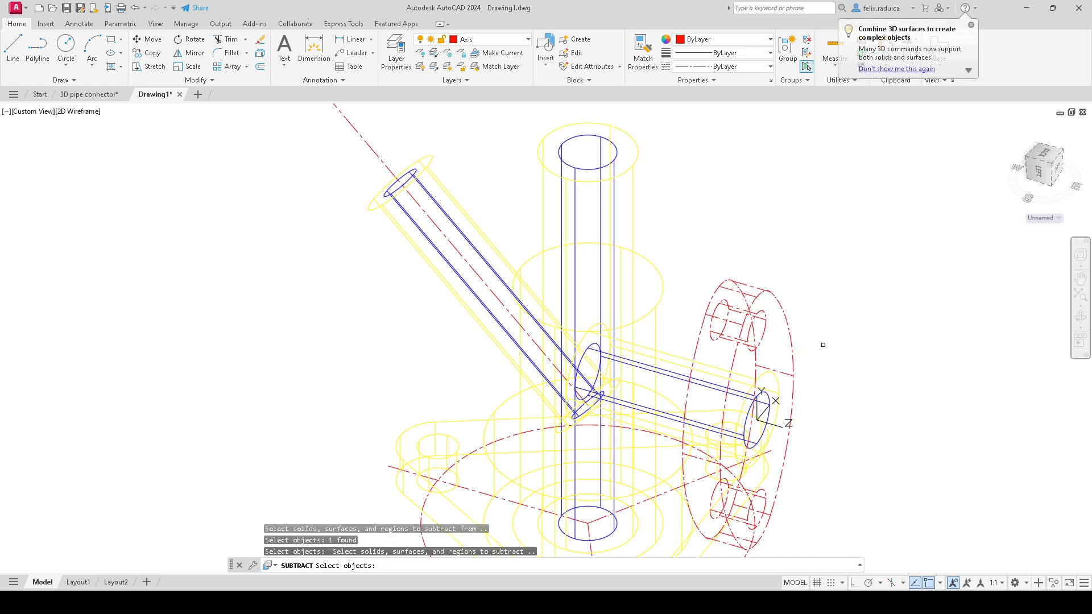
pyautogui.click(762, 327)
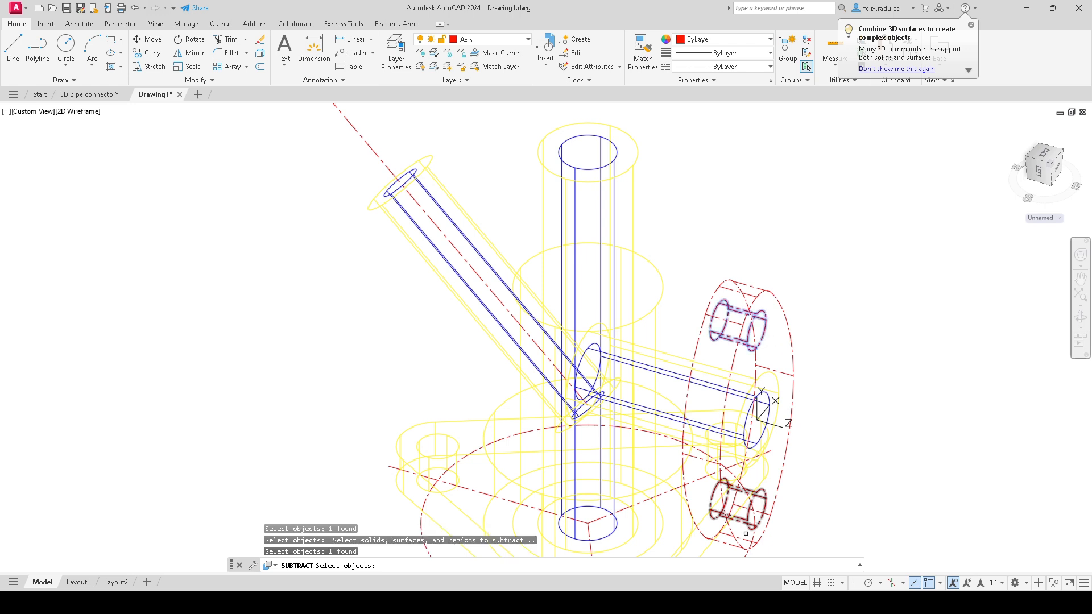
pyautogui.click(761, 500)
pyautogui.press('Return')
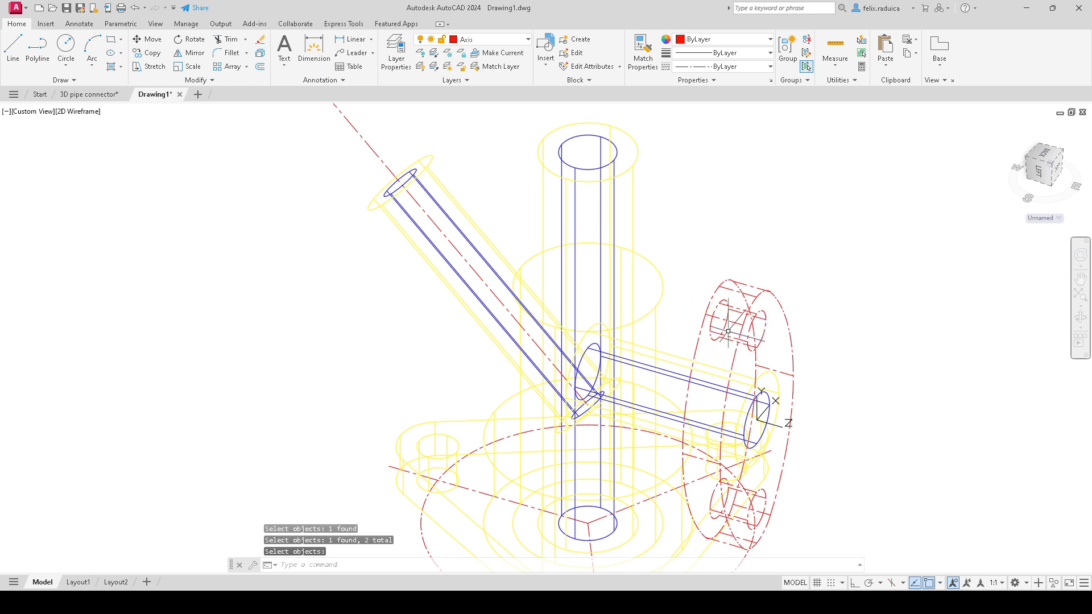
# Step: Move the side pipe's flange solid to the Outside layer
pyautogui.click(757, 303)
pyautogui.click(787, 312)
pyautogui.click(799, 317)
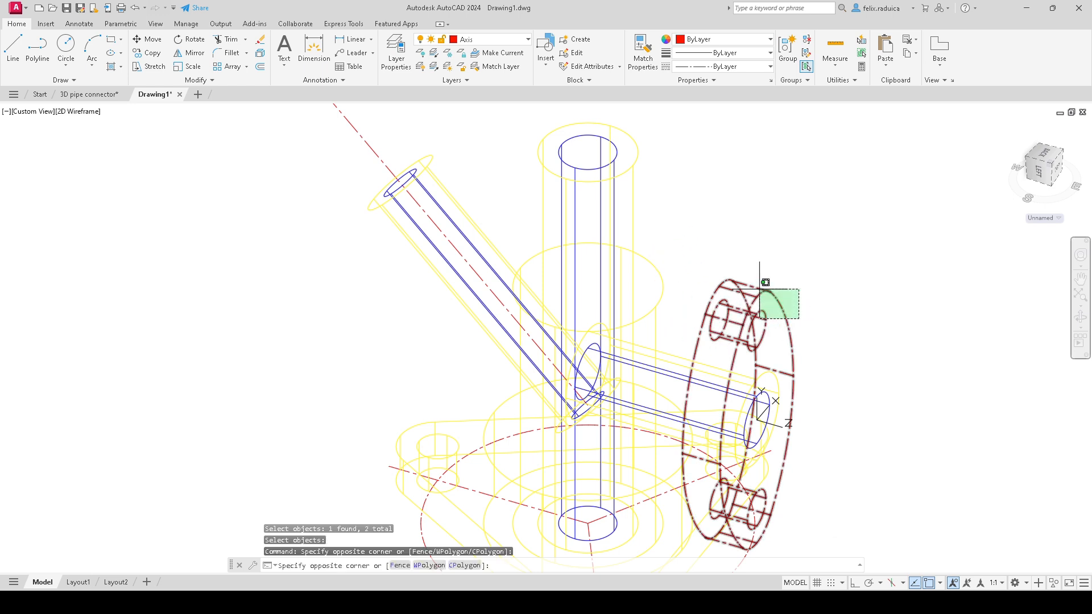
pyautogui.click(760, 282)
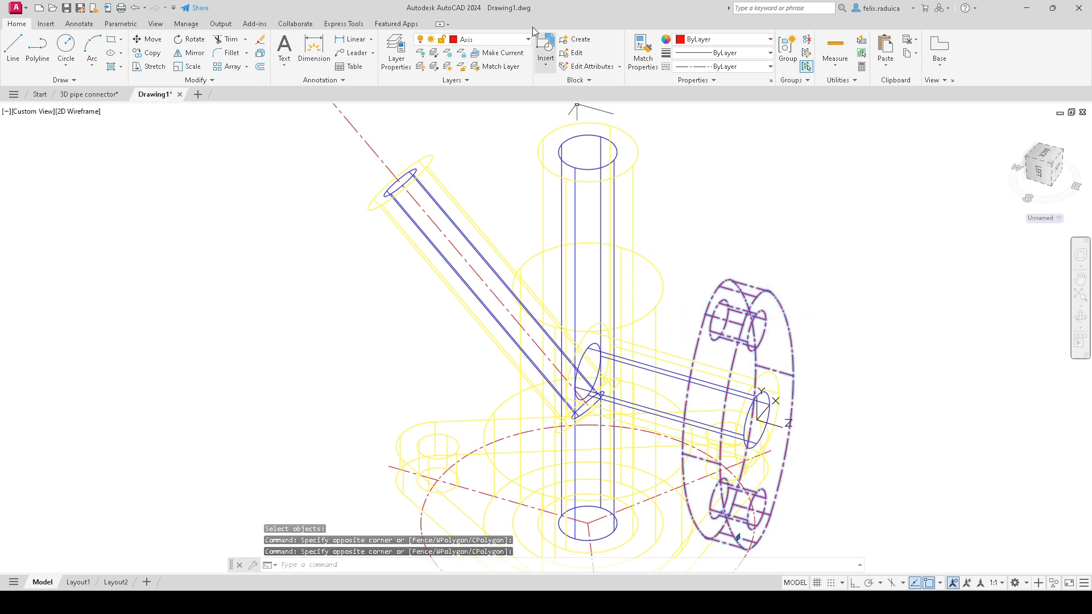
pyautogui.click(505, 41)
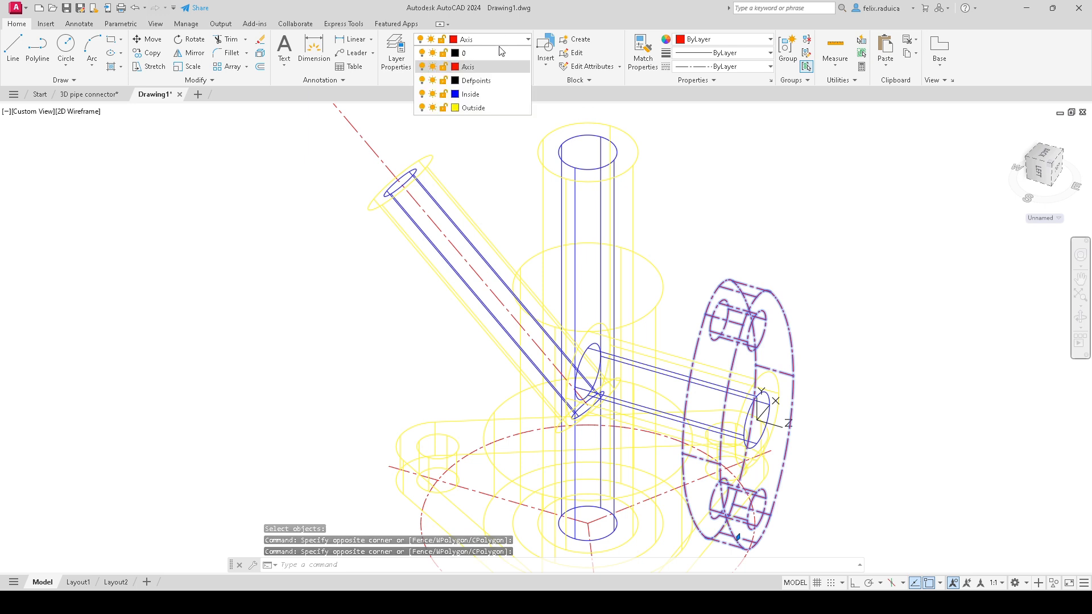
pyautogui.click(499, 108)
pyautogui.press('Escape')
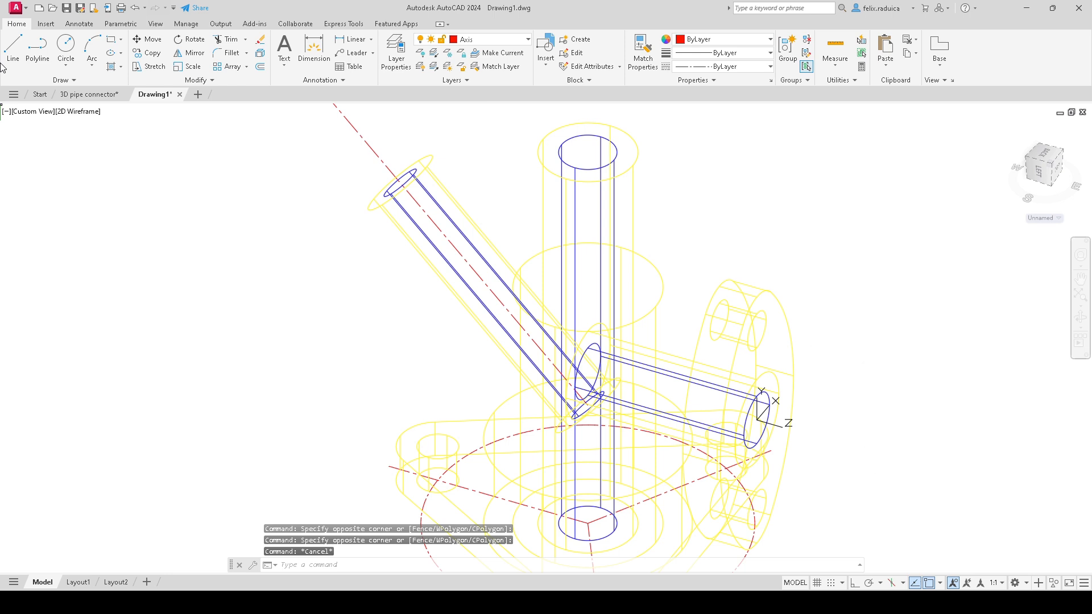
# Step: Display the connector in the Conceptual visual style from the SW Isometric view
pyautogui.click(79, 111)
pyautogui.click(100, 154)
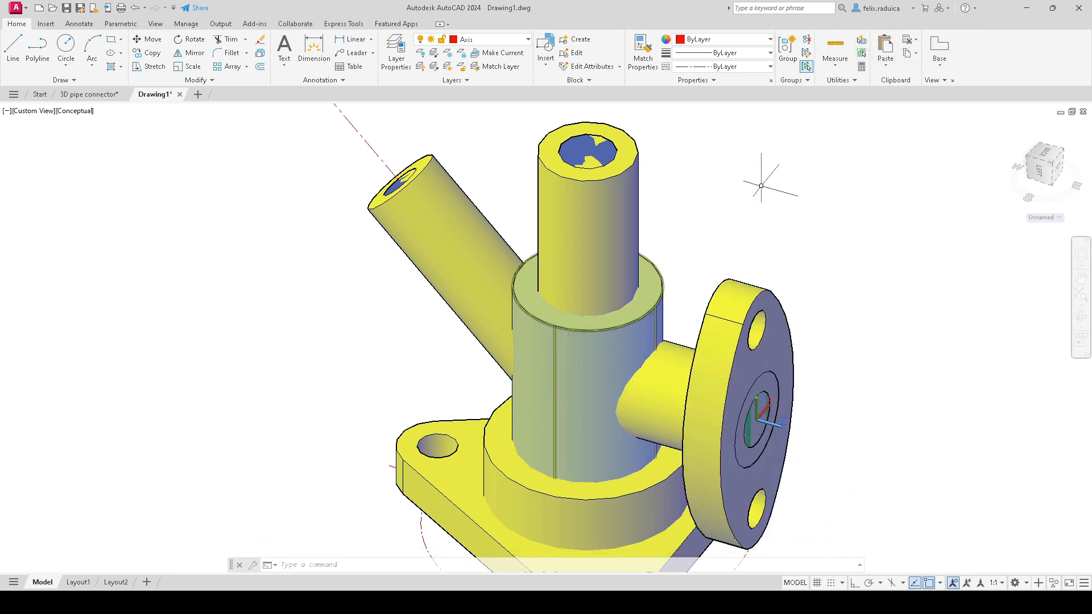
pyautogui.scroll(-5, 699, 376)
pyautogui.keyDown('shift'); pyautogui.moveTo(601, 425); pyautogui.dragTo(759, 302, button='middle'); pyautogui.keyUp('shift')
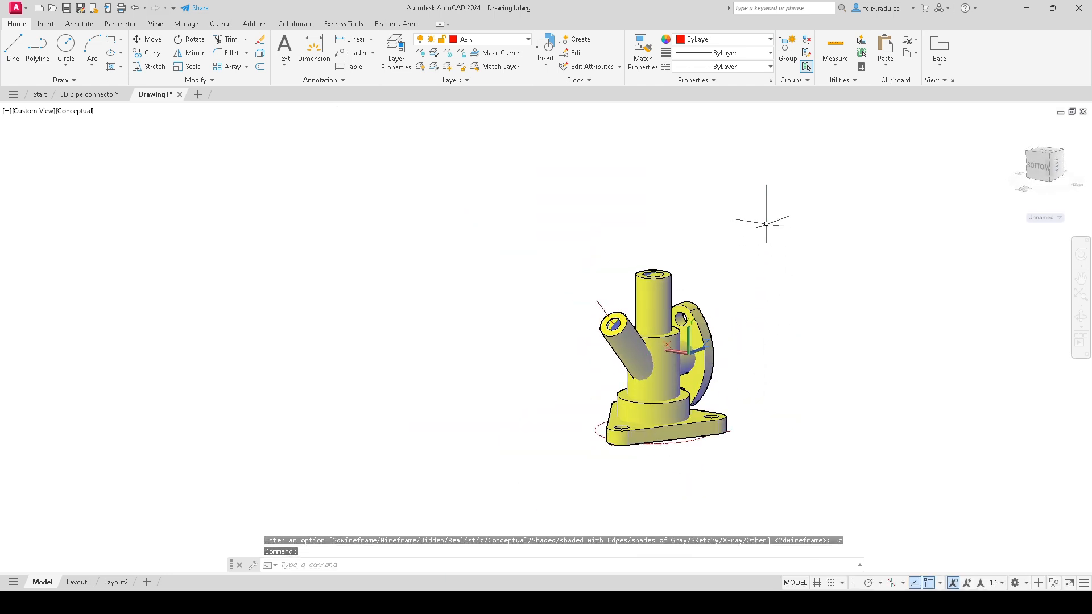
pyautogui.keyDown('shift'); pyautogui.moveTo(733, 349); pyautogui.dragTo(705, 370, button='middle'); pyautogui.keyUp('shift')
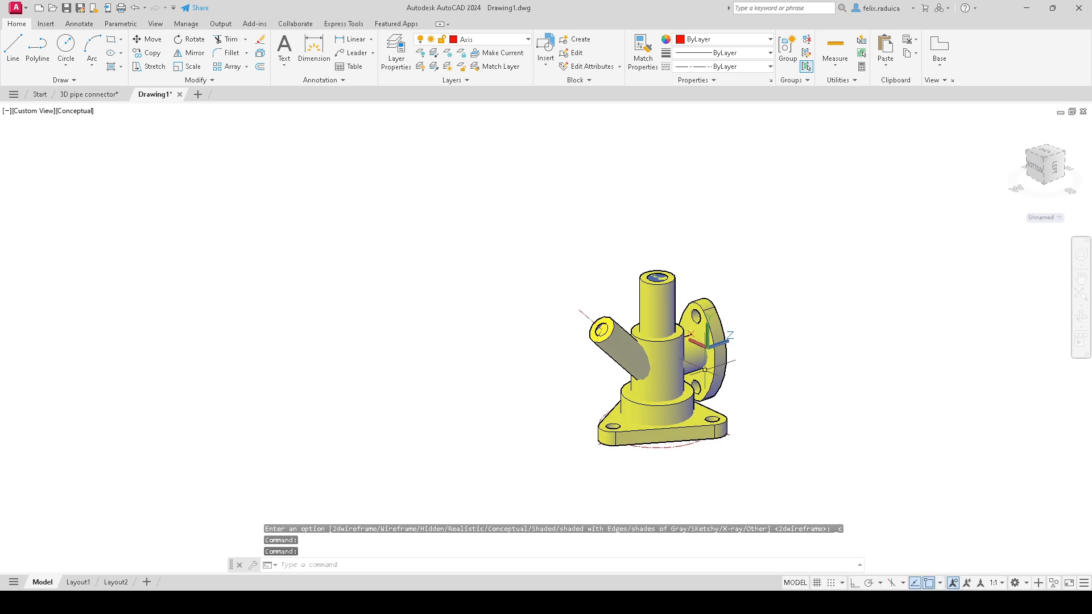
pyautogui.keyDown('shift'); pyautogui.moveTo(743, 410); pyautogui.dragTo(686, 398, button='middle'); pyautogui.keyUp('shift')
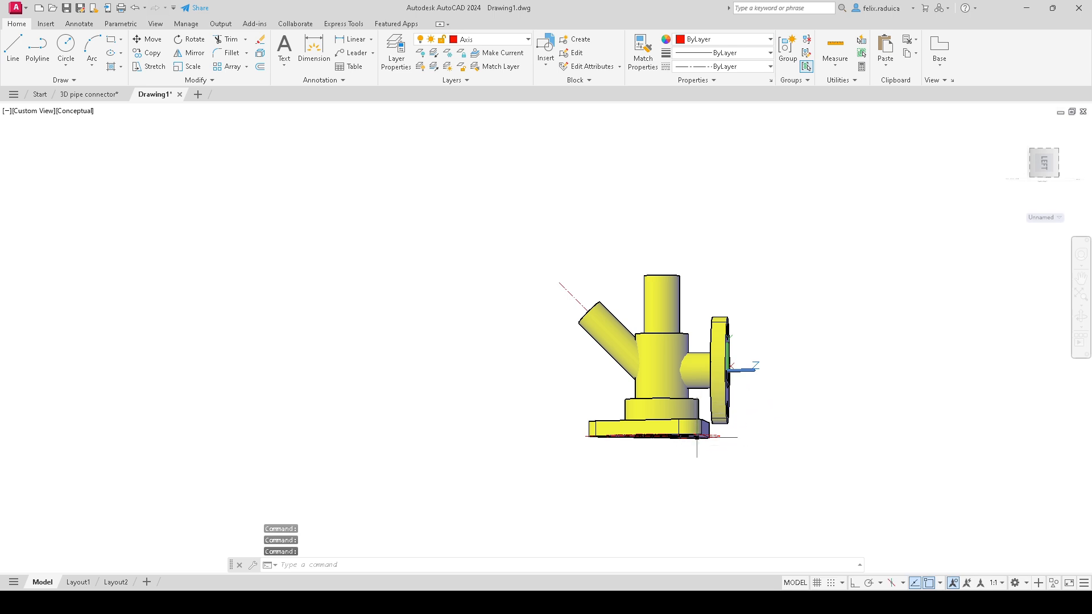
pyautogui.keyDown('shift'); pyautogui.moveTo(699, 440); pyautogui.dragTo(731, 407, button='middle'); pyautogui.keyUp('shift')
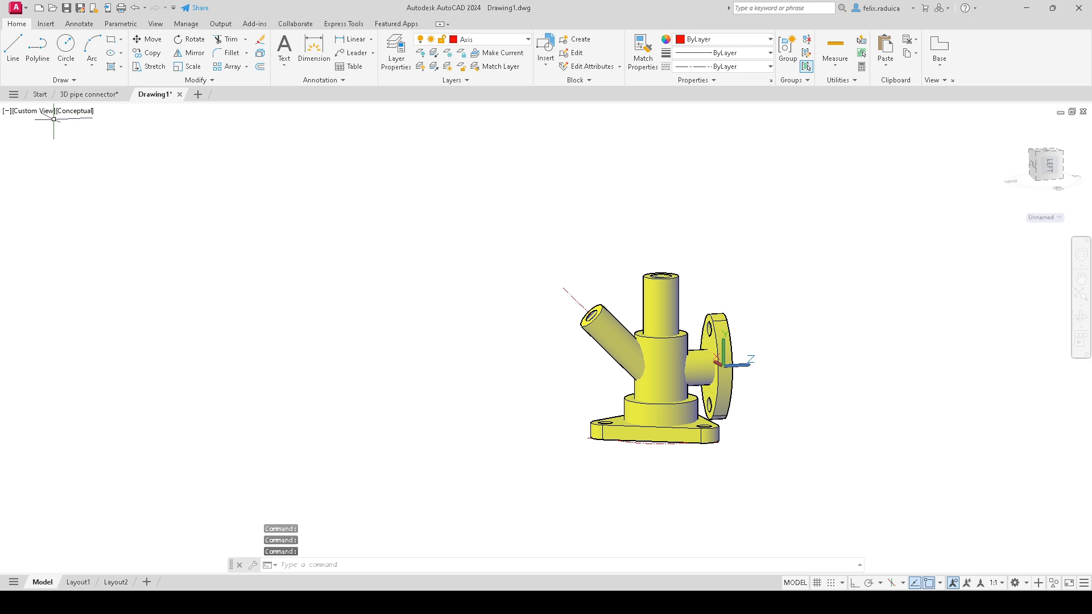
pyautogui.click(34, 111)
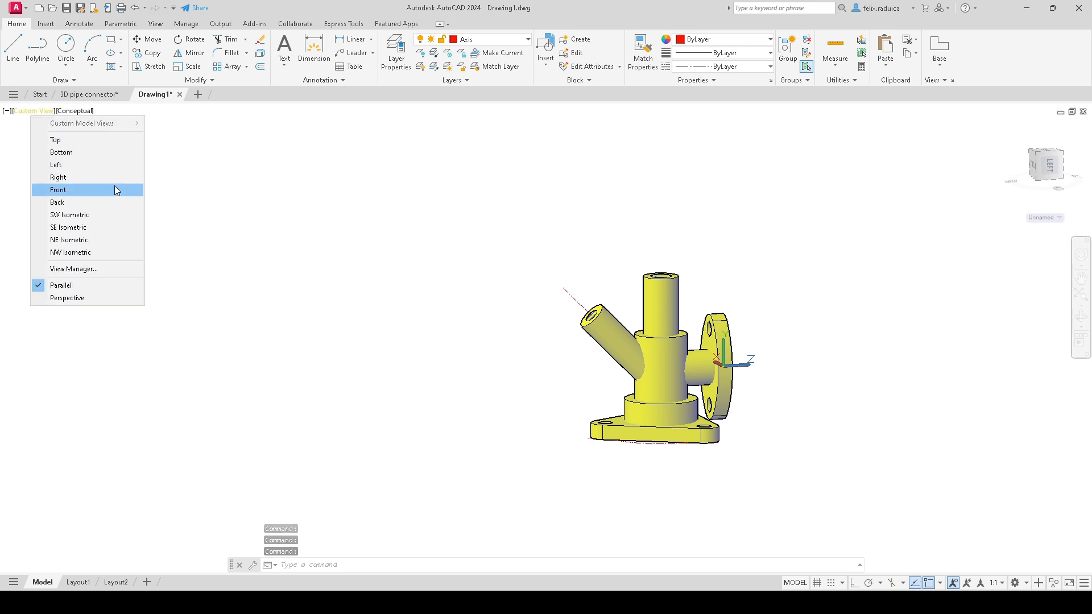
pyautogui.click(131, 215)
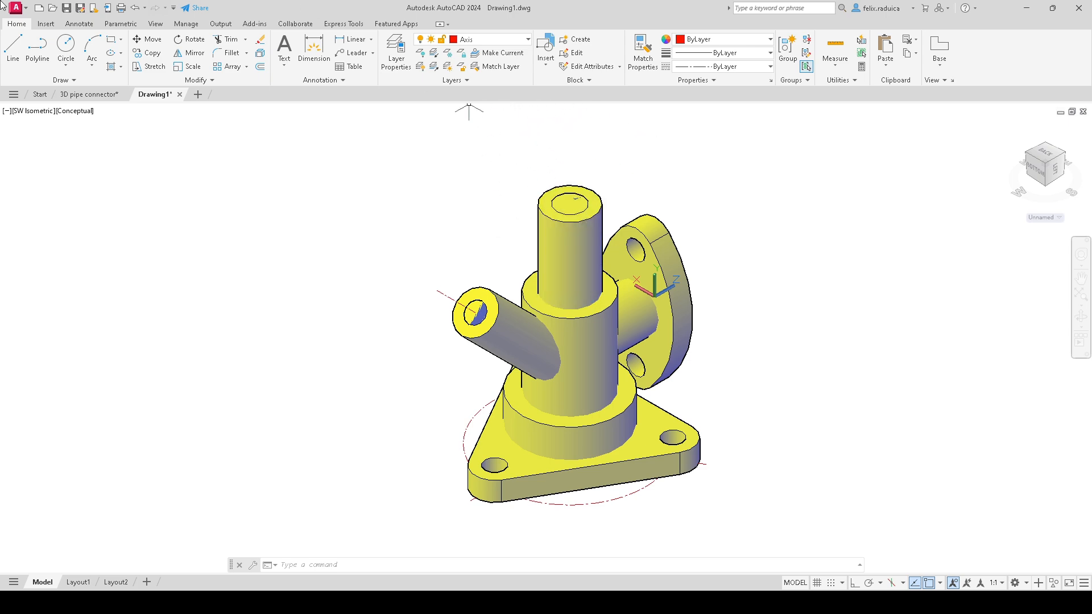
# Step: Following the 3D pipe connector reference drawing, create a 36 diameter sphere centred on the top face of the main body's wide cylinder
pyautogui.click(83, 99)
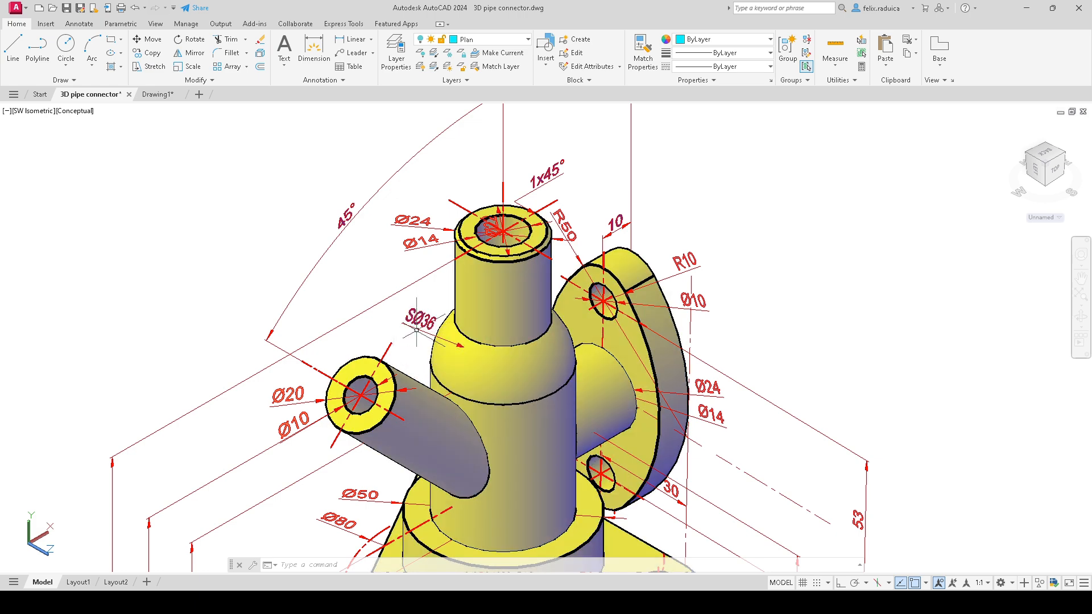
pyautogui.click(157, 94)
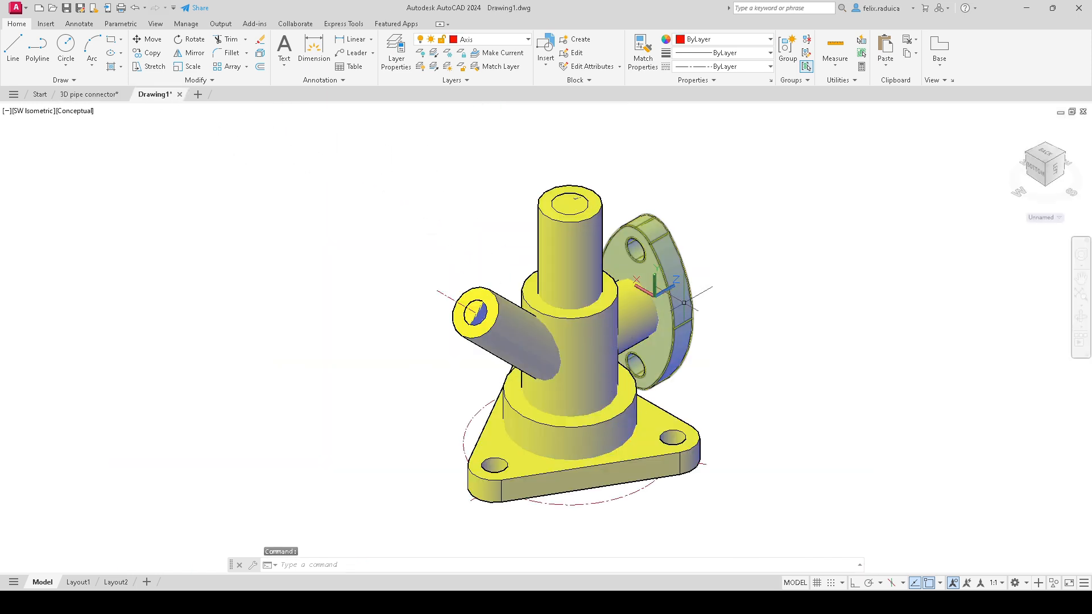
pyautogui.moveTo(627, 312)
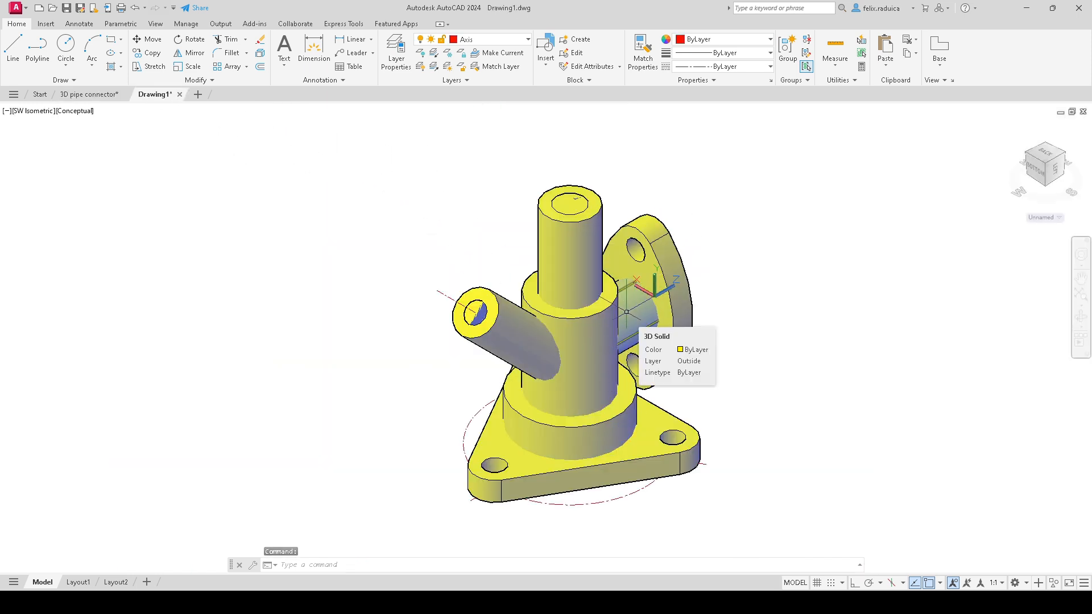
pyautogui.write('SPHEre')
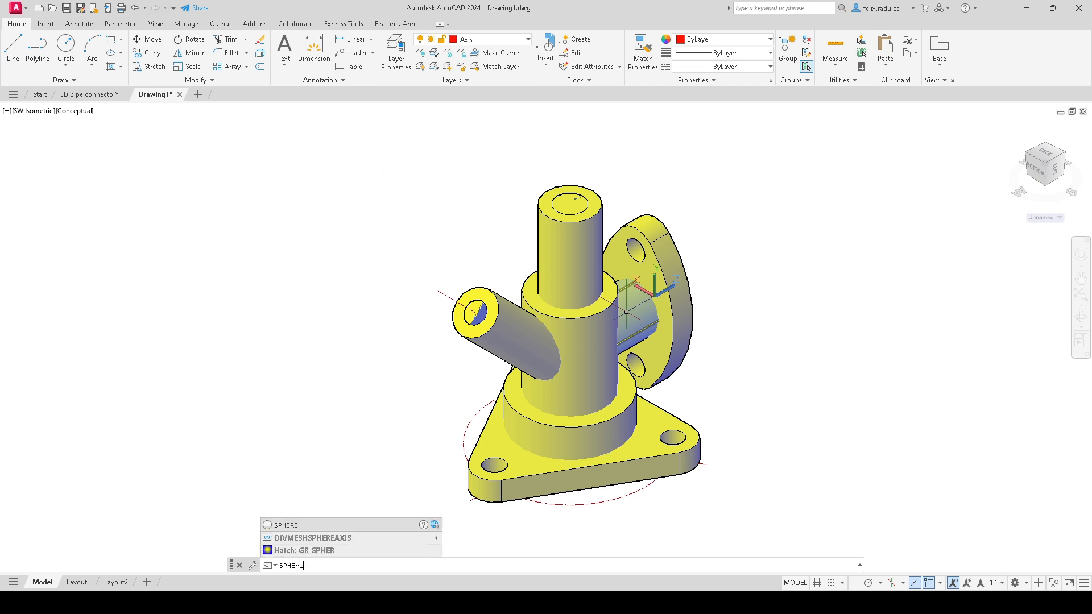
pyautogui.press('Return')
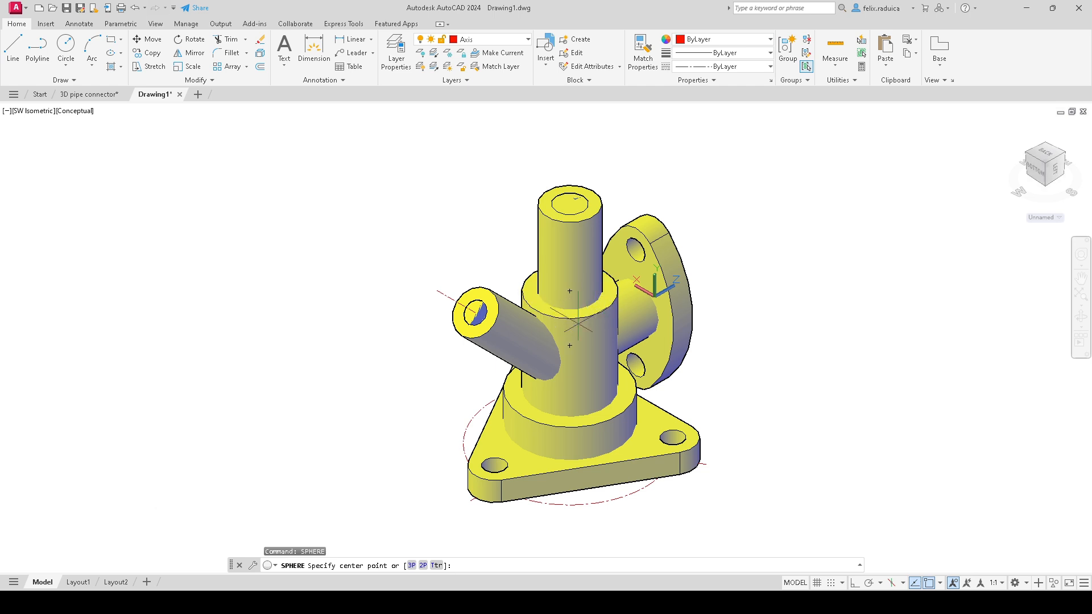
pyautogui.click(569, 291)
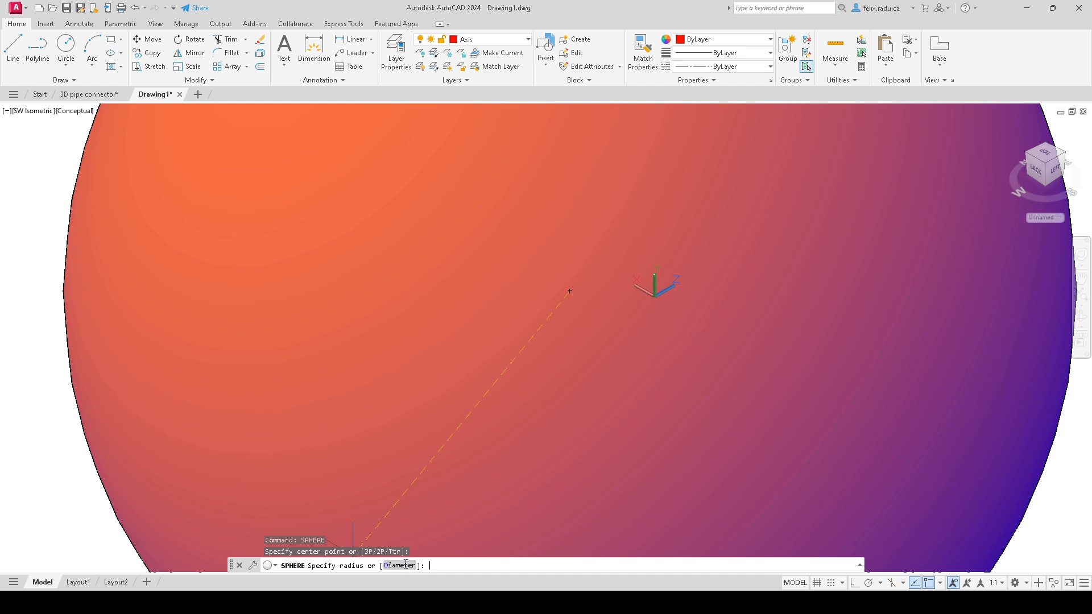
pyautogui.click(400, 566)
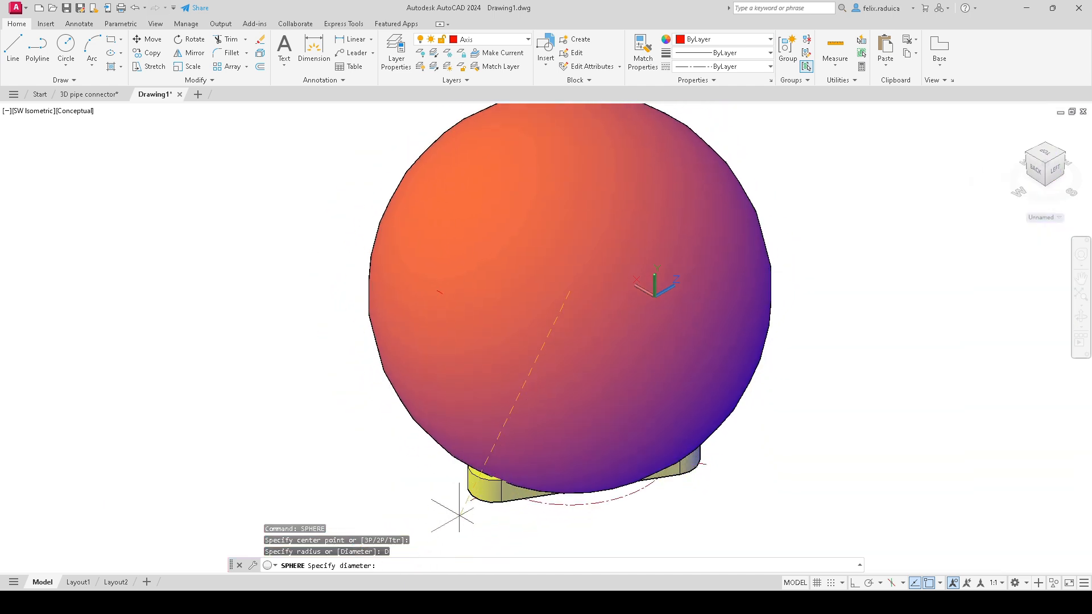
pyautogui.press('Return')
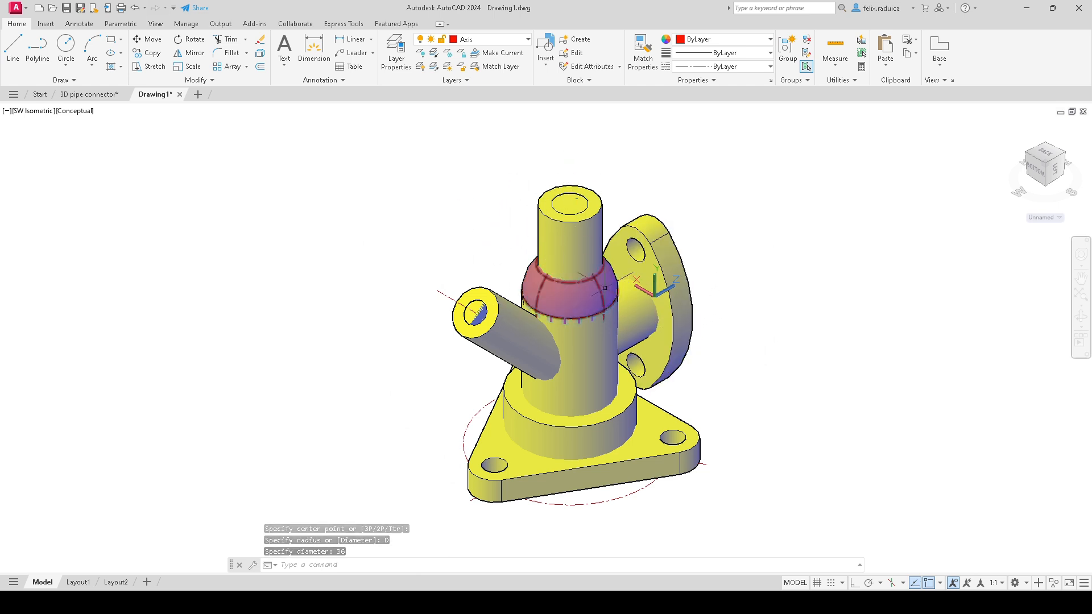
# Step: Move the sphere on the main body to the Outside layer
pyautogui.click(585, 291)
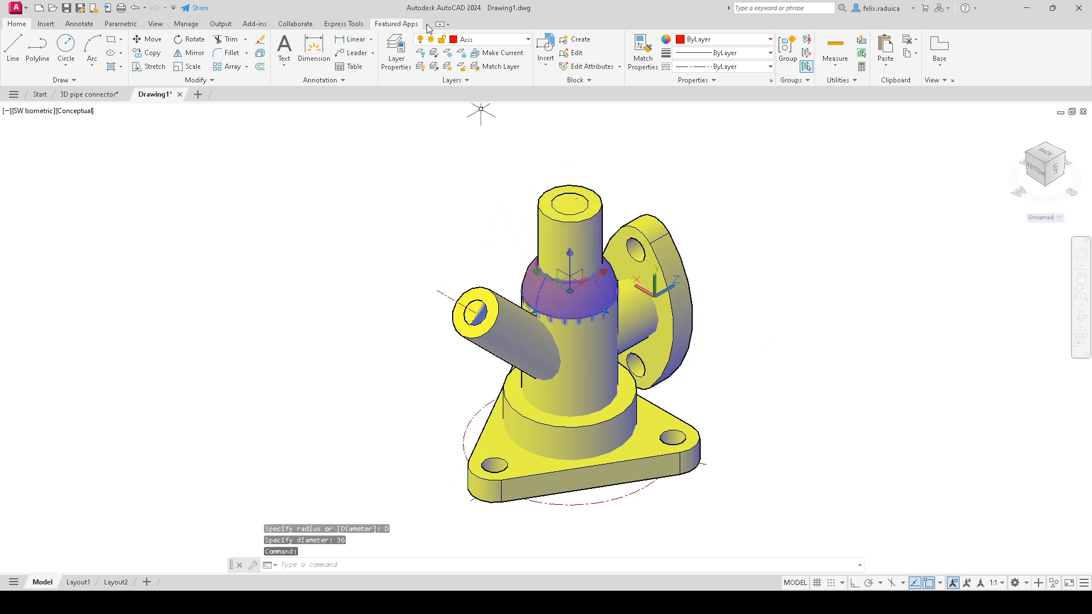
pyautogui.click(496, 39)
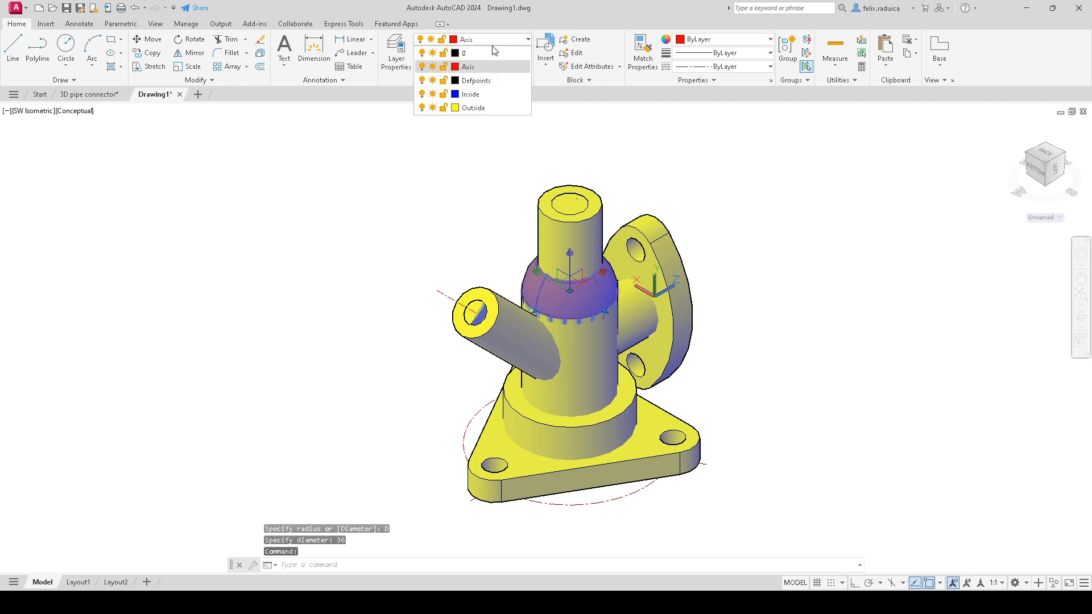
pyautogui.click(473, 107)
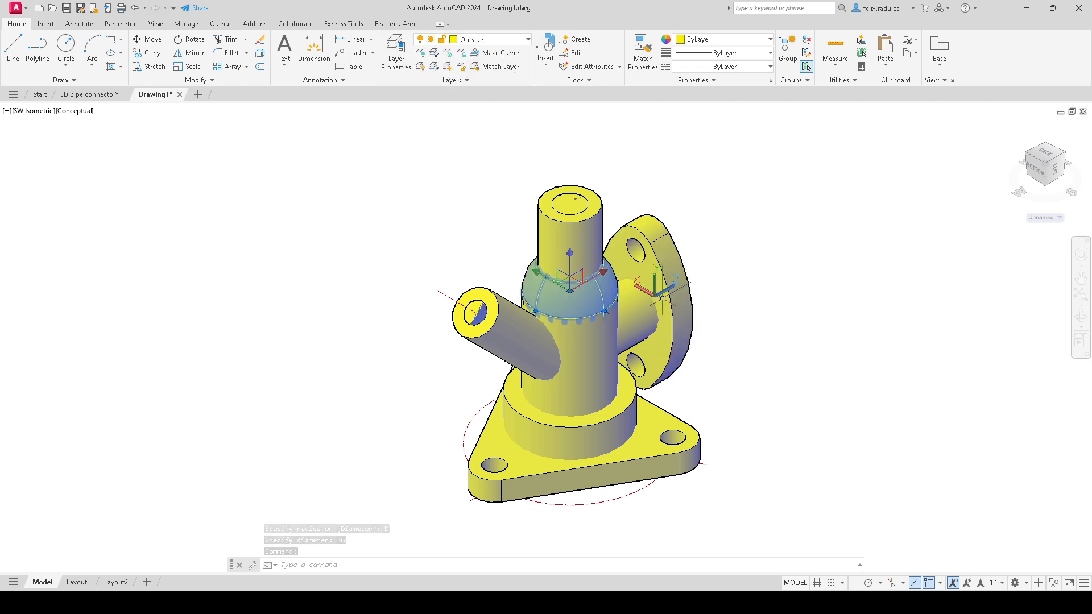
pyautogui.press('Escape')
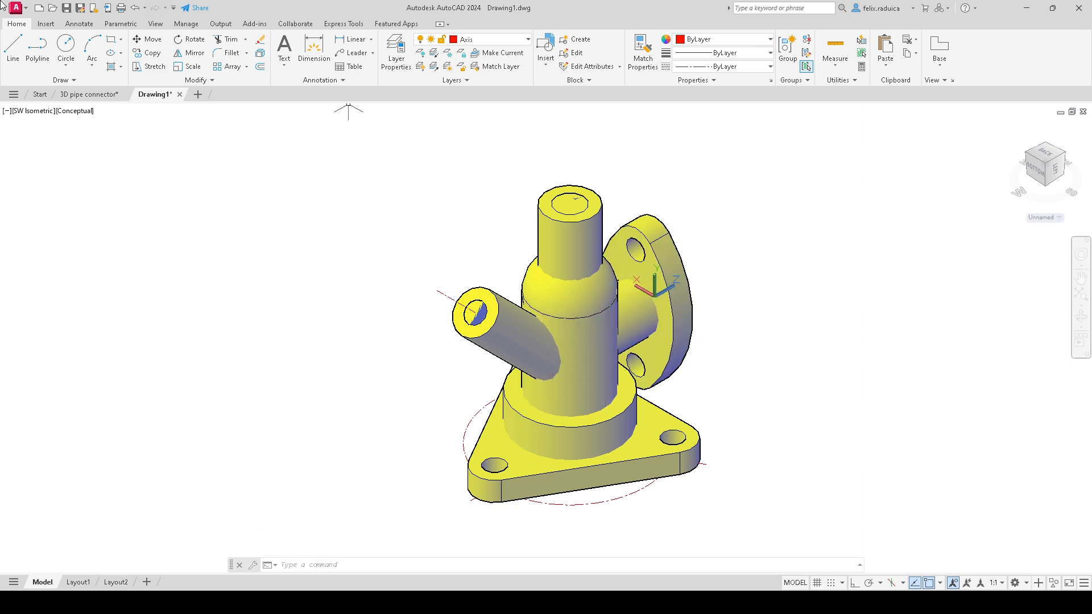
# Step: Examine the whole dimensioned connector in the 3D pipe connector reference drawing and return to Drawing1
pyautogui.click(78, 96)
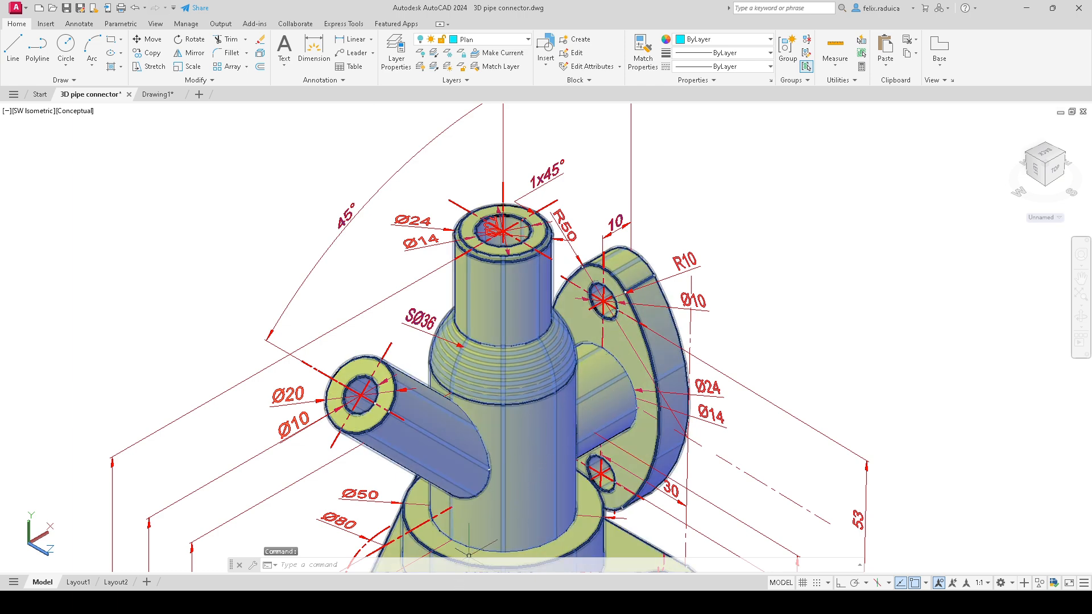
pyautogui.scroll(-3, 512, 451)
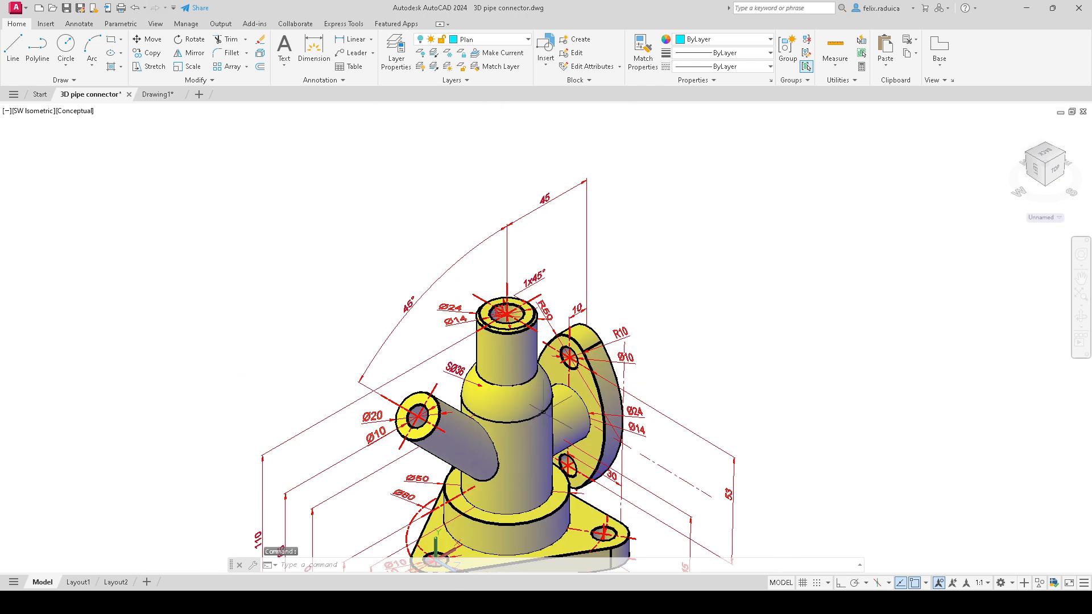
pyautogui.moveTo(547, 242); pyautogui.dragTo(556, 171, button='middle')
pyautogui.moveTo(565, 514); pyautogui.dragTo(559, 541, button='middle')
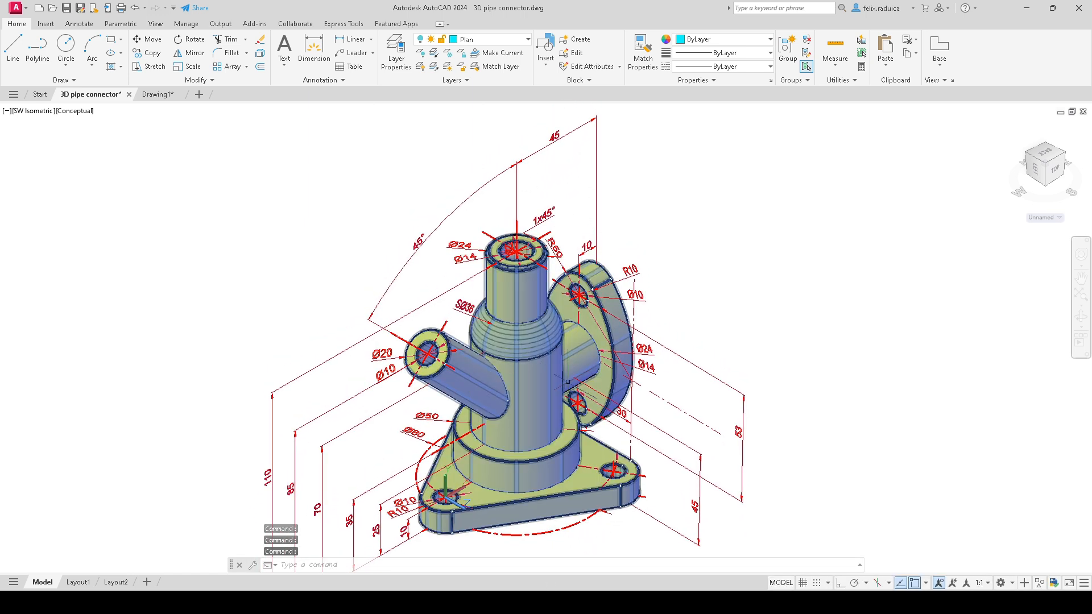
pyautogui.click(154, 94)
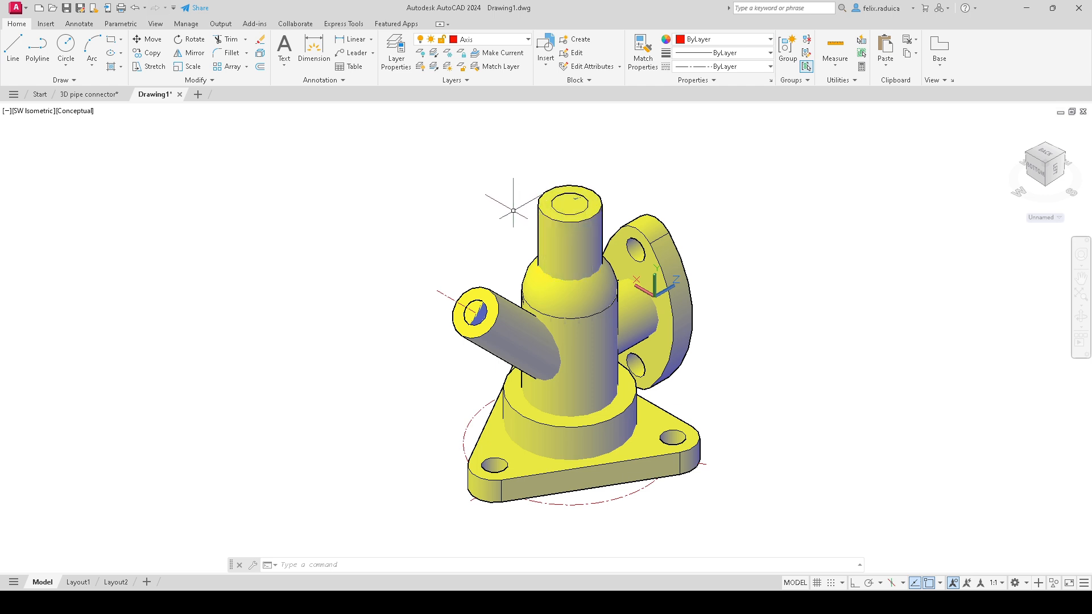
# Step: In the 2D Wireframe visual style, unite the triangular base, body cylinders, sphere, side flange and both outer branch cylinders with Union
pyautogui.click(80, 111)
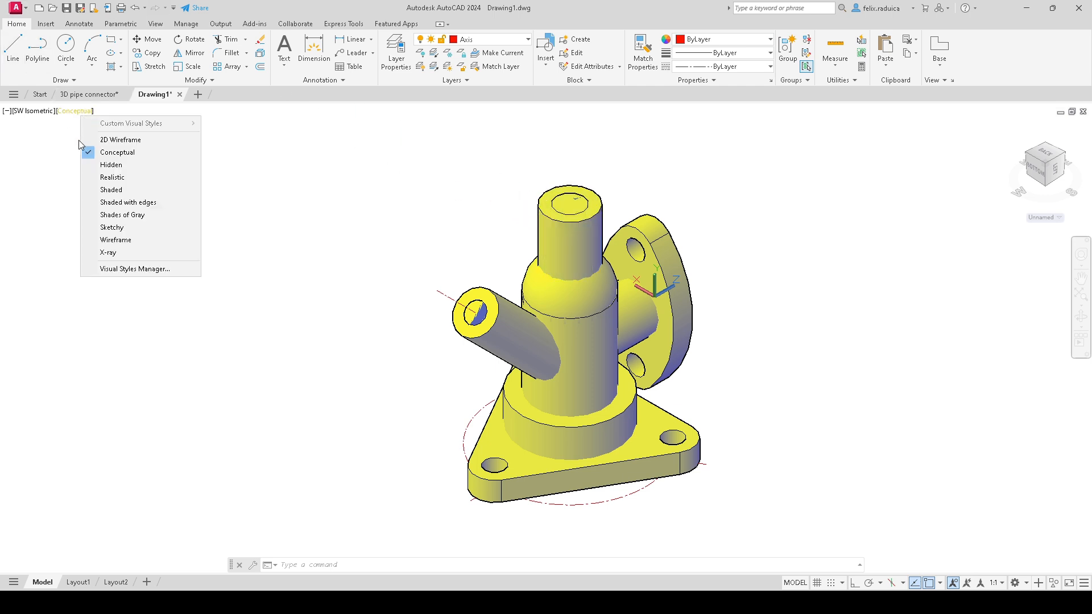
pyautogui.click(104, 142)
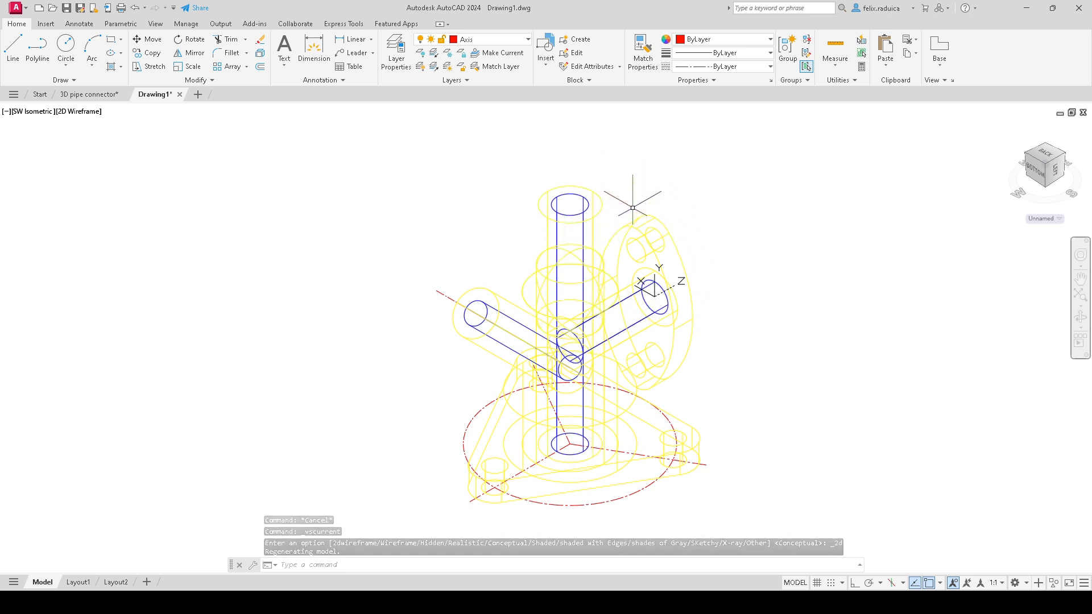
pyautogui.write('uni')
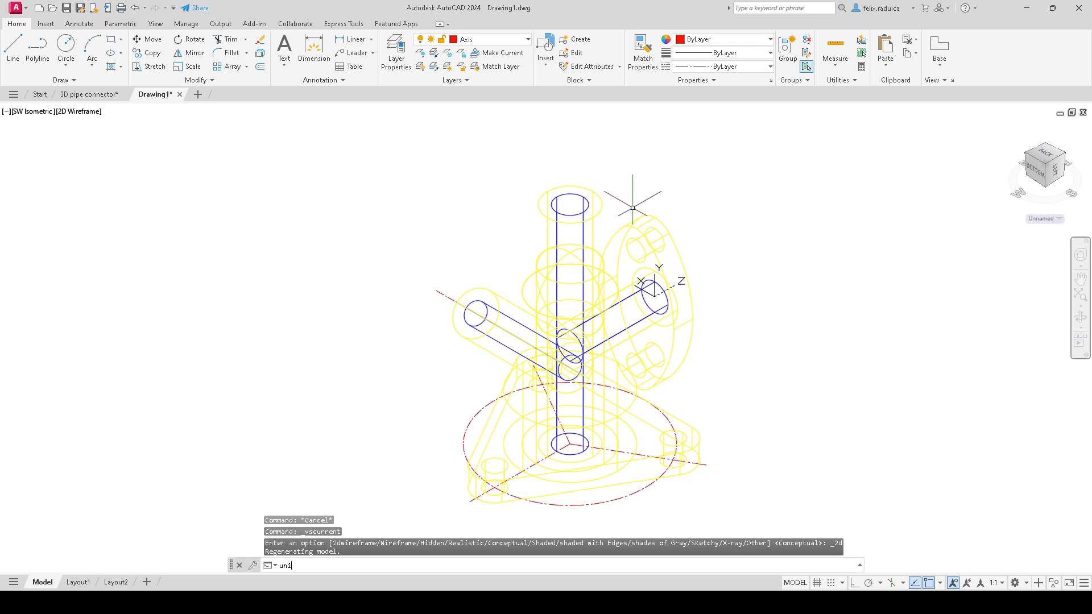
pyautogui.write('on')
pyautogui.press('Return')
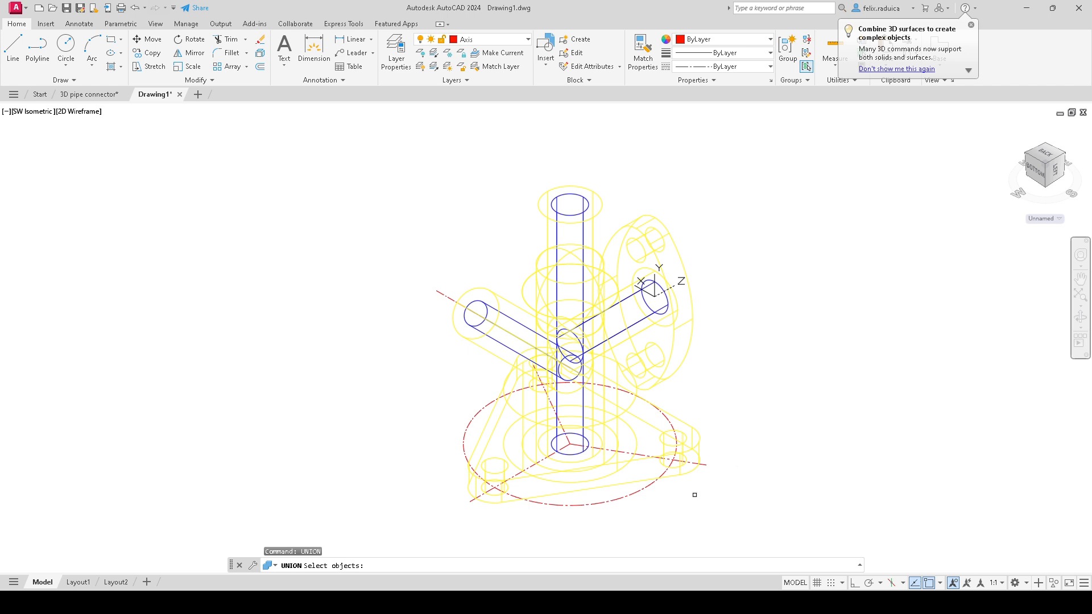
pyautogui.click(647, 456)
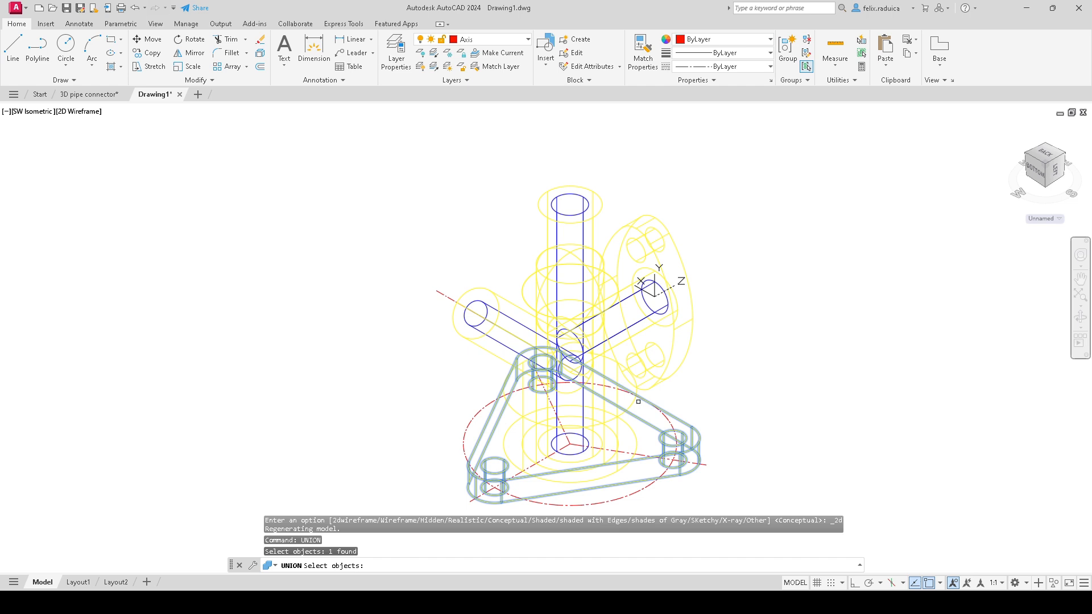
pyautogui.click(627, 409)
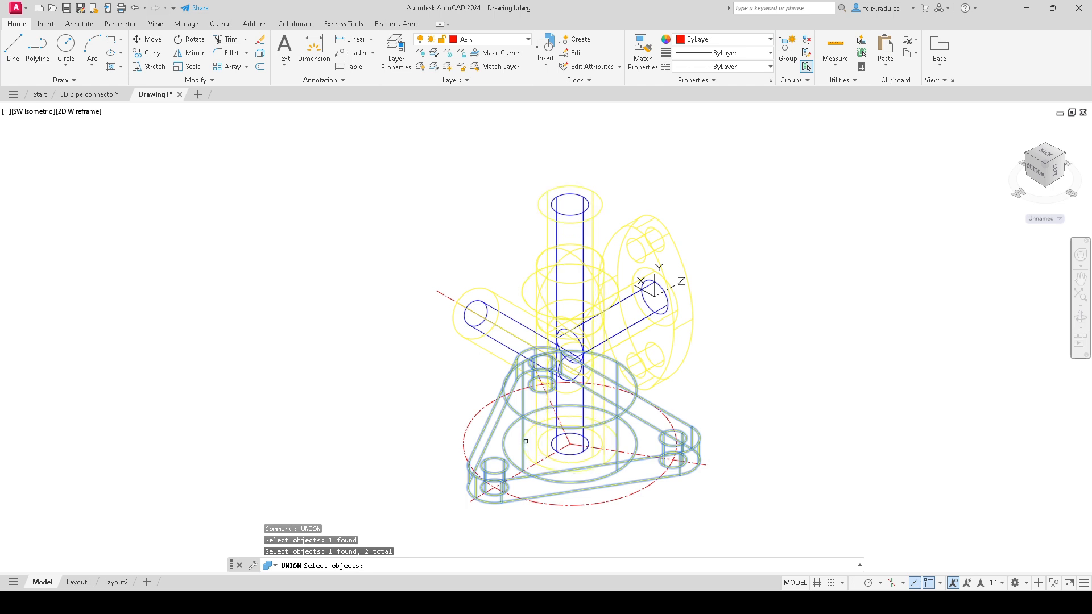
pyautogui.click(524, 434)
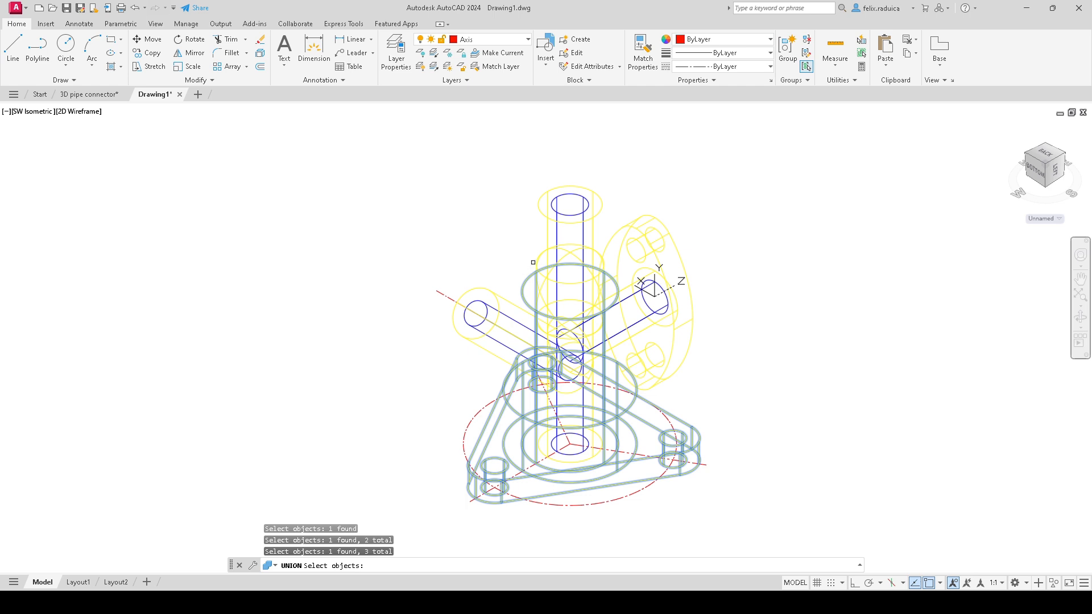
pyautogui.click(539, 272)
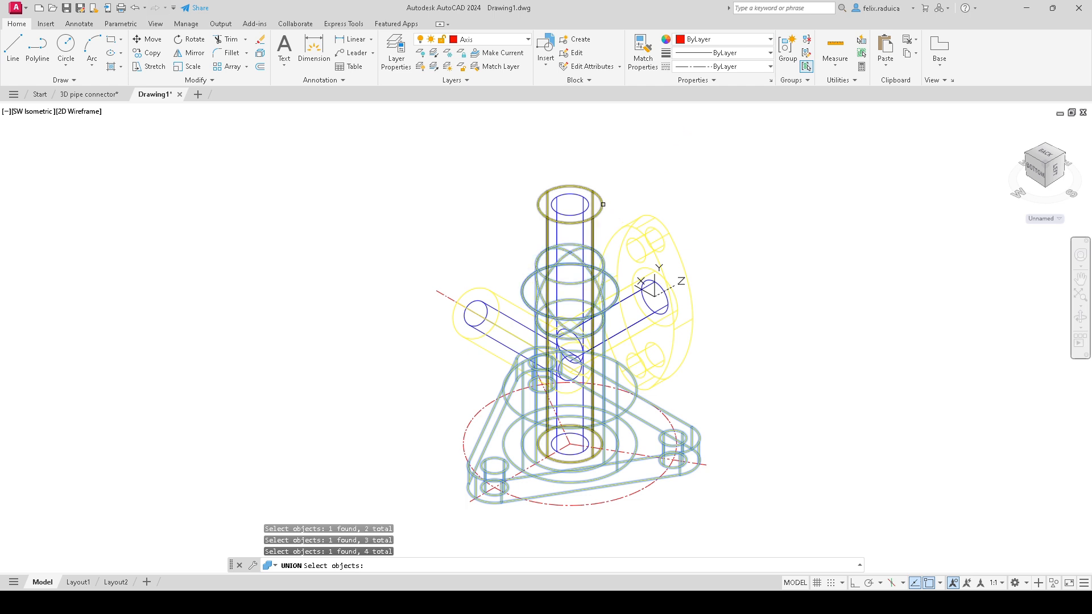
pyautogui.click(603, 204)
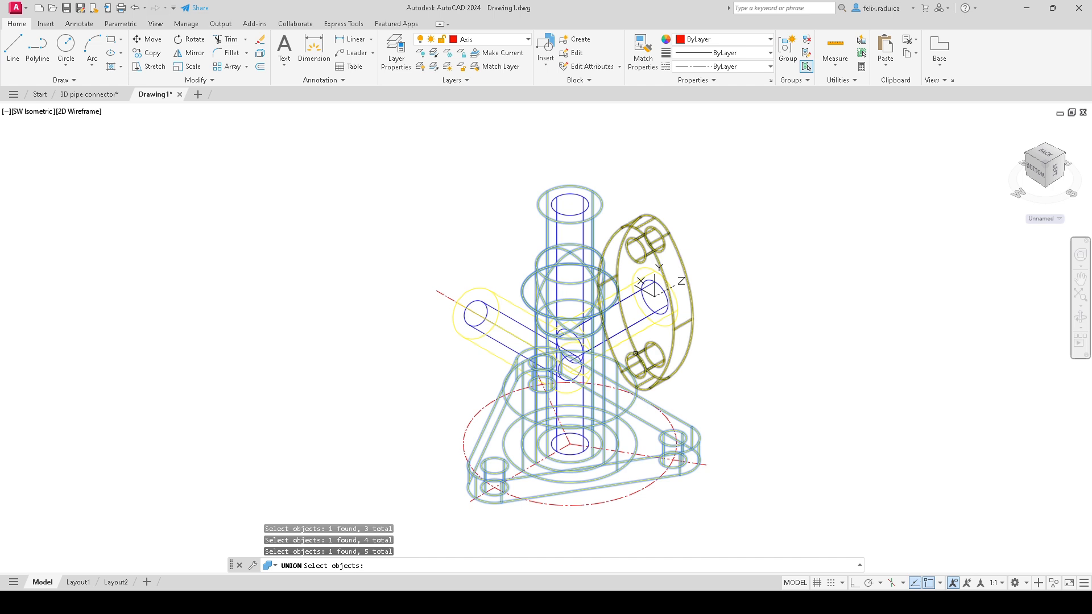
pyautogui.click(634, 333)
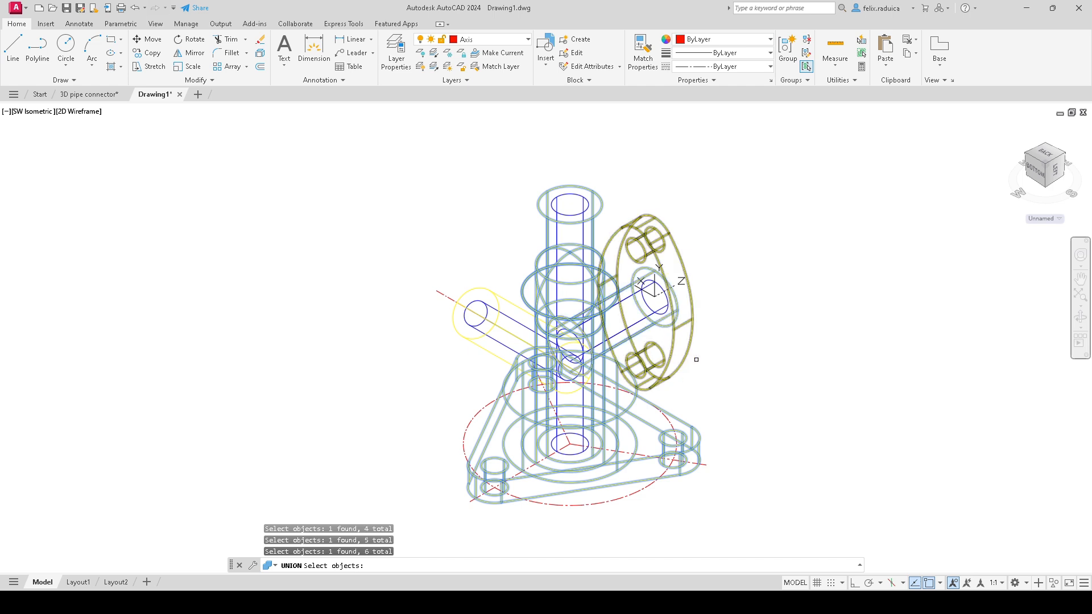
pyautogui.click(683, 272)
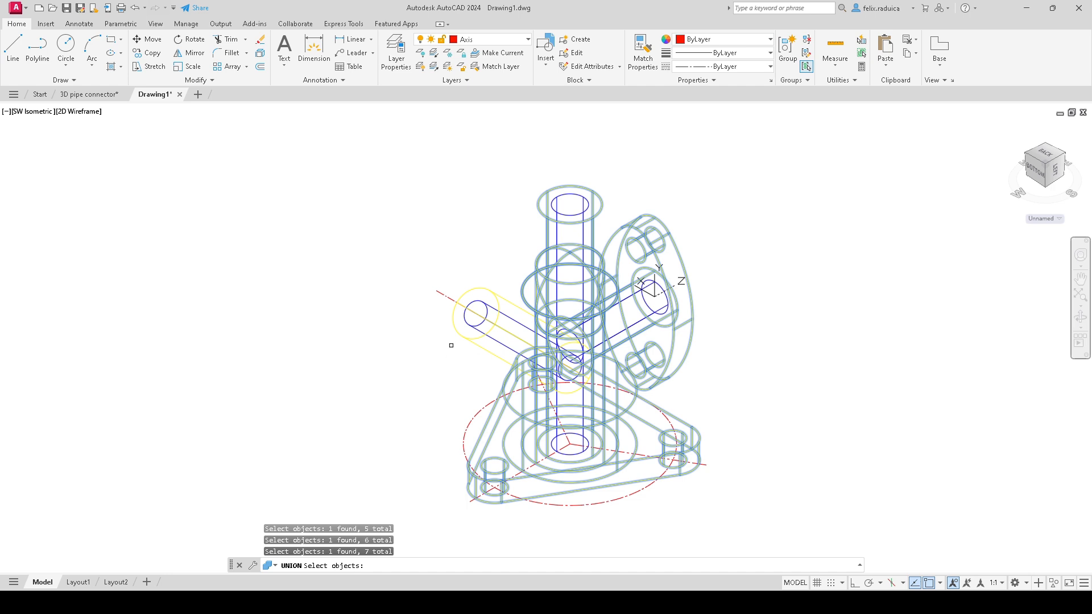
pyautogui.click(461, 337)
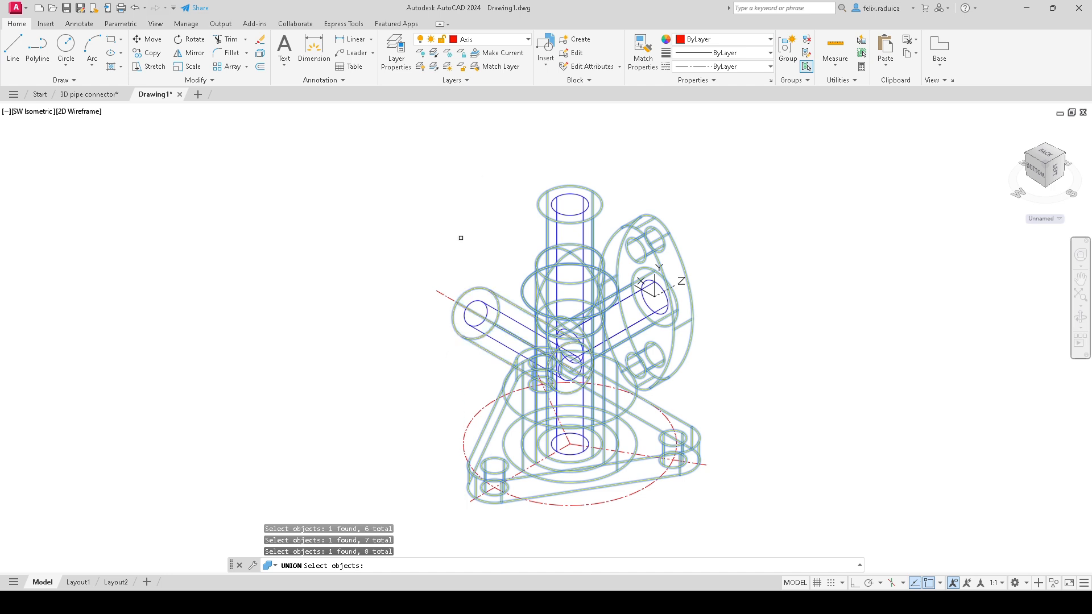
pyautogui.press('Return')
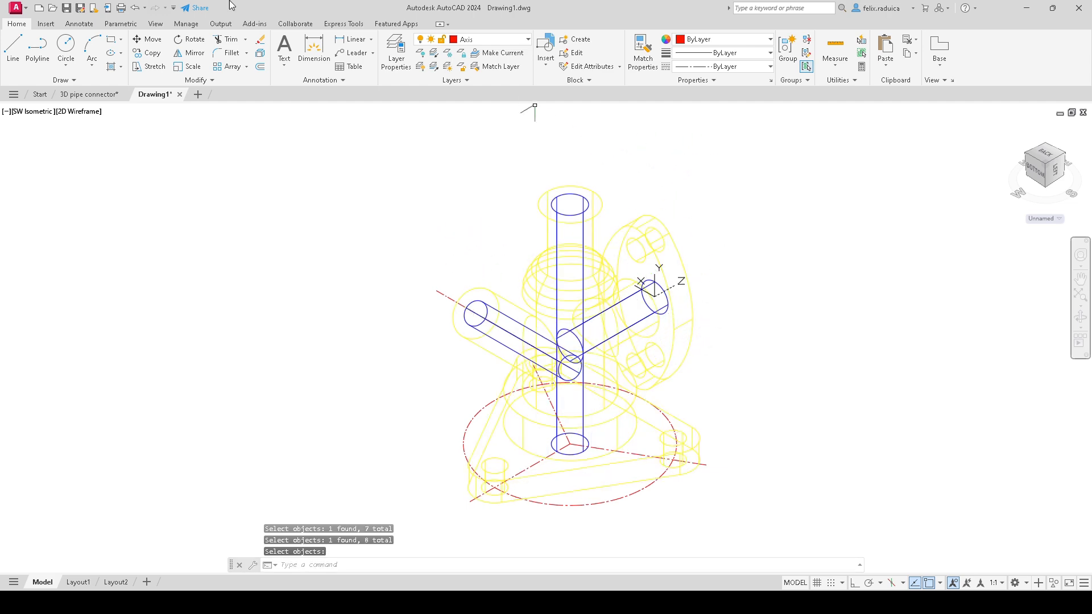
# Step: Check the united outer body in the Conceptual visual style by erasing it and undoing the erase
pyautogui.click(74, 111)
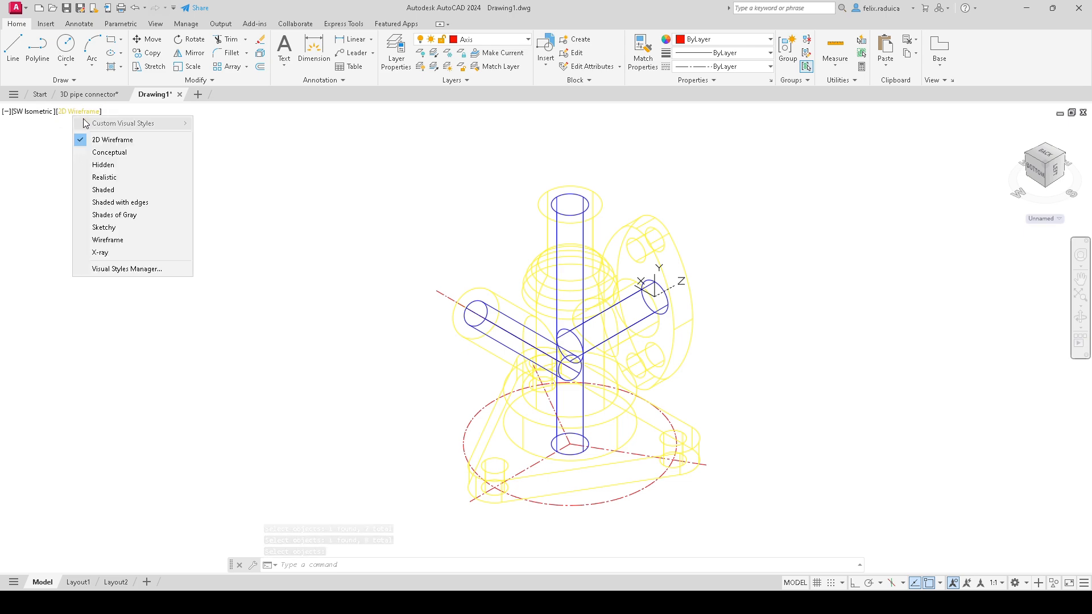
pyautogui.click(100, 153)
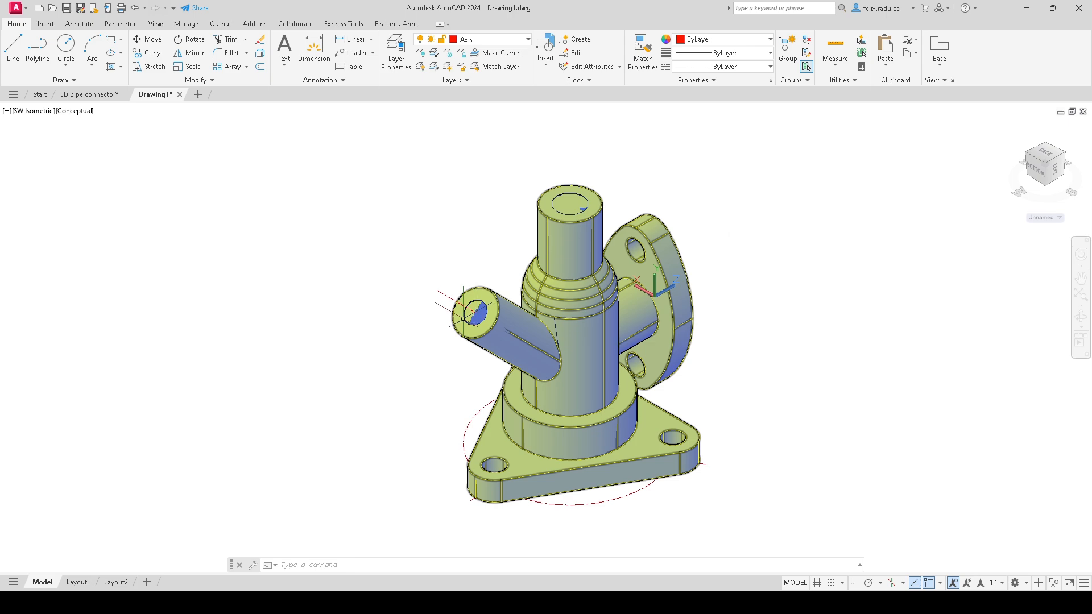
pyautogui.click(654, 230)
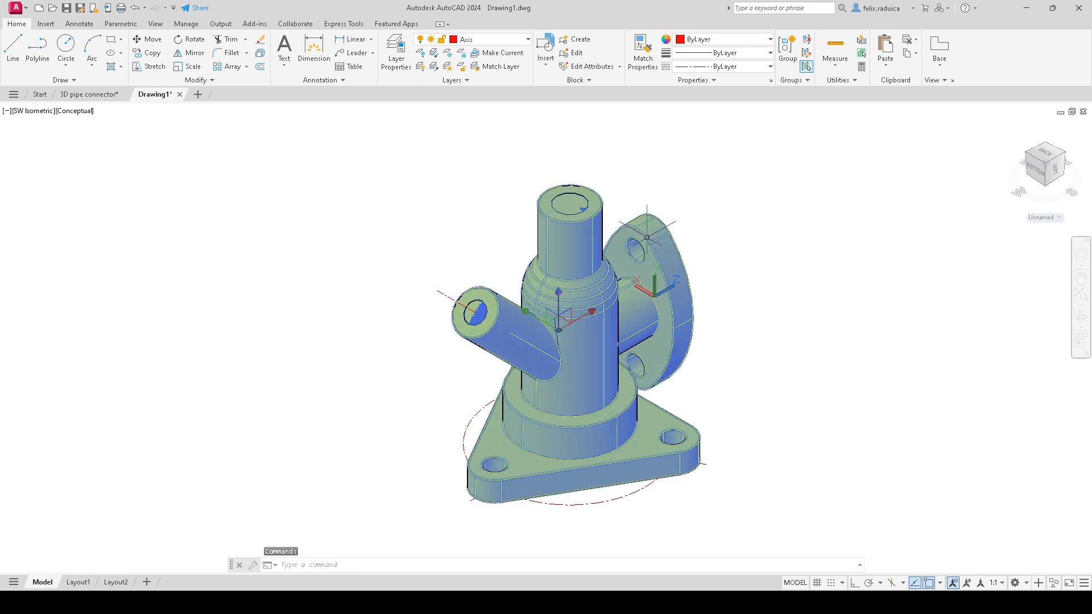
pyautogui.press('Delete')
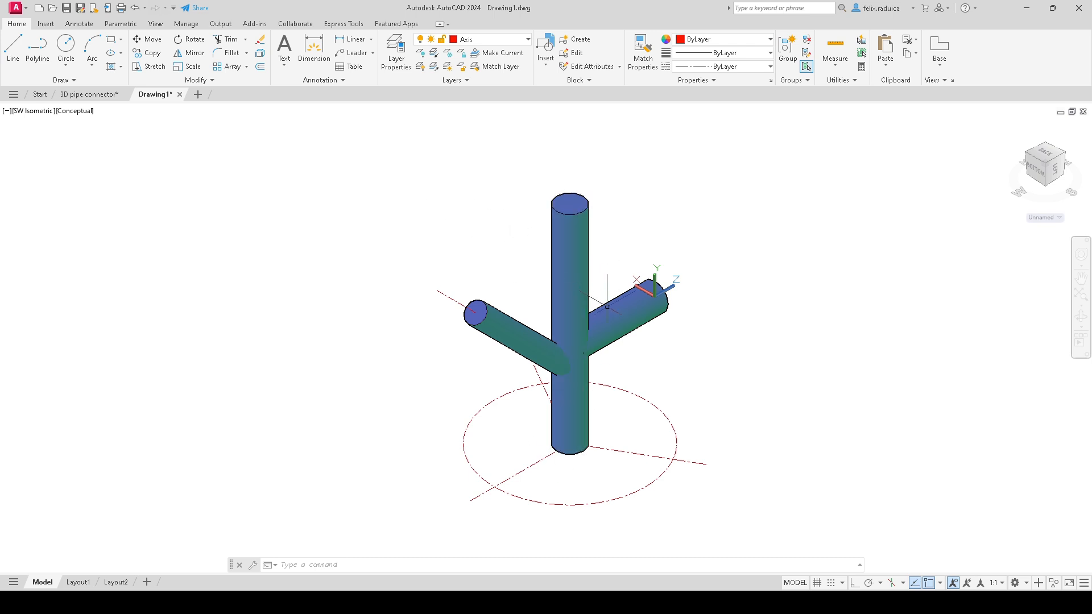
pyautogui.hotkey('ctrl', 'z')
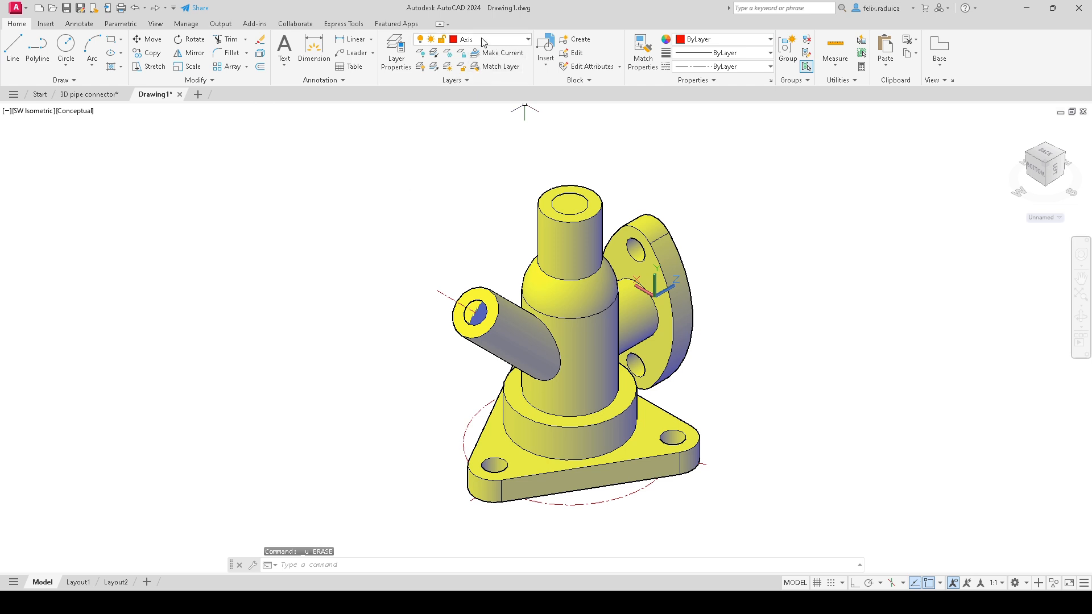
# Step: Turn off the Outside layer and unite the three inner cylinders with Union
pyautogui.click(480, 39)
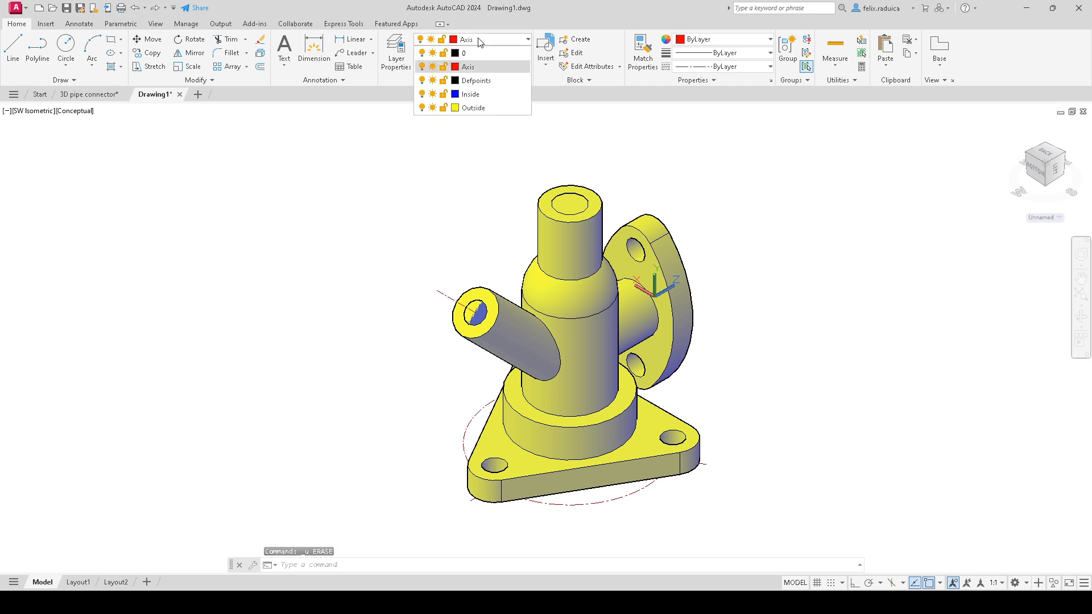
pyautogui.click(422, 108)
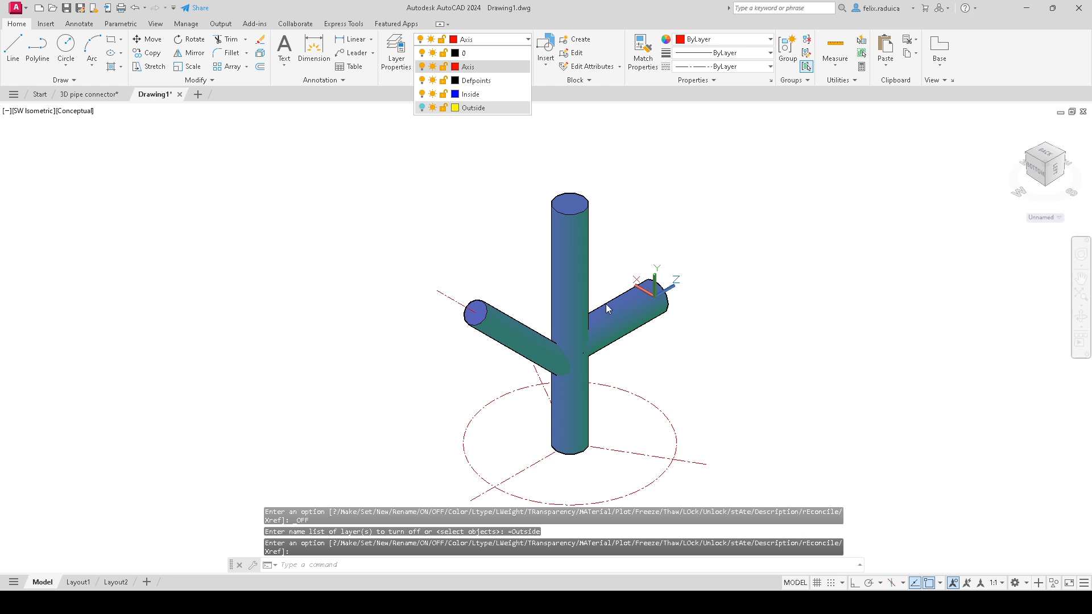
pyautogui.write('u')
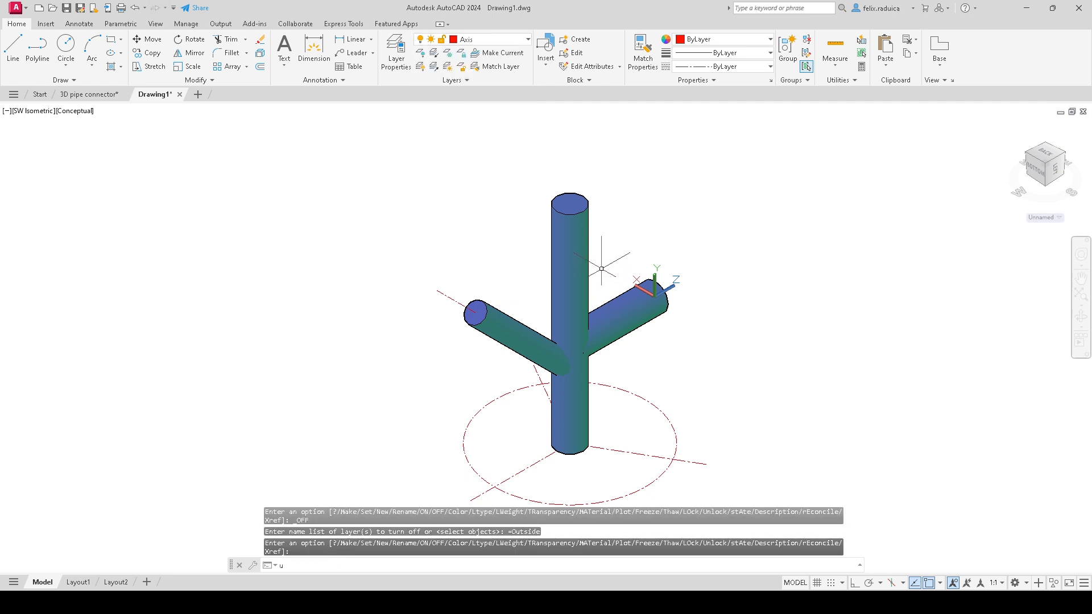
pyautogui.press('Return')
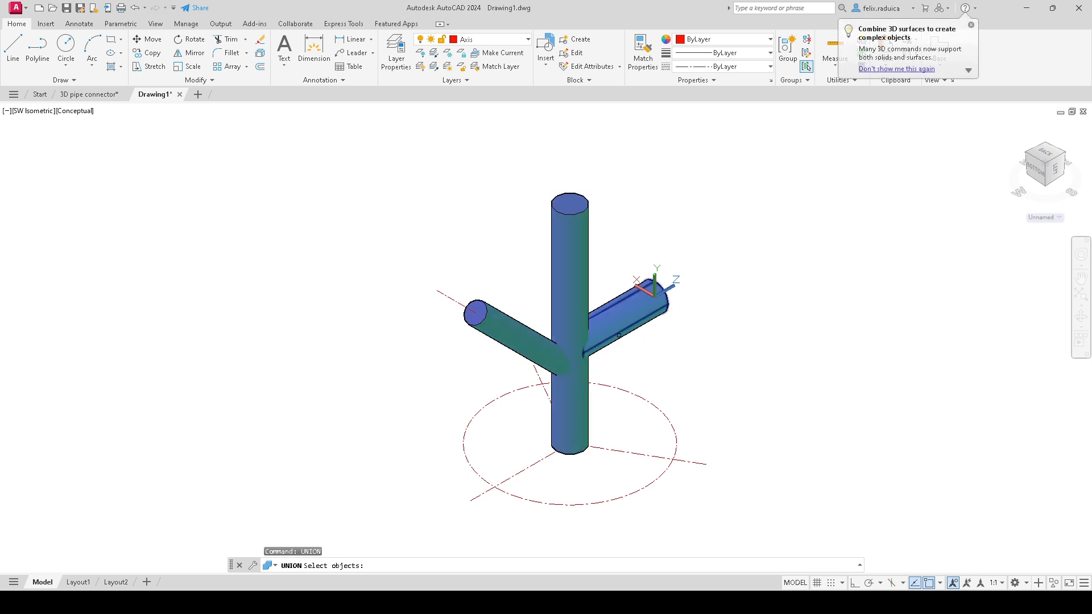
pyautogui.click(625, 319)
pyautogui.click(549, 302)
pyautogui.click(515, 336)
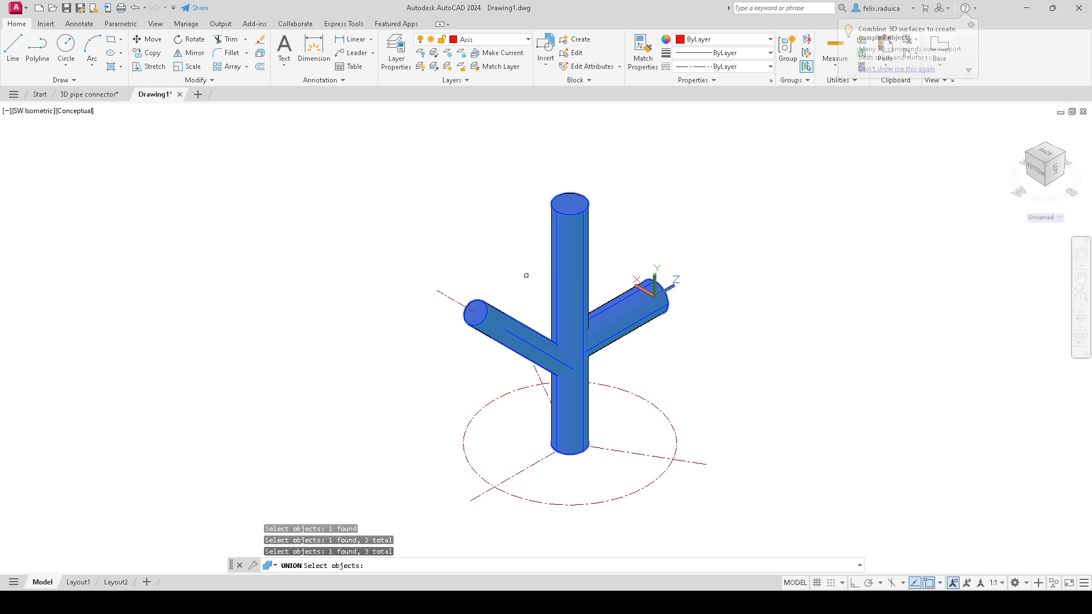
pyautogui.press('Return')
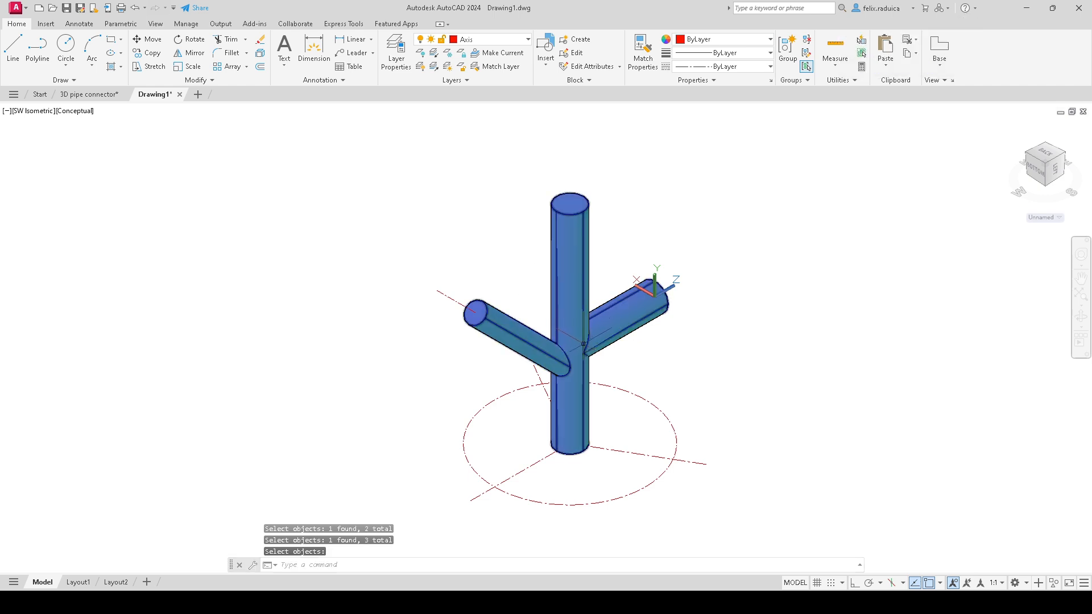
# Step: Check that the inner cylinders form one solid by erasing it and undoing the erase
pyautogui.click(584, 342)
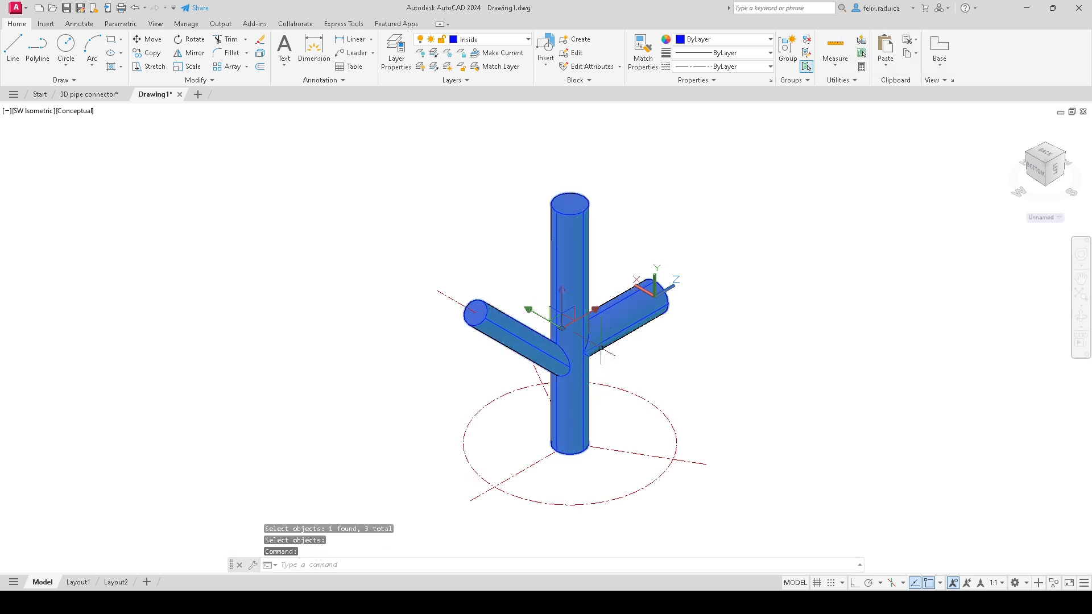
pyautogui.press('Escape')
pyautogui.click(581, 269)
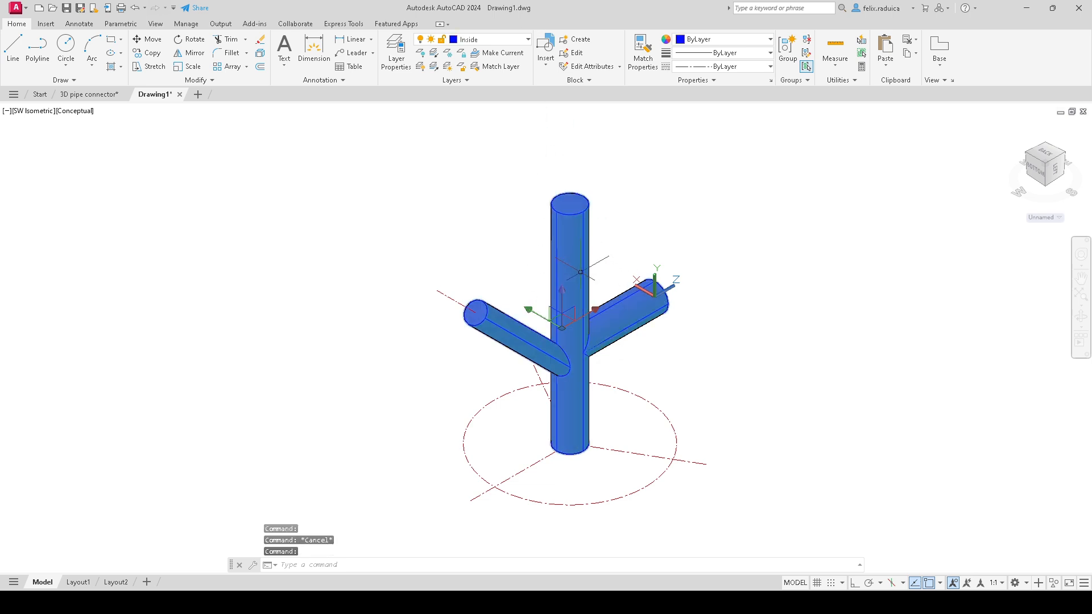
pyautogui.press('Delete')
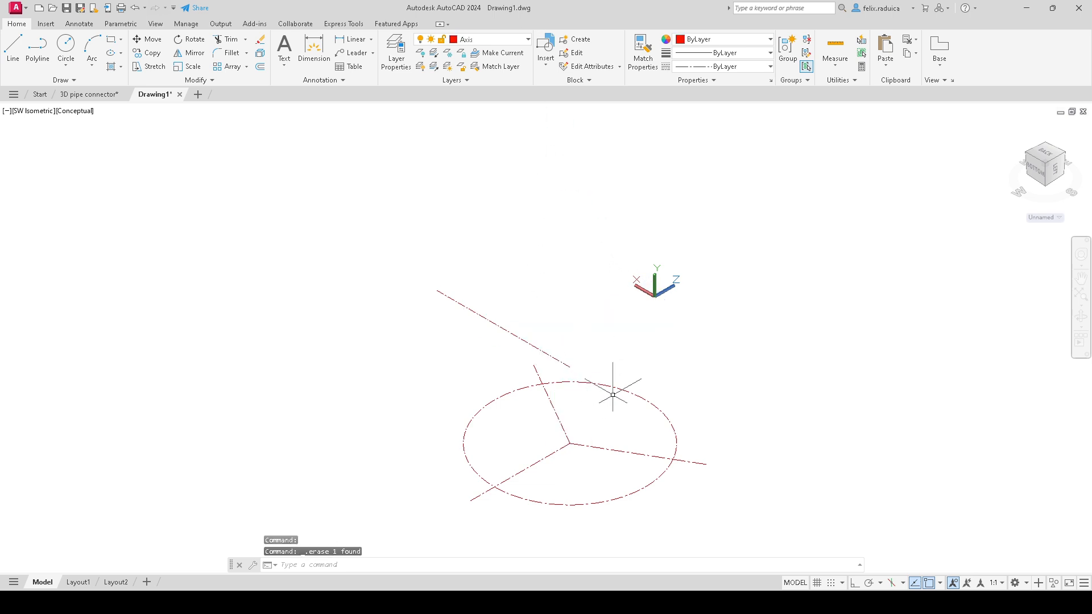
pyautogui.hotkey('ctrl', 'z')
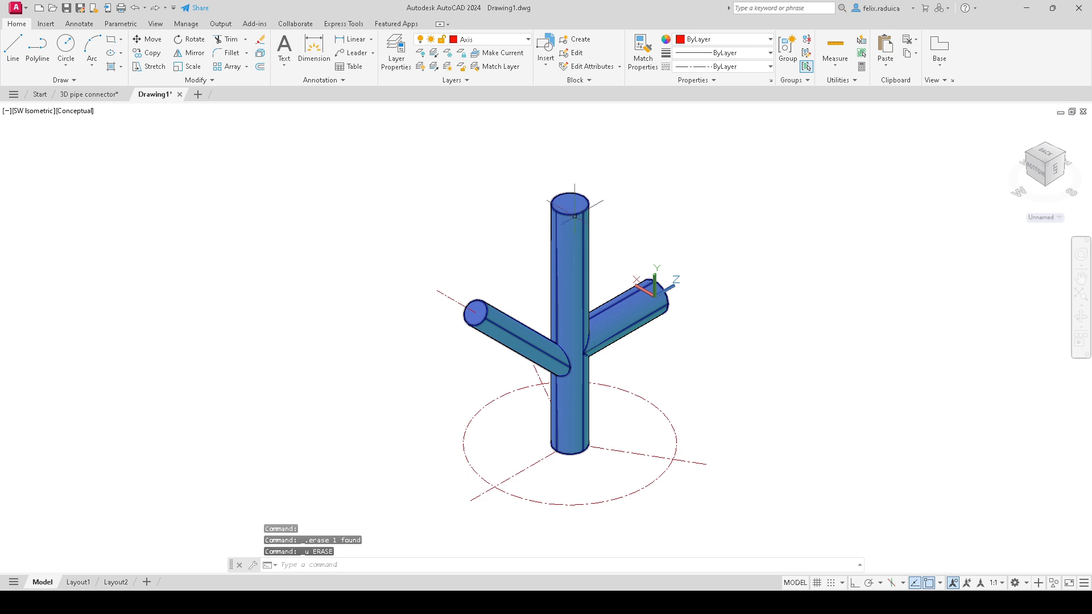
# Step: Turn the Outside layer back on and display the model in the 2D Wireframe visual style
pyautogui.click(489, 40)
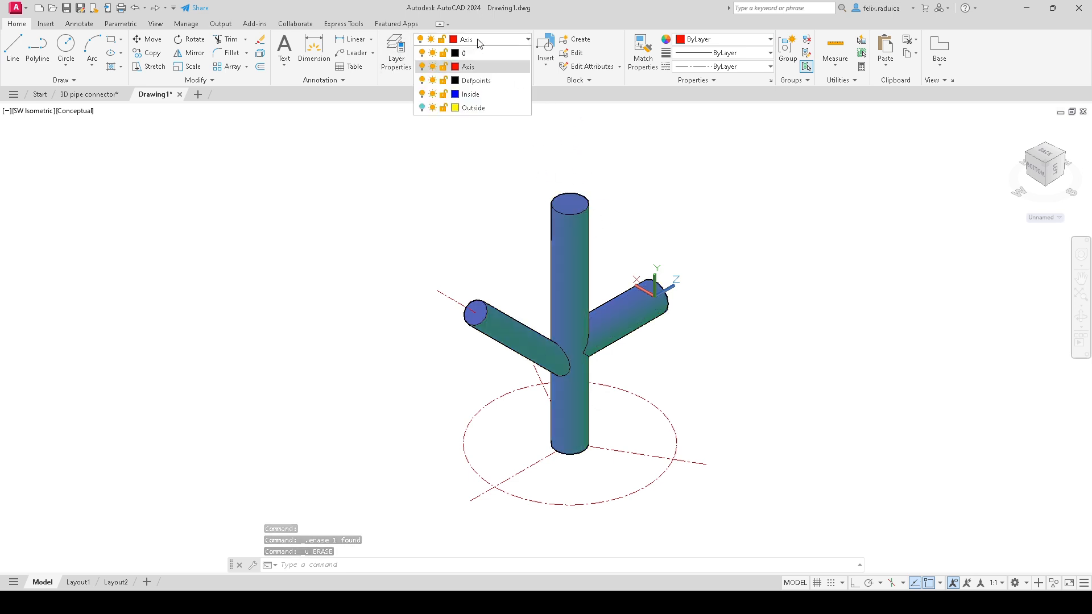
pyautogui.click(421, 108)
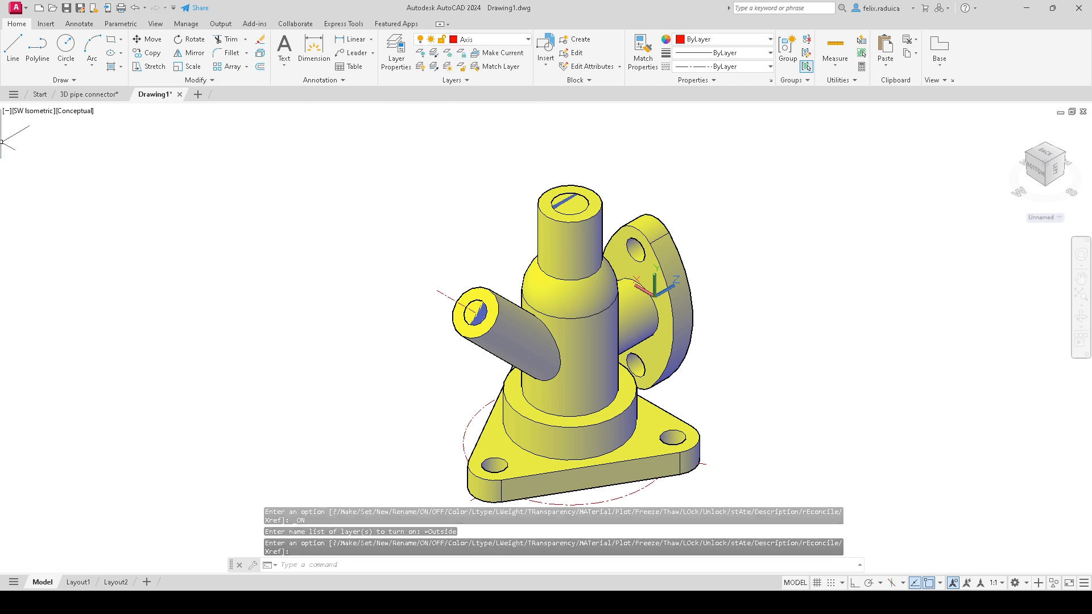
pyautogui.click(76, 112)
pyautogui.click(108, 139)
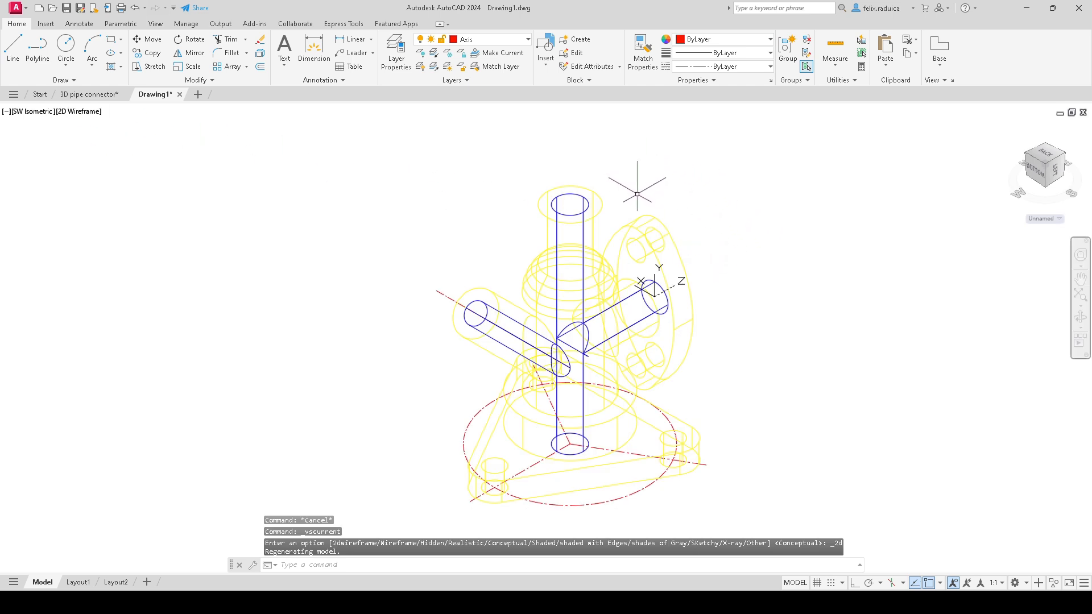
# Step: Subtract the united inner cylinders from the united outer body and display the result in the Conceptual visual style
pyautogui.write('sub')
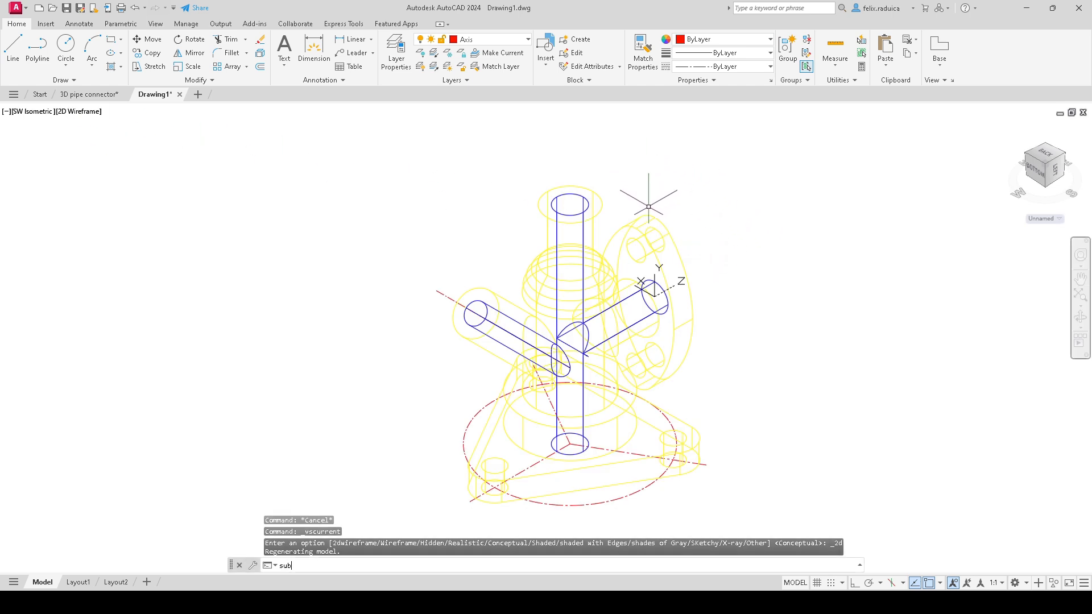
pyautogui.write('tract')
pyautogui.press('Return')
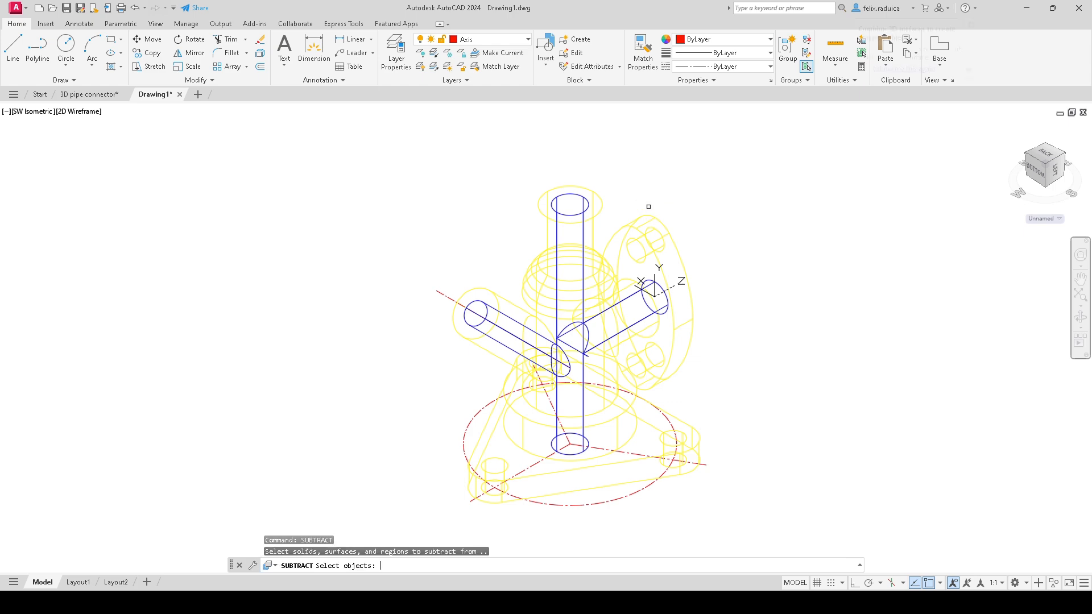
pyautogui.click(660, 222)
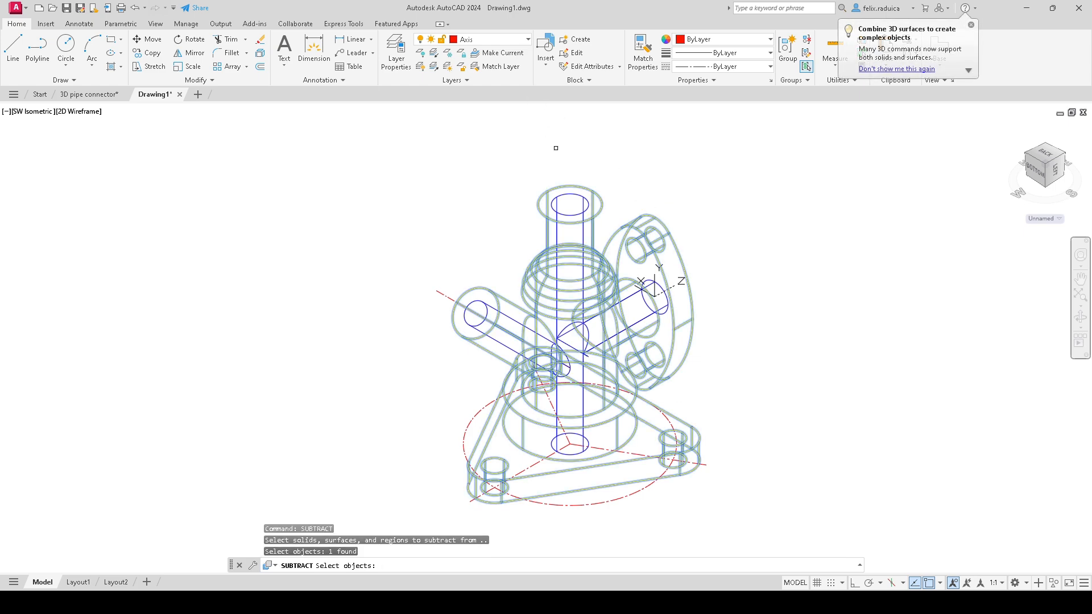
pyautogui.press('Return')
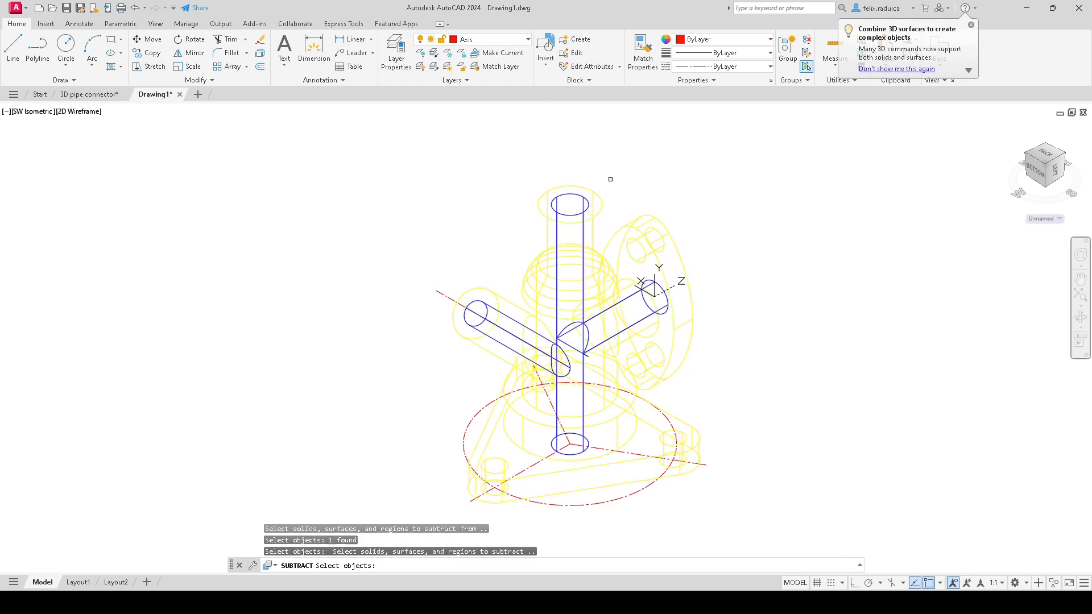
pyautogui.click(576, 213)
pyautogui.press('Return')
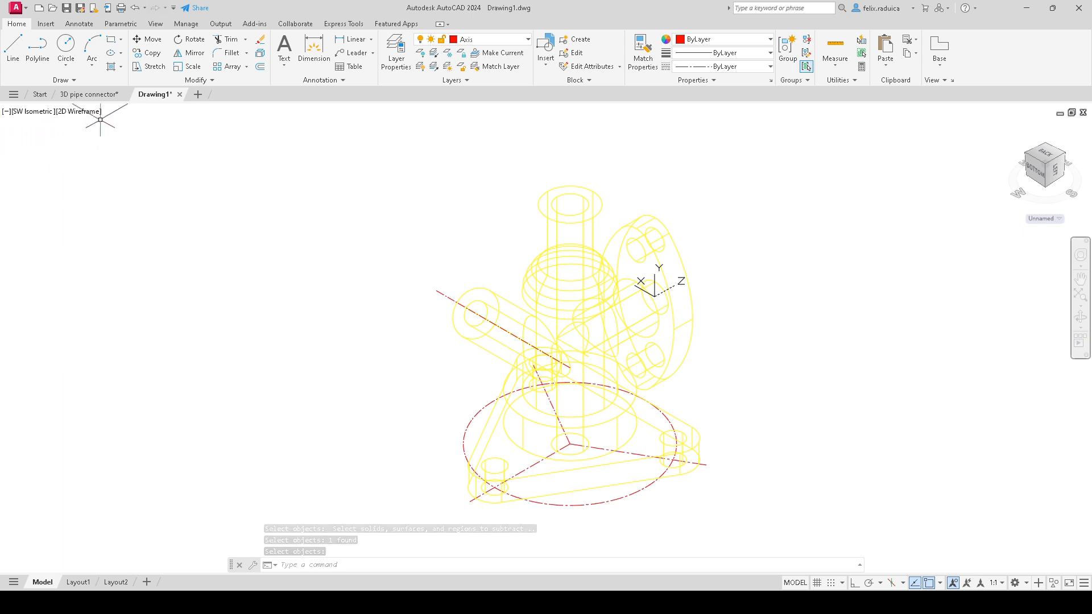
pyautogui.click(76, 112)
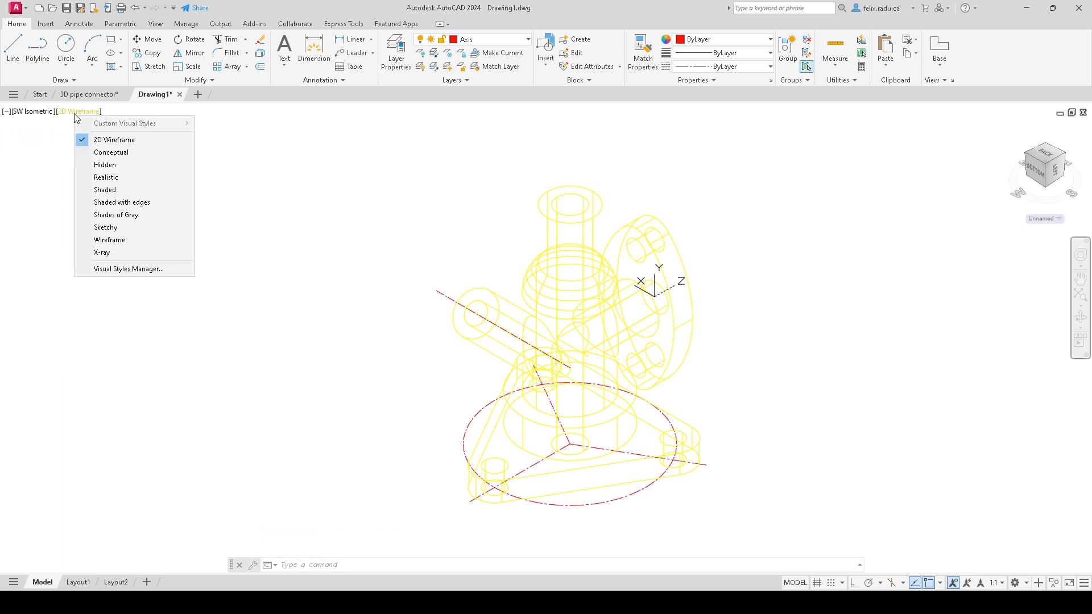
pyautogui.click(97, 153)
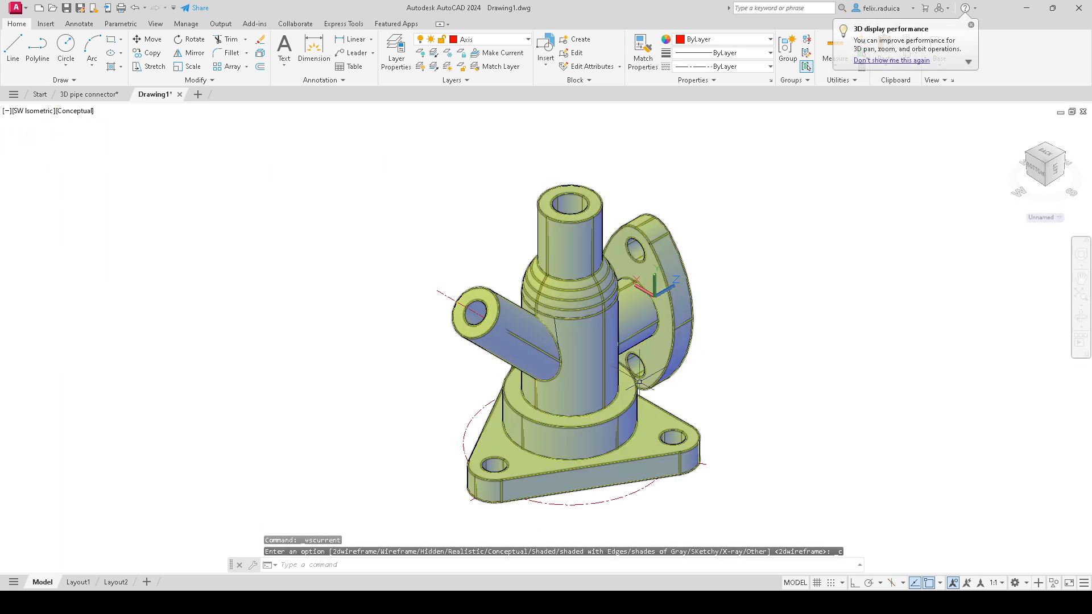
# Step: Examine the hollowed connector and its pipe openings from several sides, and return to the SW Isometric view
pyautogui.scroll(-2, 511, 319)
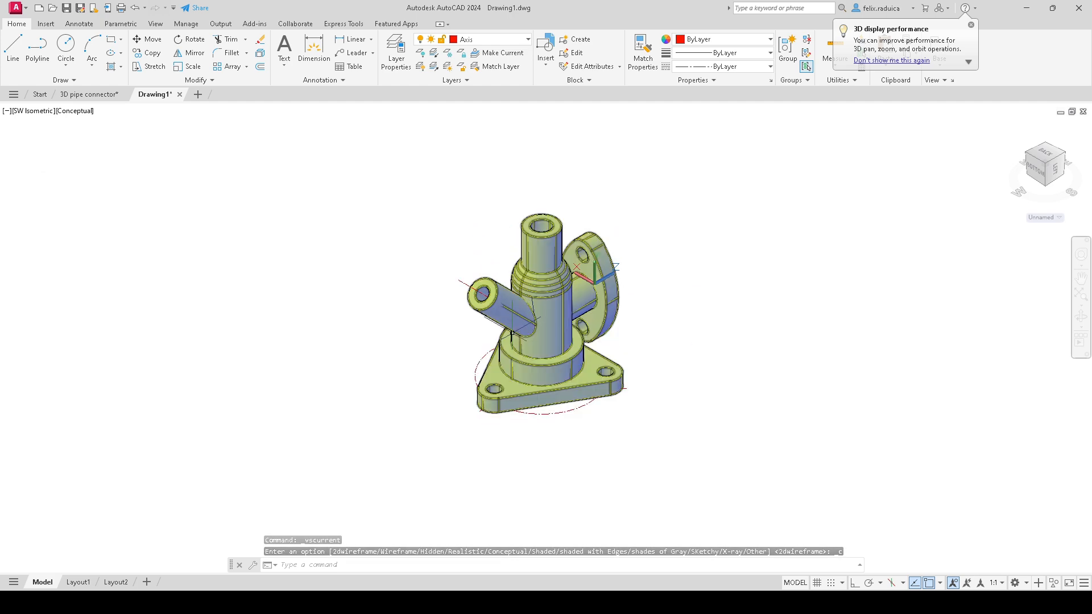
pyautogui.scroll(2, 511, 336)
pyautogui.scroll(-2, 474, 218)
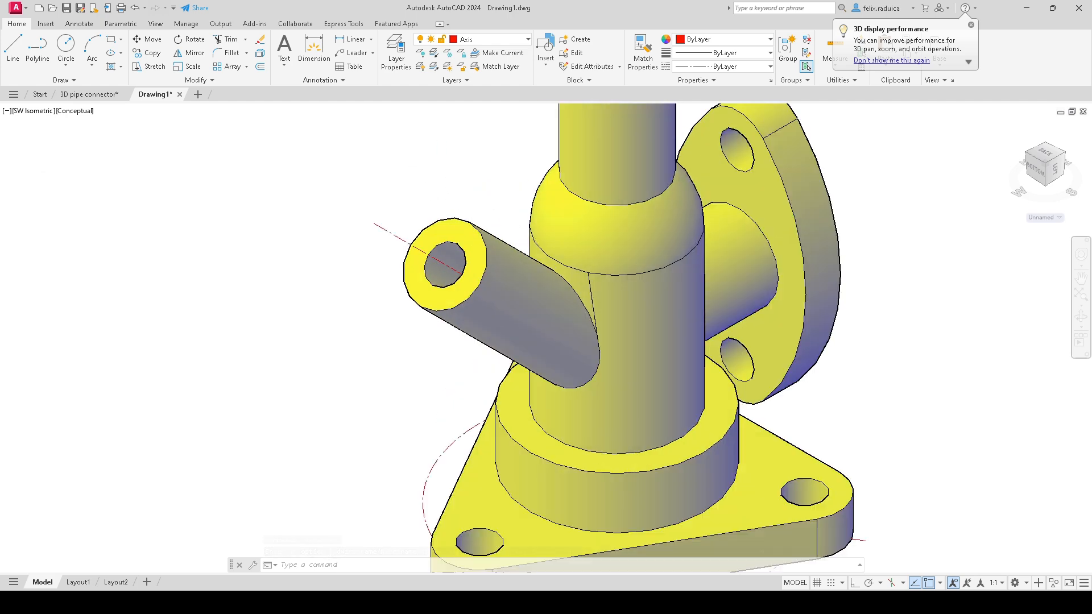
pyautogui.keyDown('shift'); pyautogui.moveTo(580, 206); pyautogui.dragTo(654, 219, button='middle'); pyautogui.keyUp('shift')
pyautogui.keyDown('shift'); pyautogui.moveTo(556, 283); pyautogui.dragTo(479, 209, button='middle'); pyautogui.keyUp('shift')
pyautogui.keyDown('shift'); pyautogui.moveTo(499, 392); pyautogui.dragTo(675, 363, button='middle'); pyautogui.keyUp('shift')
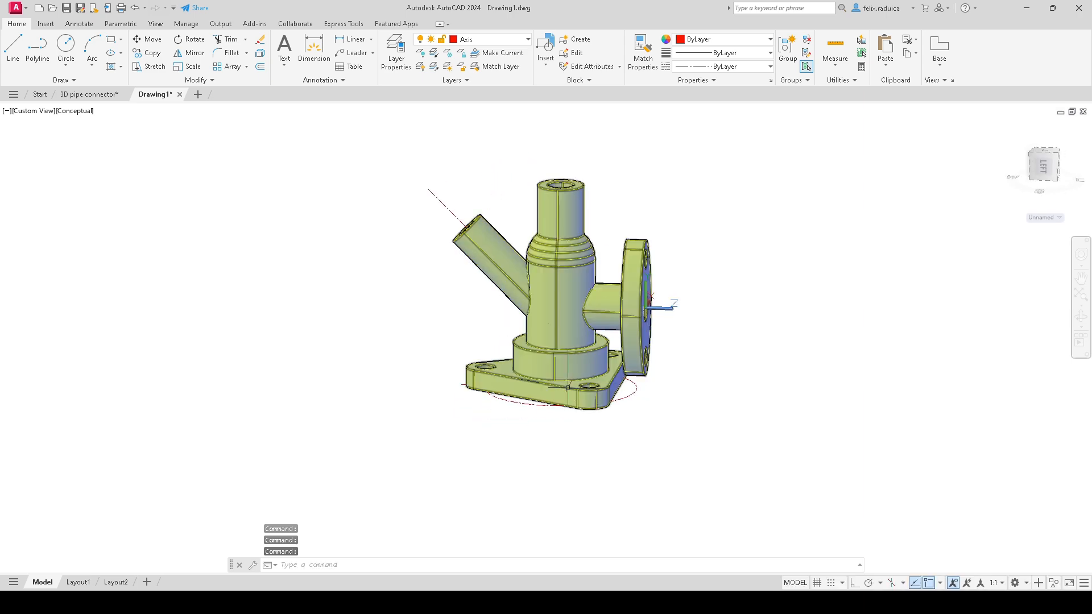
pyautogui.keyDown('shift'); pyautogui.moveTo(545, 417); pyautogui.dragTo(652, 412, button='middle'); pyautogui.keyUp('shift')
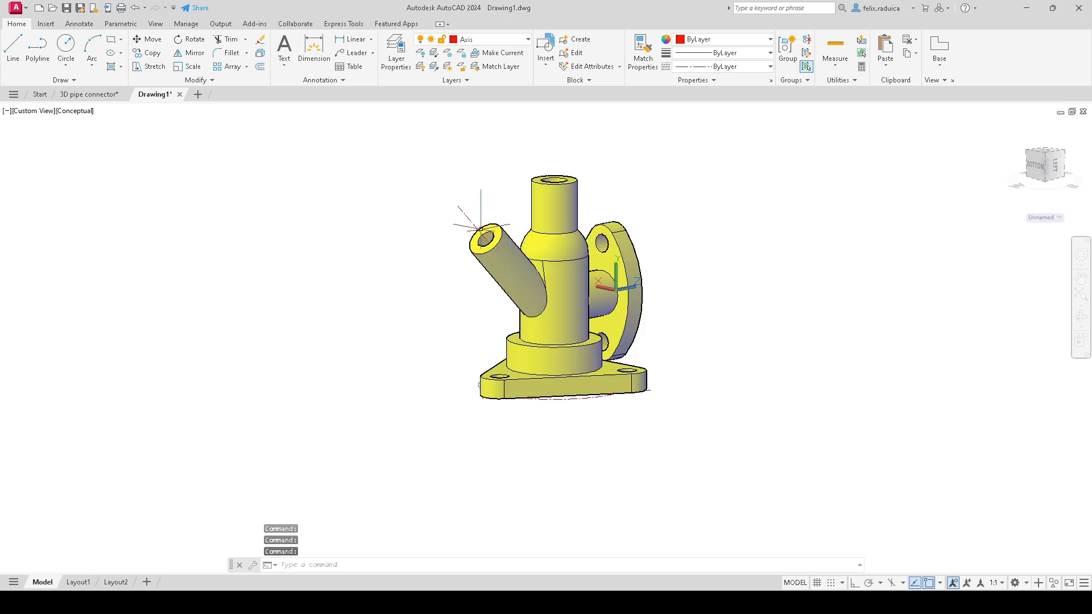
pyautogui.keyDown('shift'); pyautogui.moveTo(540, 228); pyautogui.dragTo(568, 233, button='middle'); pyautogui.keyUp('shift')
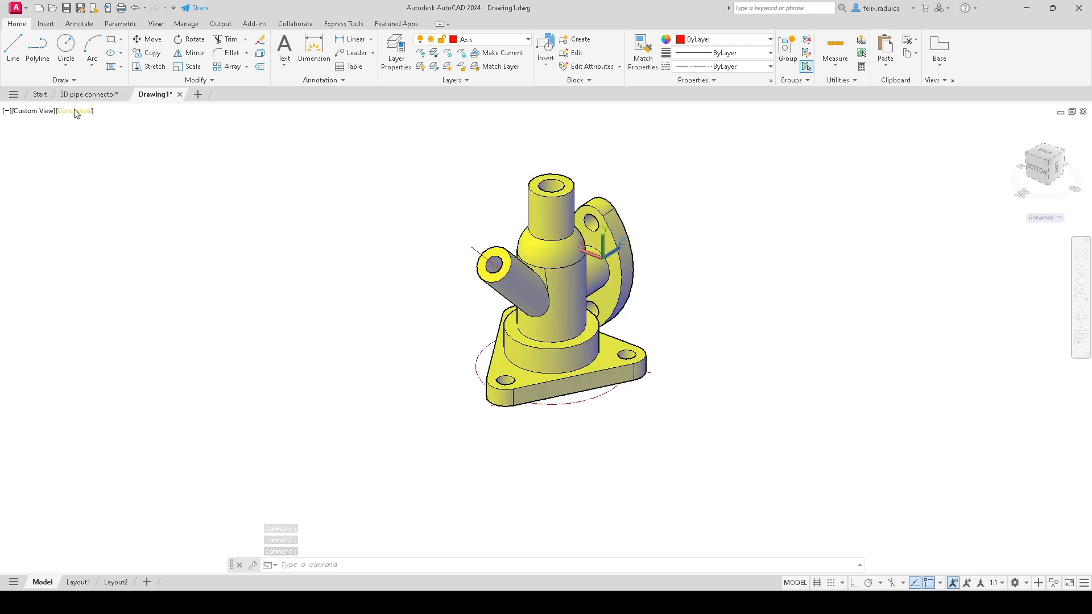
pyautogui.click(36, 111)
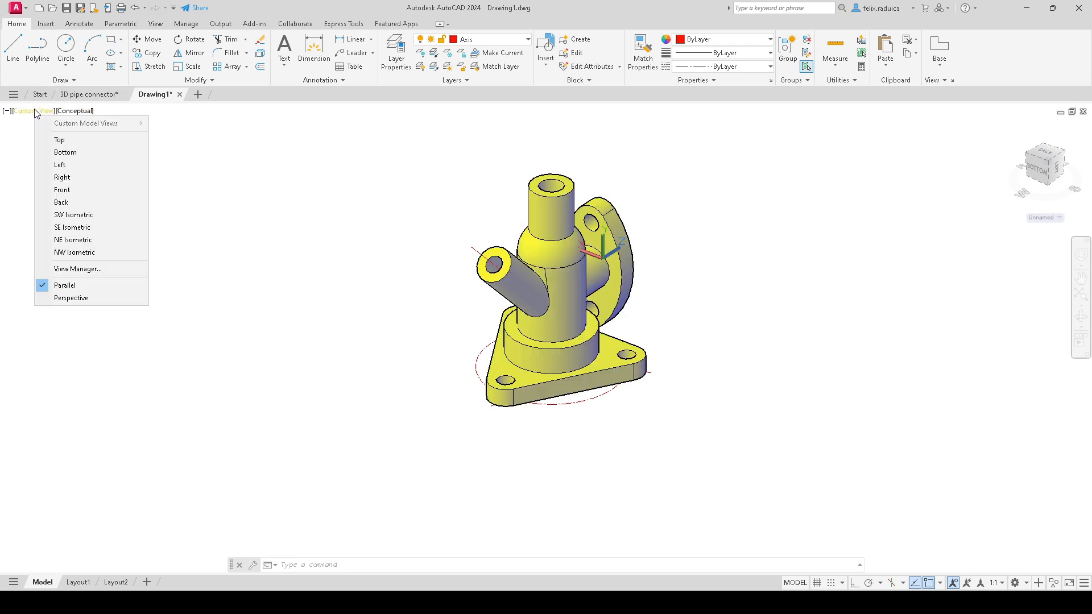
pyautogui.click(119, 215)
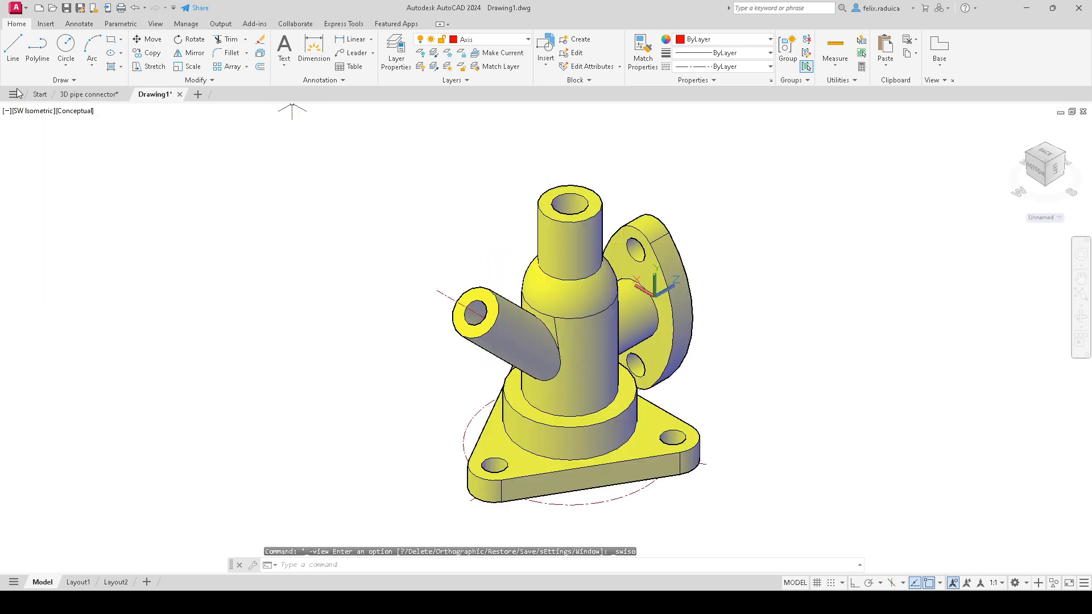
# Step: Check the chamfer dimension on the vertical pipe's upper rim in the 3D pipe connector reference drawing and return to Drawing1
pyautogui.click(85, 94)
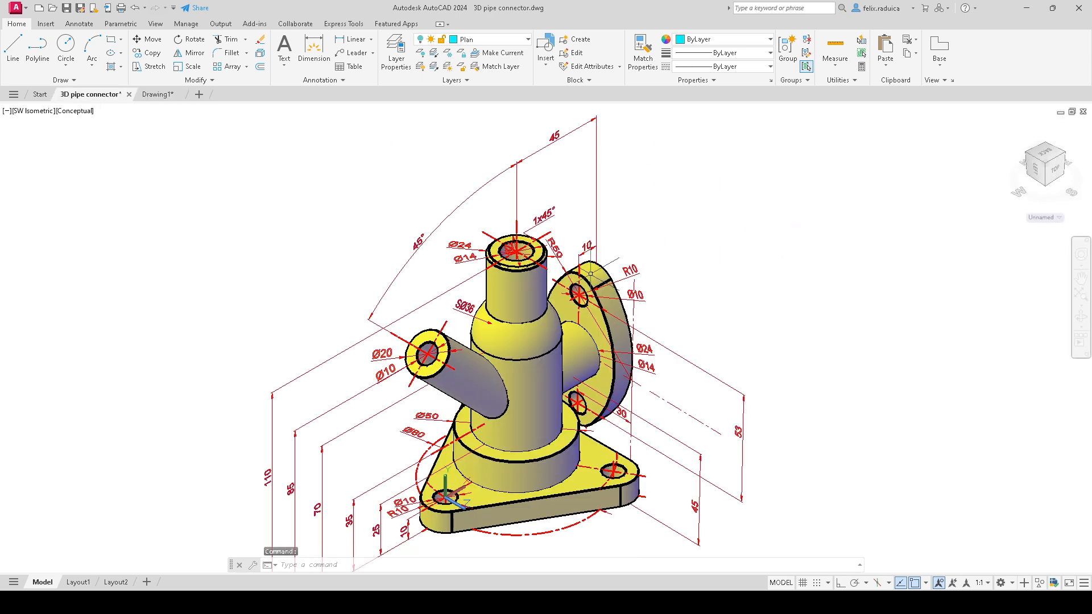
pyautogui.scroll(2, 492, 276)
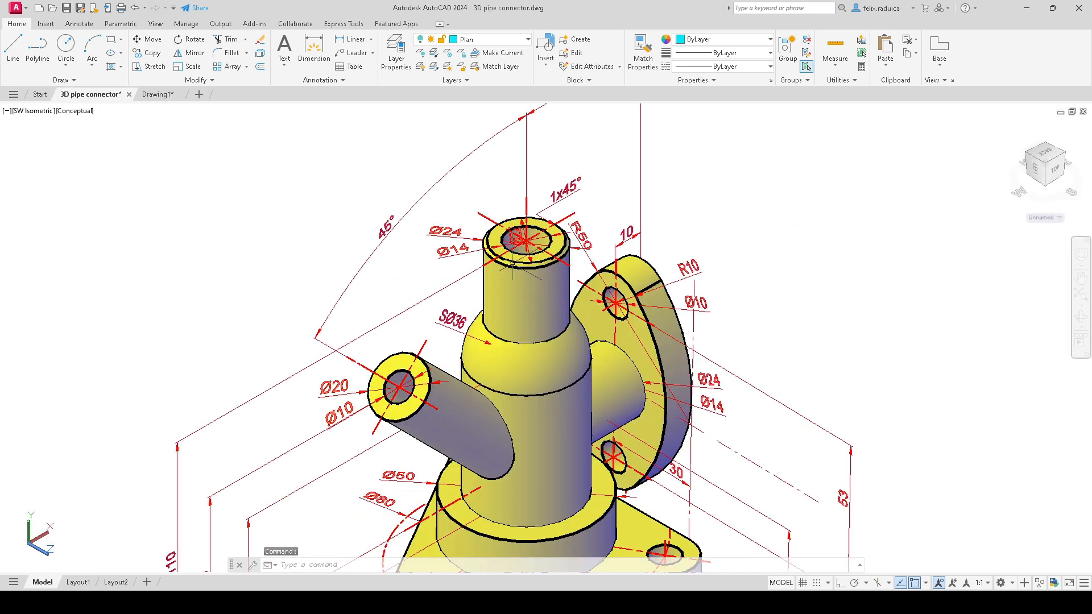
pyautogui.scroll(2, 554, 245)
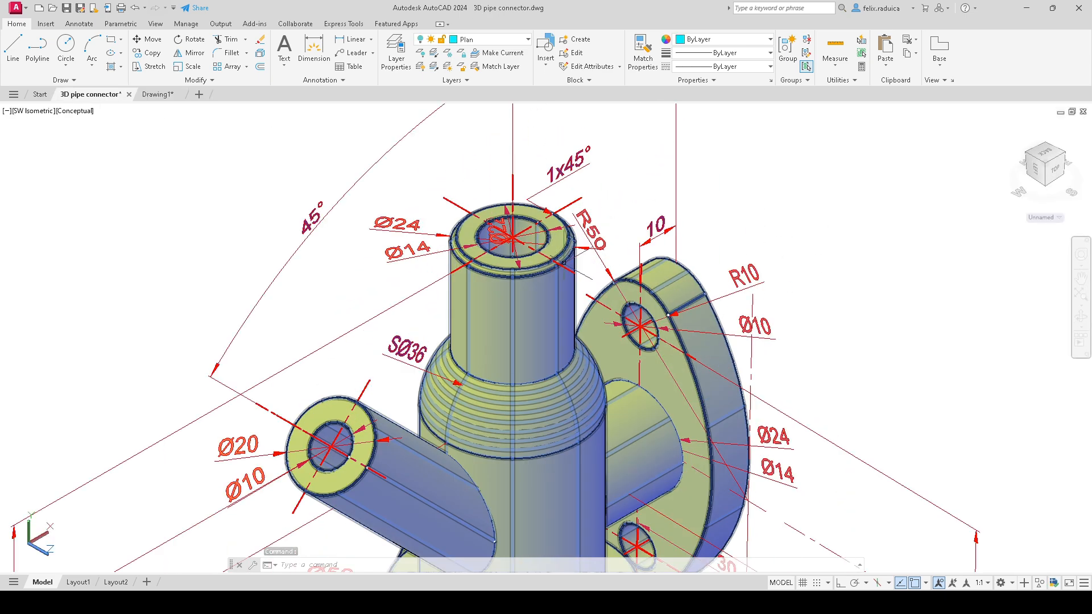
pyautogui.scroll(-3, 535, 207)
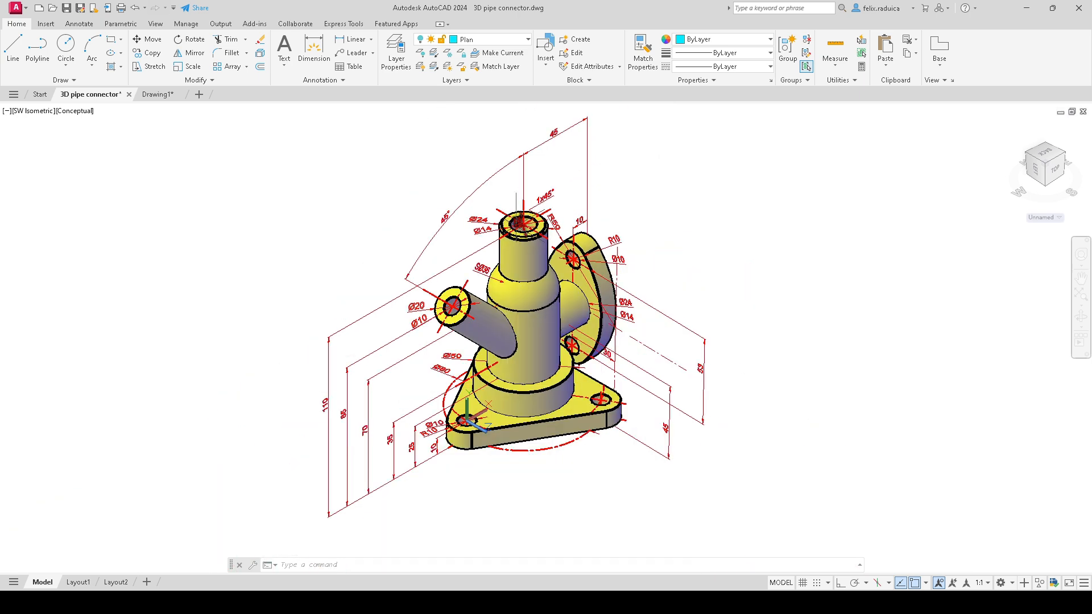
pyautogui.click(156, 94)
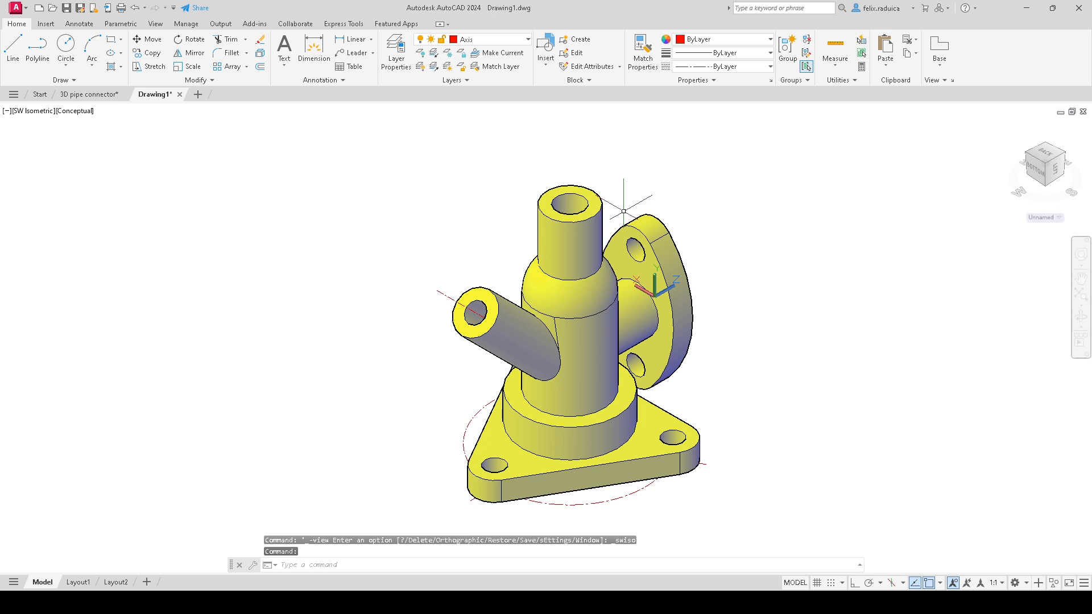
# Step: Chamfer the outer upper edge of the vertical pipe with Chamferedge, using 1 for both distances
pyautogui.write('chamfere')
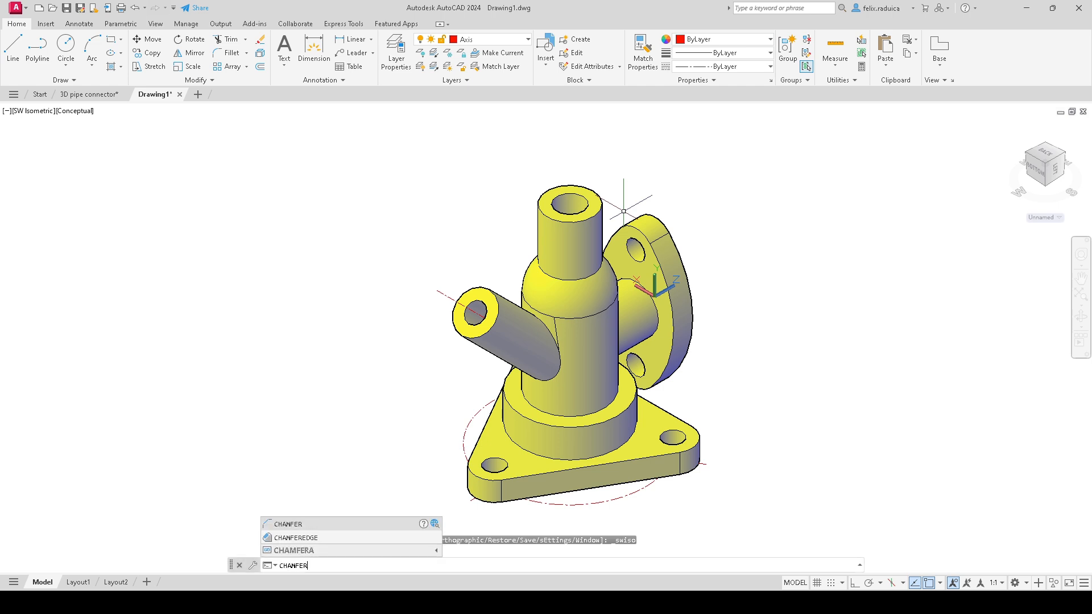
pyautogui.write('dge')
pyautogui.press('Return')
pyautogui.write('d')
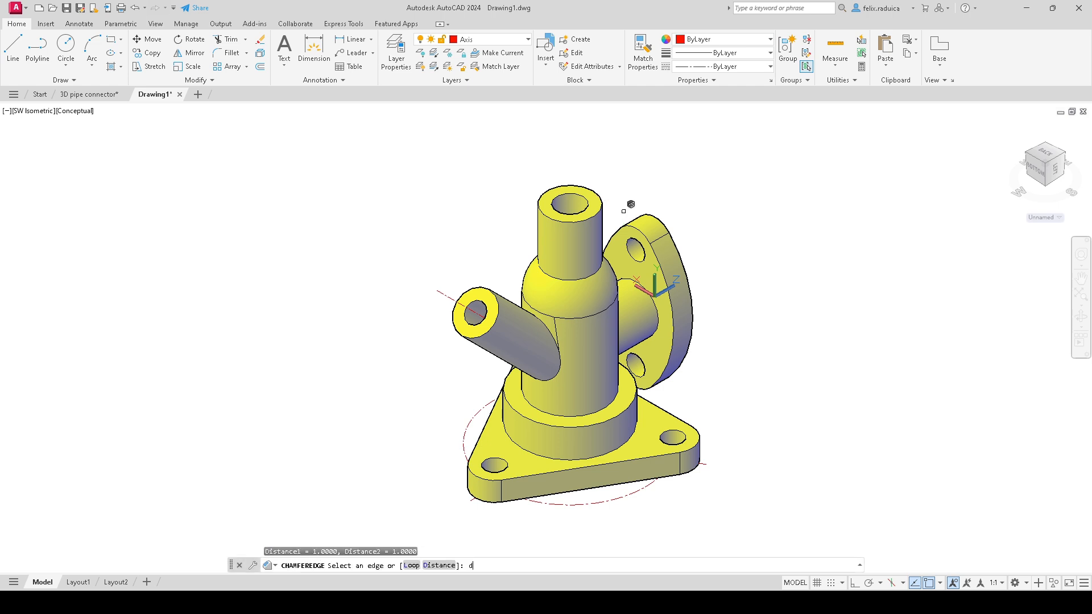
pyautogui.press('Return')
pyautogui.write('1')
pyautogui.press('Return')
pyautogui.write('1')
pyautogui.press('Return')
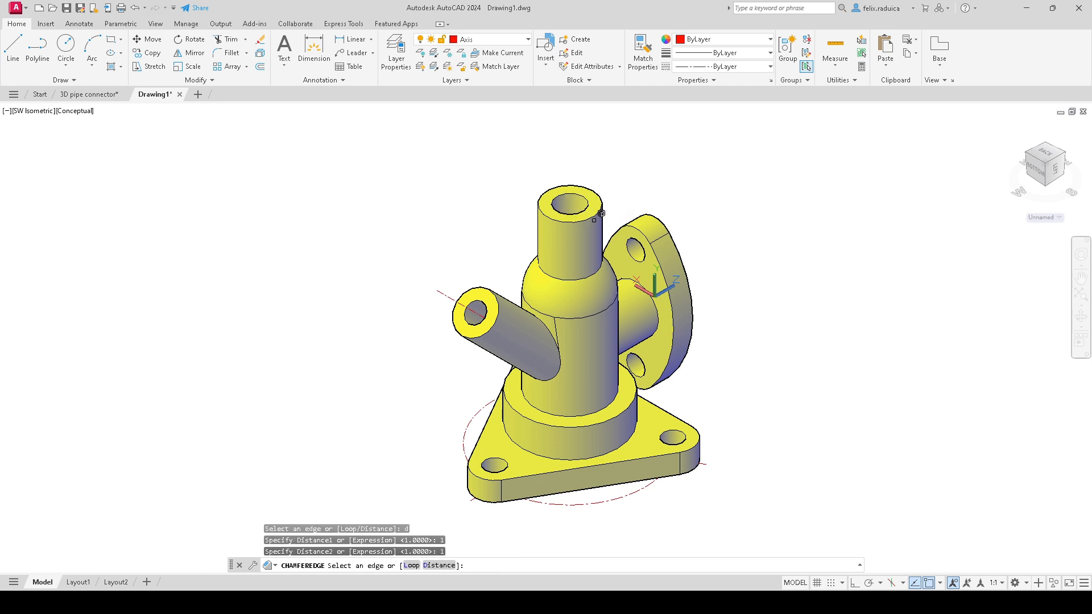
pyautogui.click(602, 211)
pyautogui.press('Return')
pyautogui.press('Return')
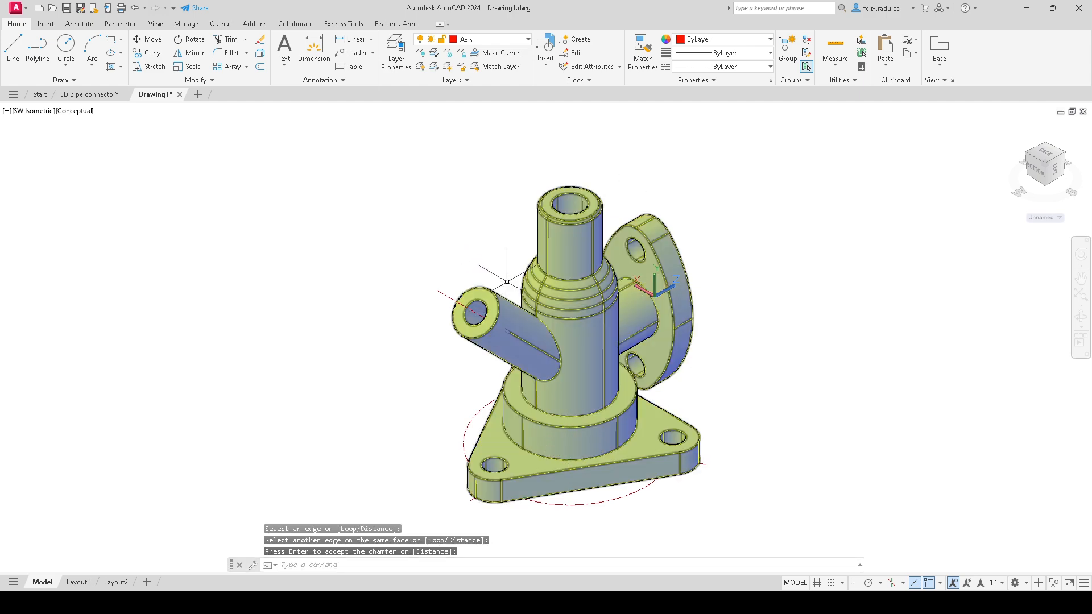
pyautogui.press('Return')
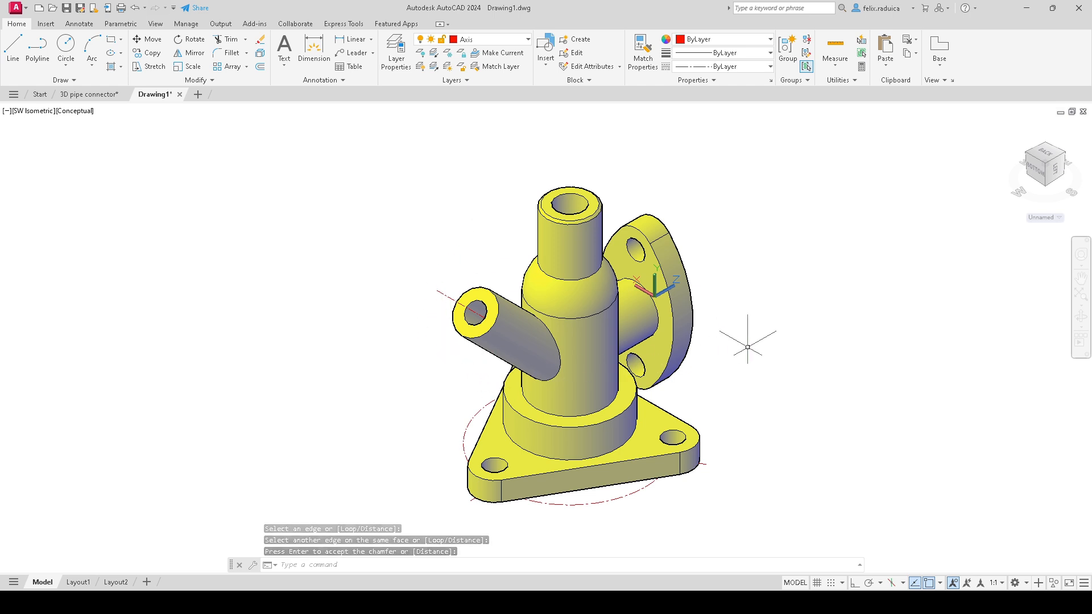
# Step: Check that the finished connector is a single solid by erasing it and undoing the erase
pyautogui.click(675, 326)
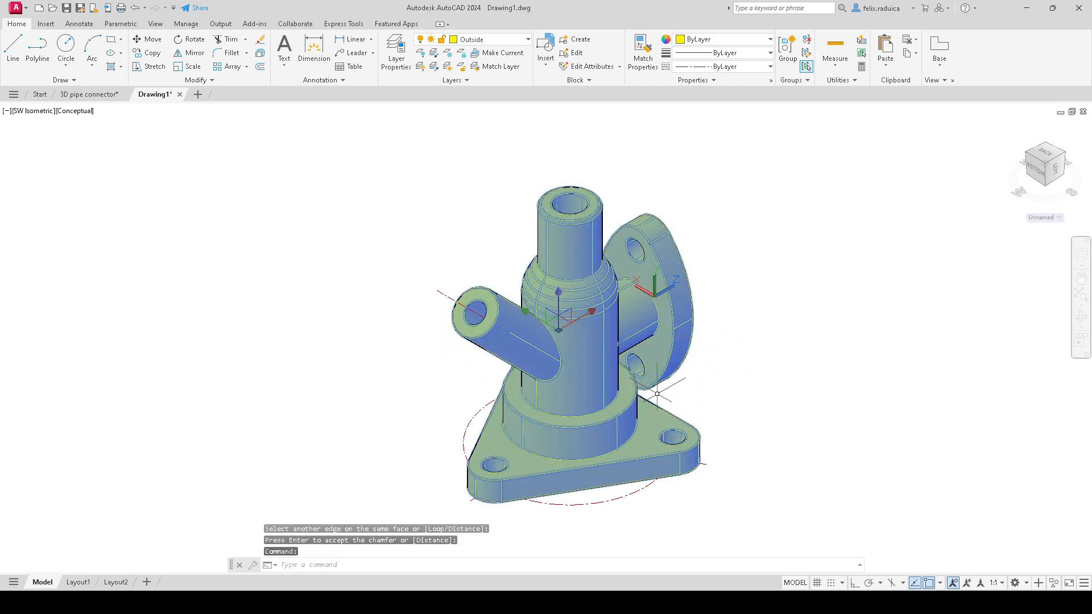
pyautogui.press('Delete')
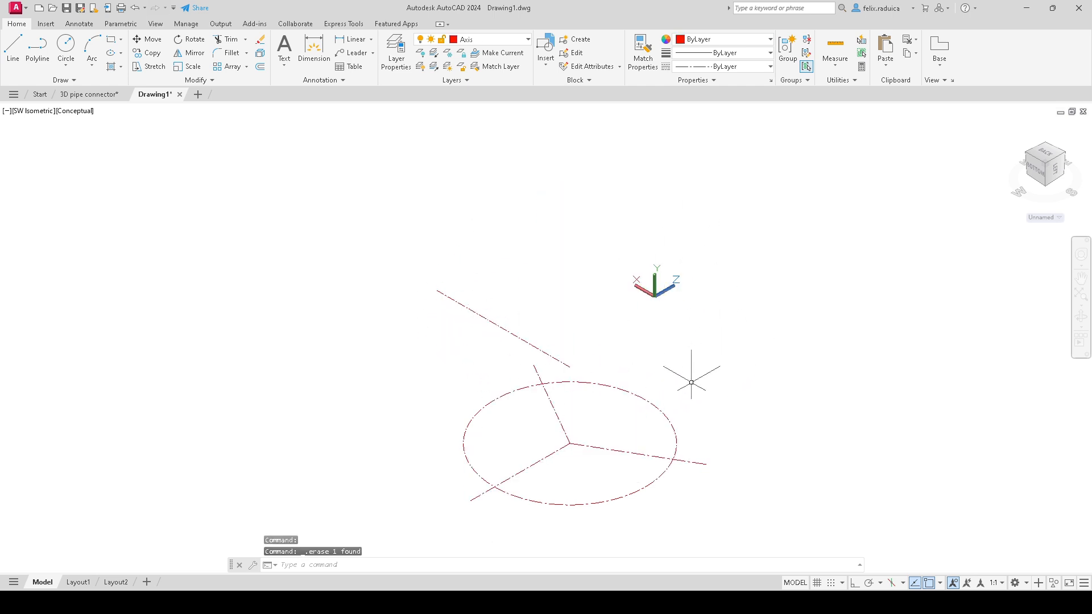
pyautogui.hotkey('ctrl', 'z')
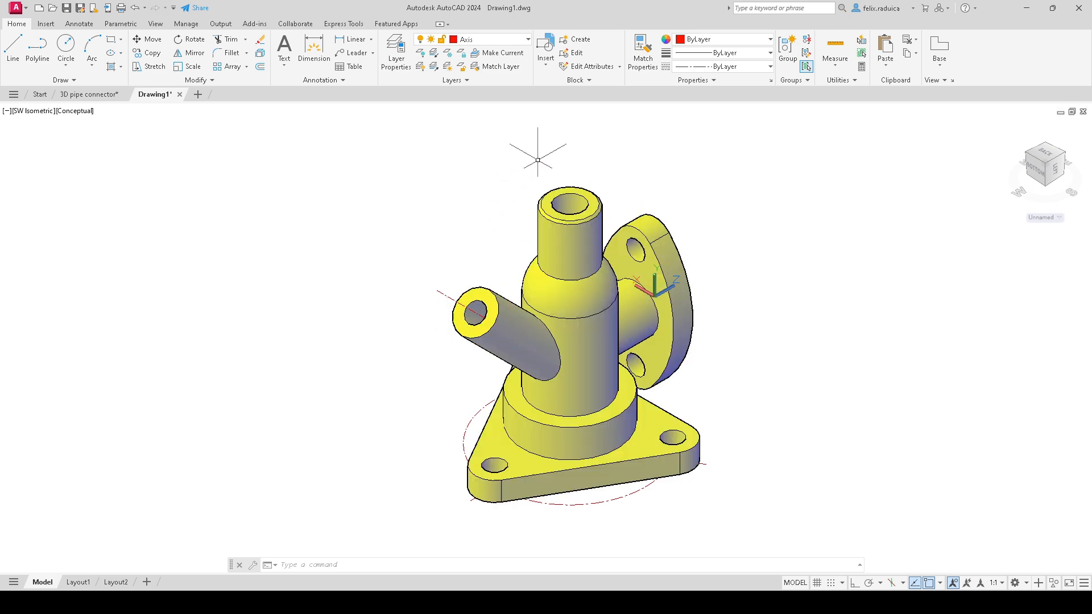
# Step: Section the connector with a section plane from the vertical pipe's upper opening centre through the quadrant of the base's front rounded corner
pyautogui.write('sectionplane')
pyautogui.press('Return')
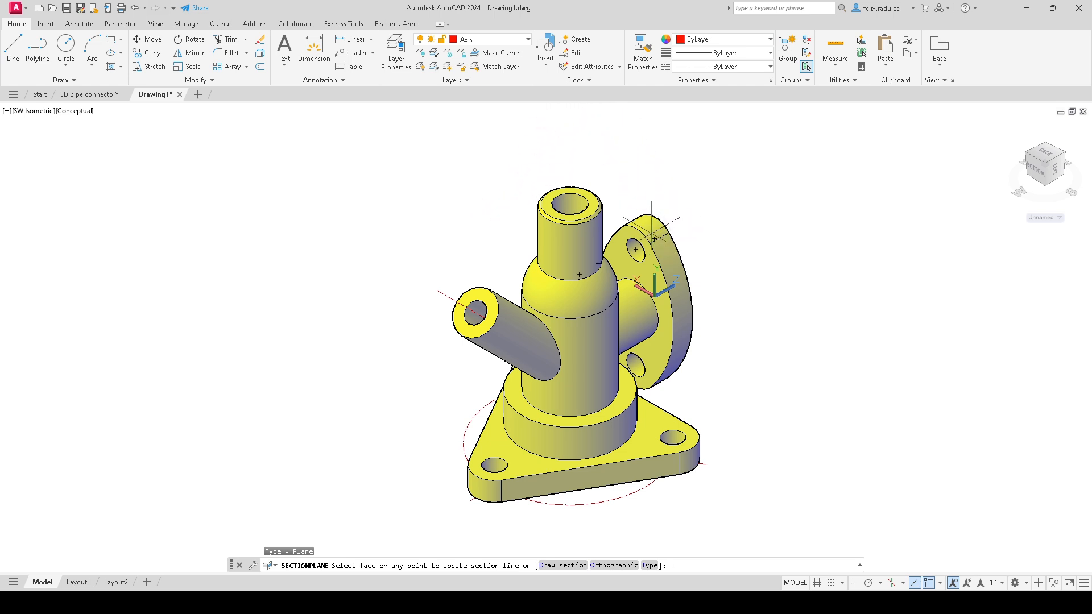
pyautogui.click(570, 203)
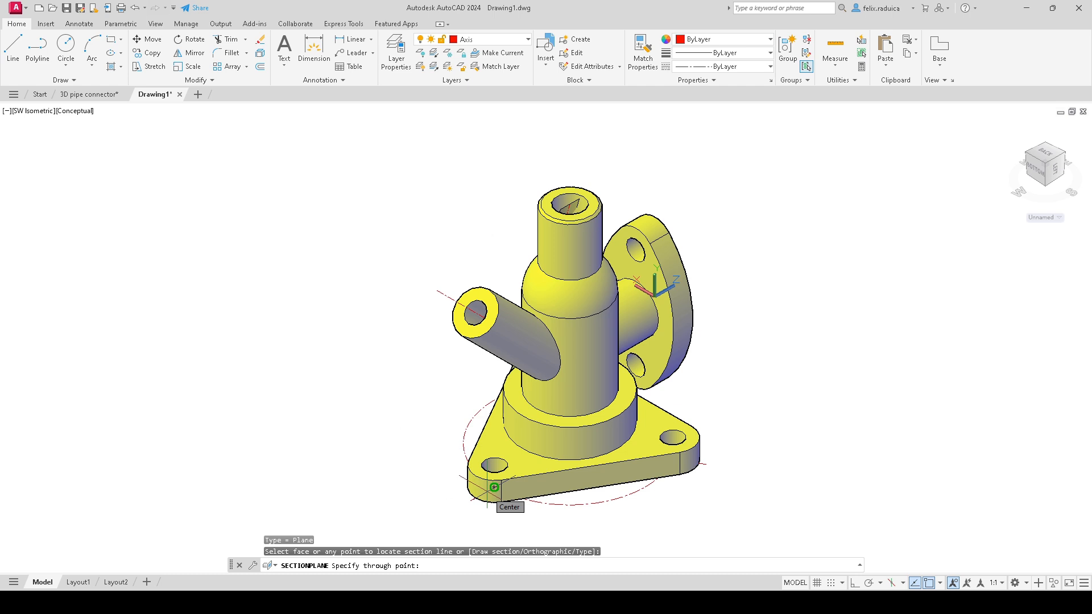
pyautogui.press('Return')
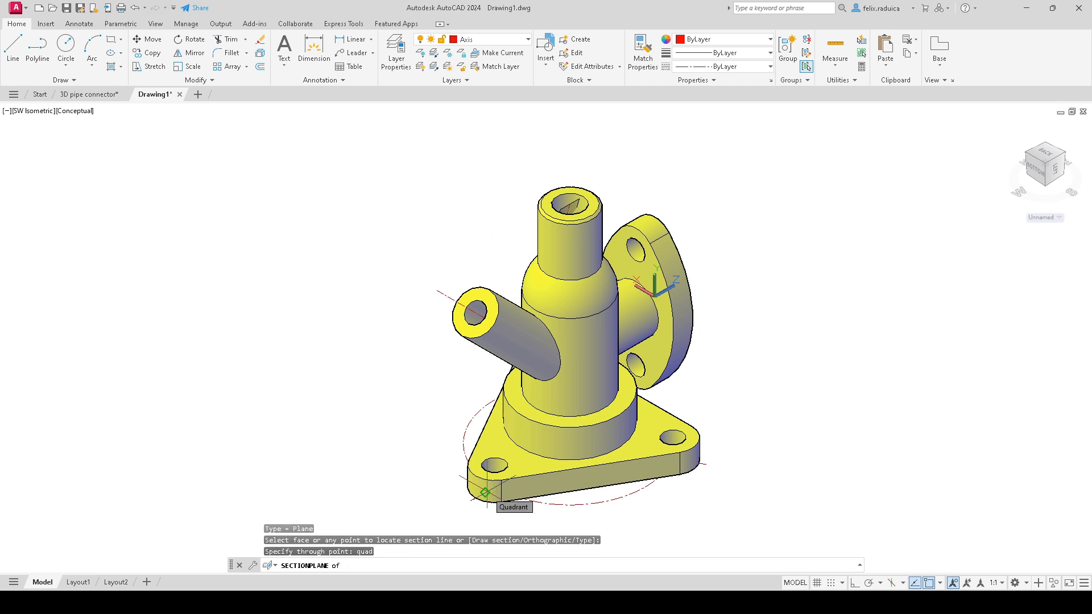
pyautogui.click(485, 492)
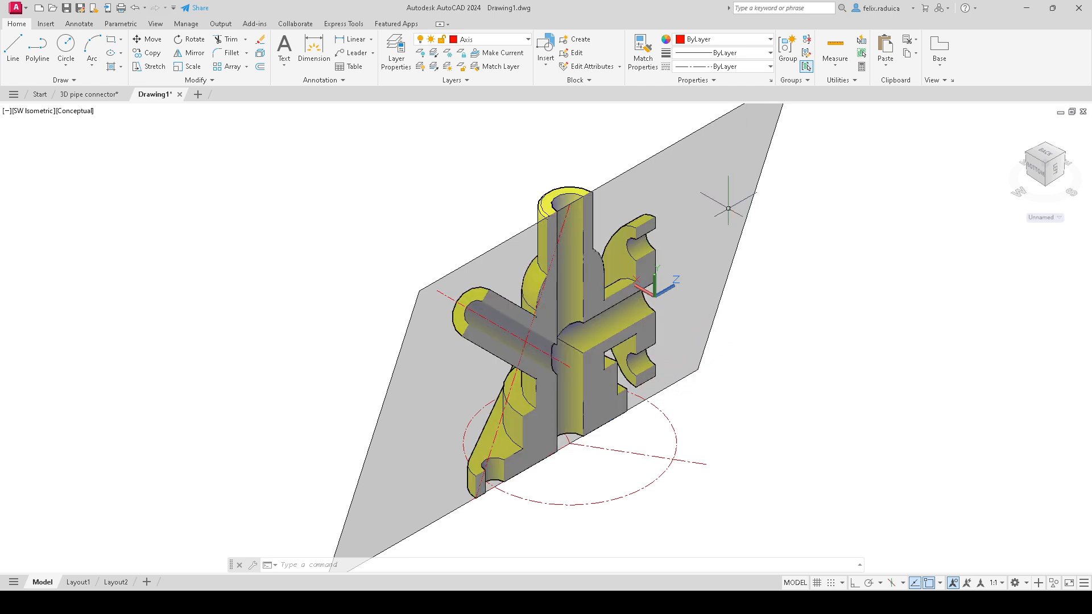
pyautogui.press('Escape')
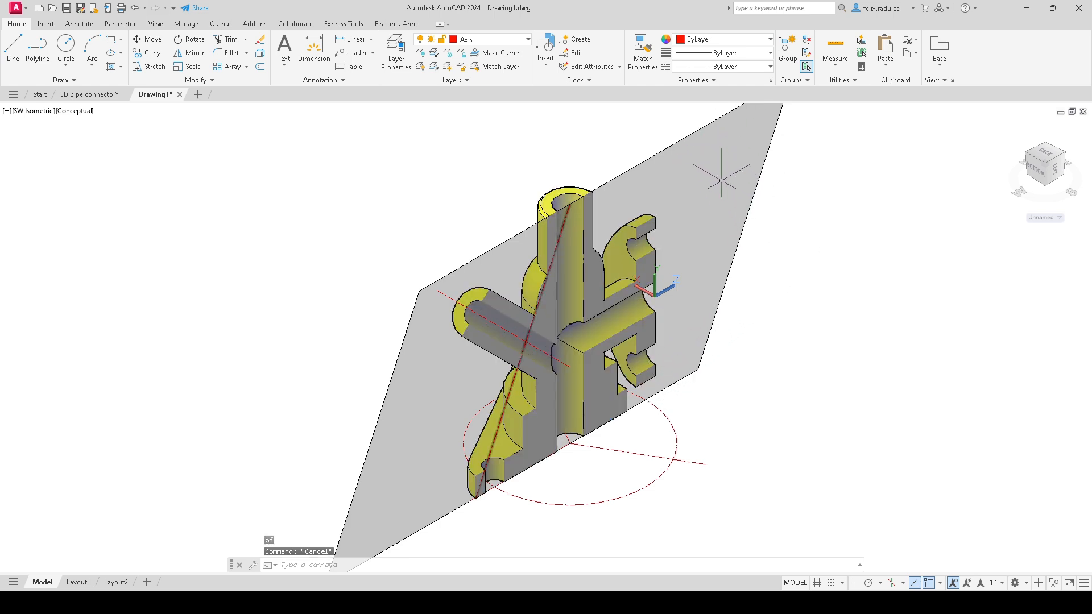
# Step: Delete the section plane and fit the whole connector in the view
pyautogui.click(721, 181)
pyautogui.click(654, 128)
pyautogui.click(807, 208)
pyautogui.click(784, 225)
pyautogui.click(711, 188)
pyautogui.press('Delete')
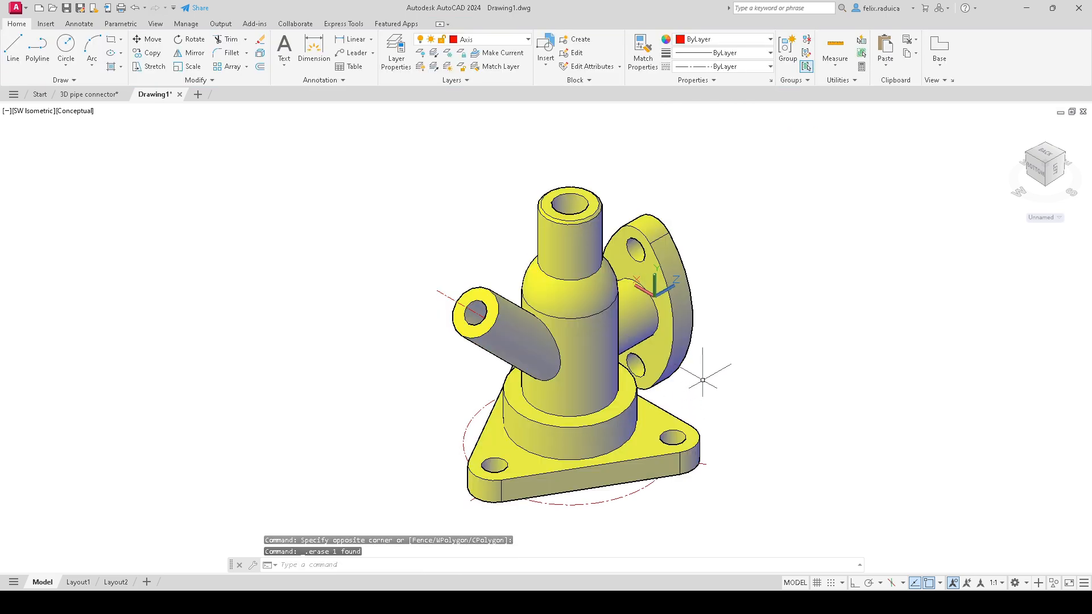
pyautogui.middleClick(675, 398)
pyautogui.middleClick(676, 398)
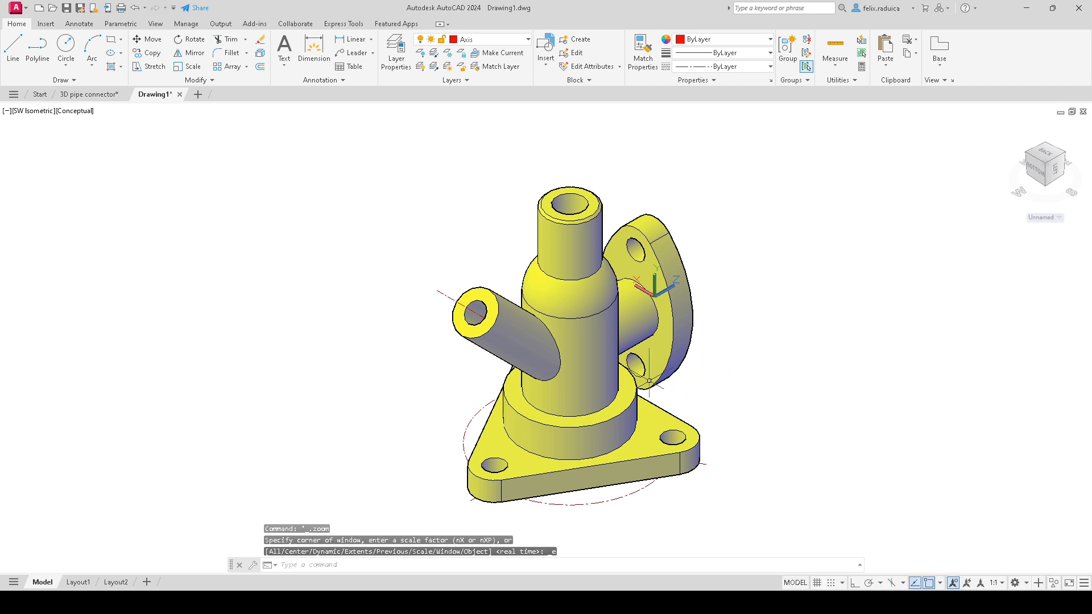